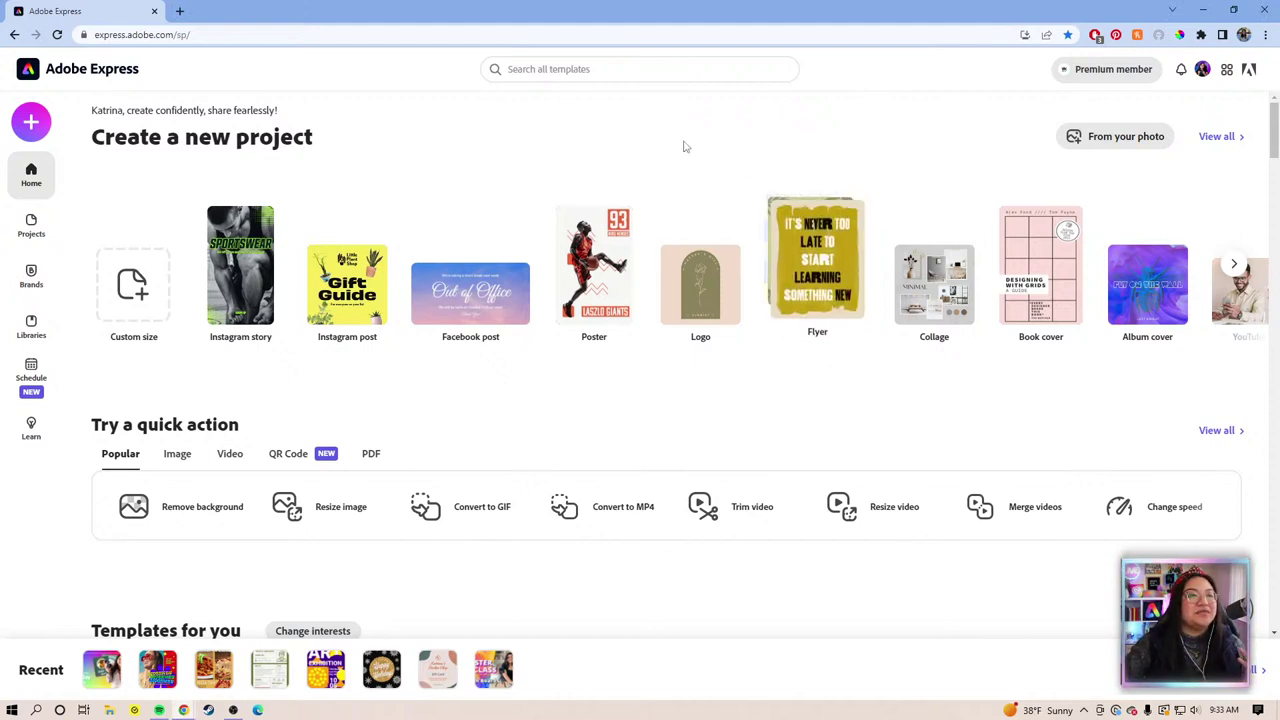
Search all templates for "vision boards".
click(621, 71)
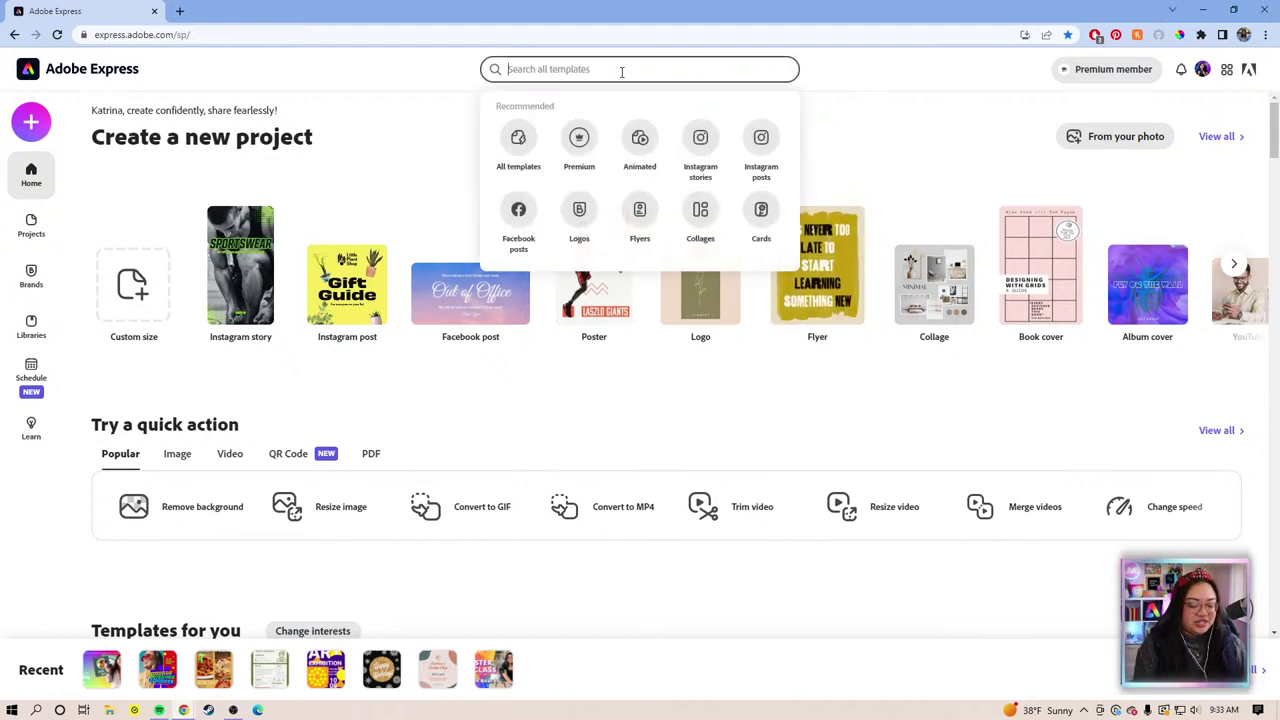
text(vision boards)
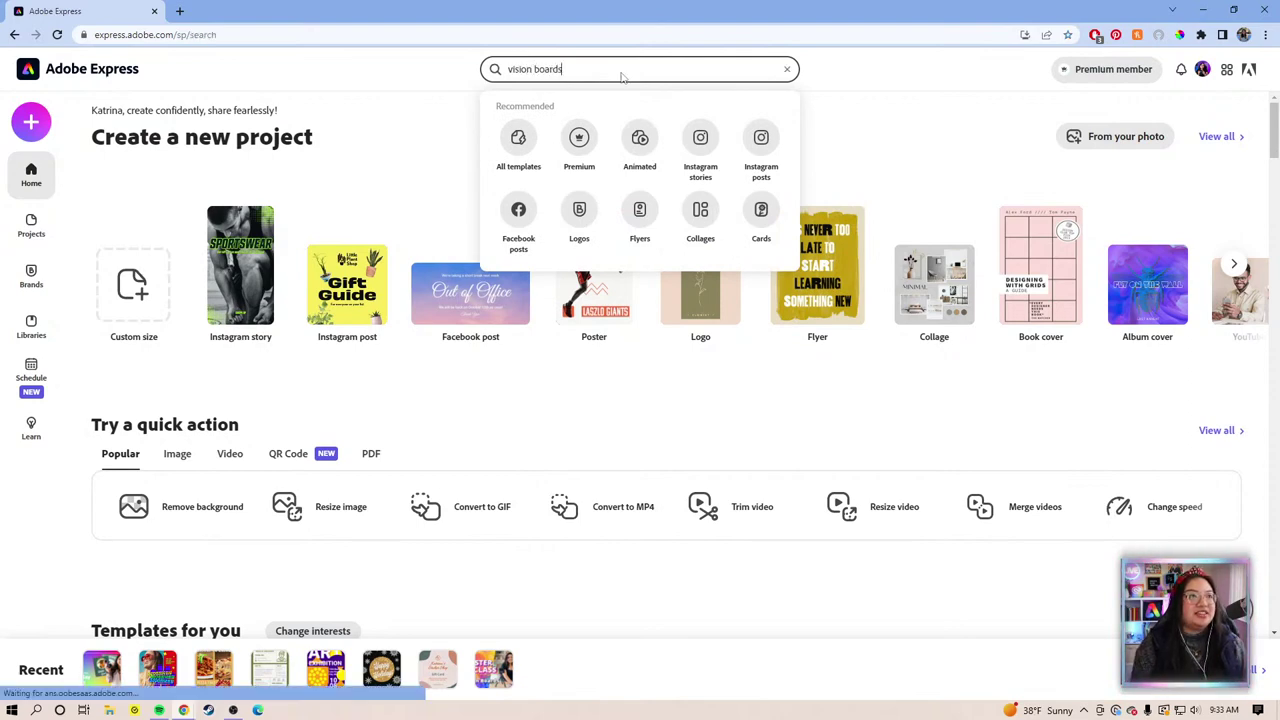
key(Return)
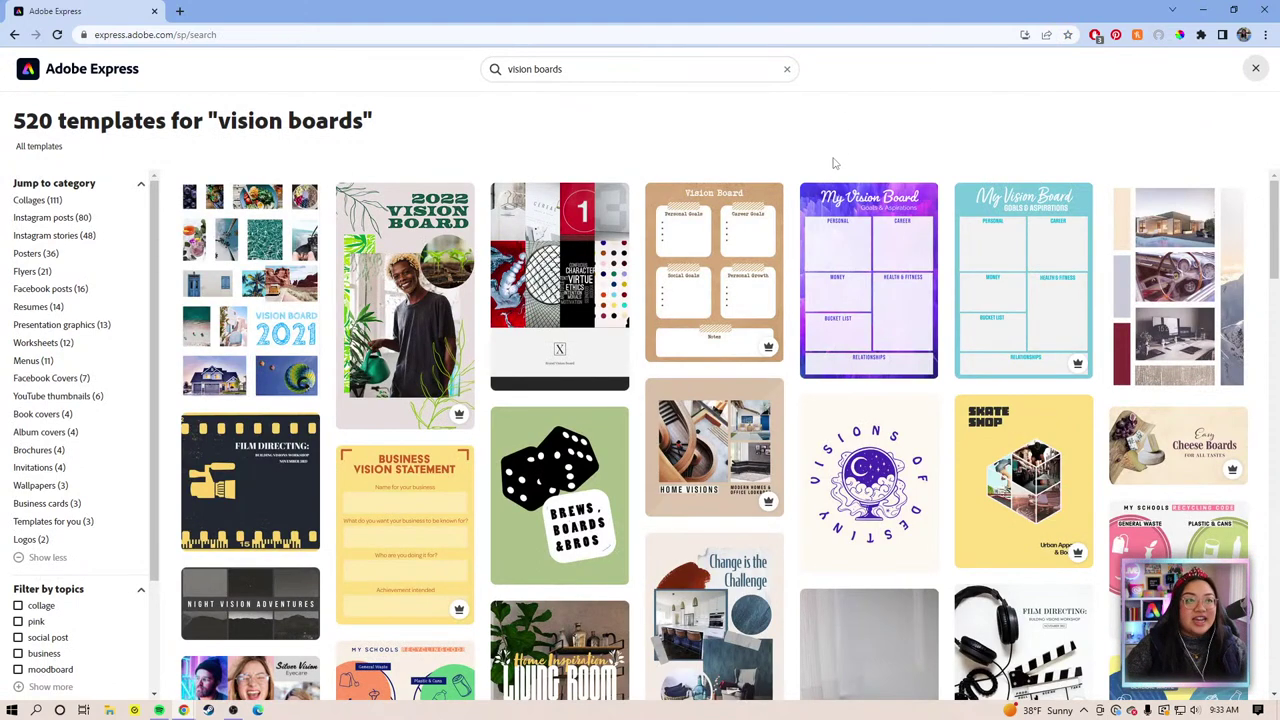
Look through the vision board template results, comparing the collage, mood board and goal-planner layouts.
mouse_move(840, 214)
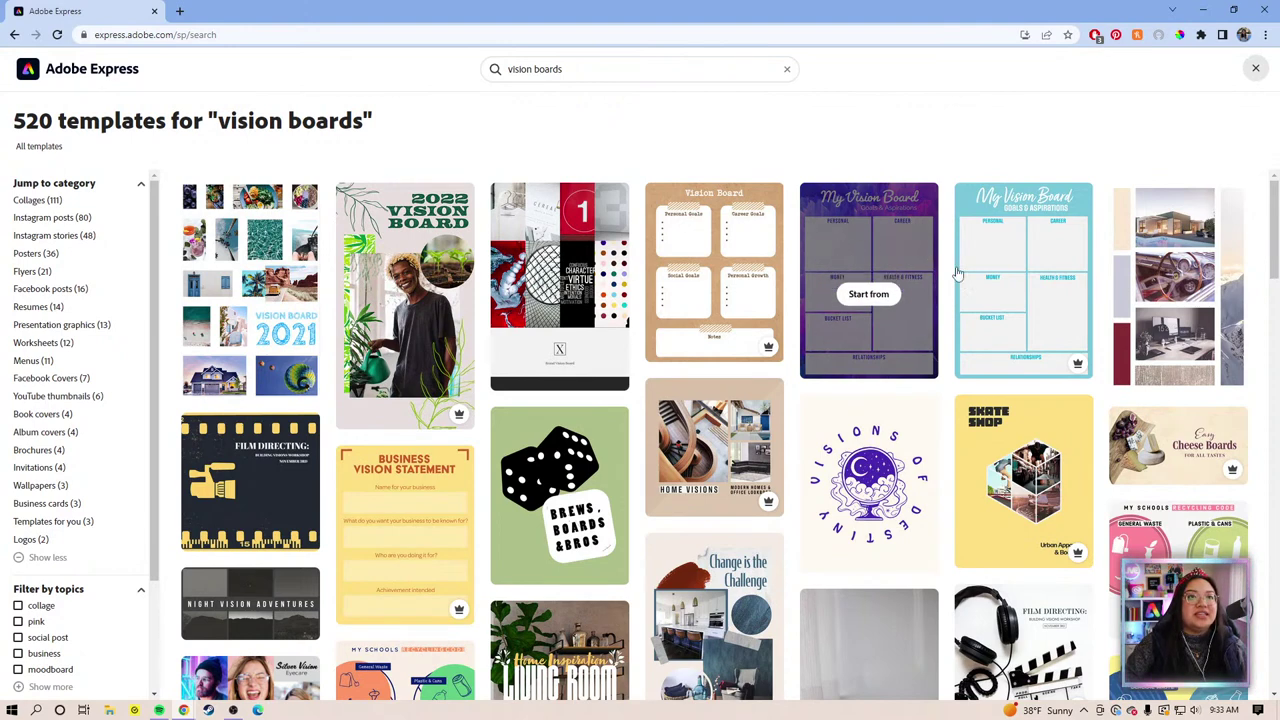
mouse_move(1046, 248)
mouse_move(1160, 390)
scroll(1160, 392, down, 2)
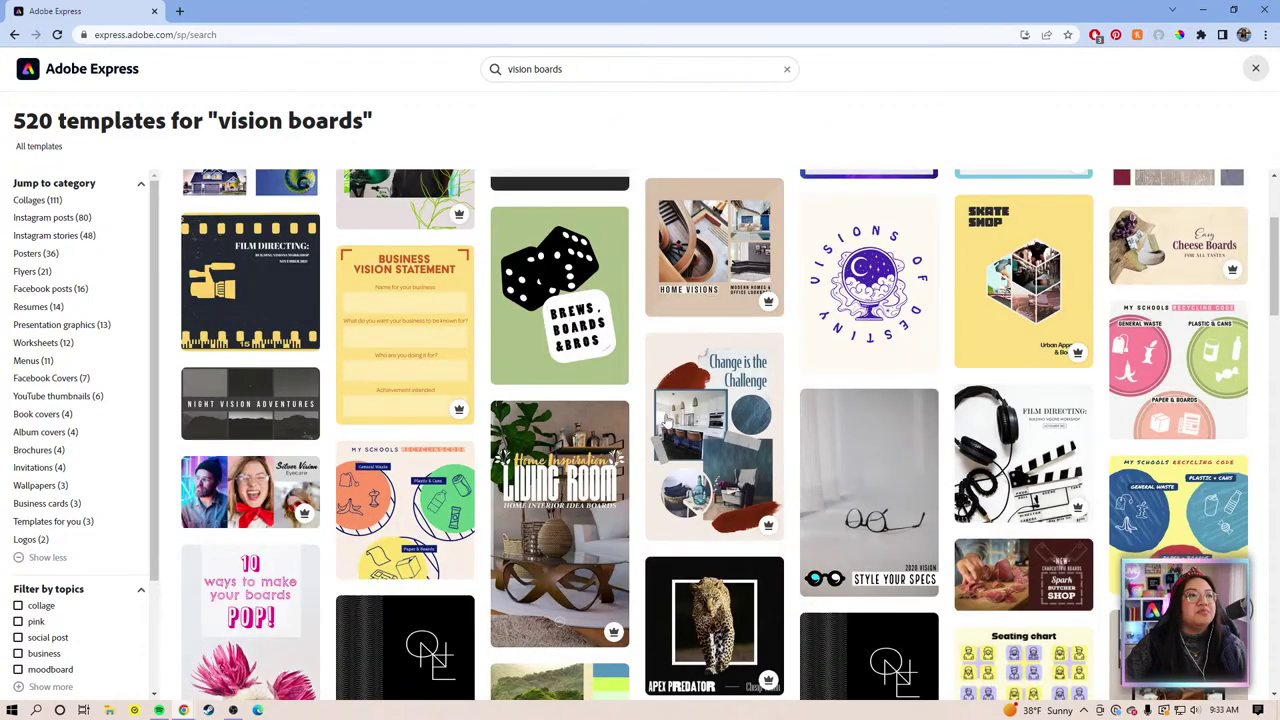
mouse_move(657, 422)
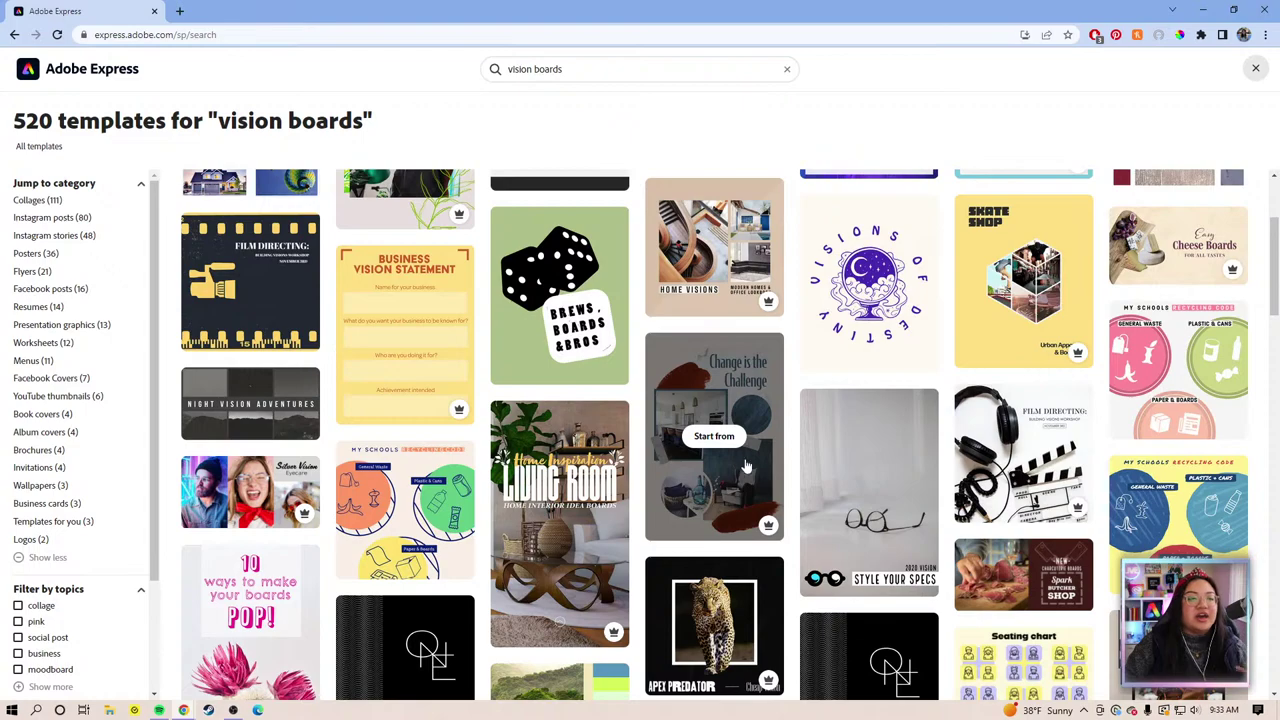
scroll(766, 460, down, 1)
scroll(766, 460, down, 4)
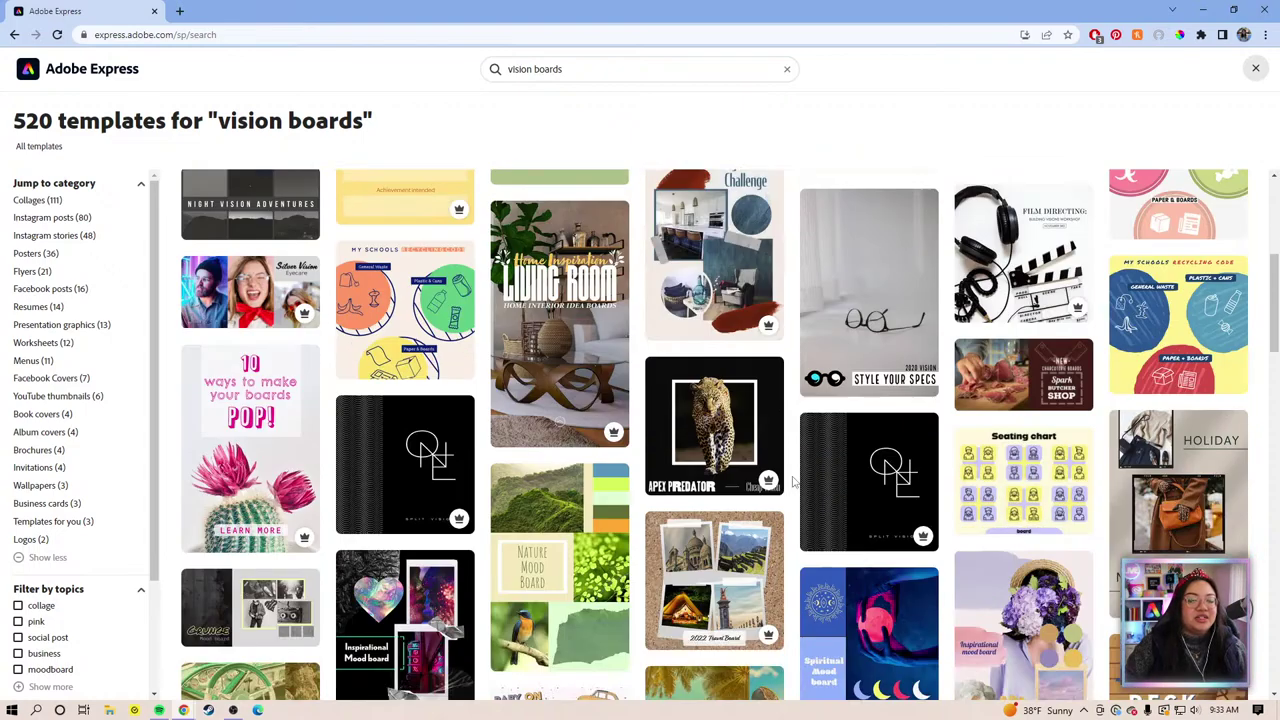
scroll(791, 482, down, 4)
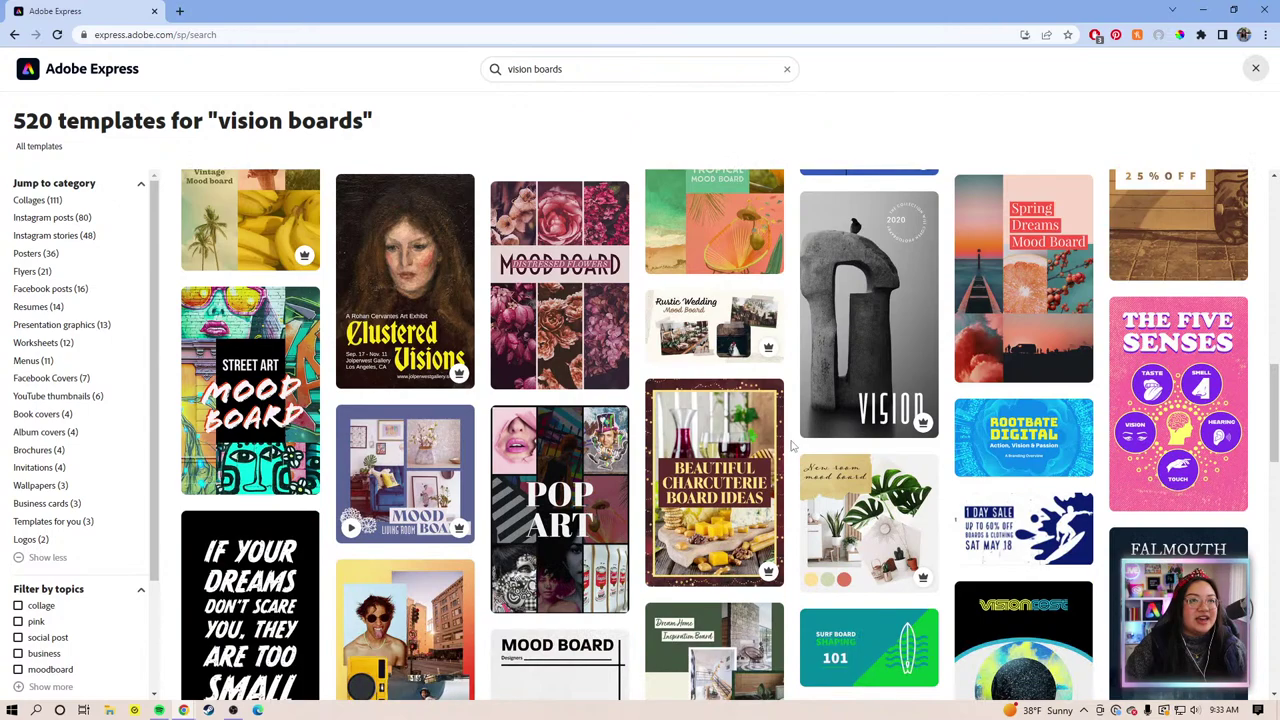
scroll(793, 440, down, 2)
scroll(790, 421, down, 2)
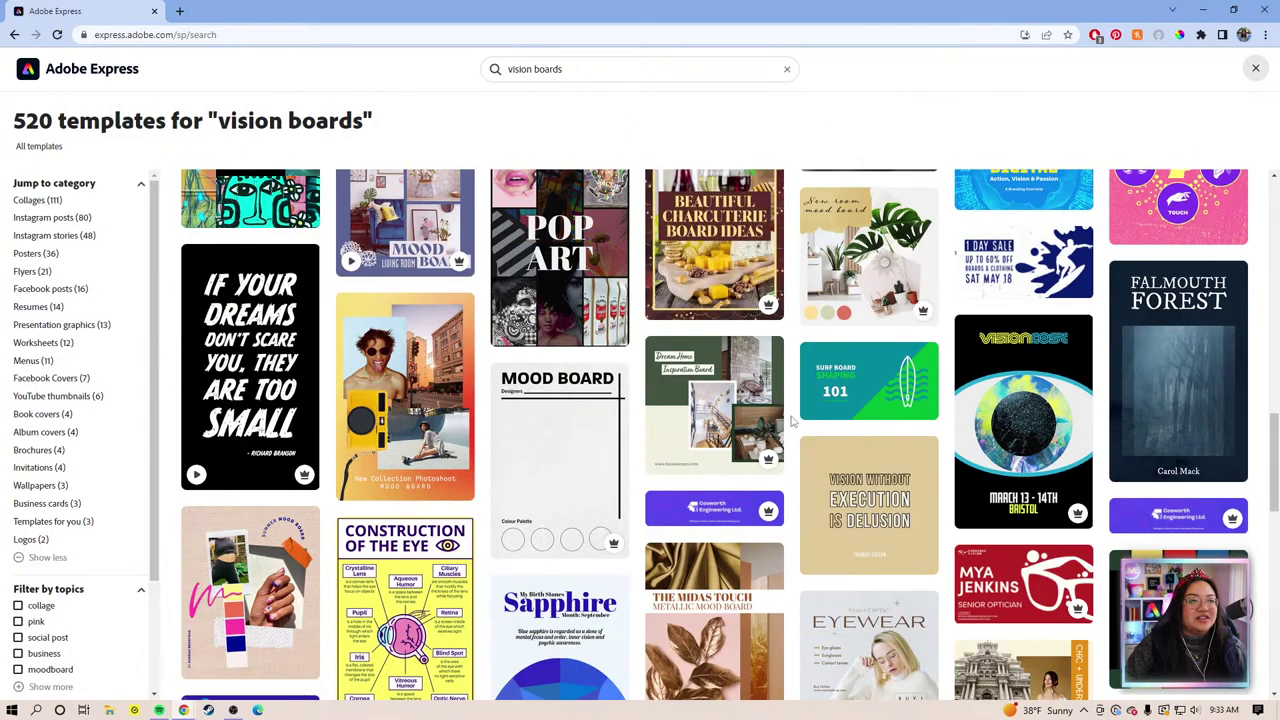
scroll(791, 426, up, 3)
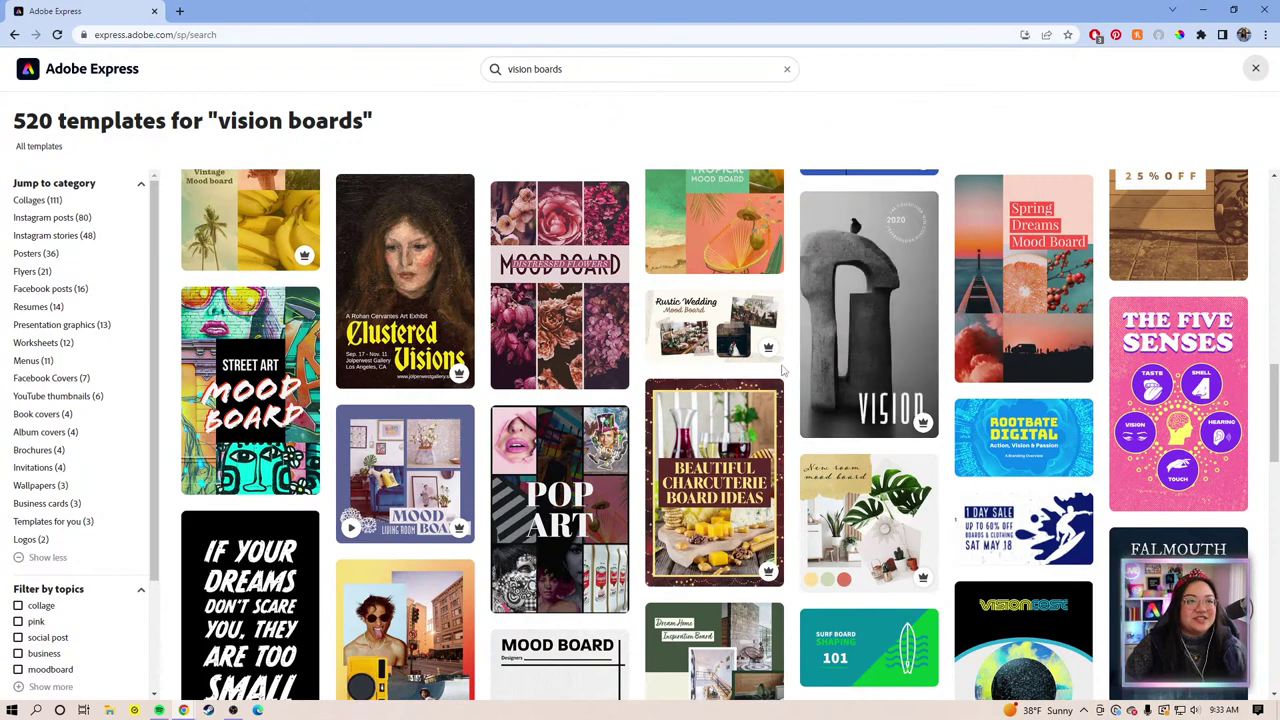
scroll(784, 370, down, 2)
scroll(786, 375, down, 3)
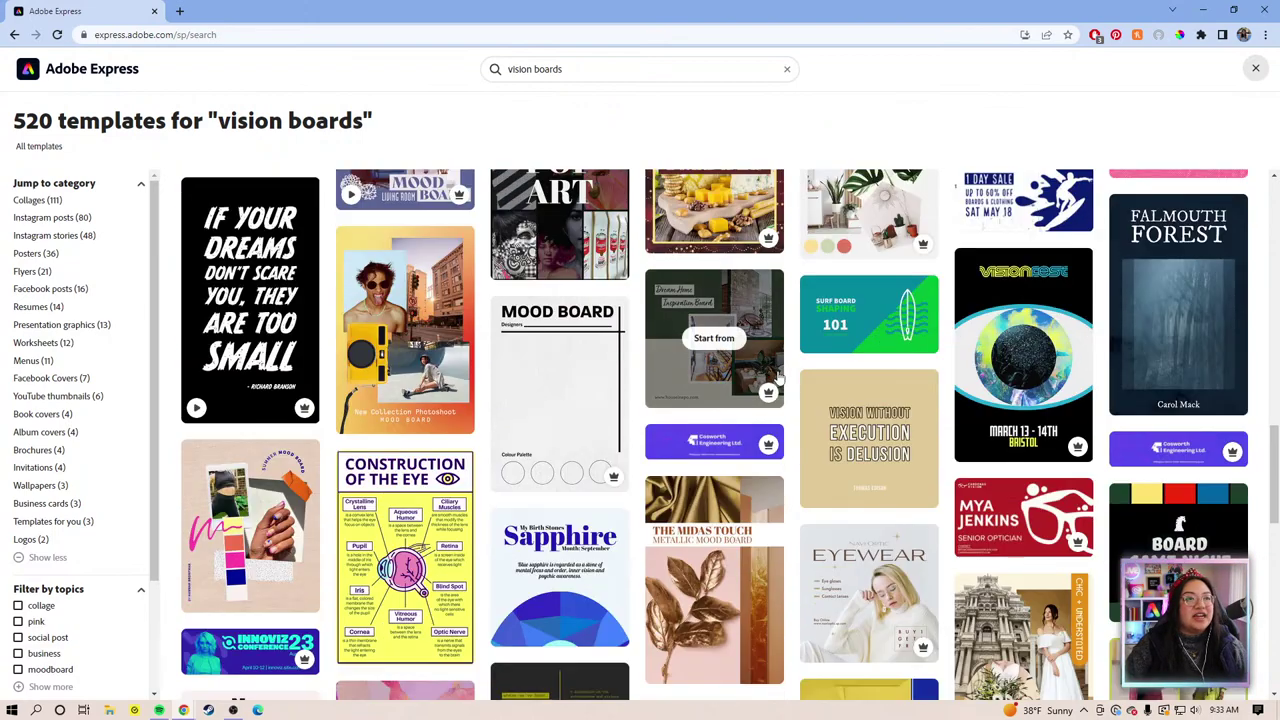
scroll(798, 390, down, 1)
scroll(798, 390, down, 6)
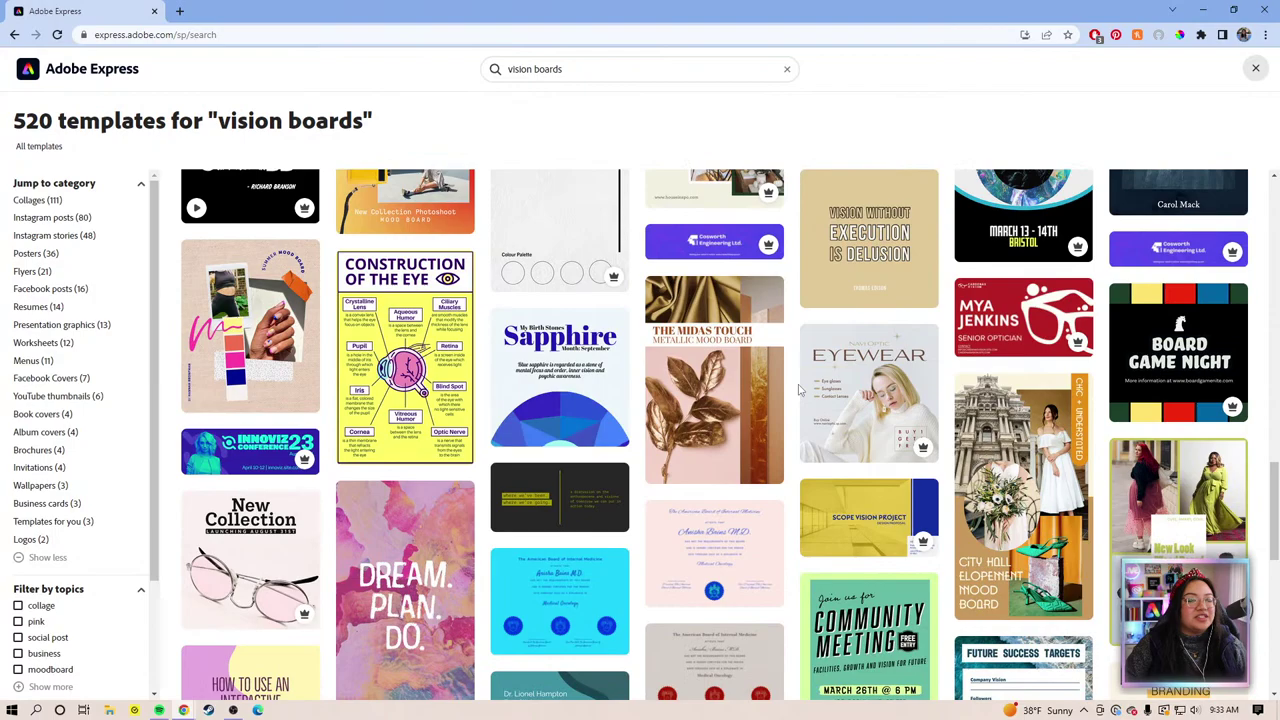
scroll(798, 390, up, 12)
scroll(798, 390, up, 10)
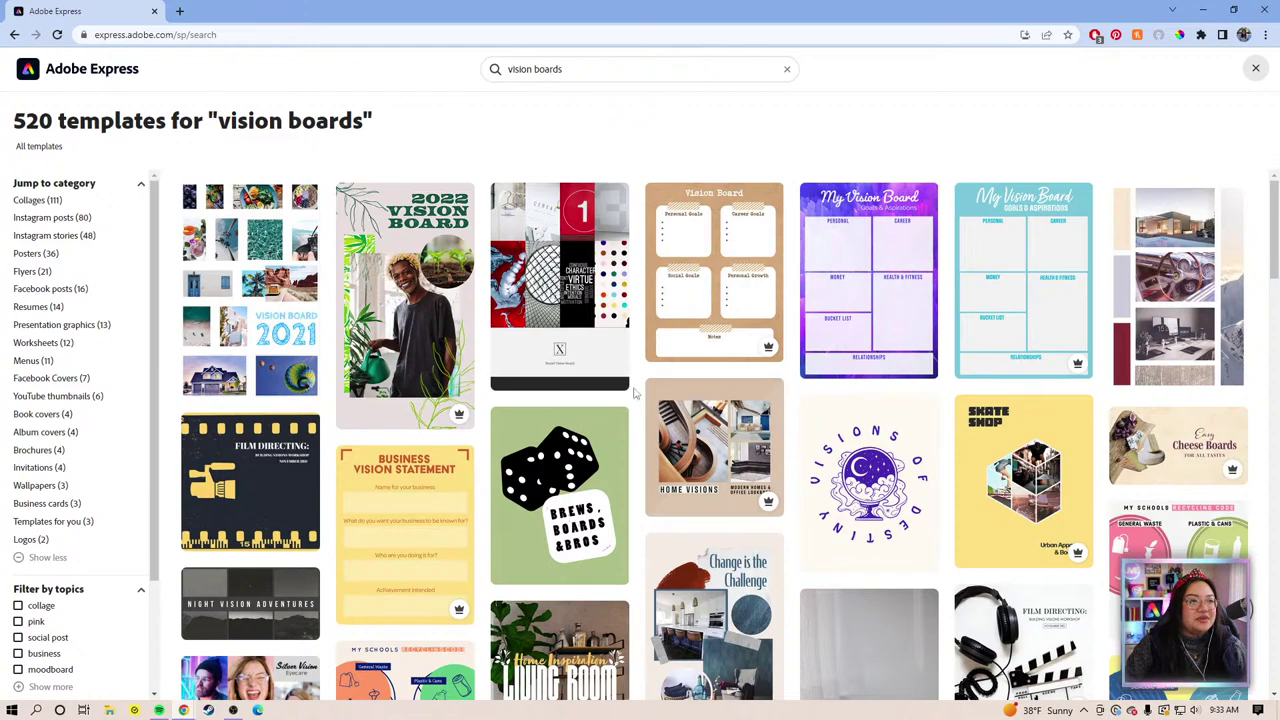
scroll(640, 395, down, 5)
scroll(633, 393, down, 7)
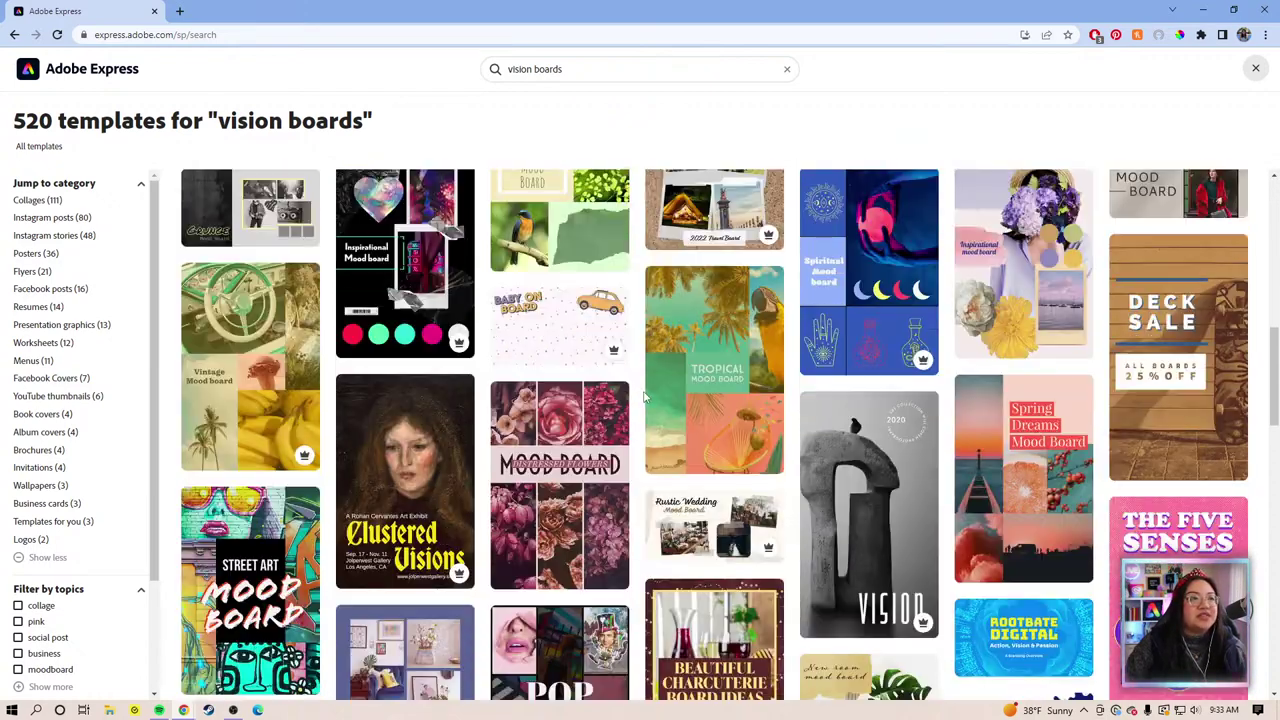
scroll(644, 397, down, 6)
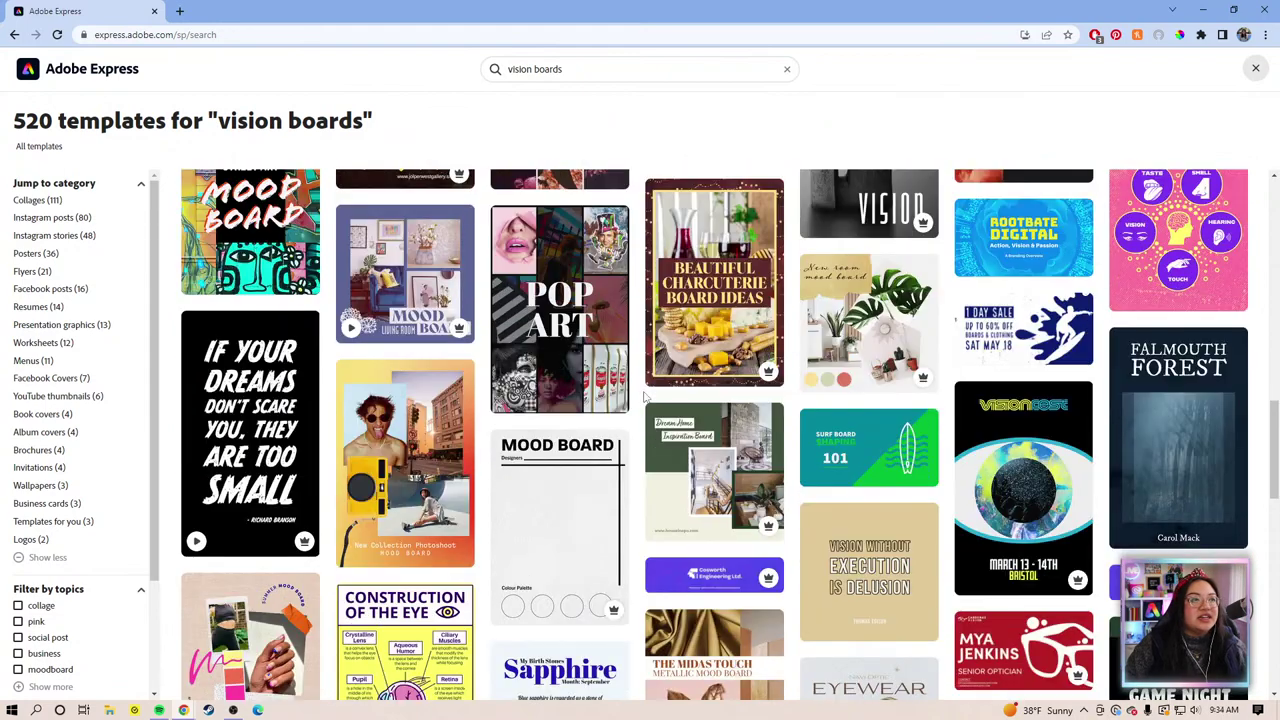
scroll(638, 400, down, 4)
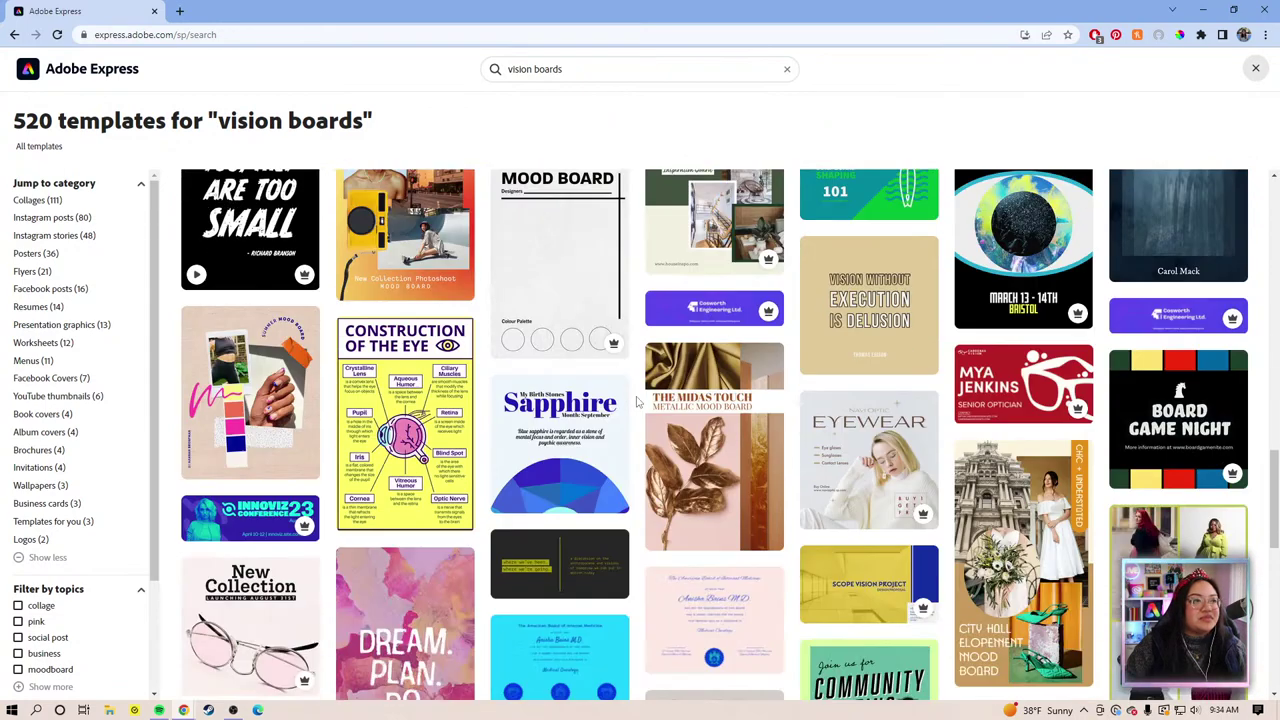
scroll(637, 401, down, 3)
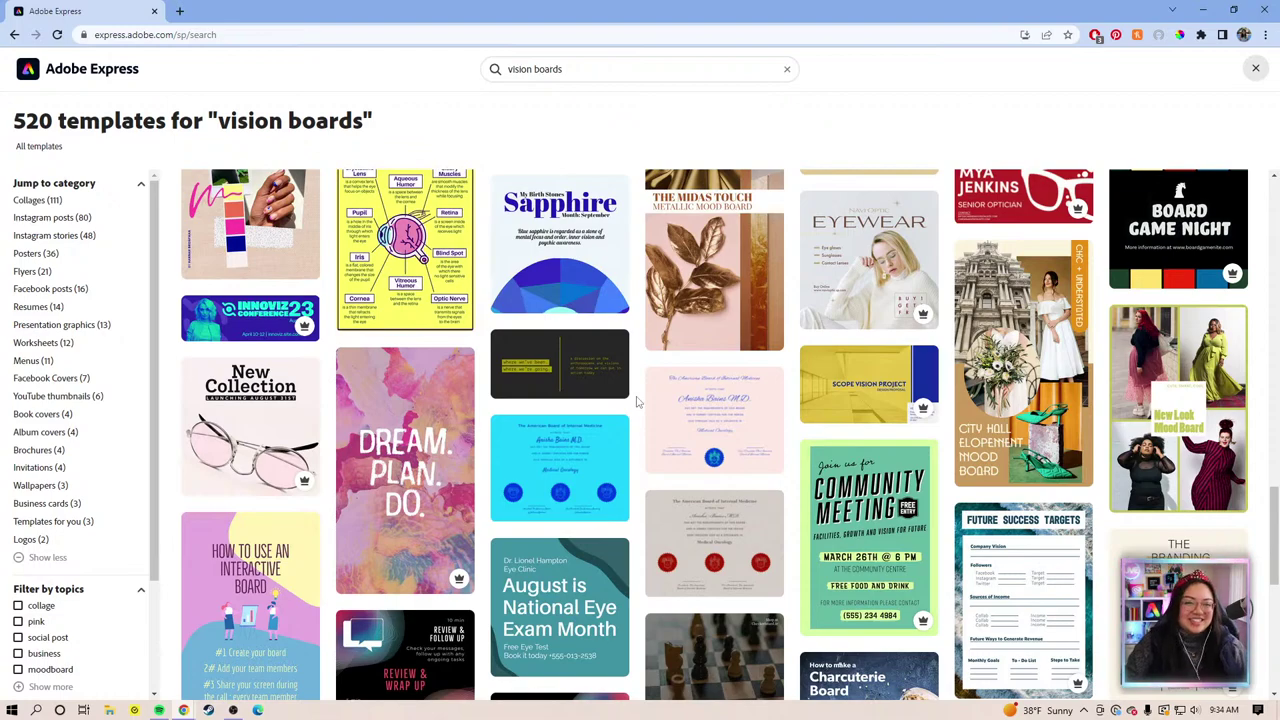
scroll(636, 401, down, 5)
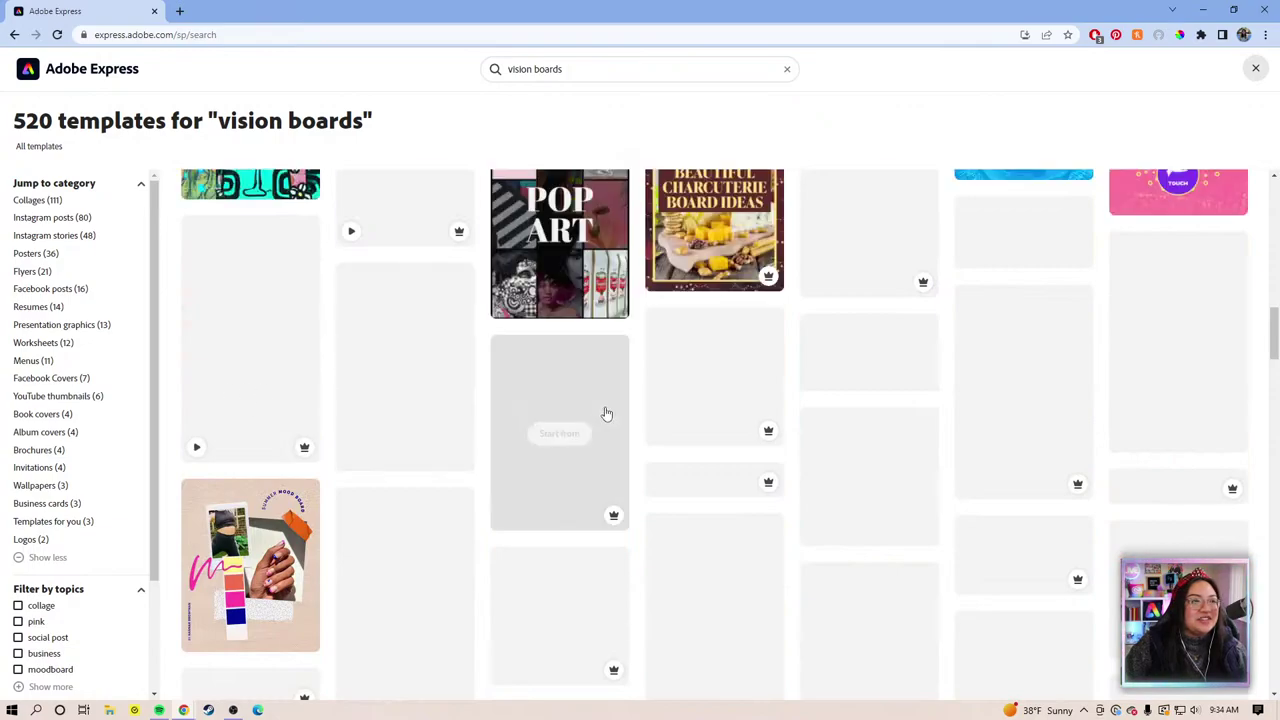
scroll(650, 383, up, 3)
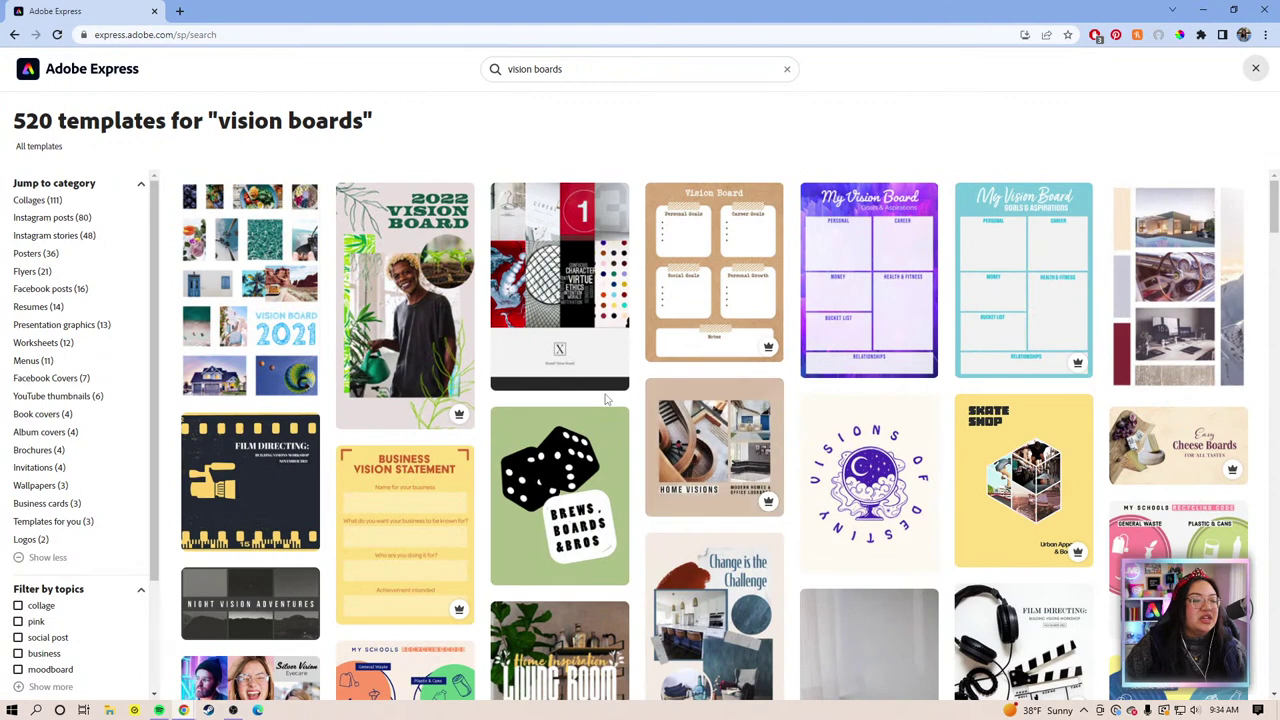
Start a project from the photo collage template titled "Vision Board 2021".
mouse_move(276, 252)
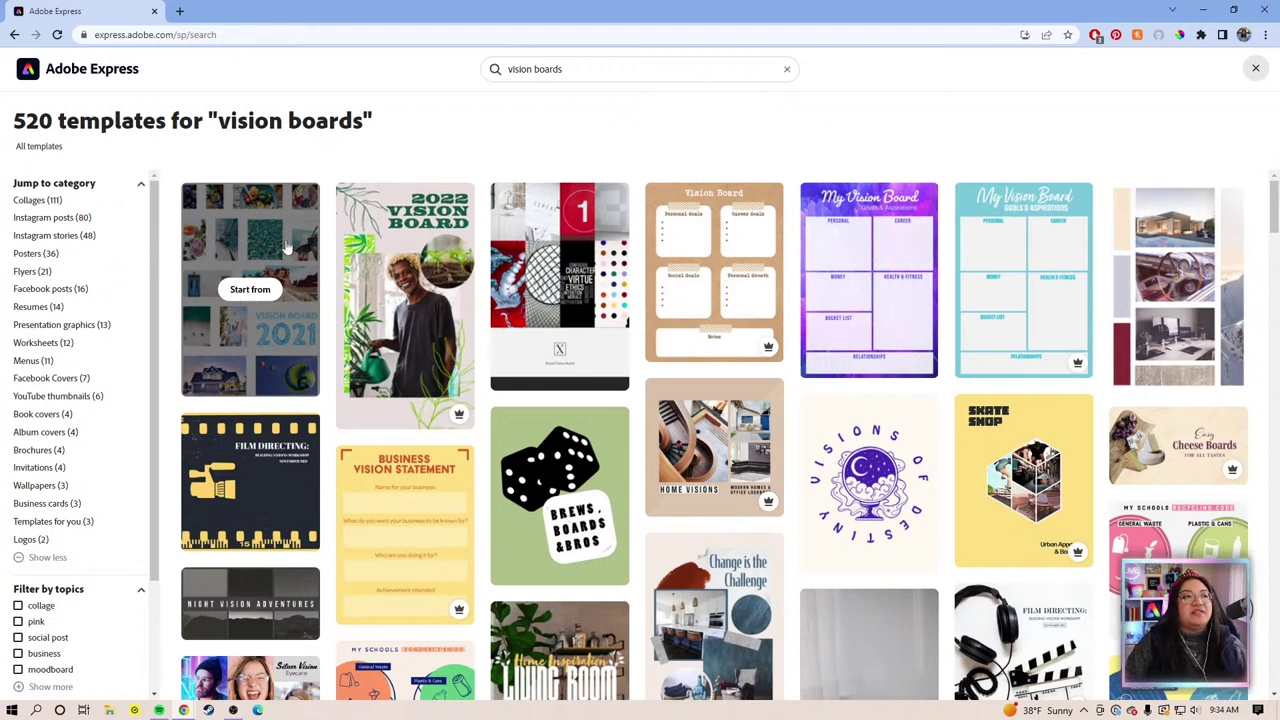
click(245, 290)
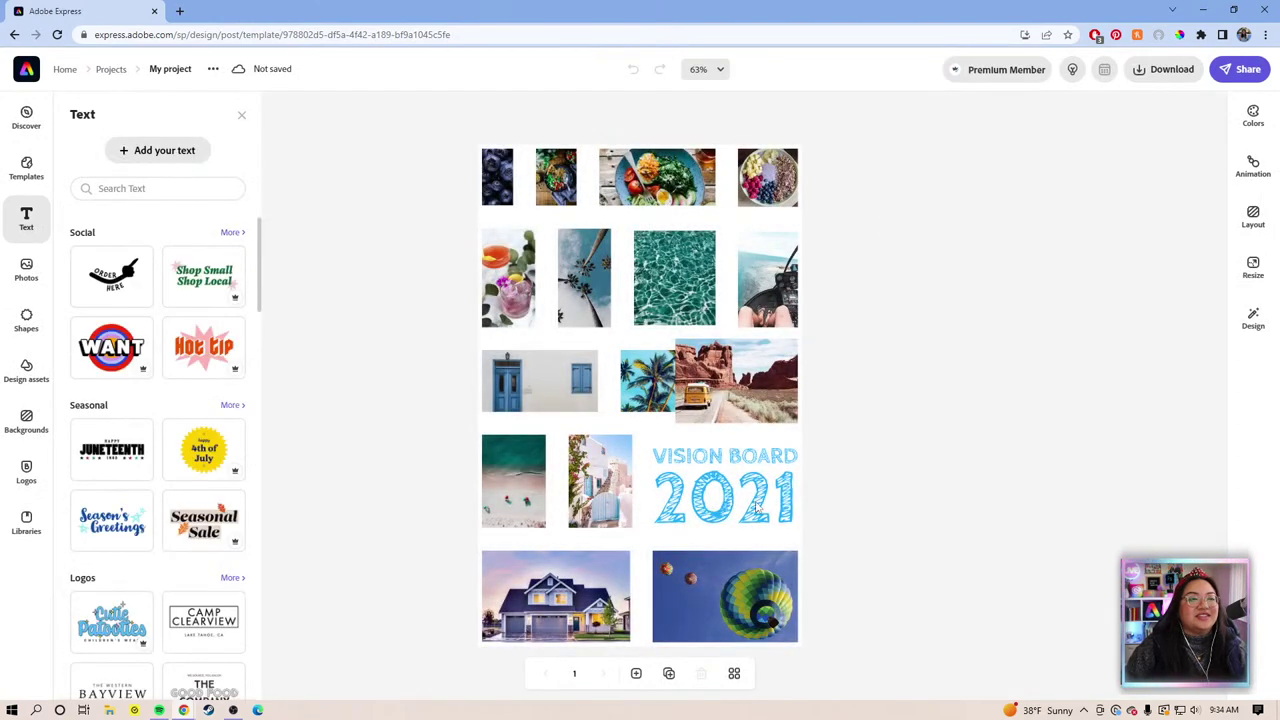
Change the year in the collage's title text to 2023.
click(757, 510)
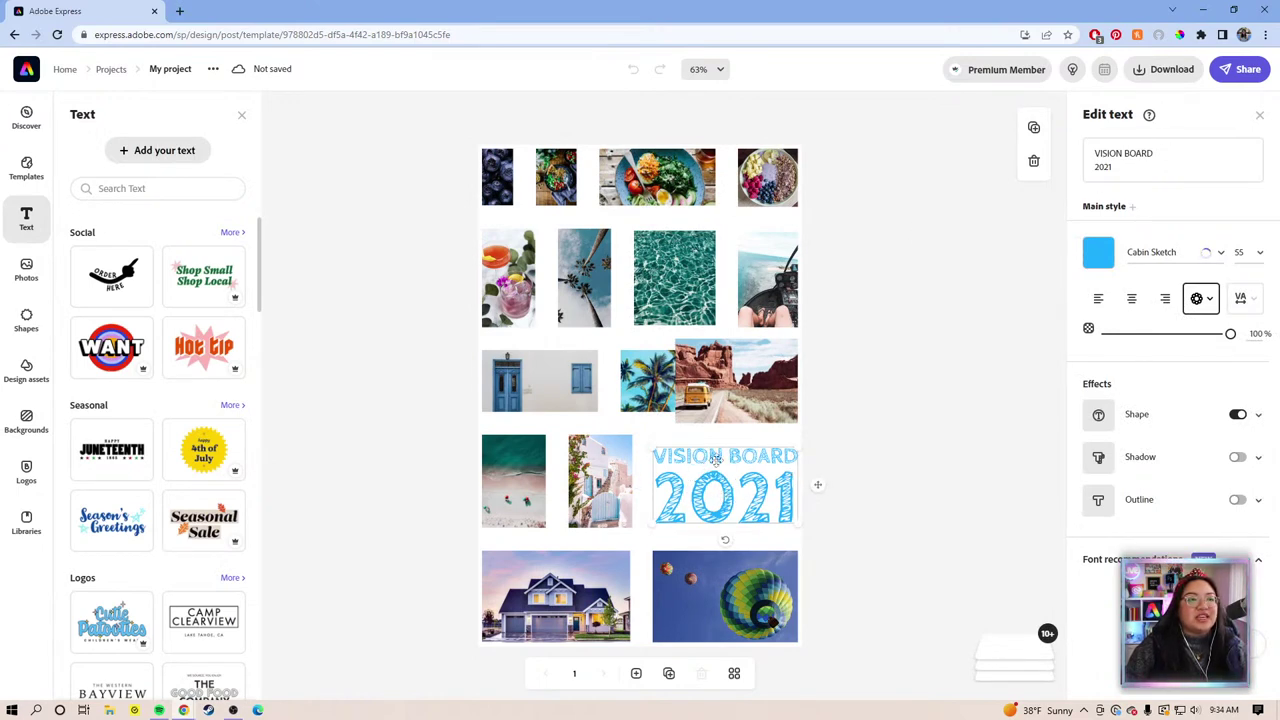
click(1147, 167)
drag(1170, 167, 1101, 155)
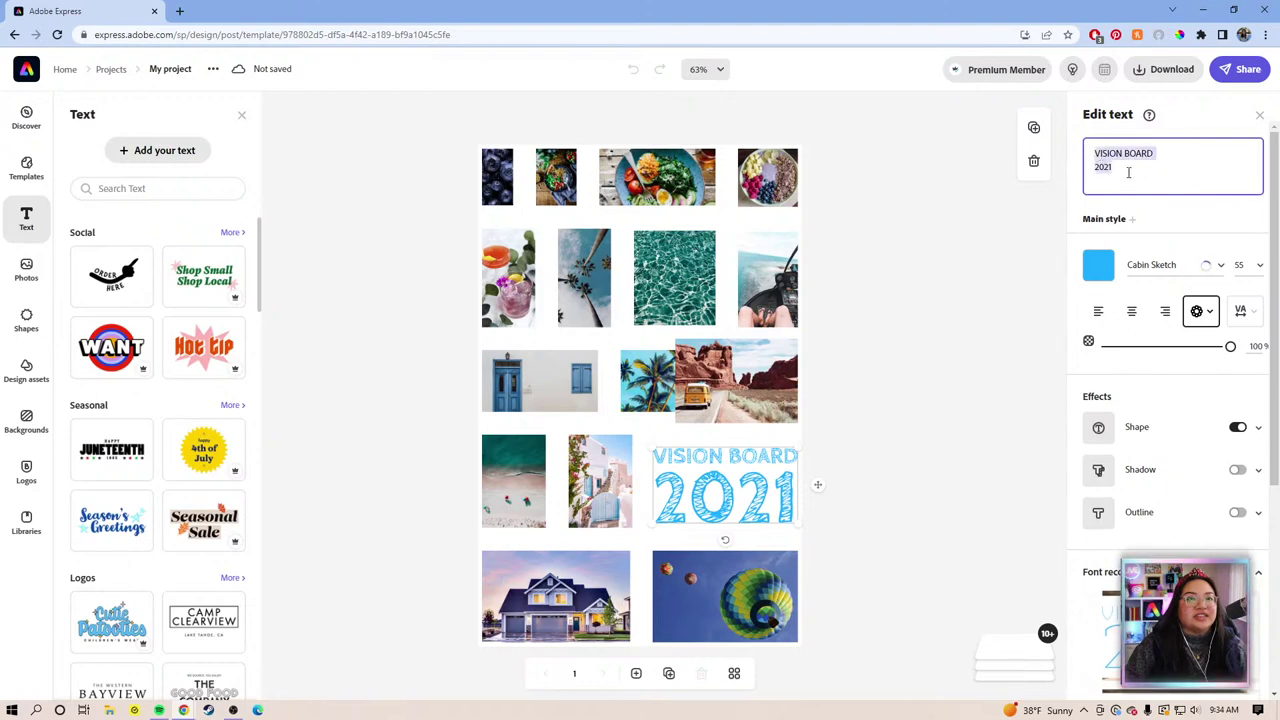
double_click(1140, 171)
click(1138, 167)
key(BackSpace)
text(3)
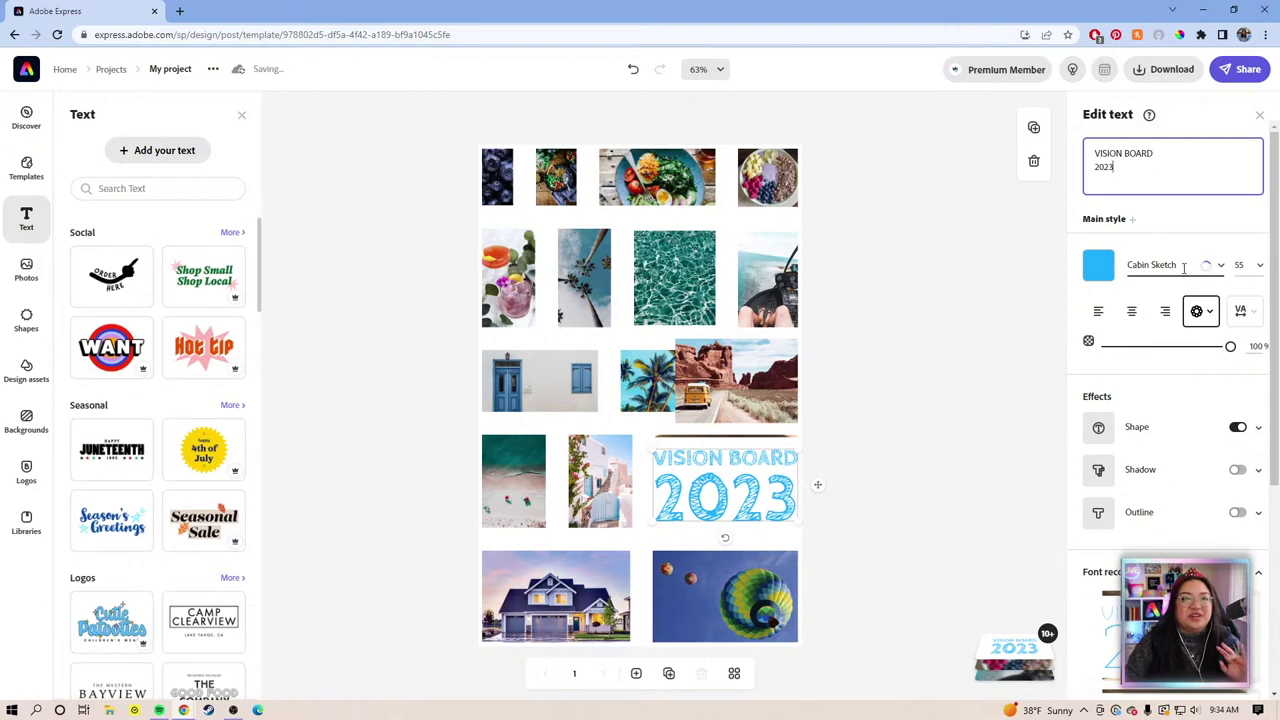
Set the title's font to Capuche Trial Black and delete the year line so only "VISION BOARD" is left.
click(1215, 265)
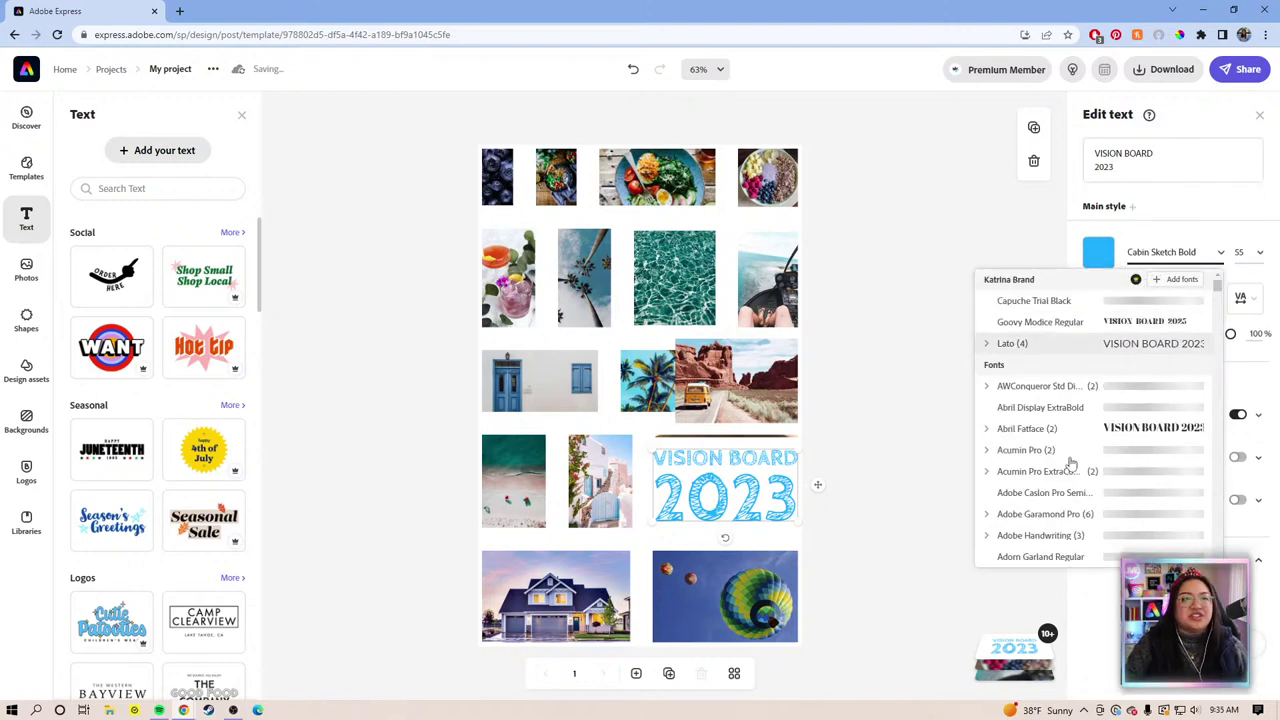
click(1050, 302)
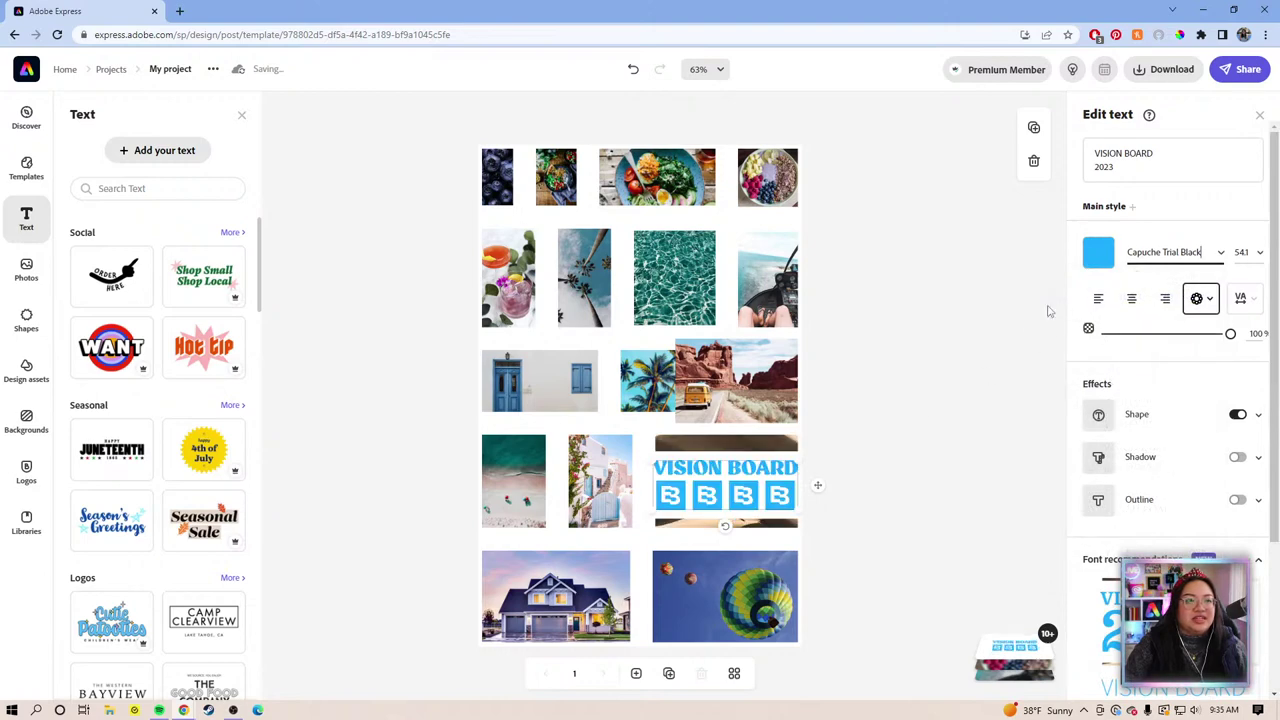
click(1136, 160)
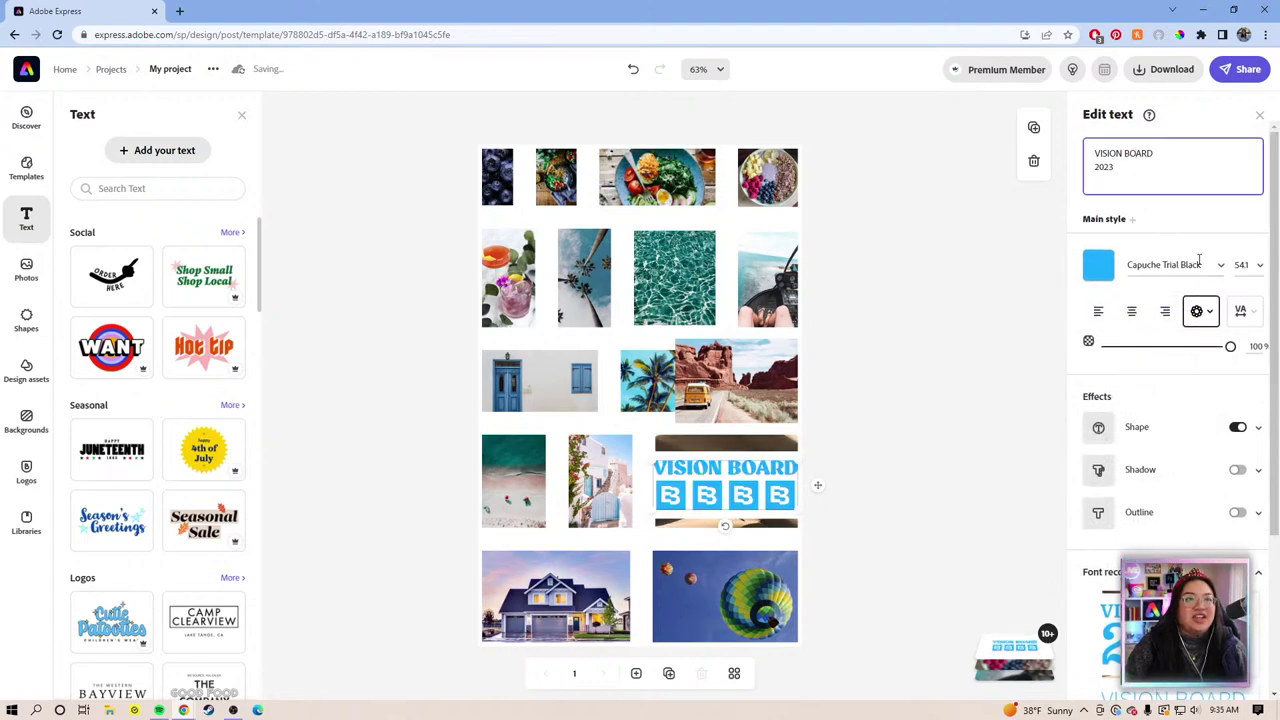
drag(1115, 168, 1102, 168)
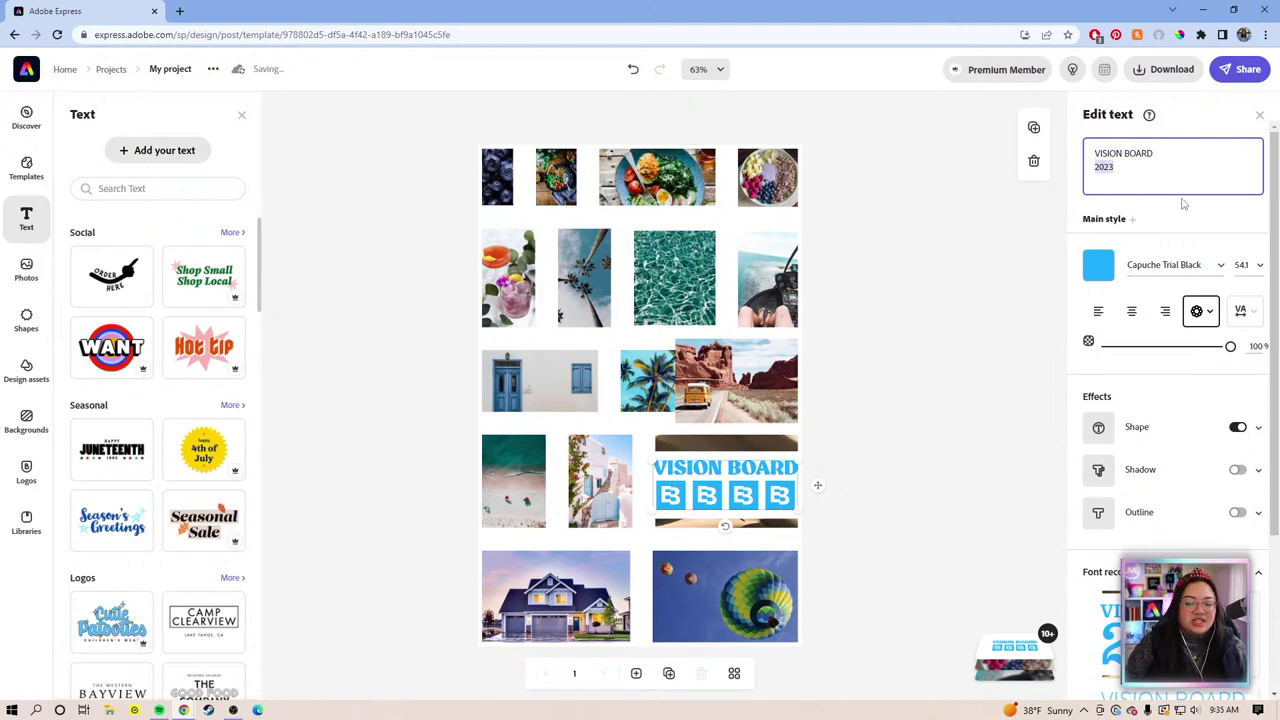
key(BackSpace)
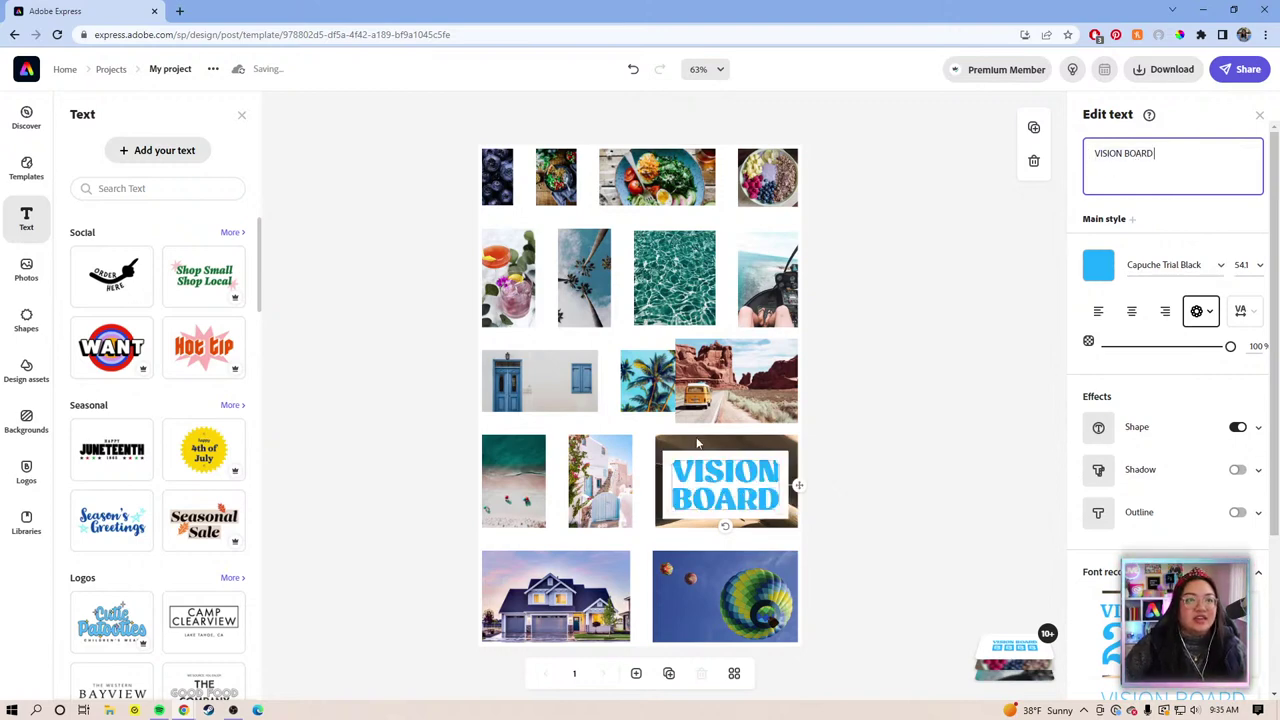
Move the VISION BOARD text up within its tile at size 80.7, and place a duplicate of it directly underneath.
click(705, 467)
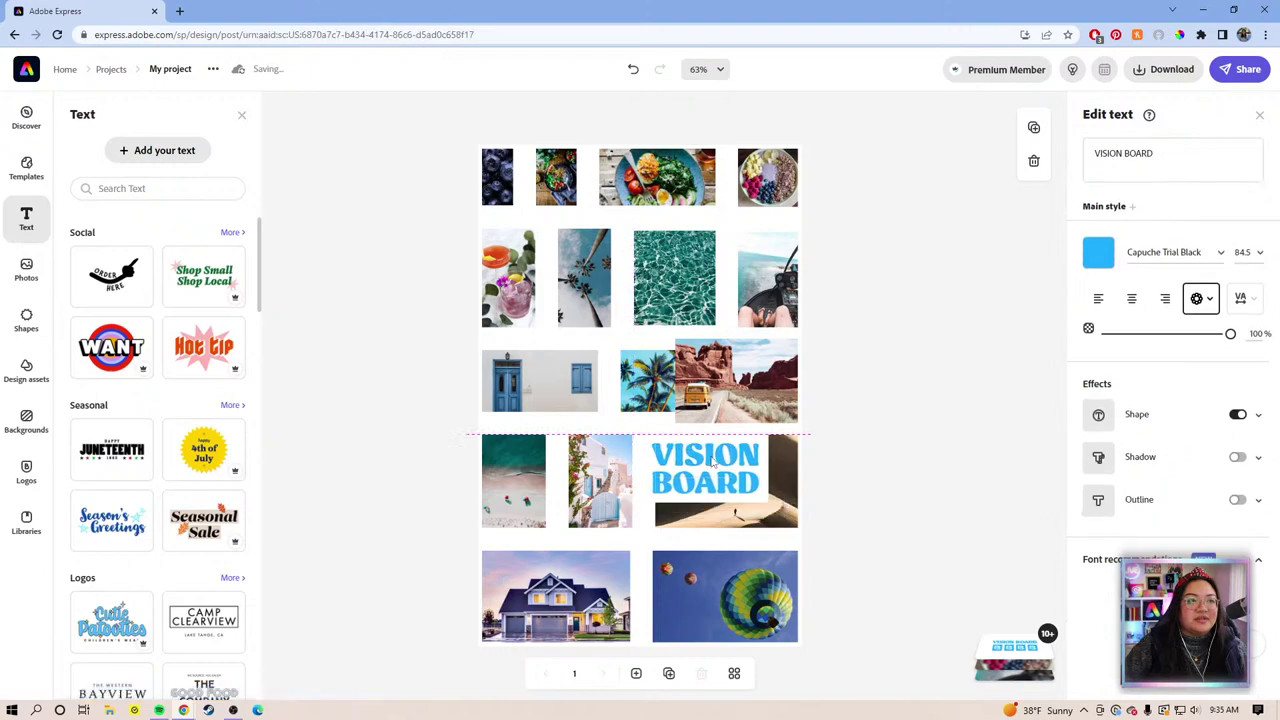
mouse_move(784, 469)
mouse_down()
mouse_move(795, 470)
mouse_move(770, 470)
mouse_up()
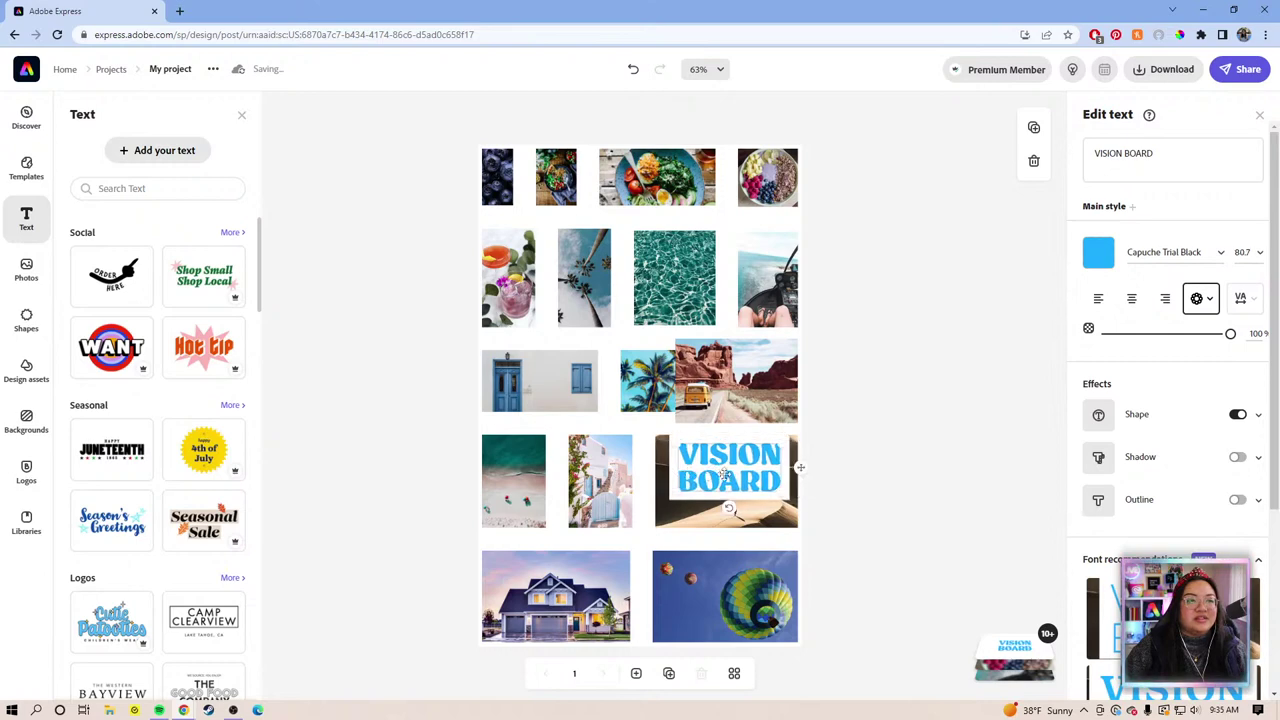
click(1034, 130)
drag(734, 479, 727, 543)
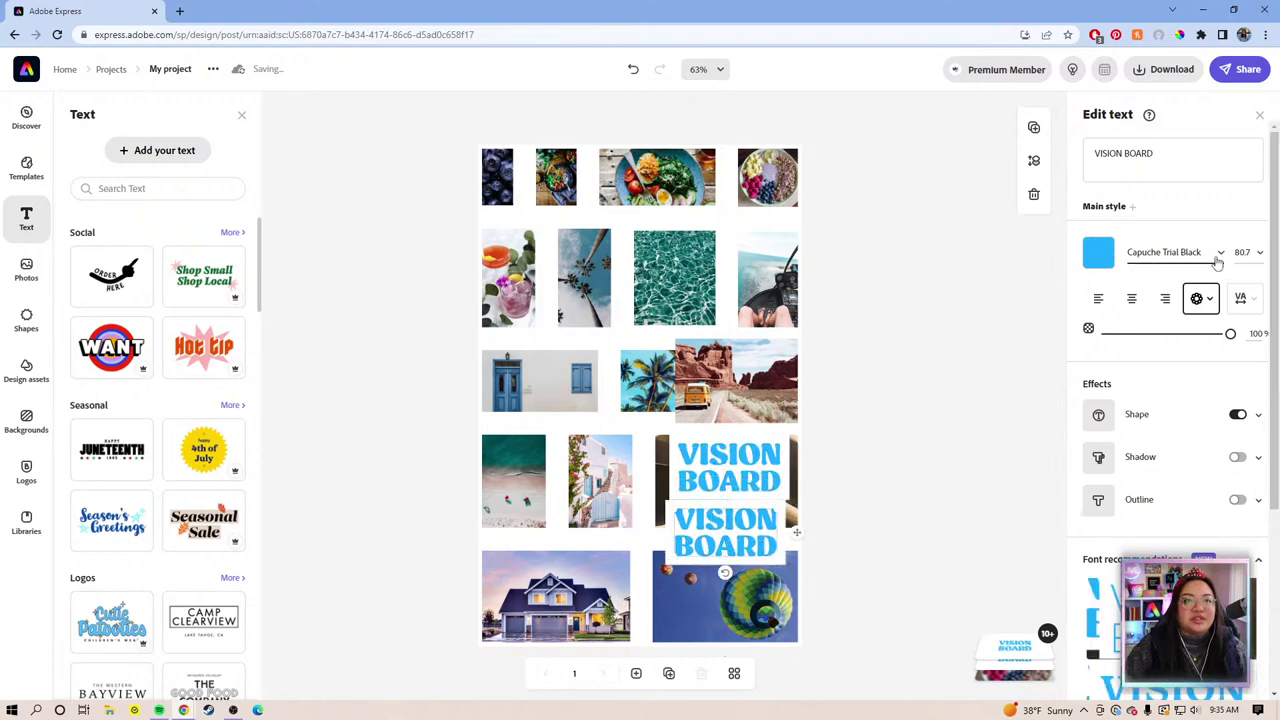
Set the font of the duplicated VISION BOARD text to Alibaba Sans Bold.
click(1165, 252)
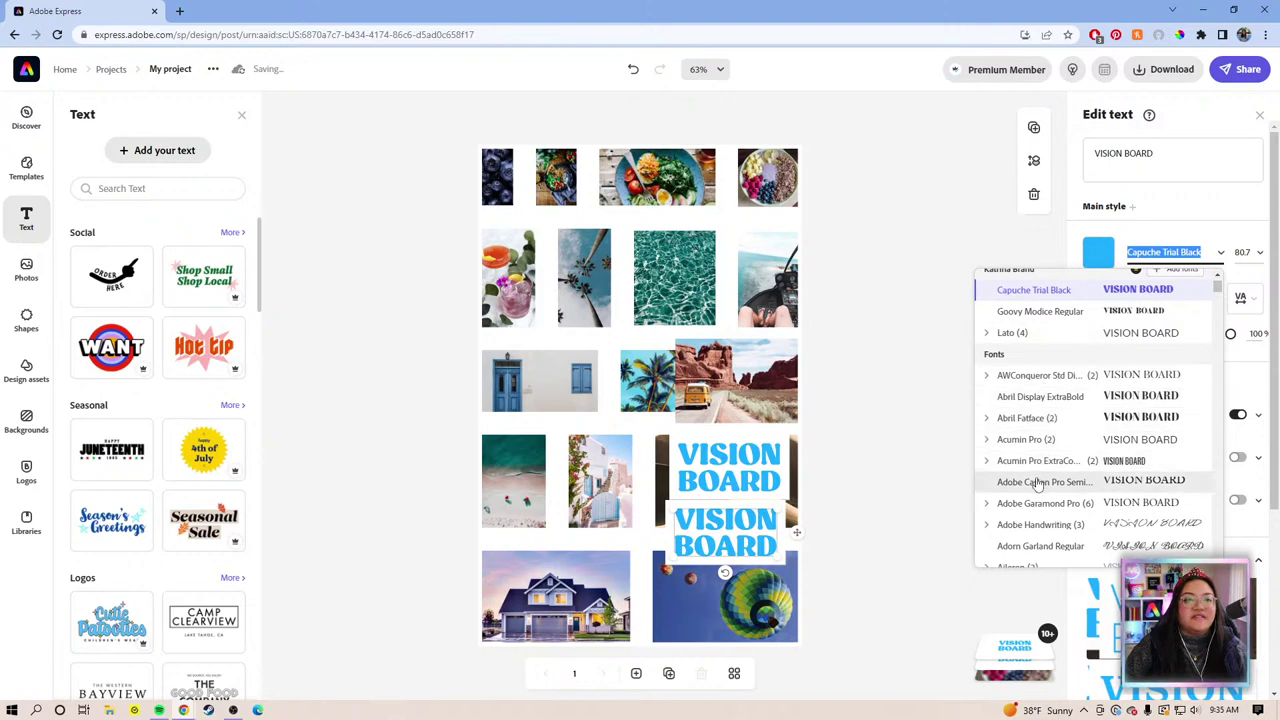
scroll(1040, 497, down, 2)
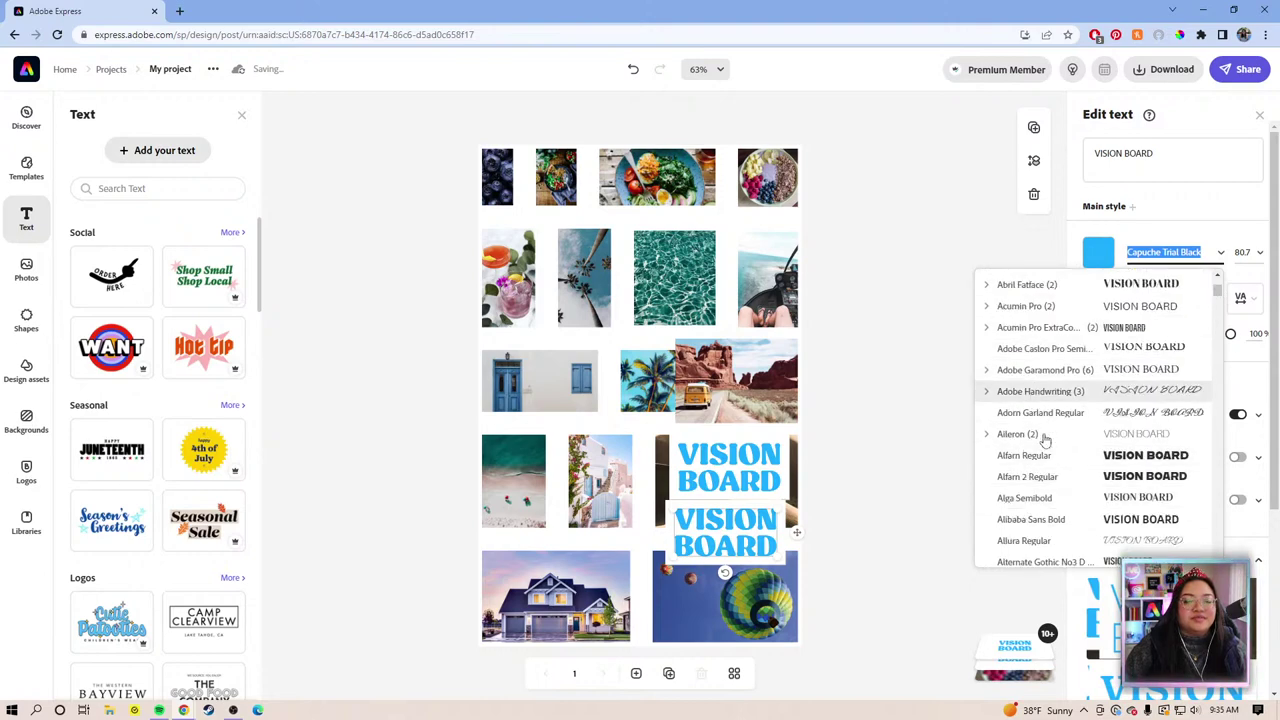
scroll(1057, 468, down, 1)
scroll(1057, 468, down, 1)
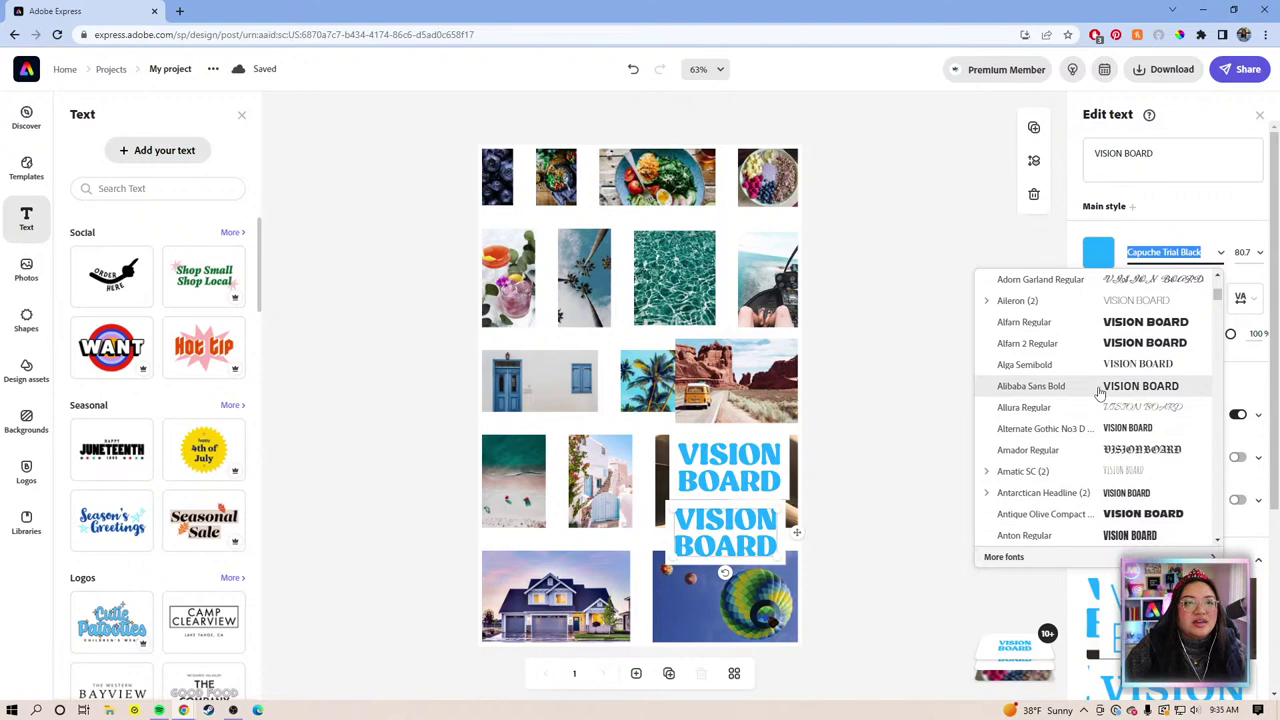
click(1060, 386)
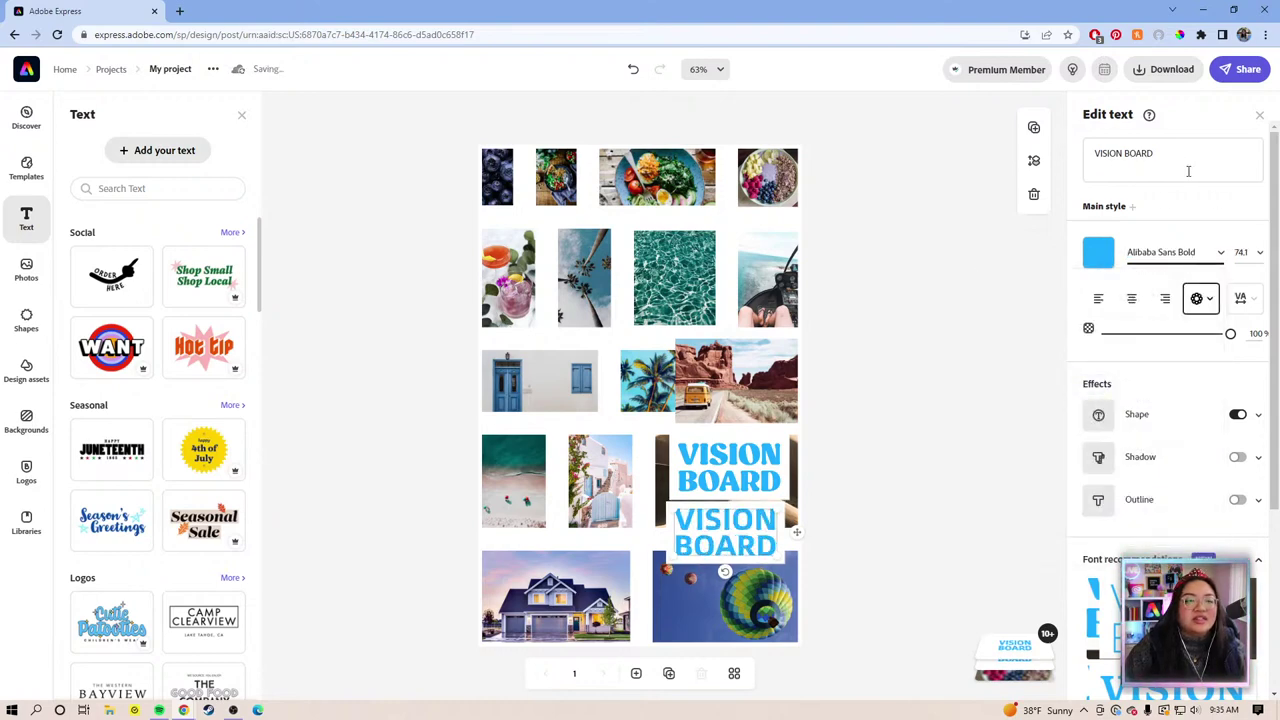
Replace the duplicate's wording with 2023 and move it up directly beneath the VISION BOARD text.
drag(1190, 158, 1095, 146)
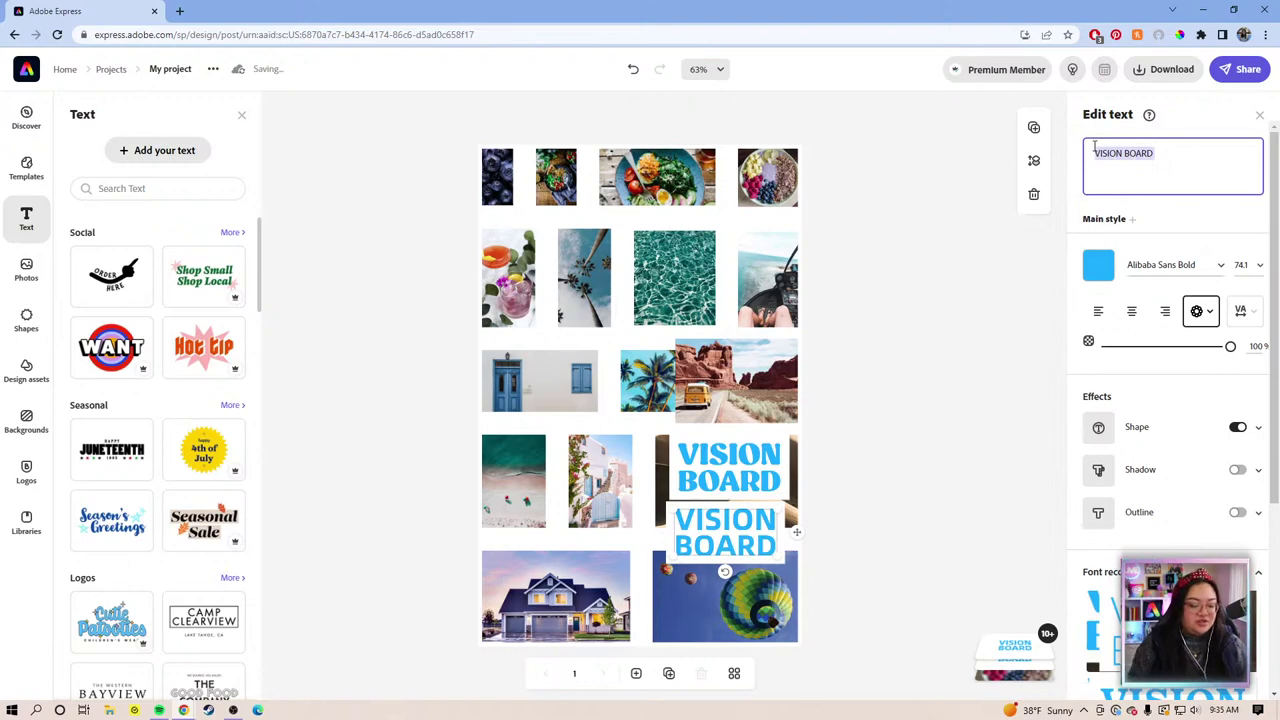
text(2023)
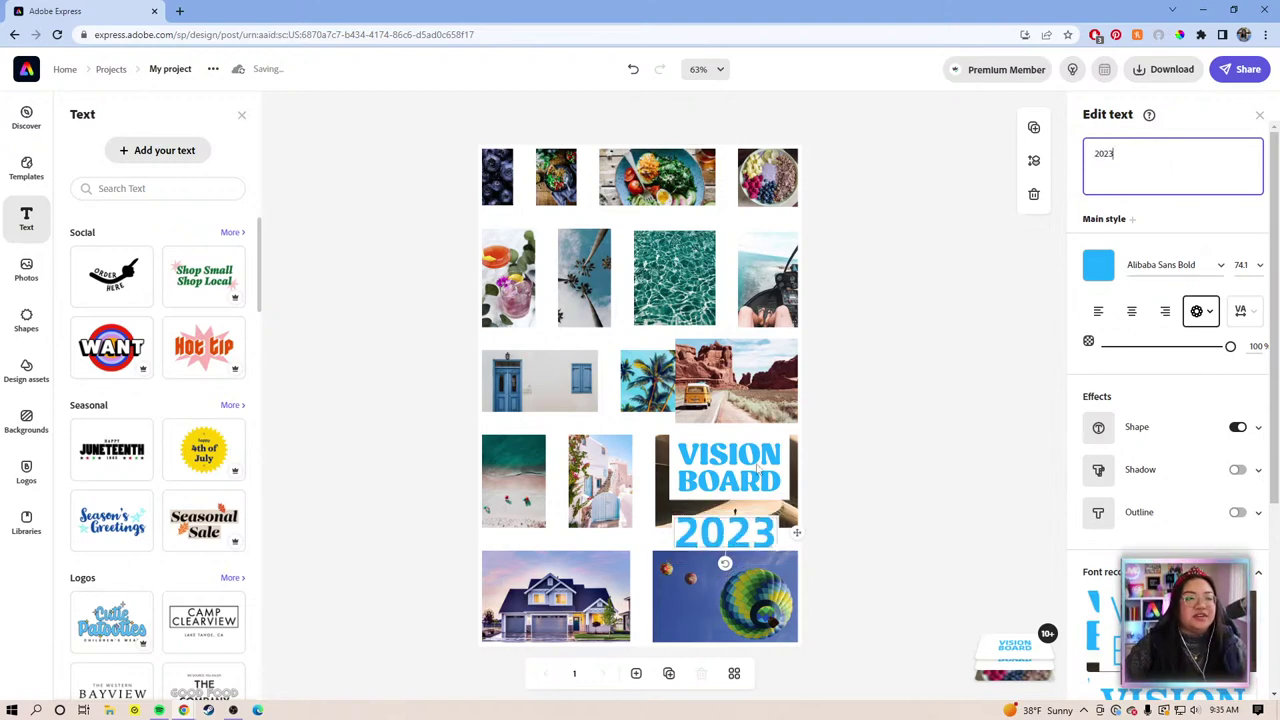
click(762, 525)
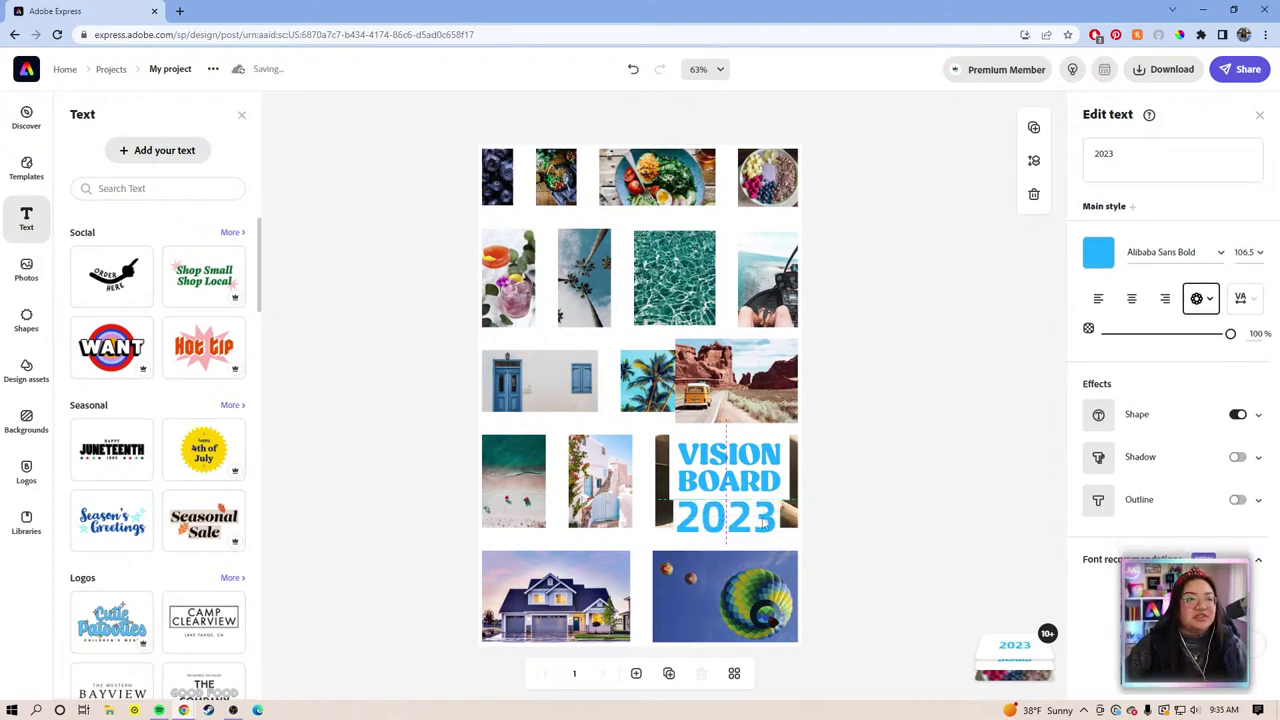
click(882, 450)
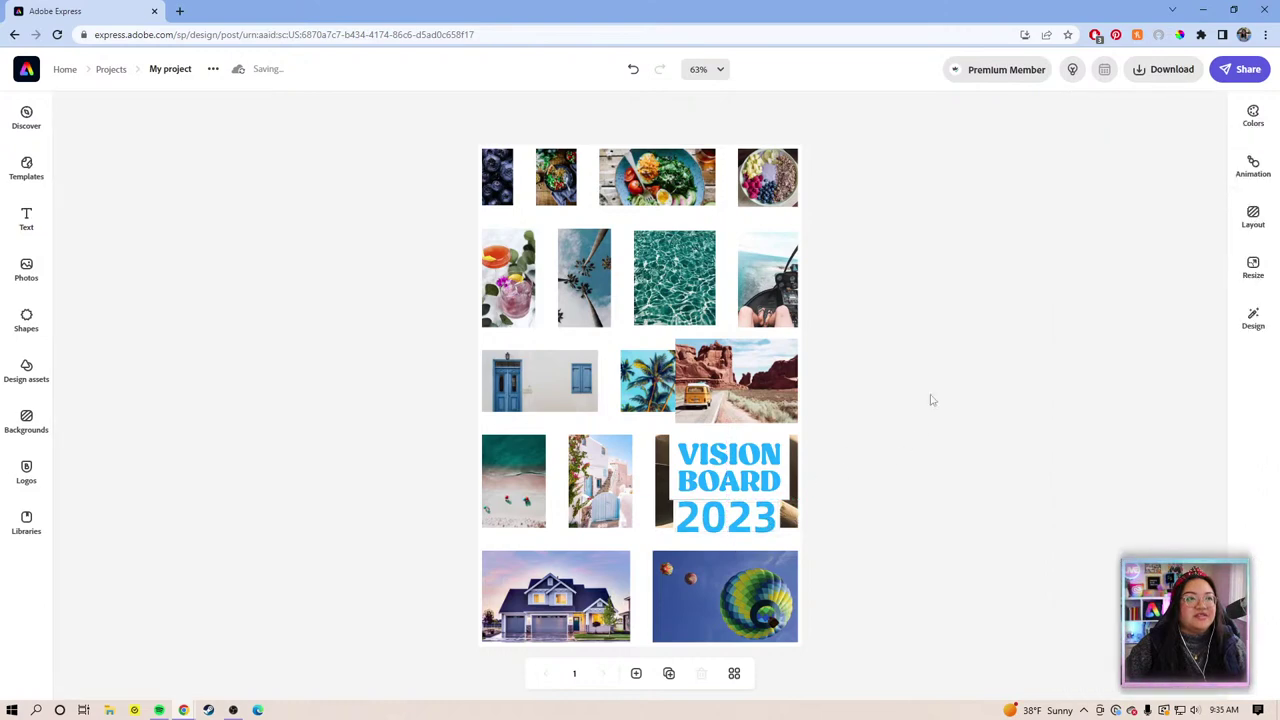
click(598, 218)
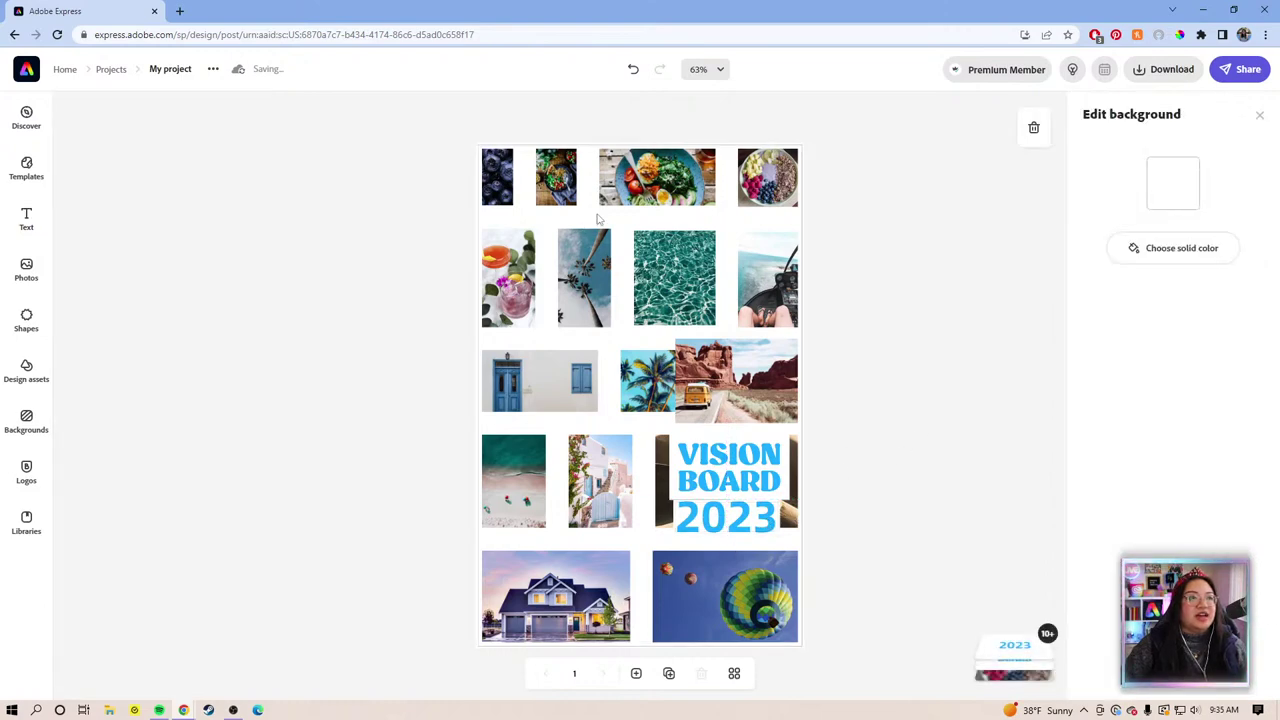
click(748, 197)
click(612, 183)
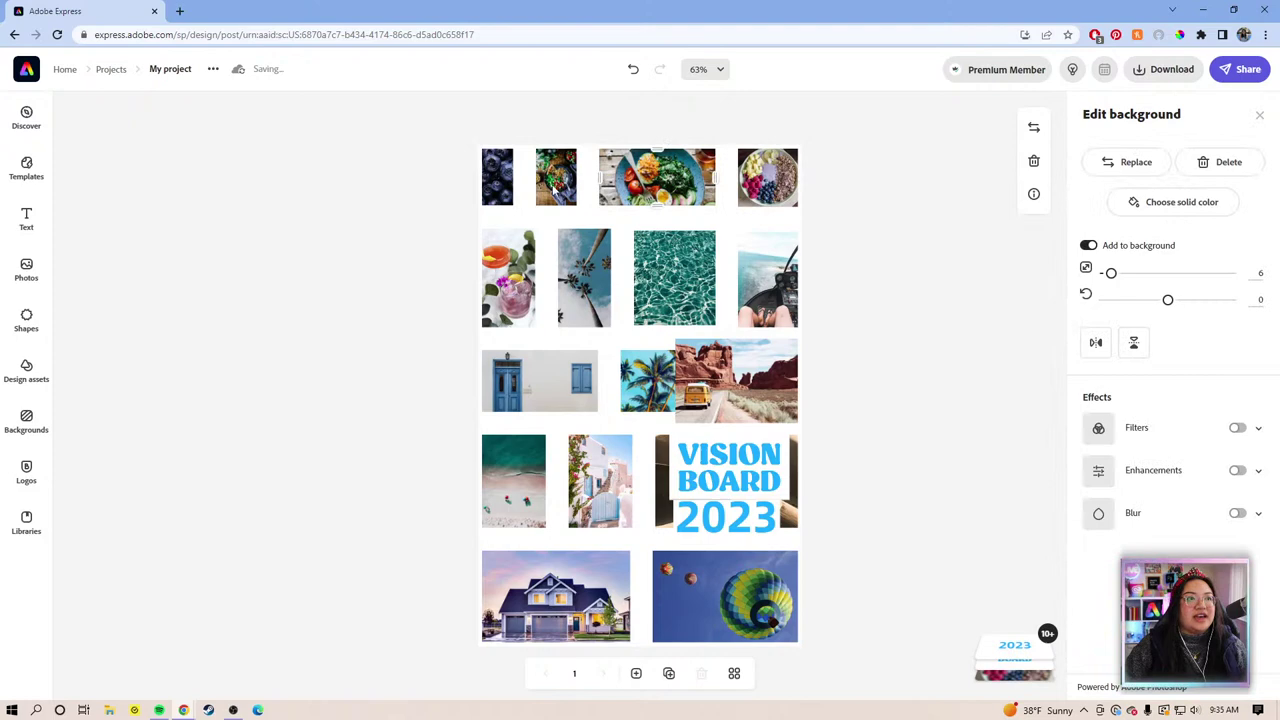
click(931, 291)
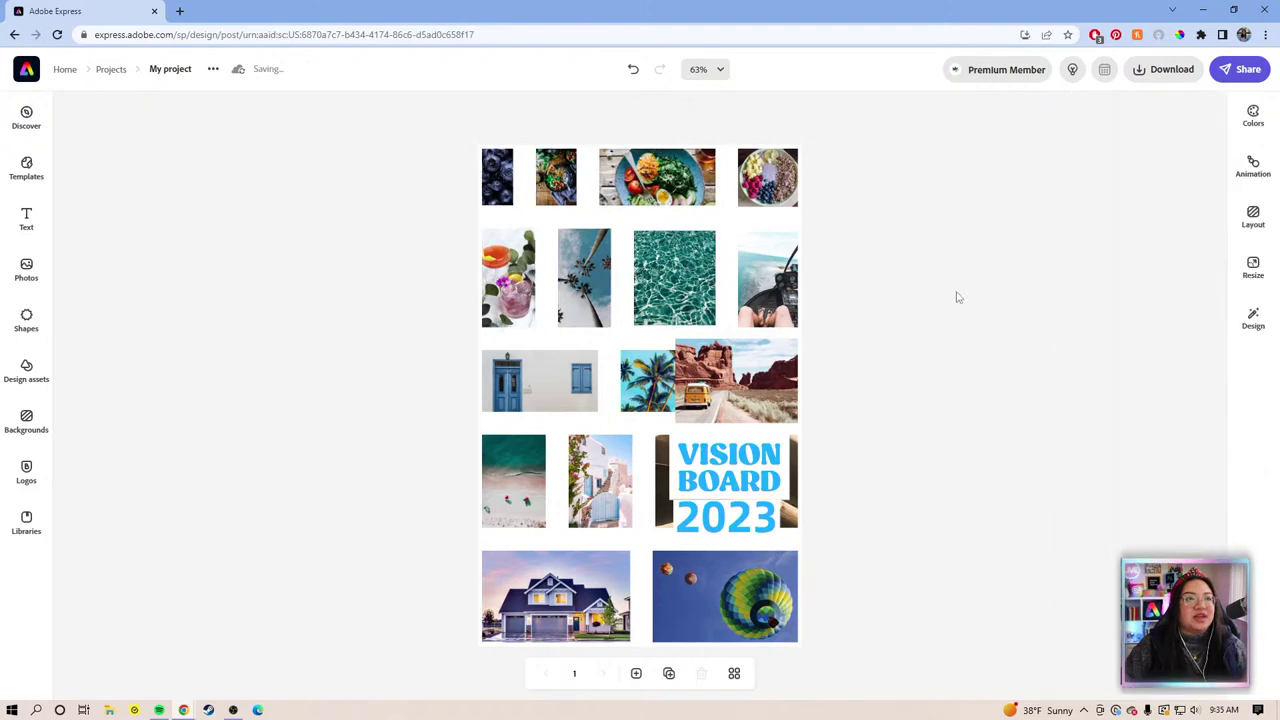
Shuffle the collage photos repeatedly among the cells of the selected suggested layout until the arrangement suits.
click(1268, 222)
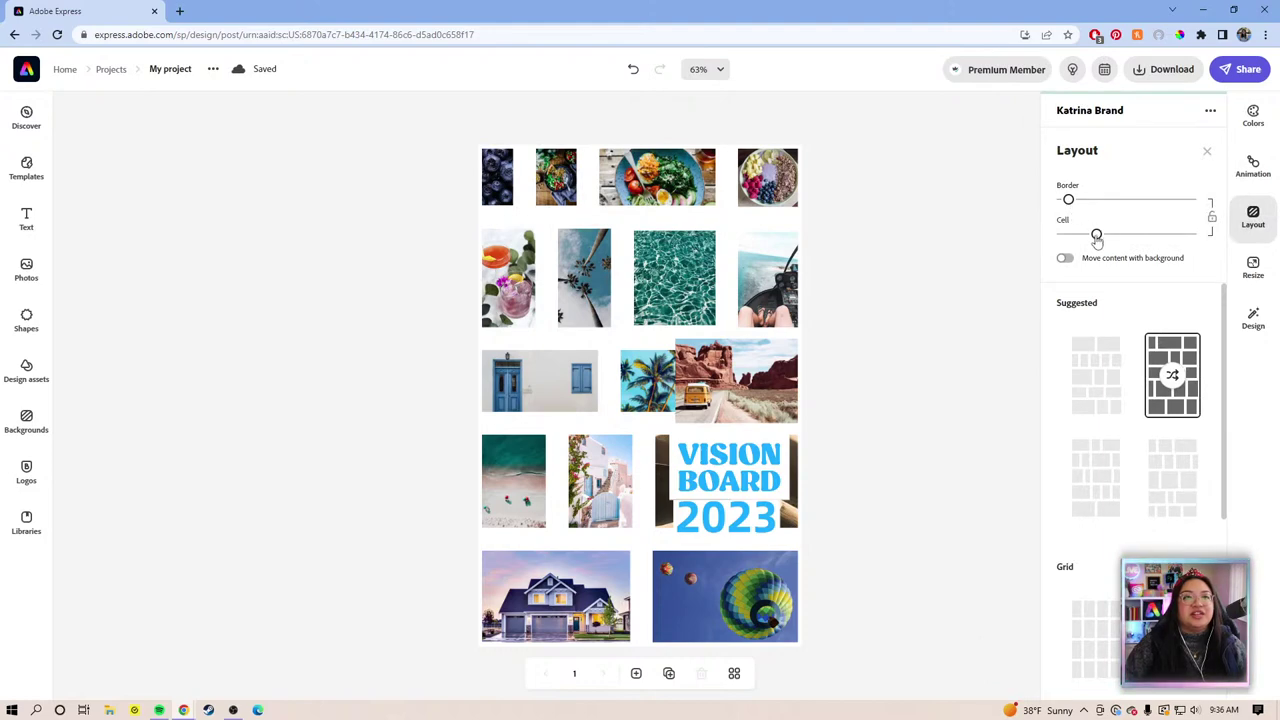
click(1172, 377)
click(1172, 376)
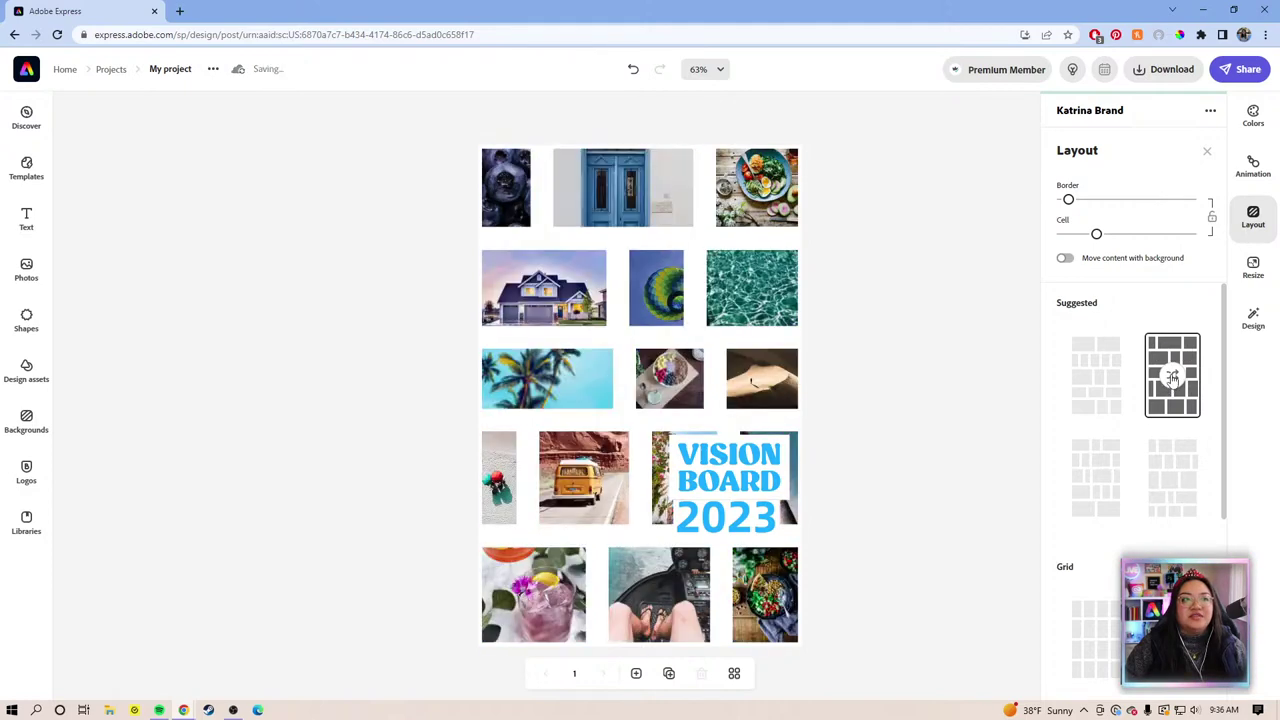
click(1172, 376)
click(1172, 376)
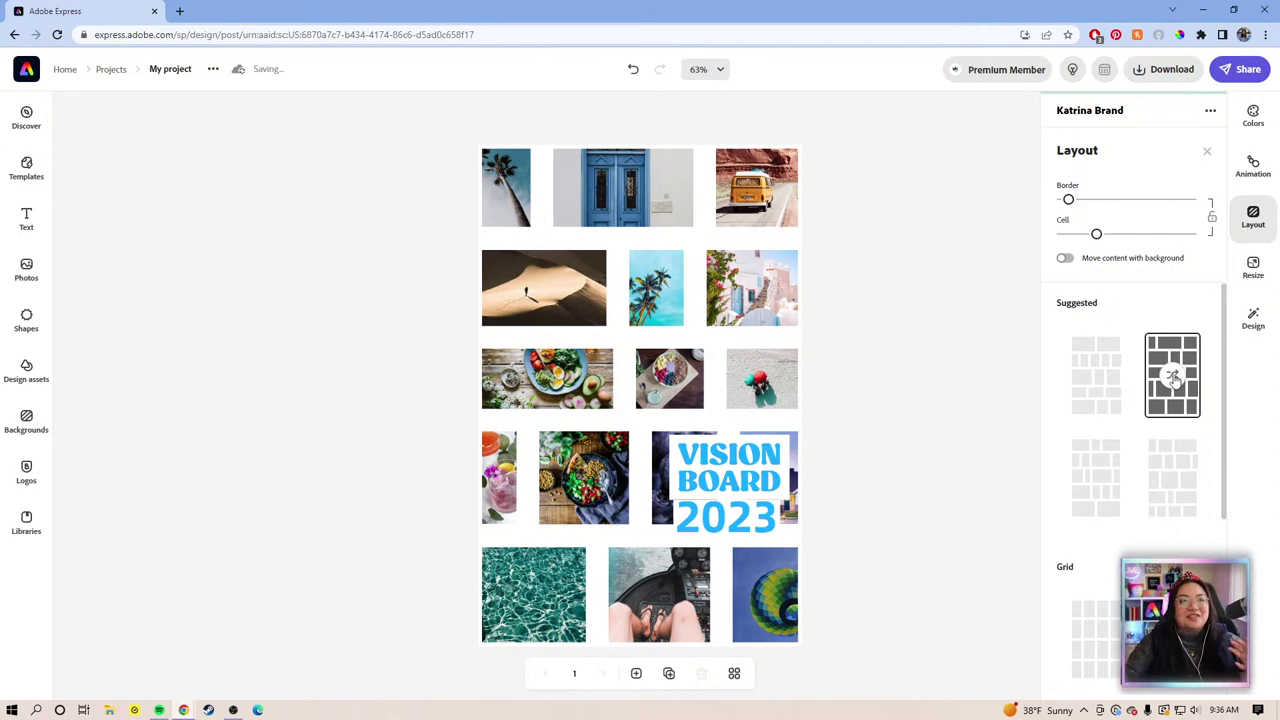
click(1175, 378)
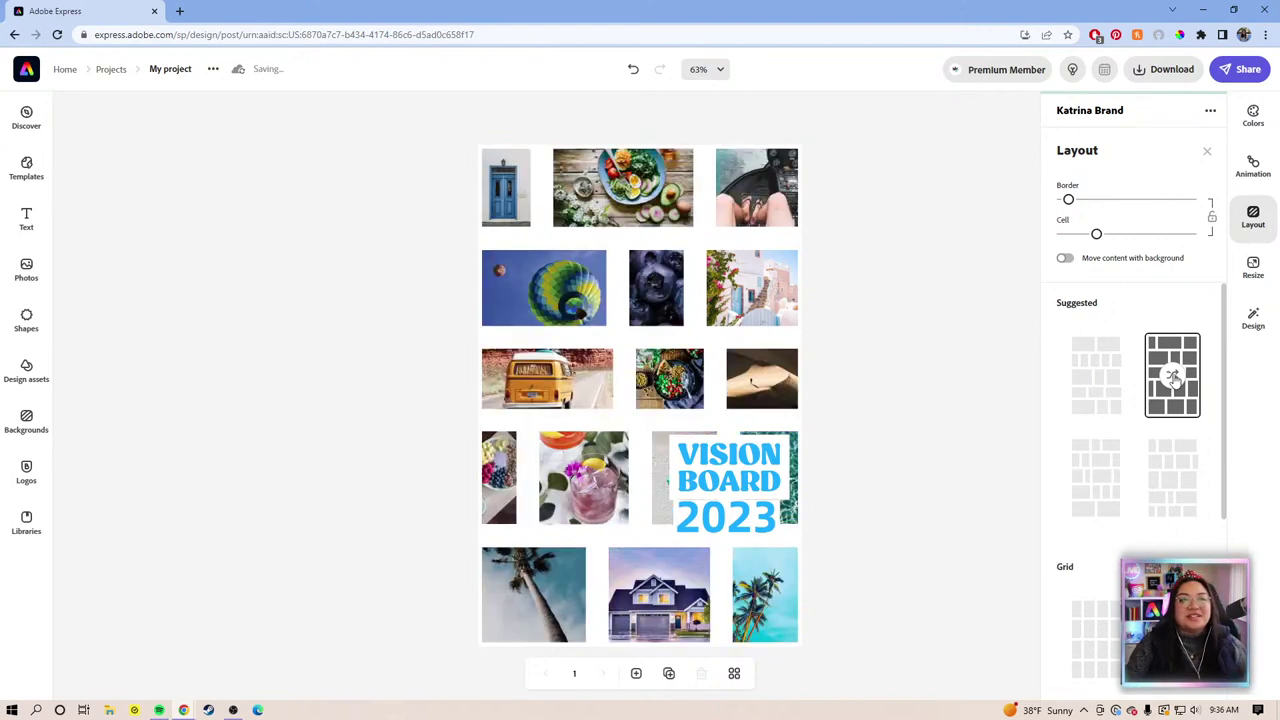
click(1175, 378)
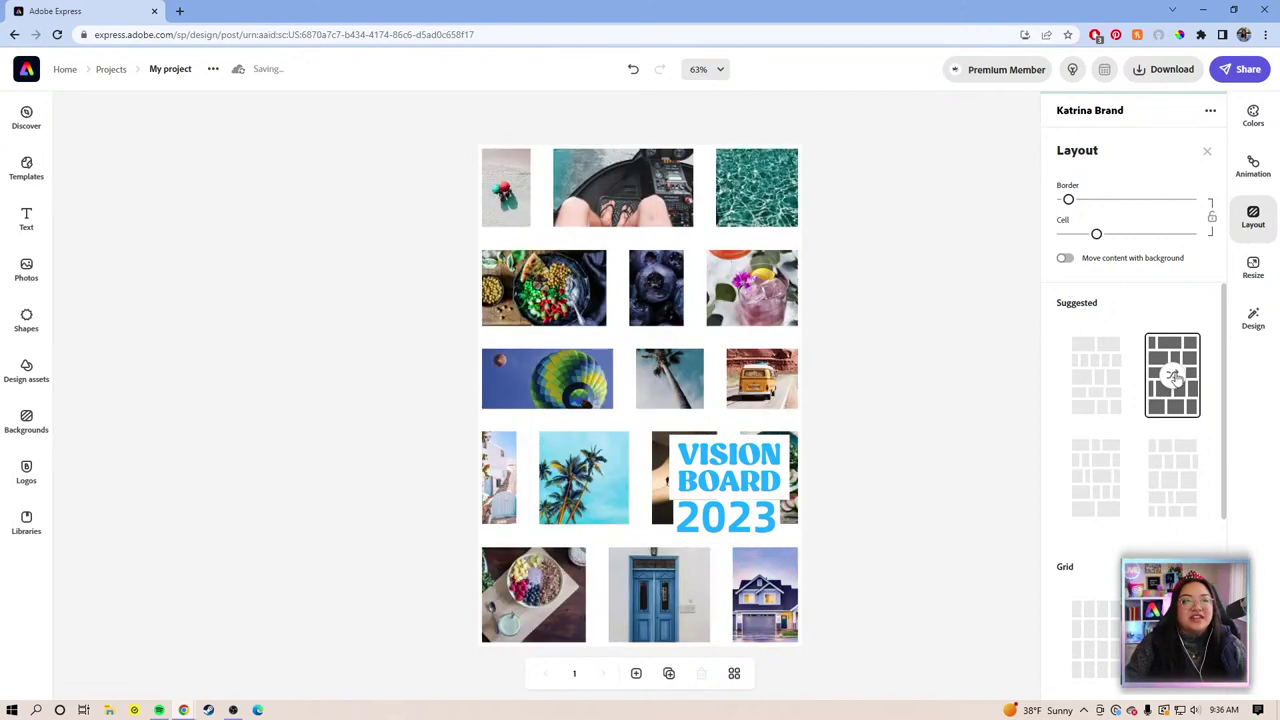
click(1175, 378)
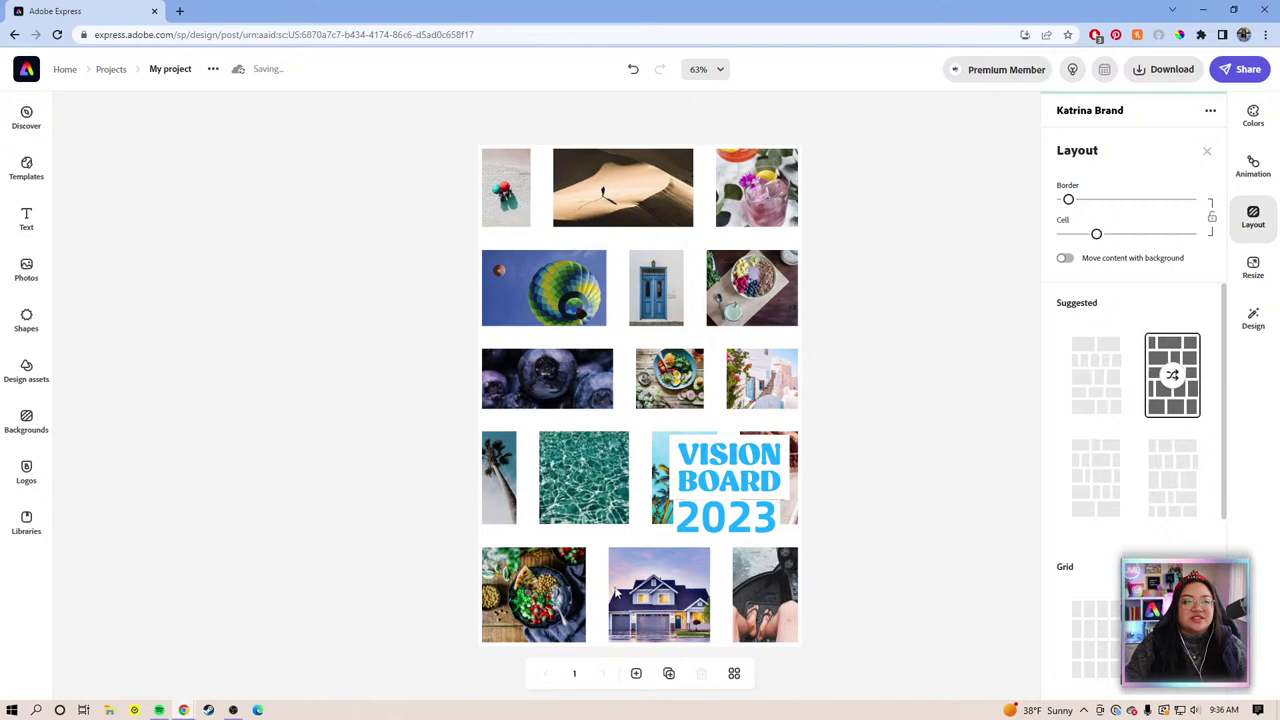
click(1174, 377)
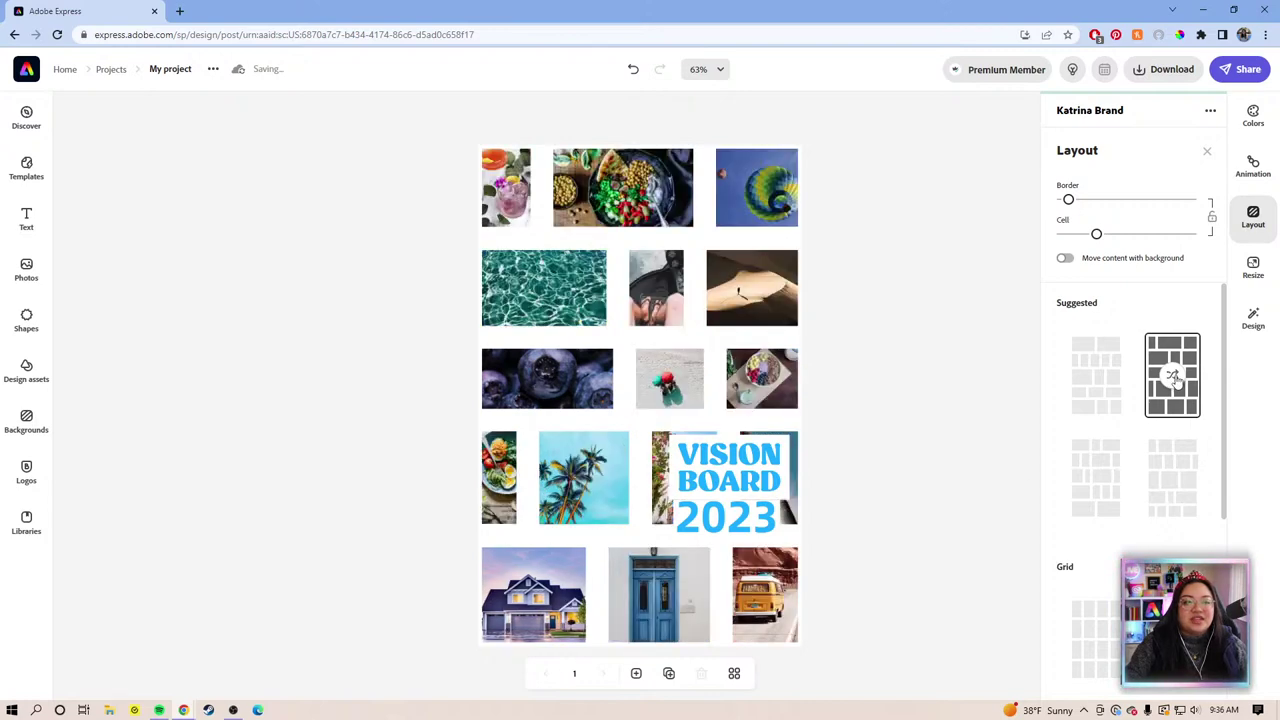
click(1175, 378)
click(1175, 378)
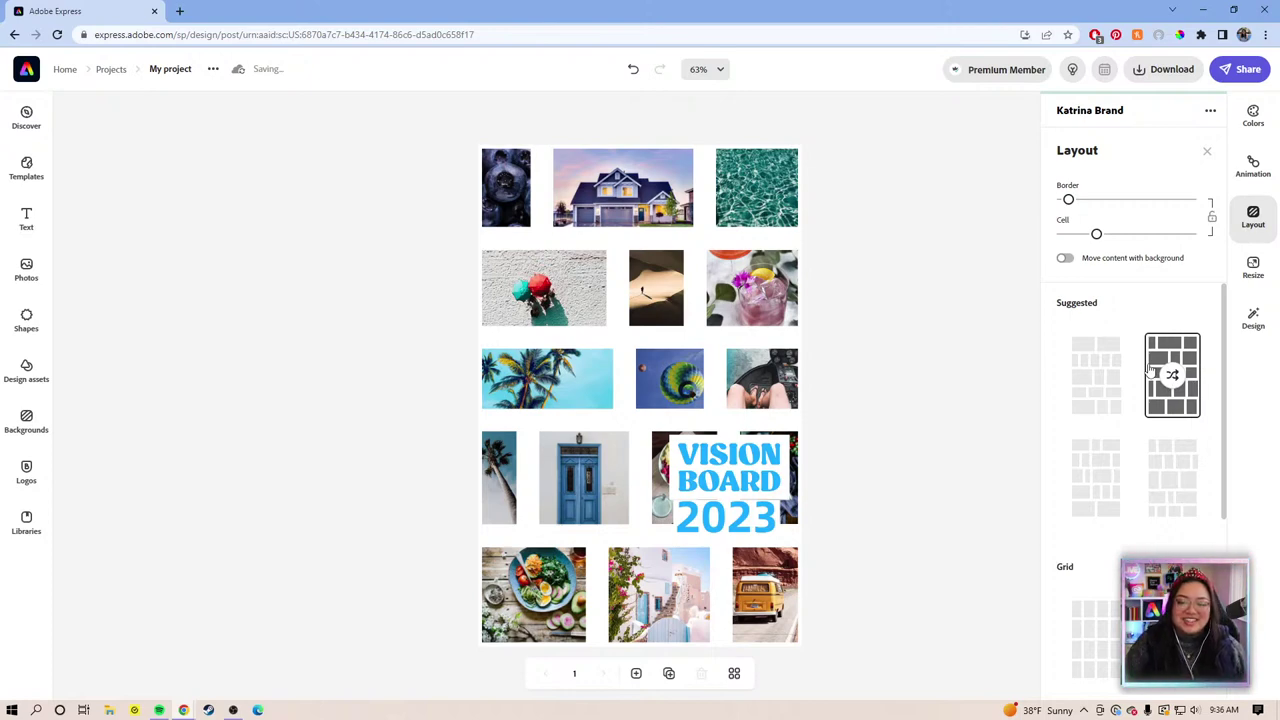
click(1171, 375)
click(1177, 376)
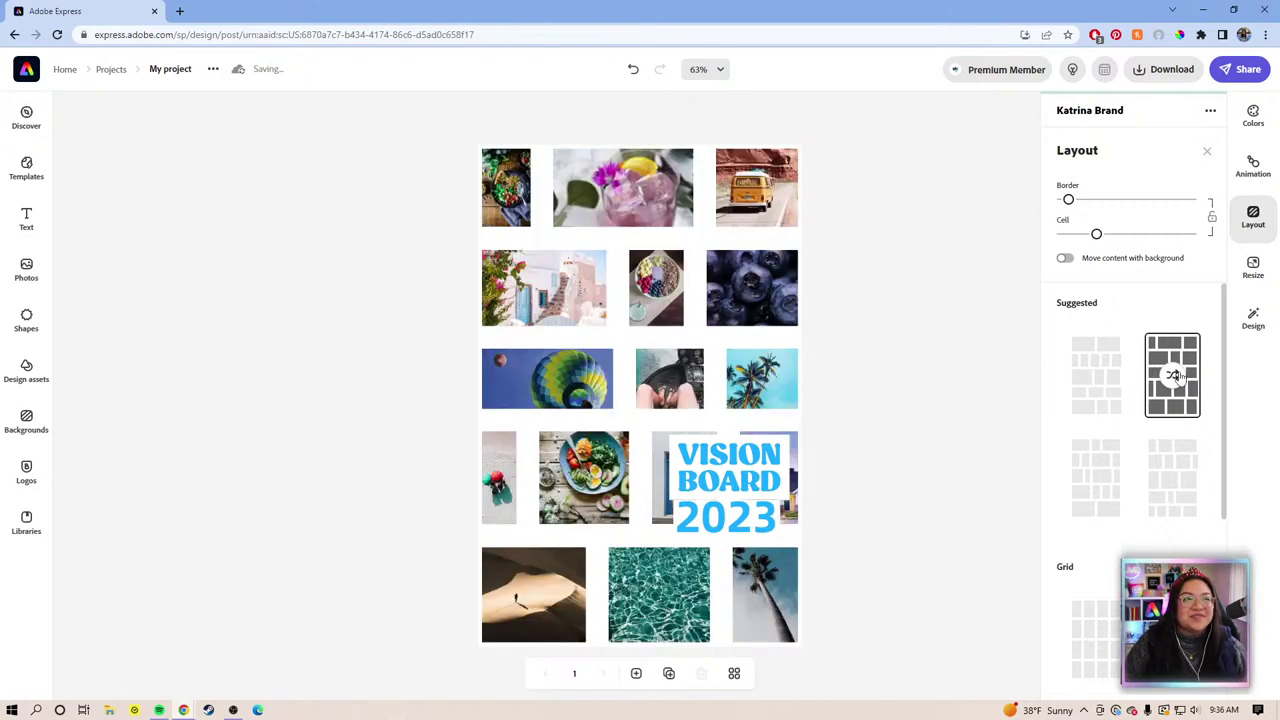
click(1177, 376)
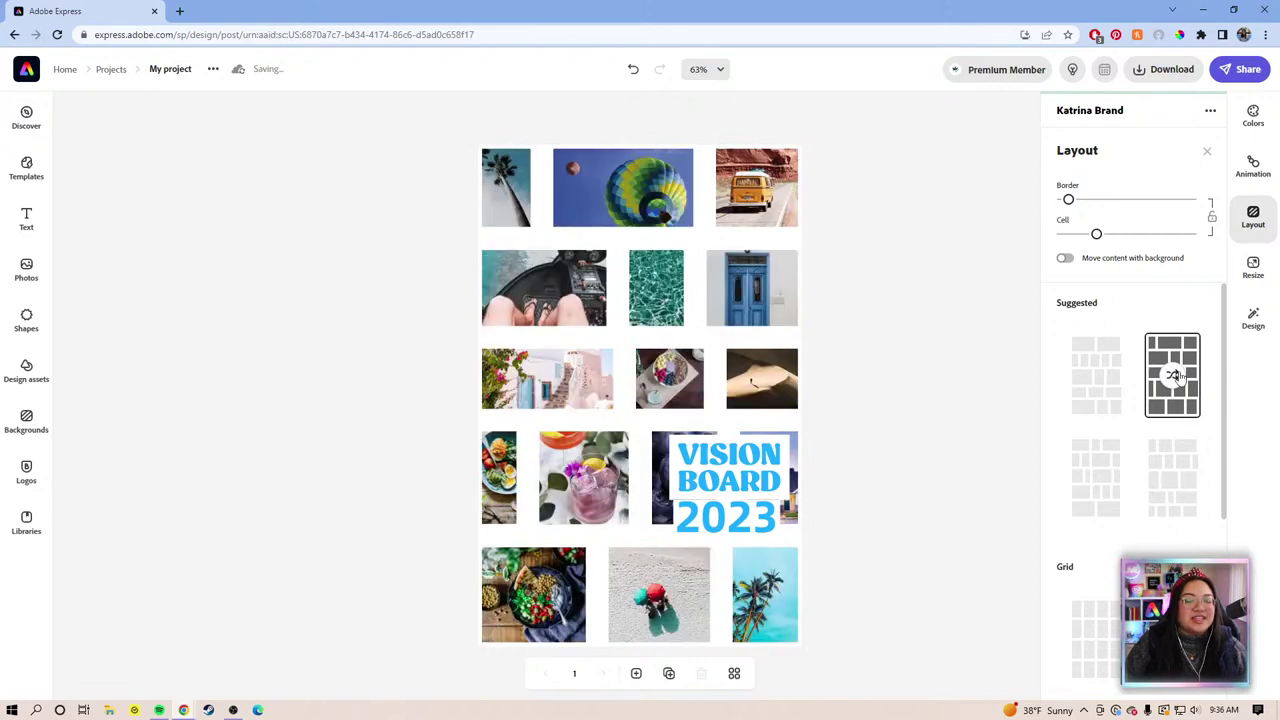
click(1177, 376)
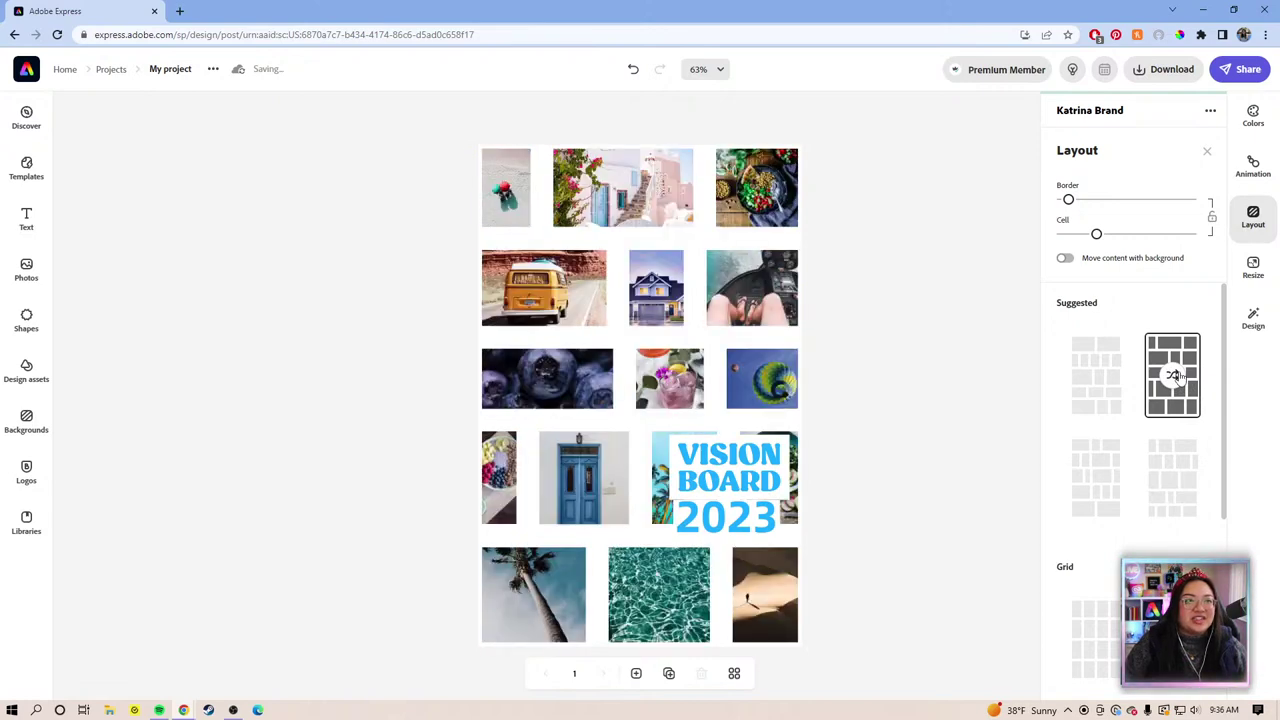
click(1177, 376)
Reduce the layout's border and cell spacing to a thin line just above 0, with both linked together.
drag(1068, 200, 1062, 234)
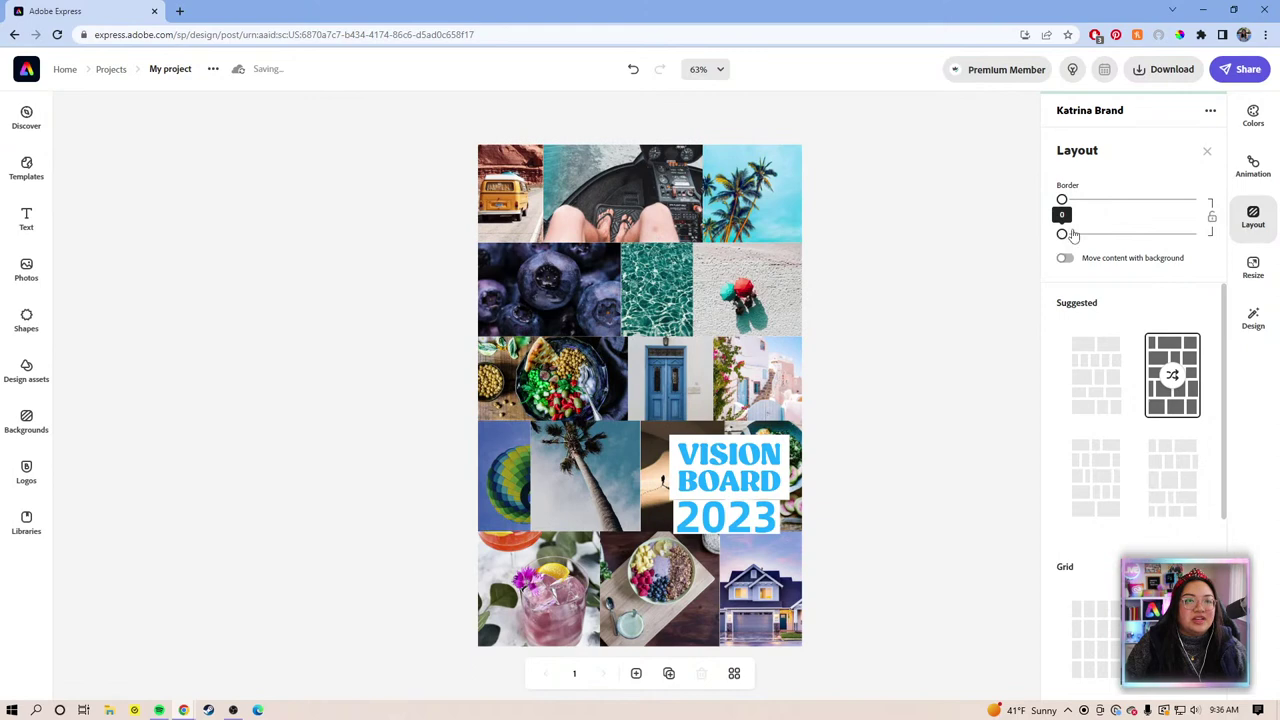
mouse_move(1062, 234)
mouse_down()
mouse_move(1065, 200)
mouse_move(1066, 234)
mouse_move(1038, 233)
mouse_up()
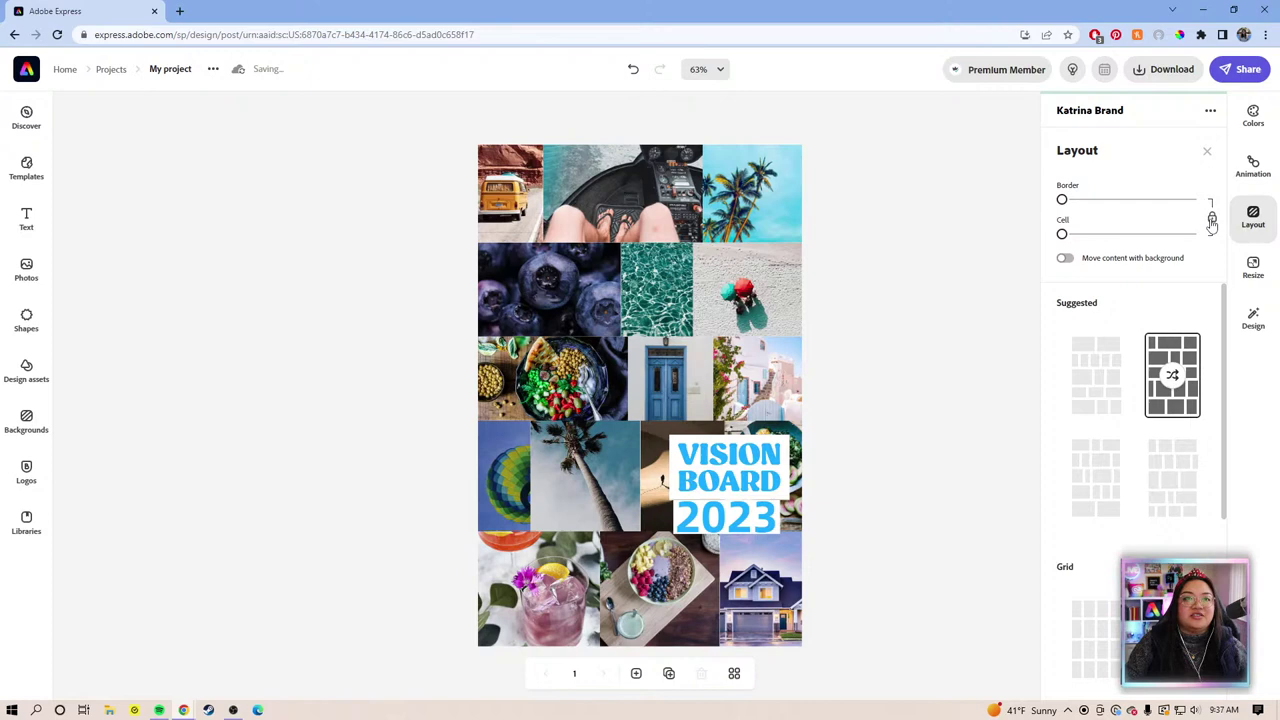
mouse_move(1063, 236)
mouse_down()
mouse_move(1090, 238)
mouse_move(1063, 235)
mouse_up()
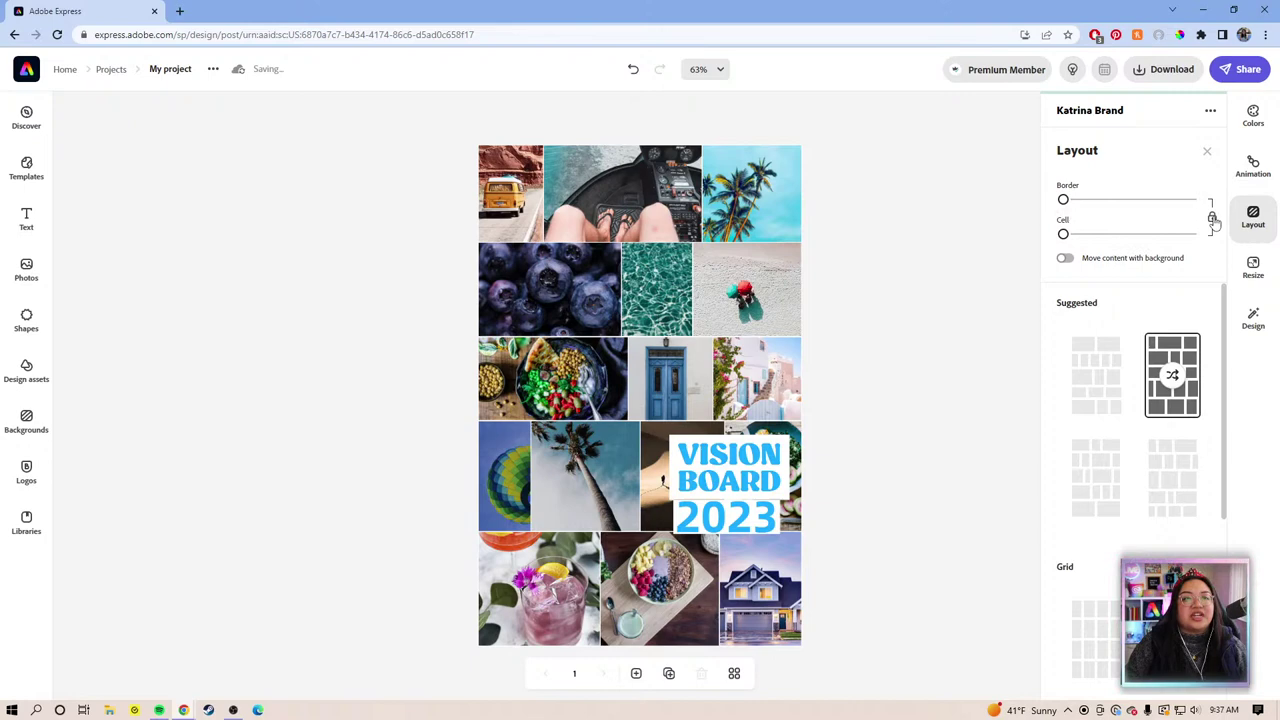
click(887, 207)
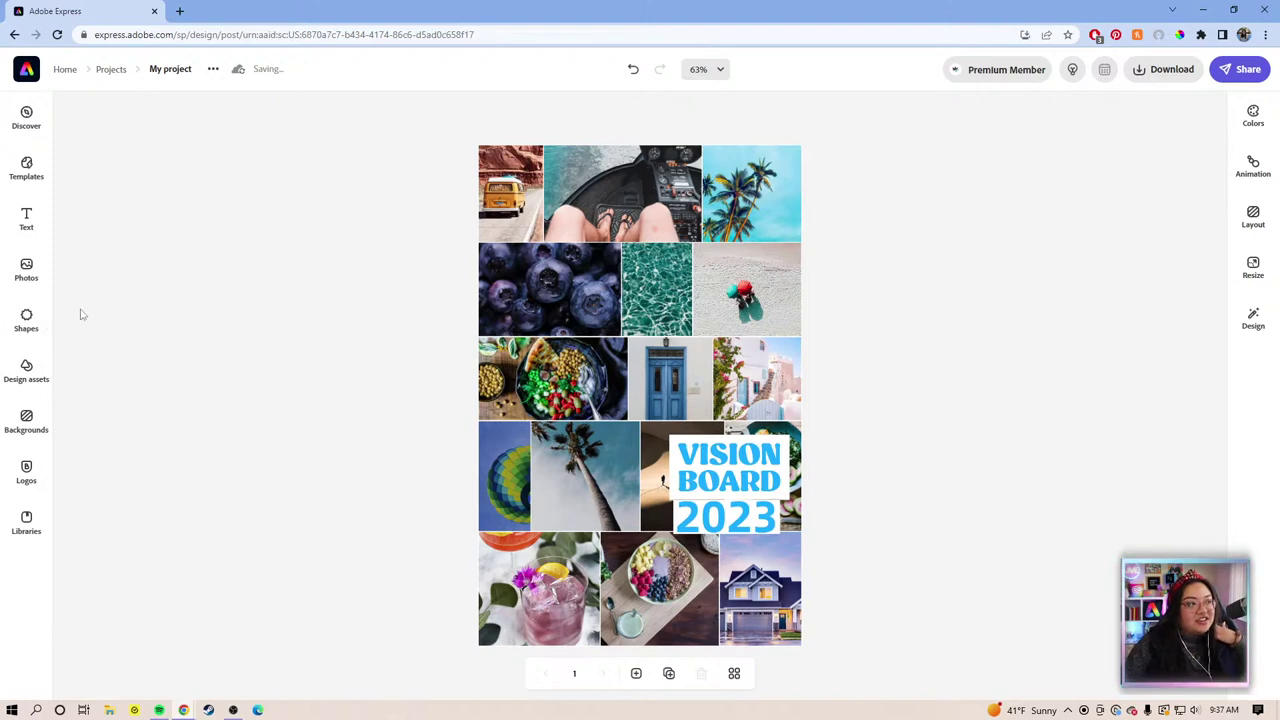
click(28, 266)
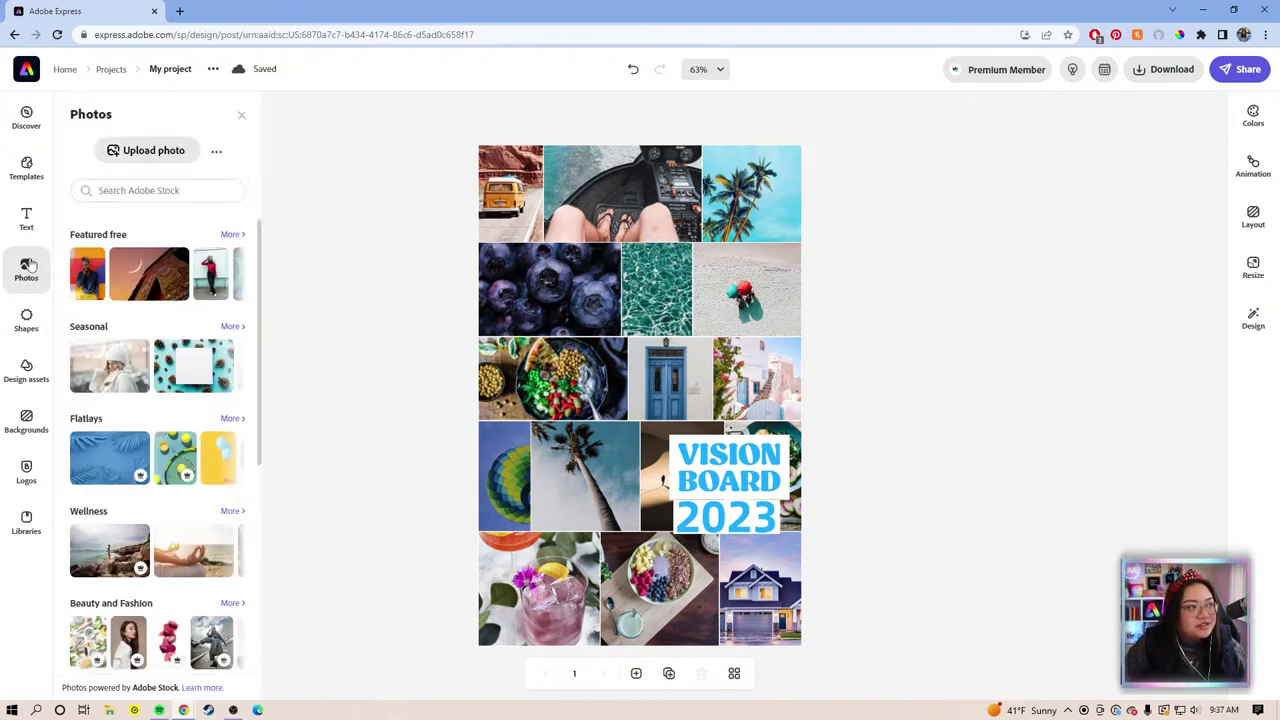
click(746, 290)
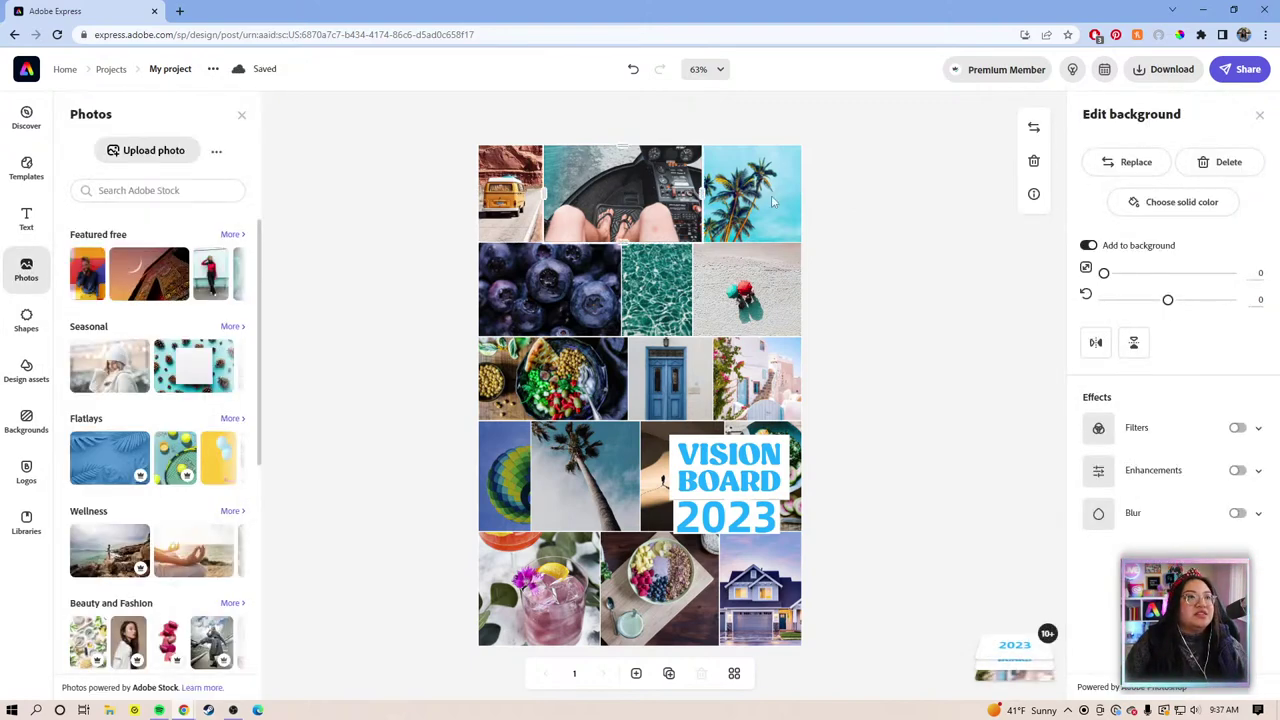
key(Tab)
key(Tab)
key(Tab)
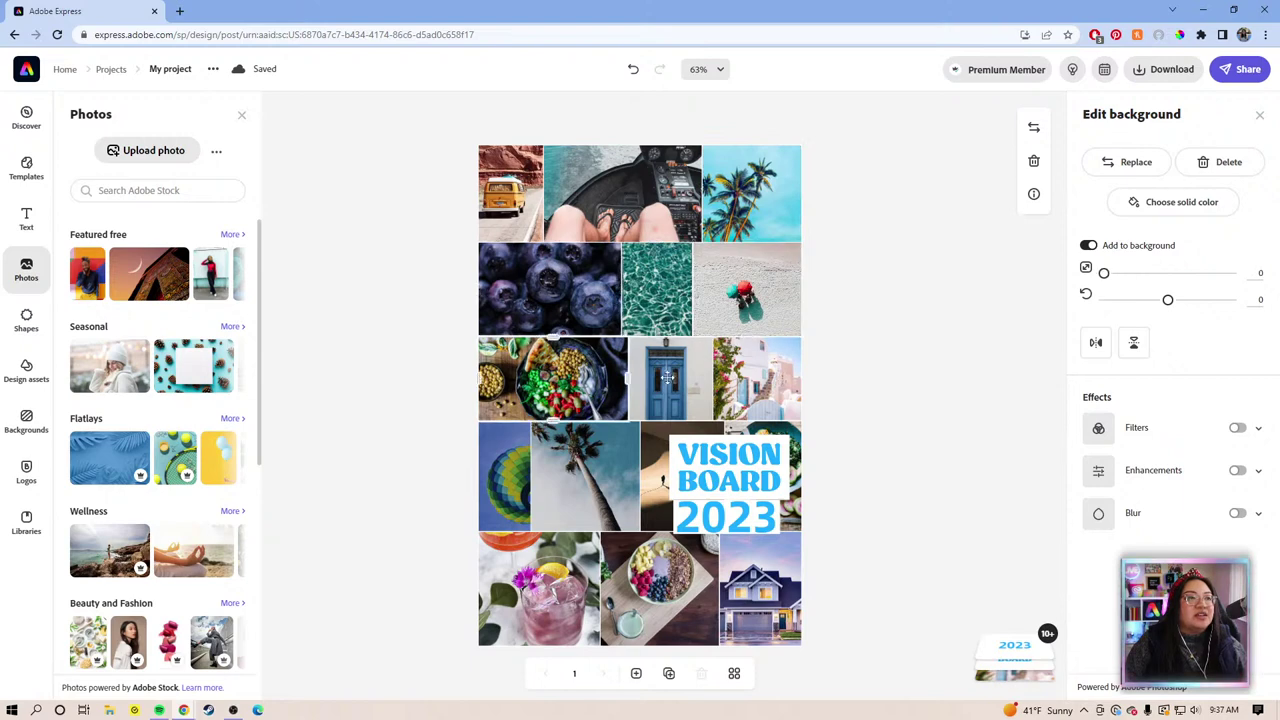
click(598, 475)
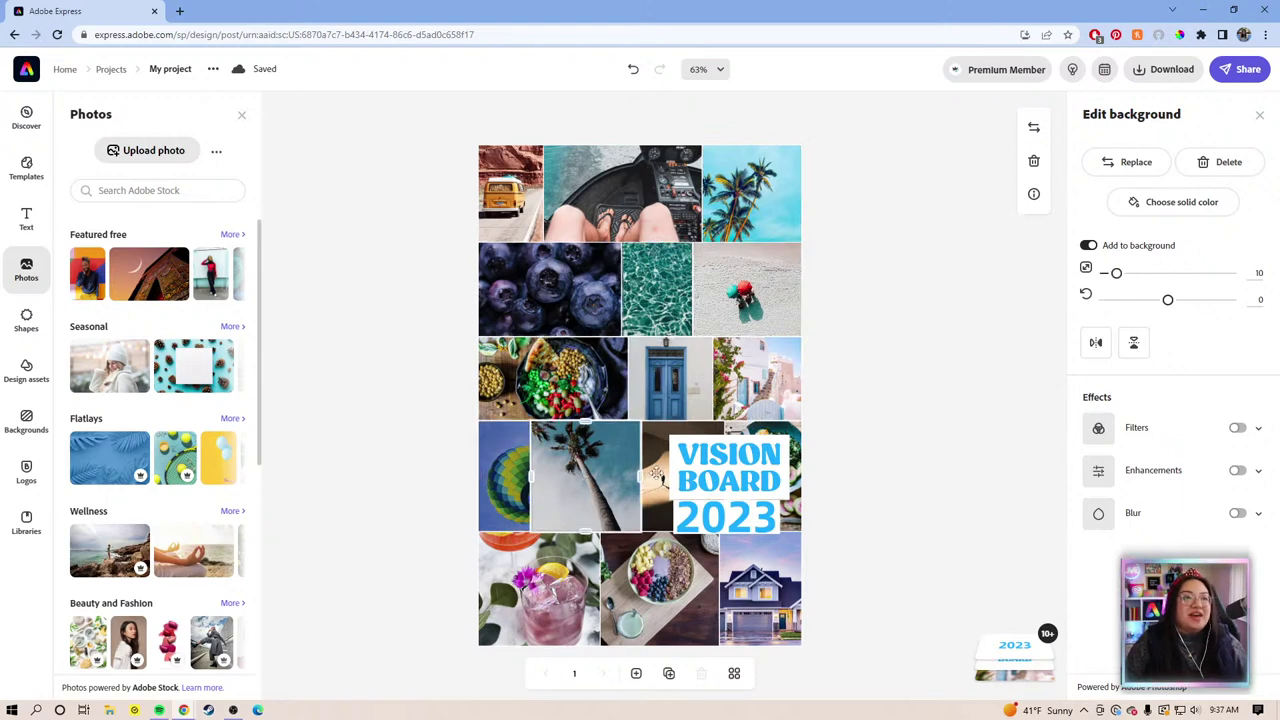
Move VISION BOARD to the upper right corner of the fourth photo row and place 2023 beneath it, against the page's right edge.
drag(720, 457, 734, 444)
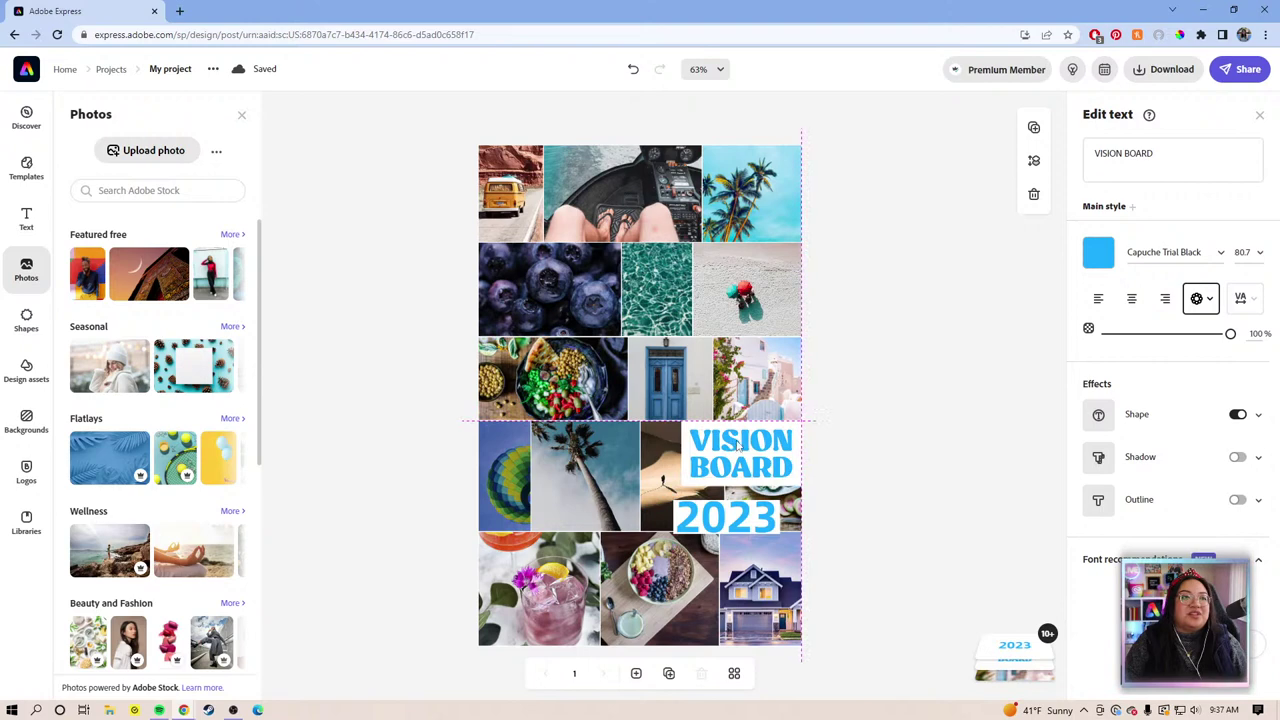
drag(721, 510, 741, 497)
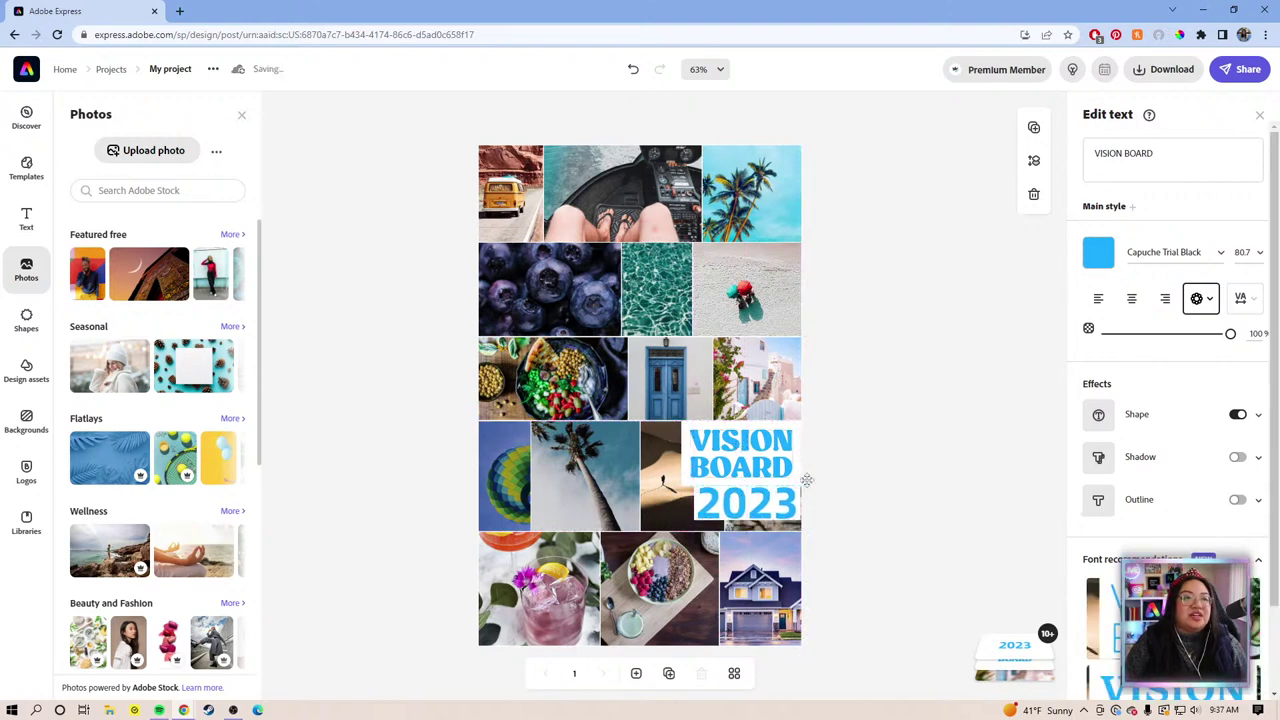
click(858, 531)
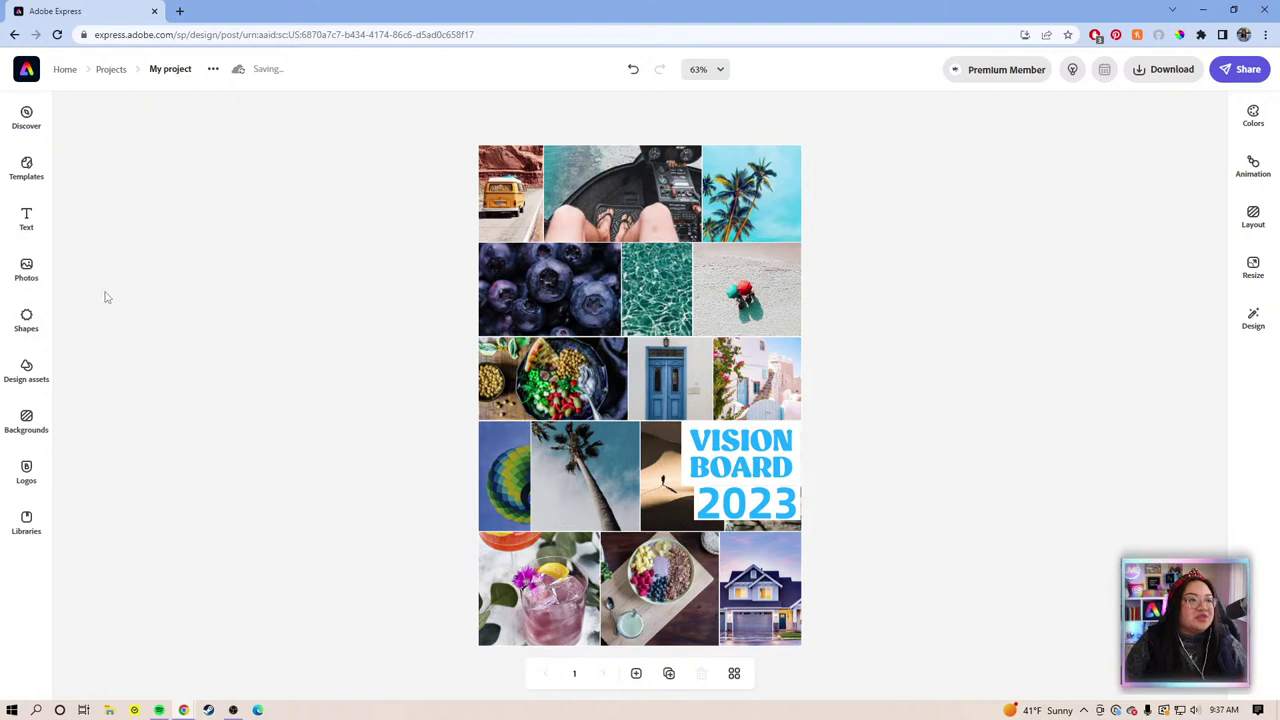
click(38, 278)
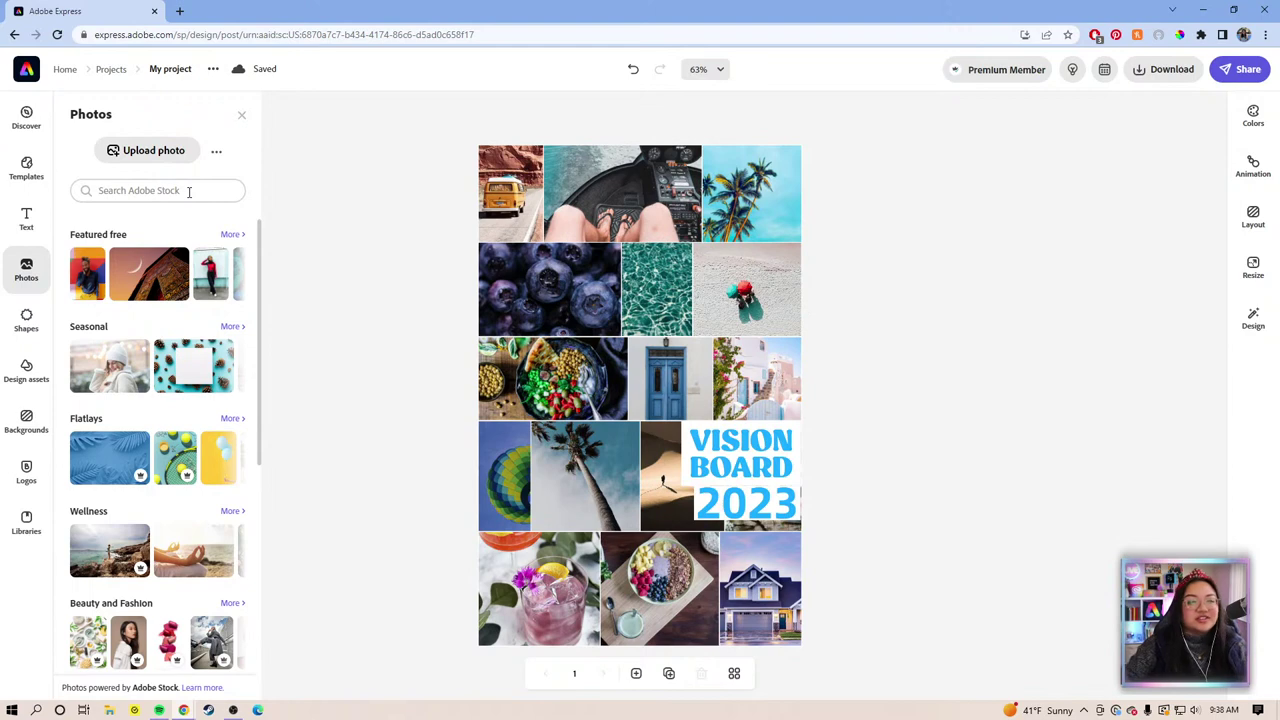
click(900, 369)
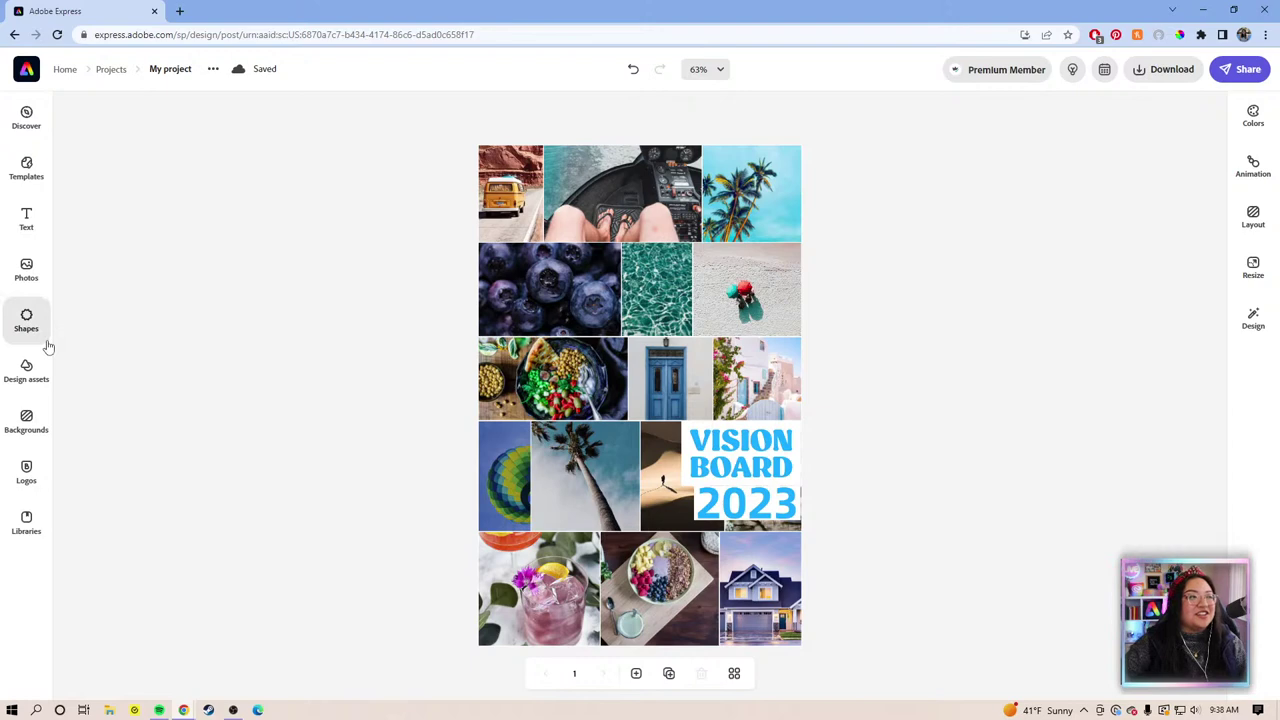
Open the stock photo library and search Adobe Stock for travel.
click(27, 270)
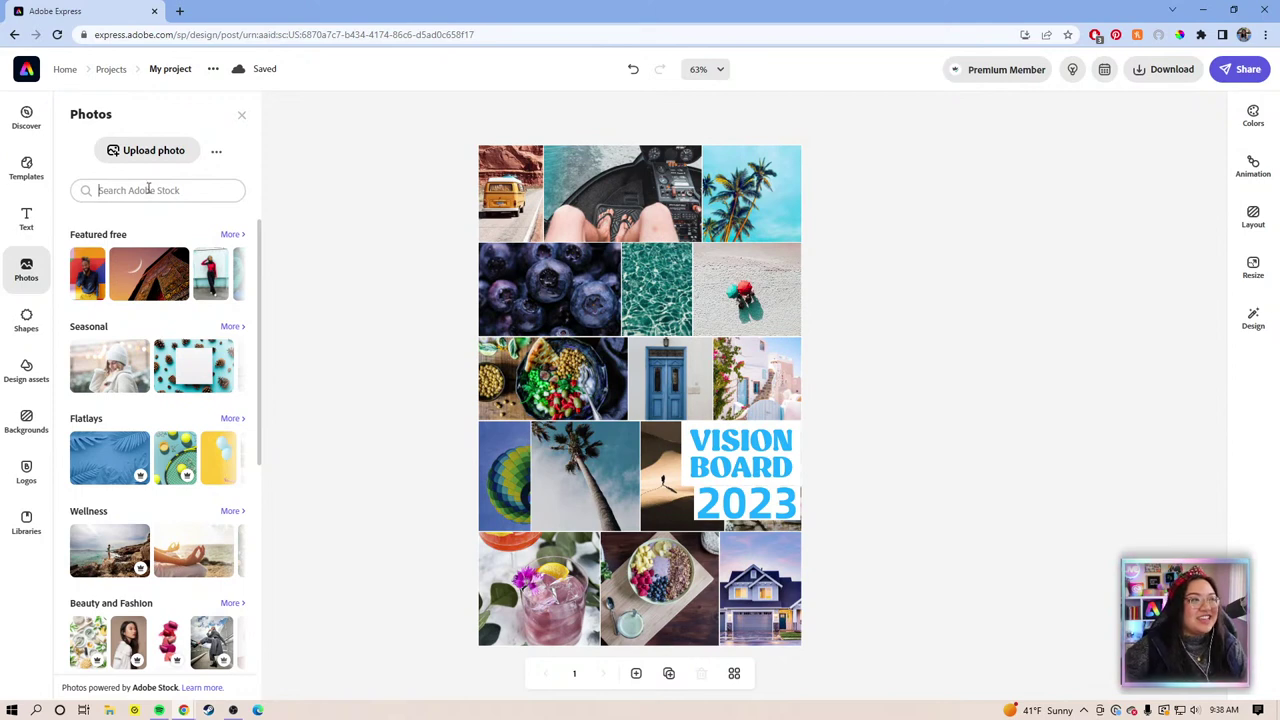
click(159, 190)
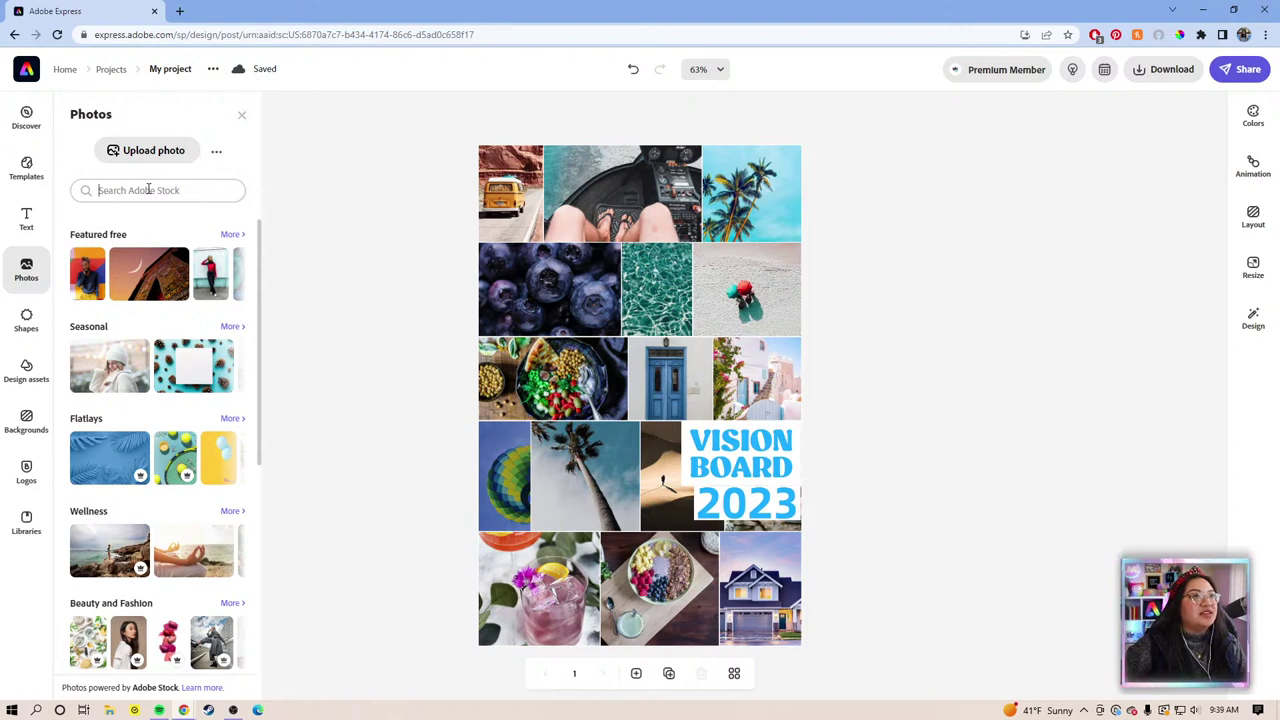
click(590, 218)
click(570, 289)
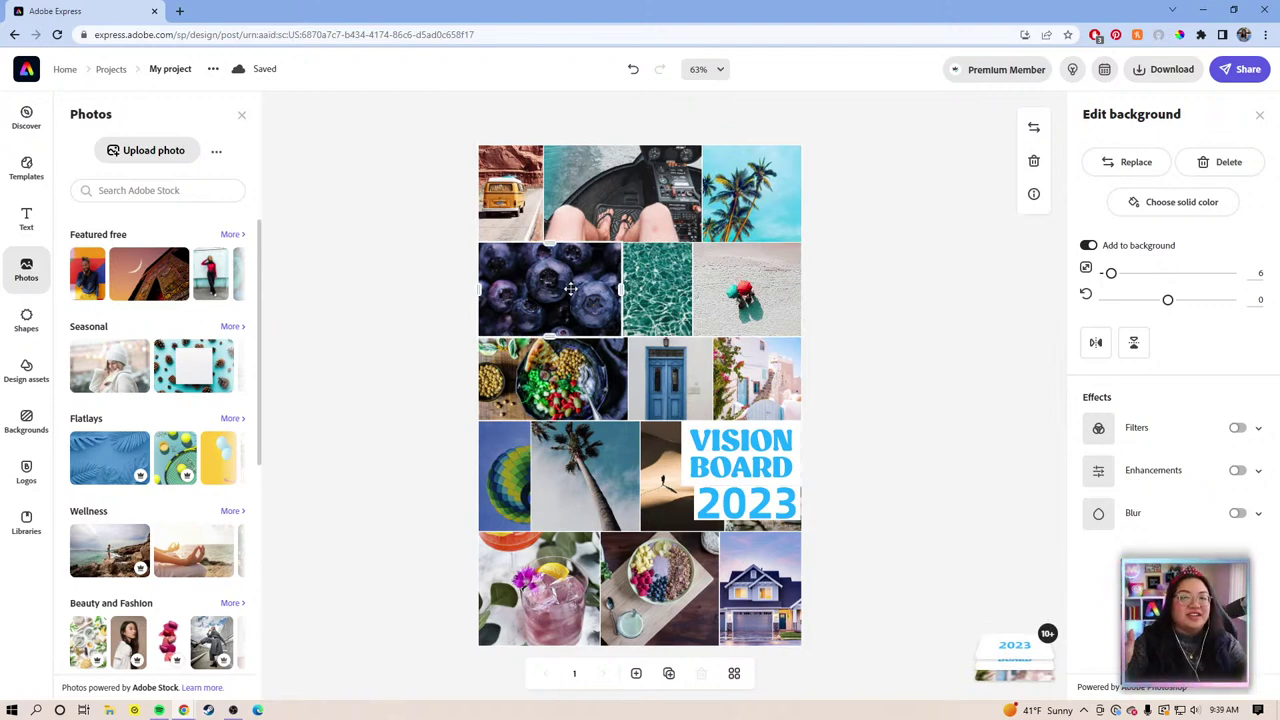
click(180, 191)
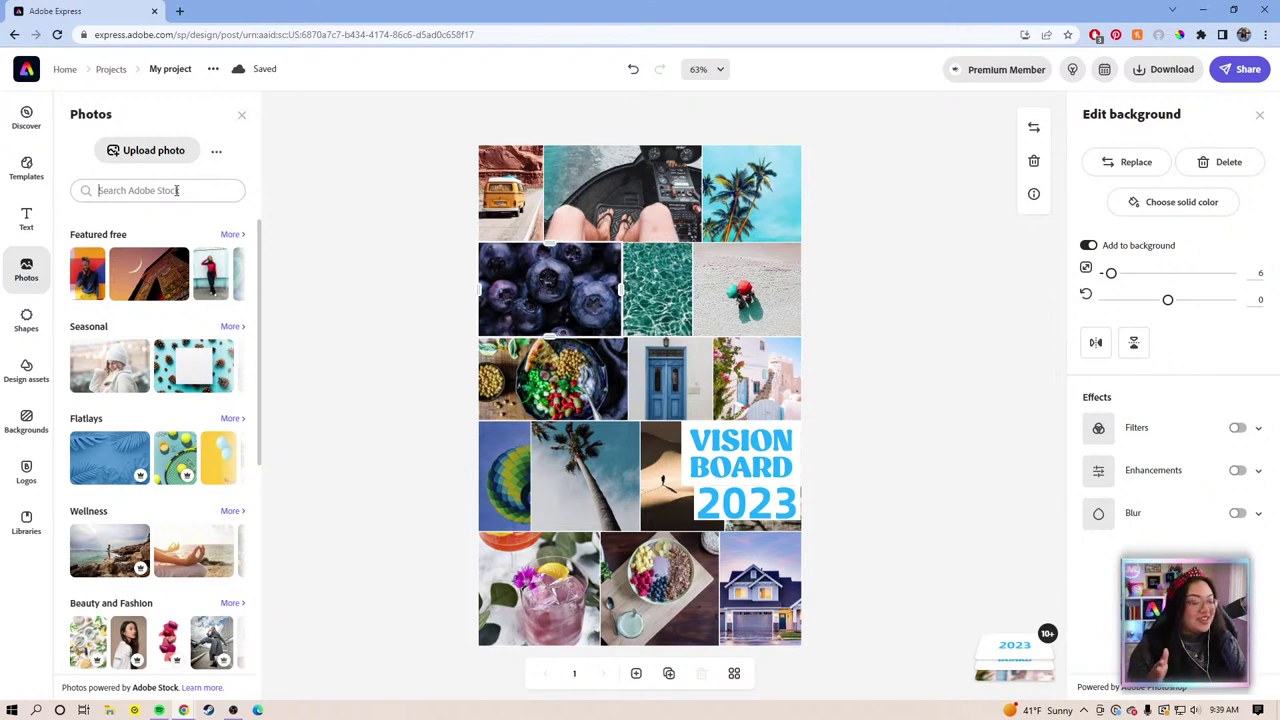
text(travel)
key(Return)
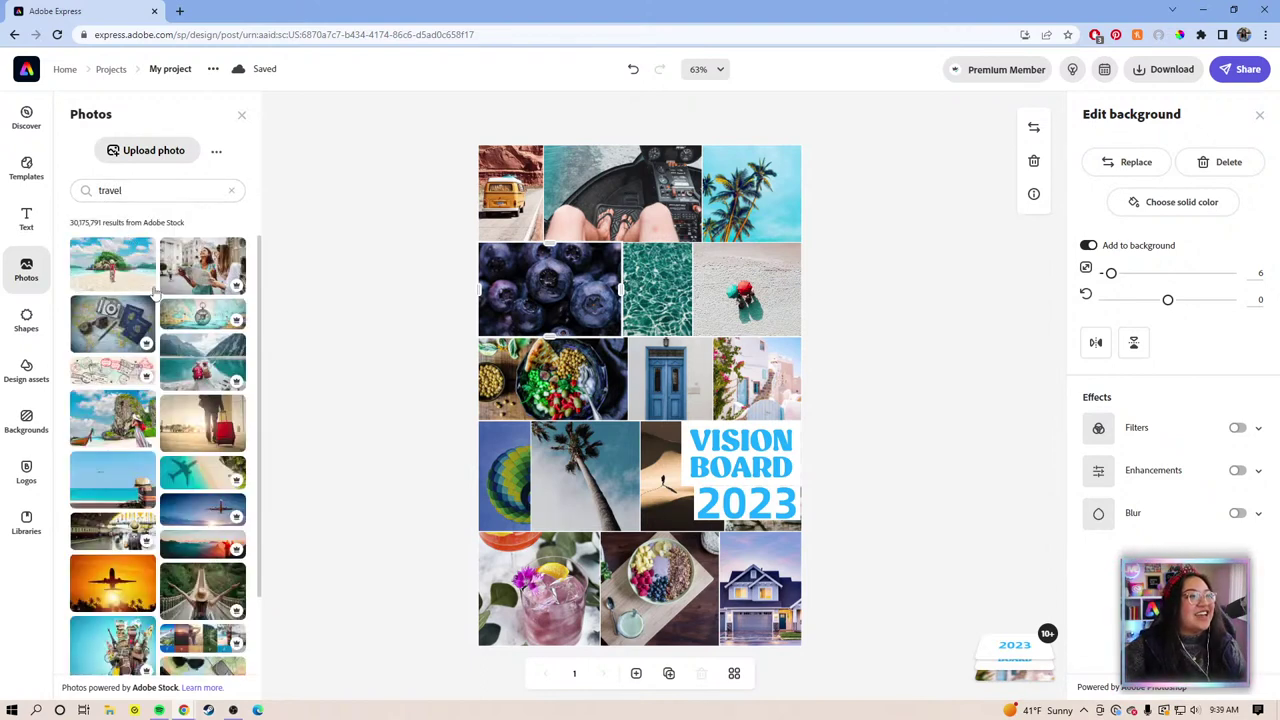
Place the travel photo of a map, coffee and shoes on wood over the top row's middle photo and add it to the background.
scroll(136, 394, down, 1)
scroll(125, 550, down, 3)
scroll(140, 566, down, 3)
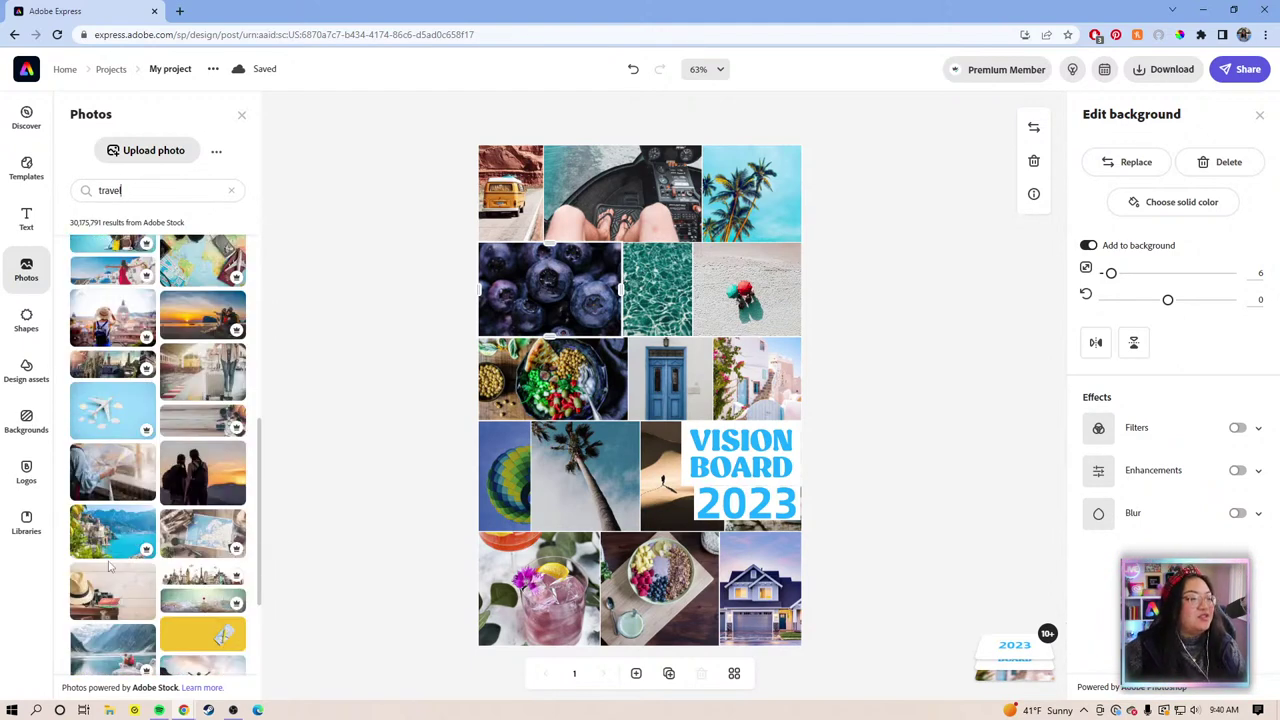
scroll(105, 570, down, 2)
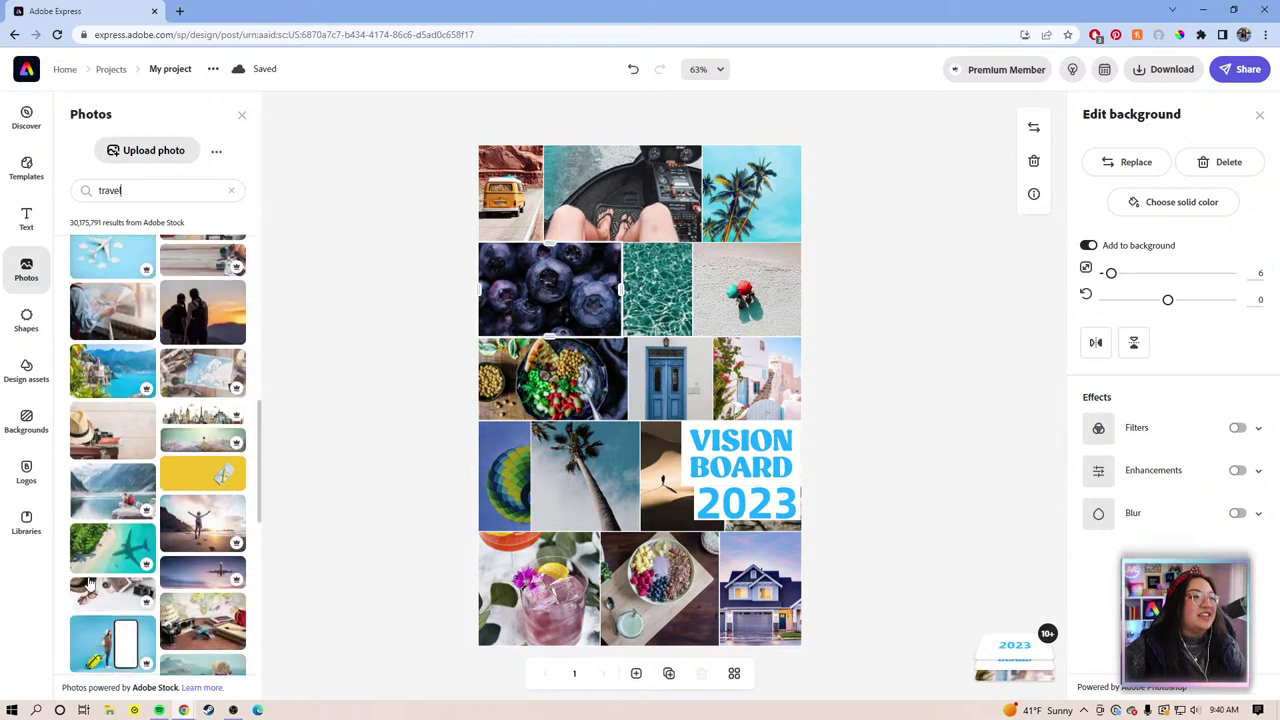
scroll(88, 580, down, 1)
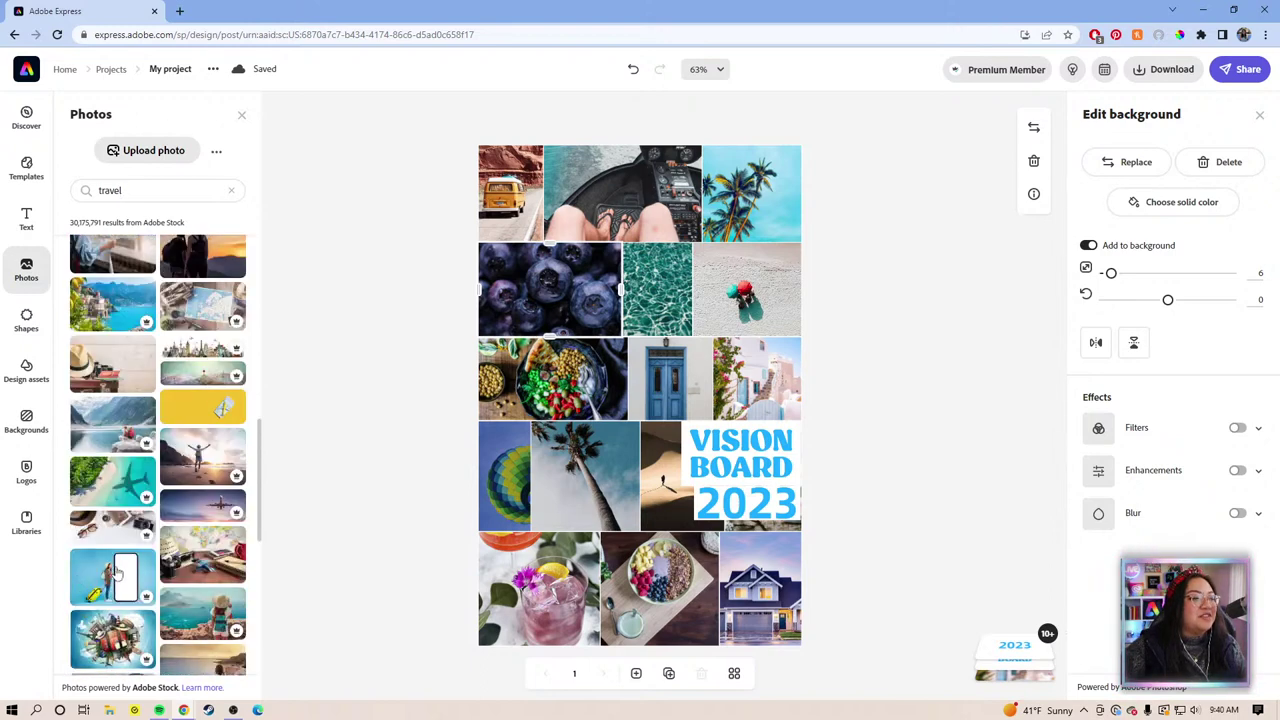
scroll(145, 580, down, 1)
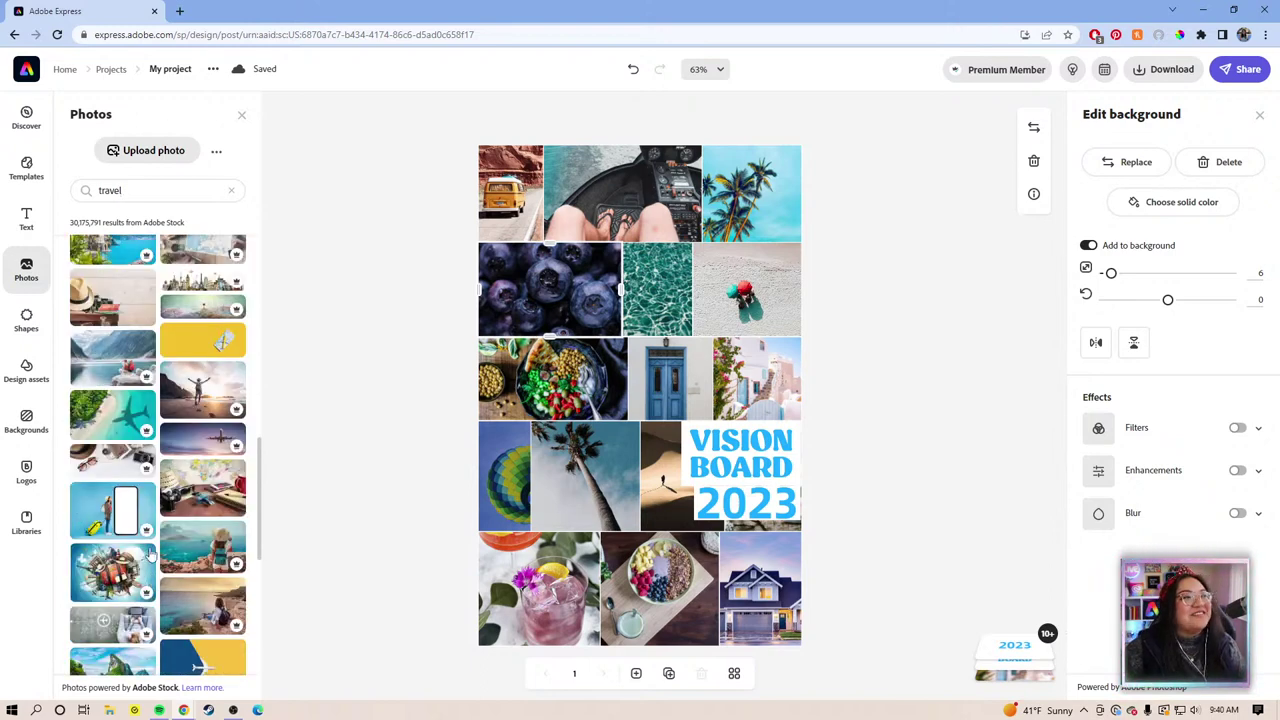
scroll(165, 552, down, 1)
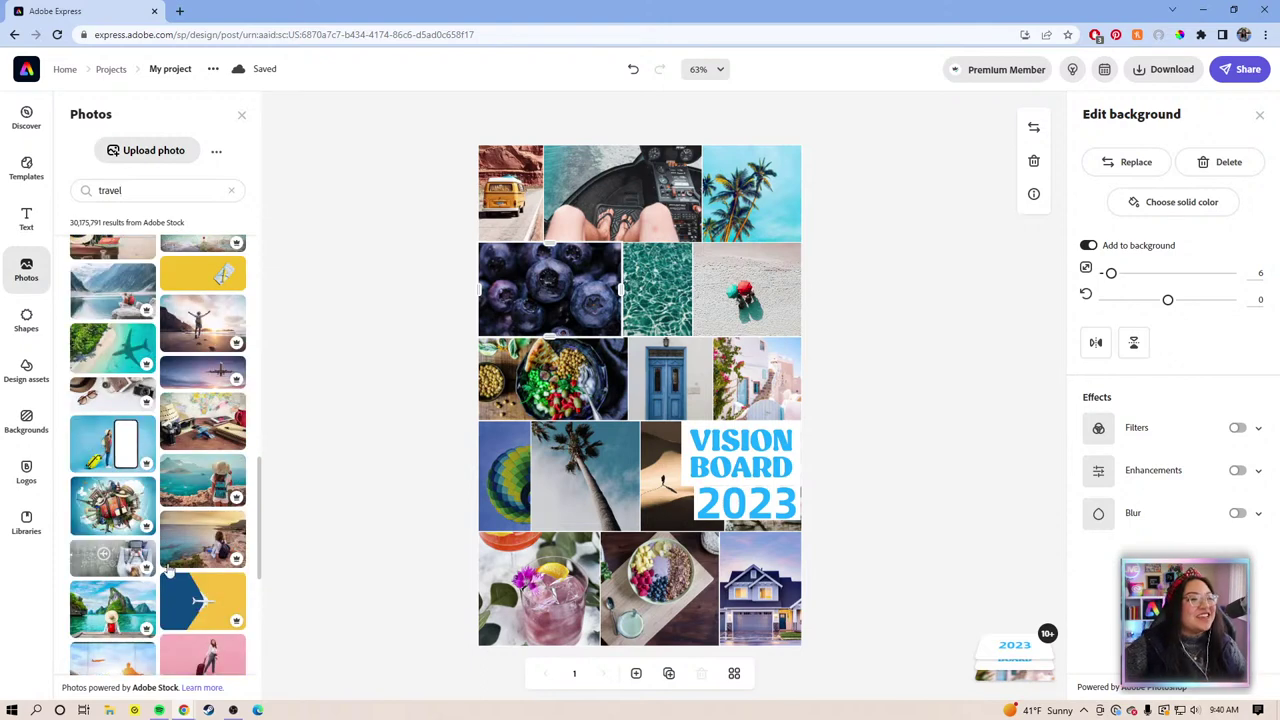
scroll(170, 570, down, 1)
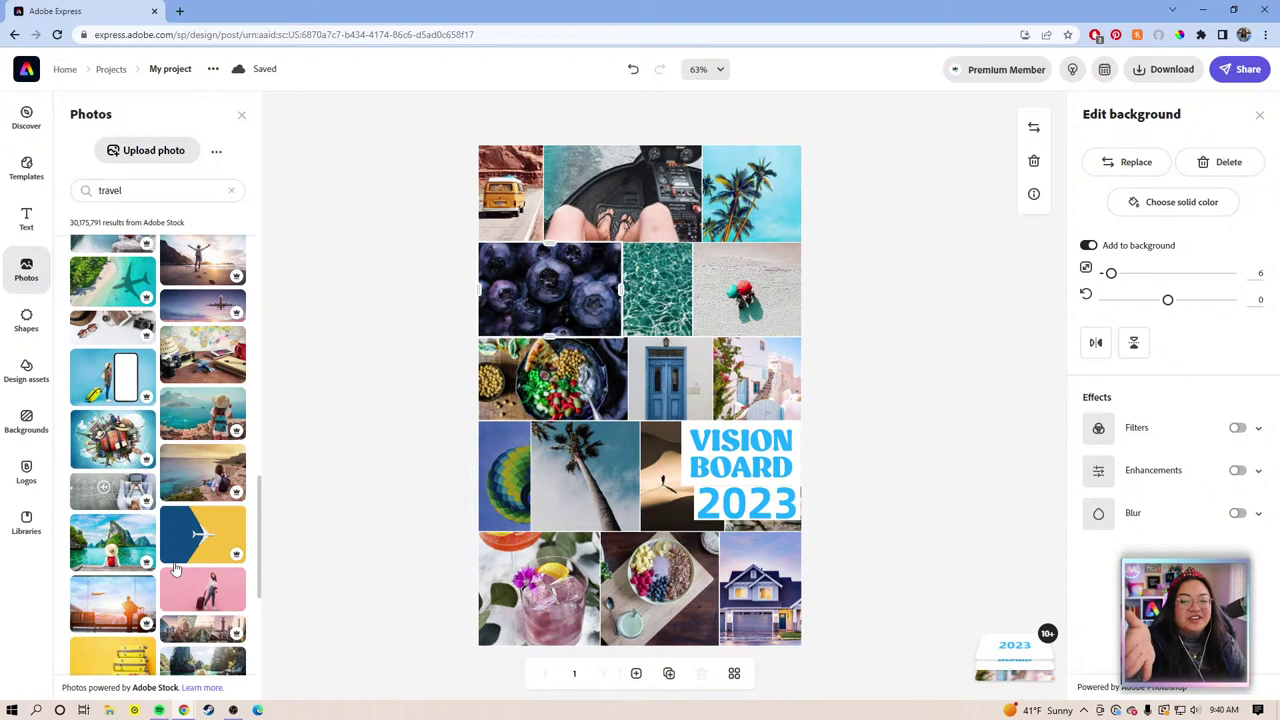
scroll(175, 565, down, 2)
scroll(177, 552, down, 2)
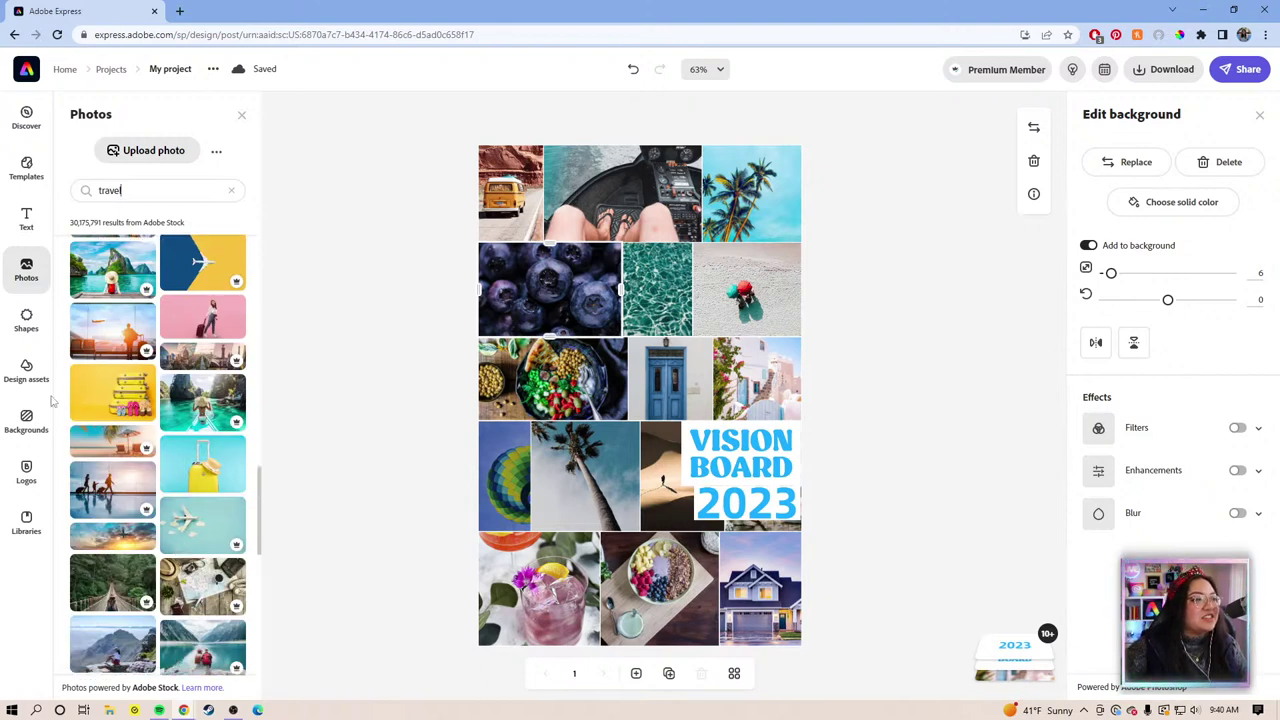
drag(195, 588, 610, 380)
drag(628, 284, 598, 175)
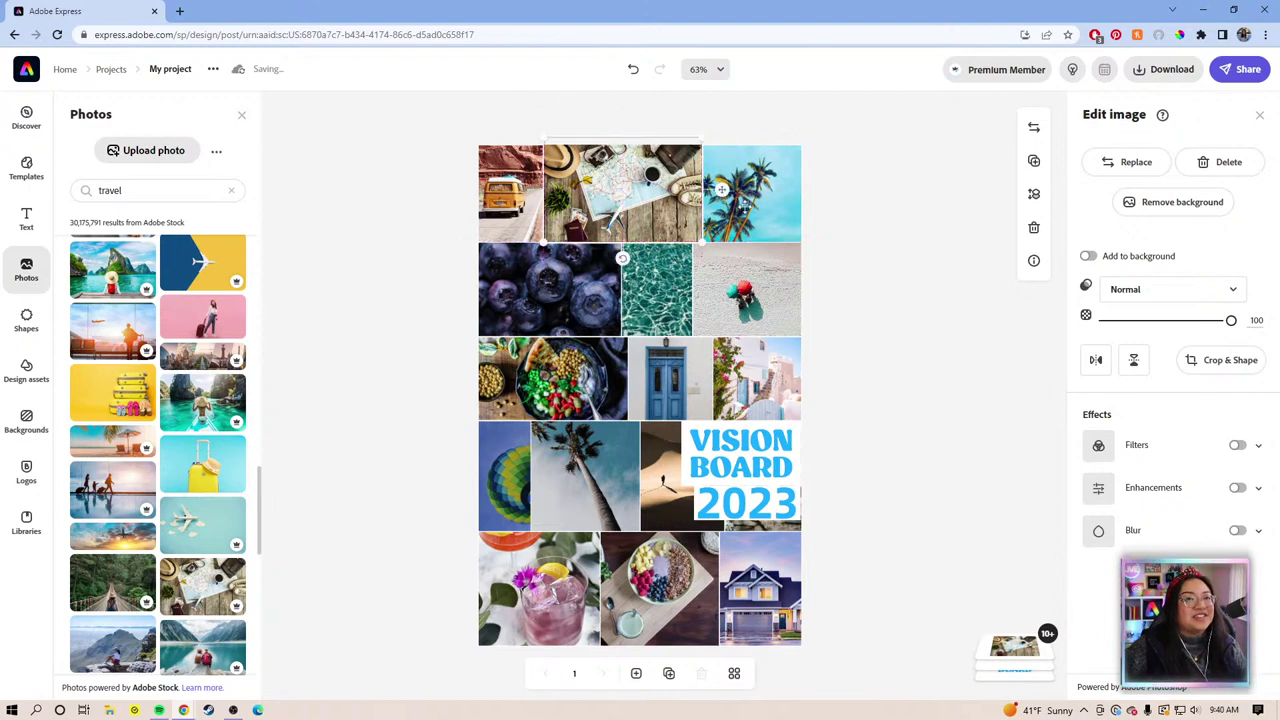
mouse_move(636, 188)
mouse_down()
mouse_move(672, 250)
mouse_move(652, 194)
mouse_up()
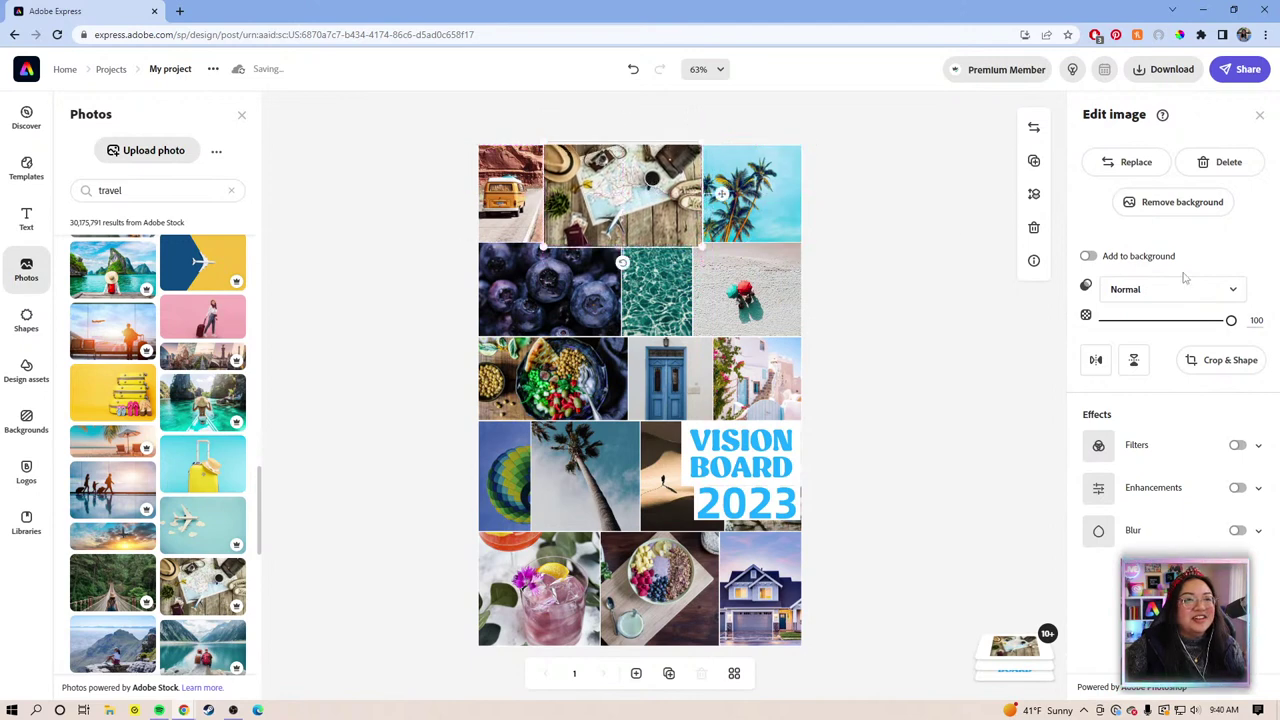
click(1096, 257)
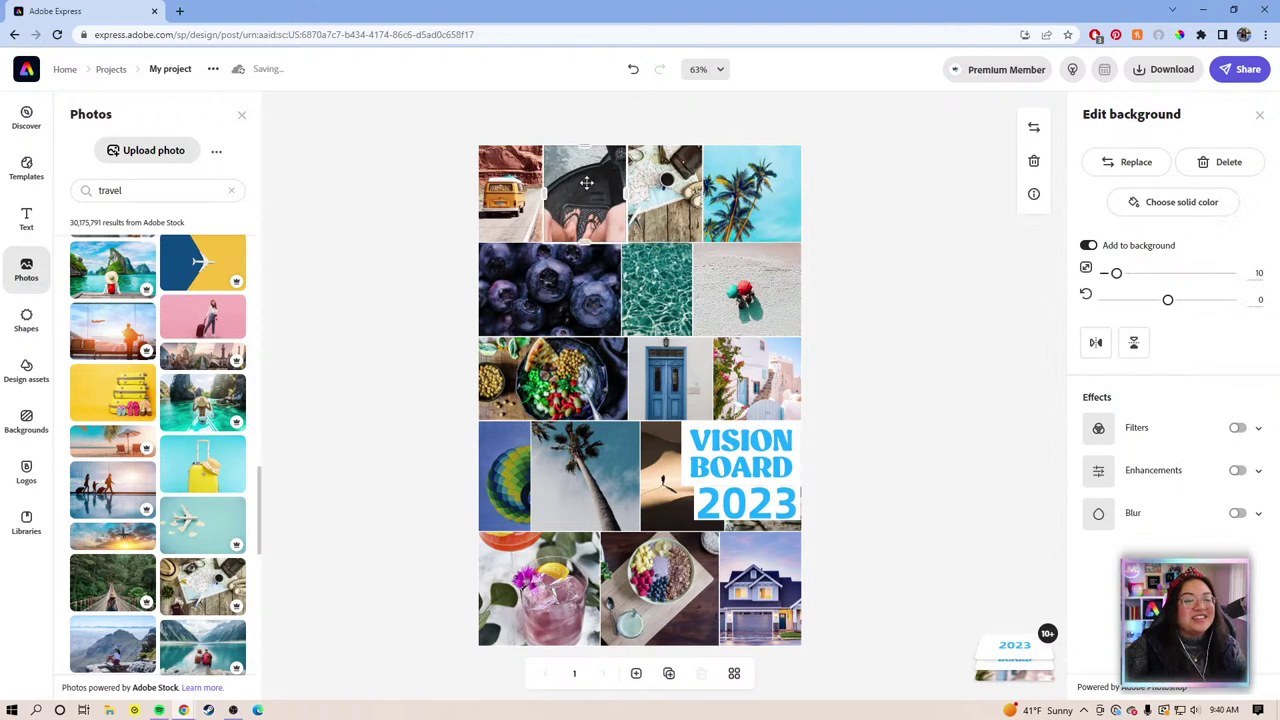
Delete the cell holding the feet-in-boat photo from the top row, and widen the map photo's cell towards the van photo.
key(Delete)
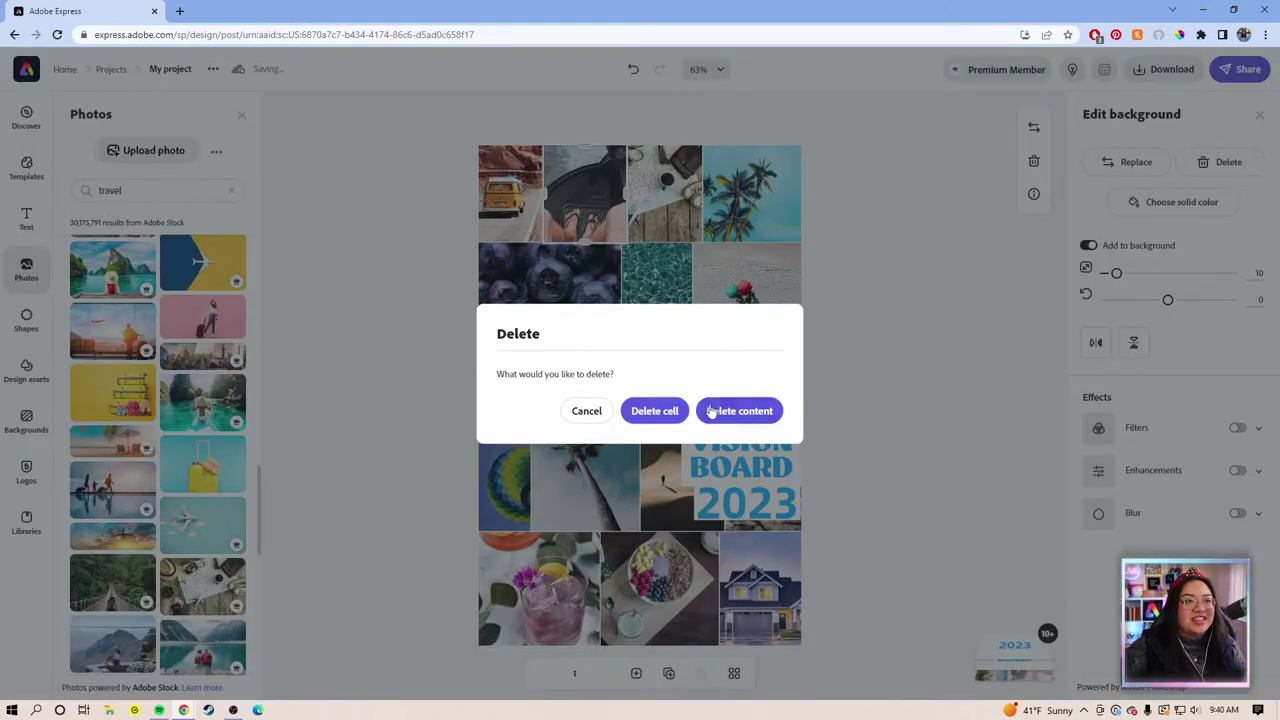
click(678, 412)
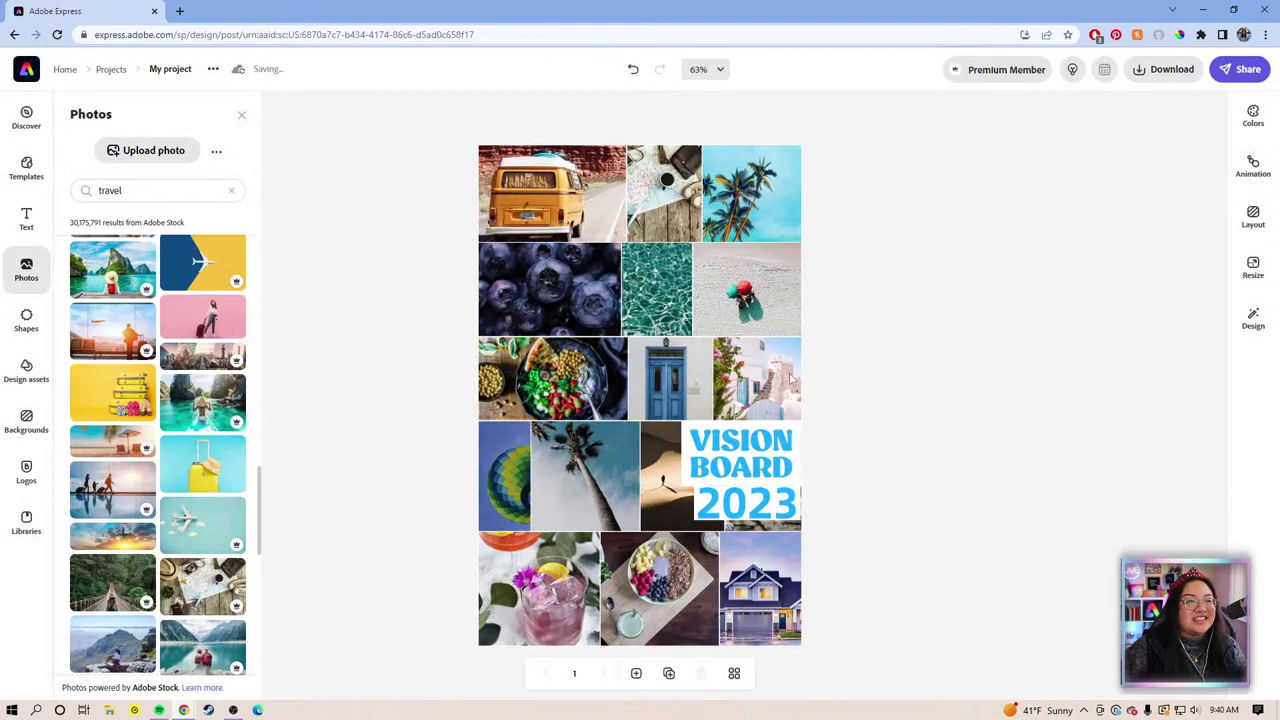
click(630, 200)
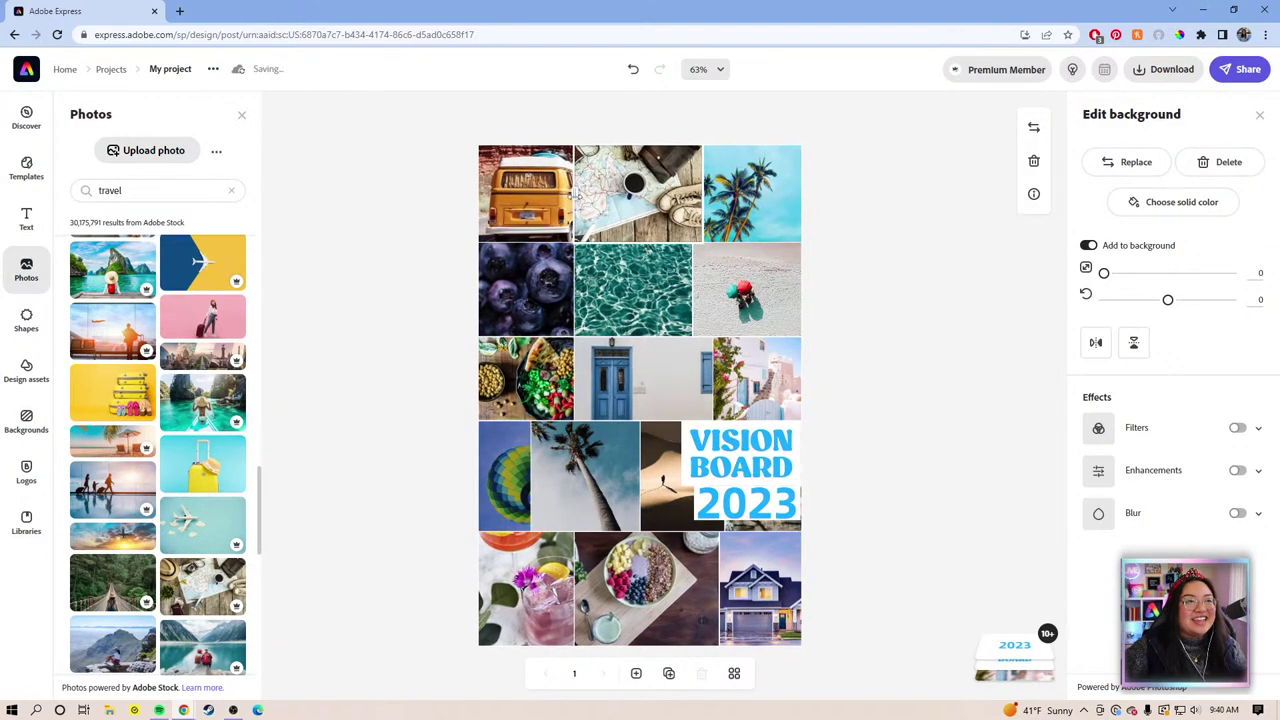
click(720, 205)
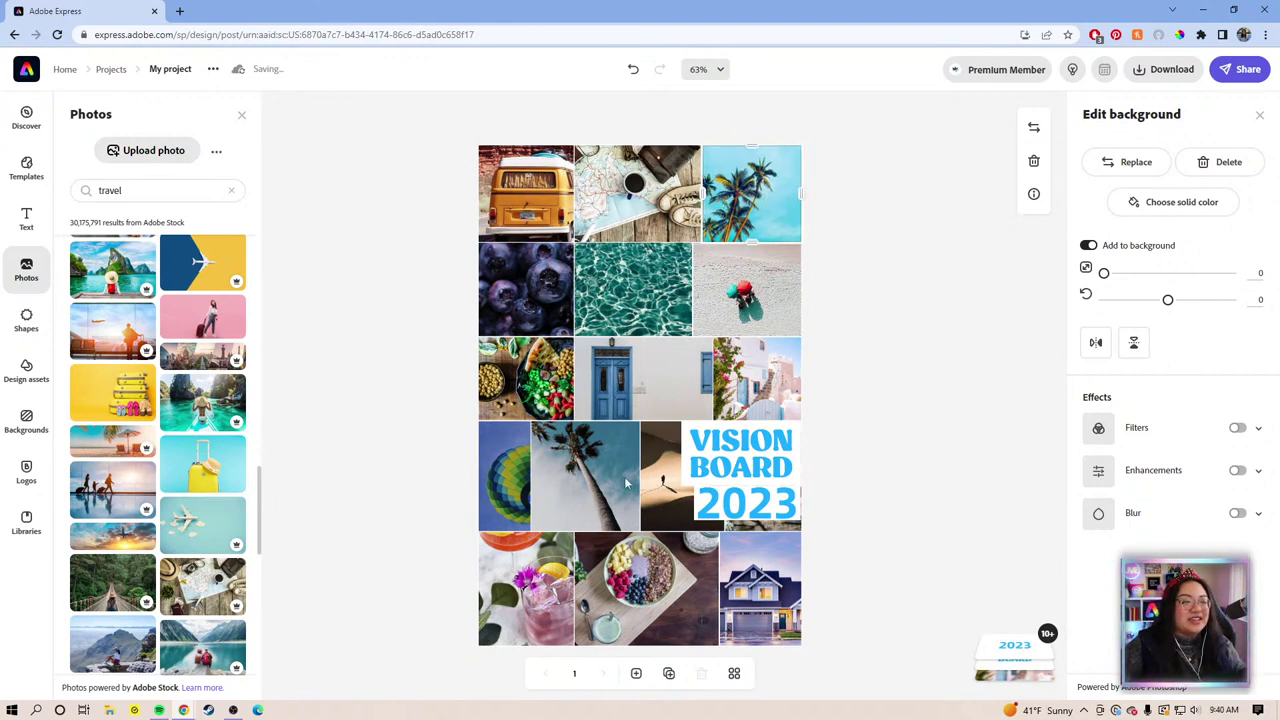
Choose the fruit bowl photo in the bottom row for replacement and search Adobe Stock for travel.
click(645, 569)
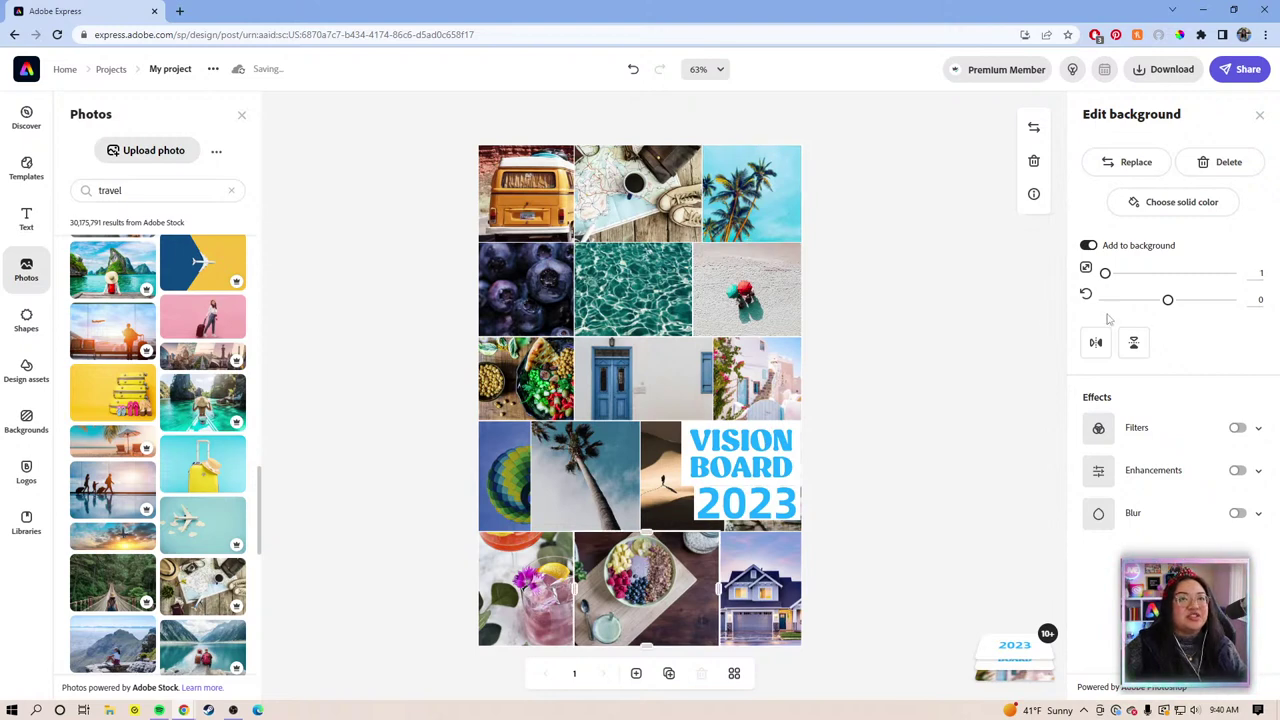
click(1113, 168)
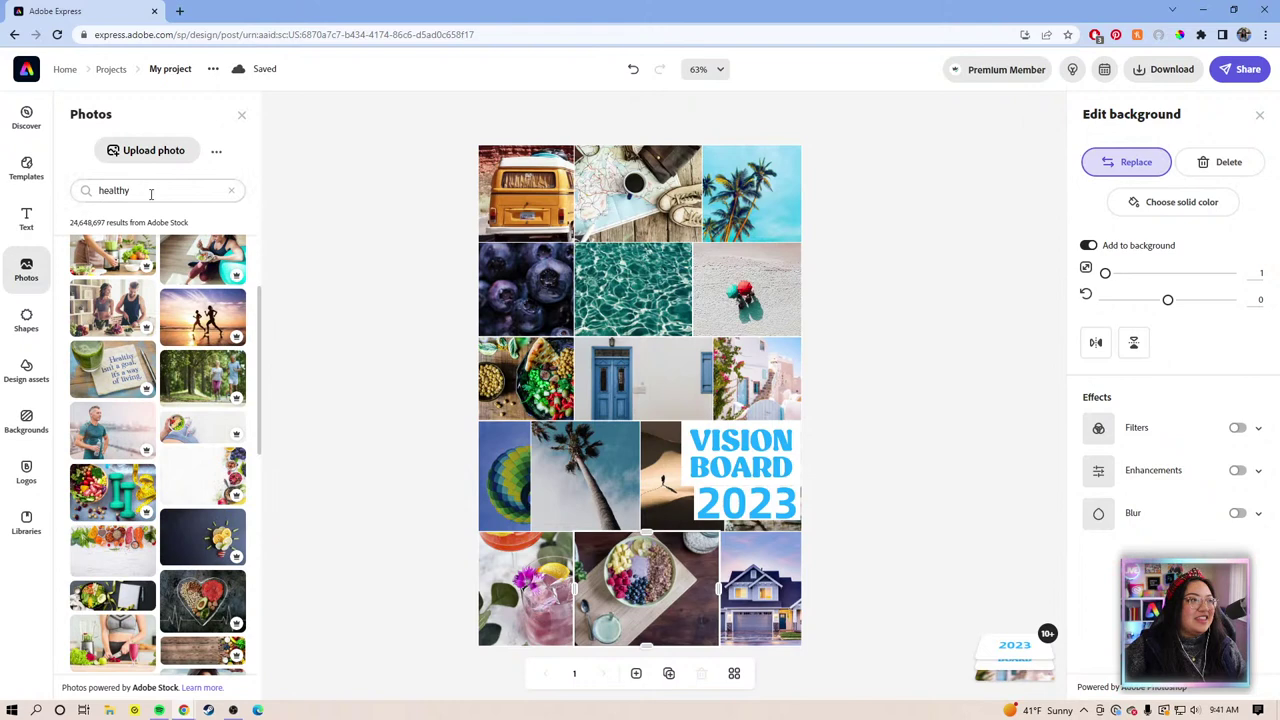
double_click(116, 191)
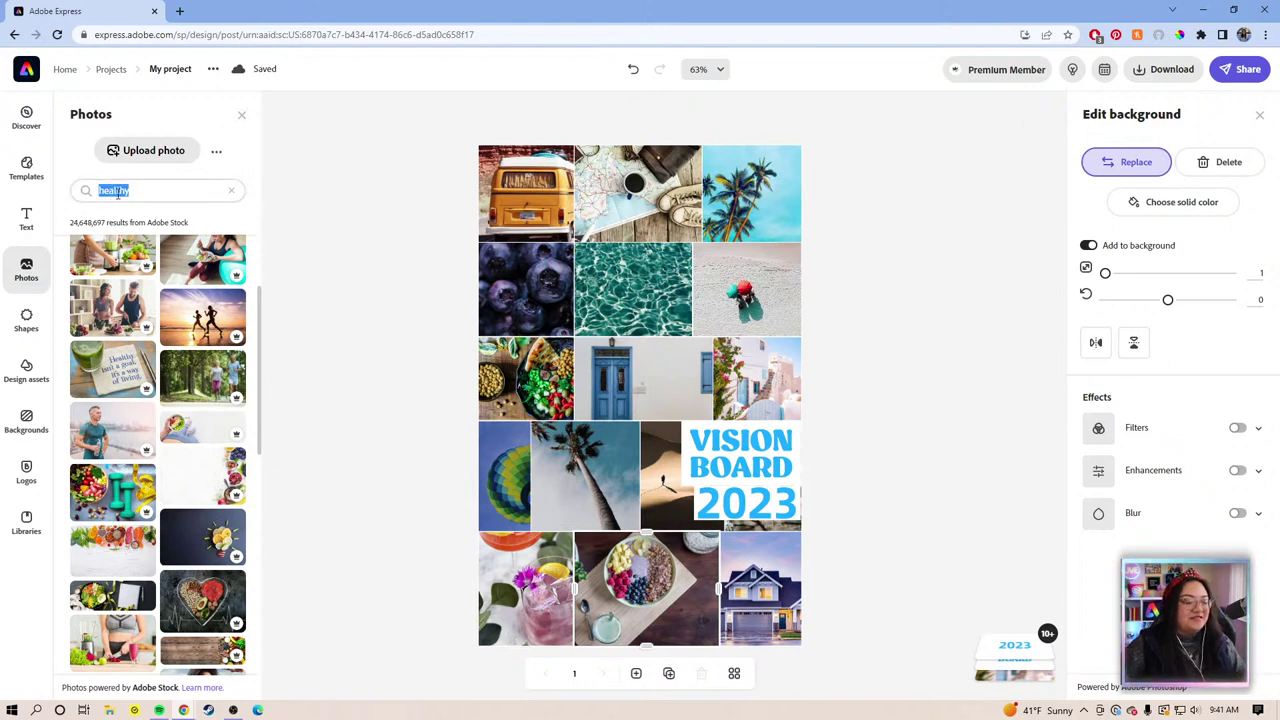
key(BackSpace)
text(travel)
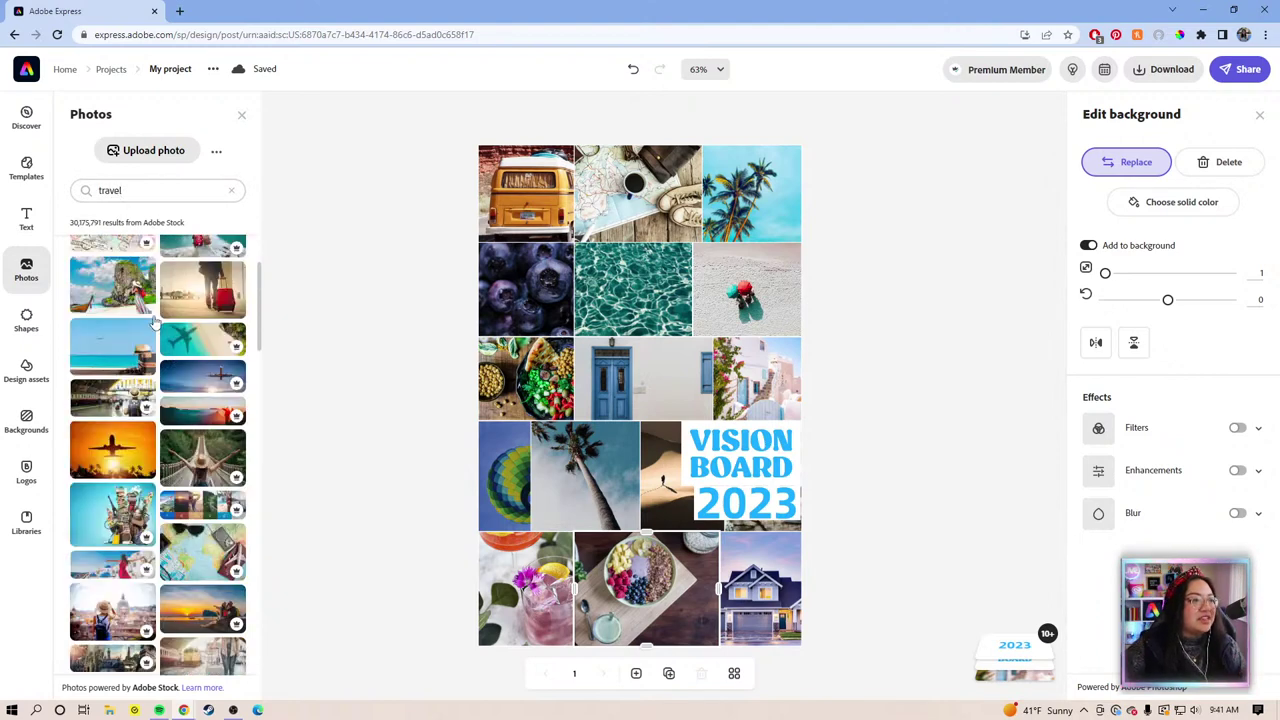
Replace the fruit bowl with the photo of a backpacker in a hat on a busy street, and set its scale to 0.
scroll(170, 521, down, 2)
scroll(133, 578, down, 2)
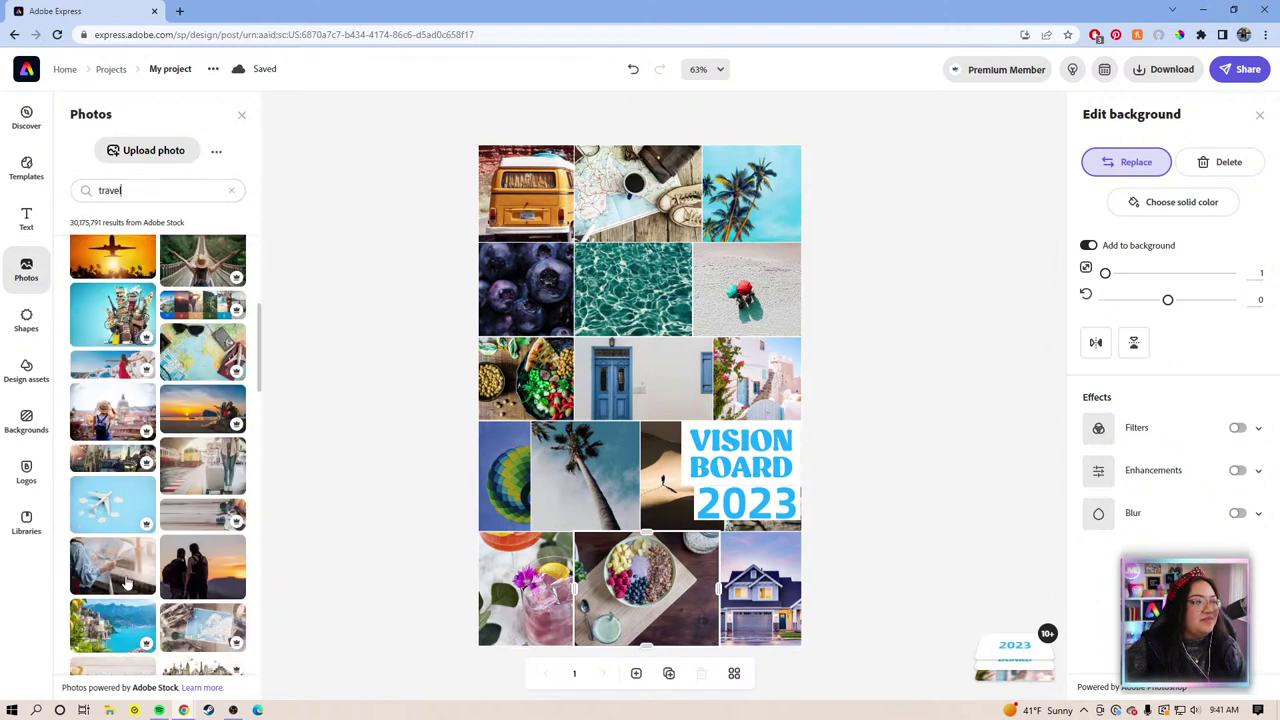
scroll(124, 570, down, 2)
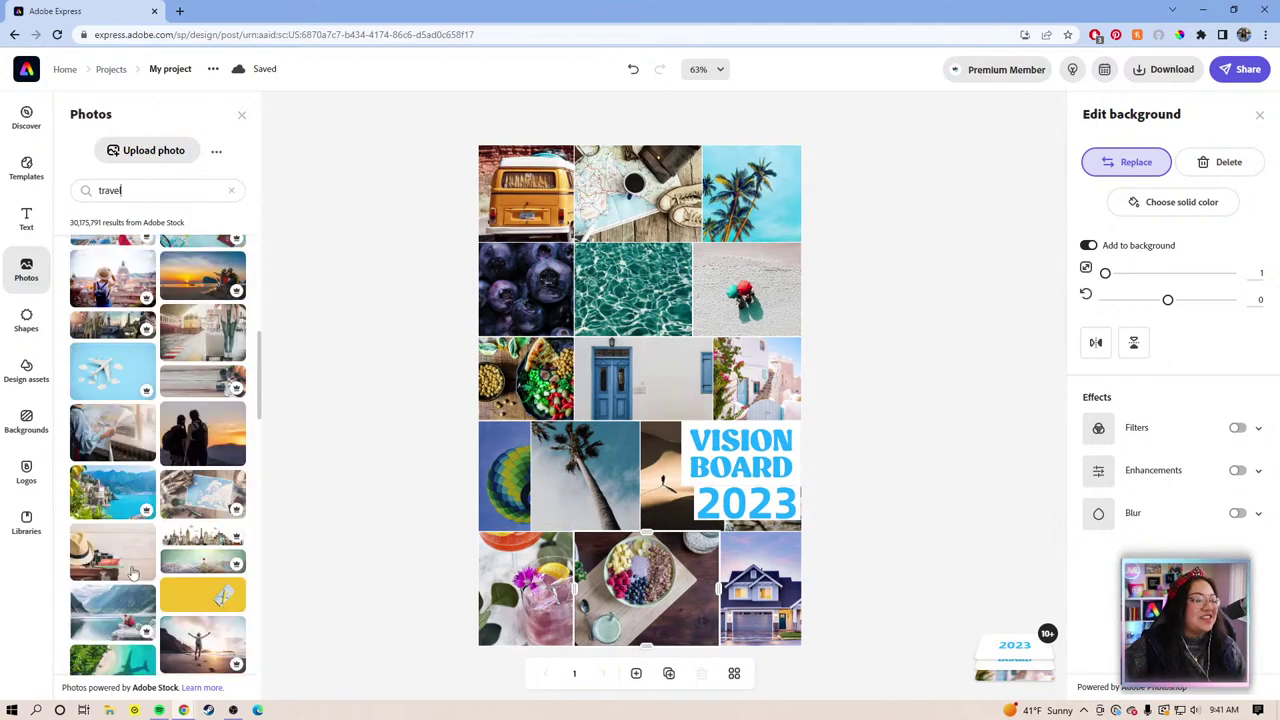
scroll(155, 548, down, 2)
scroll(170, 521, down, 2)
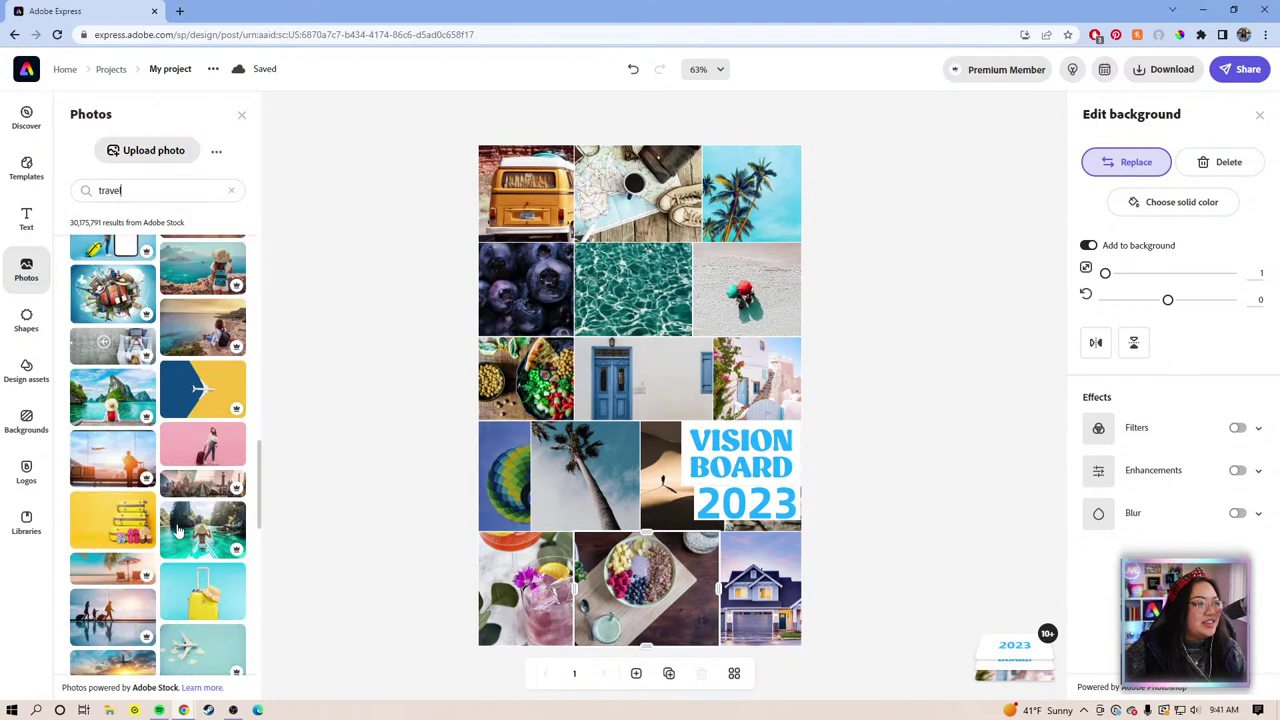
scroll(160, 460, down, 2)
scroll(160, 458, down, 2)
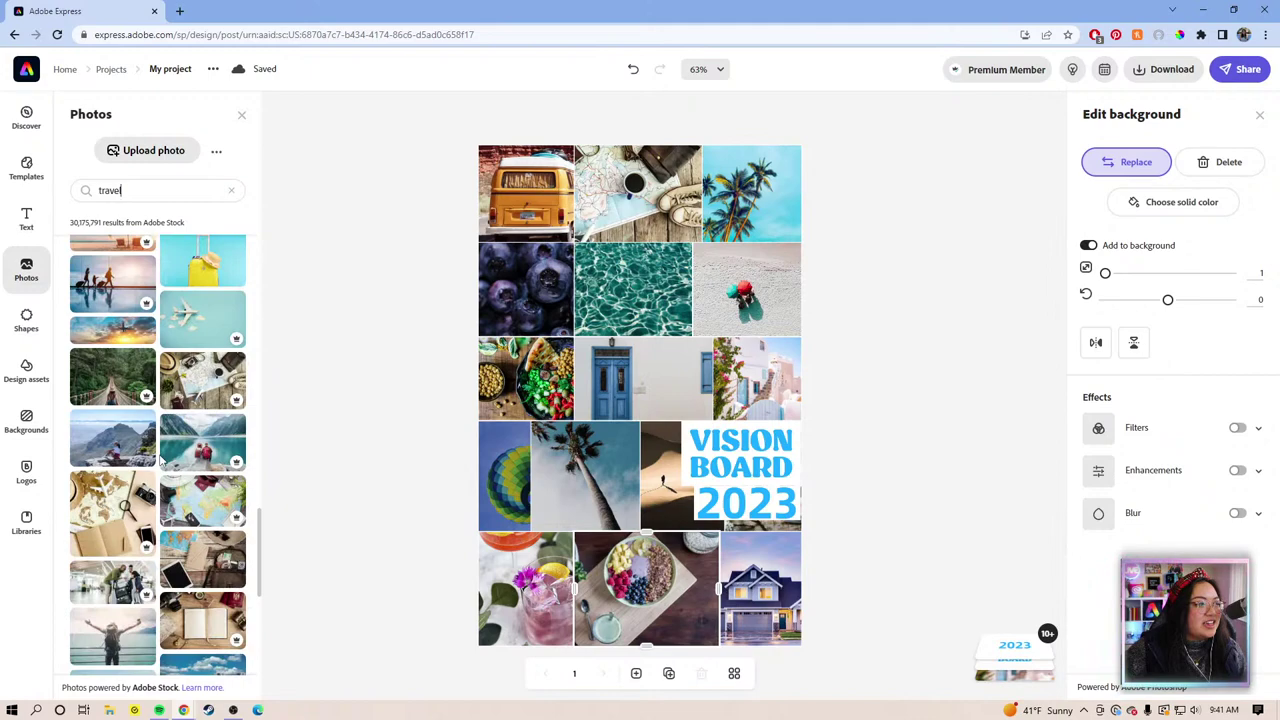
scroll(160, 458, down, 2)
scroll(160, 458, down, 5)
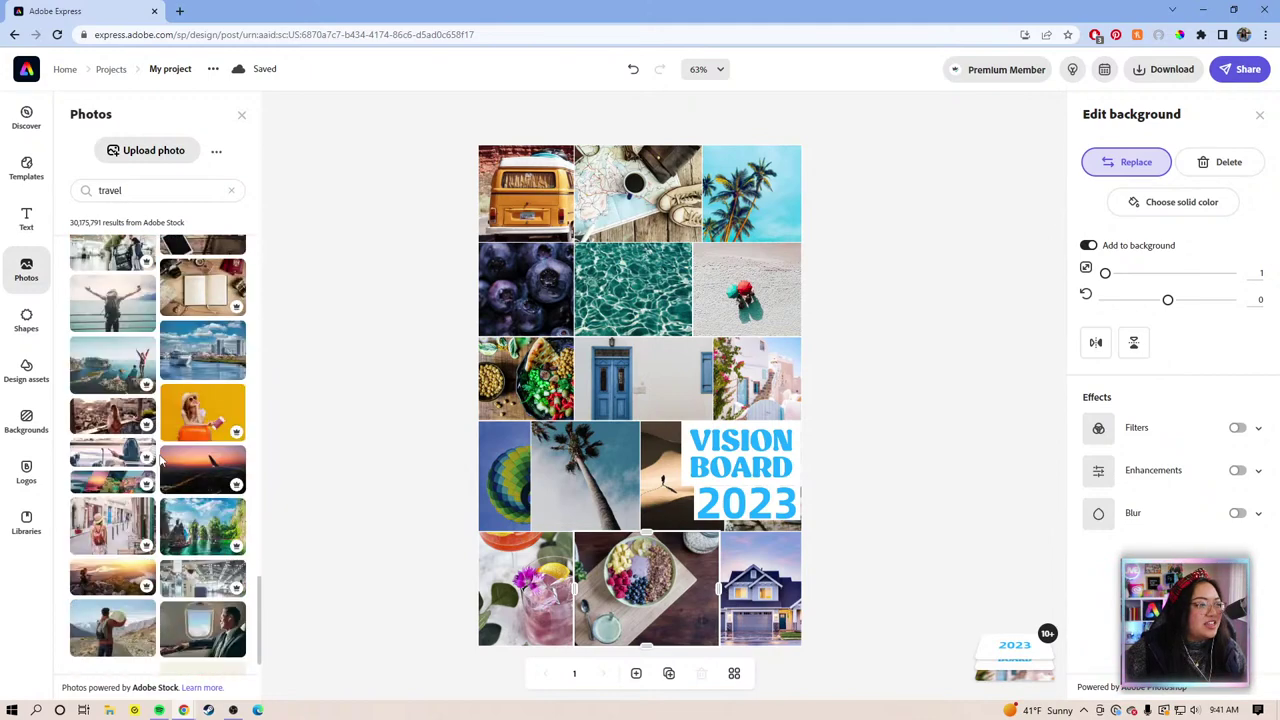
scroll(160, 458, down, 10)
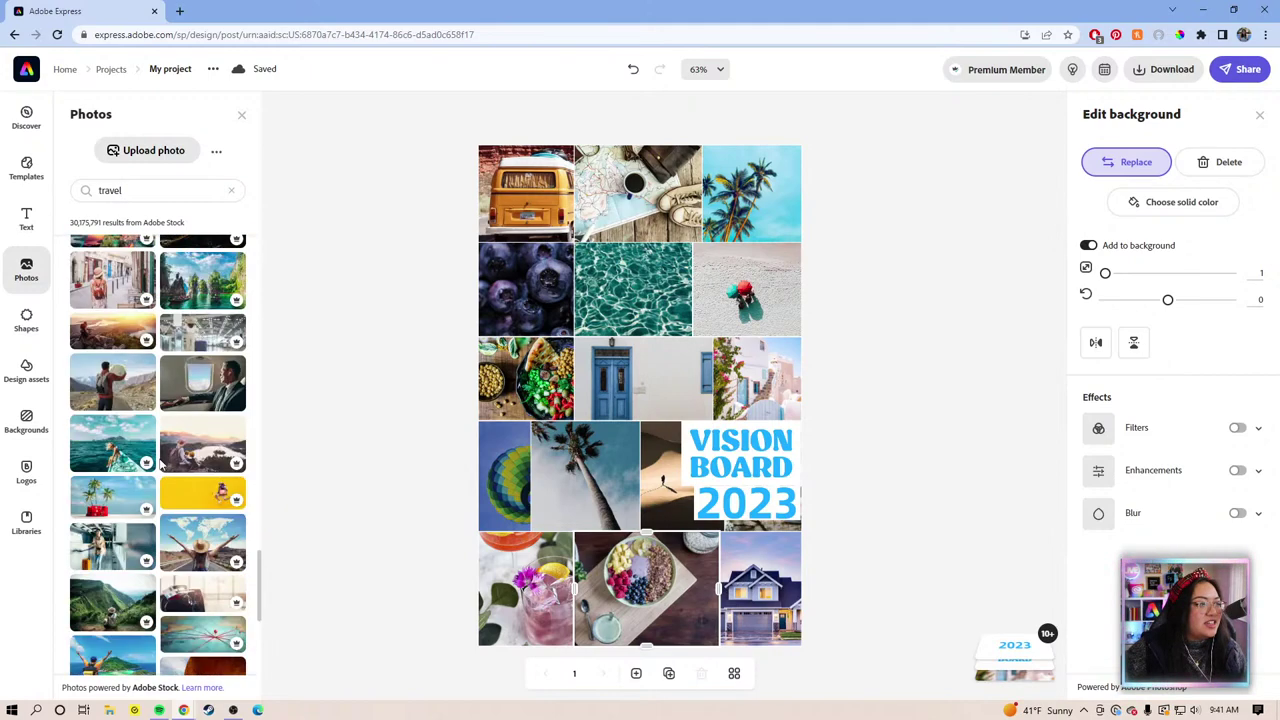
scroll(160, 458, down, 1)
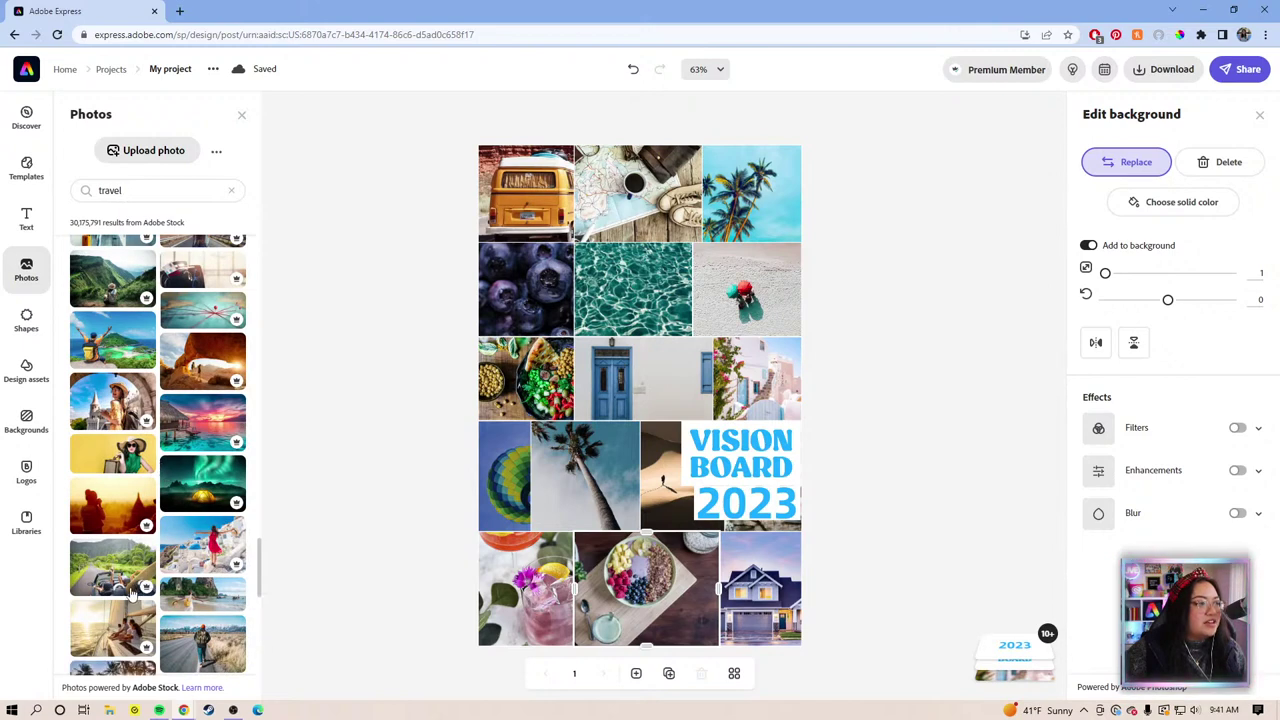
scroll(131, 593, down, 2)
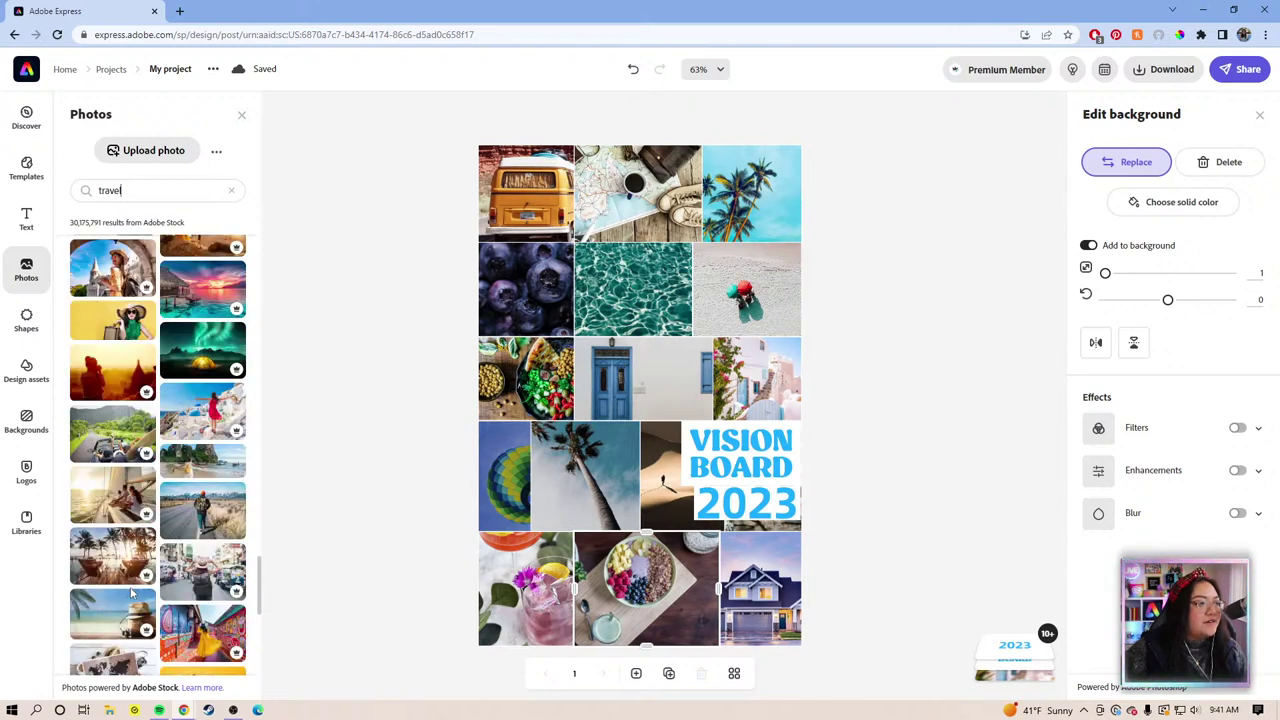
scroll(131, 593, down, 1)
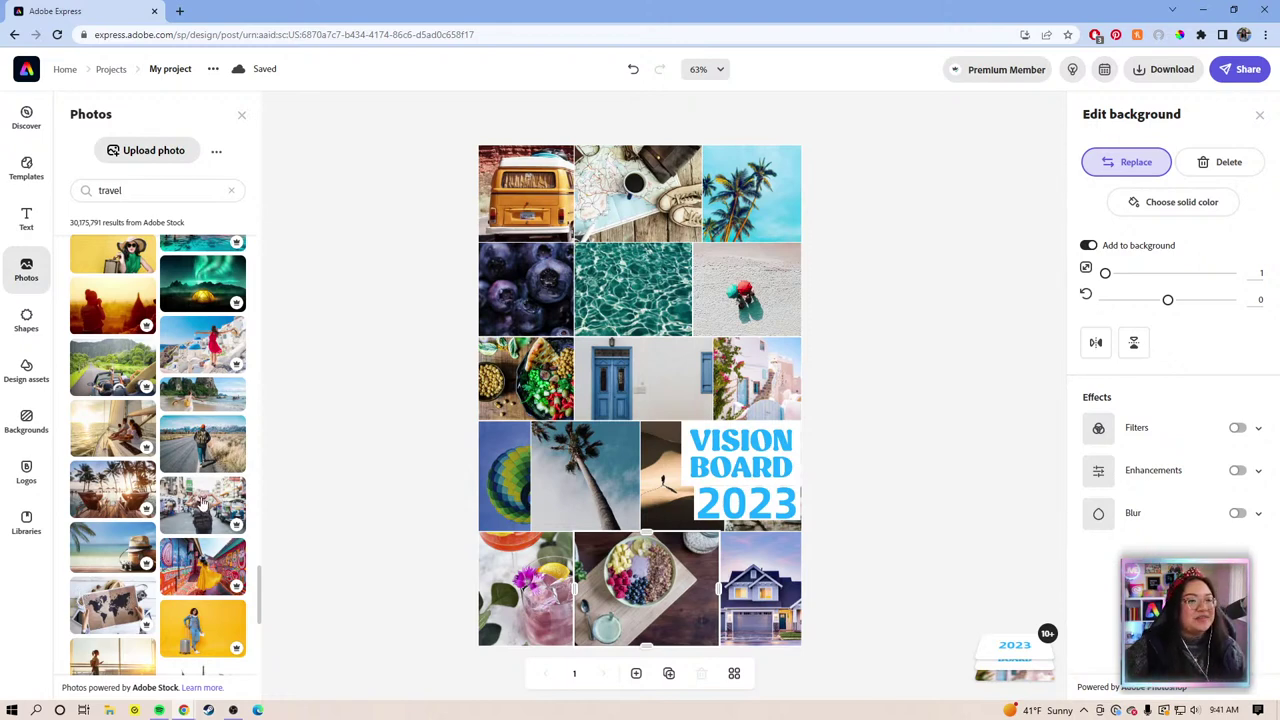
click(203, 503)
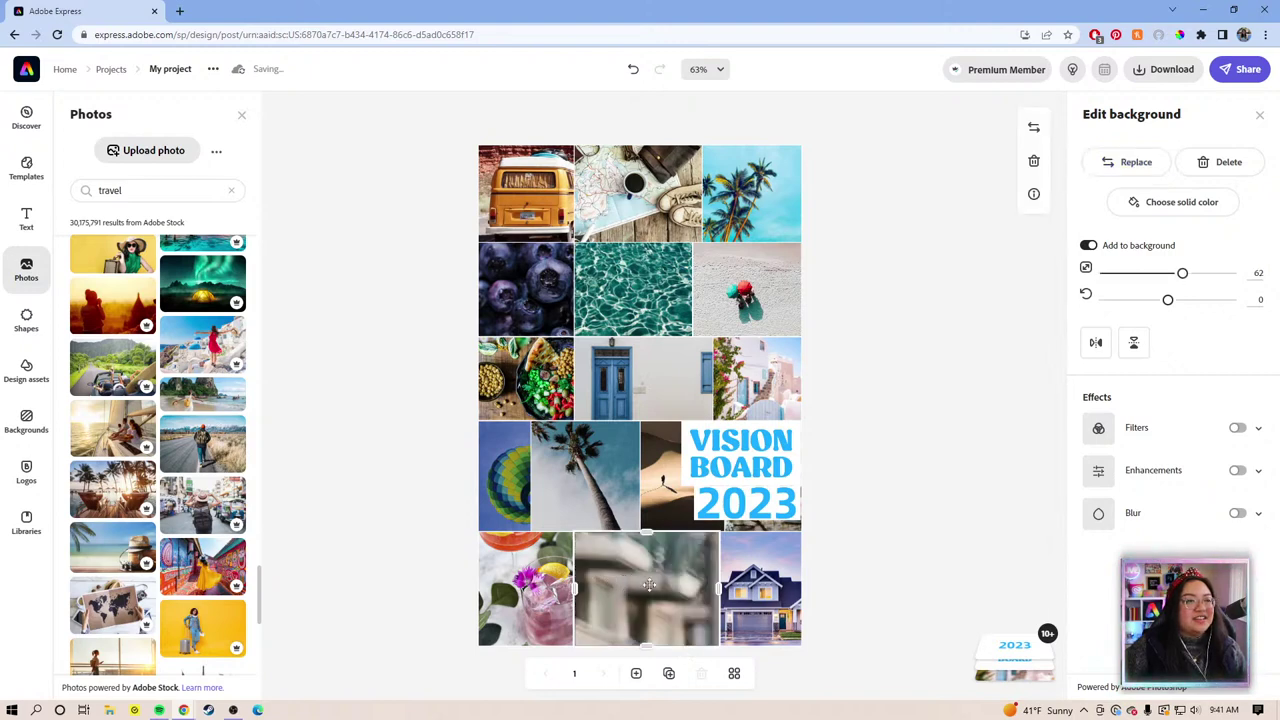
drag(1182, 273, 1100, 273)
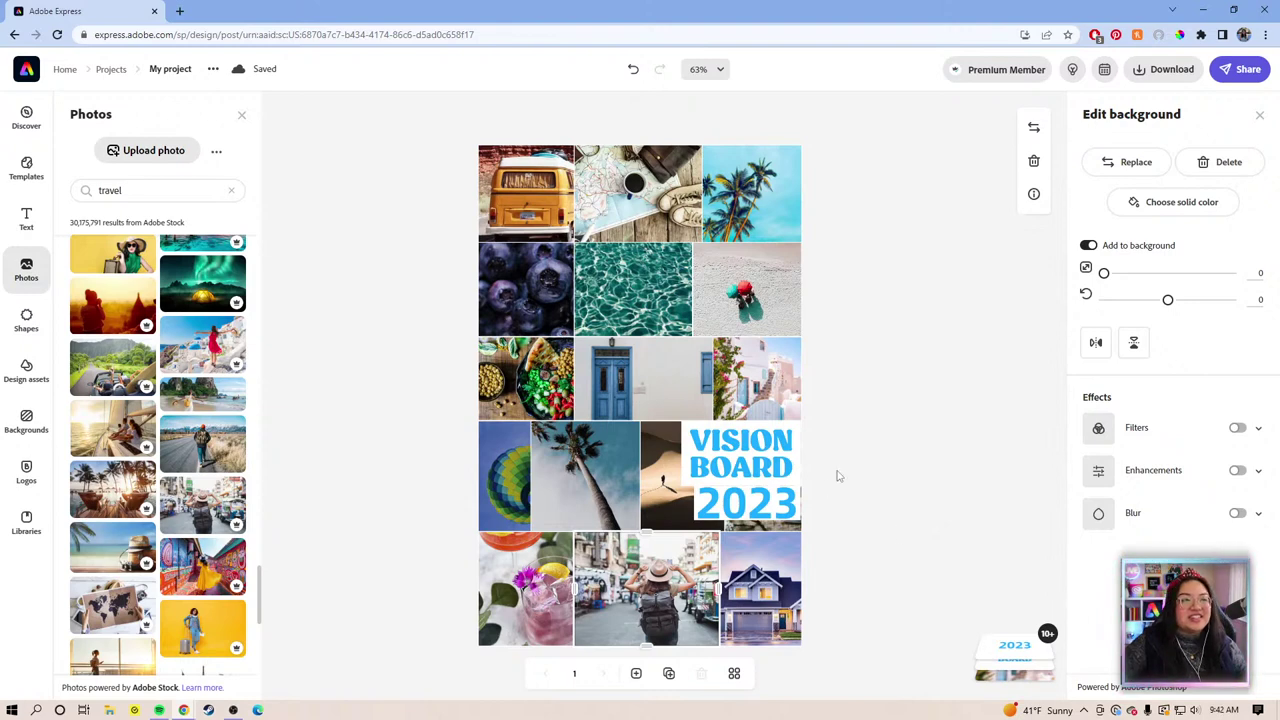
Clear the travel search, search Adobe Stock for health and look through the photos for a suitable image.
click(231, 193)
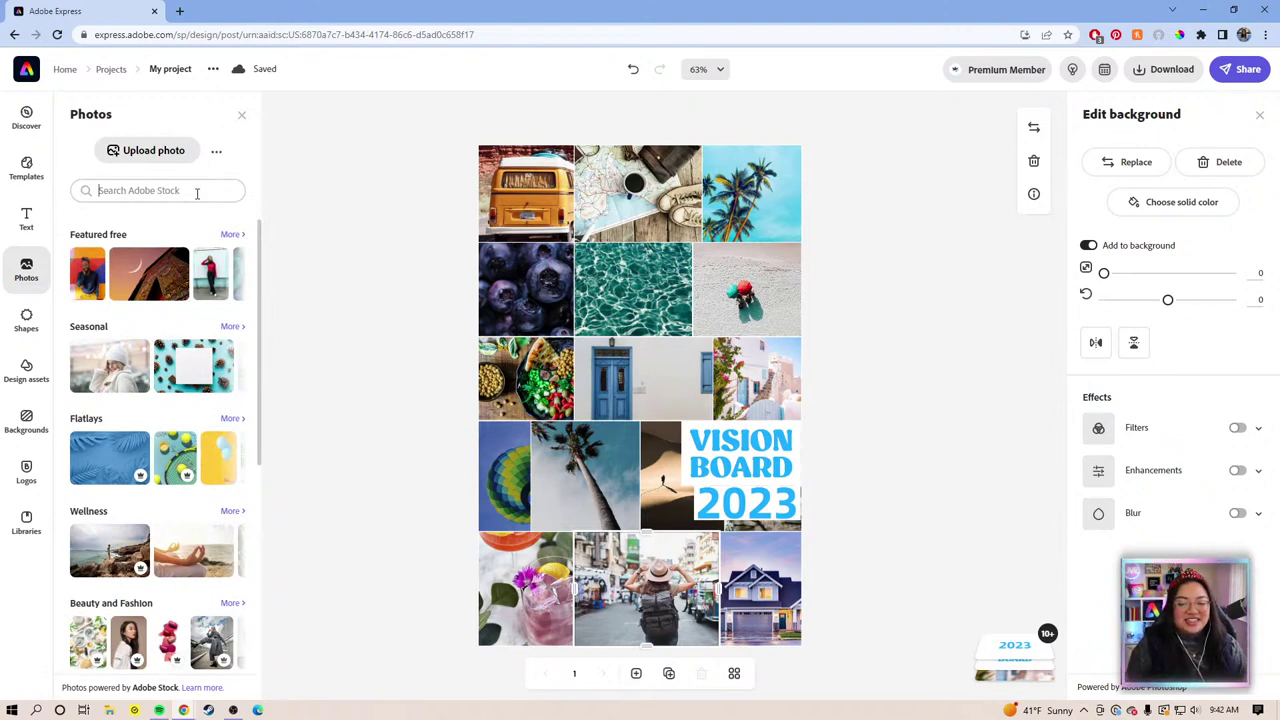
click(198, 193)
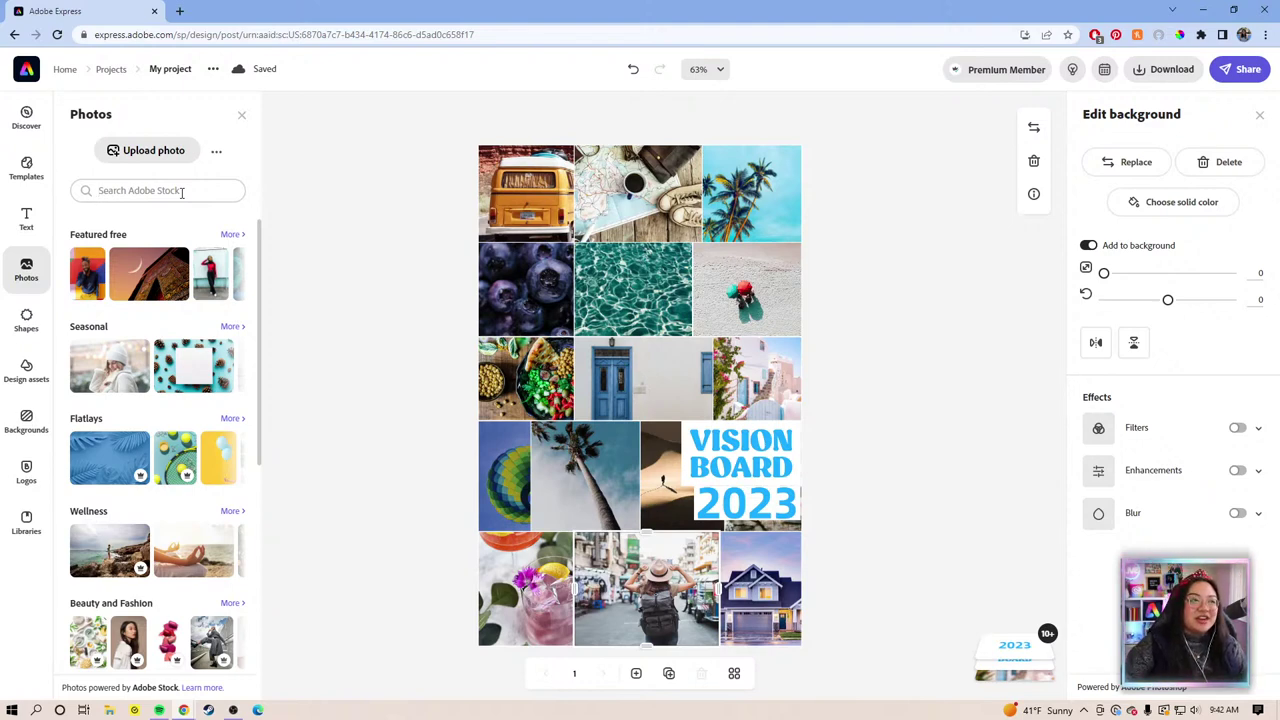
click(184, 197)
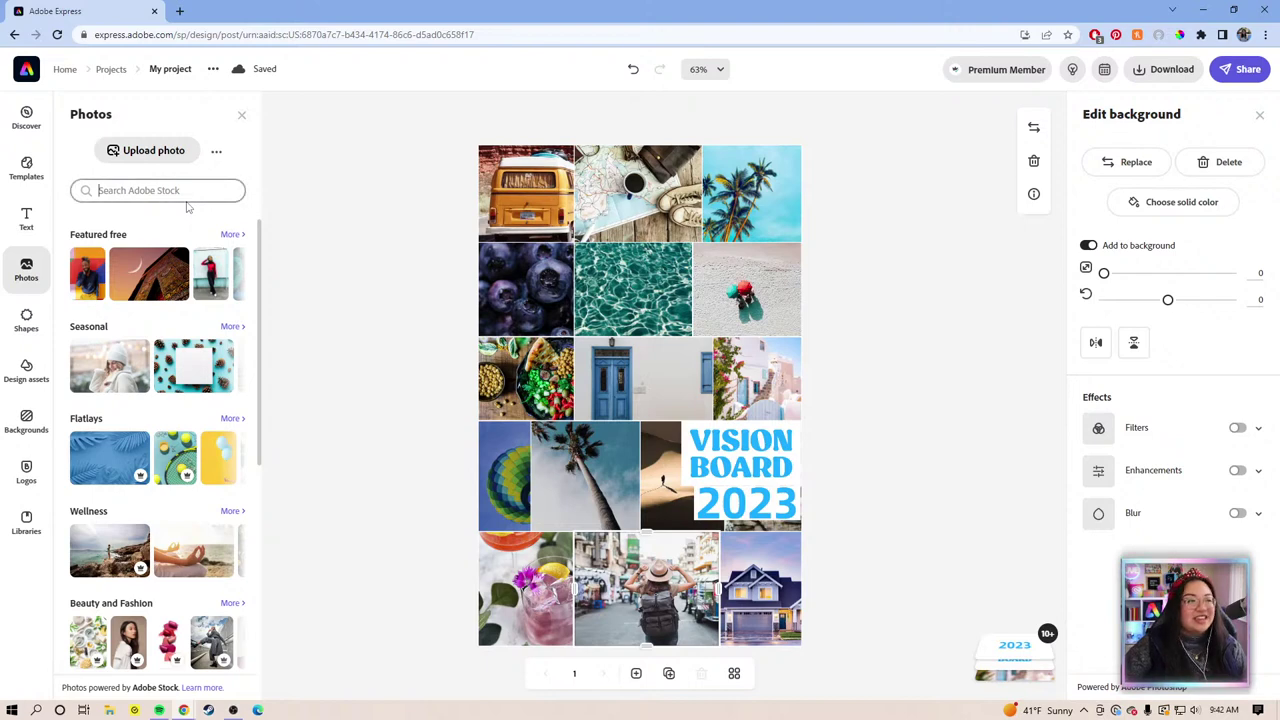
text(h)
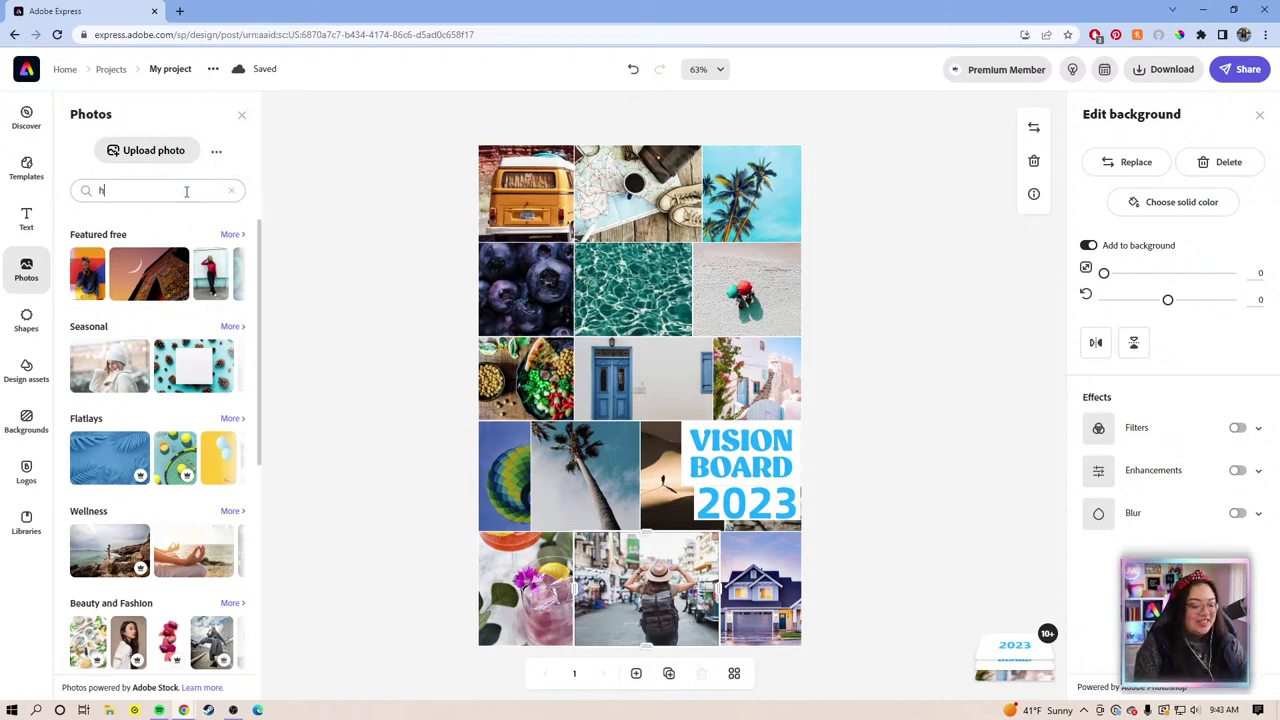
text(ealth)
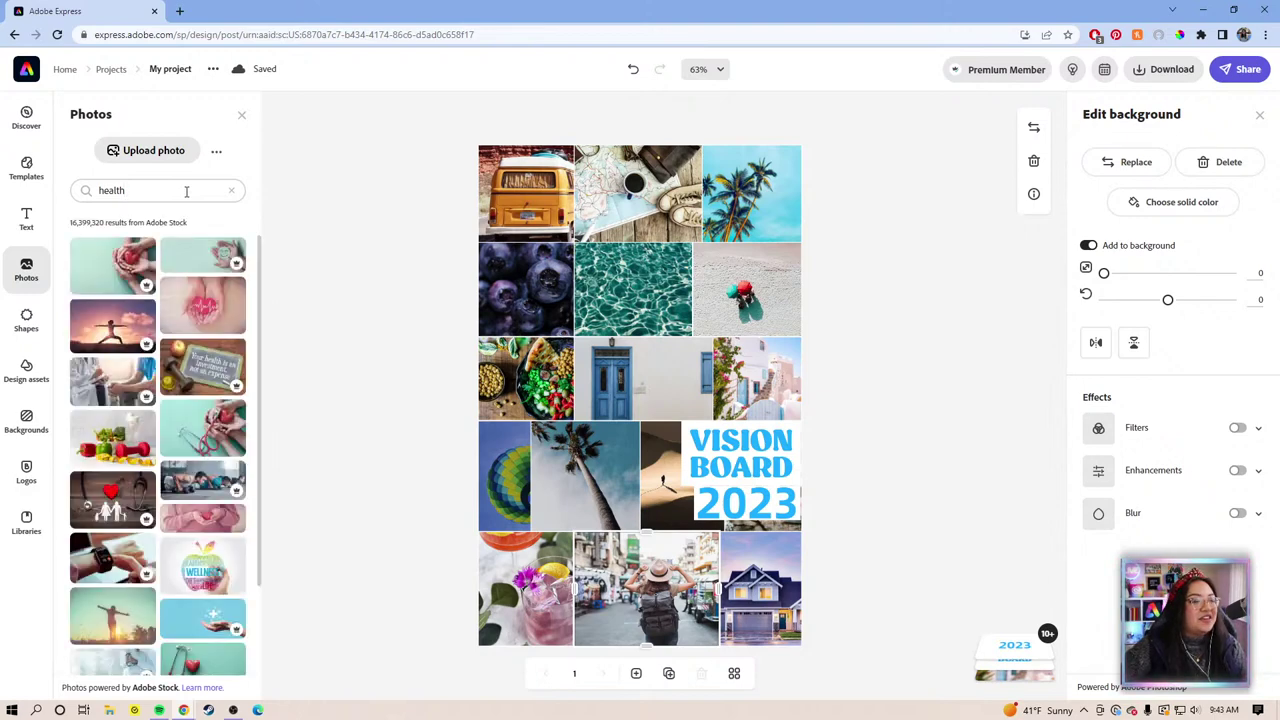
scroll(137, 400, down, 4)
scroll(137, 400, down, 8)
scroll(125, 440, down, 6)
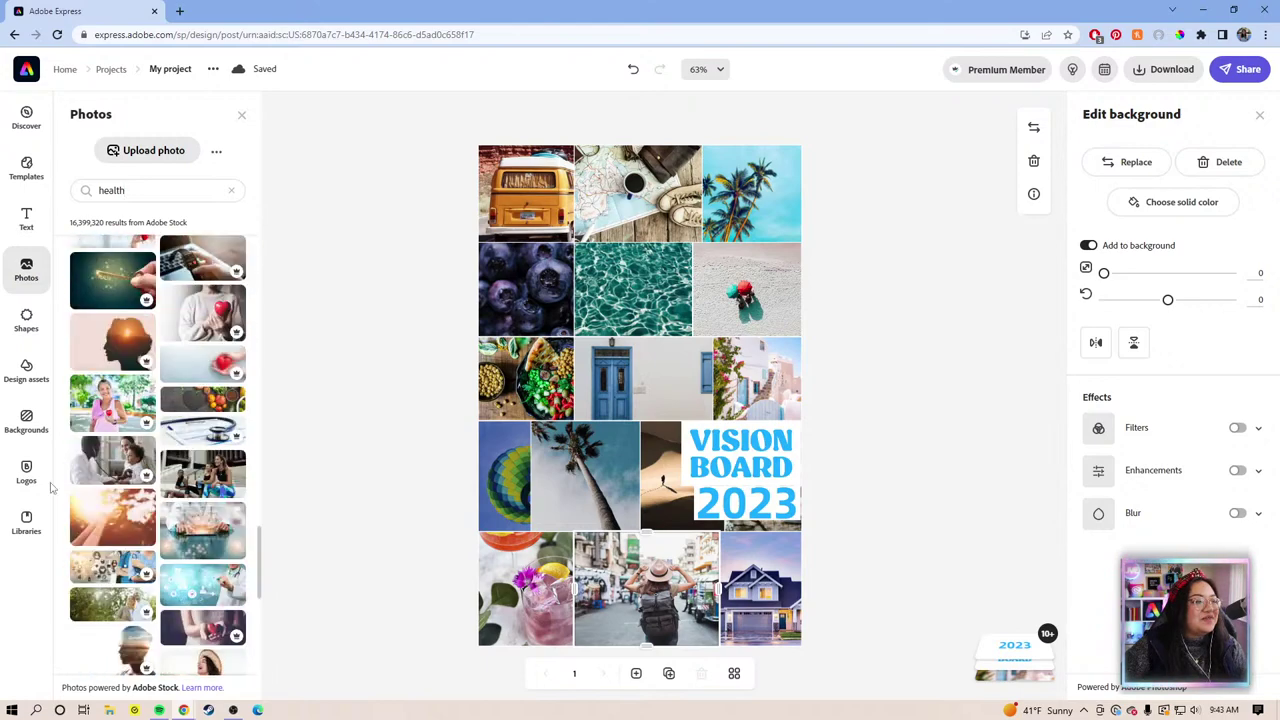
scroll(82, 540, down, 2)
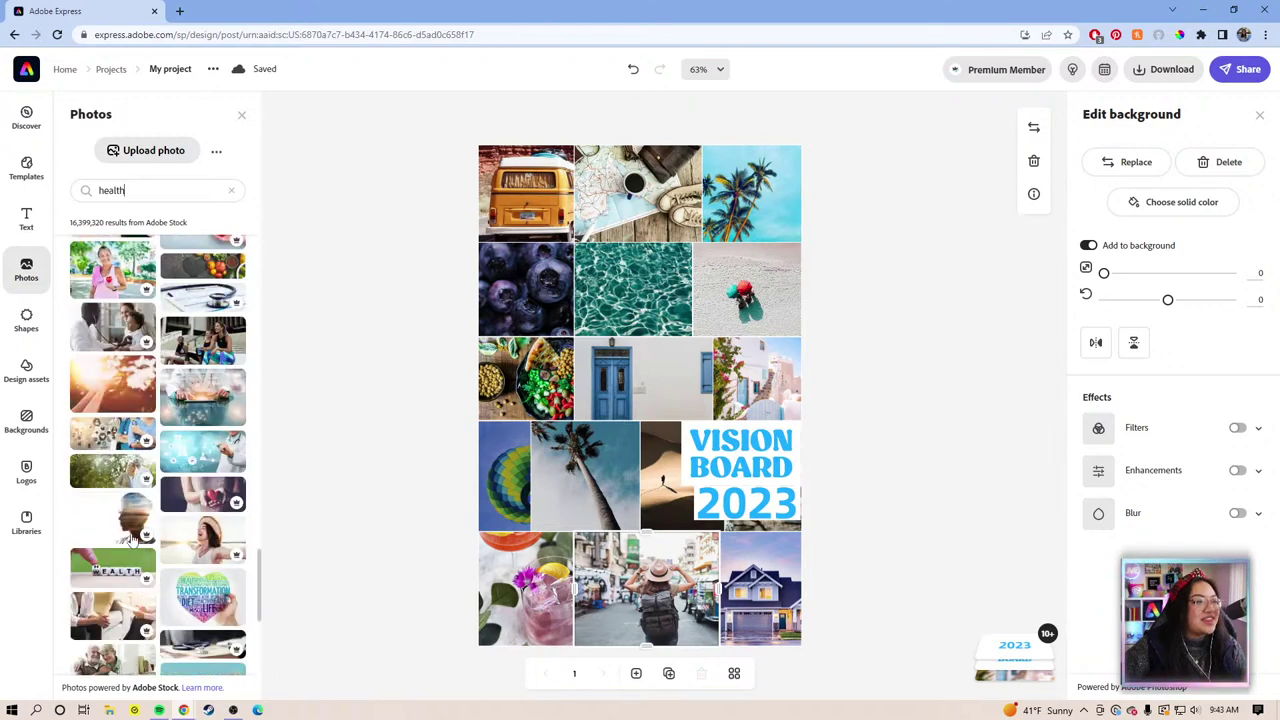
scroll(93, 563, down, 4)
scroll(172, 603, down, 3)
scroll(108, 504, down, 3)
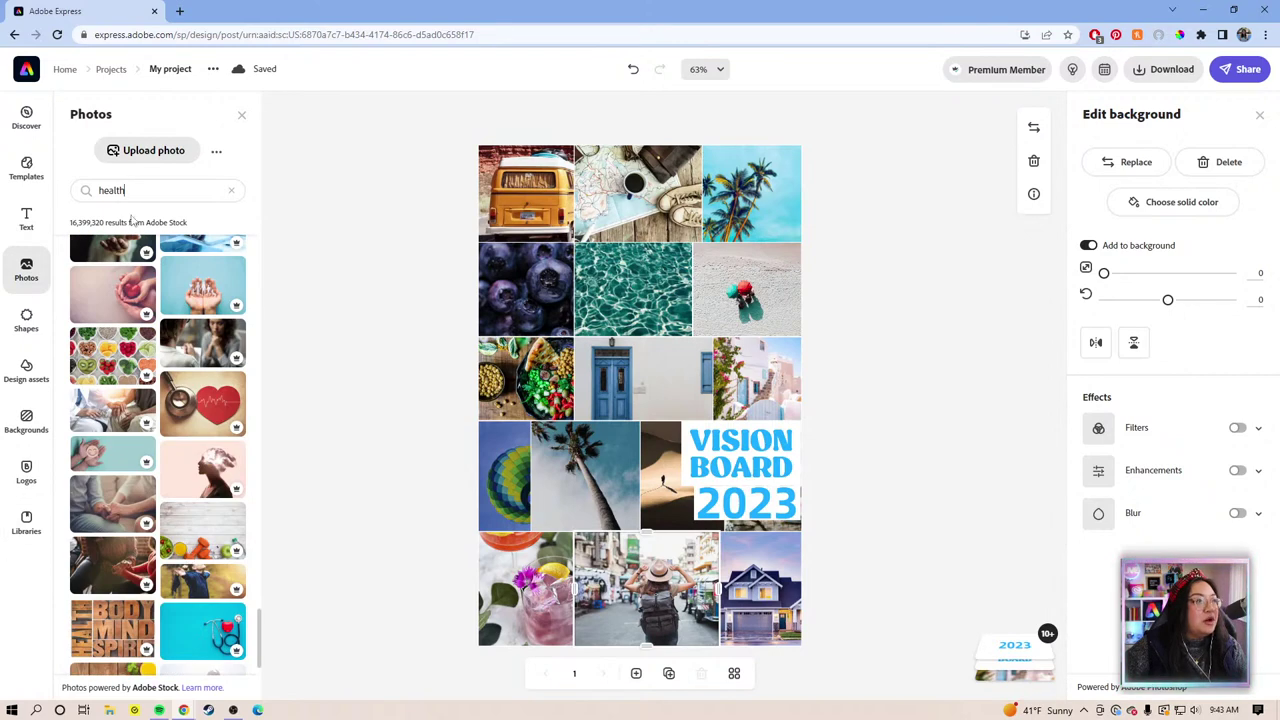
Search Adobe Stock for food and look through the photos for a suitable image.
key(BackSpace)
text(food)
key(Return)
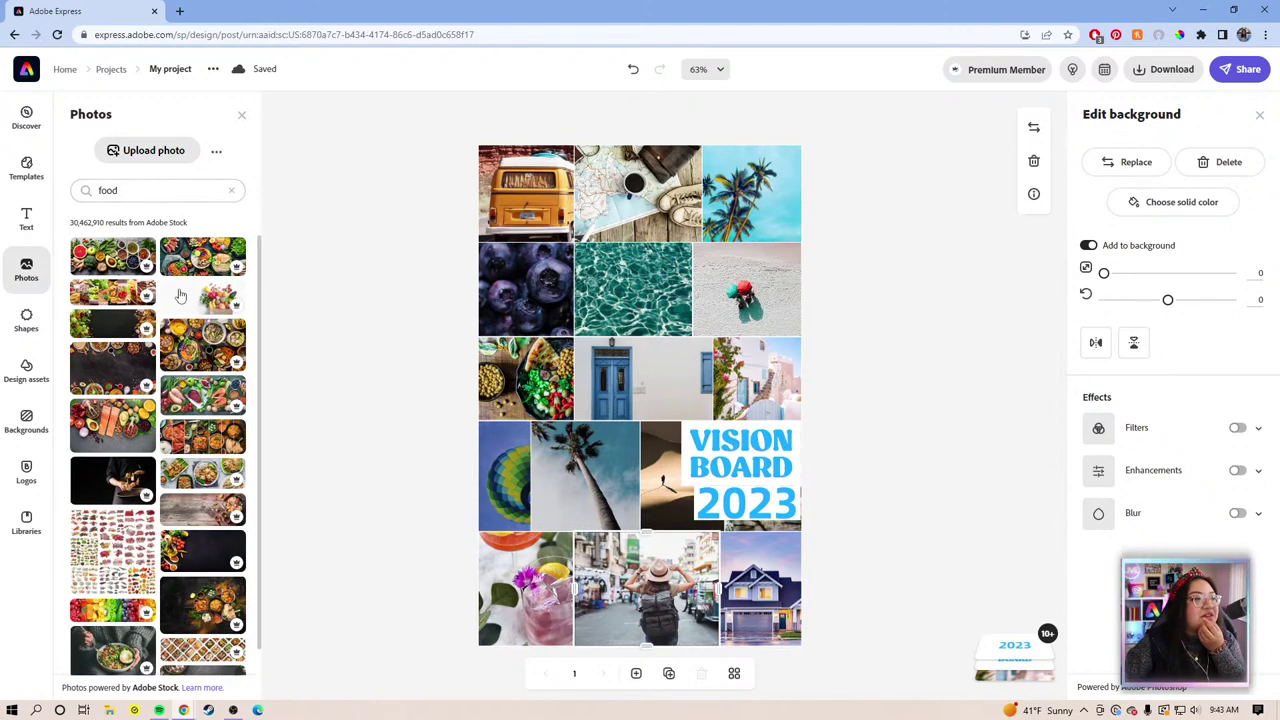
scroll(206, 312, down, 1)
scroll(106, 315, down, 4)
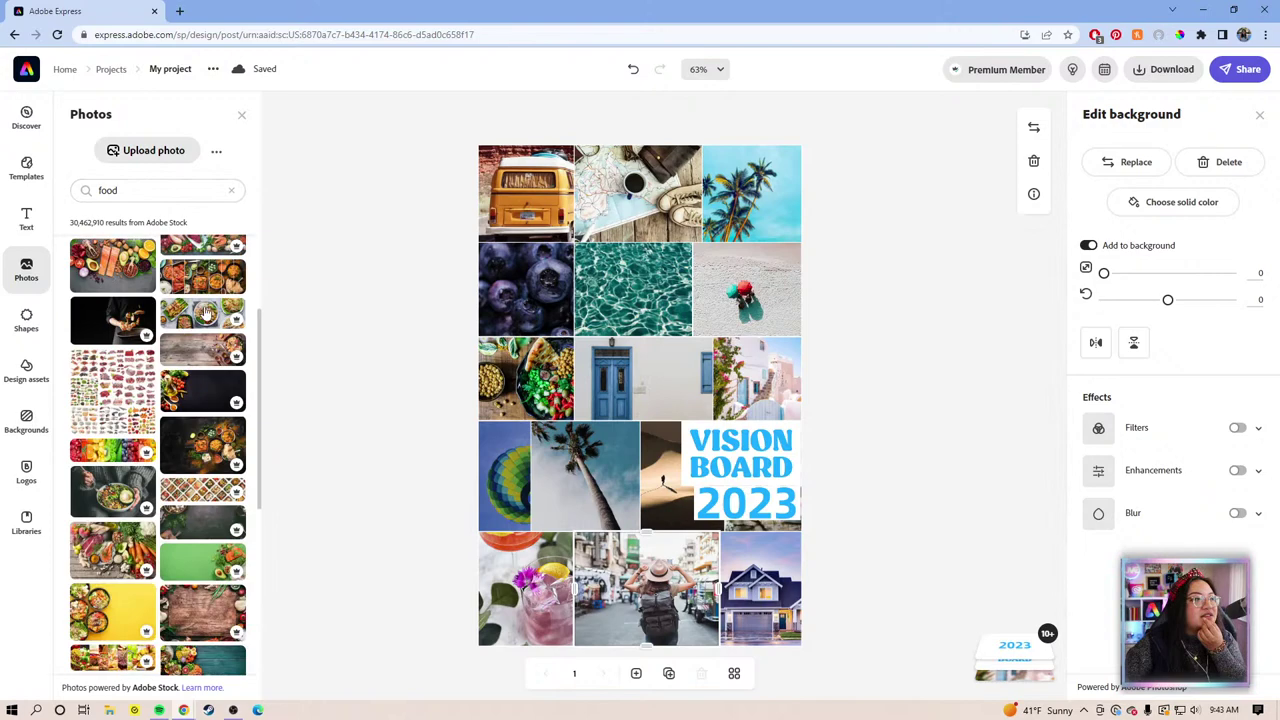
scroll(96, 385, down, 5)
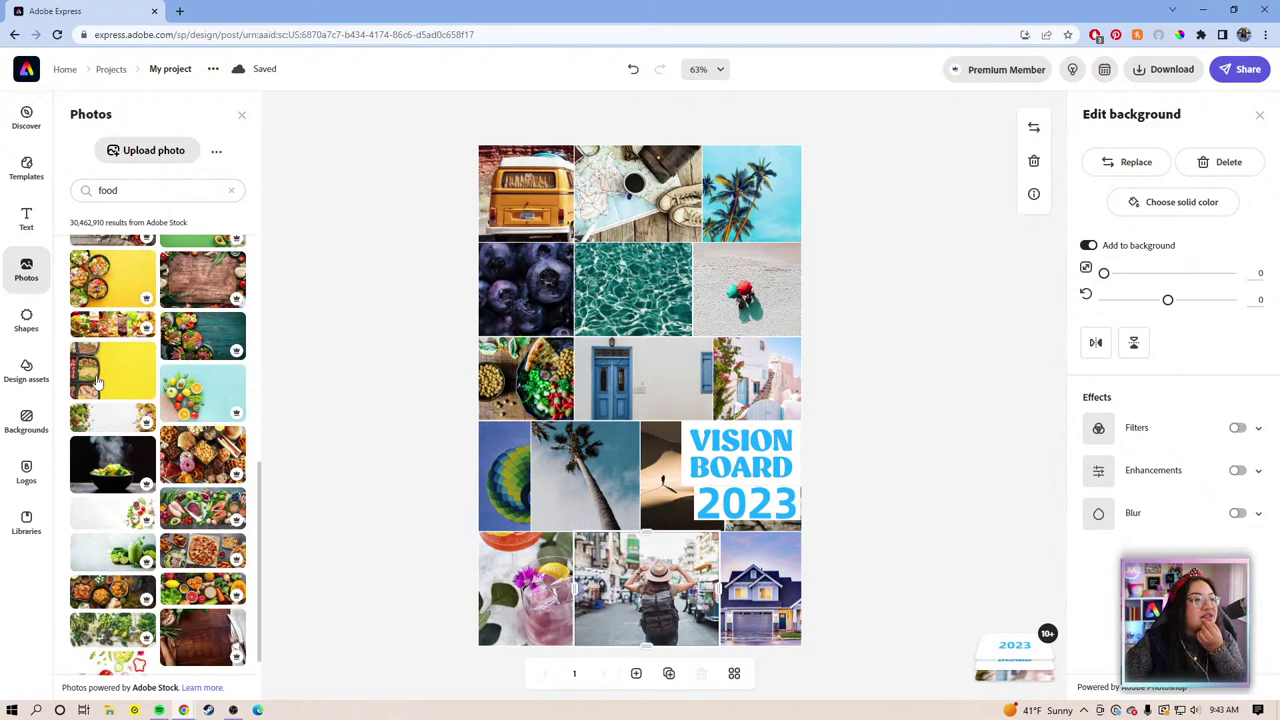
scroll(97, 383, down, 10)
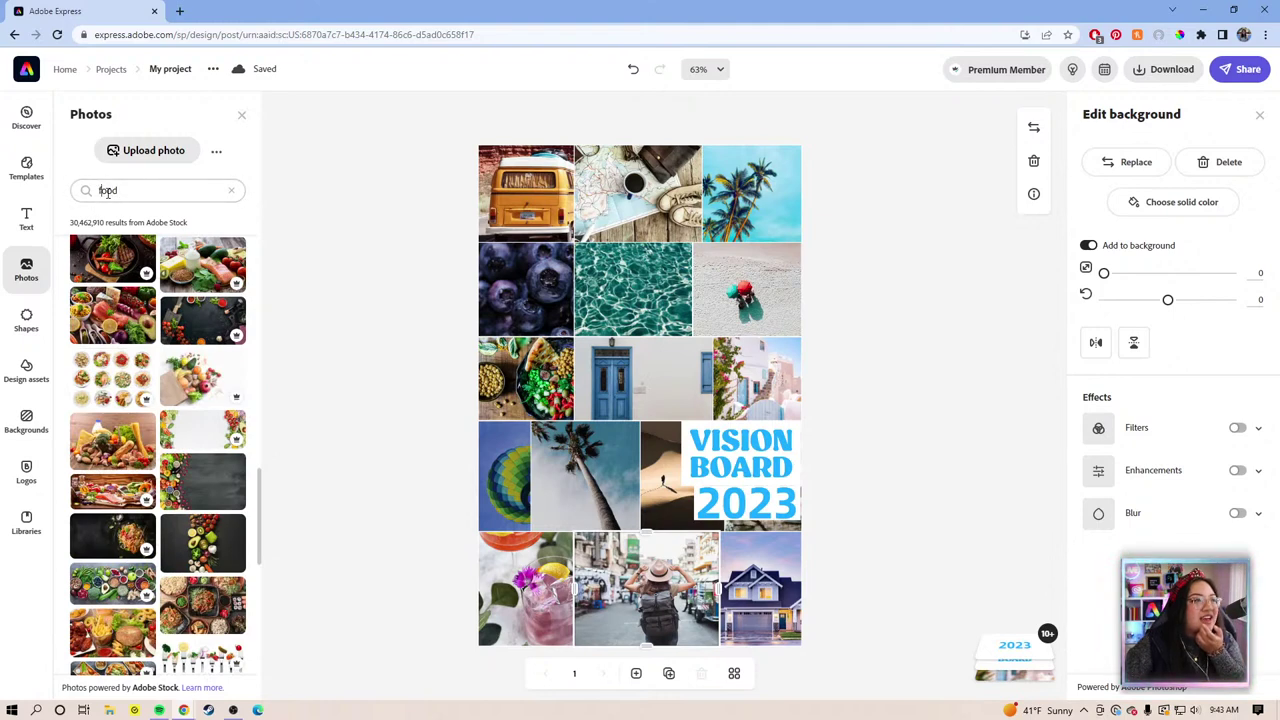
Narrow the photo search to healthy food and look through the images for one that suits the board.
text(healthy)
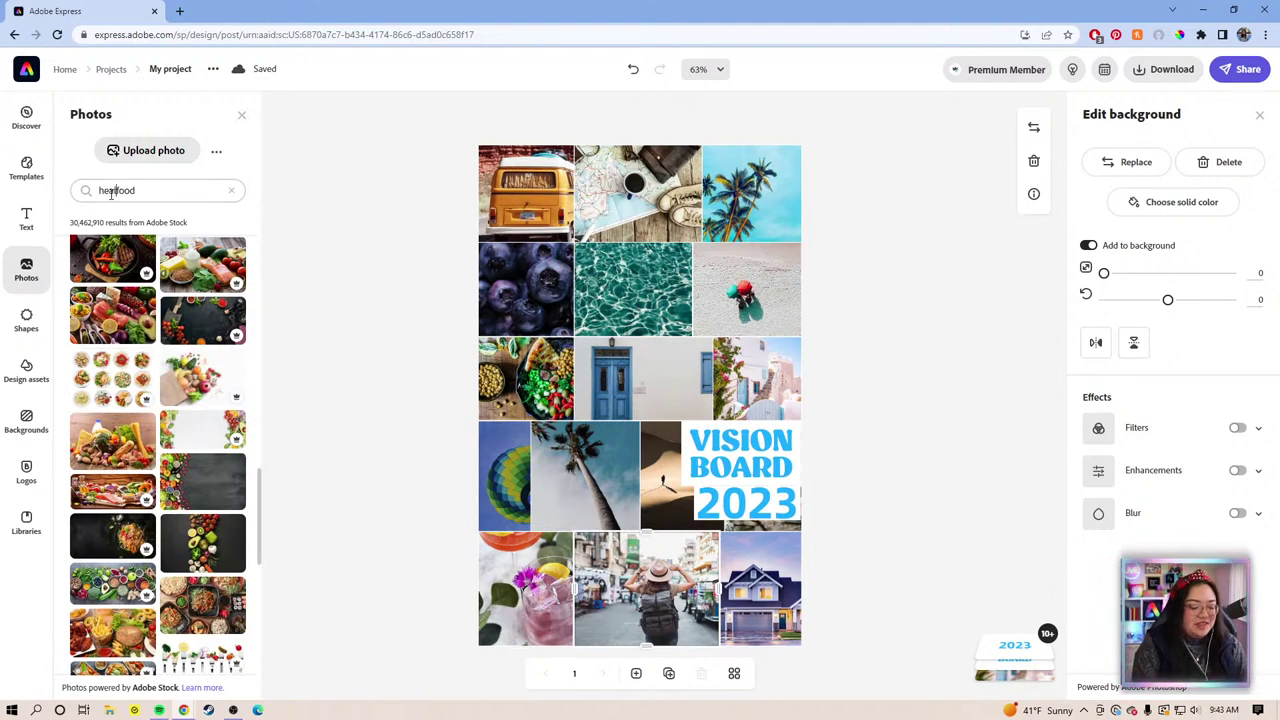
key(Return)
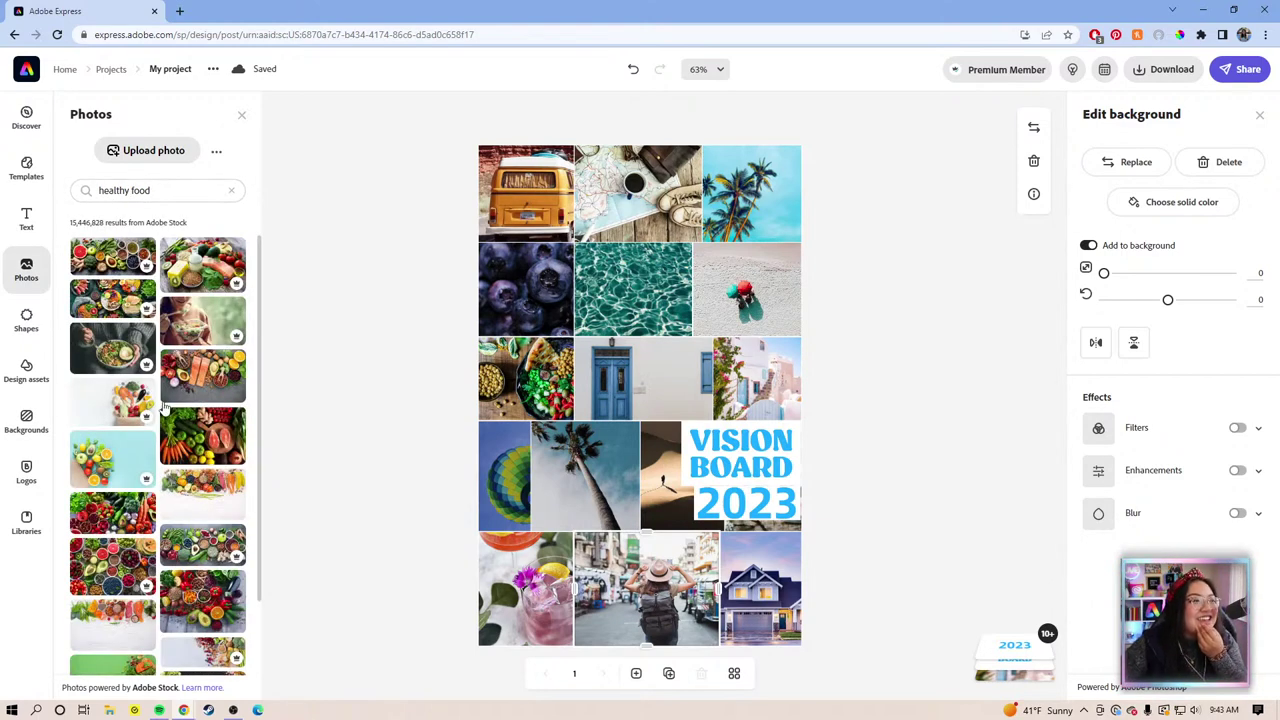
scroll(170, 450, down, 2)
scroll(173, 458, down, 3)
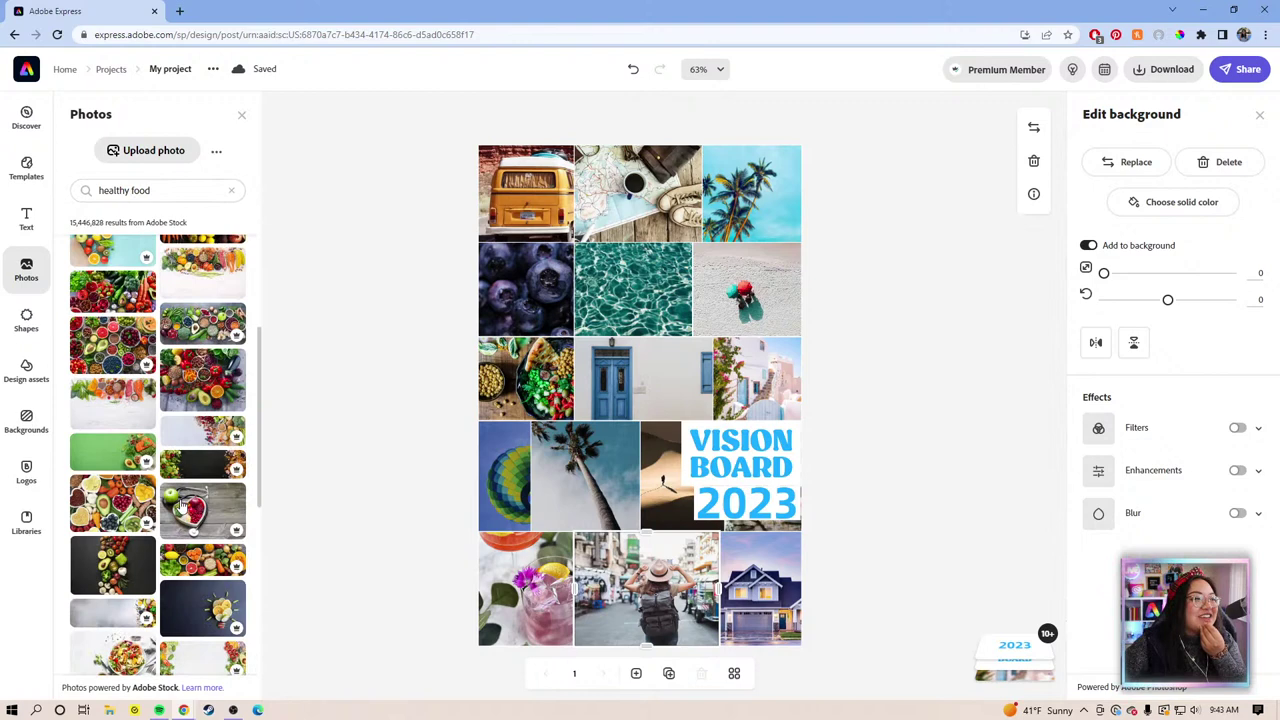
scroll(181, 506, up, 2)
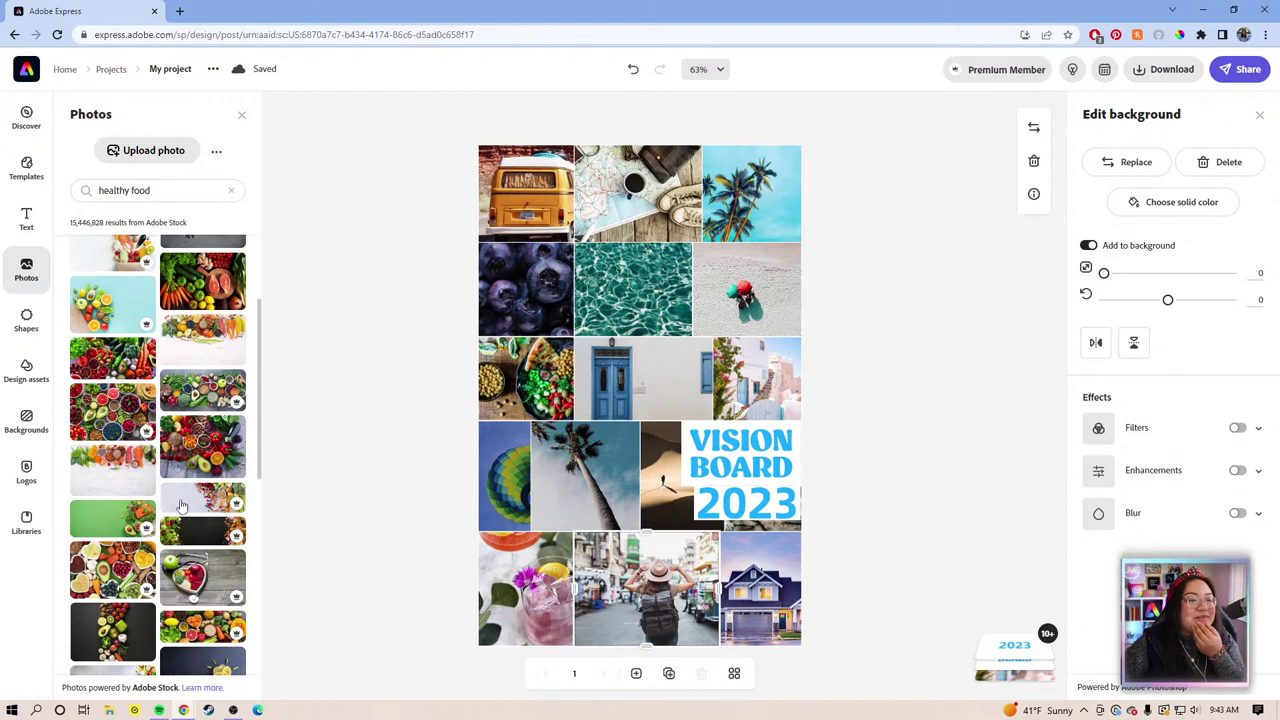
scroll(181, 508, down, 6)
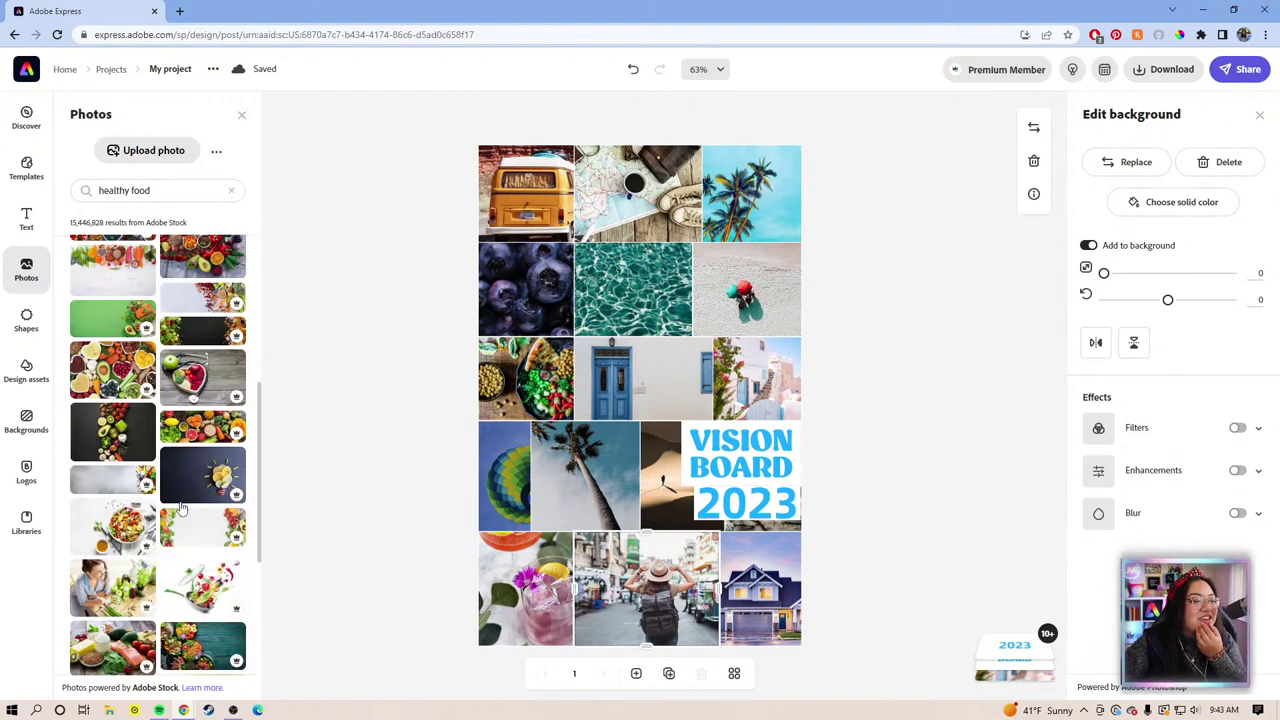
scroll(181, 510, down, 8)
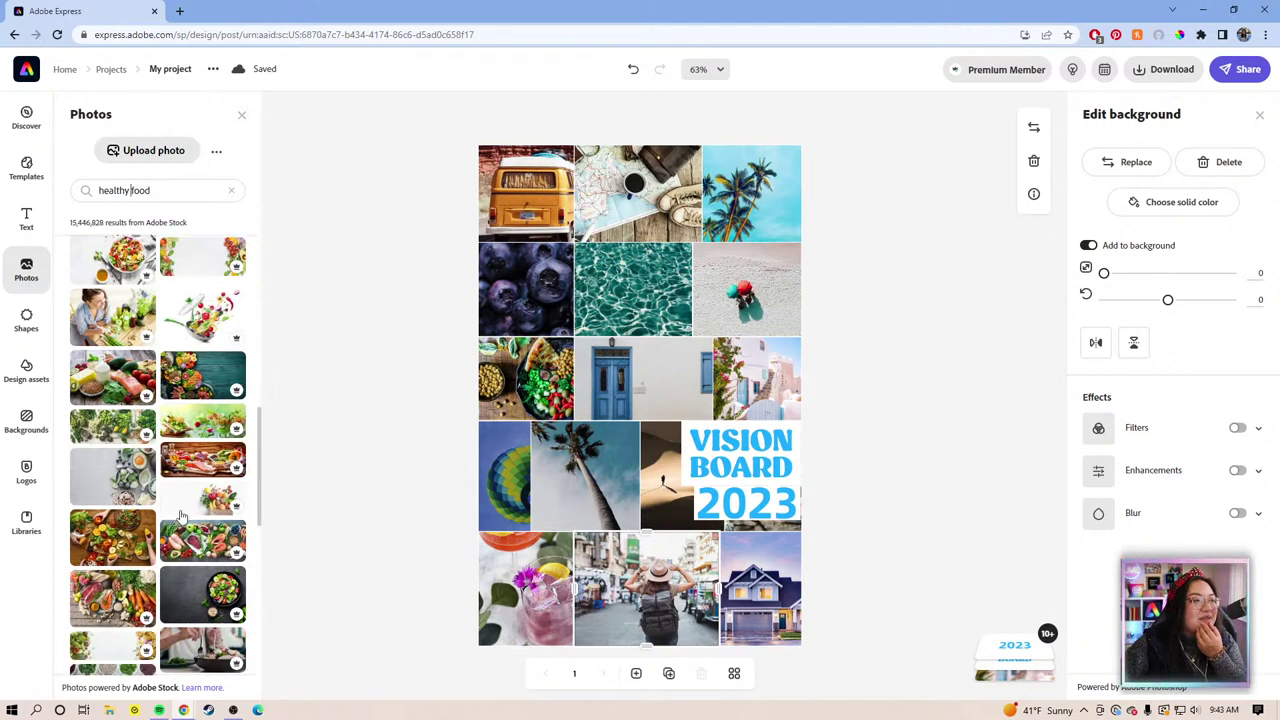
scroll(175, 545, down, 2)
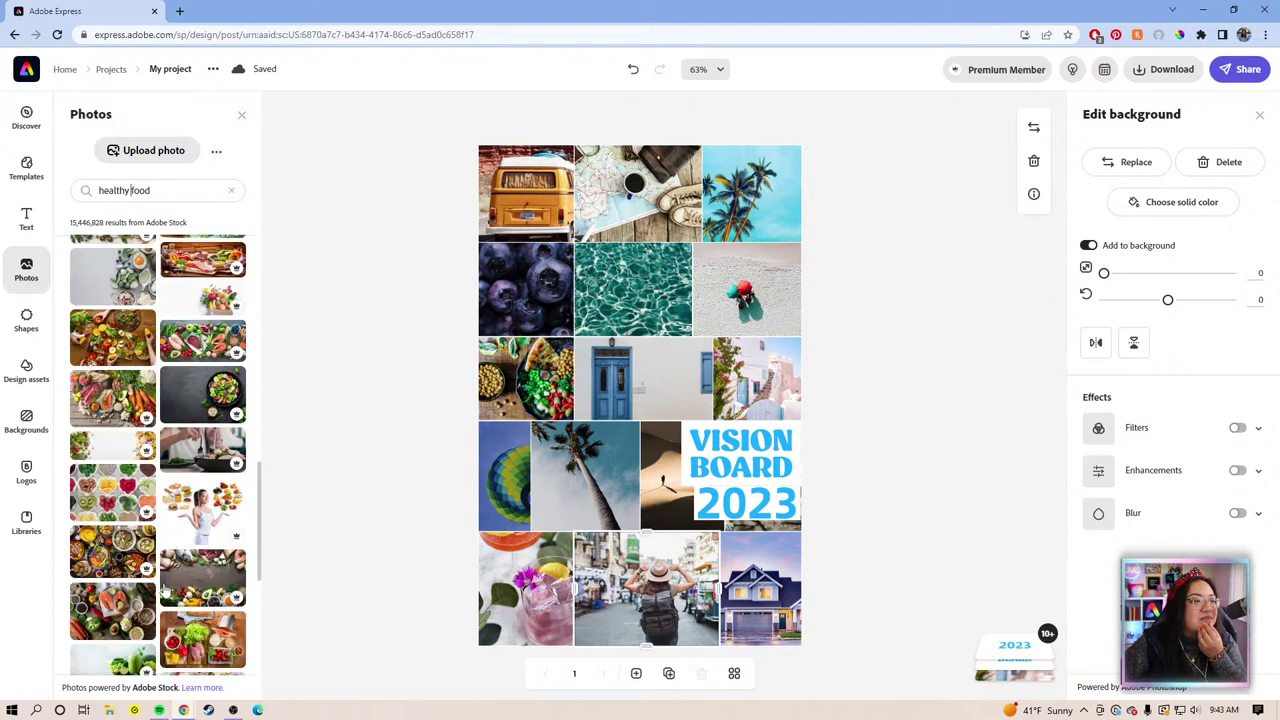
scroll(138, 587, down, 2)
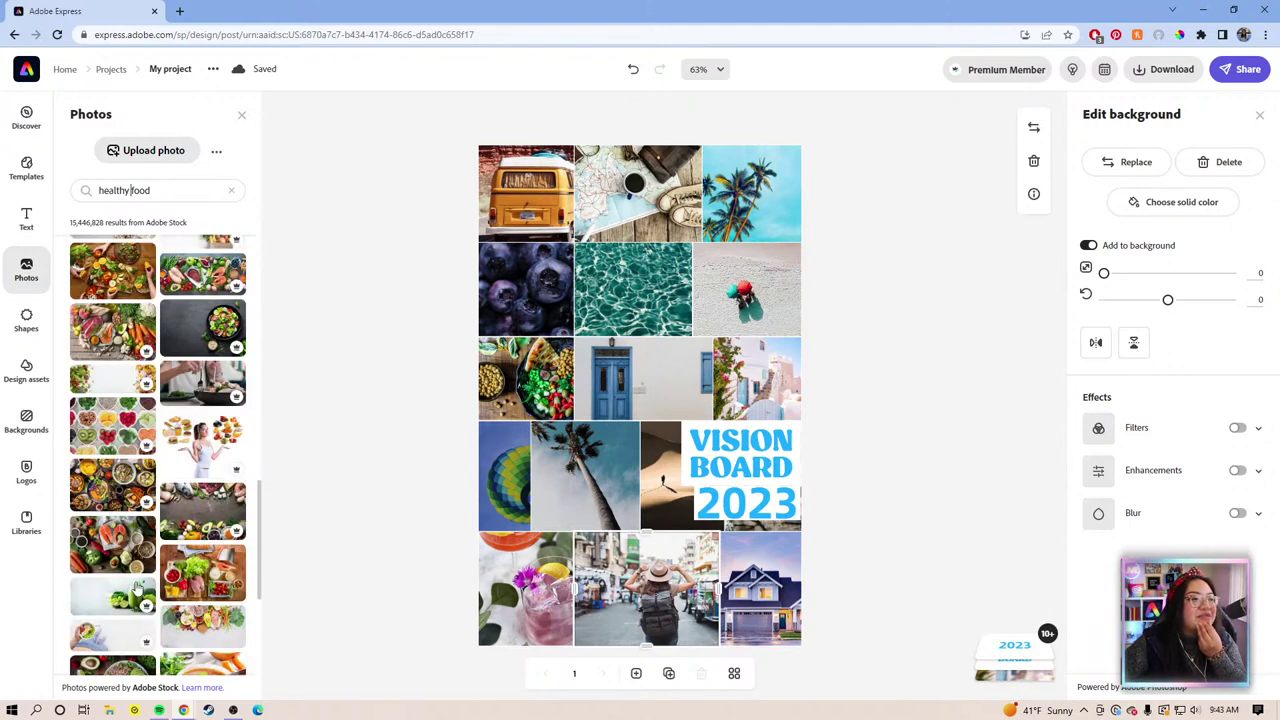
scroll(140, 587, down, 2)
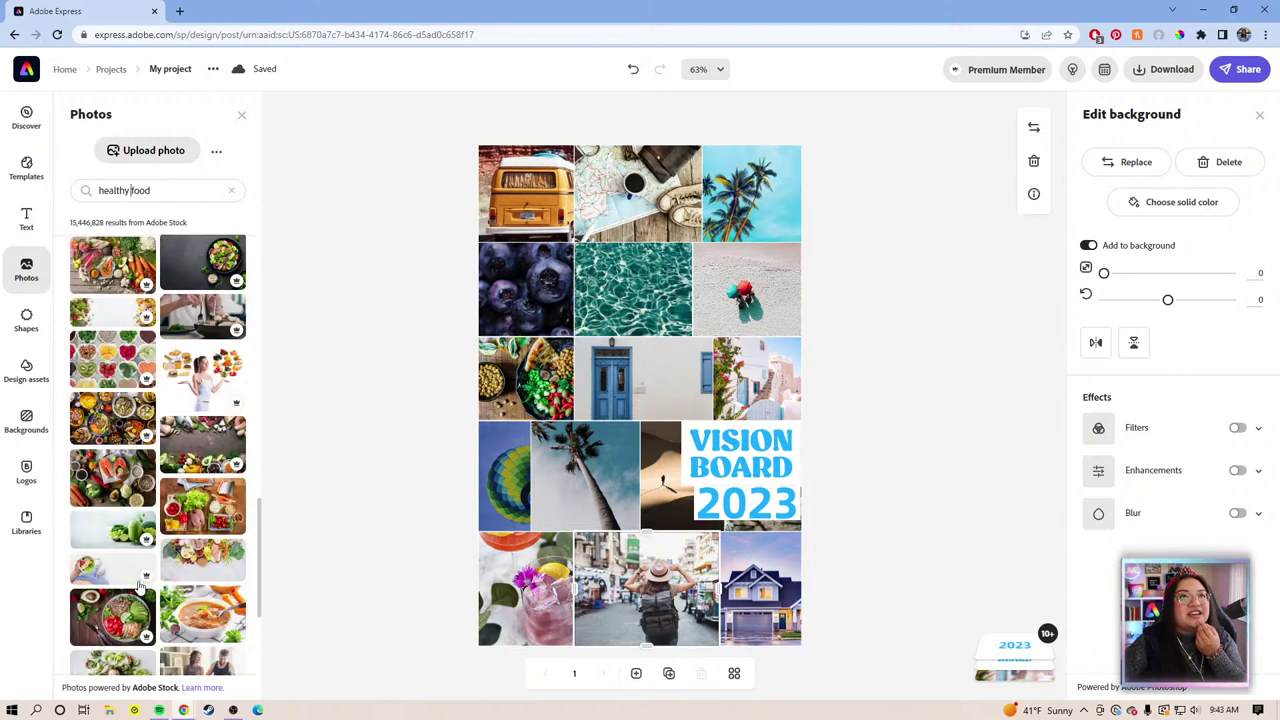
scroll(140, 587, down, 4)
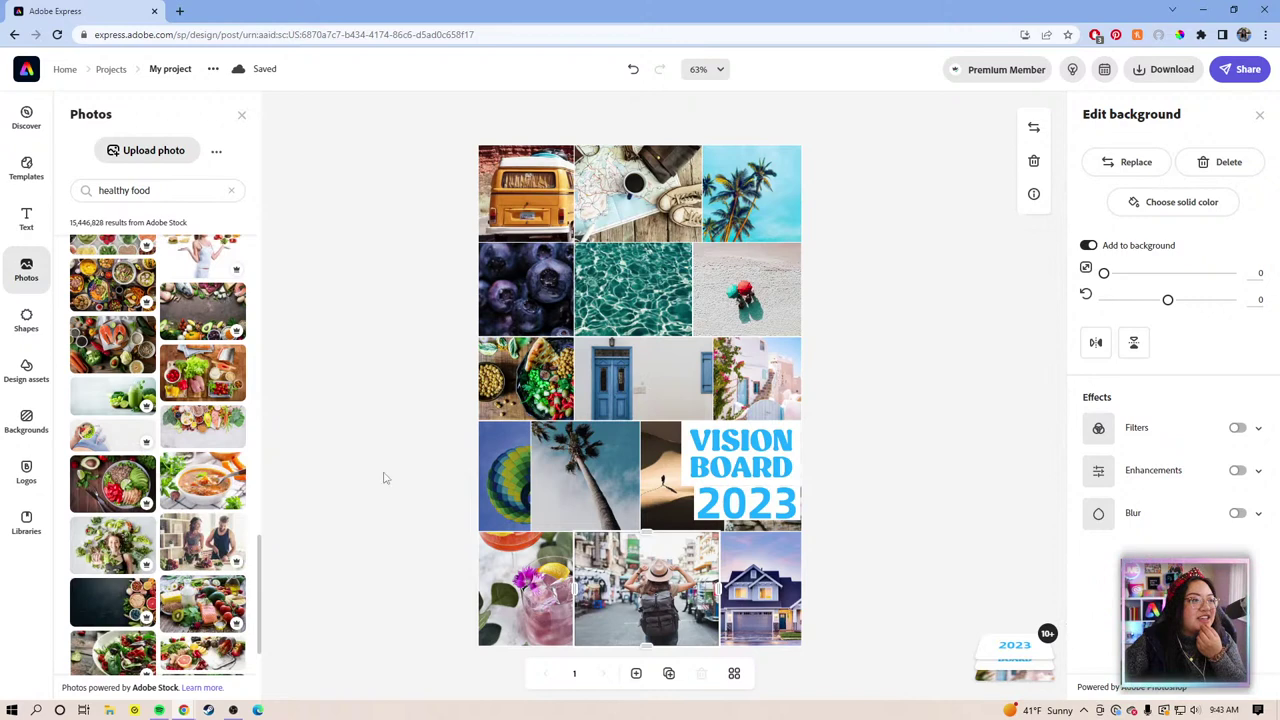
Choose the beach umbrella photo in the second row for replacement and search Adobe Stock for healthy food.
click(770, 278)
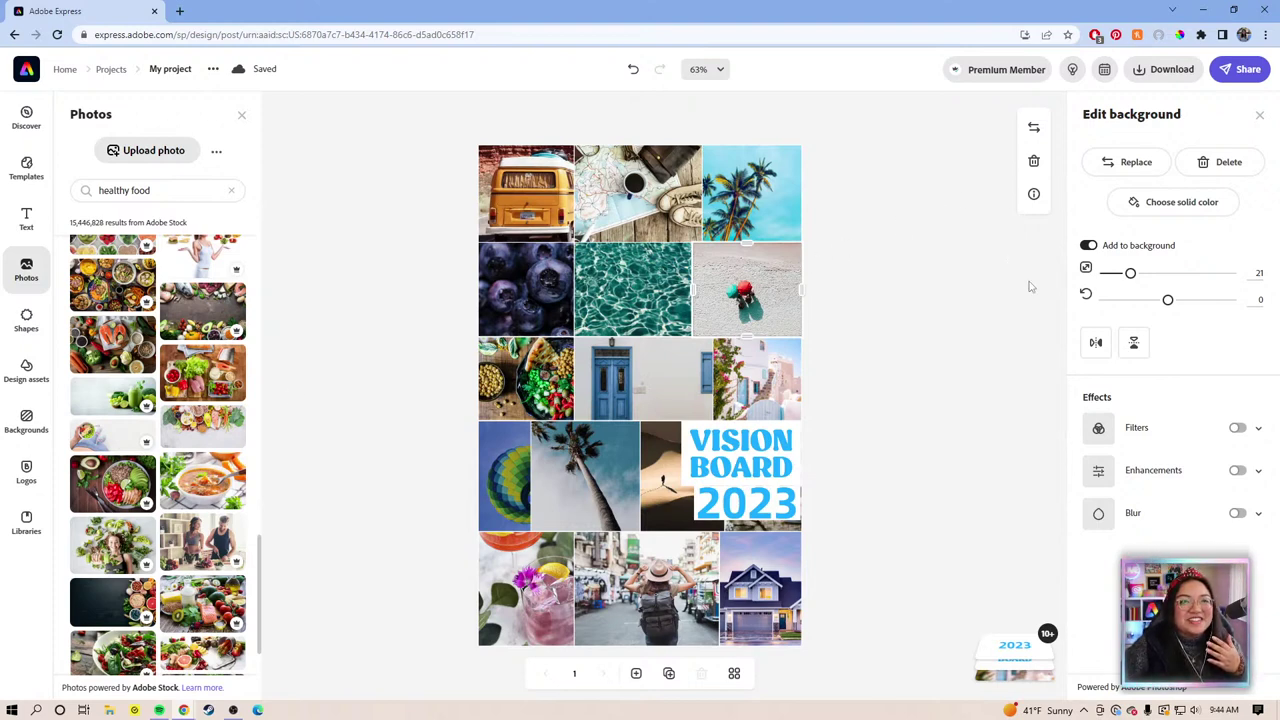
click(1102, 175)
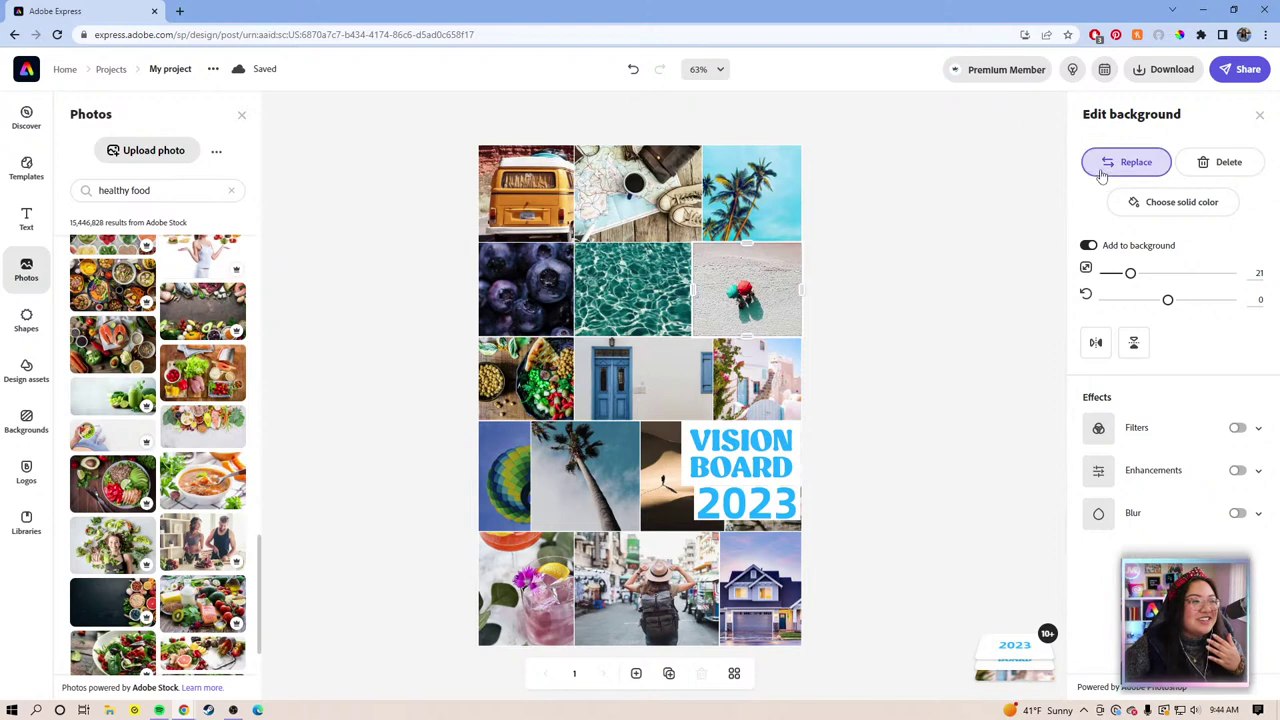
double_click(92, 192)
text(healthy food)
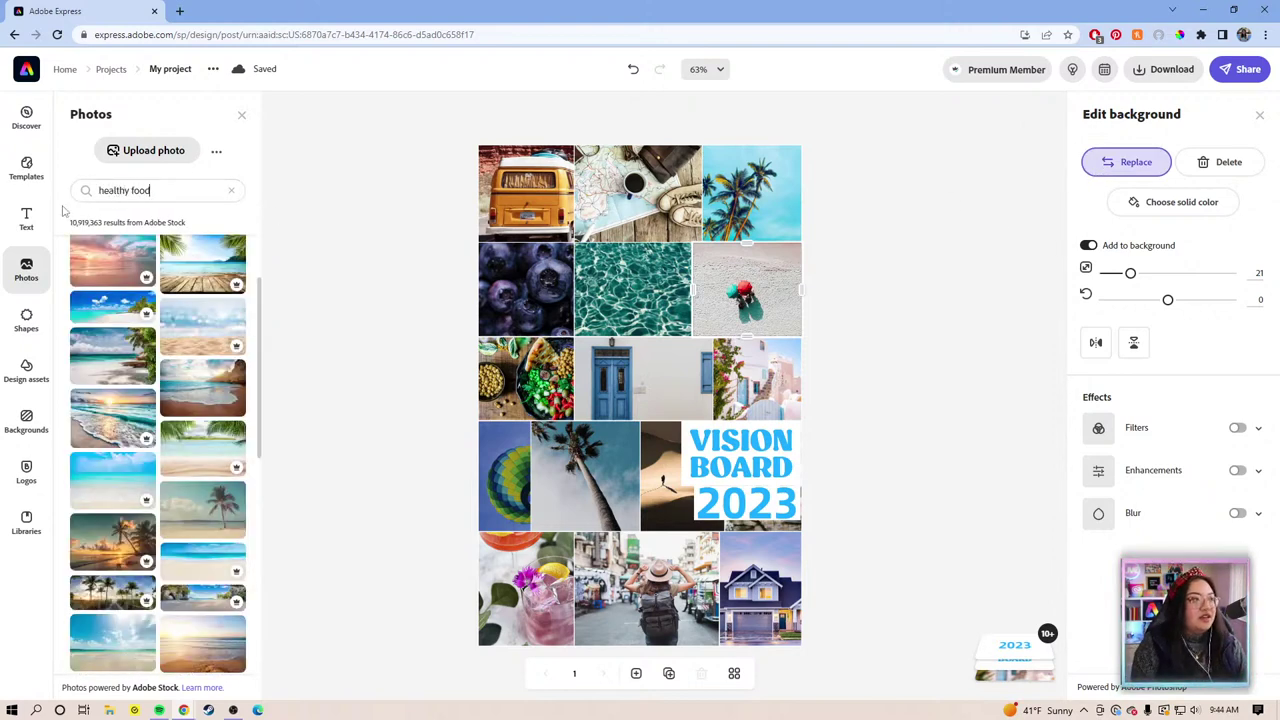
key(Return)
Replace the beach umbrella photo with the avocado and tomato salad bowl on dark wood, and shift it so the bowl fits the cell.
scroll(195, 600, down, 5)
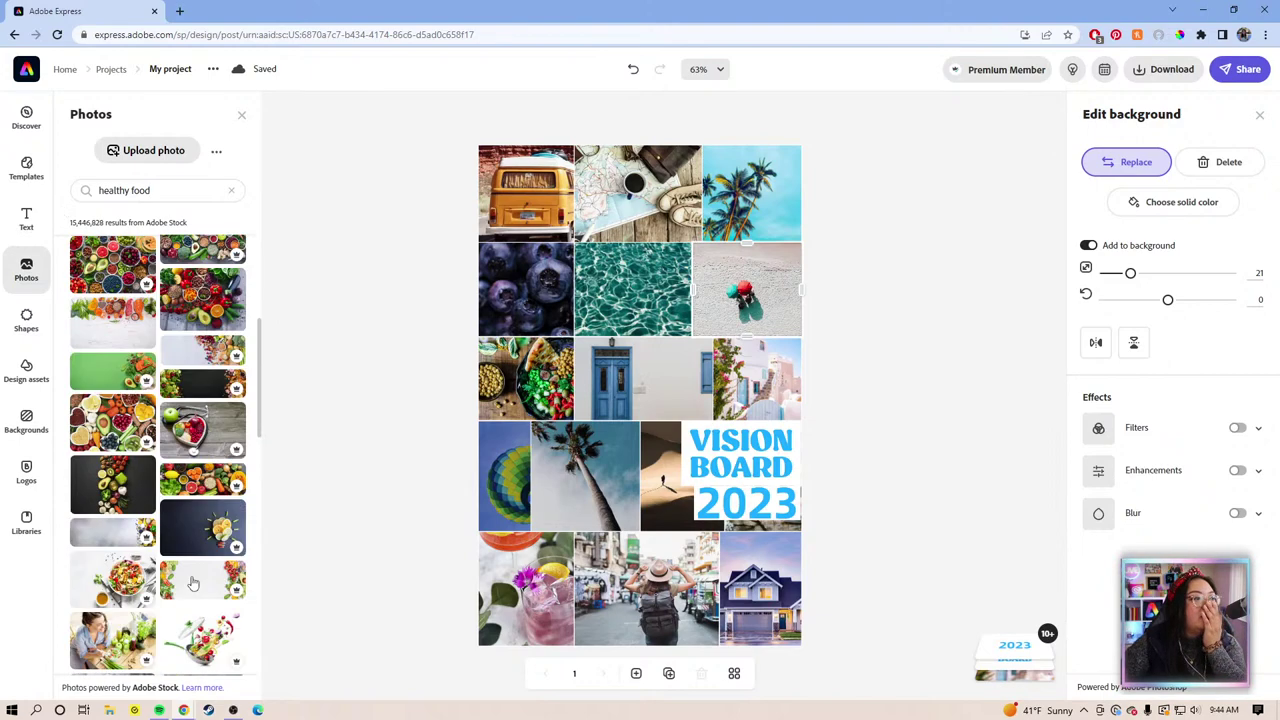
scroll(193, 572, down, 3)
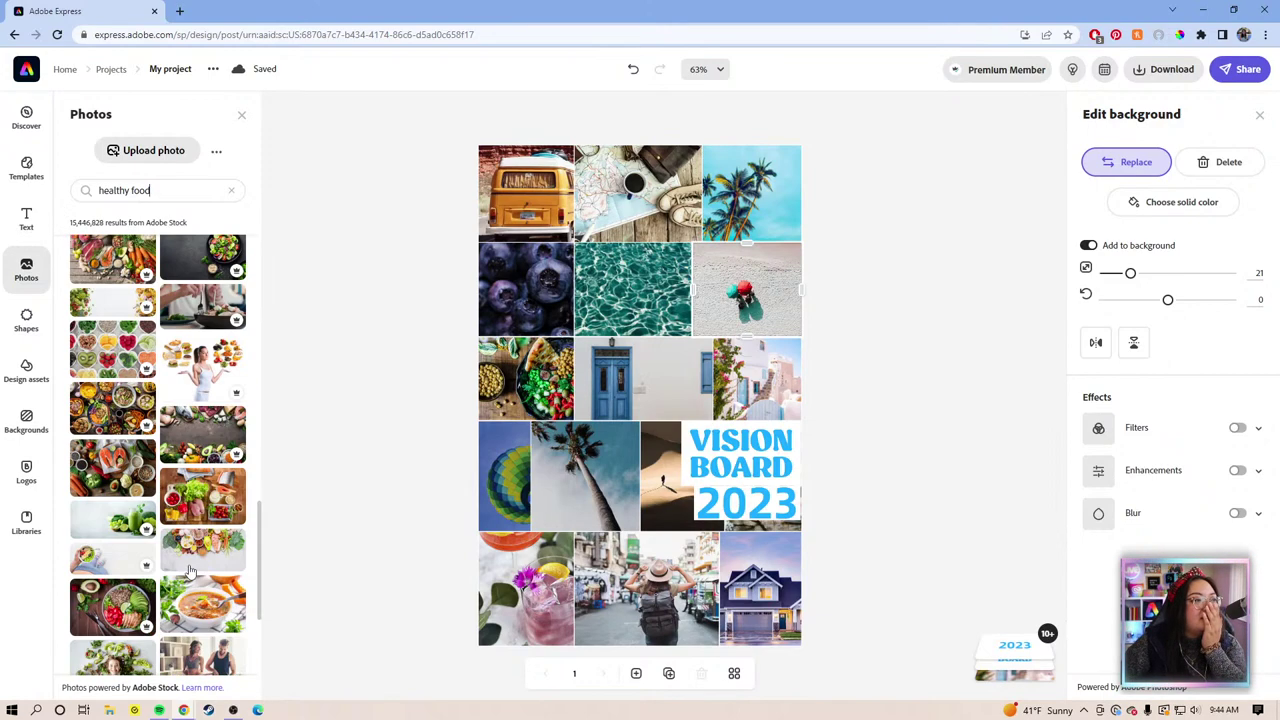
scroll(190, 570, down, 1)
scroll(190, 570, down, 1)
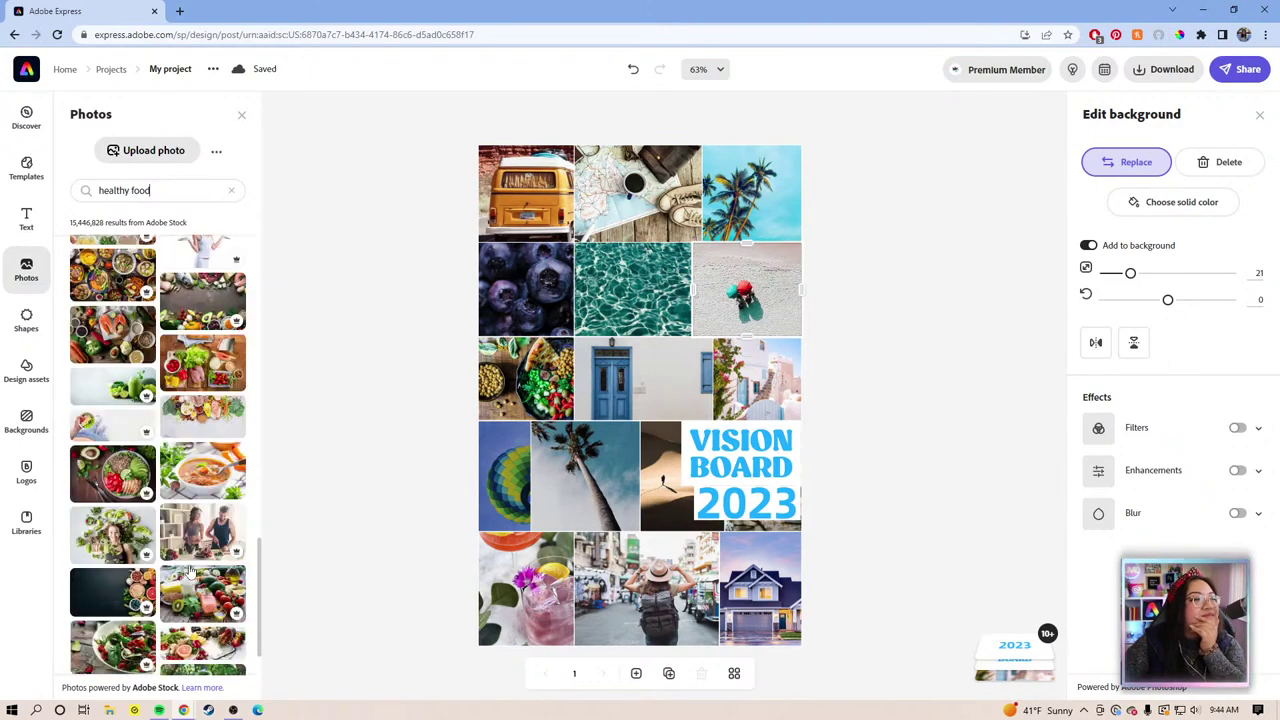
click(105, 487)
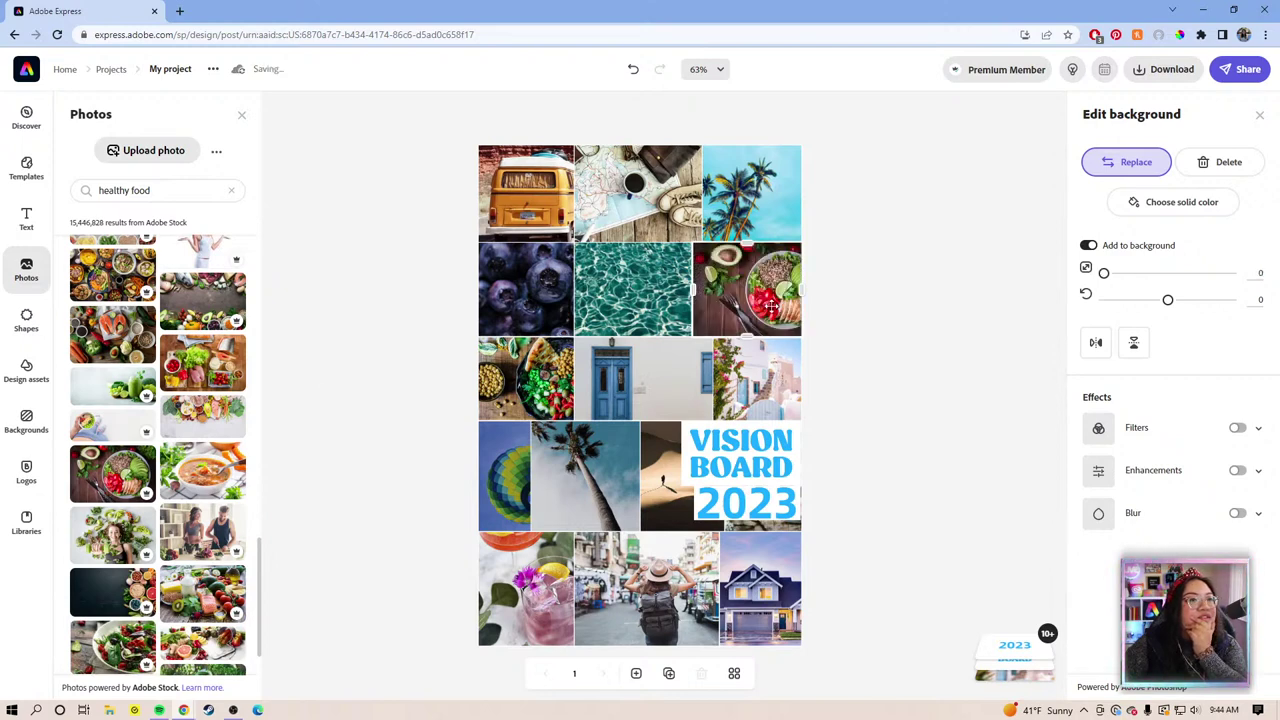
drag(757, 297, 743, 295)
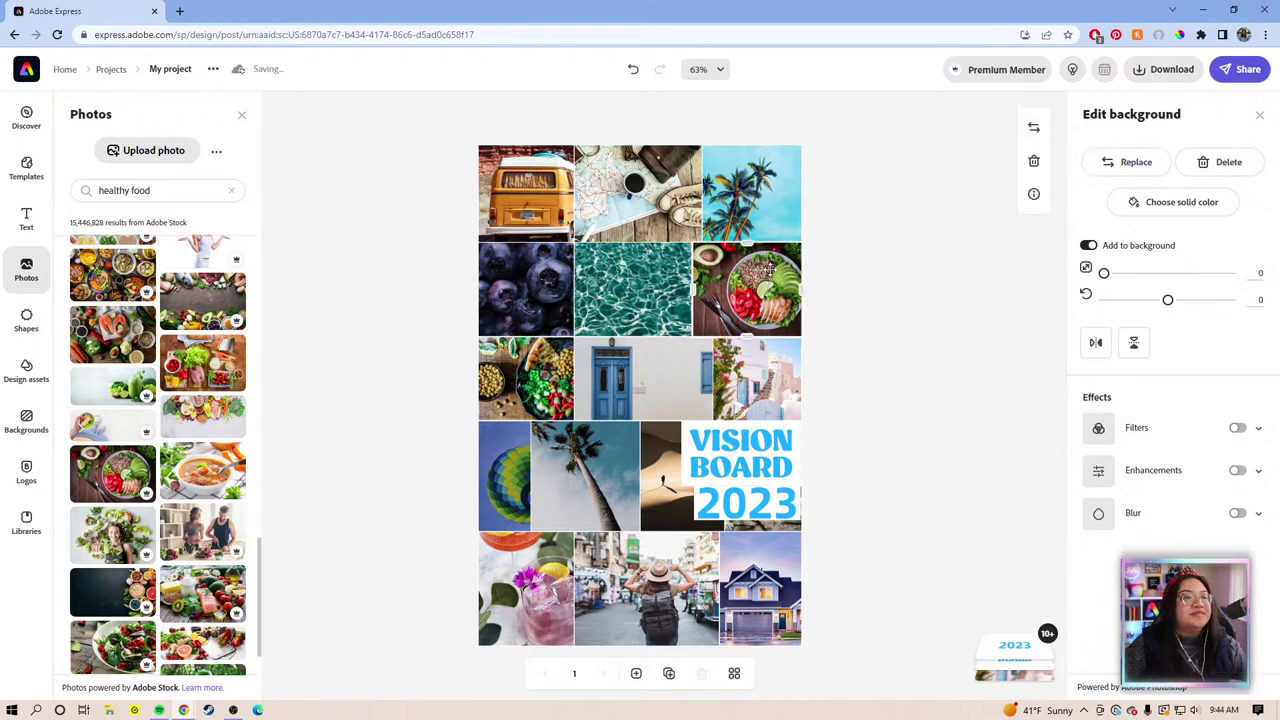
Choose the chickpea and vegetable bowl photo in the third row for replacement and search Adobe Stock for wellness.
drag(180, 191, 36, 192)
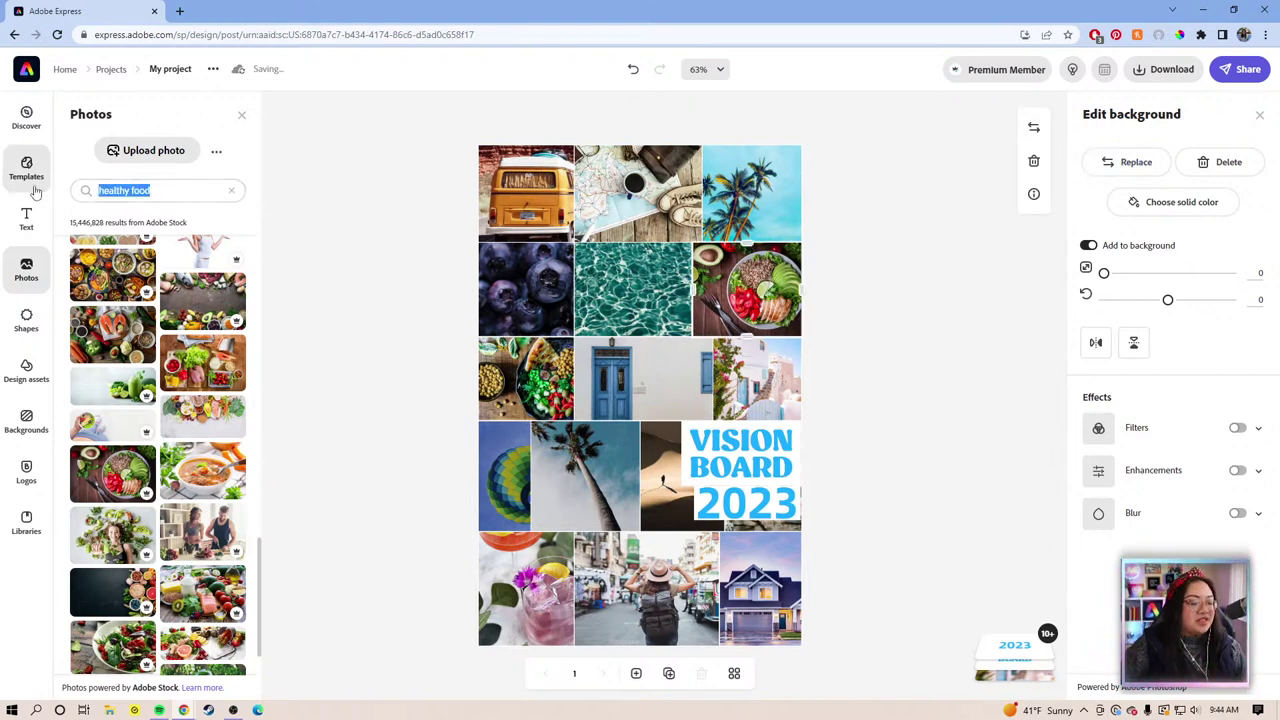
text(welln)
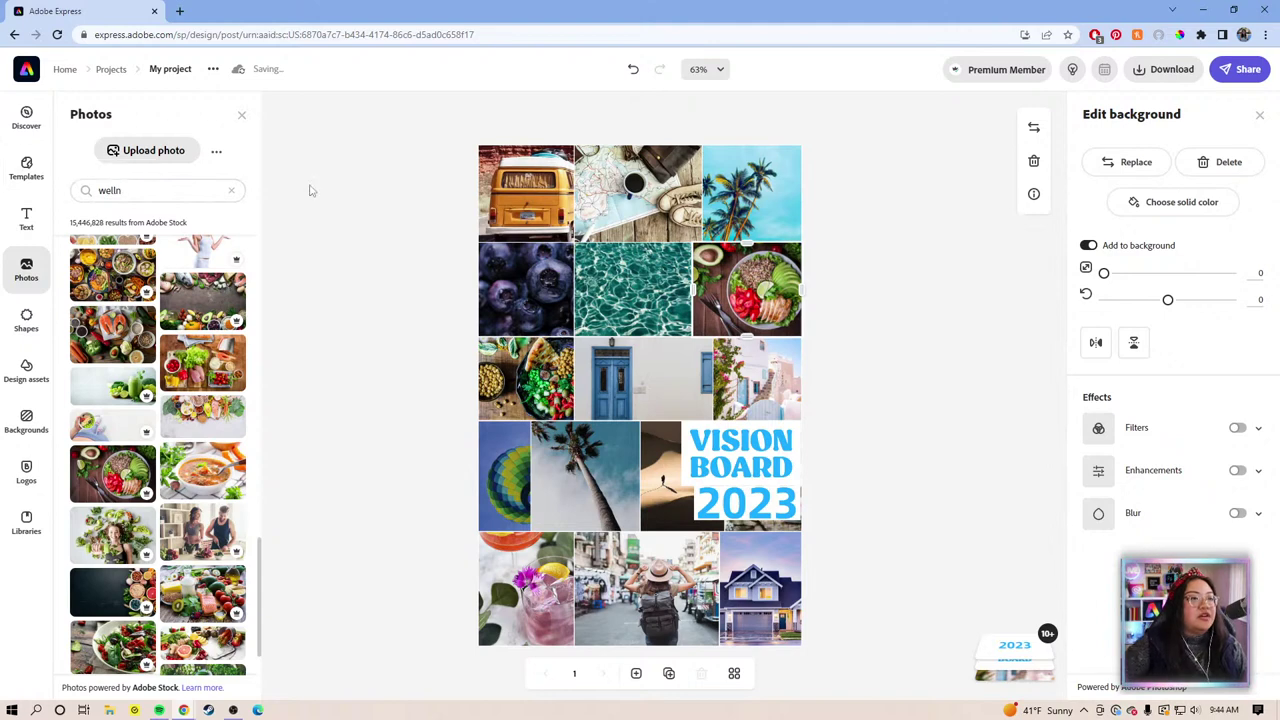
click(423, 343)
click(540, 346)
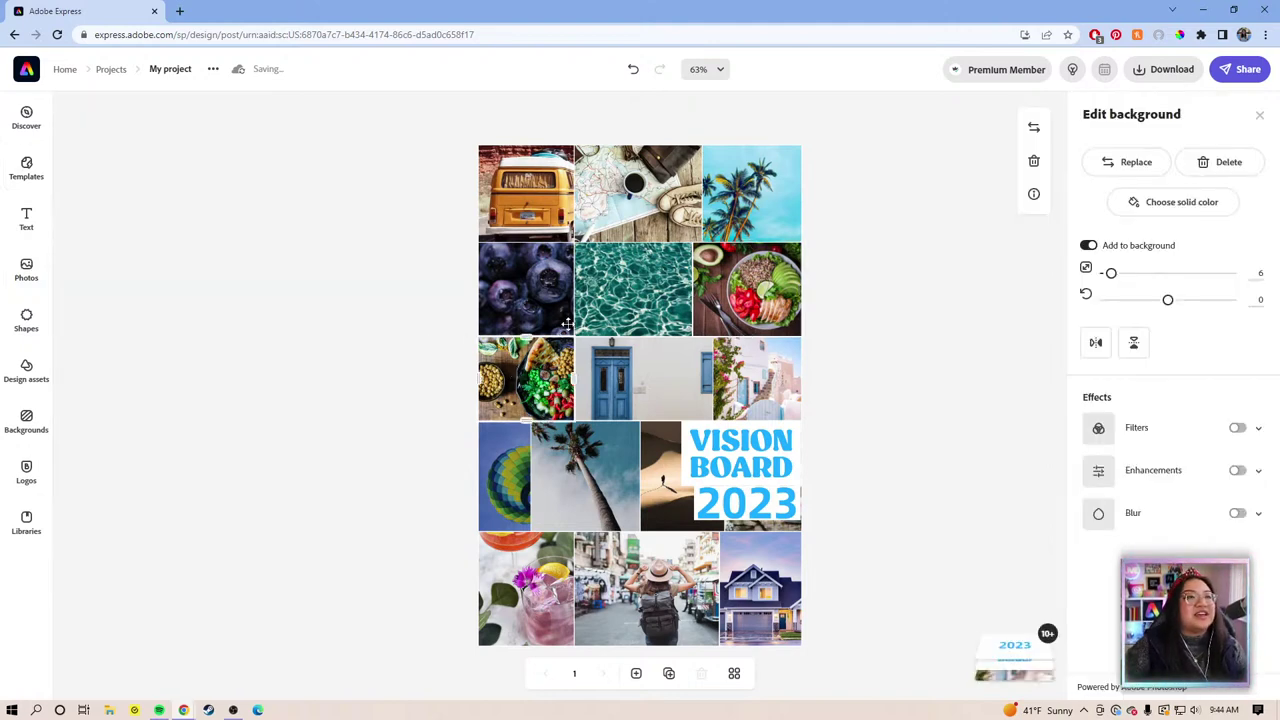
click(1128, 162)
click(157, 192)
text(wellness)
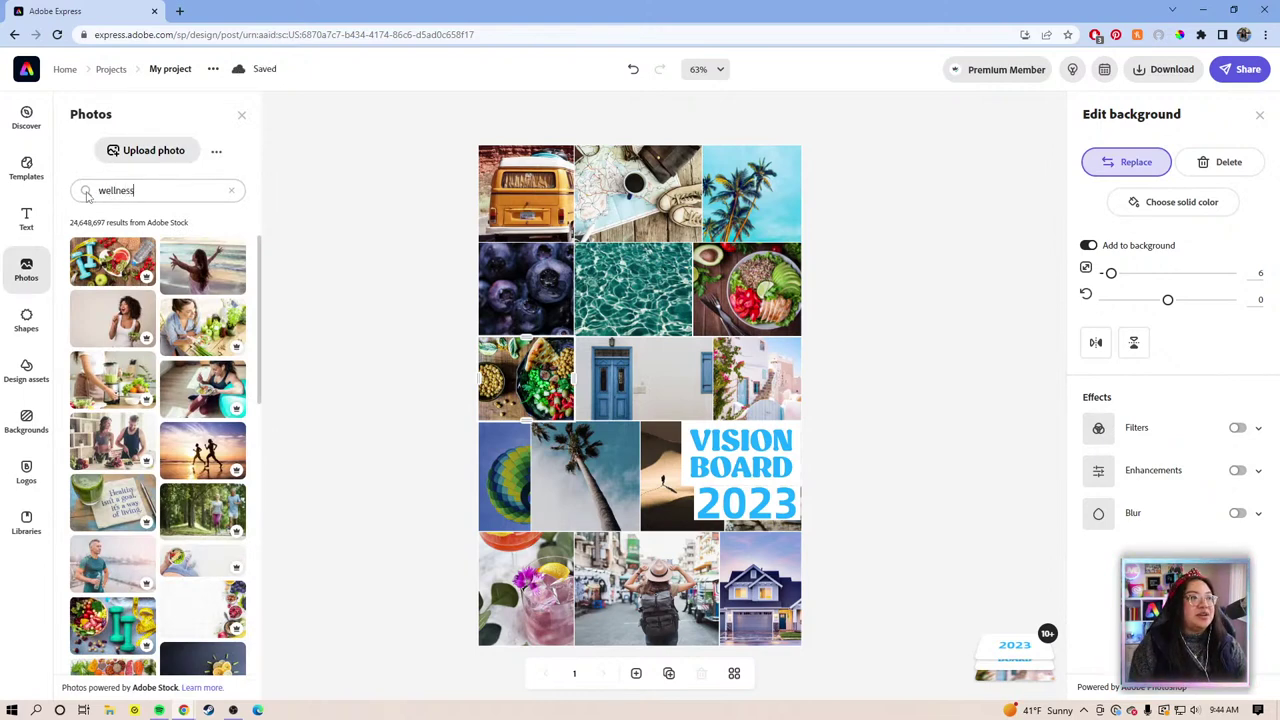
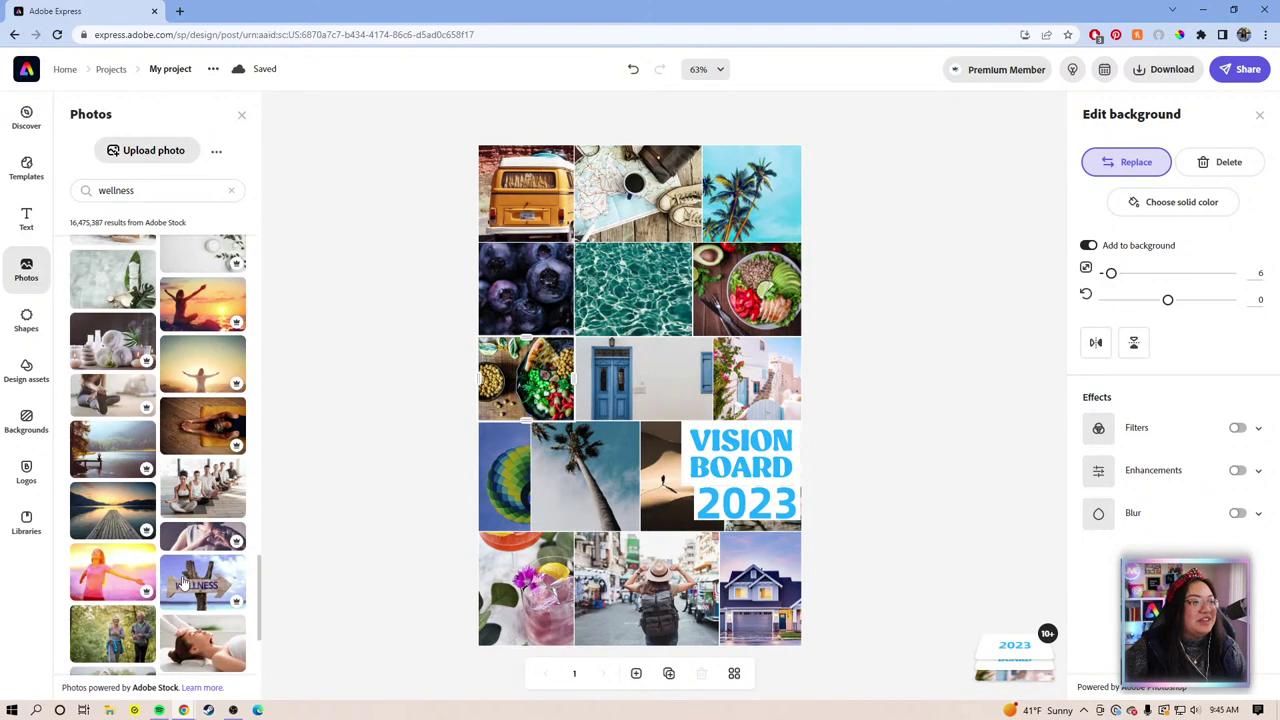
Replace the chickpea and vegetable bowl photo in the third row with the silhouette of a woman doing yoga against a pink sunset.
scroll(180, 583, down, 5)
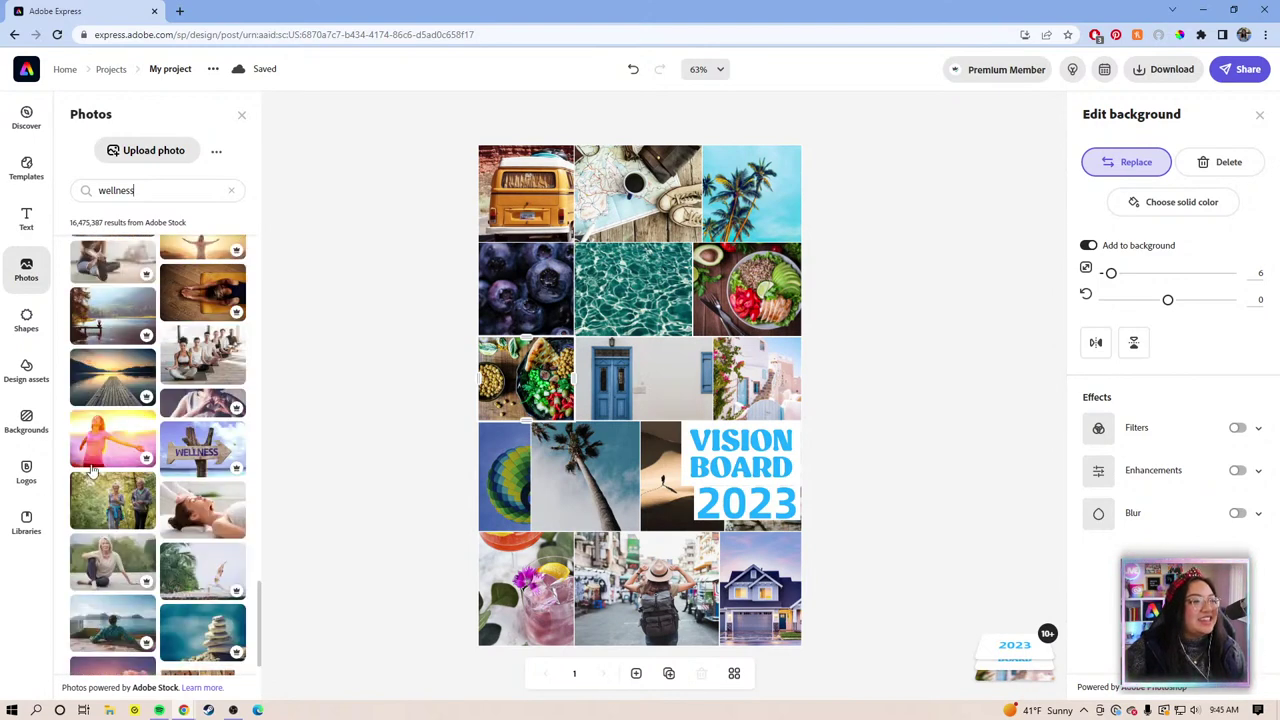
scroll(100, 500, down, 5)
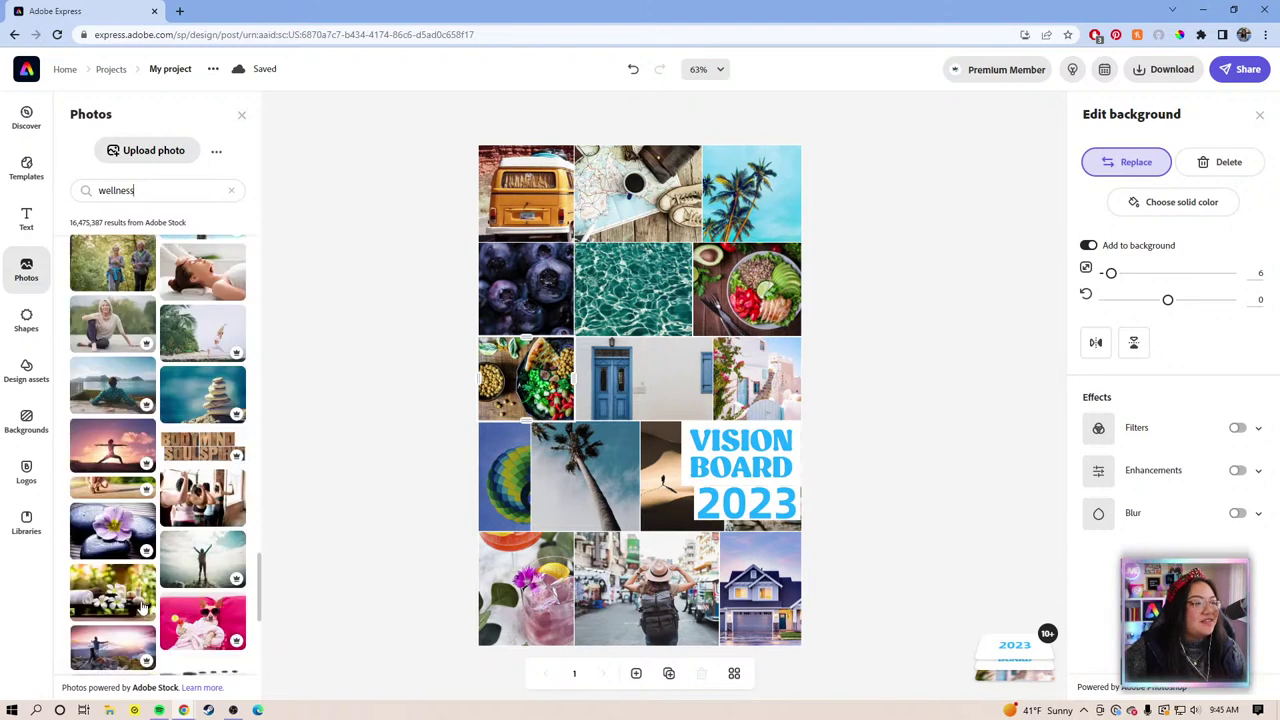
scroll(141, 605, down, 2)
scroll(141, 605, up, 2)
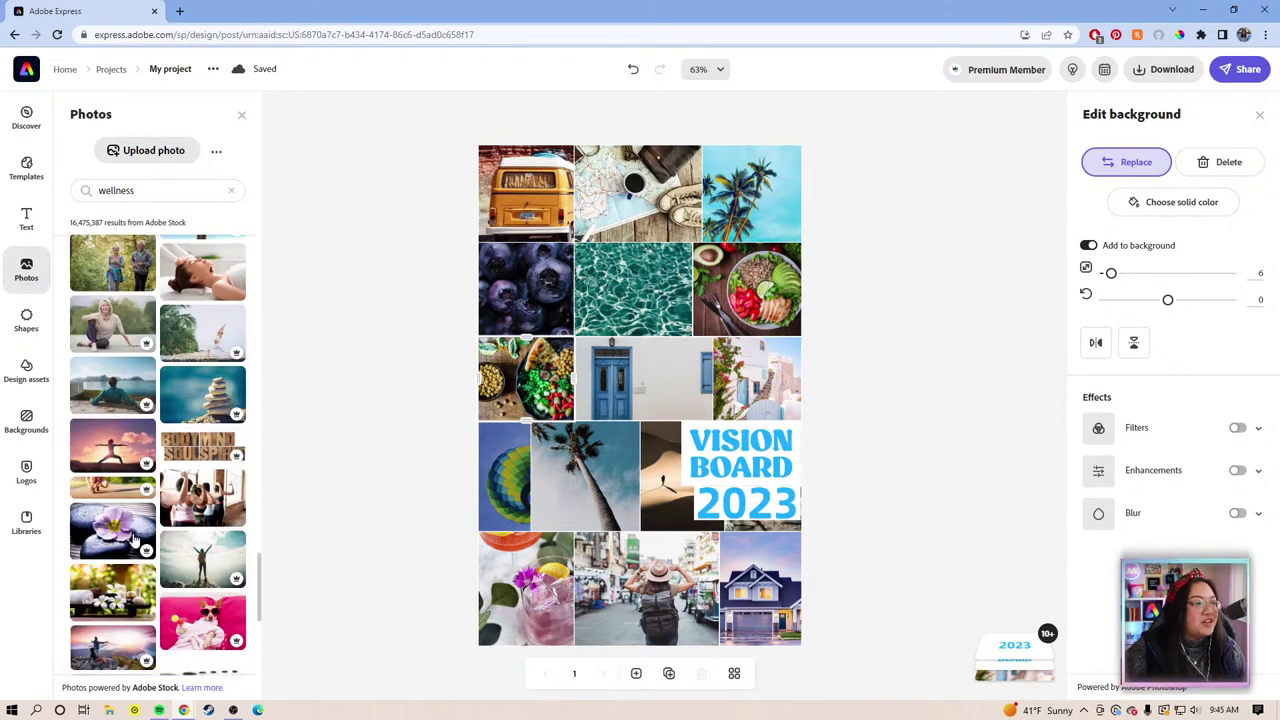
click(118, 452)
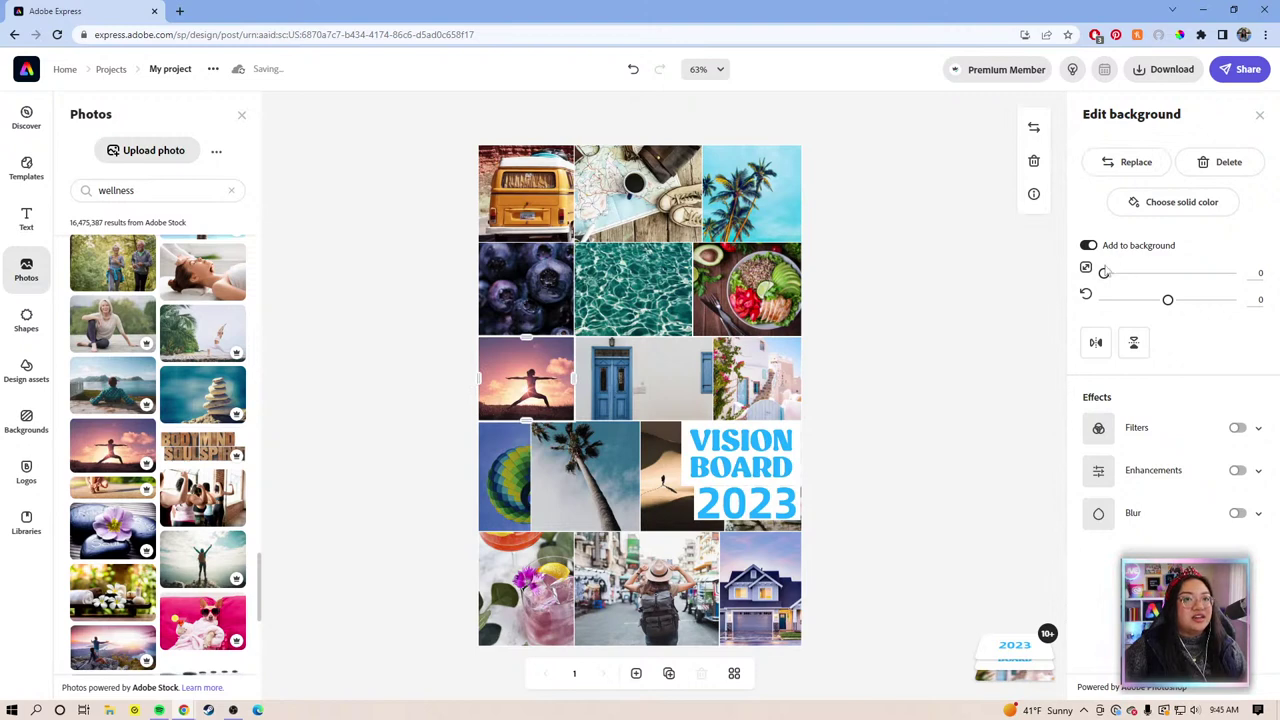
Set the yoga photo's scale to 3 and shift the photo within its cell.
drag(1104, 273, 1108, 273)
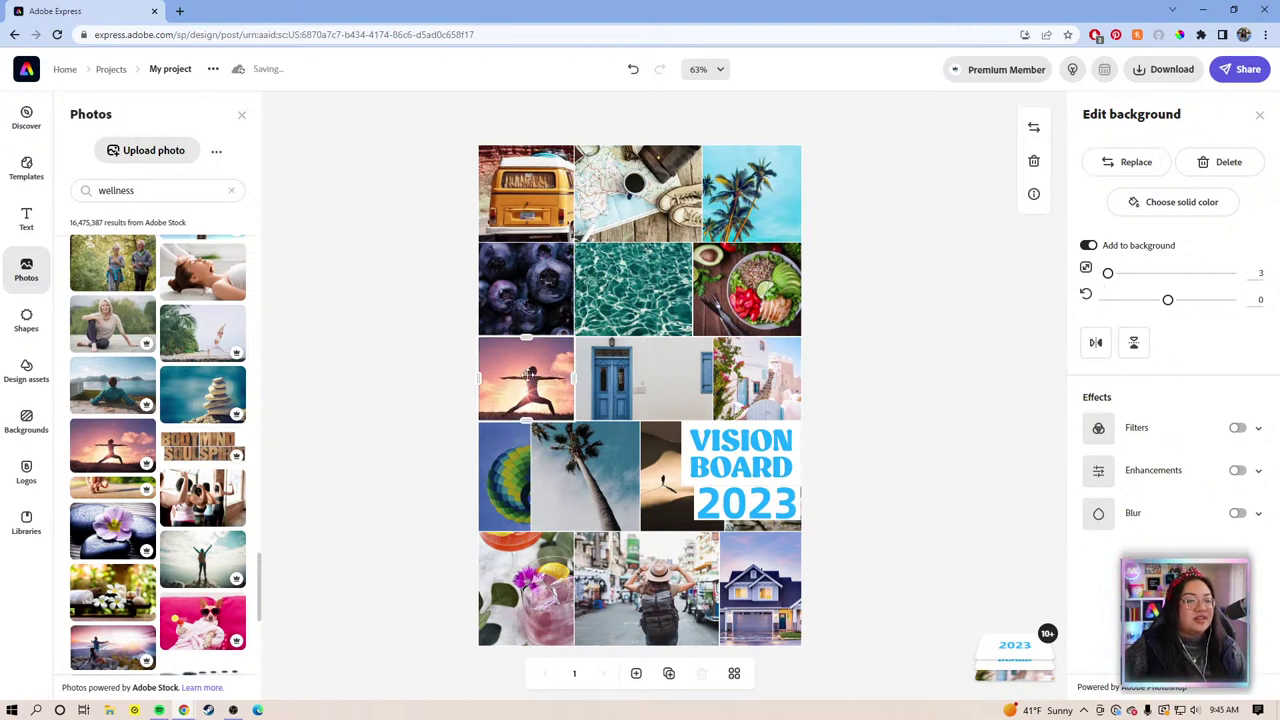
drag(528, 376, 528, 366)
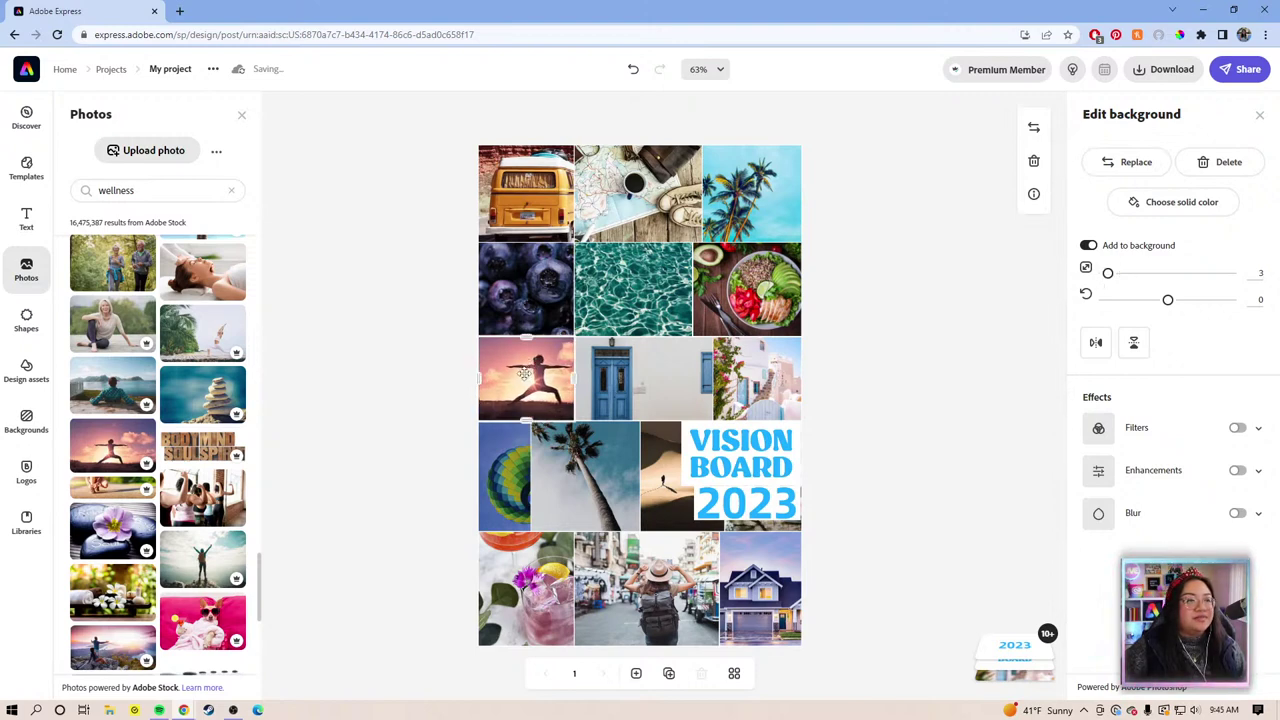
scroll(518, 373, up, 5)
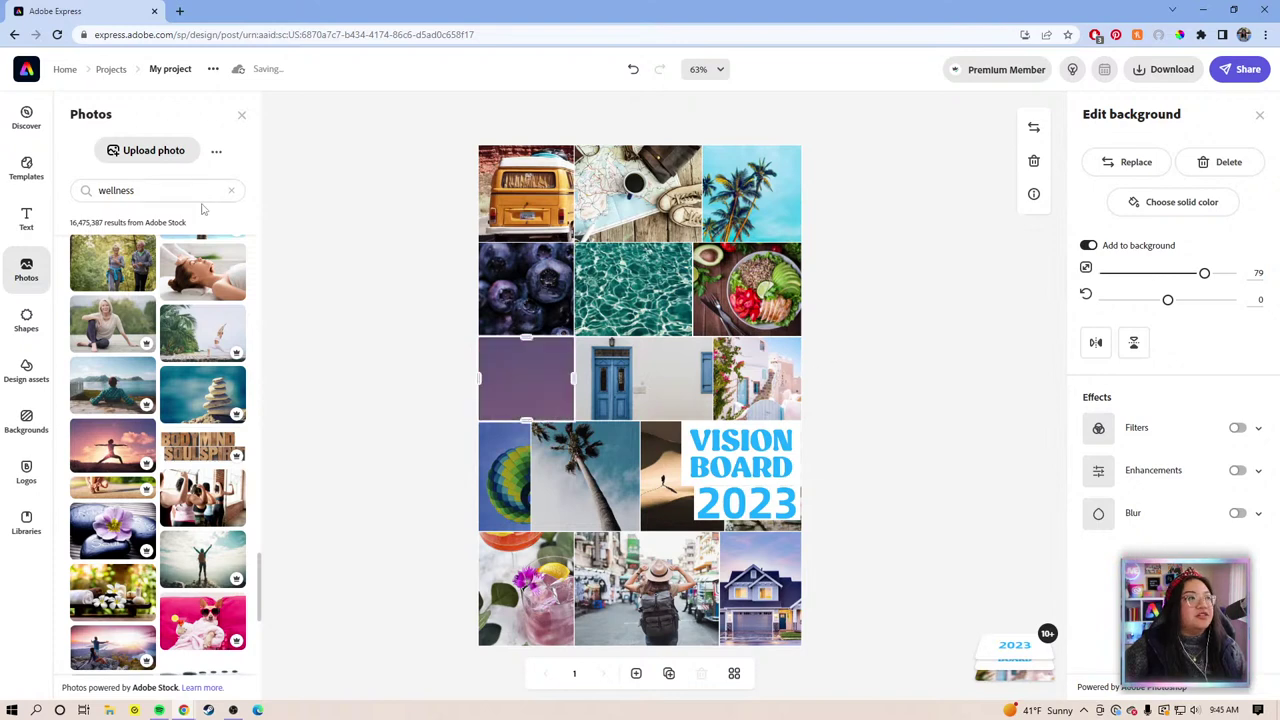
click(829, 361)
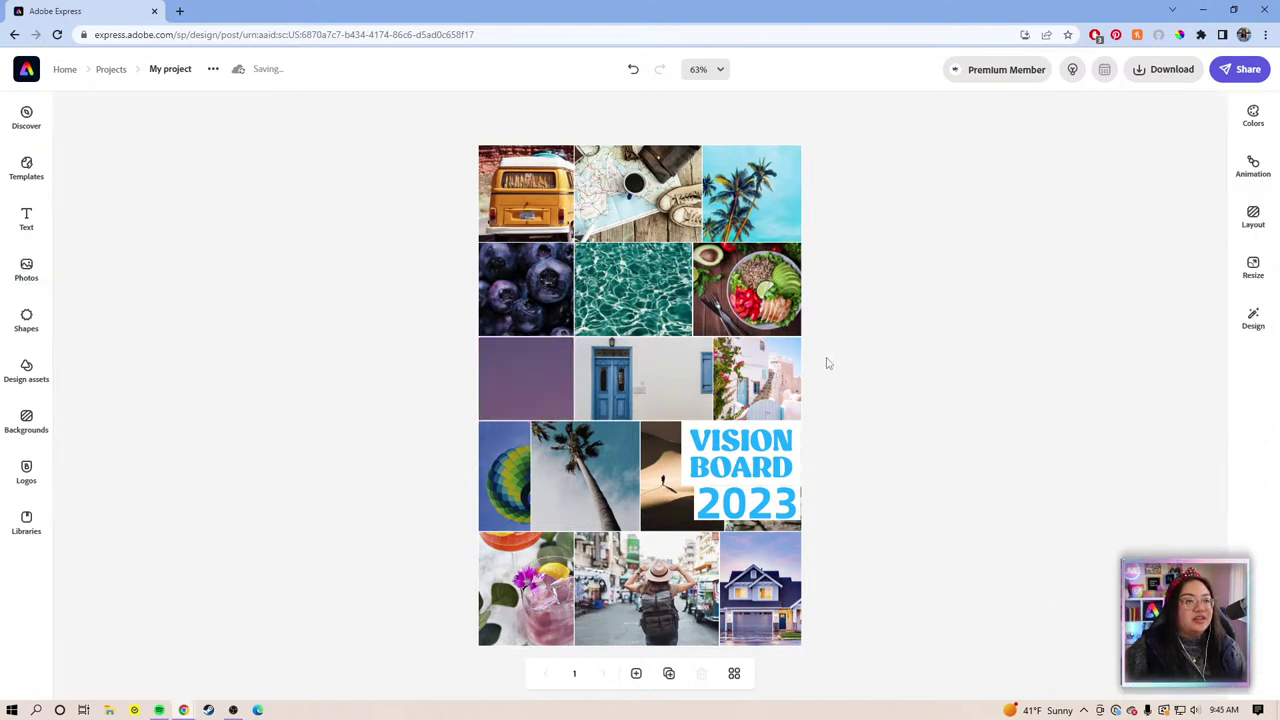
Search Adobe Stock for journaling, replace the bottom-row house photo with the hands writing in a notebook, and widen its cell slightly.
click(1122, 163)
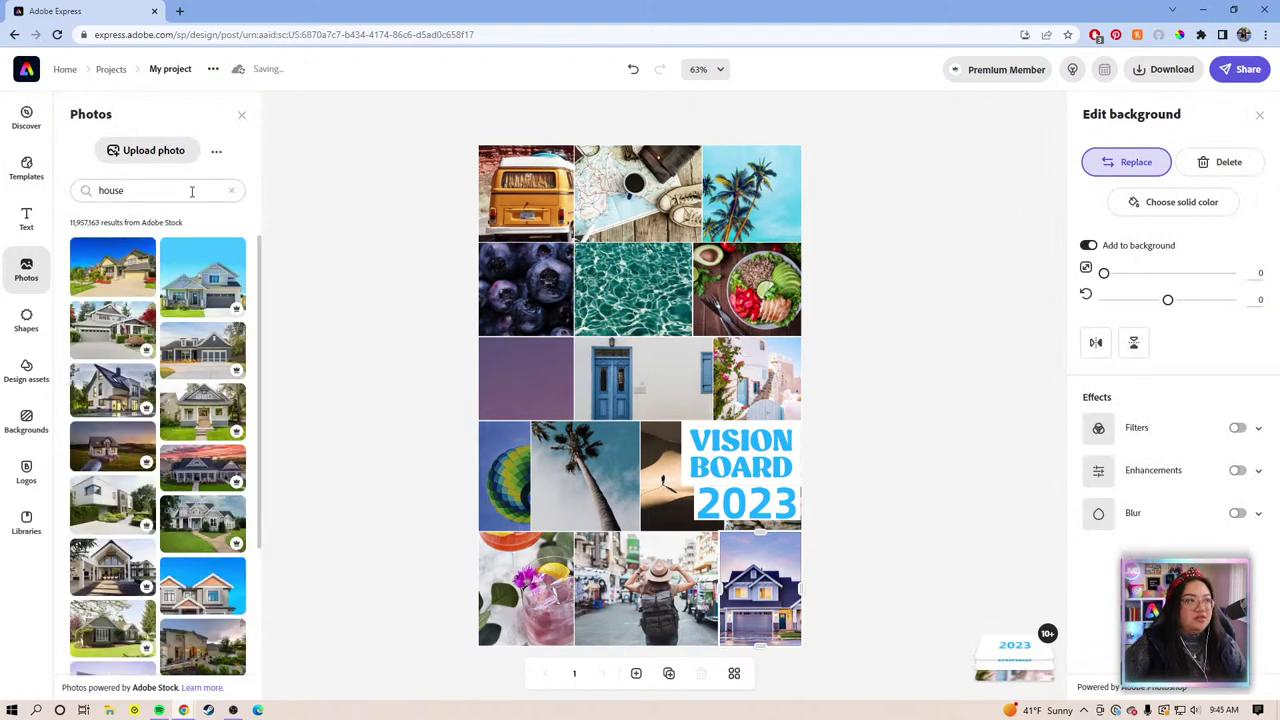
click(145, 192)
drag(145, 192, 88, 194)
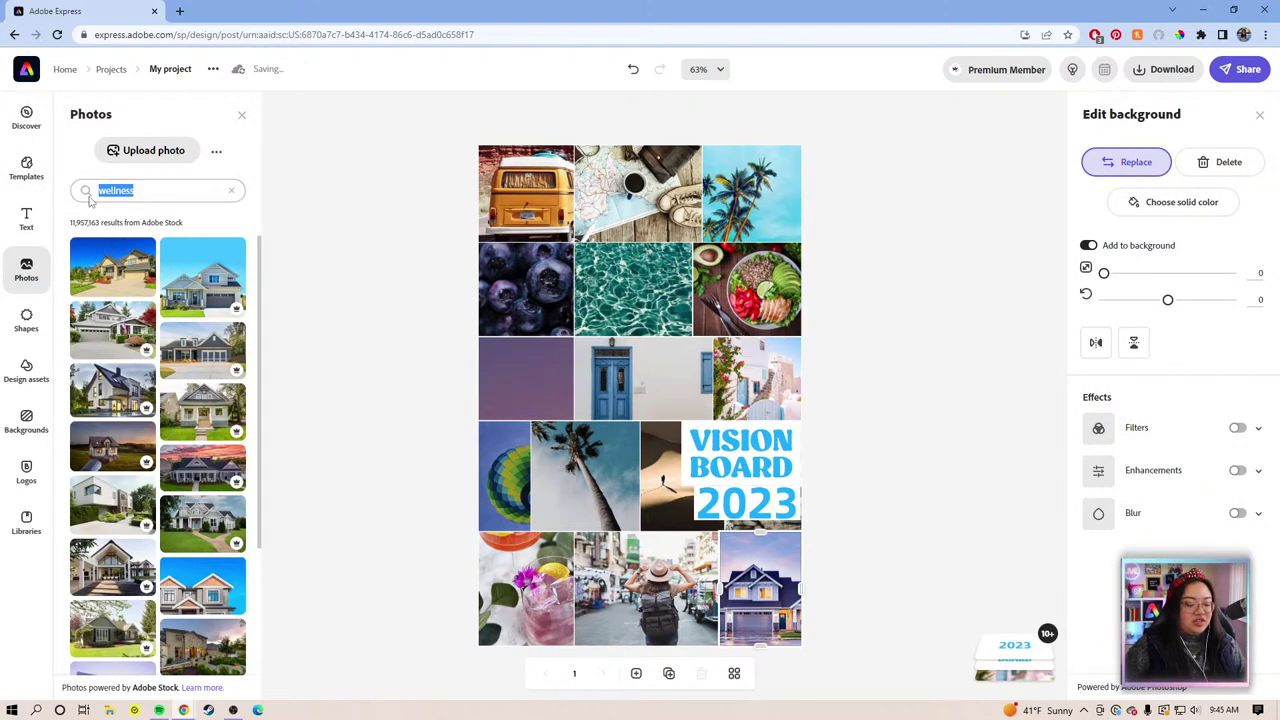
text(journaling)
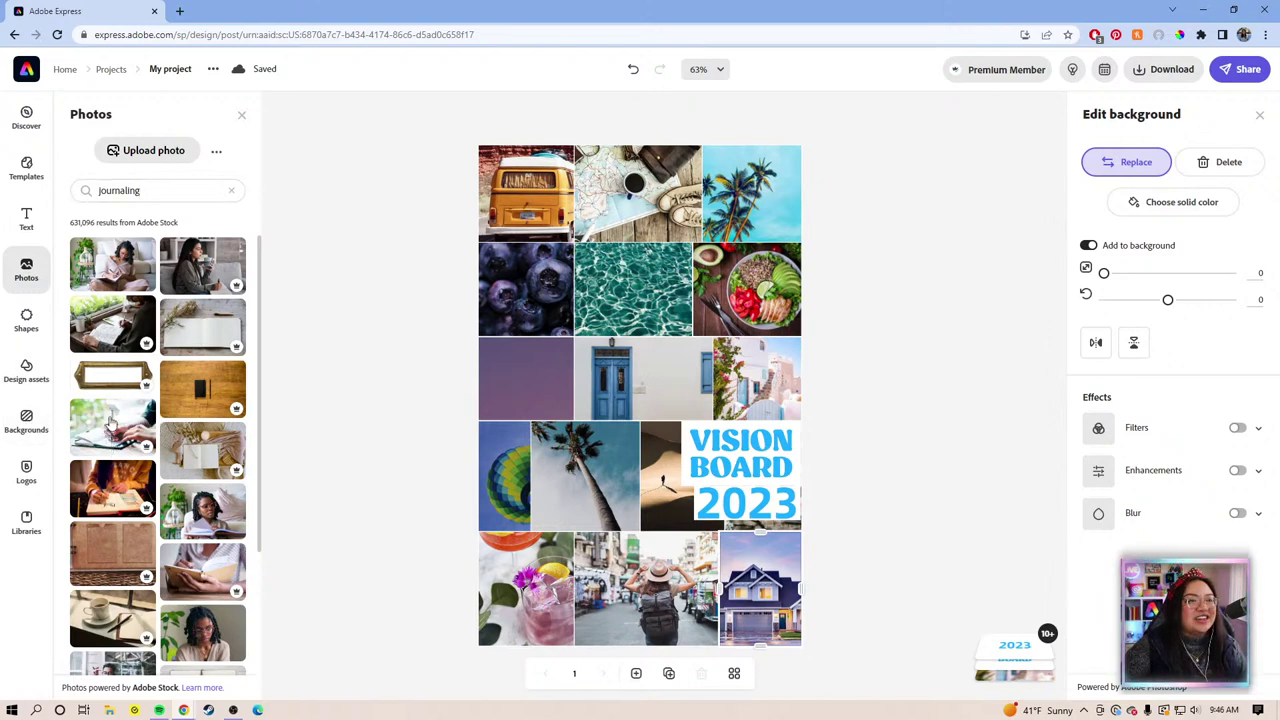
click(111, 423)
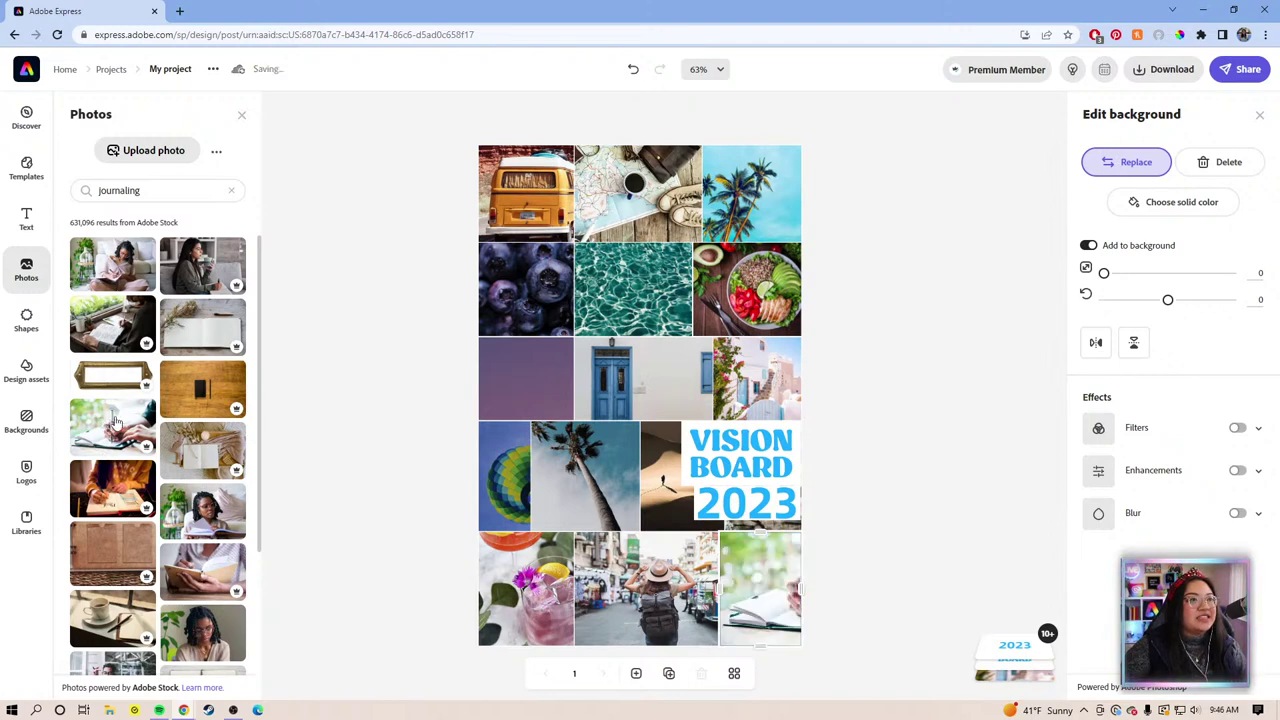
drag(115, 423, 744, 569)
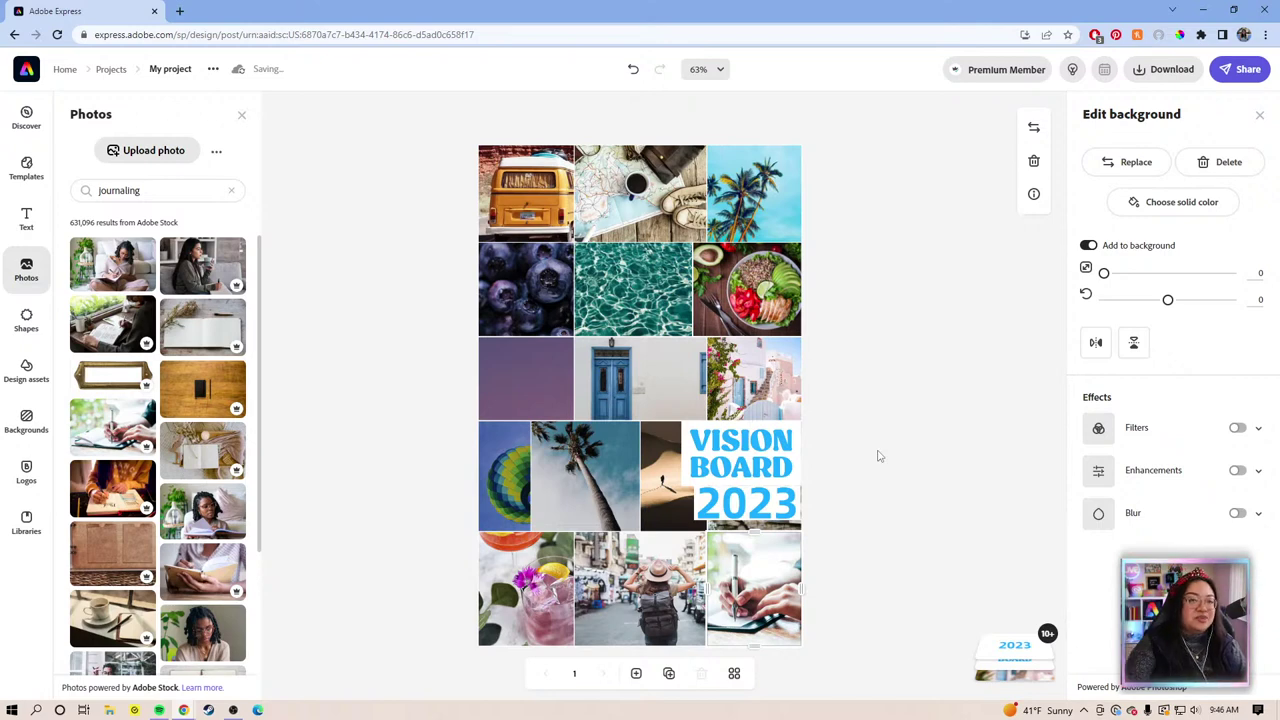
scroll(125, 467, down, 3)
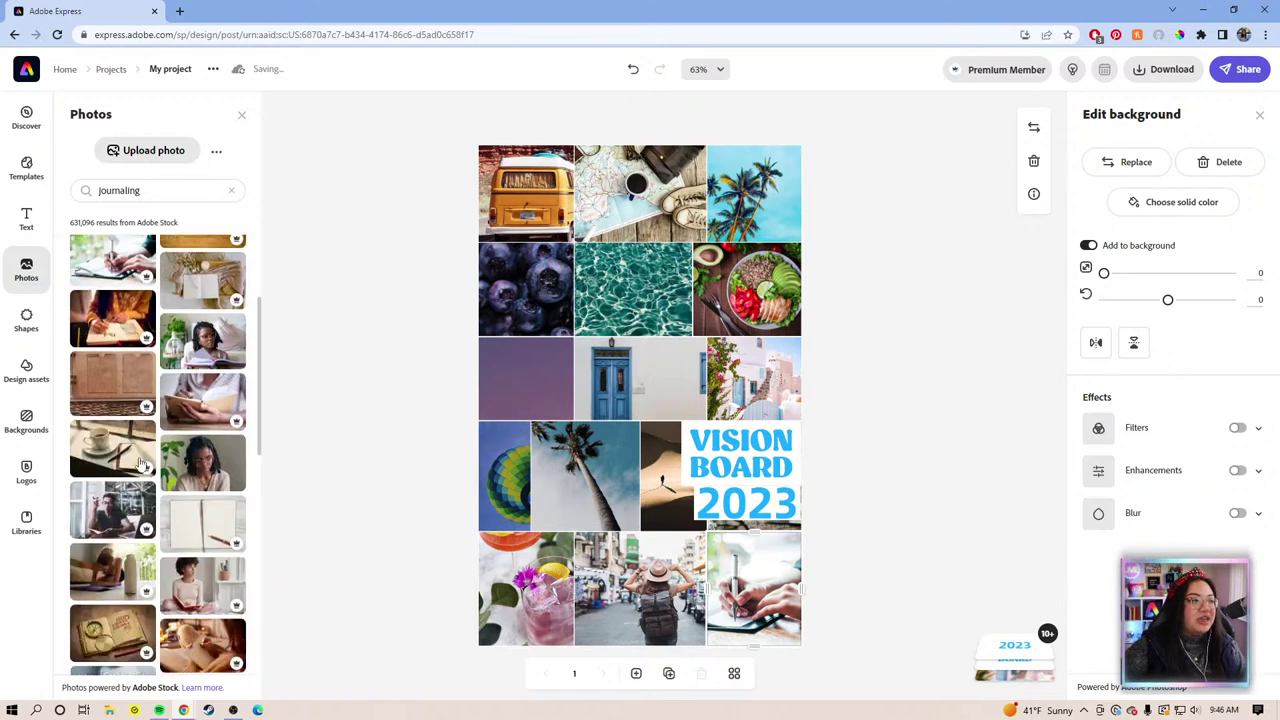
scroll(143, 474, down, 4)
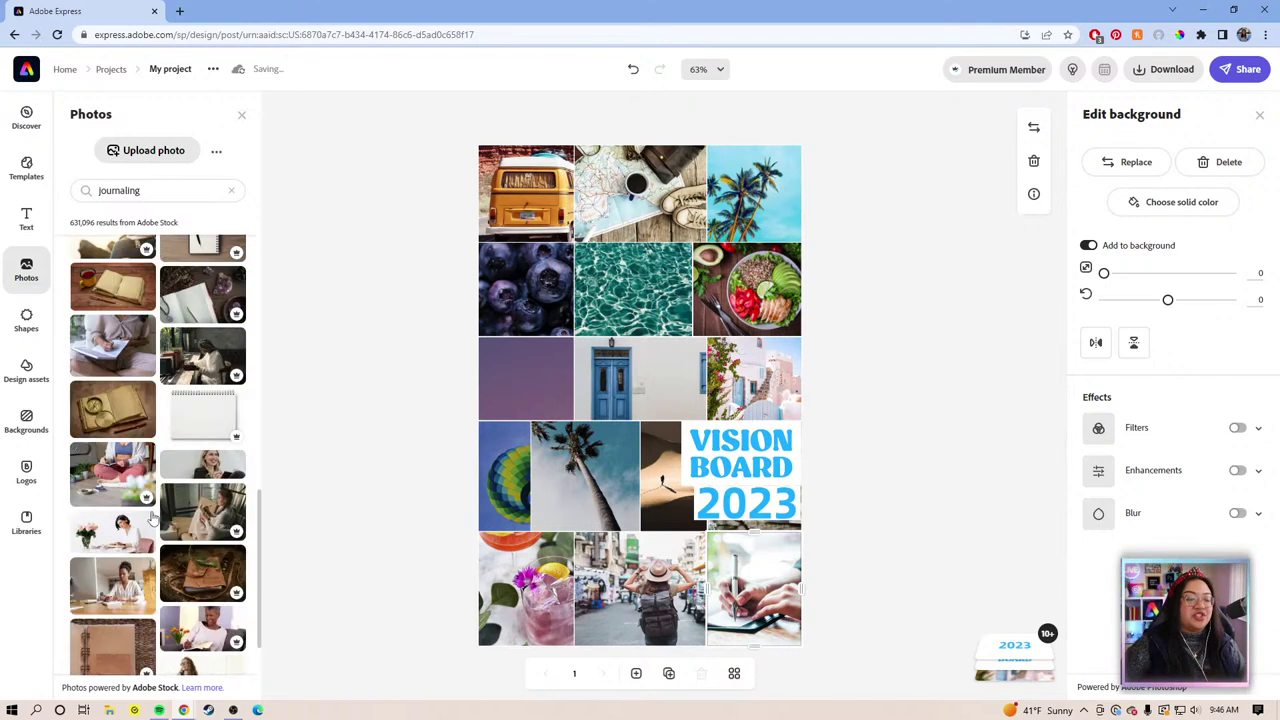
scroll(153, 520, down, 1)
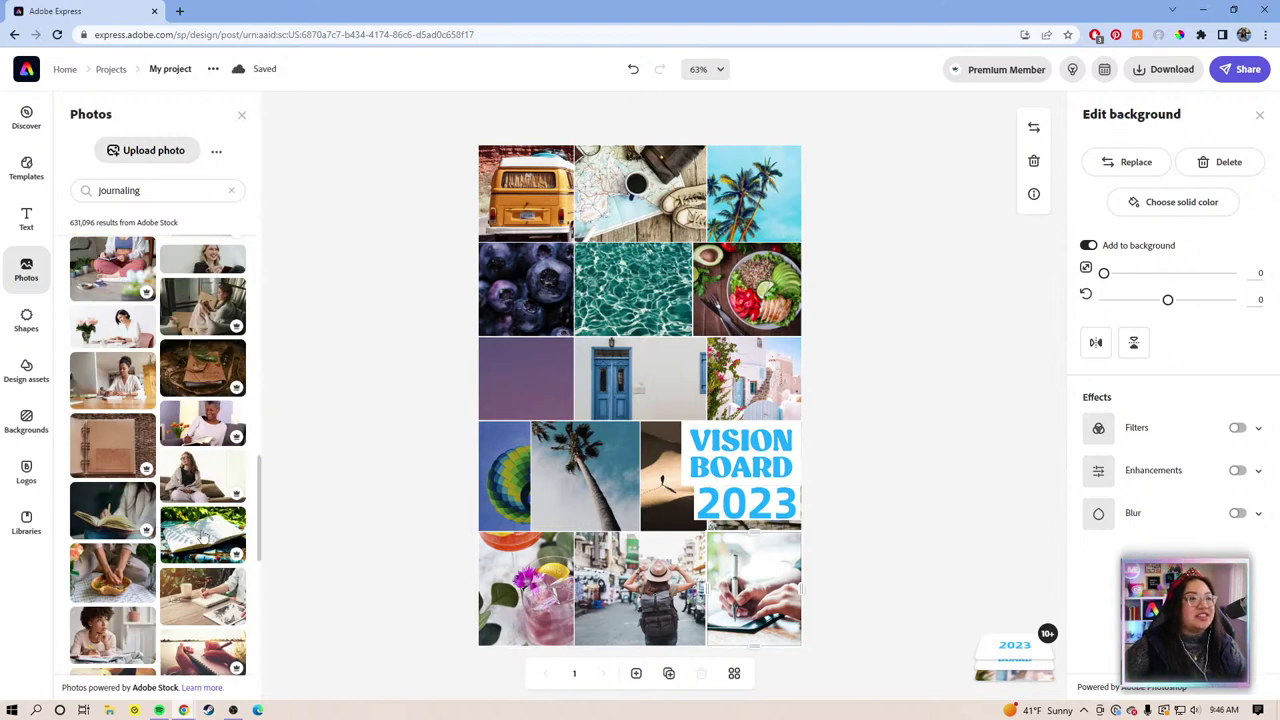
Reduce the scale of the third-row yoga photo to 0 so the figure fits its cell.
click(518, 389)
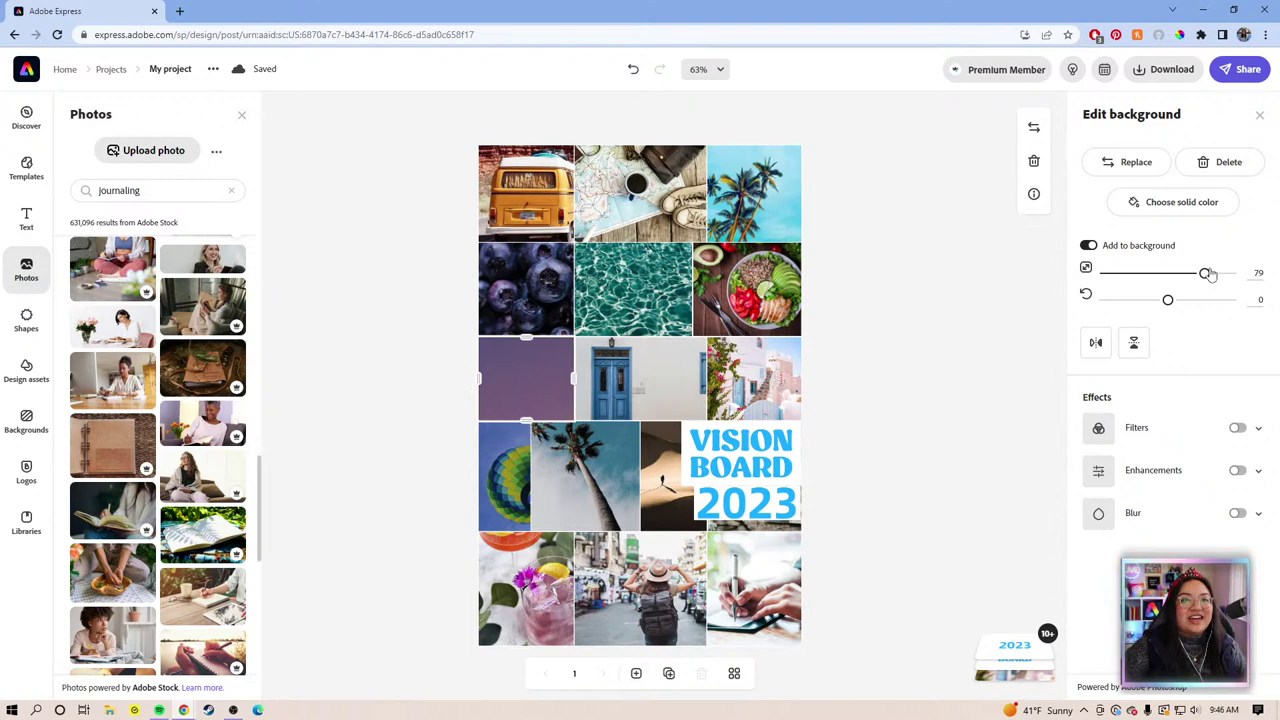
drag(1133, 275, 1086, 275)
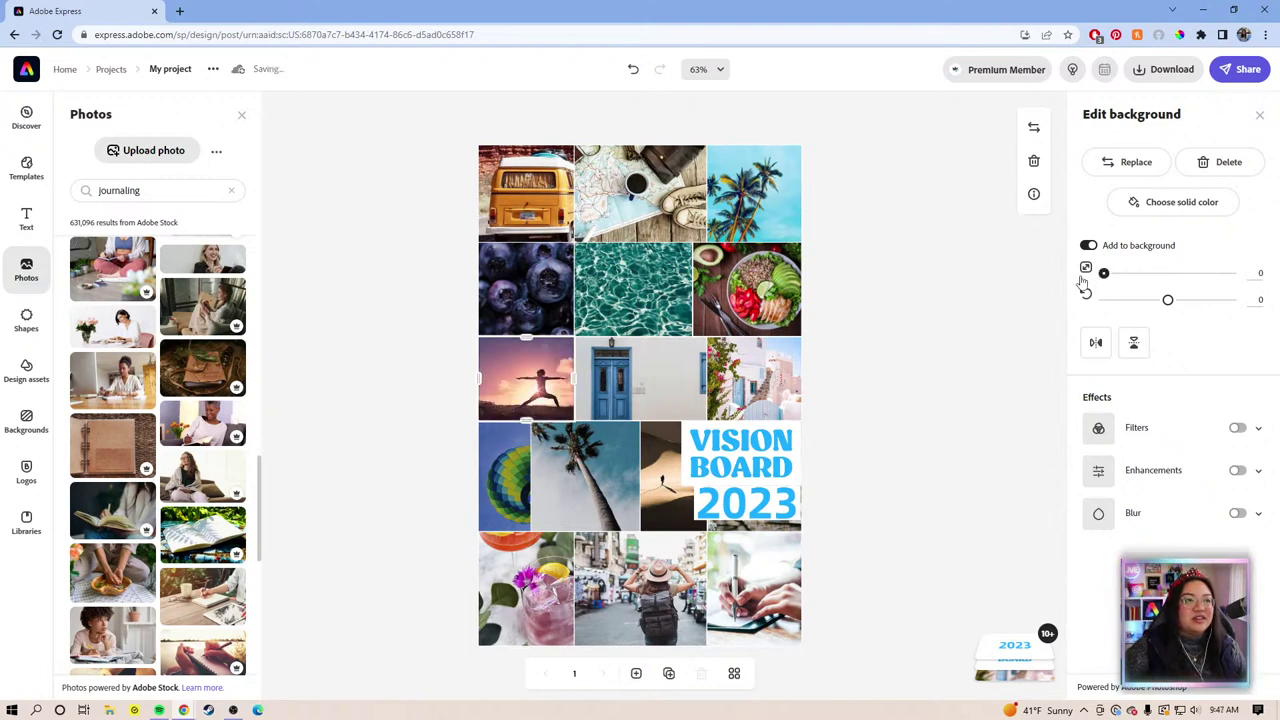
click(863, 314)
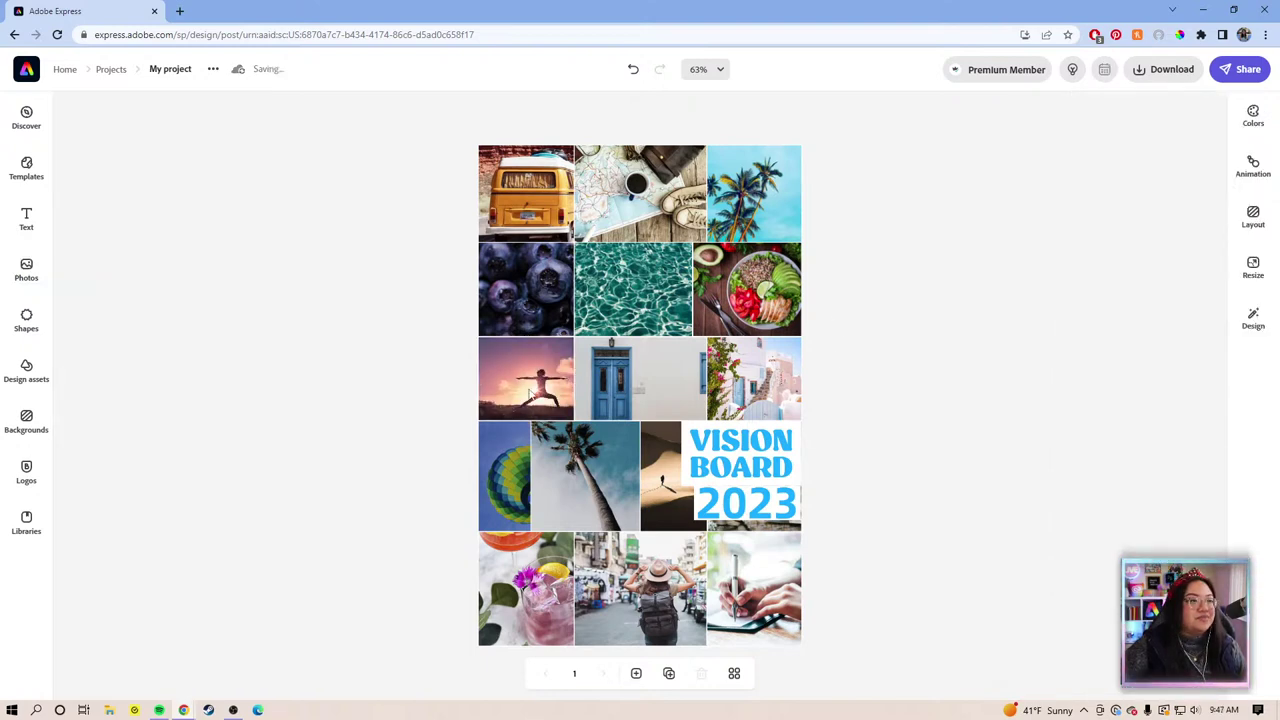
click(548, 376)
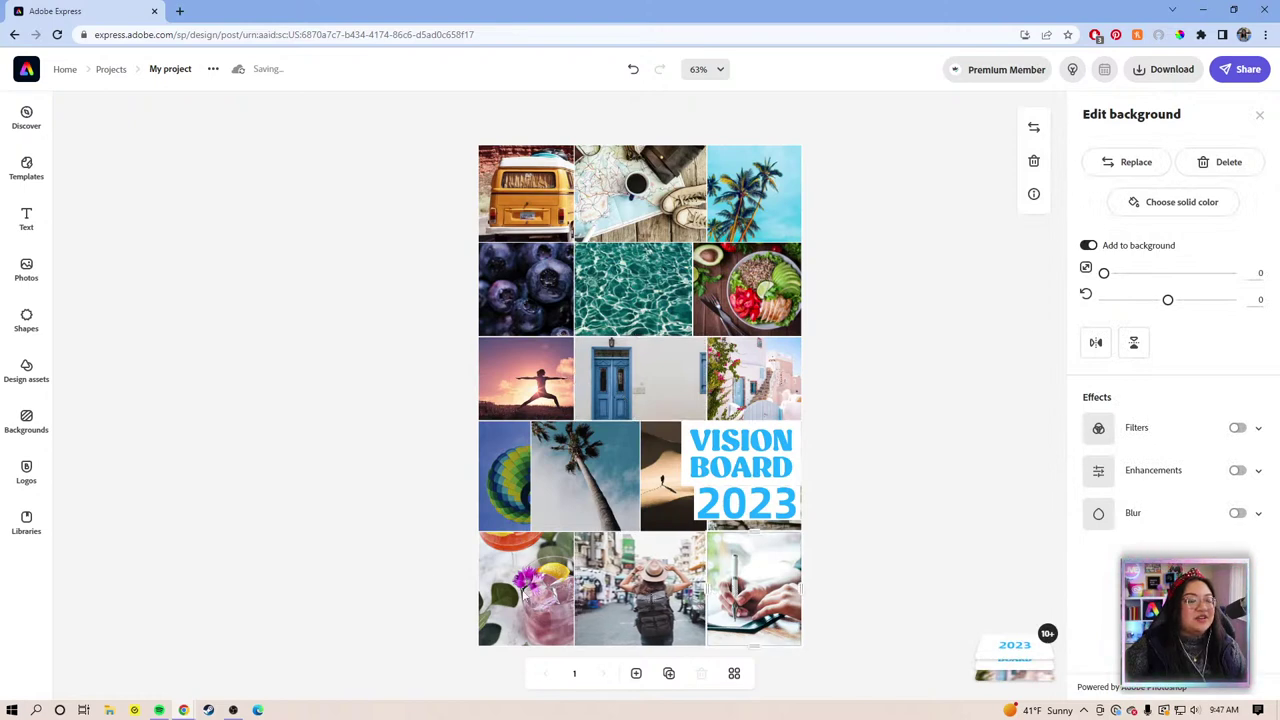
click(46, 292)
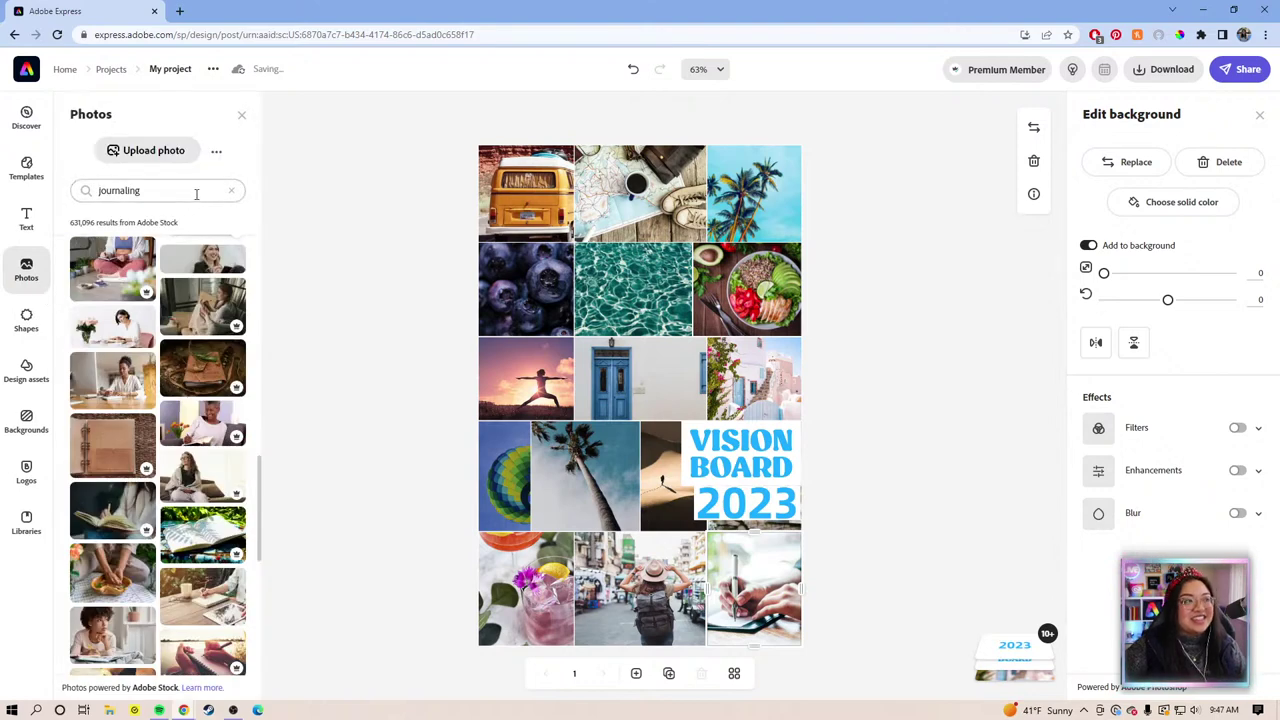
click(231, 190)
click(372, 534)
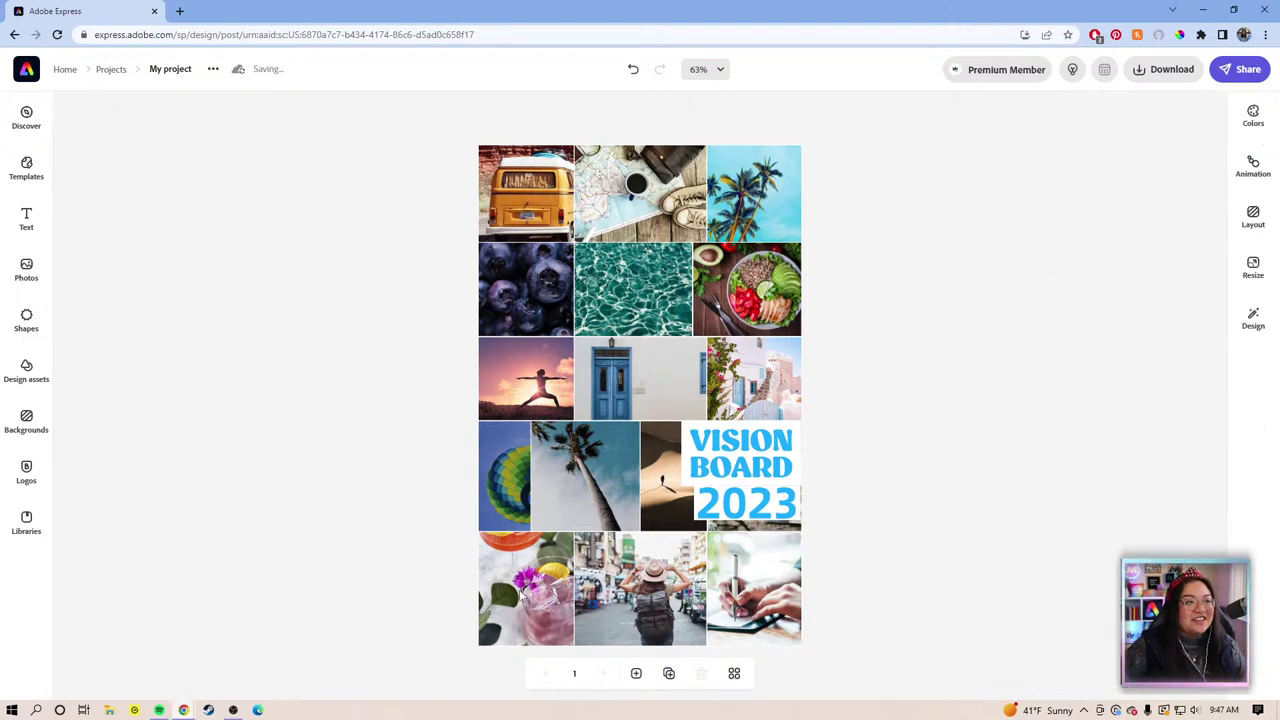
click(520, 590)
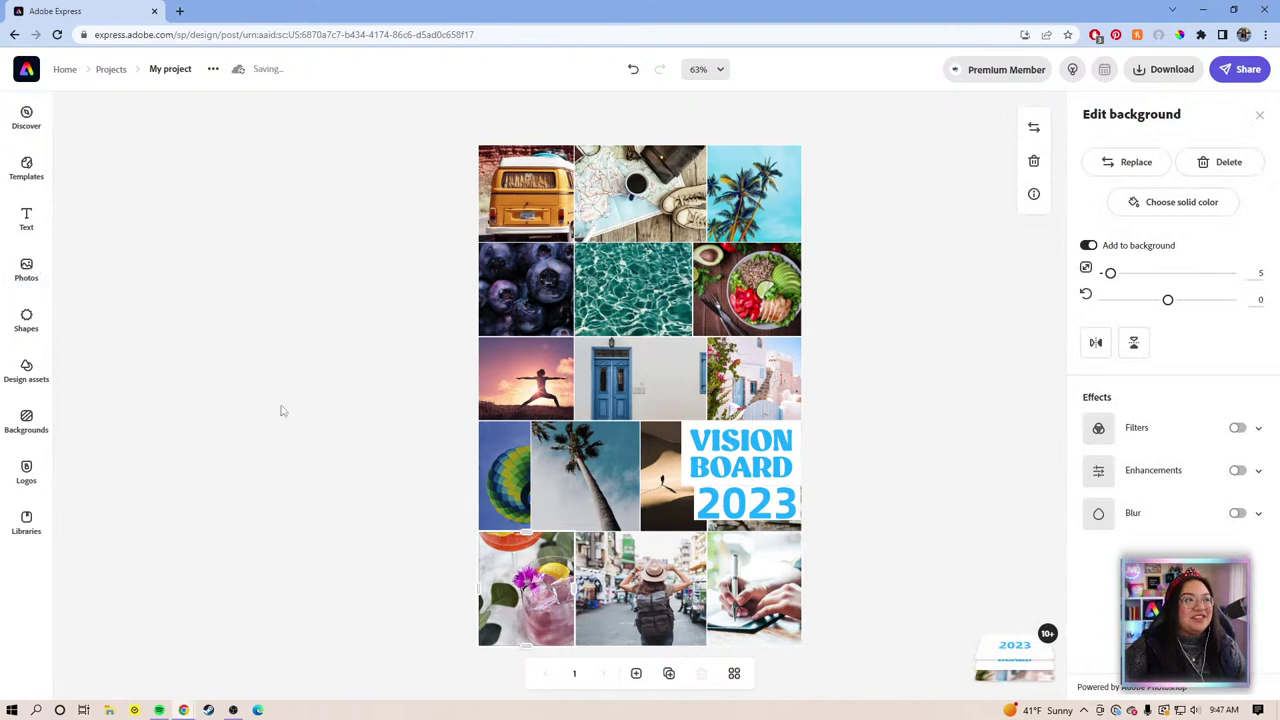
click(32, 318)
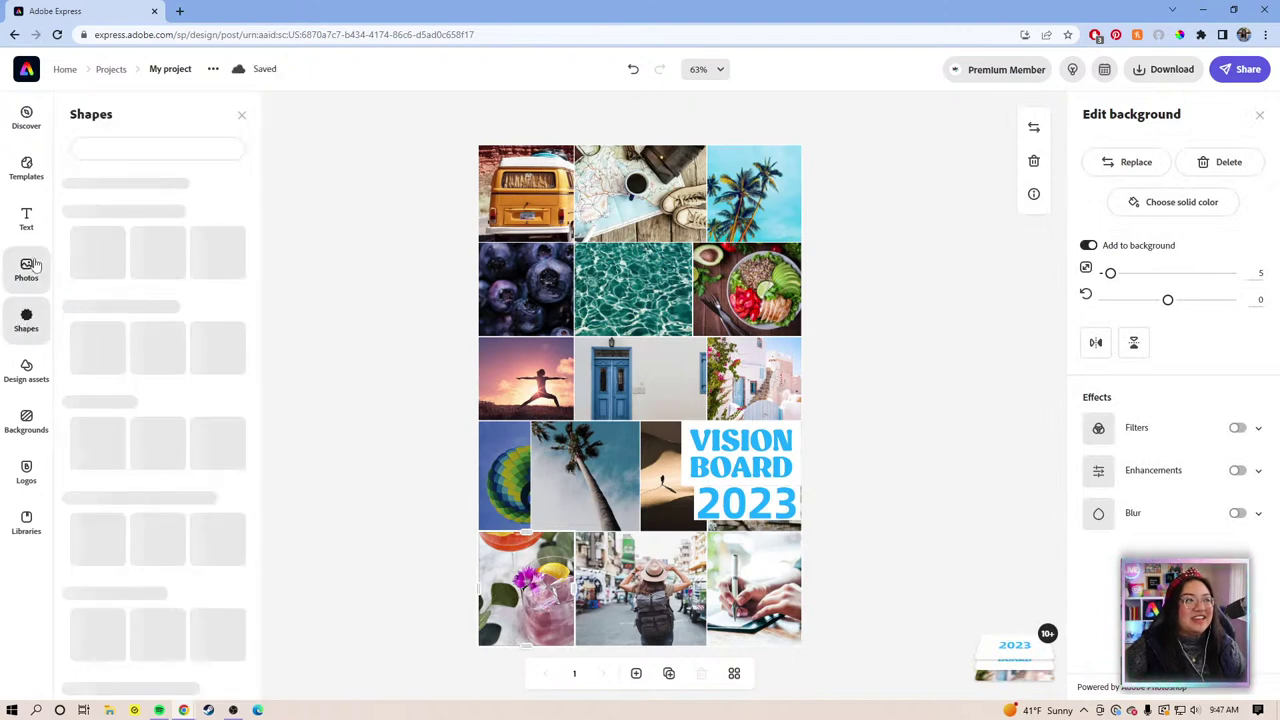
click(32, 265)
click(318, 427)
Choose the pink drink photo in the bottom row for replacement and search Adobe Stock for content creation.
click(522, 634)
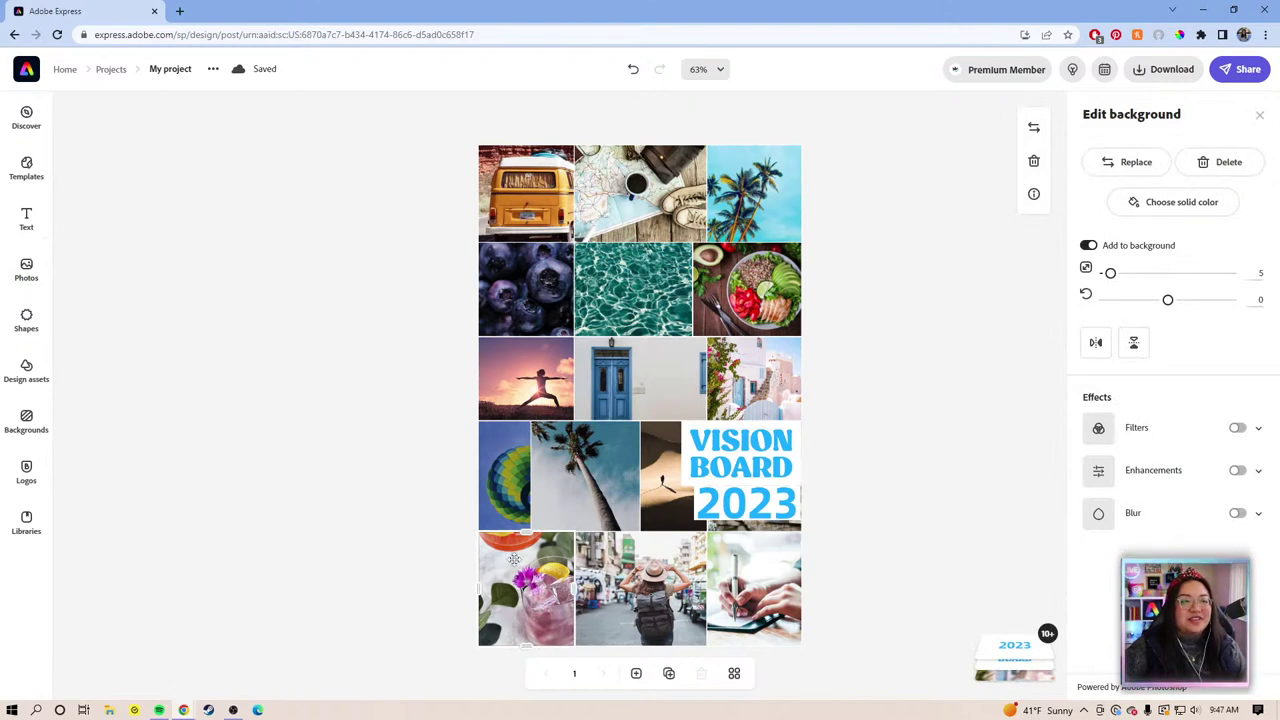
click(1130, 162)
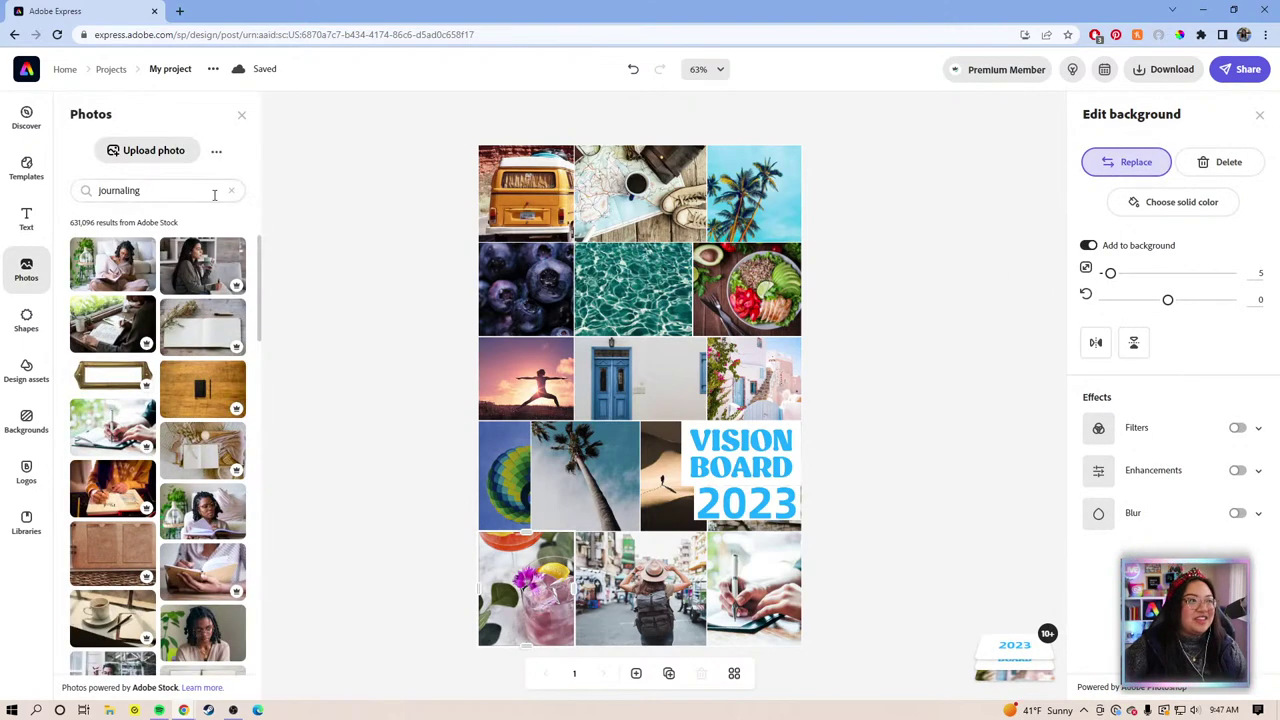
click(231, 191)
text(drinks)
key(Return)
click(232, 193)
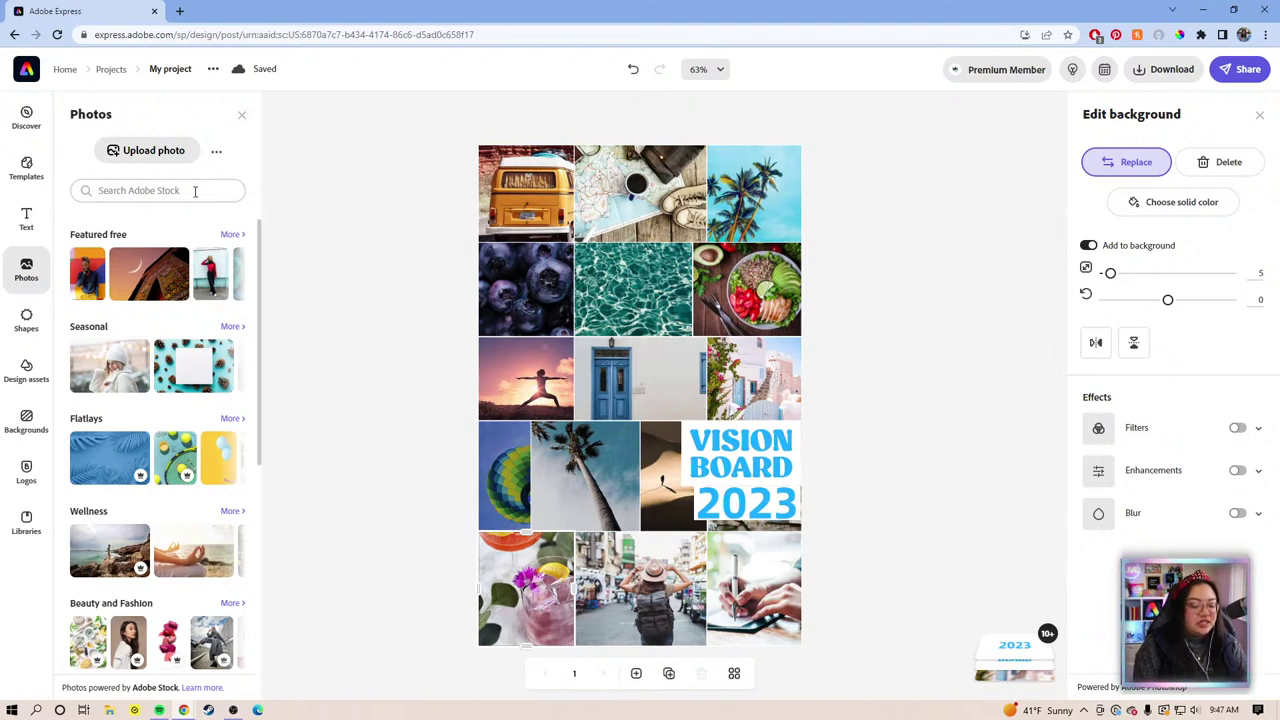
text(content)
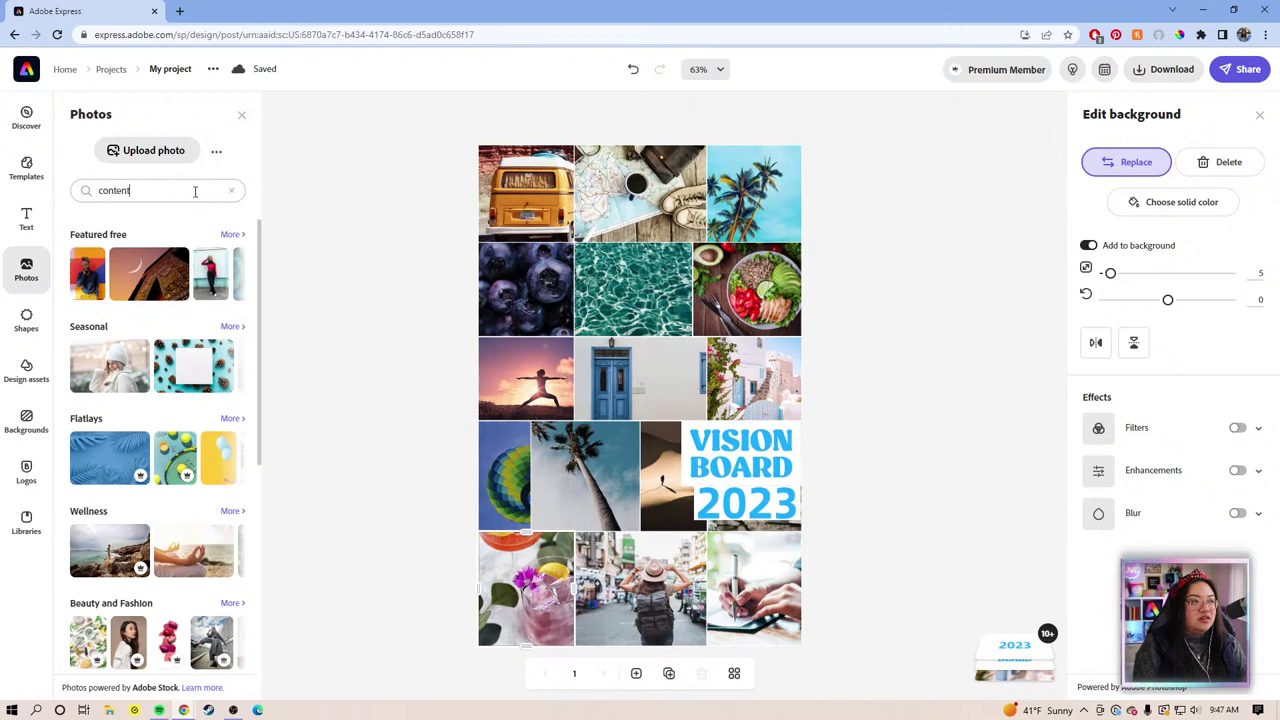
text( creation)
key(Return)
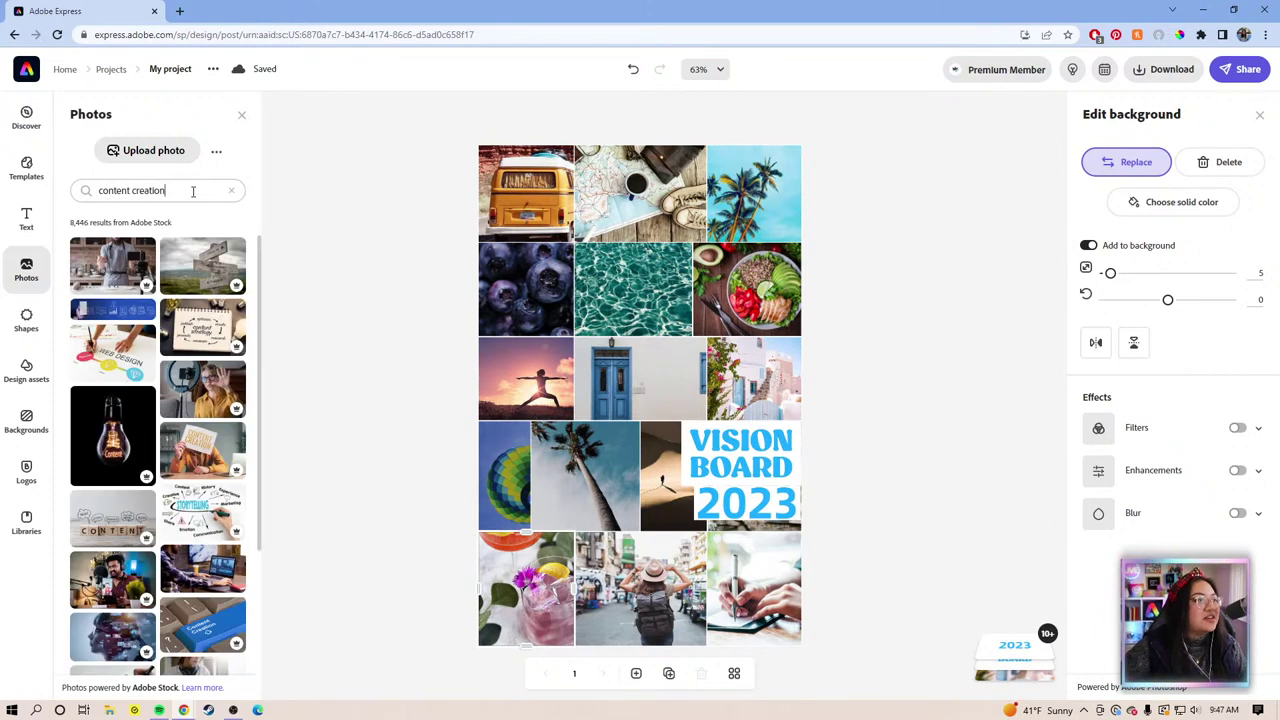
Replace the pink drink photo with the laptop showing video-editing software, and widen the hot-air balloon cell in the fourth row.
scroll(180, 546, down, 3)
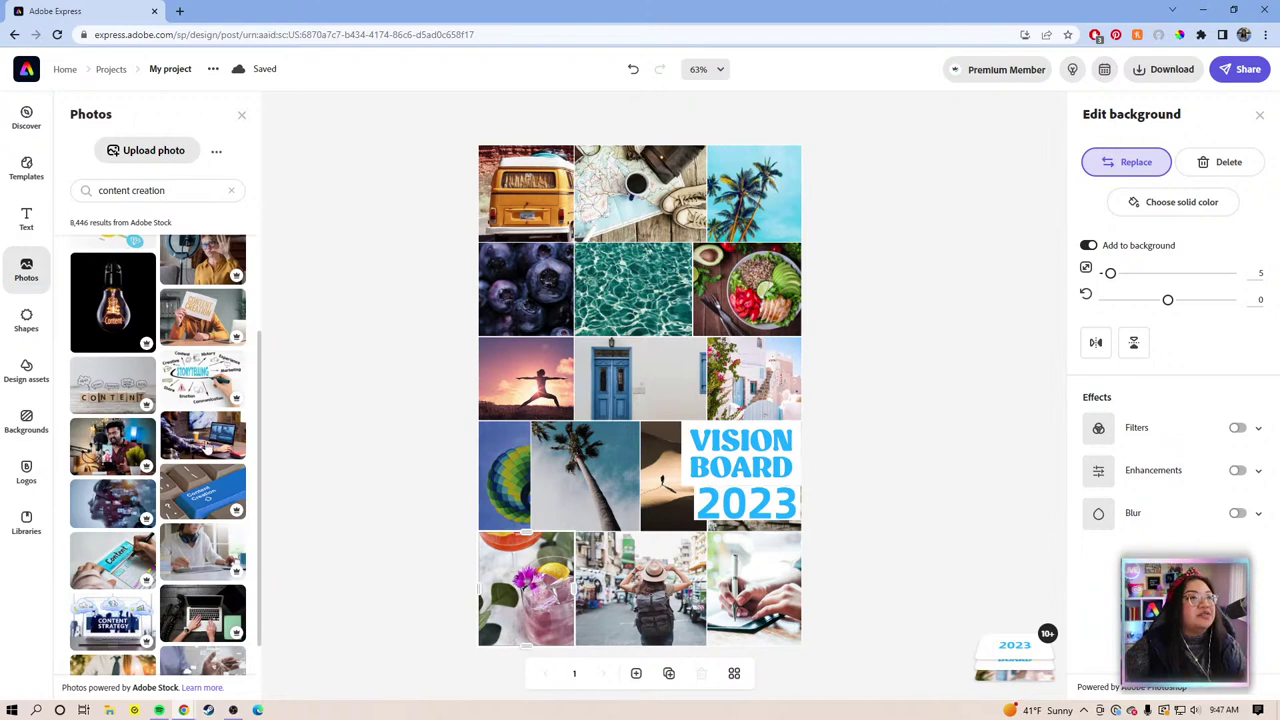
drag(205, 448, 525, 590)
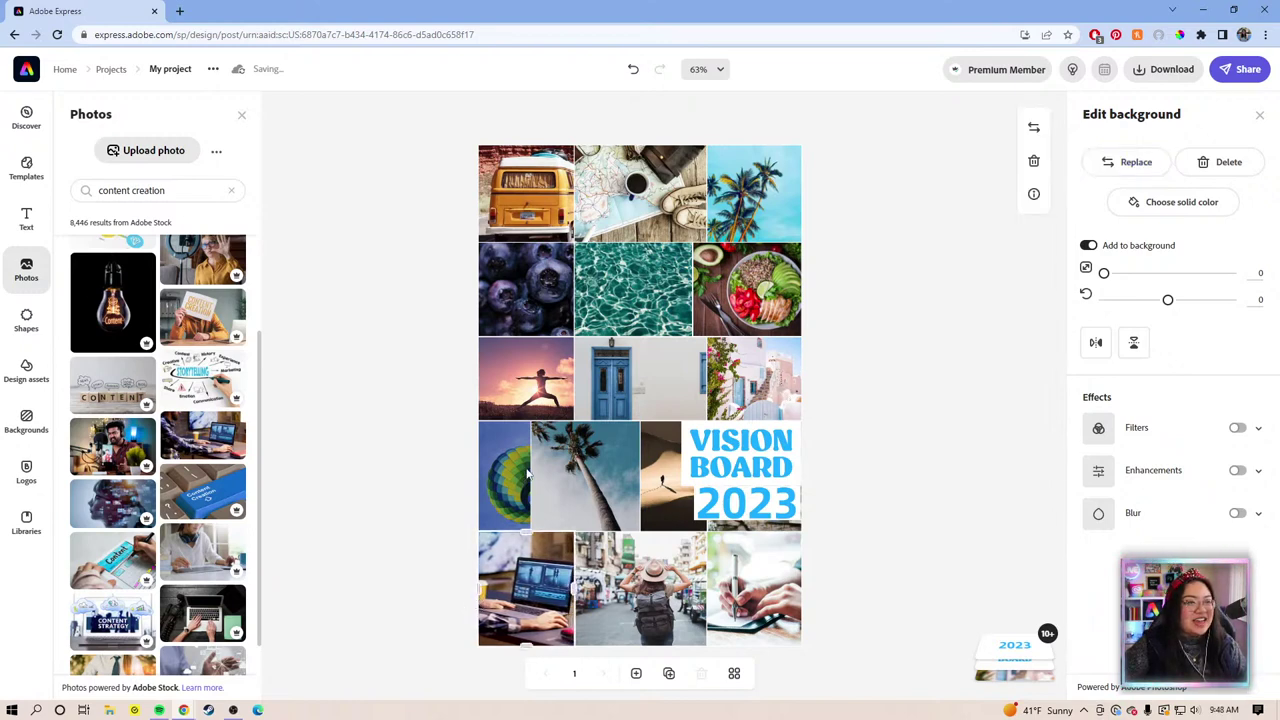
drag(530, 474, 545, 475)
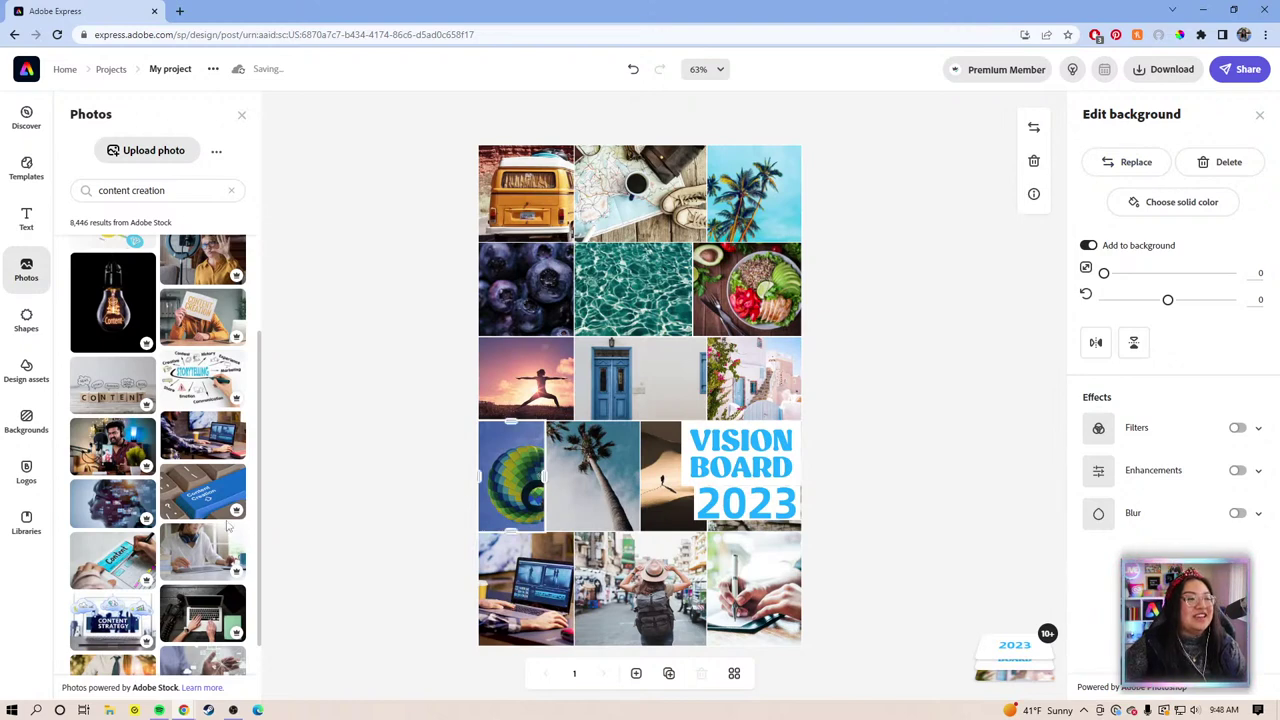
Browse the content creation photo results for another picture suited to the board.
scroll(215, 535, down, 3)
scroll(210, 550, down, 2)
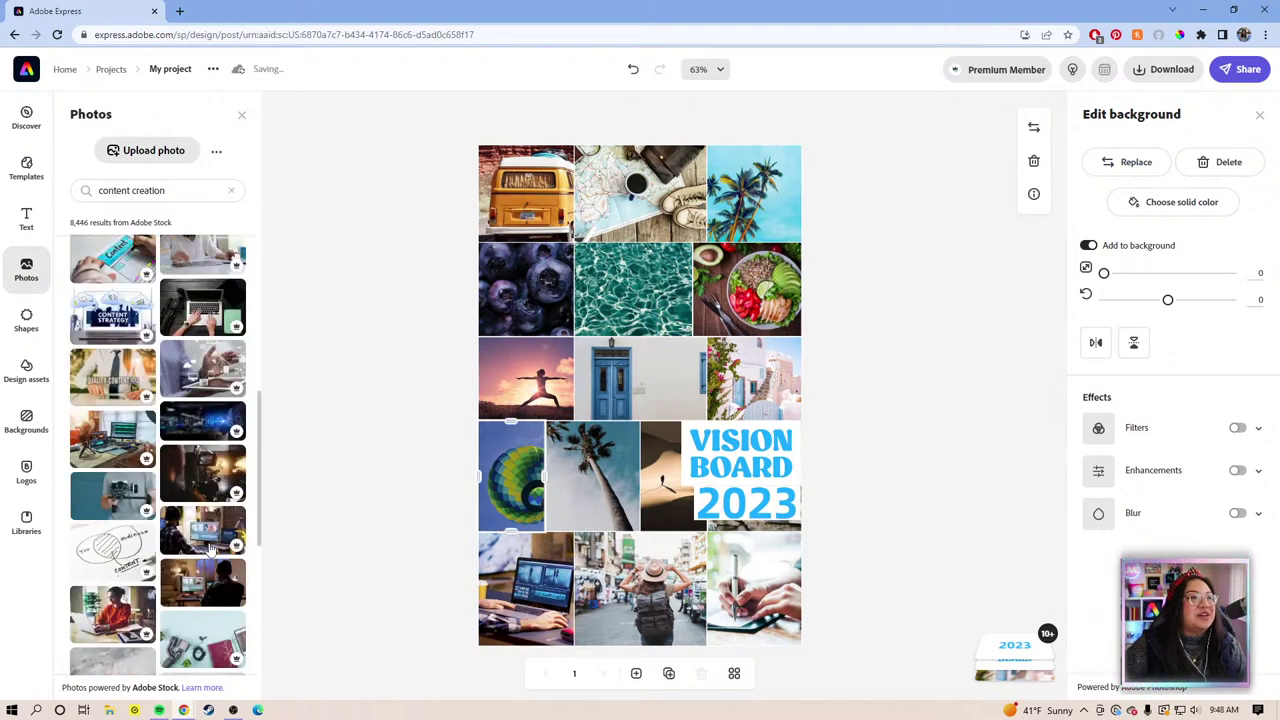
scroll(210, 548, down, 3)
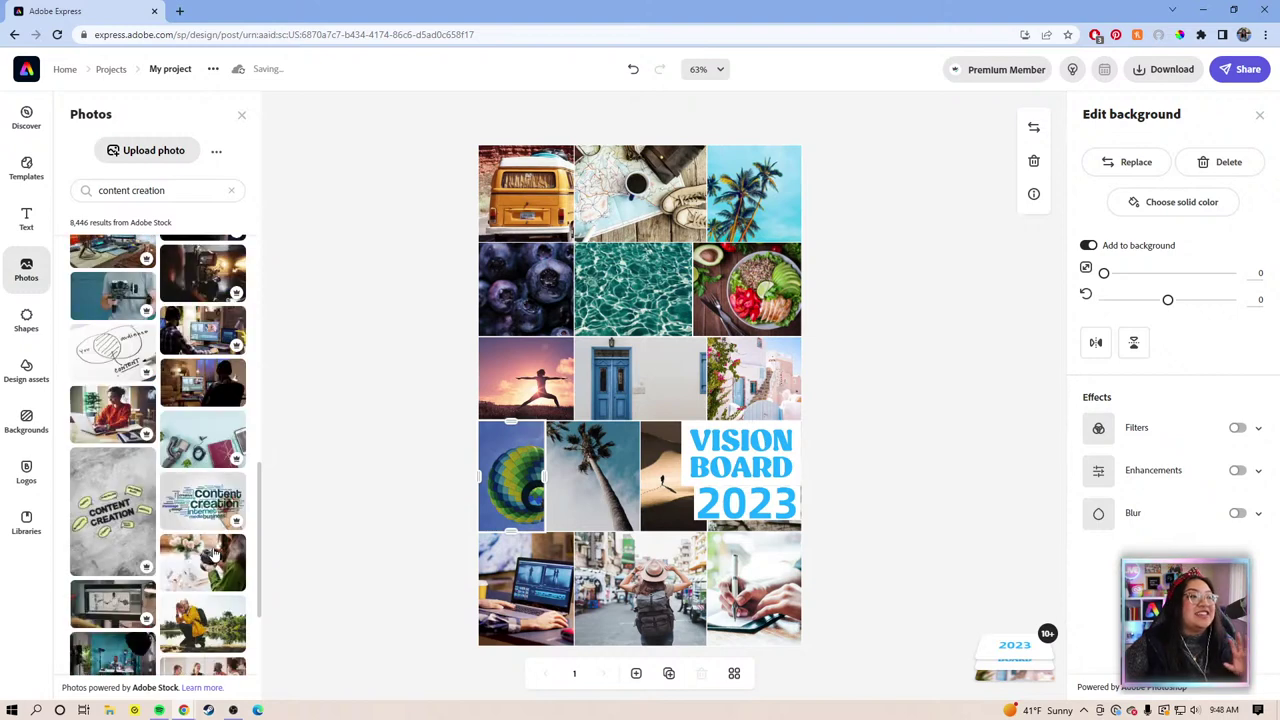
scroll(215, 555, down, 3)
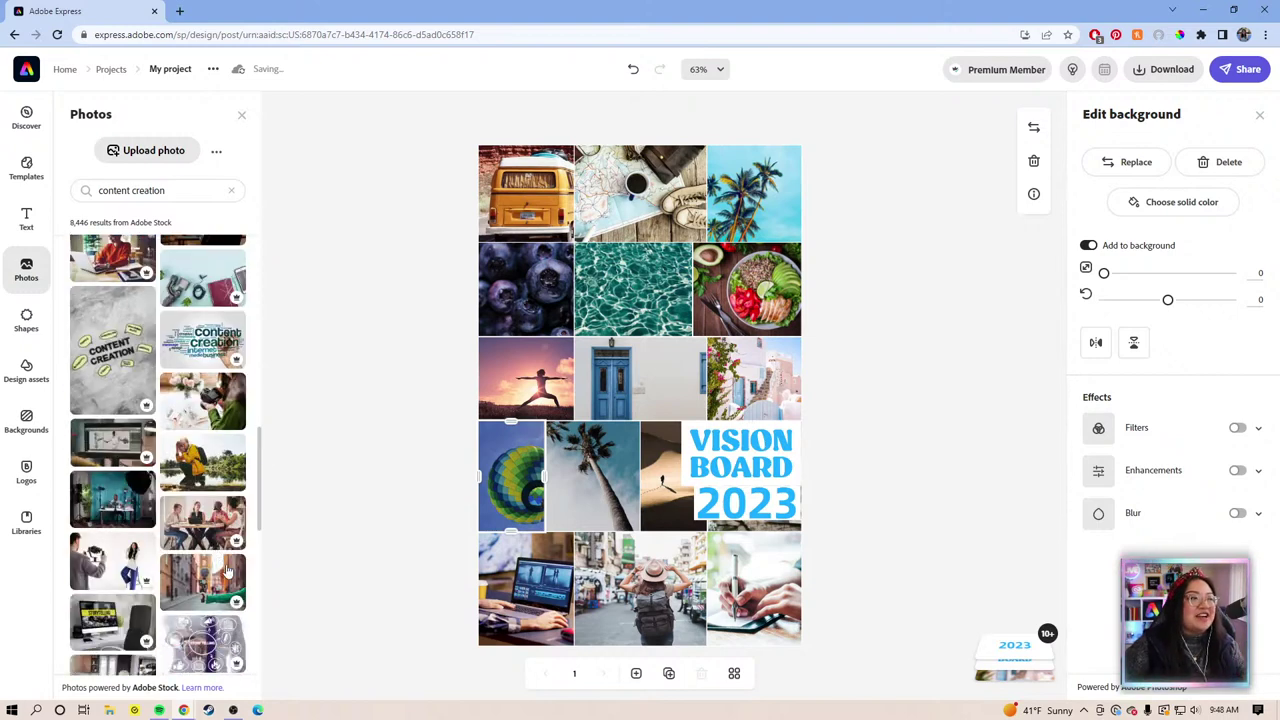
scroll(210, 578, down, 2)
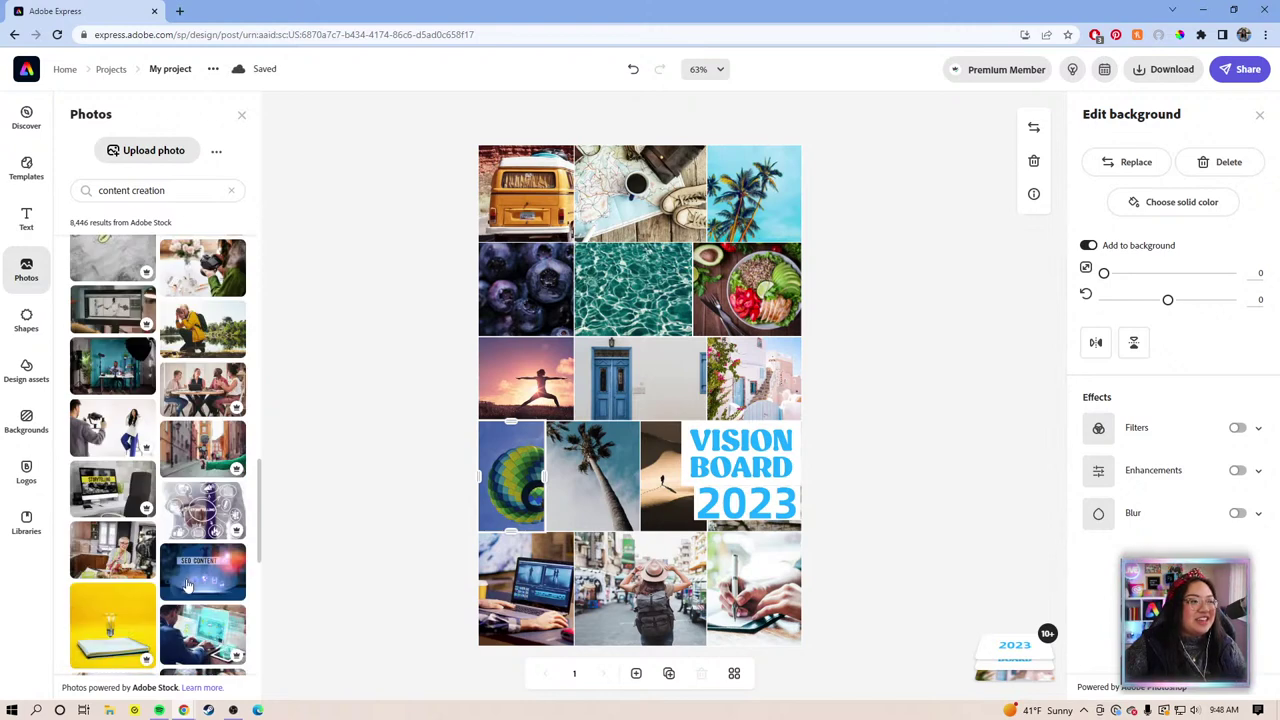
scroll(187, 585, down, 2)
scroll(150, 543, down, 2)
scroll(192, 568, down, 2)
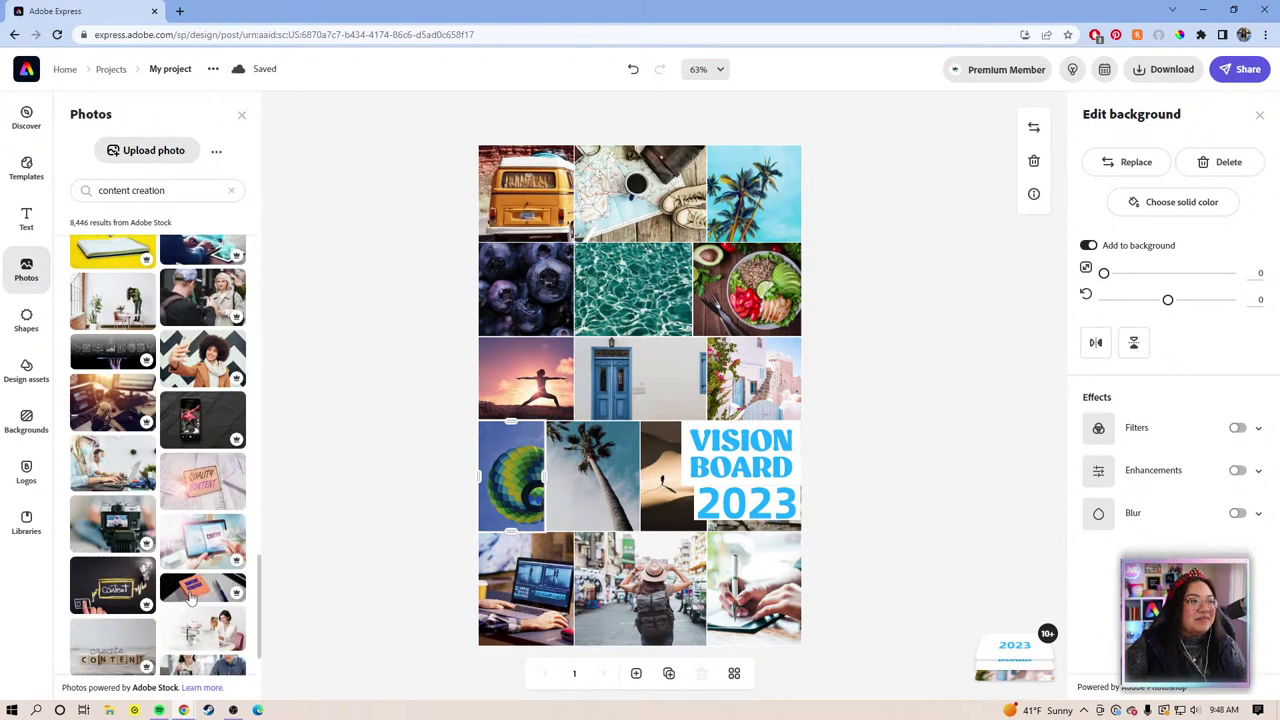
Choose the top-row palm trees photo for replacement and search Adobe Stock for content creation.
click(742, 190)
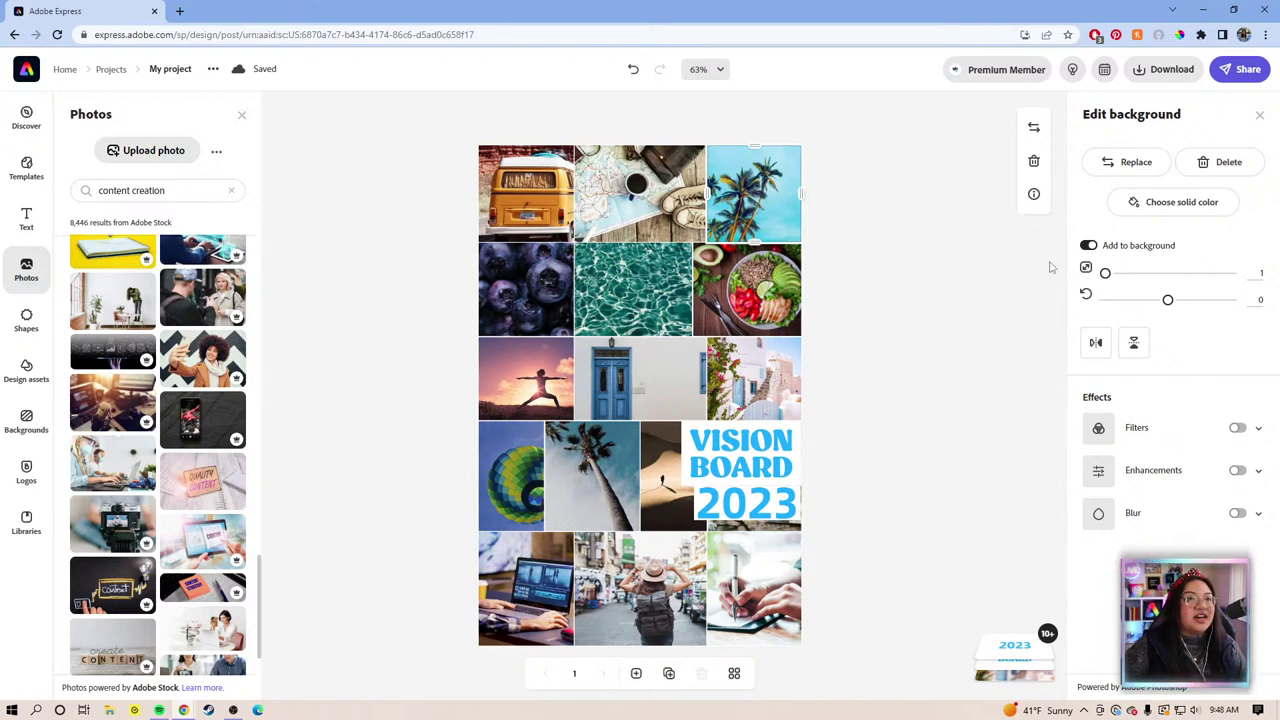
click(1118, 170)
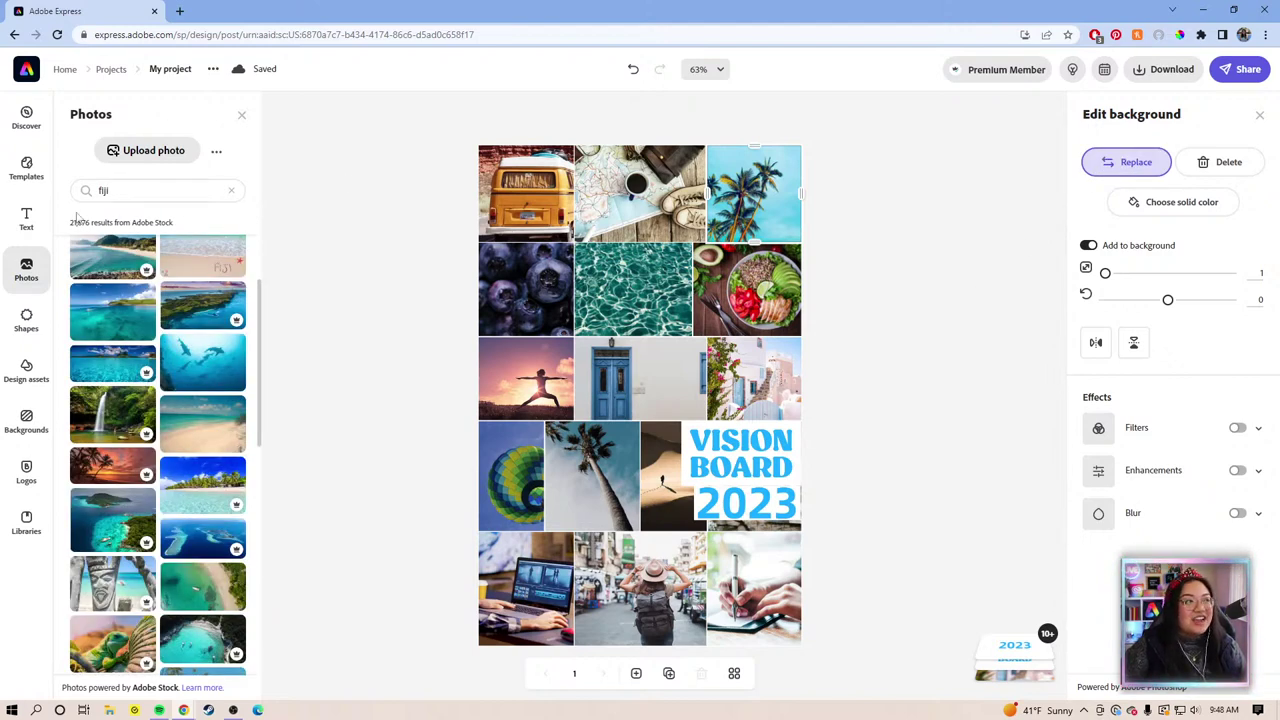
double_click(102, 191)
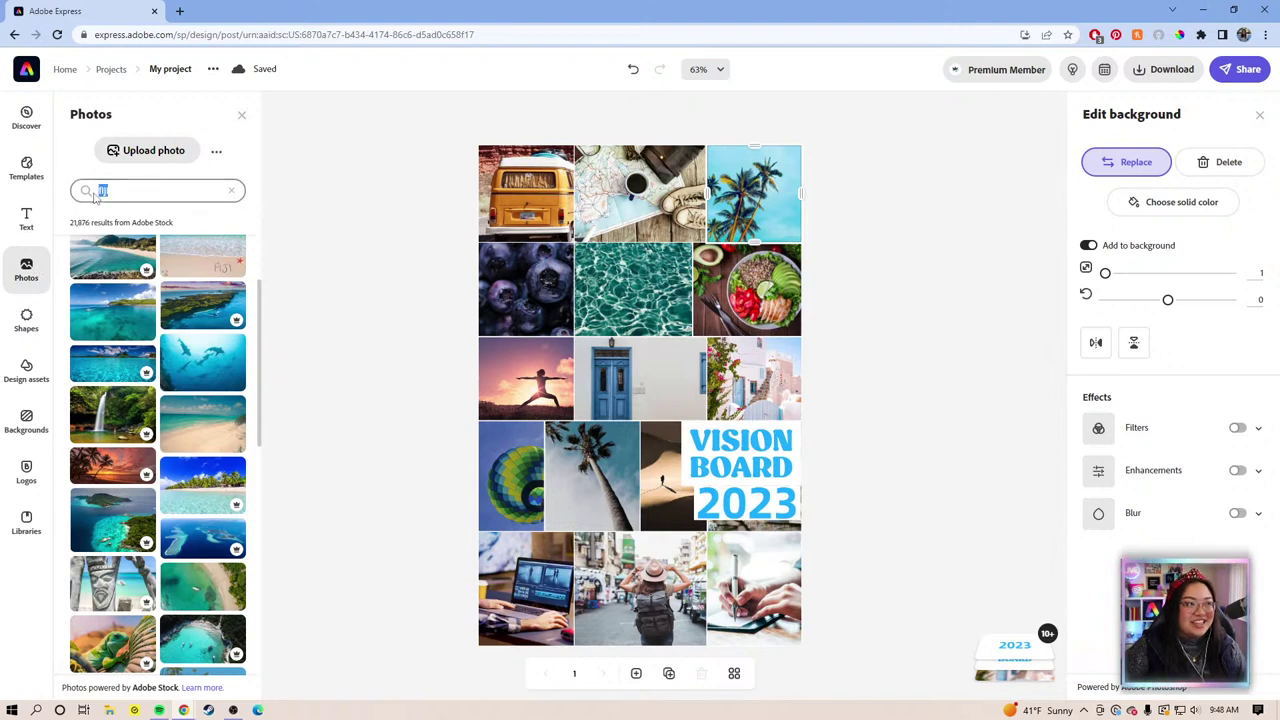
text(ntent creation)
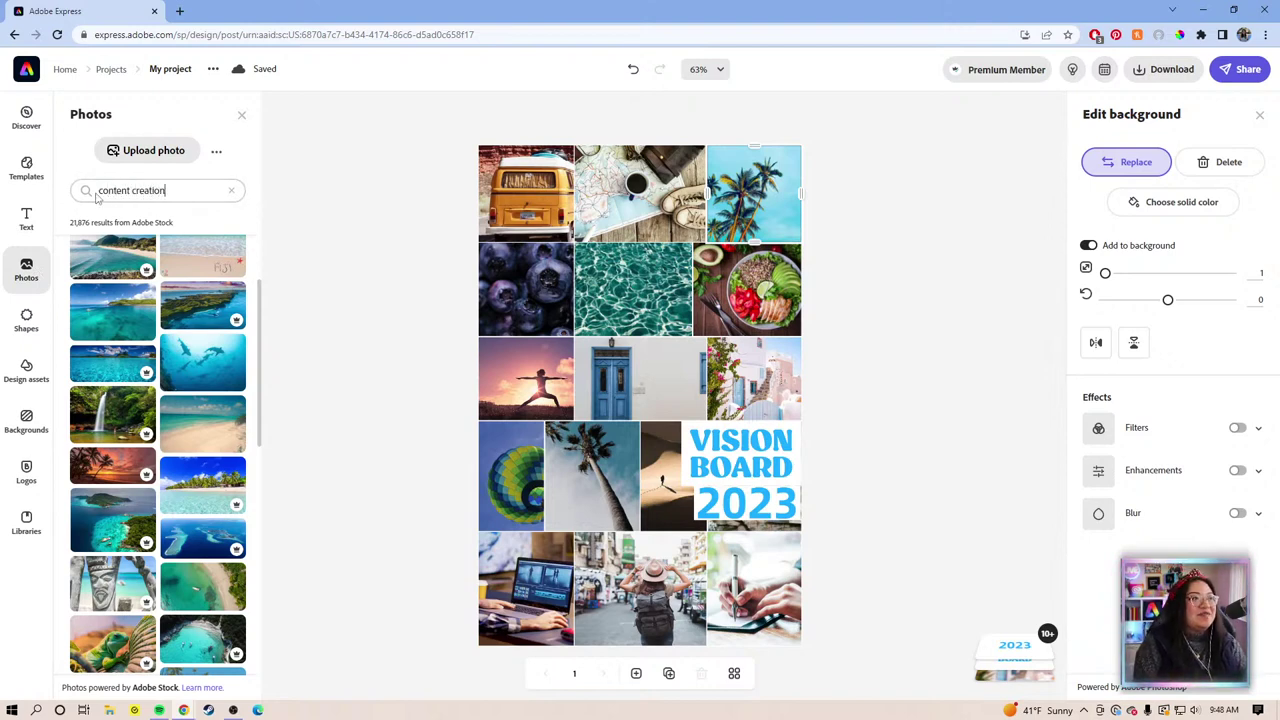
key(Return)
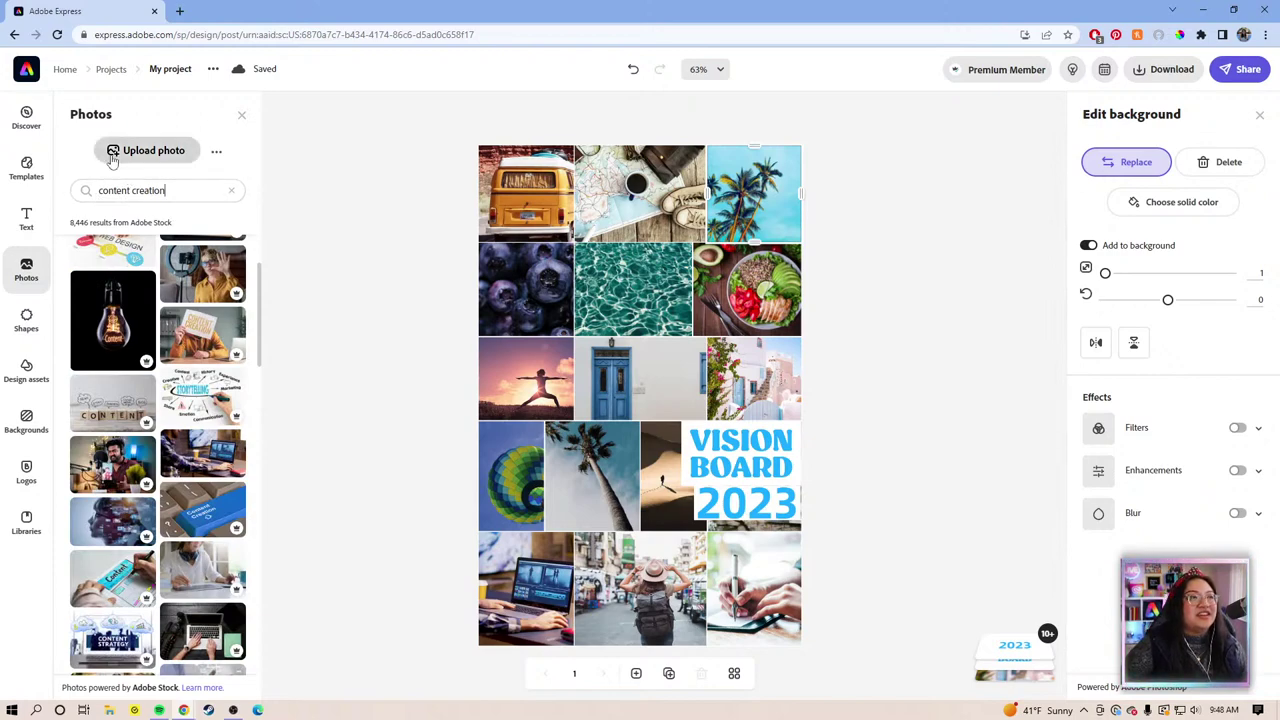
Replace the top-row palm trees photo with the camera showing a scene on its display, and reposition it slightly within its cell.
scroll(177, 398, down, 1)
scroll(177, 398, down, 4)
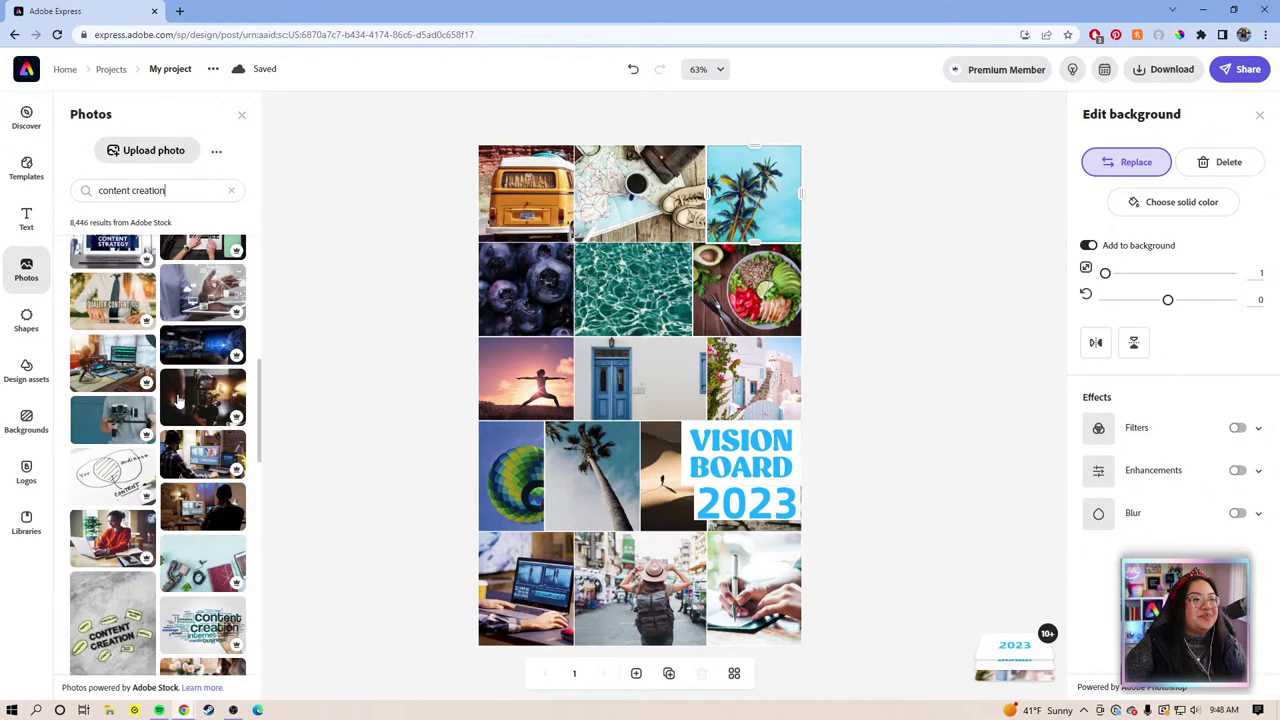
scroll(180, 400, down, 3)
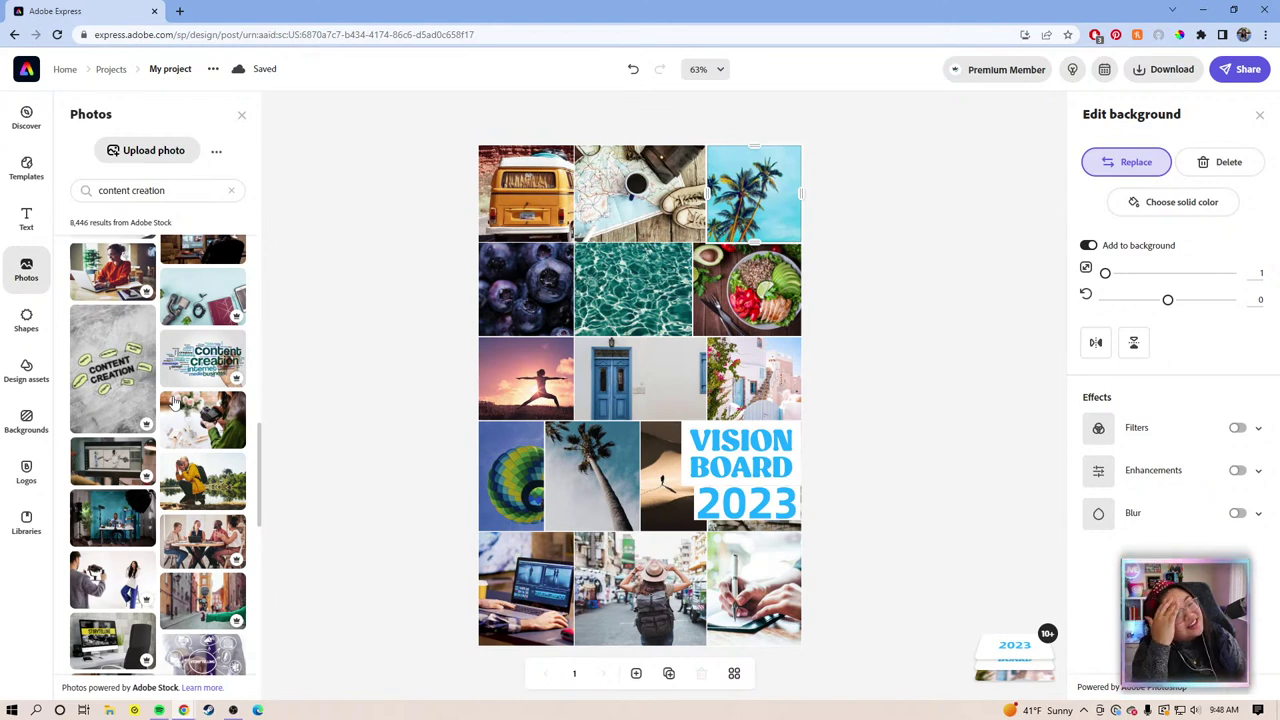
scroll(199, 468, down, 2)
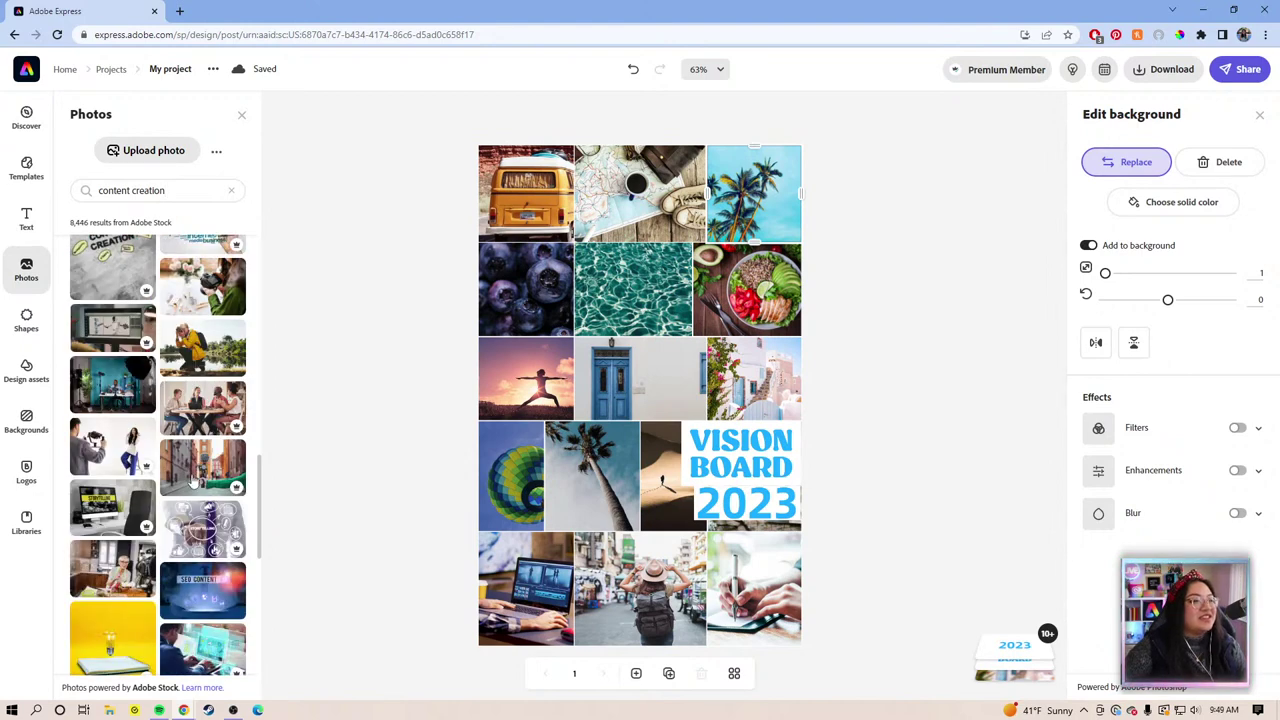
scroll(190, 485, down, 2)
scroll(188, 488, down, 1)
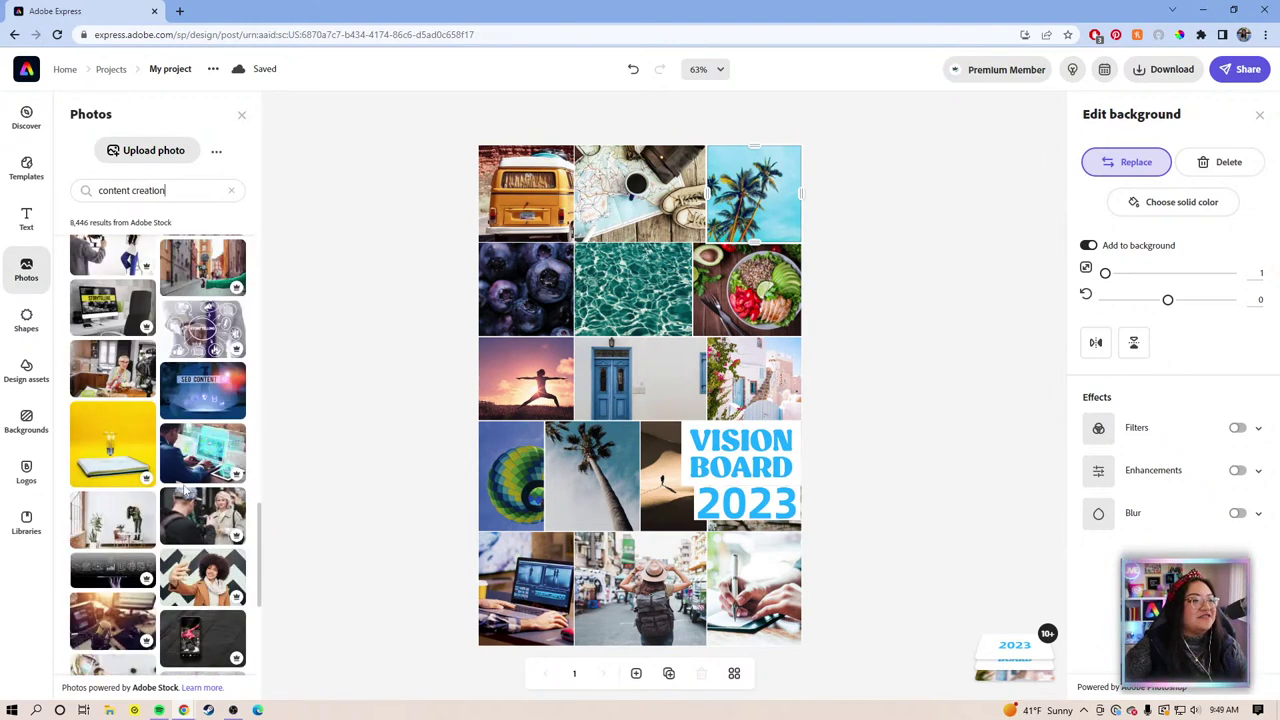
scroll(184, 488, down, 1)
scroll(180, 494, down, 1)
scroll(172, 498, down, 1)
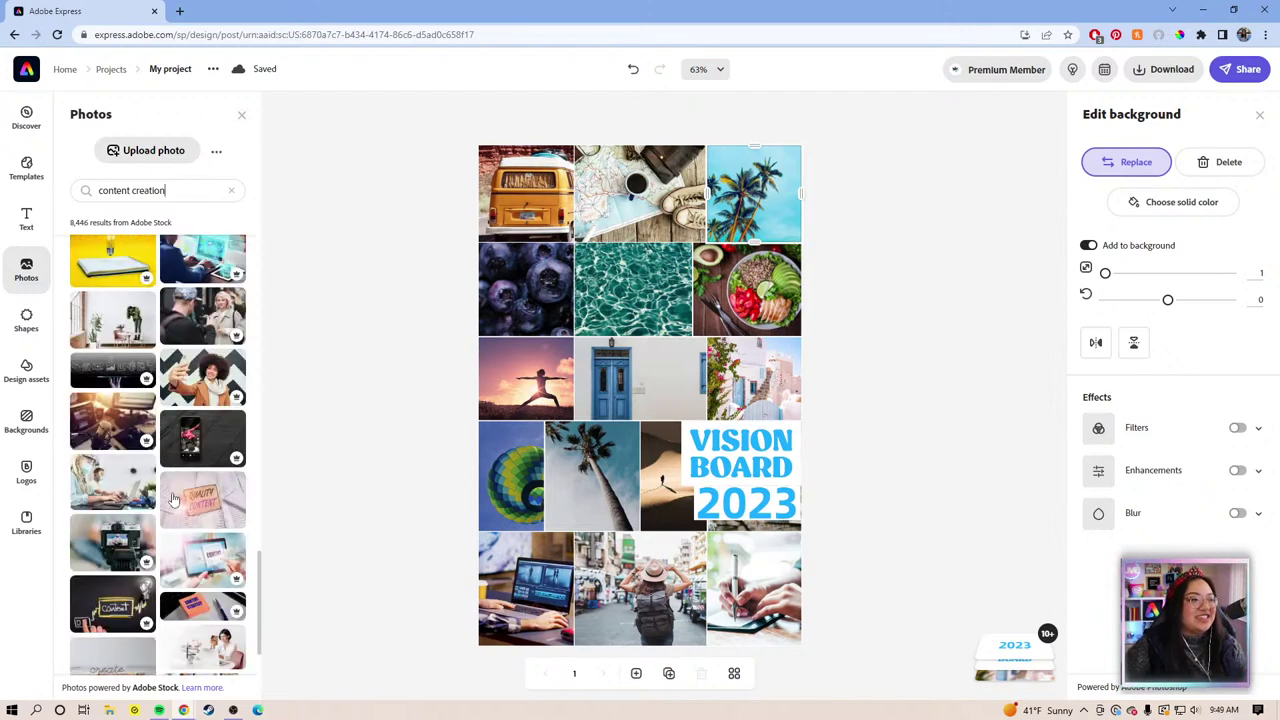
scroll(173, 530, down, 2)
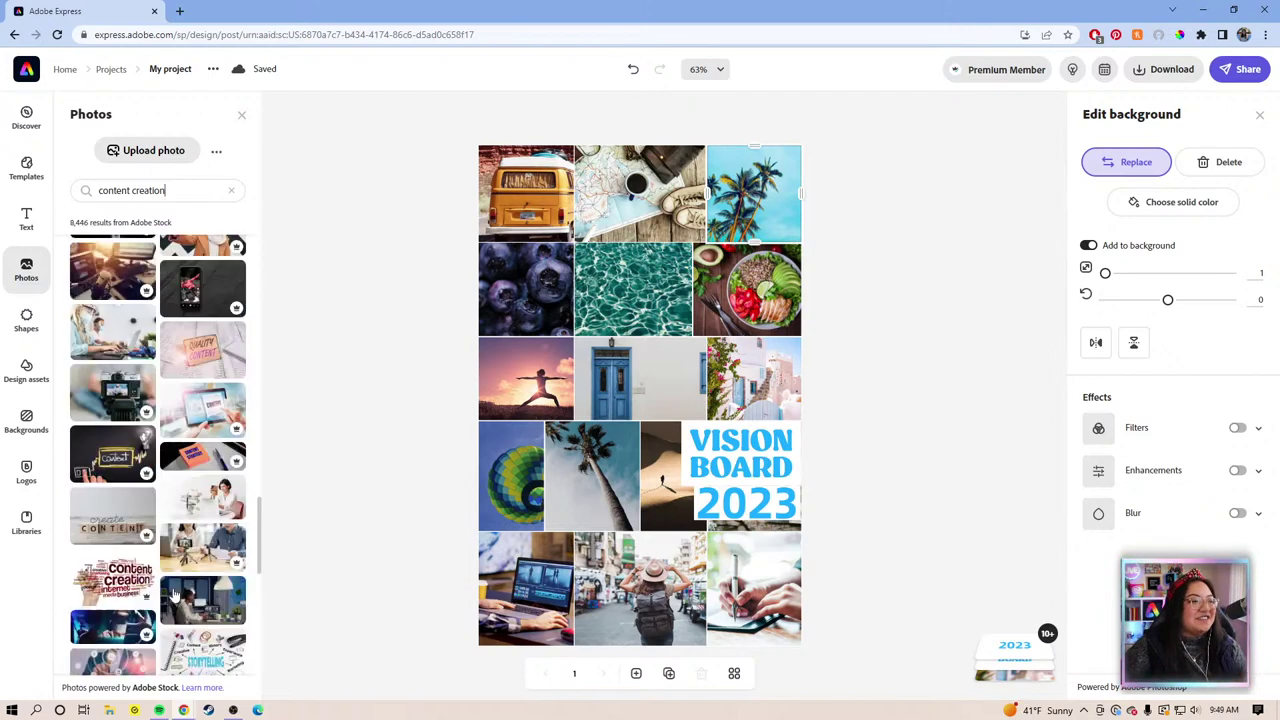
scroll(173, 594, down, 5)
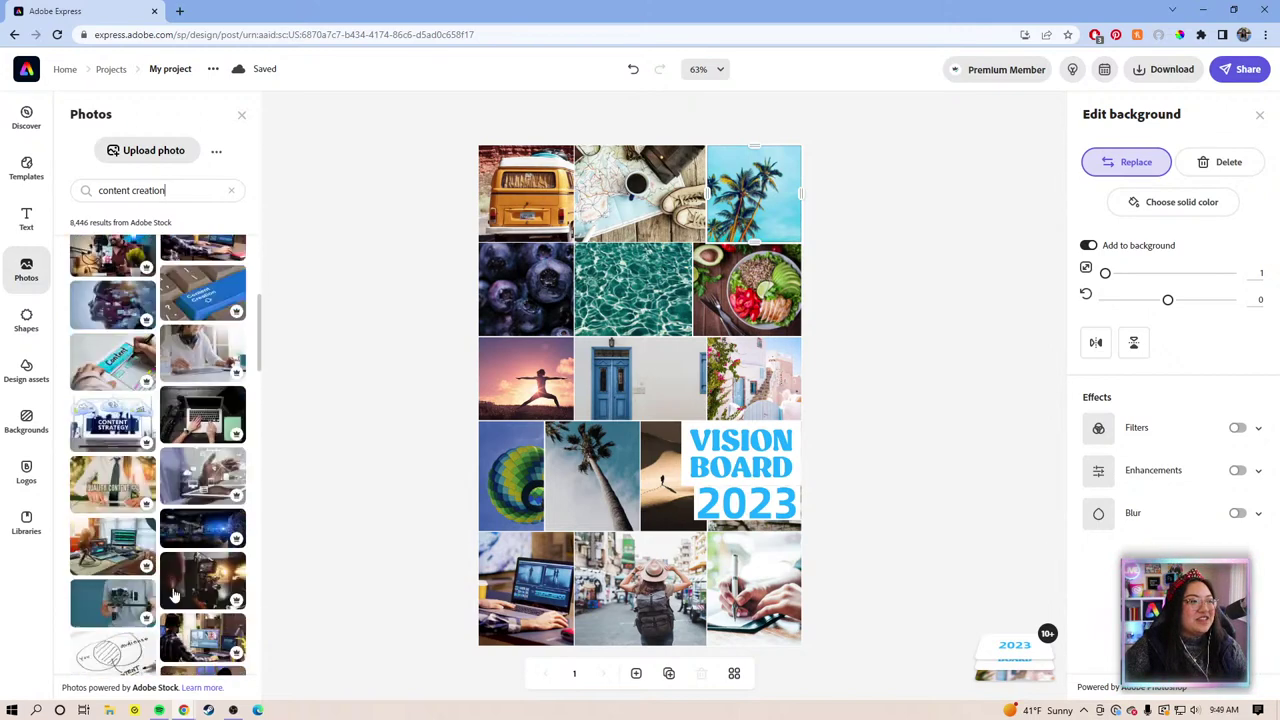
scroll(173, 594, down, 2)
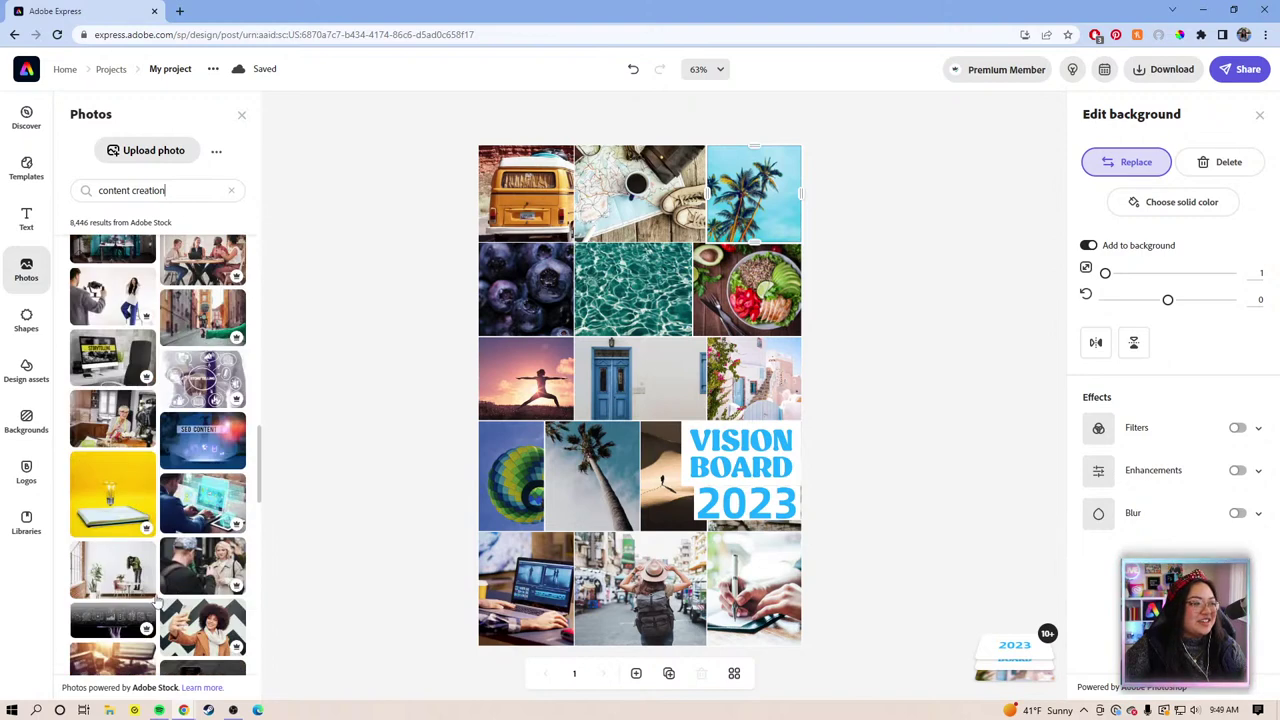
scroll(157, 592, down, 2)
scroll(157, 592, down, 3)
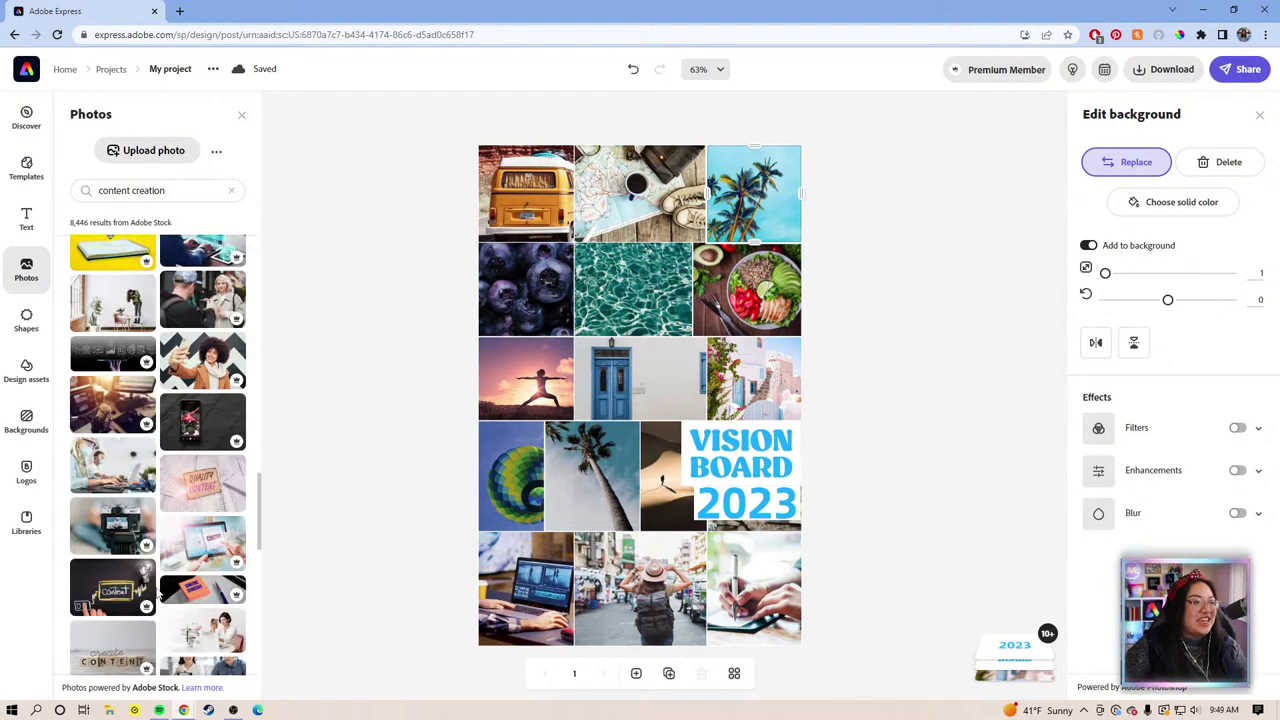
click(120, 535)
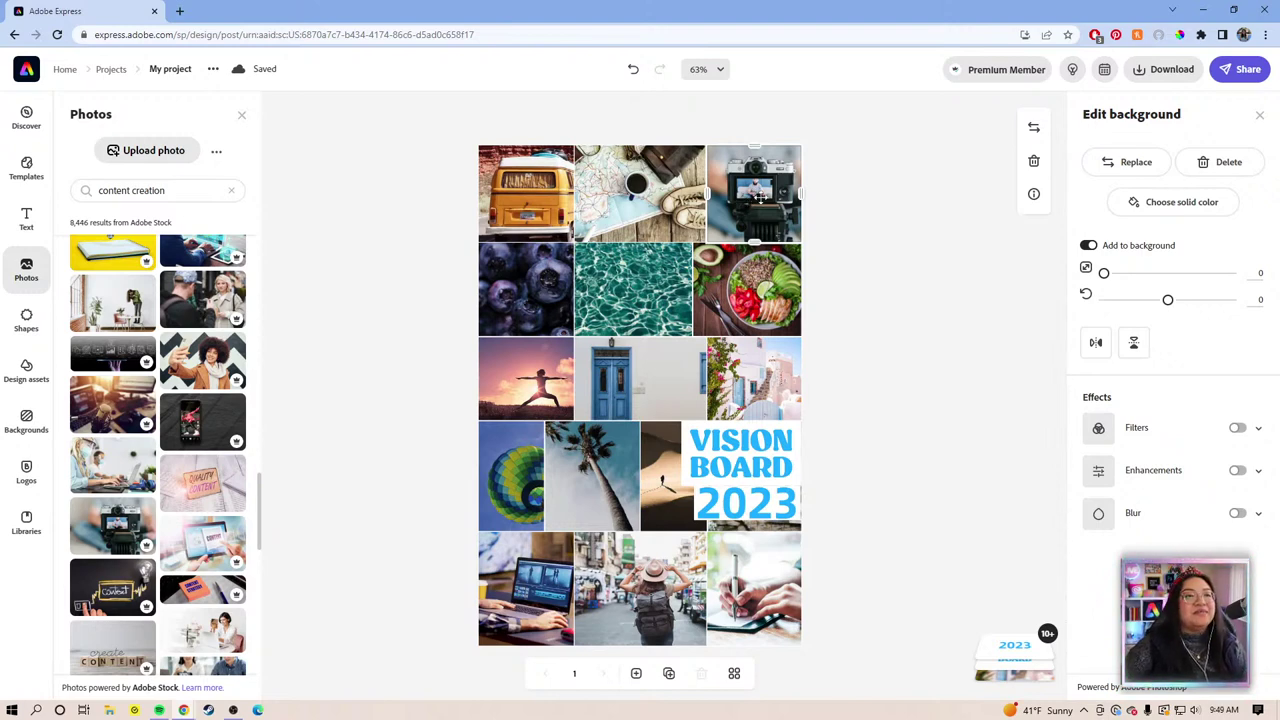
drag(757, 186, 760, 188)
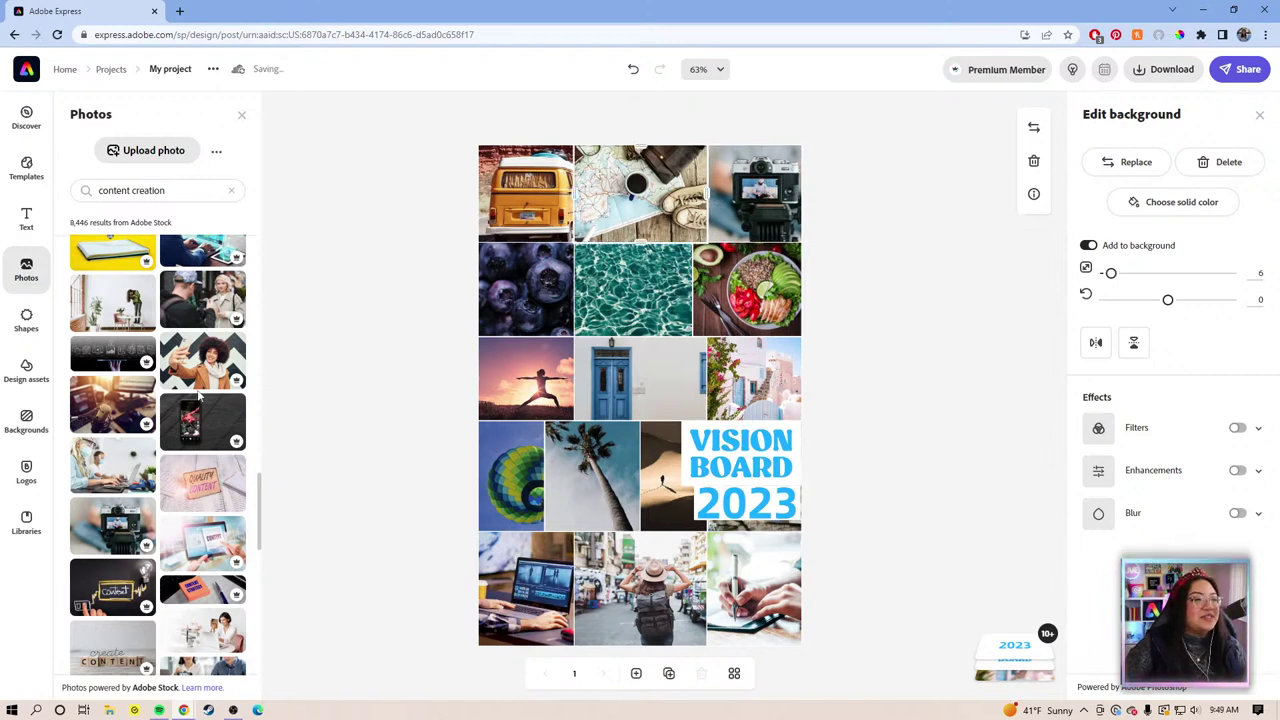
Search Adobe Stock for career and try adding the photo of smiling colleagues with papers, undoing the addition.
click(178, 190)
key(ctrl+a)
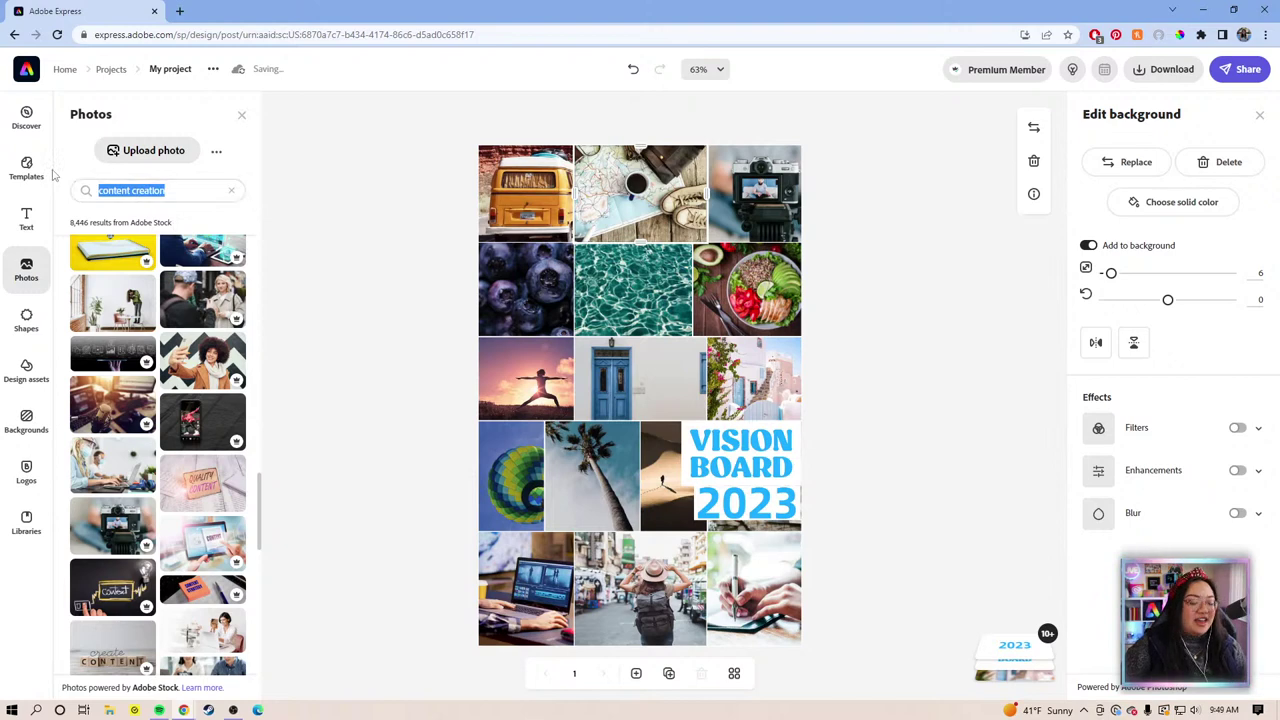
text(care)
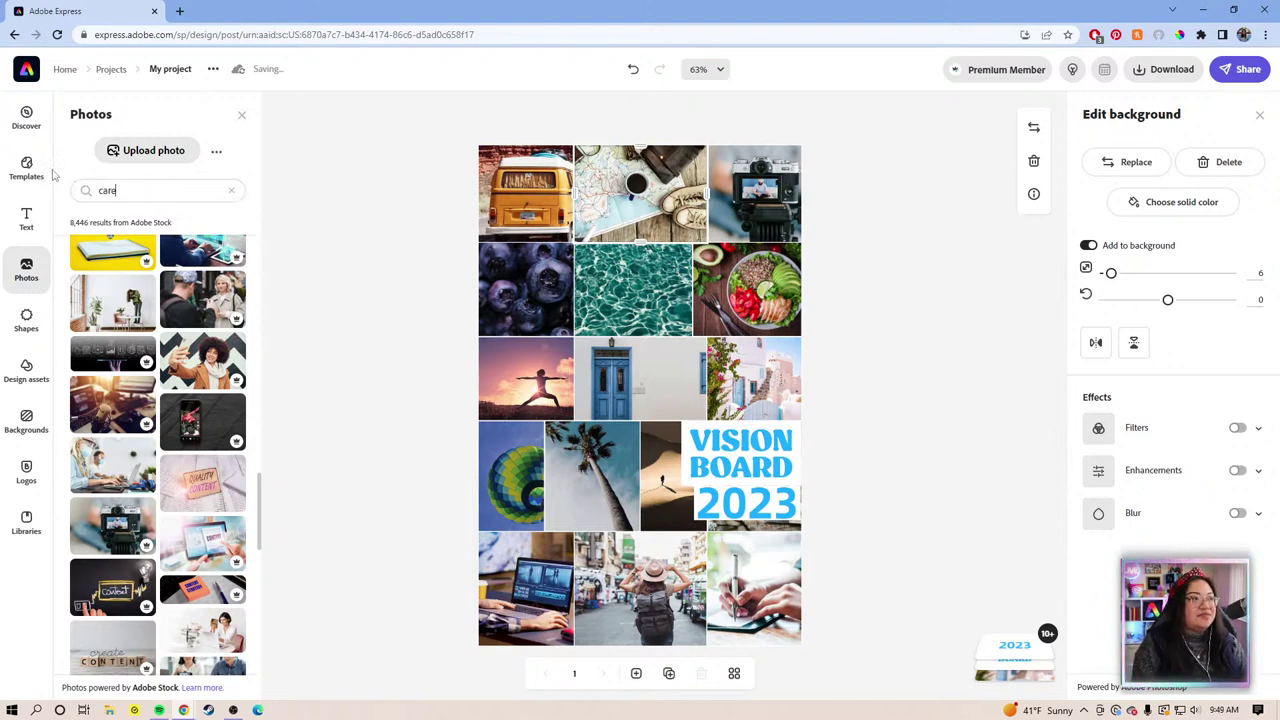
text(er)
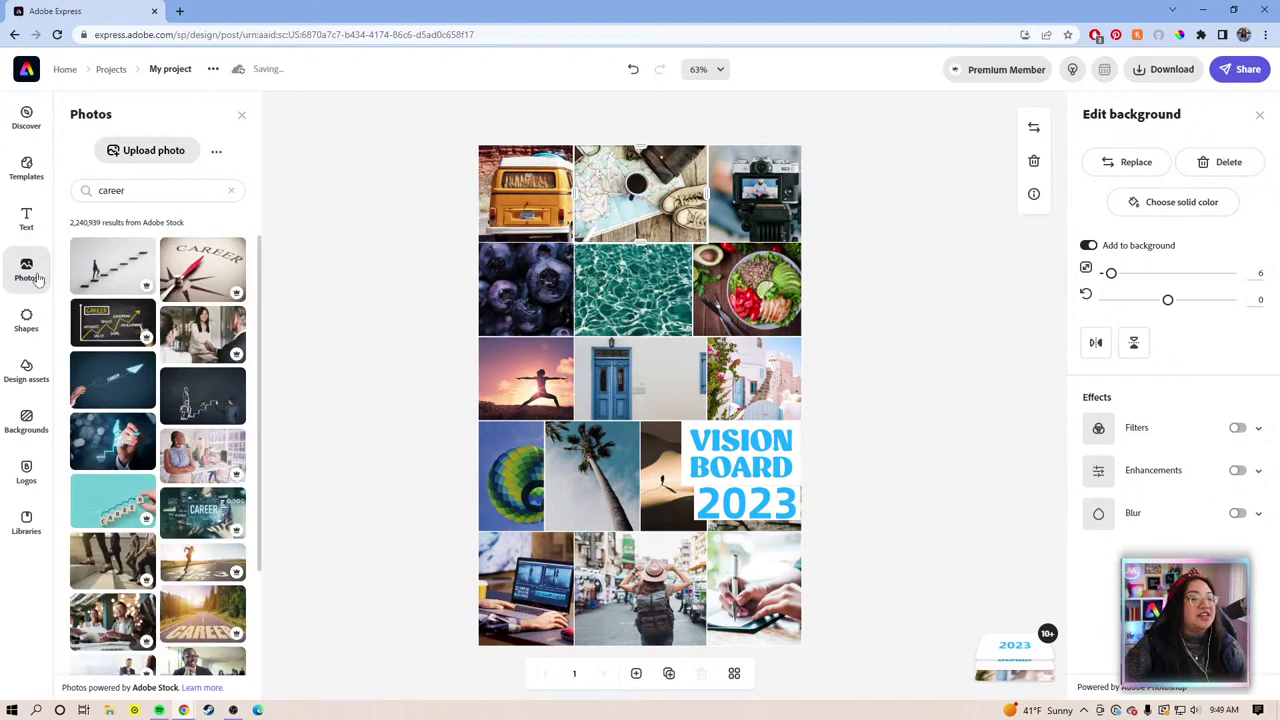
scroll(152, 437, down, 1)
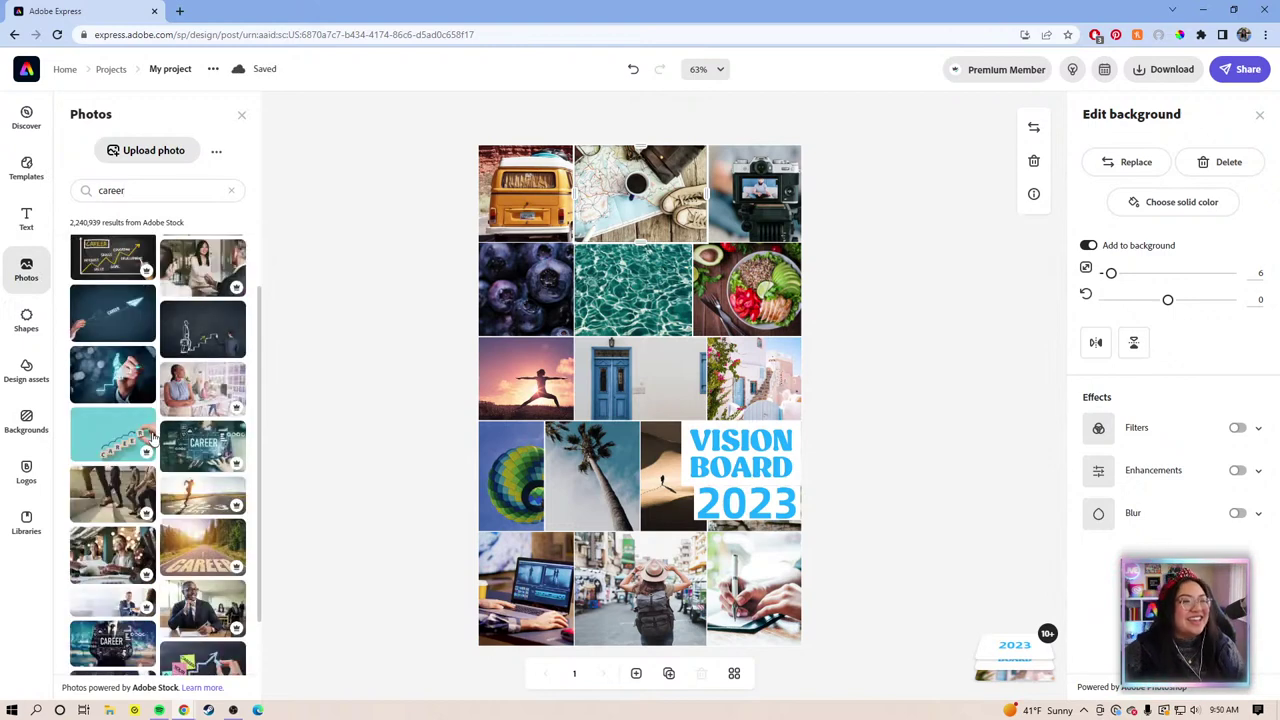
scroll(152, 437, down, 1)
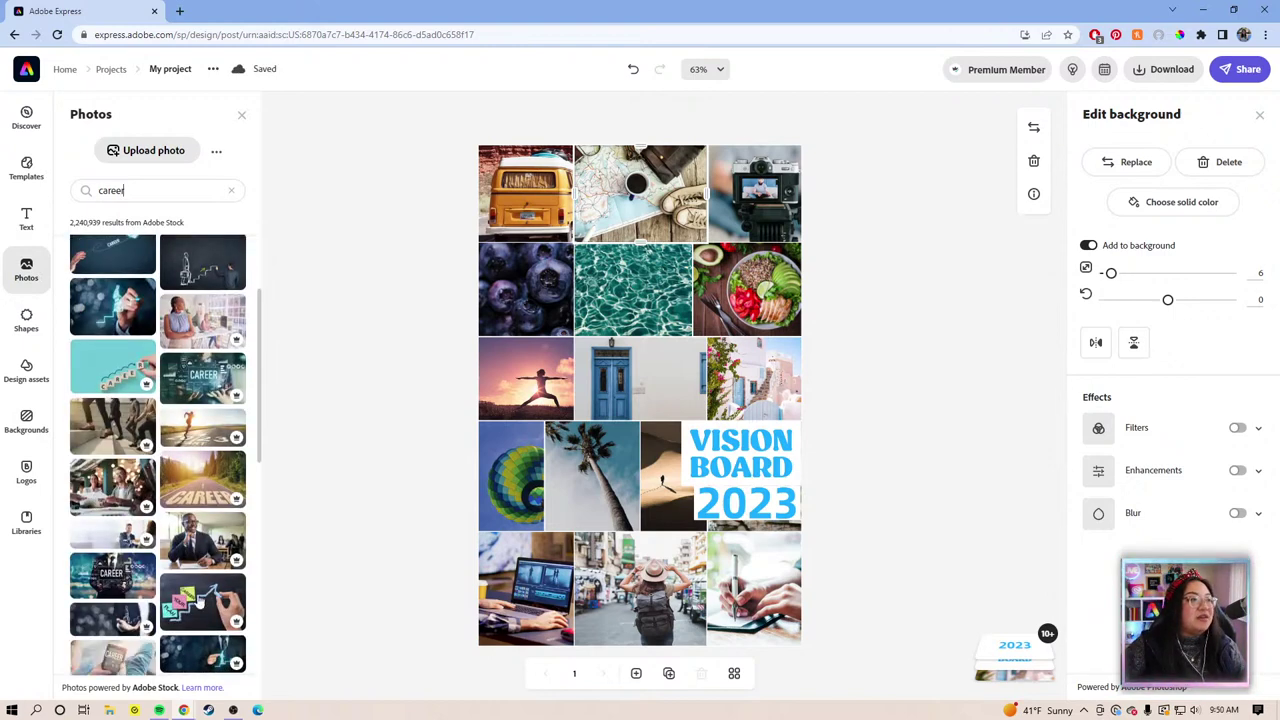
scroll(197, 604, down, 1)
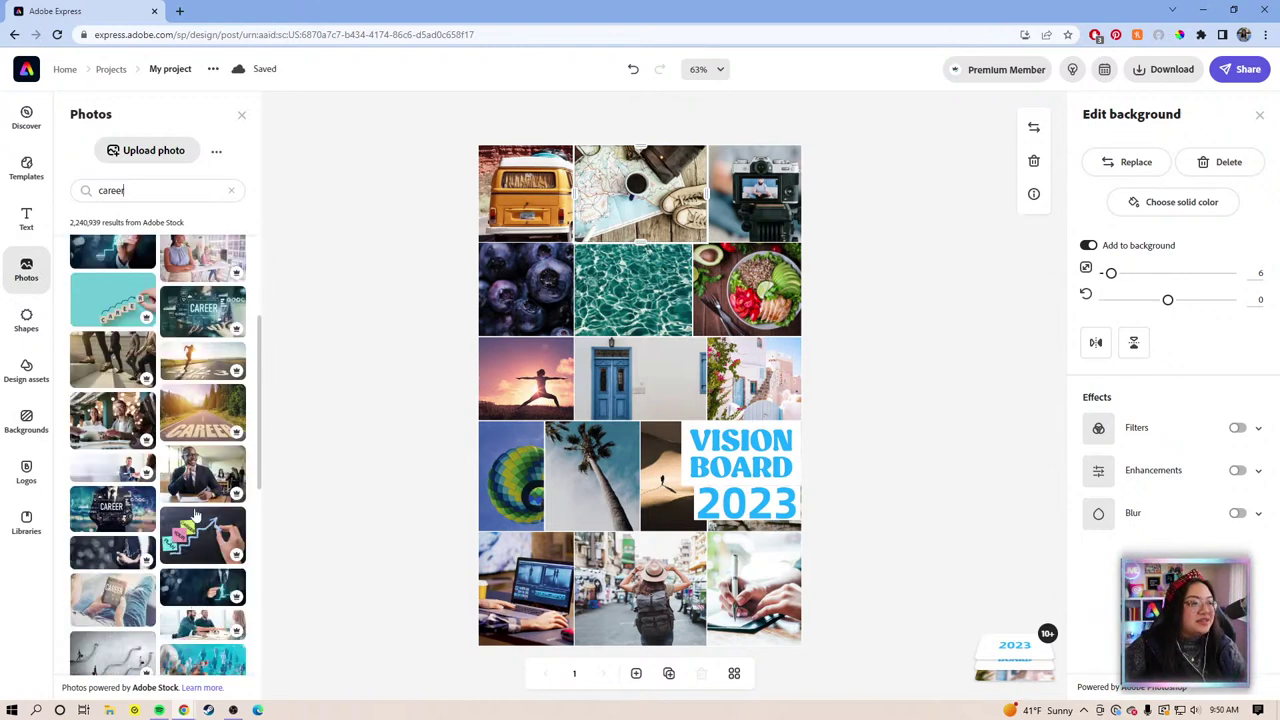
click(127, 425)
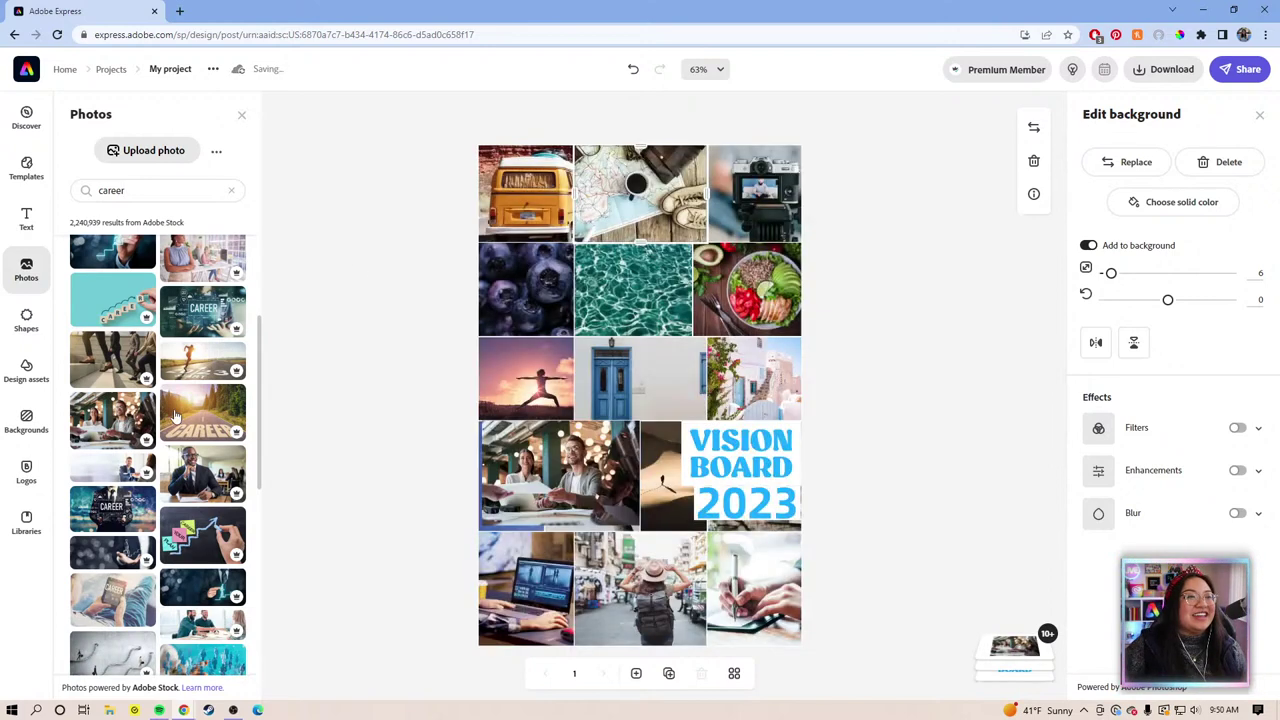
key(ctrl+z)
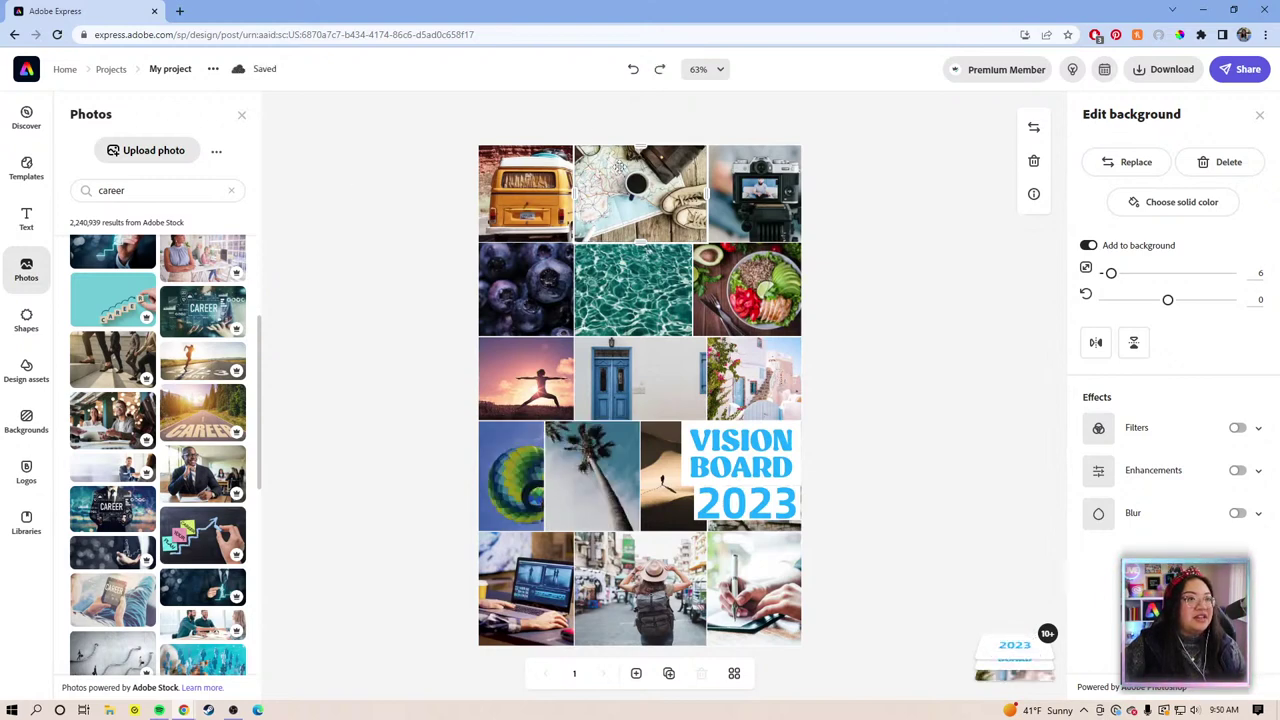
Replace the top-row map and coffee photo with the smiling colleagues picture from an Adobe Stock search for career.
click(1131, 166)
drag(162, 195, 74, 190)
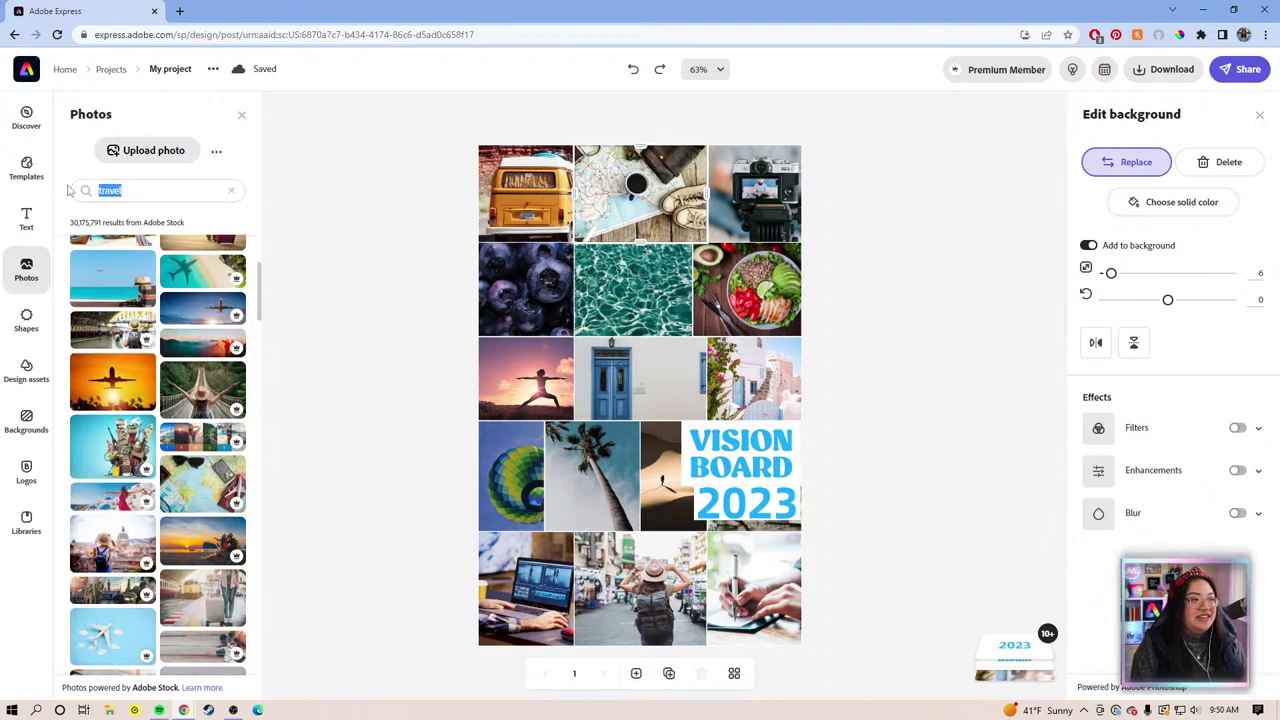
text(career)
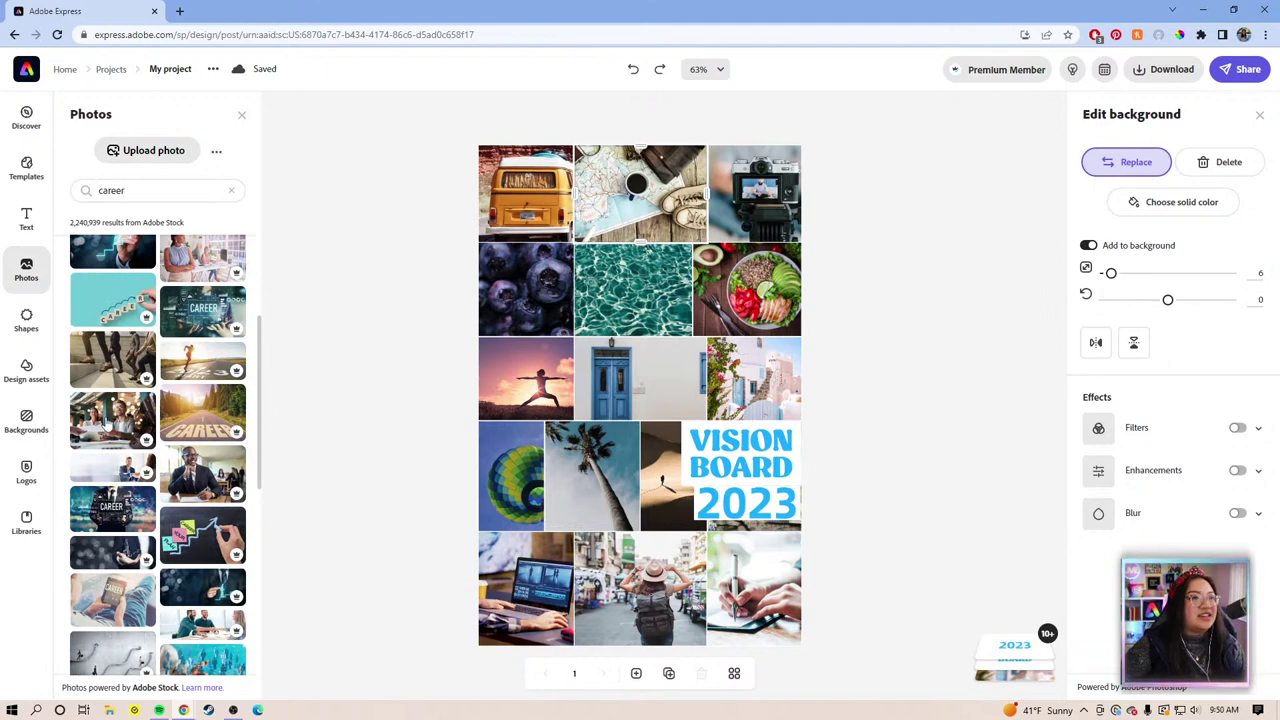
click(107, 425)
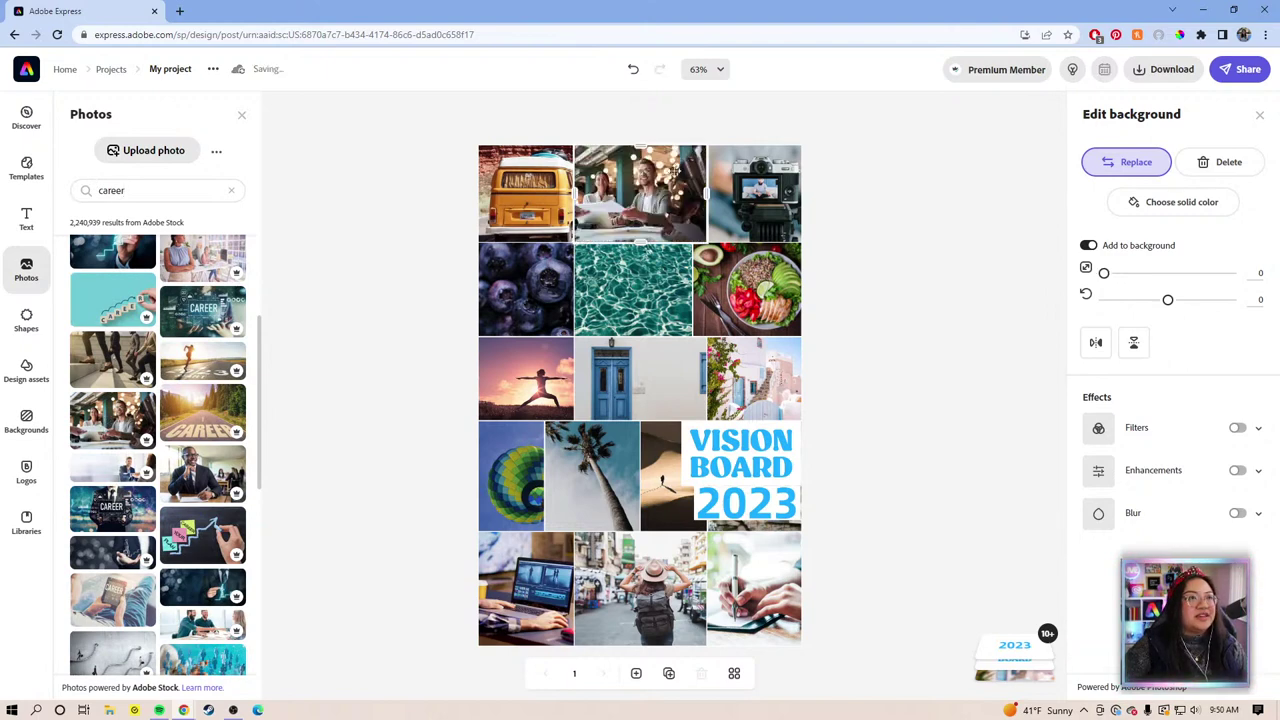
Reposition the orange van photo within its top-row cell to show more of the van's side.
click(484, 186)
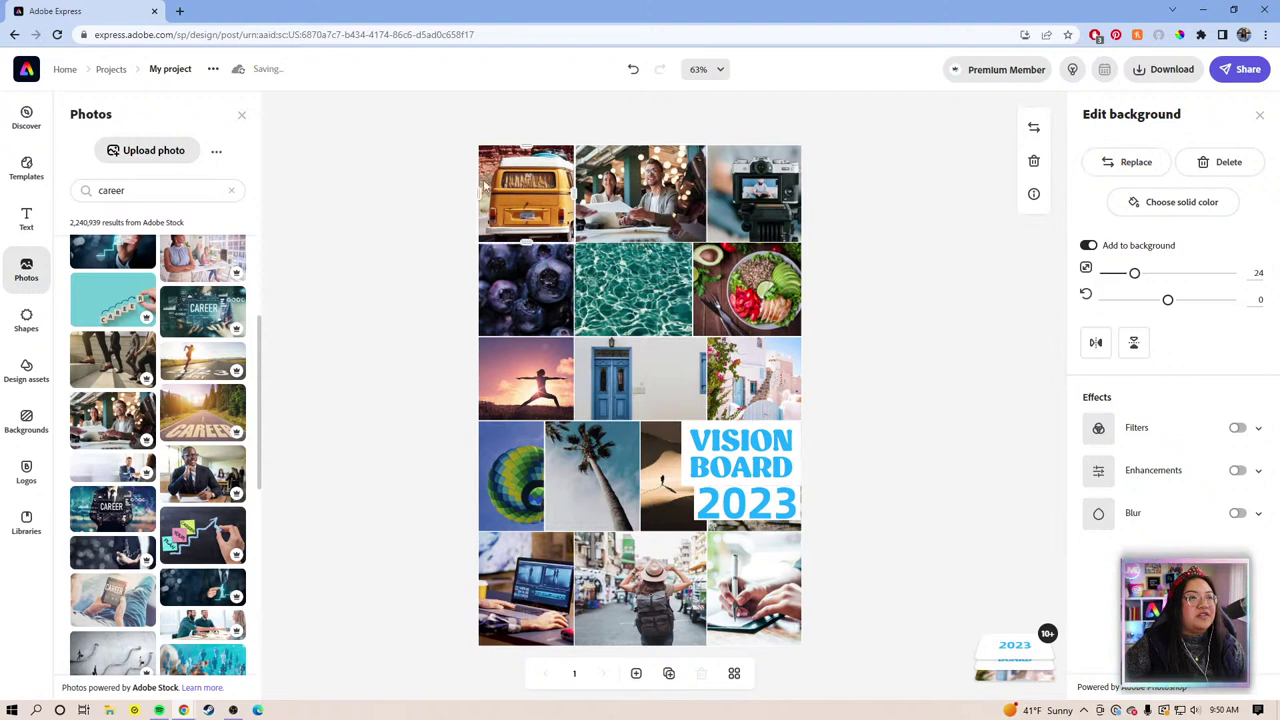
mouse_move(519, 185)
mouse_down()
mouse_move(514, 172)
mouse_move(510, 192)
mouse_up()
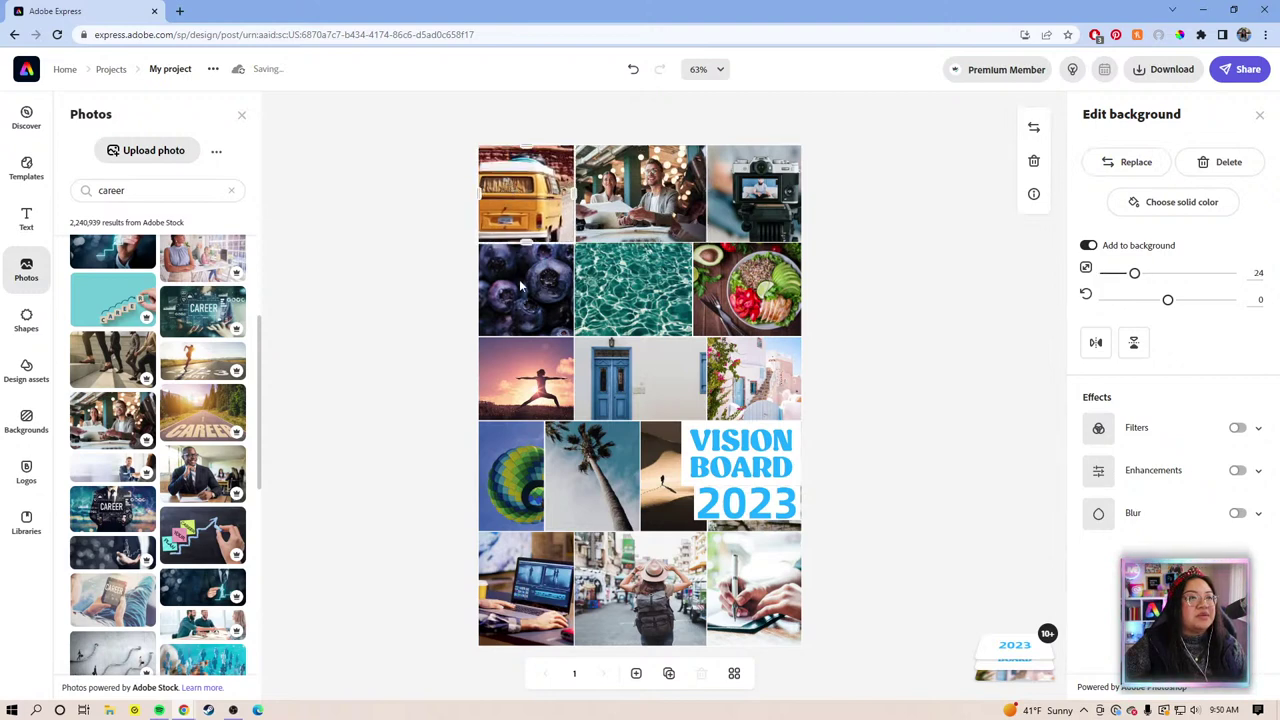
Look through the Adobe Stock career results for another career photo to use in place of the blue door picture.
click(524, 288)
click(645, 298)
click(651, 390)
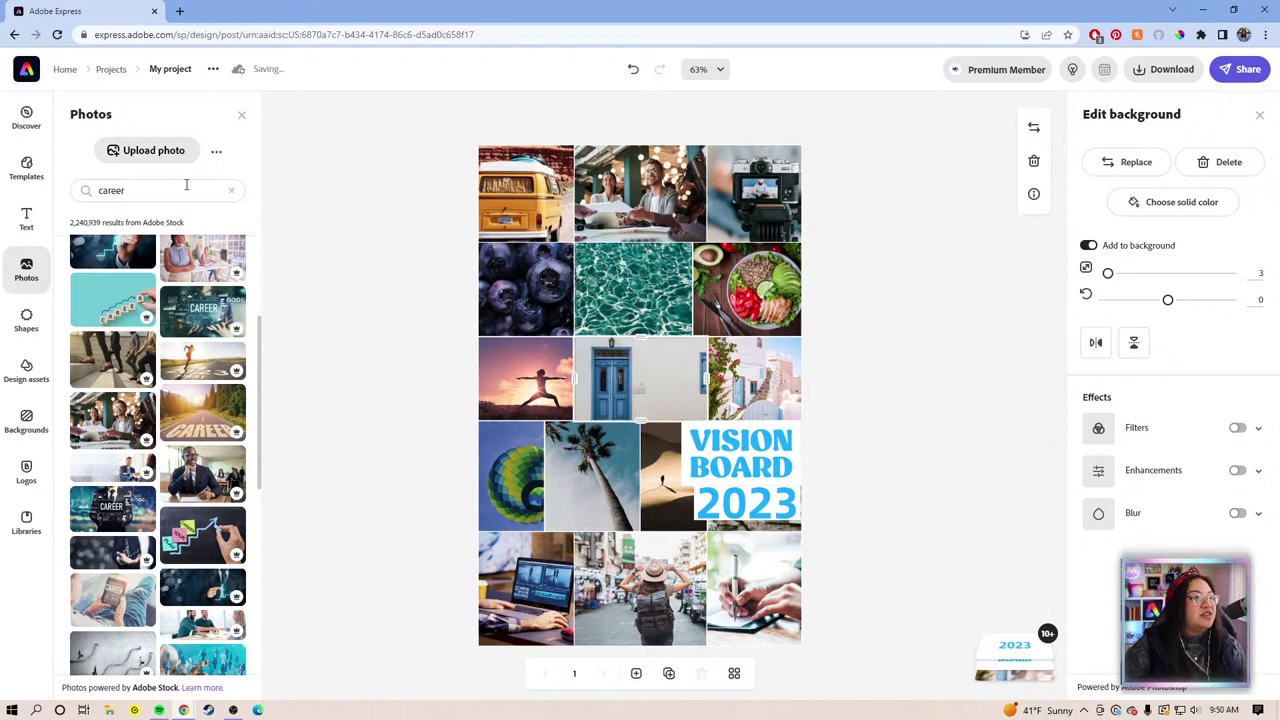
drag(174, 192, 57, 189)
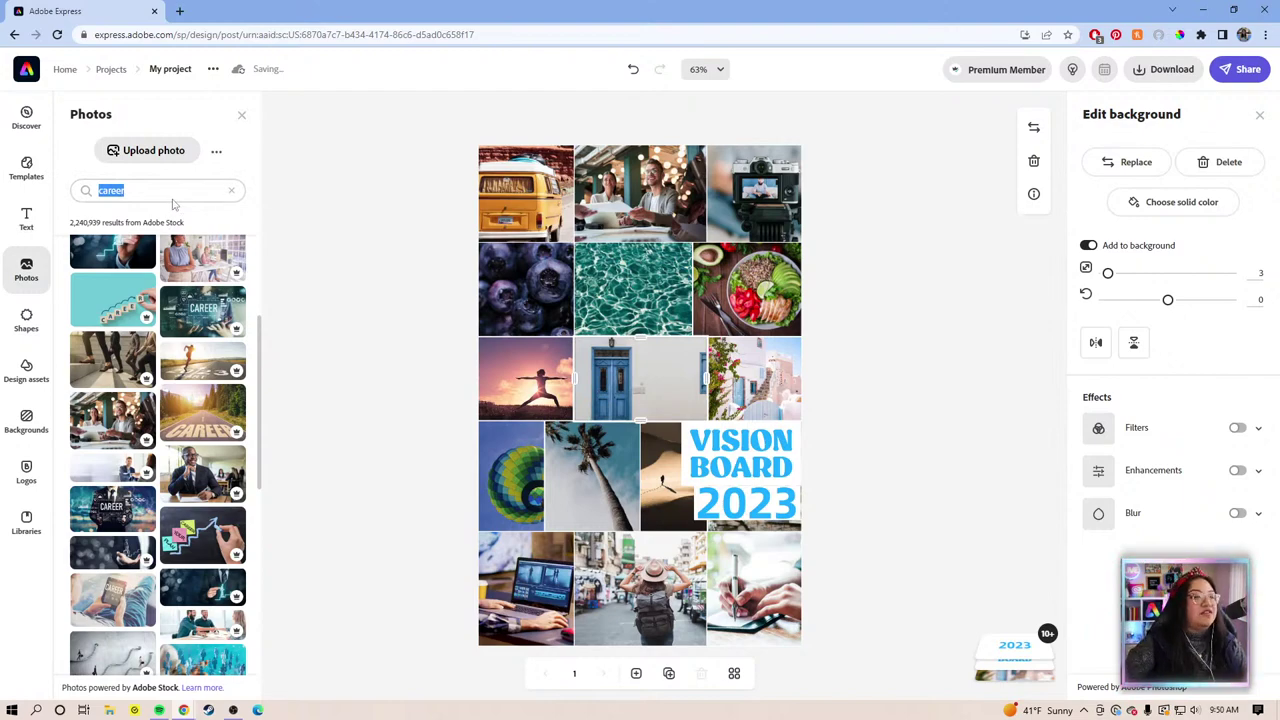
scroll(170, 390, down, 5)
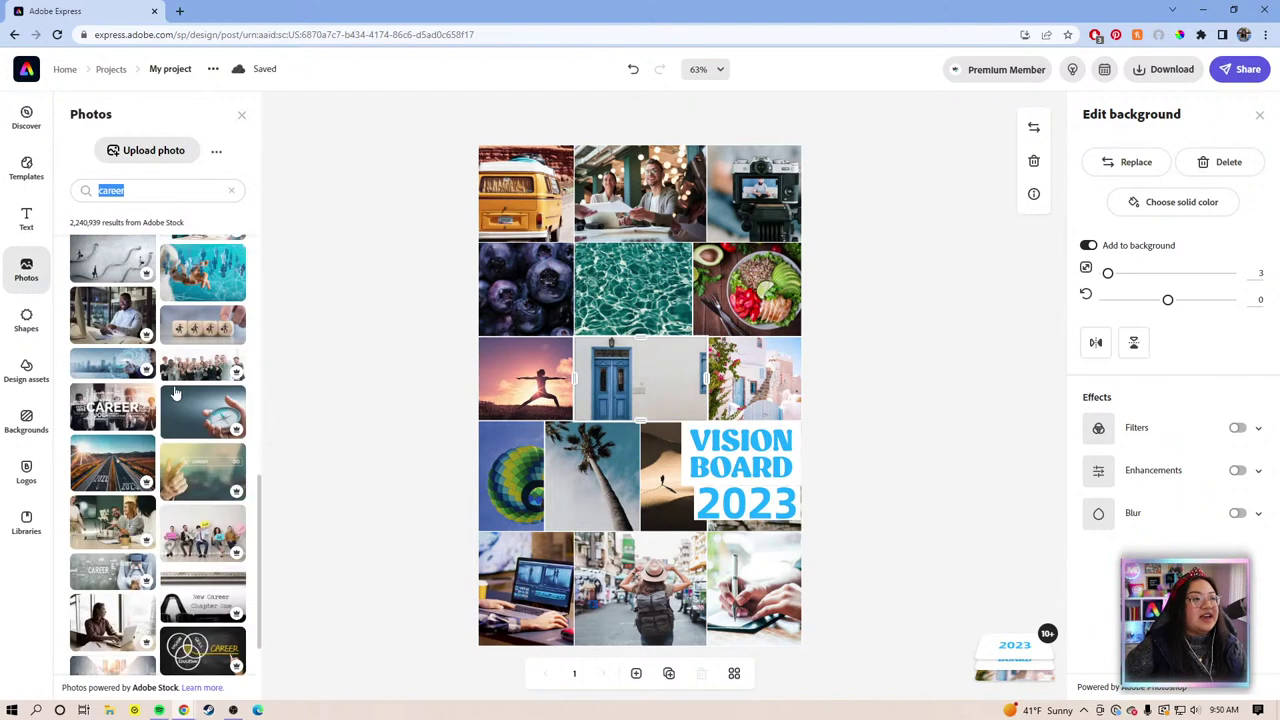
scroll(174, 393, down, 5)
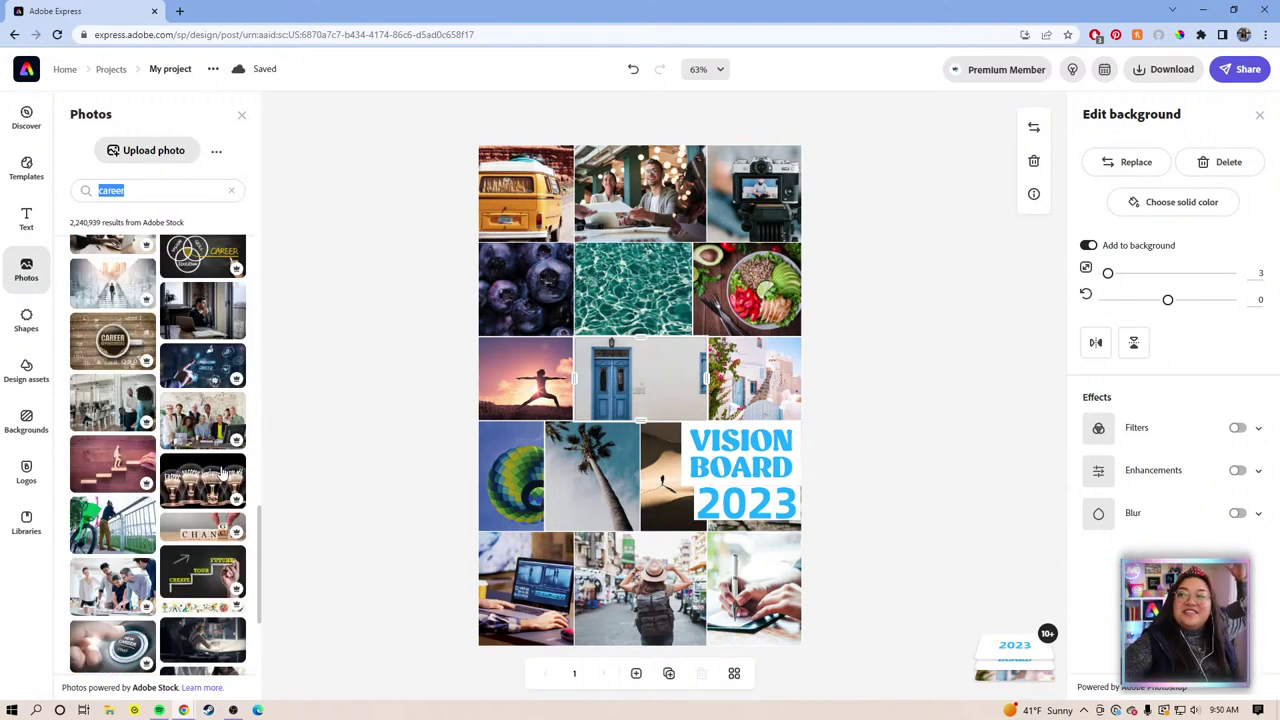
scroll(228, 464, down, 5)
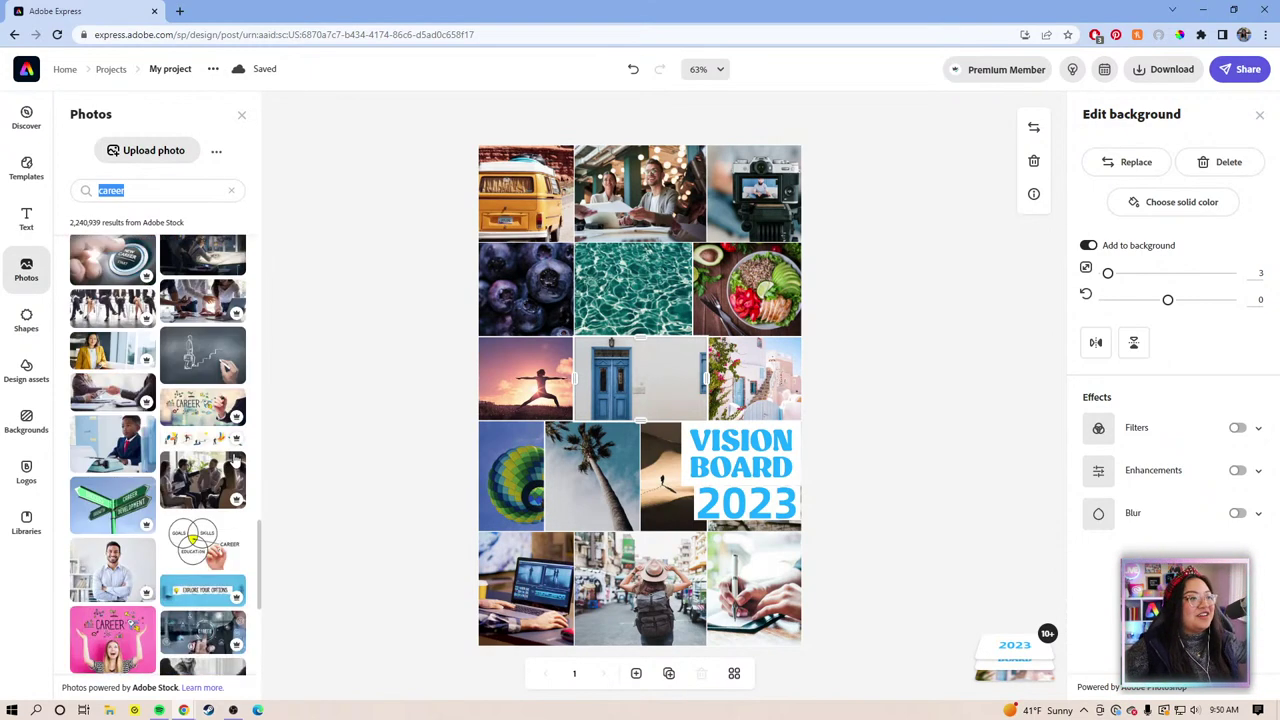
scroll(233, 460, down, 2)
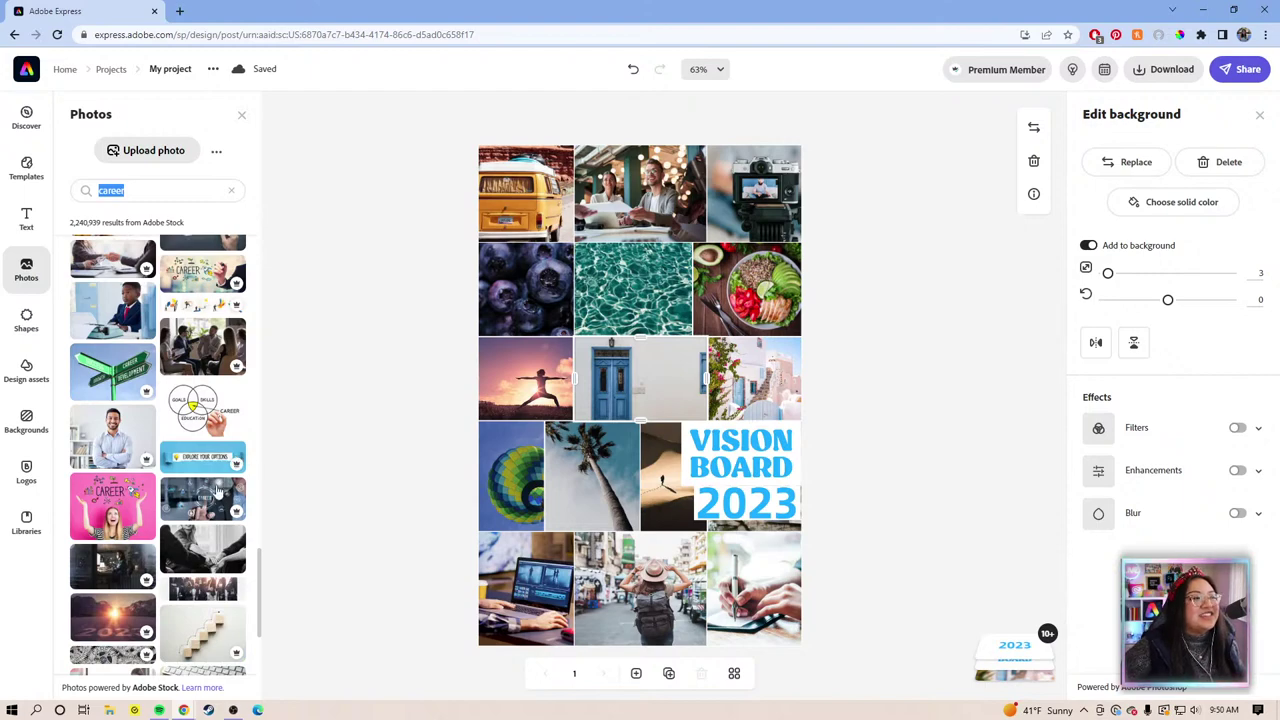
scroll(218, 500, down, 2)
scroll(218, 507, down, 2)
scroll(190, 525, down, 2)
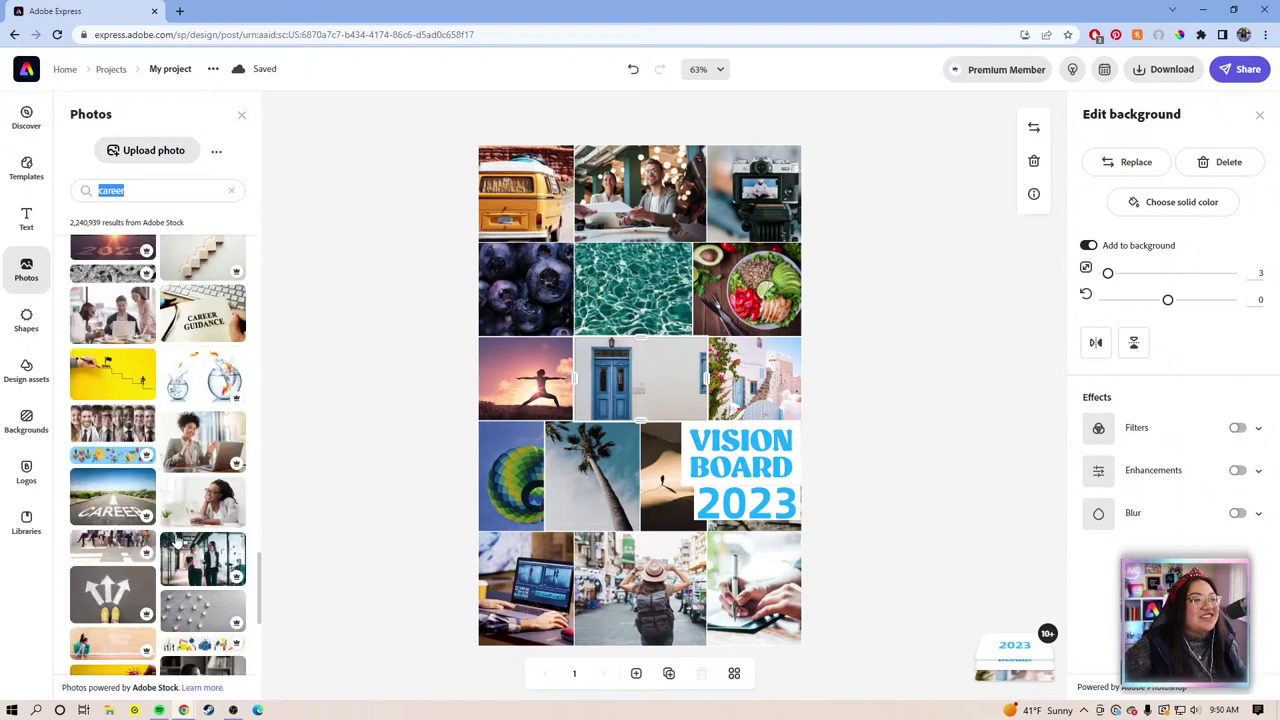
scroll(175, 540, down, 2)
scroll(176, 540, down, 5)
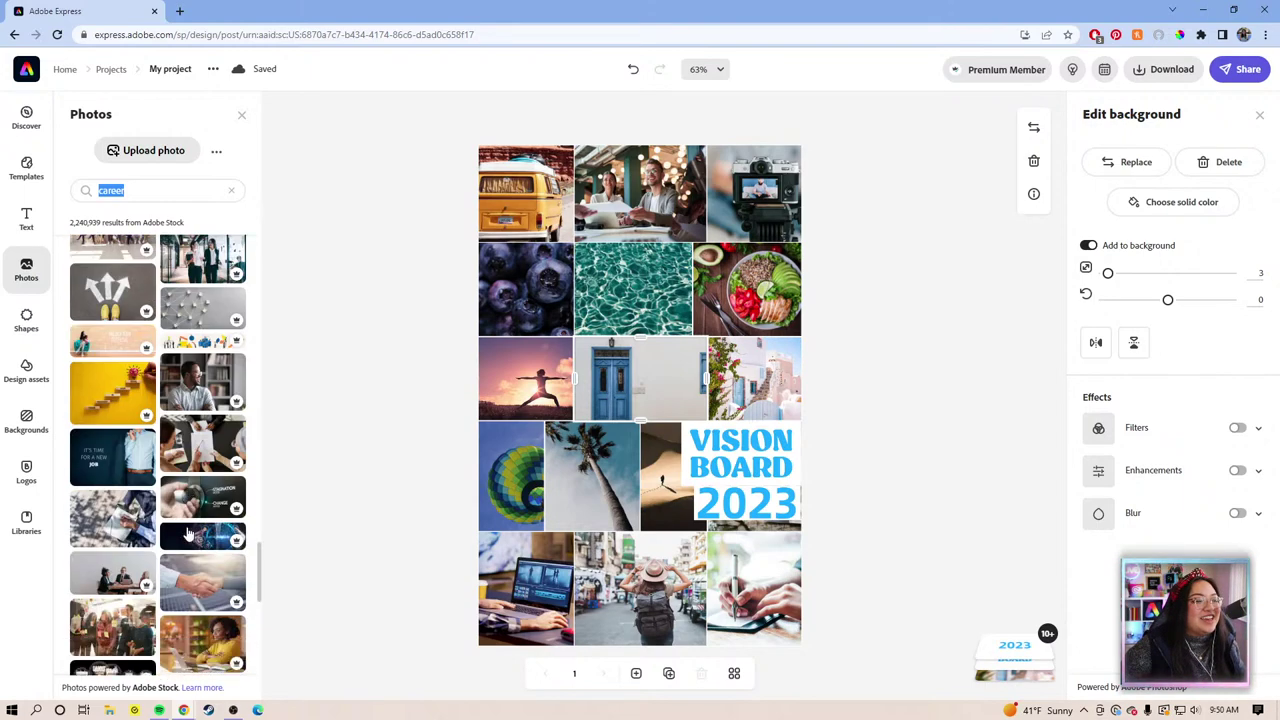
scroll(187, 535, down, 2)
scroll(188, 537, down, 2)
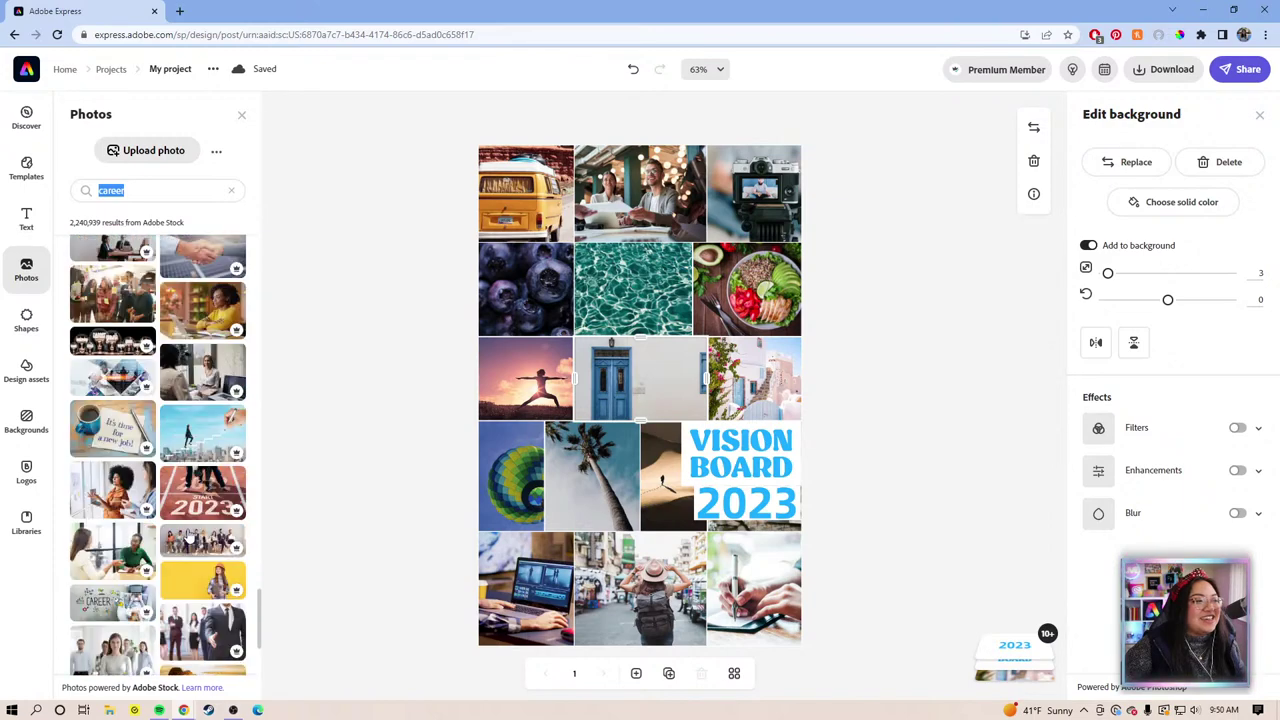
scroll(190, 538, down, 2)
scroll(190, 535, down, 2)
scroll(190, 532, down, 2)
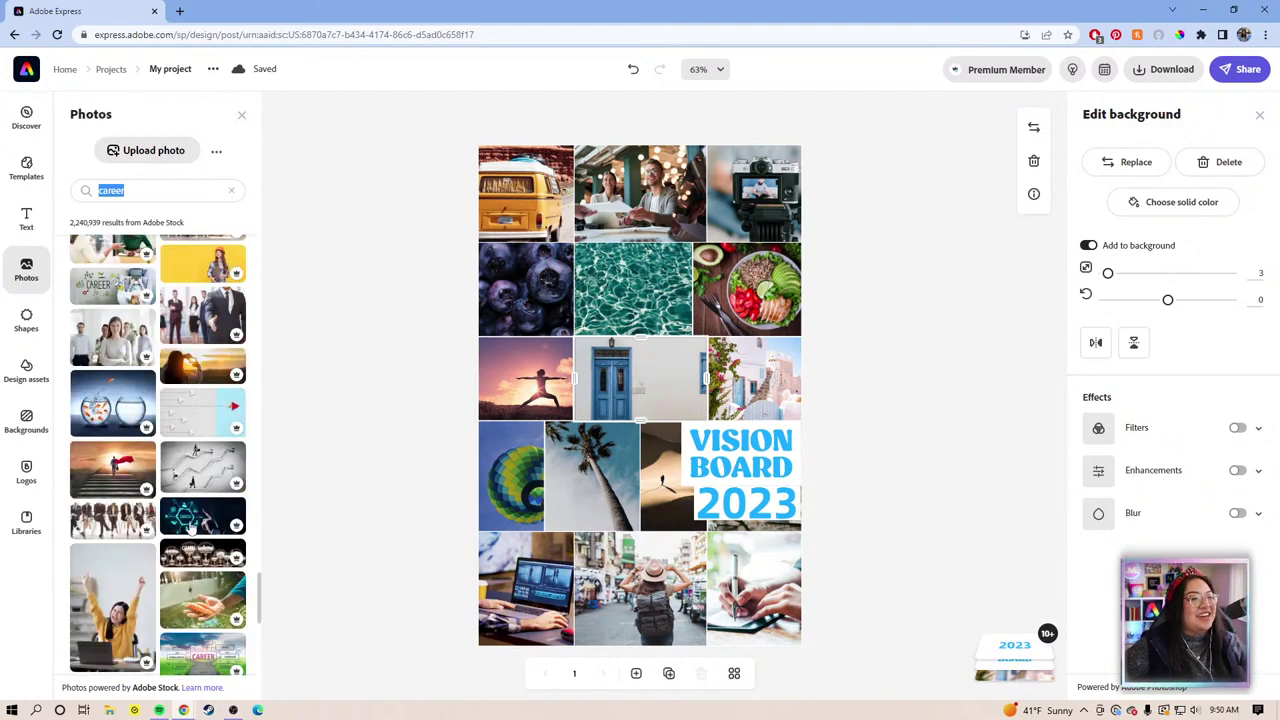
scroll(190, 529, down, 2)
scroll(192, 527, down, 2)
scroll(194, 526, down, 2)
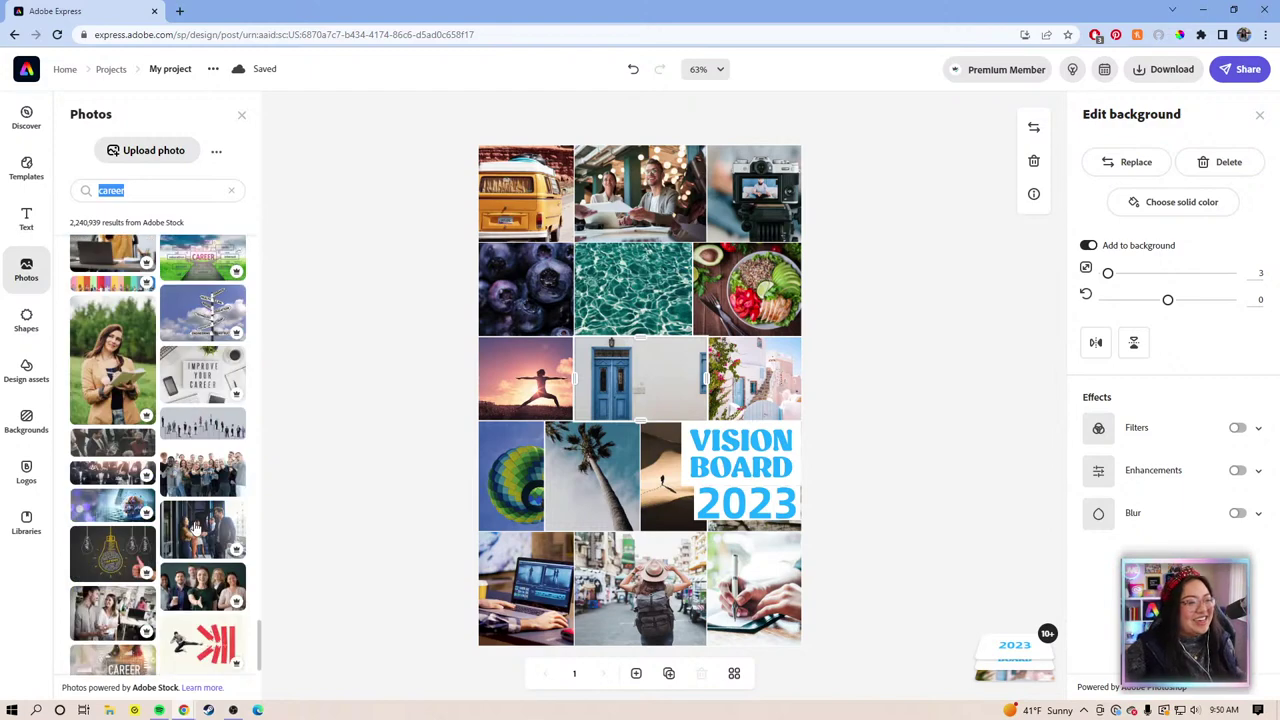
scroll(195, 524, down, 2)
scroll(196, 527, down, 4)
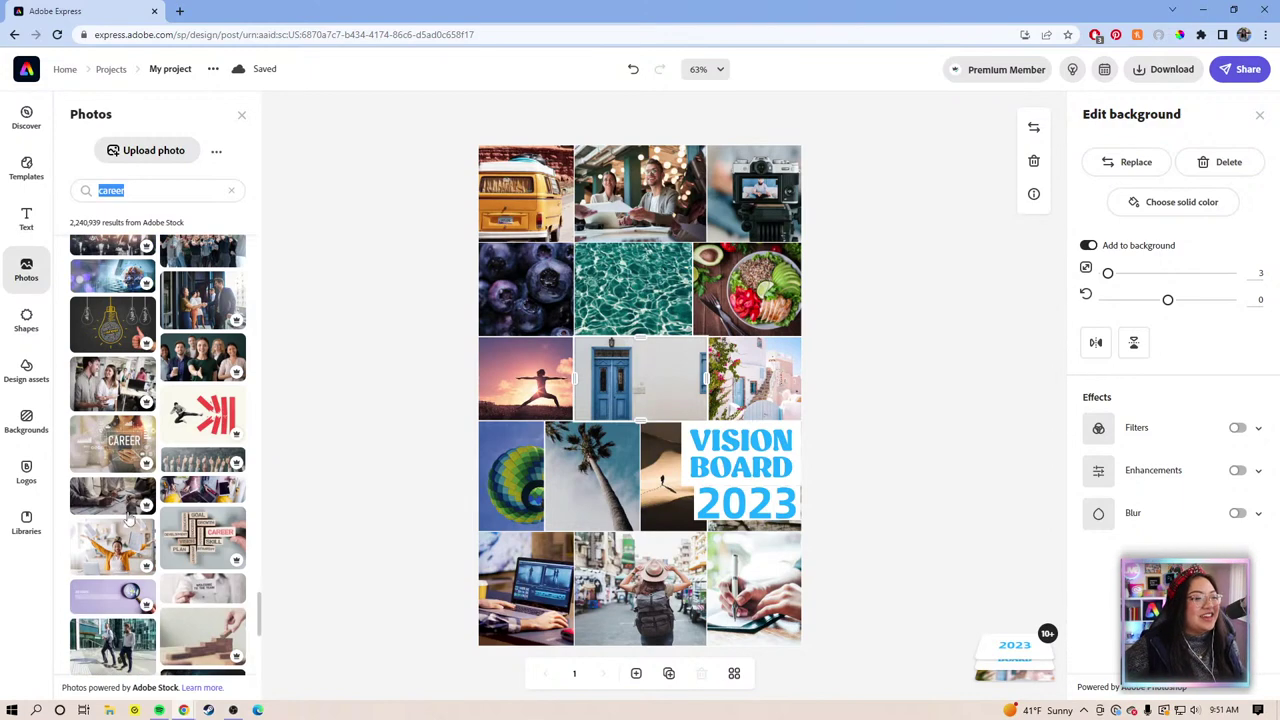
scroll(150, 597, down, 7)
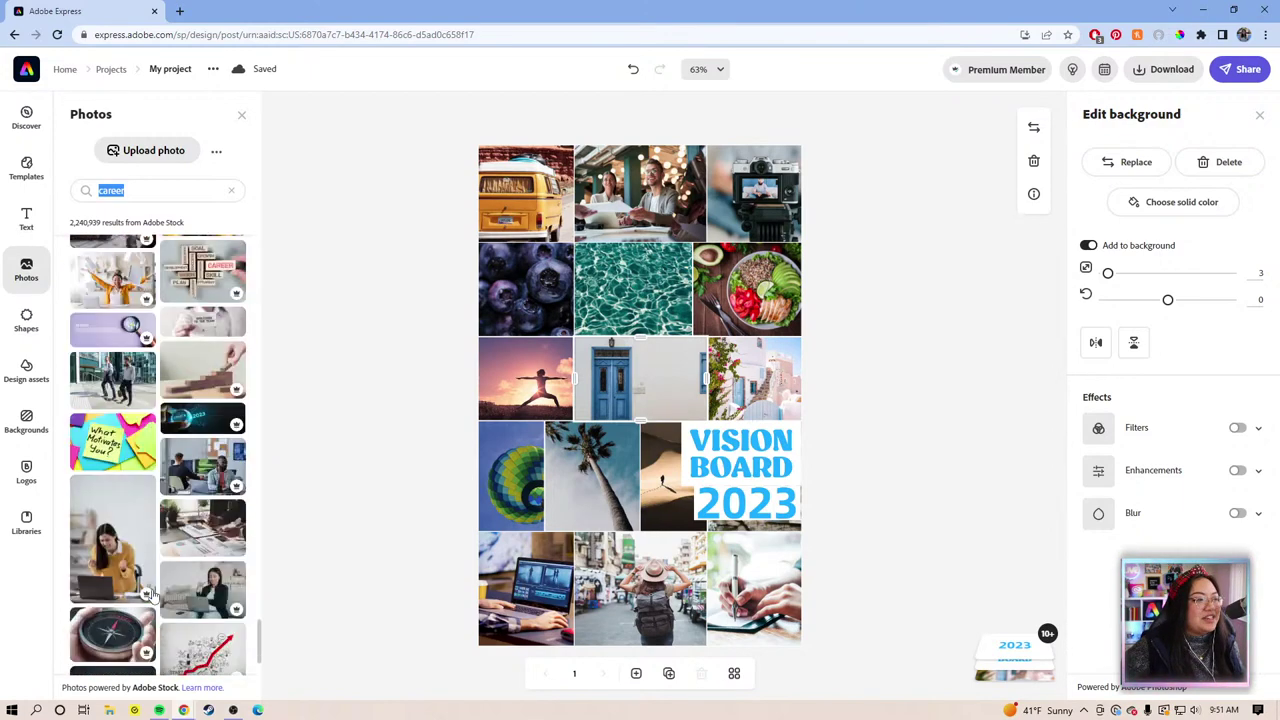
scroll(152, 597, down, 4)
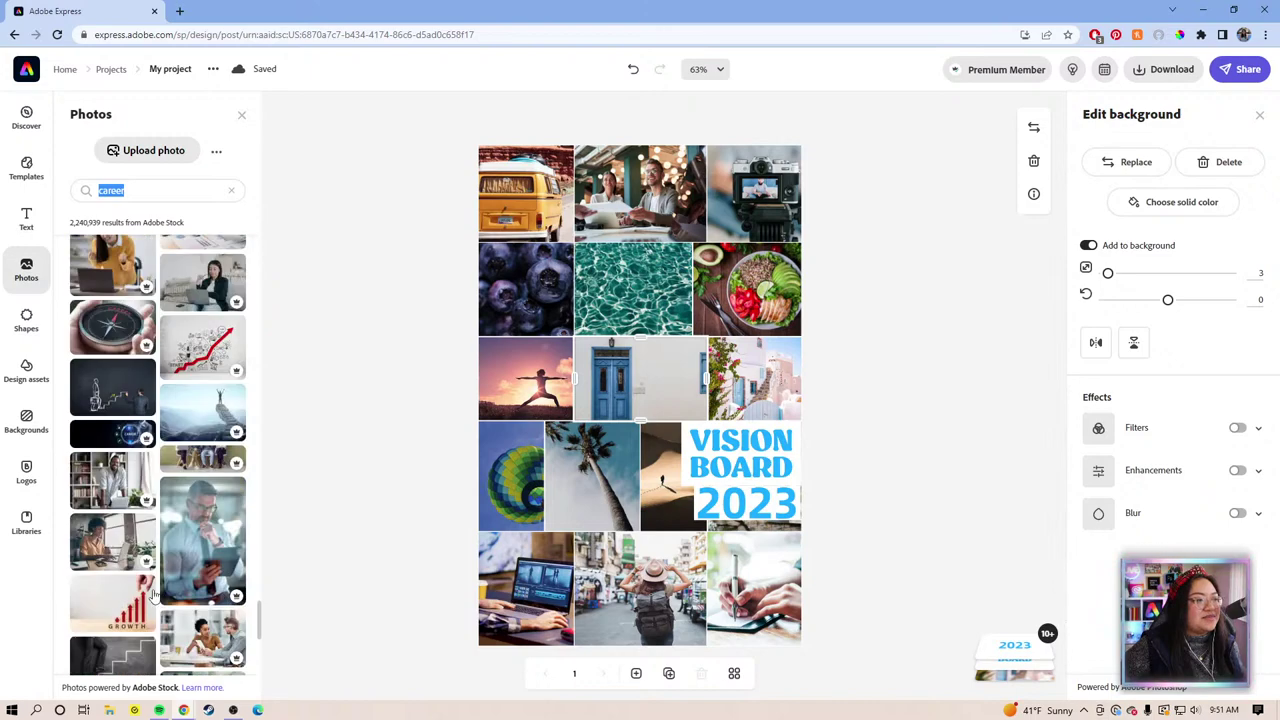
scroll(152, 595, down, 5)
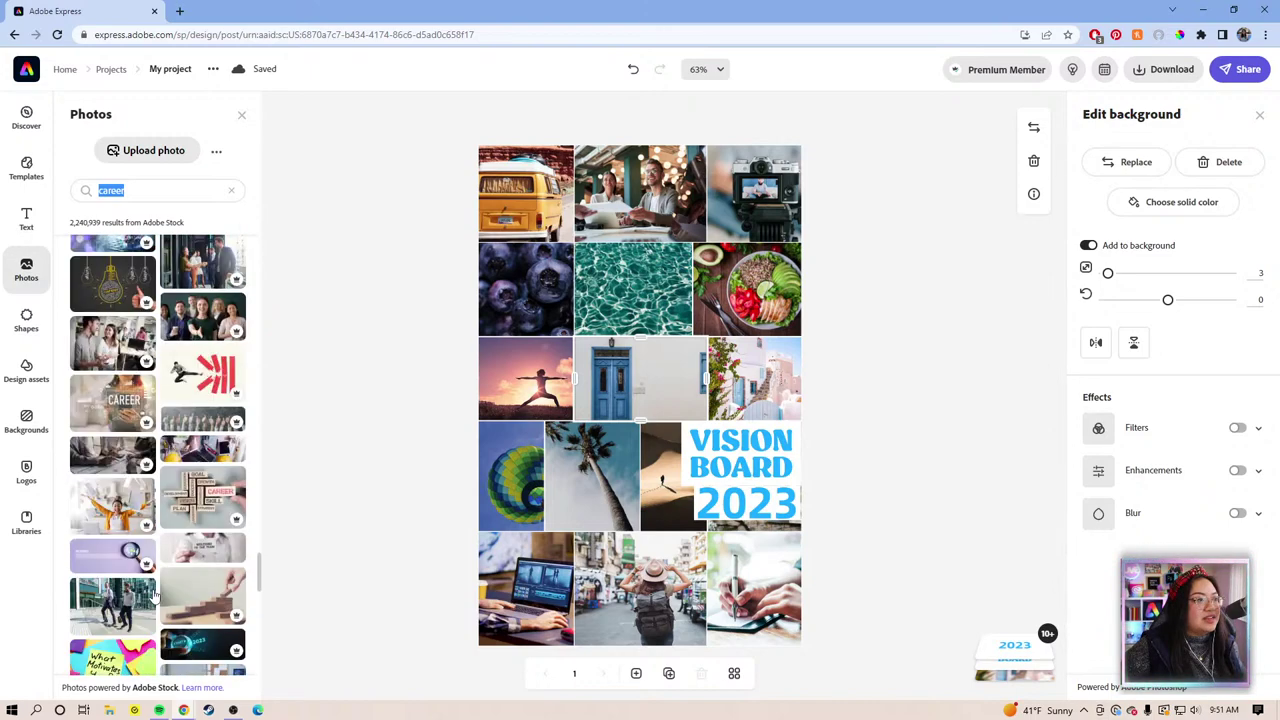
scroll(155, 597, down, 10)
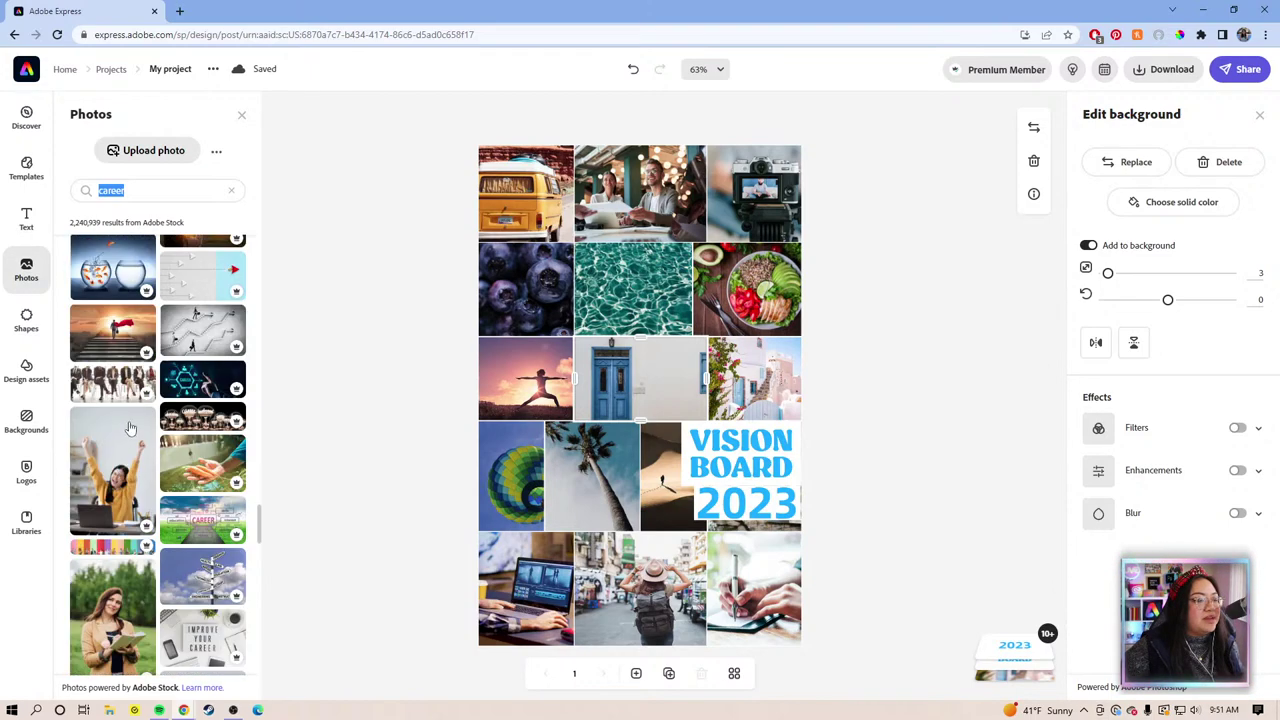
scroll(130, 428, down, 10)
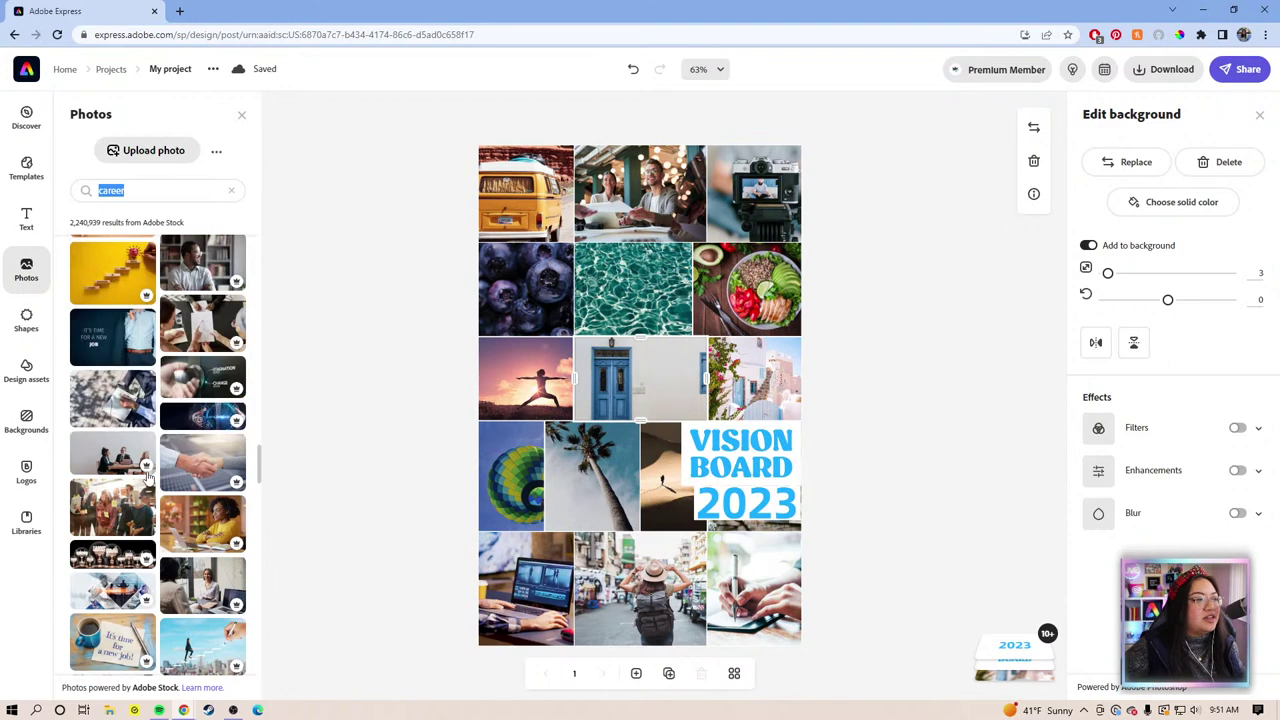
scroll(148, 478, up, 10)
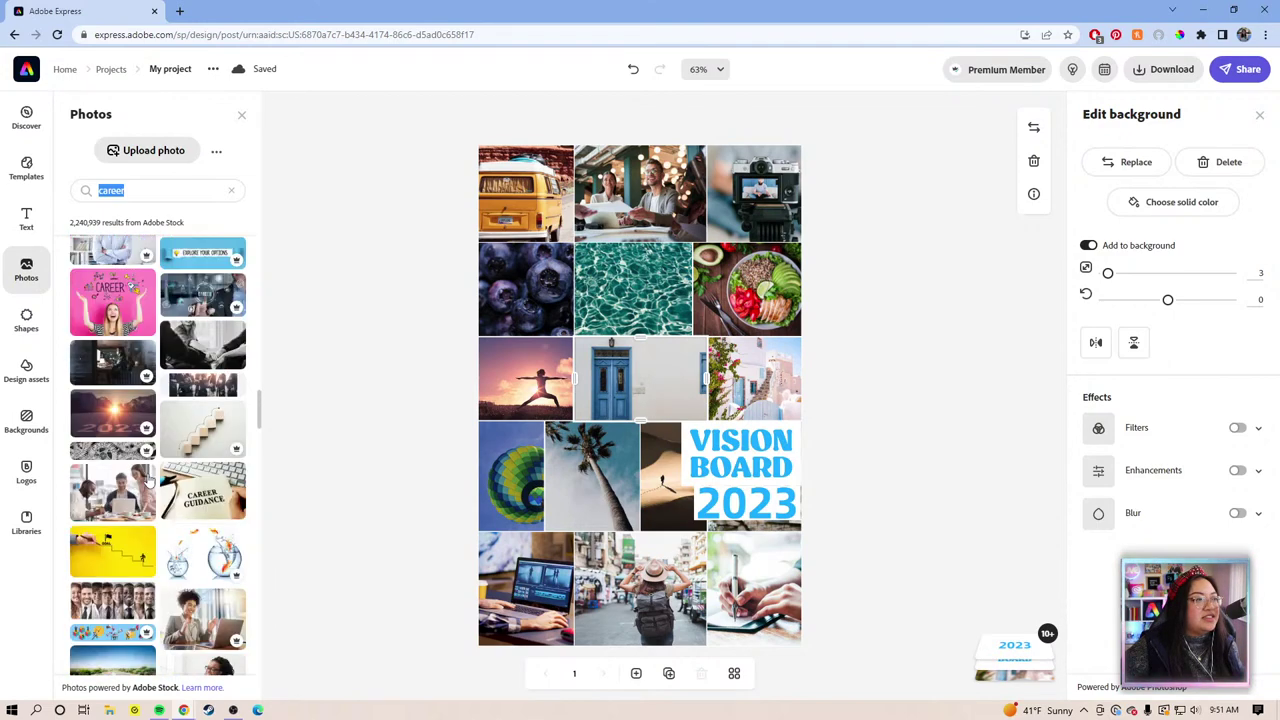
scroll(148, 478, up, 2)
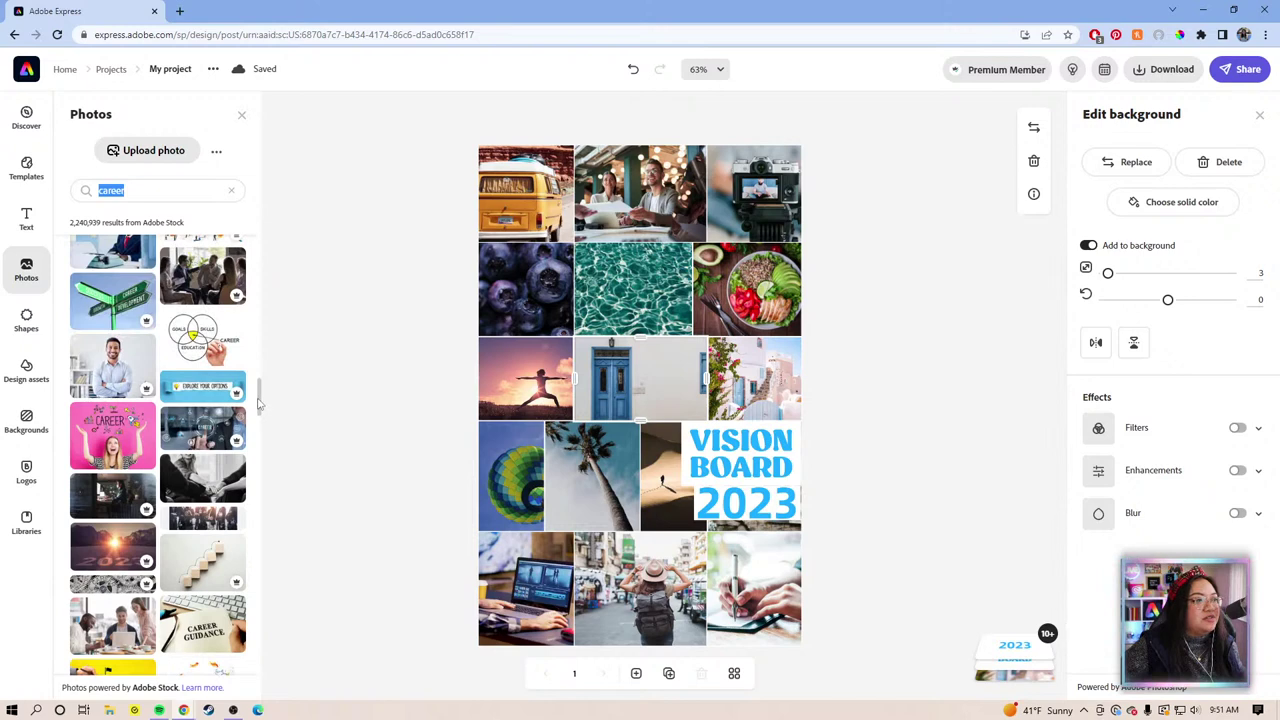
drag(259, 403, 265, 375)
scroll(122, 420, up, 5)
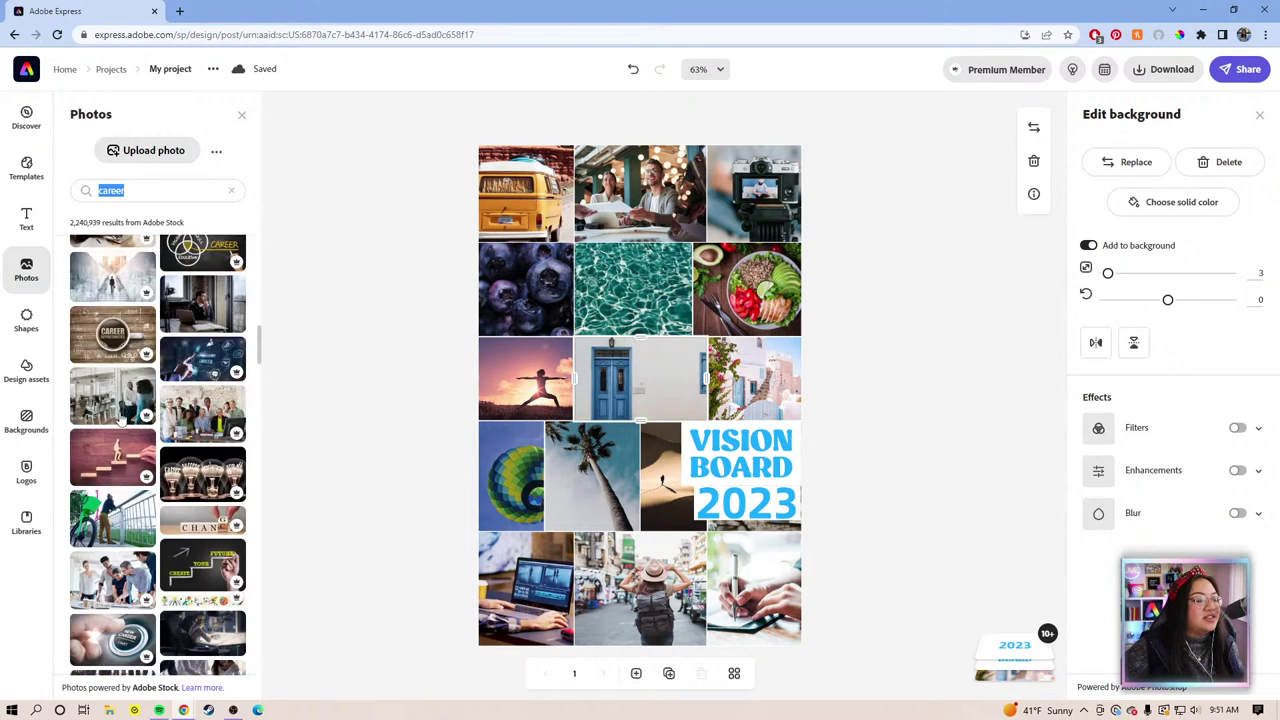
scroll(128, 447, up, 6)
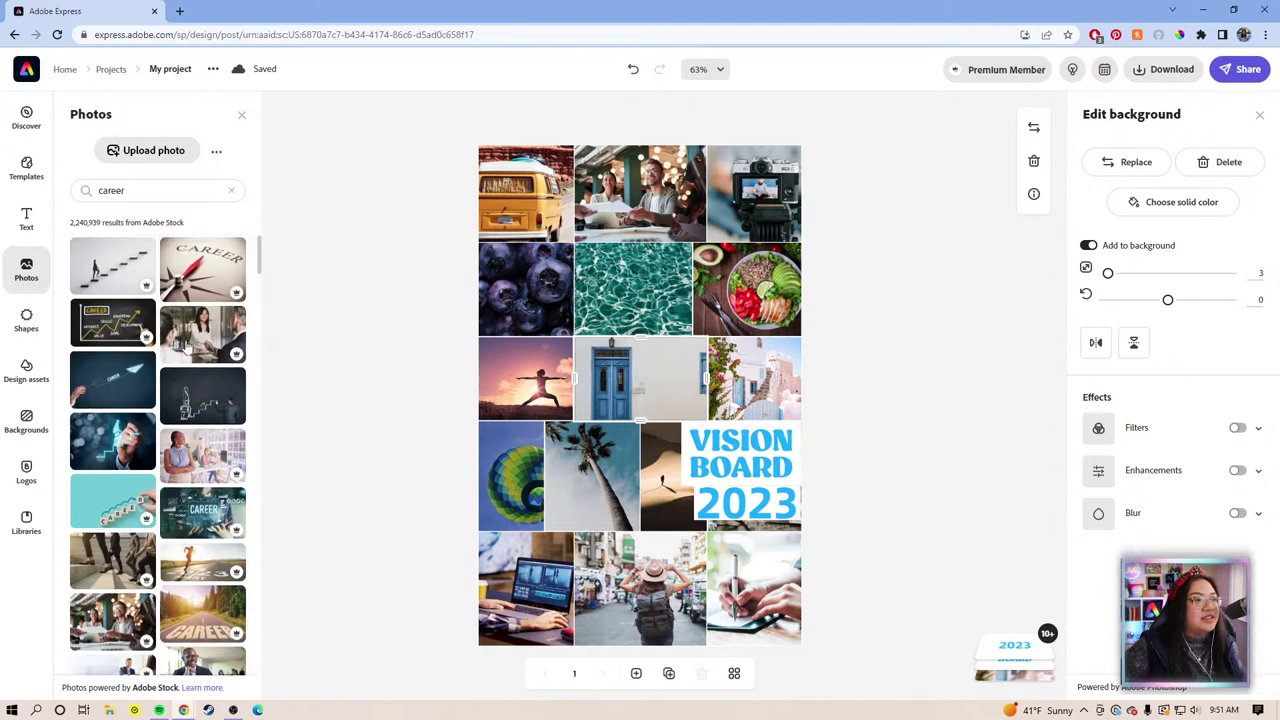
Try adding the business handshake photo from the career results to the board, removing the loose image.
click(187, 345)
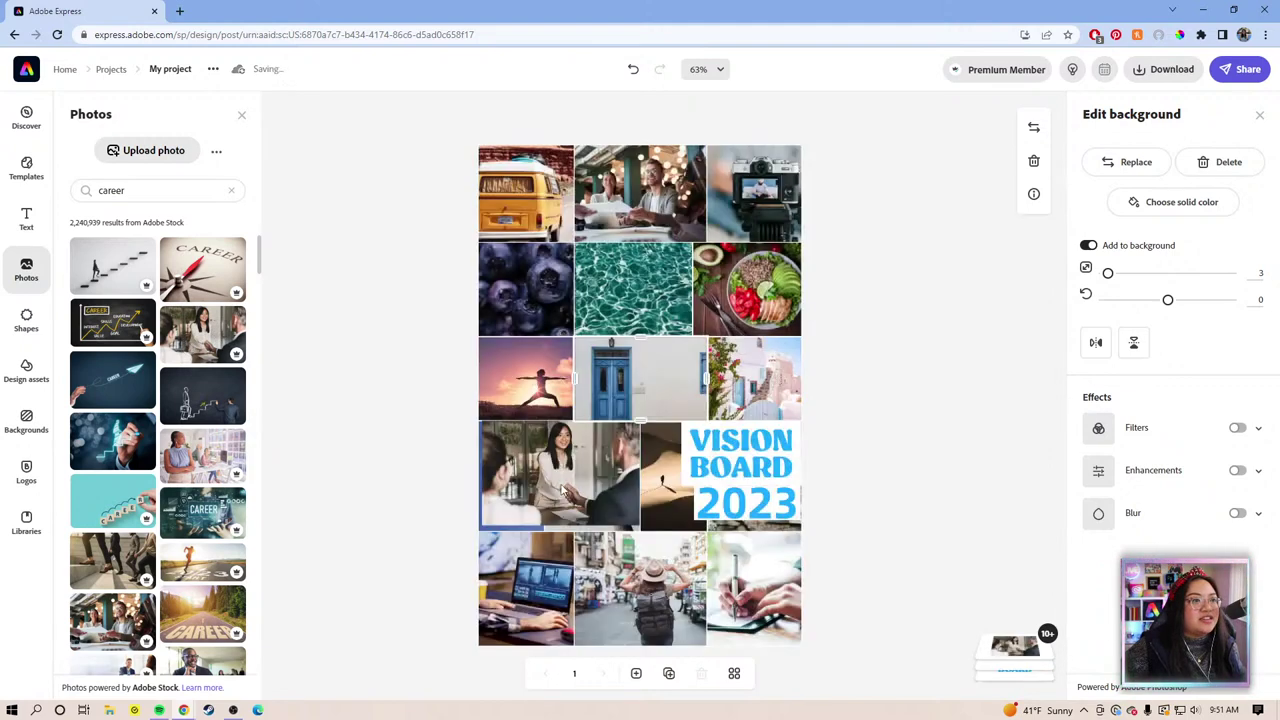
drag(563, 490, 570, 557)
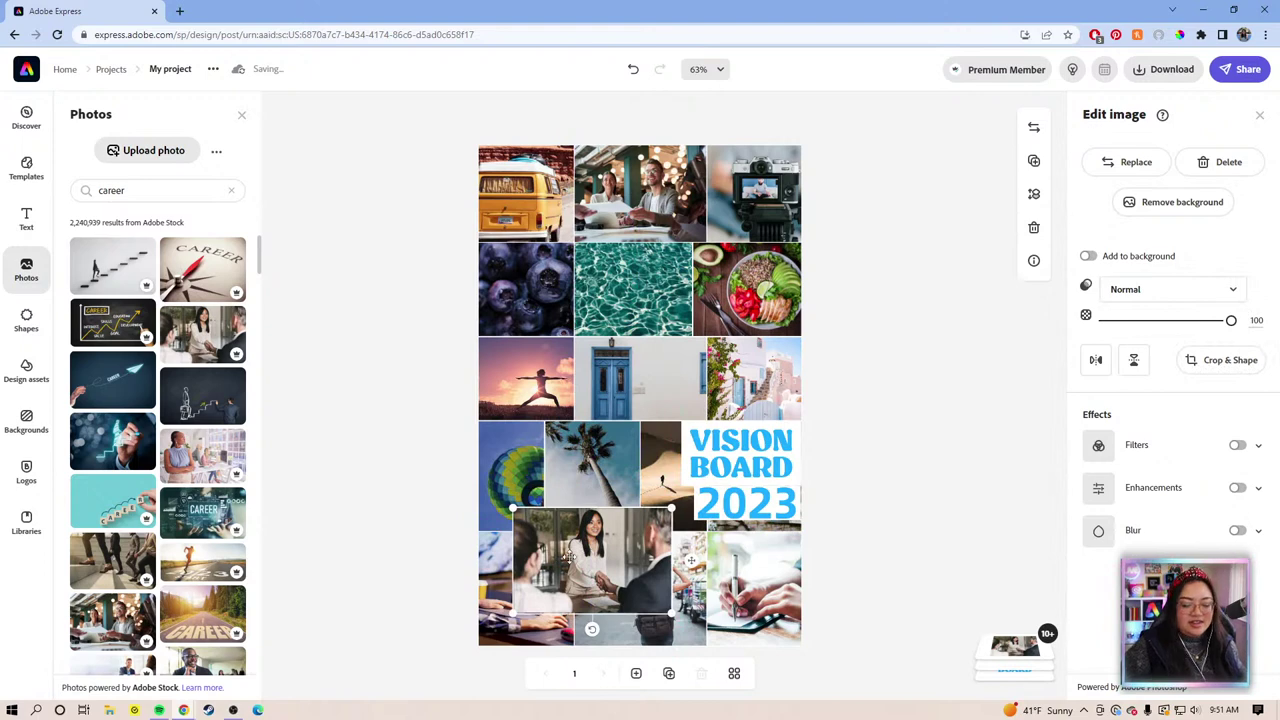
key(Escape)
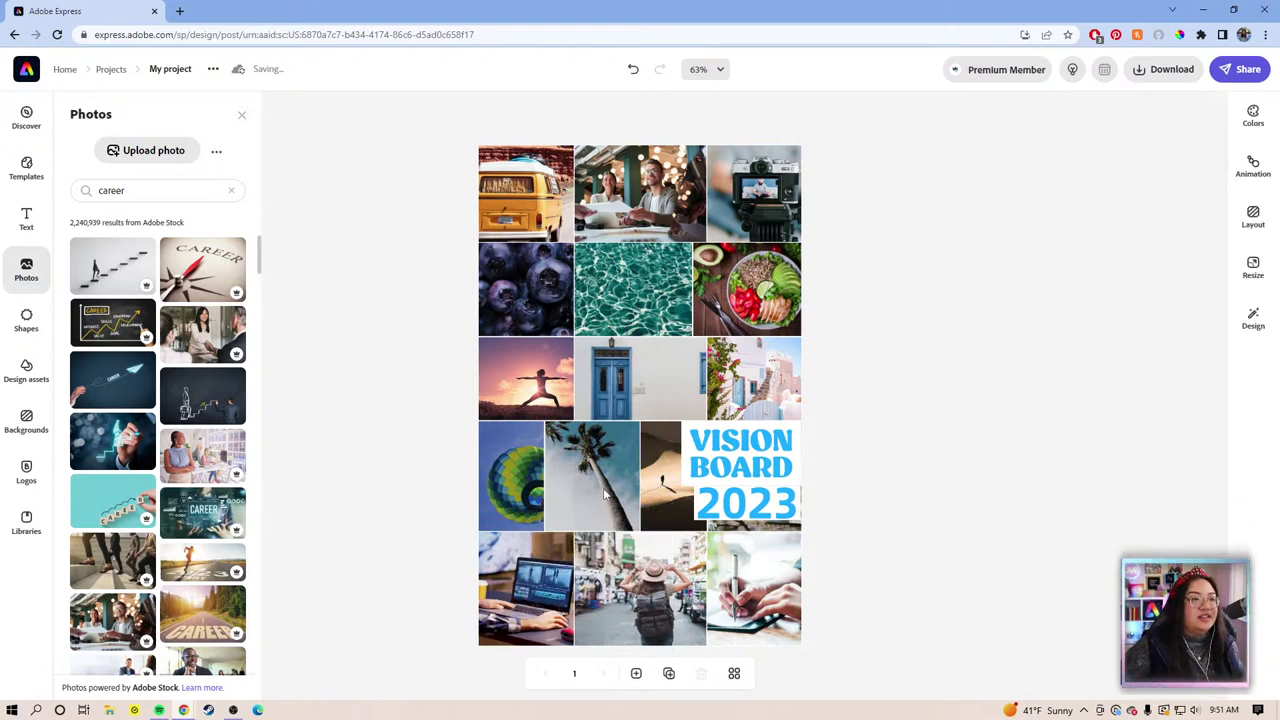
Replace the middle-row blue door photo with the business handshake picture from an Adobe Stock search for career.
click(606, 491)
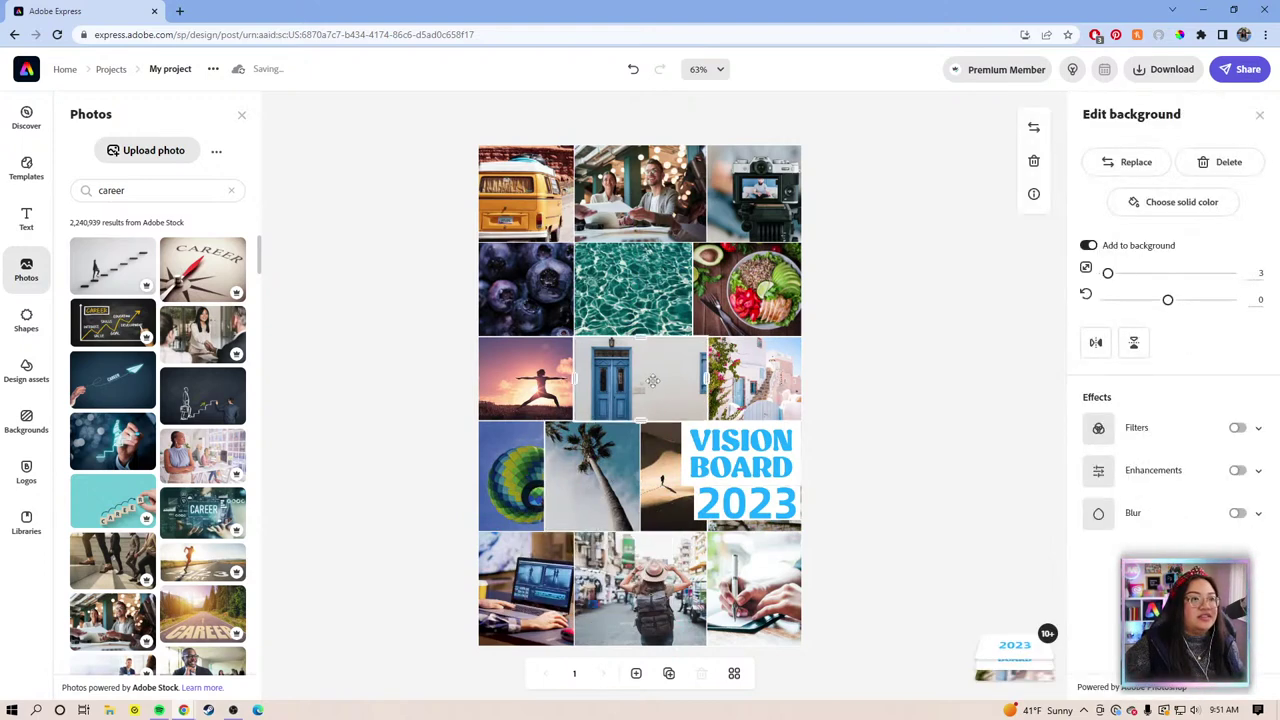
click(1126, 162)
drag(163, 194, 77, 199)
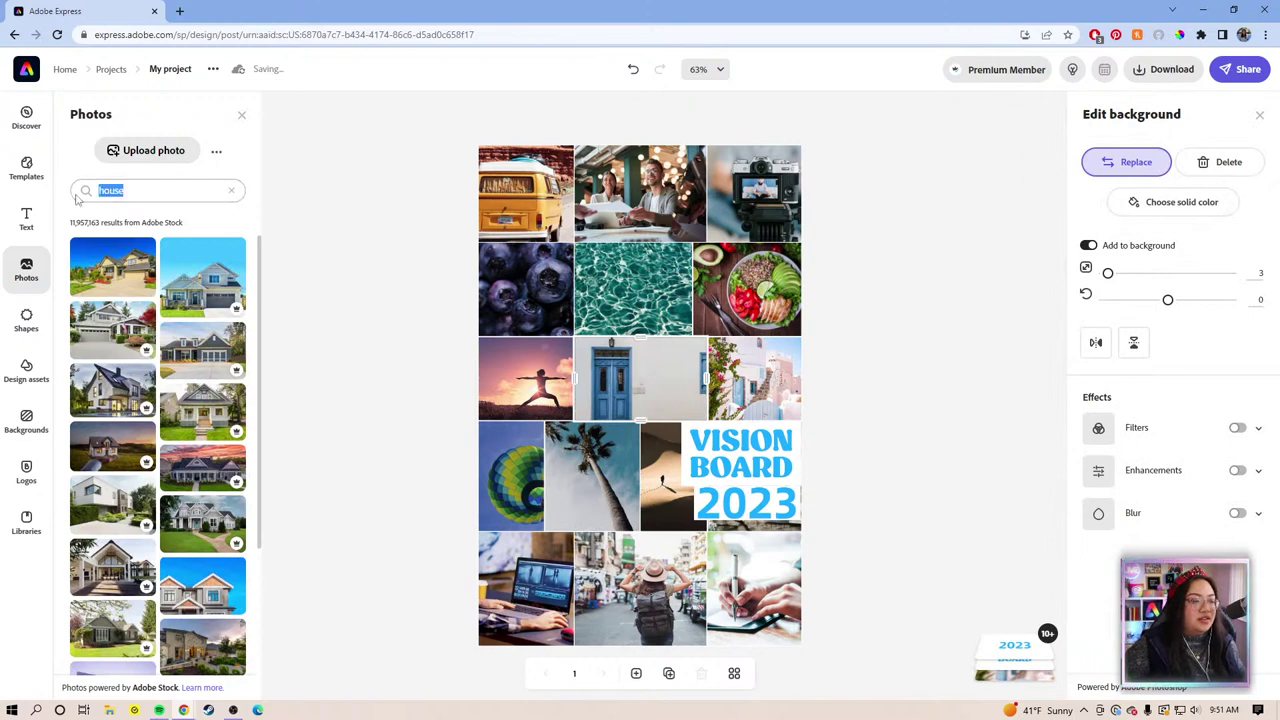
text(career)
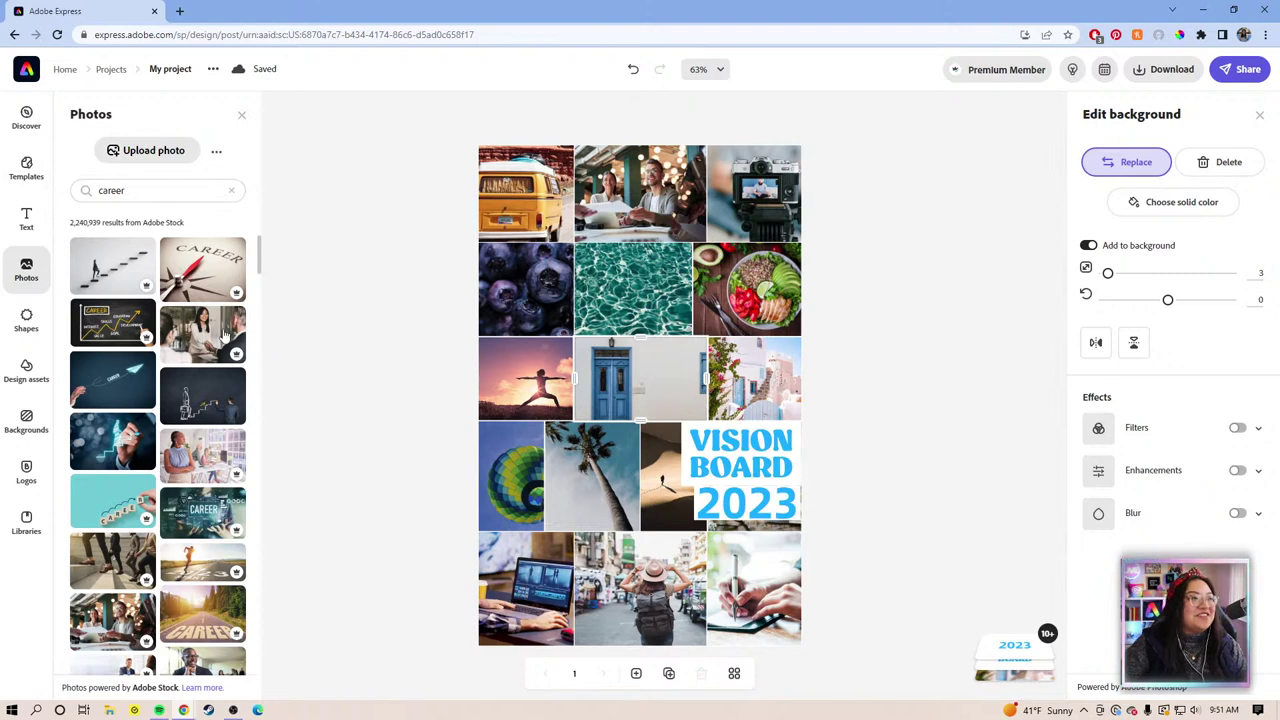
click(221, 341)
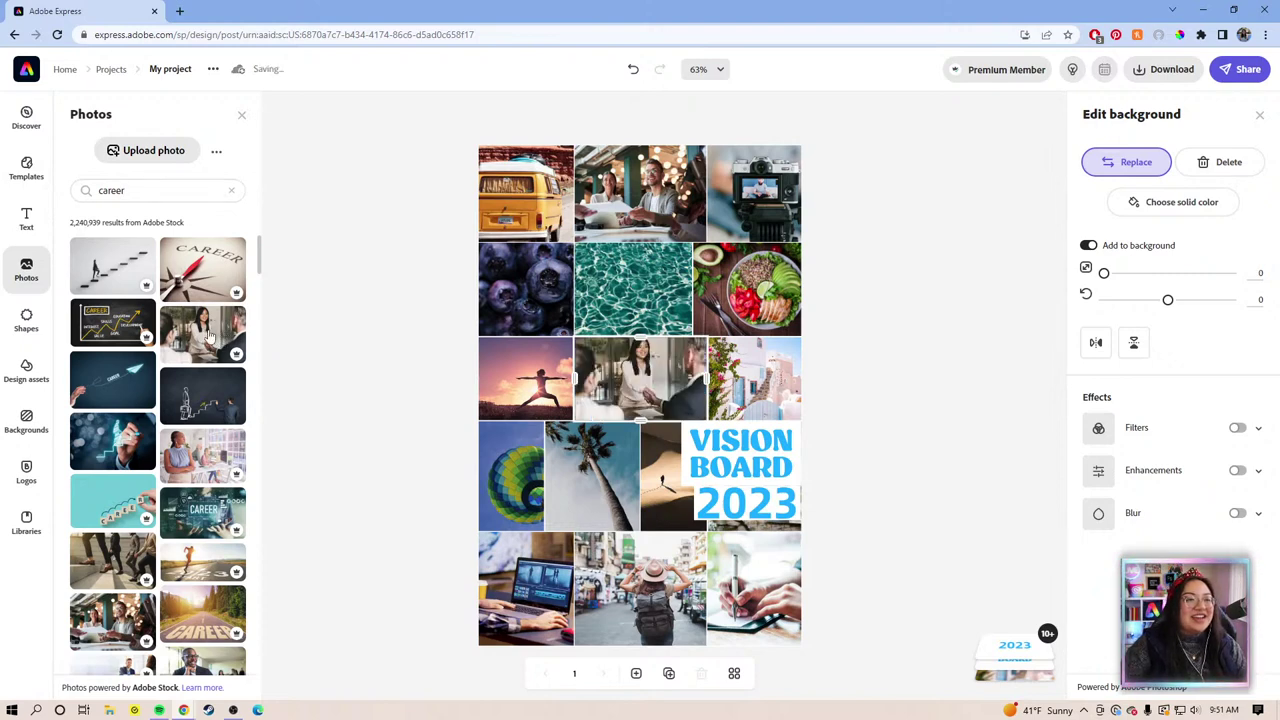
Set the handshake photo's scale to 2 and reposition it within its cell to show the woman and the handshake.
click(652, 375)
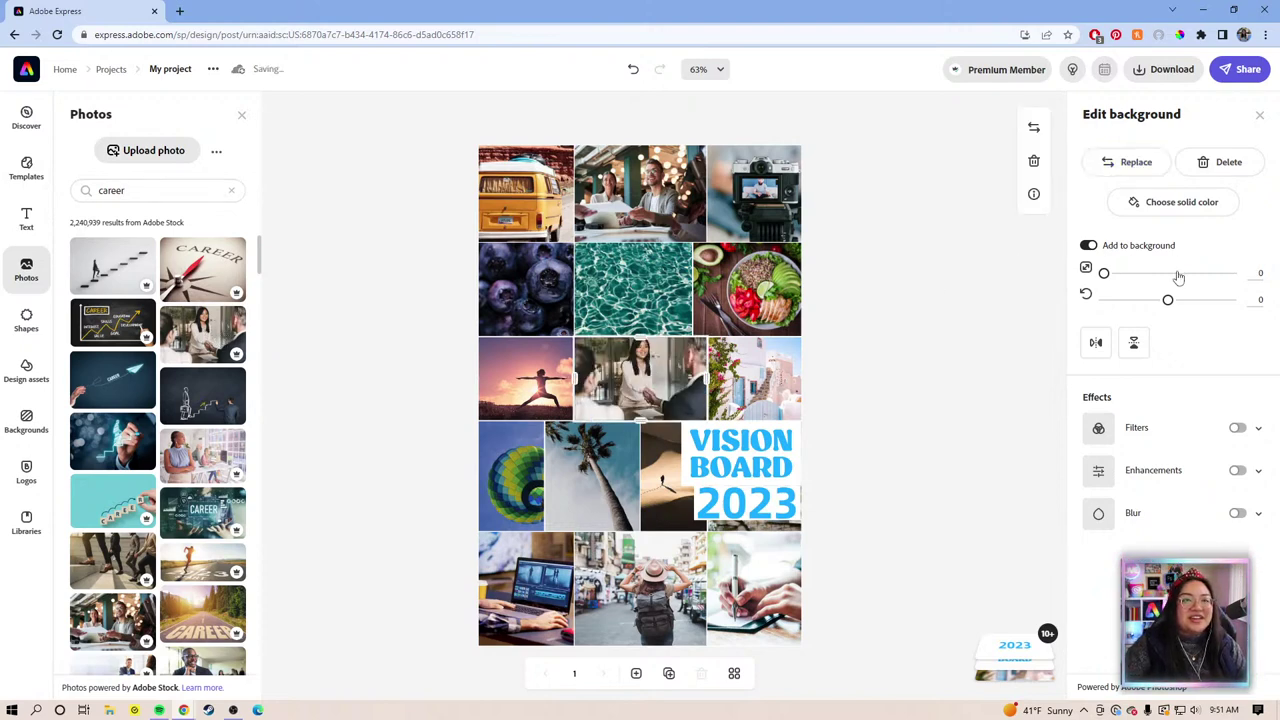
drag(1104, 274, 1110, 273)
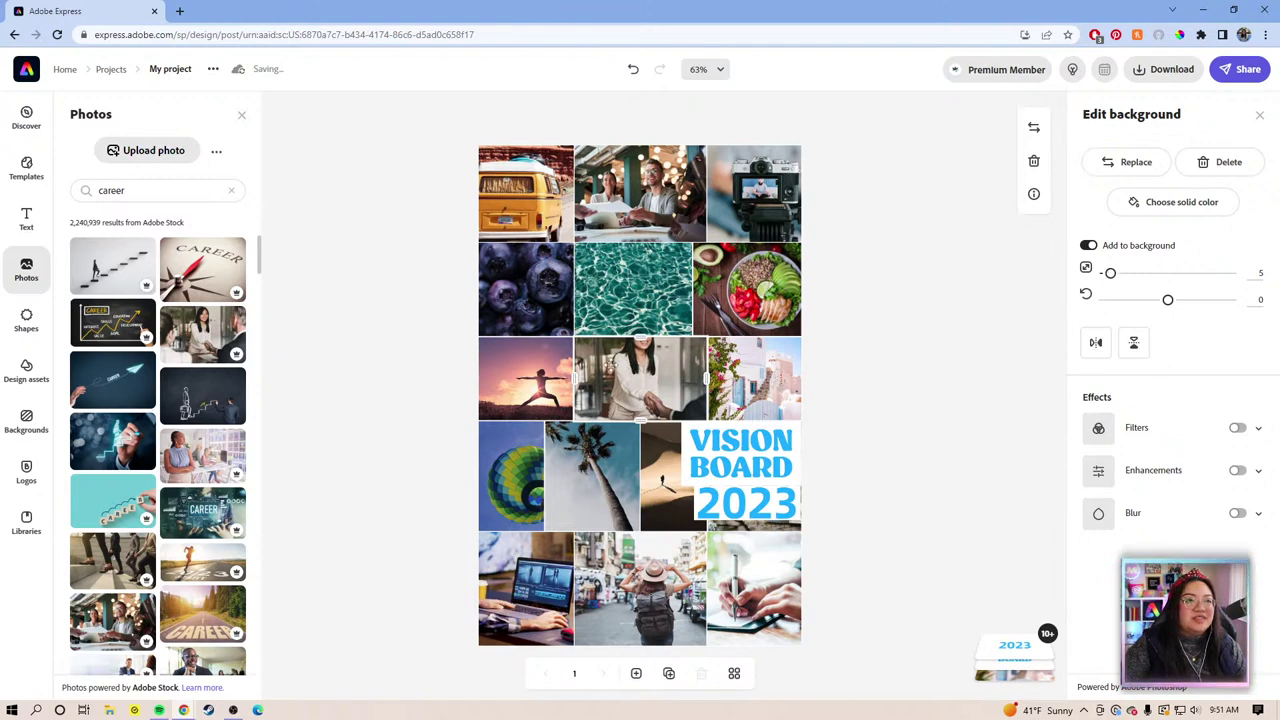
drag(617, 360, 597, 358)
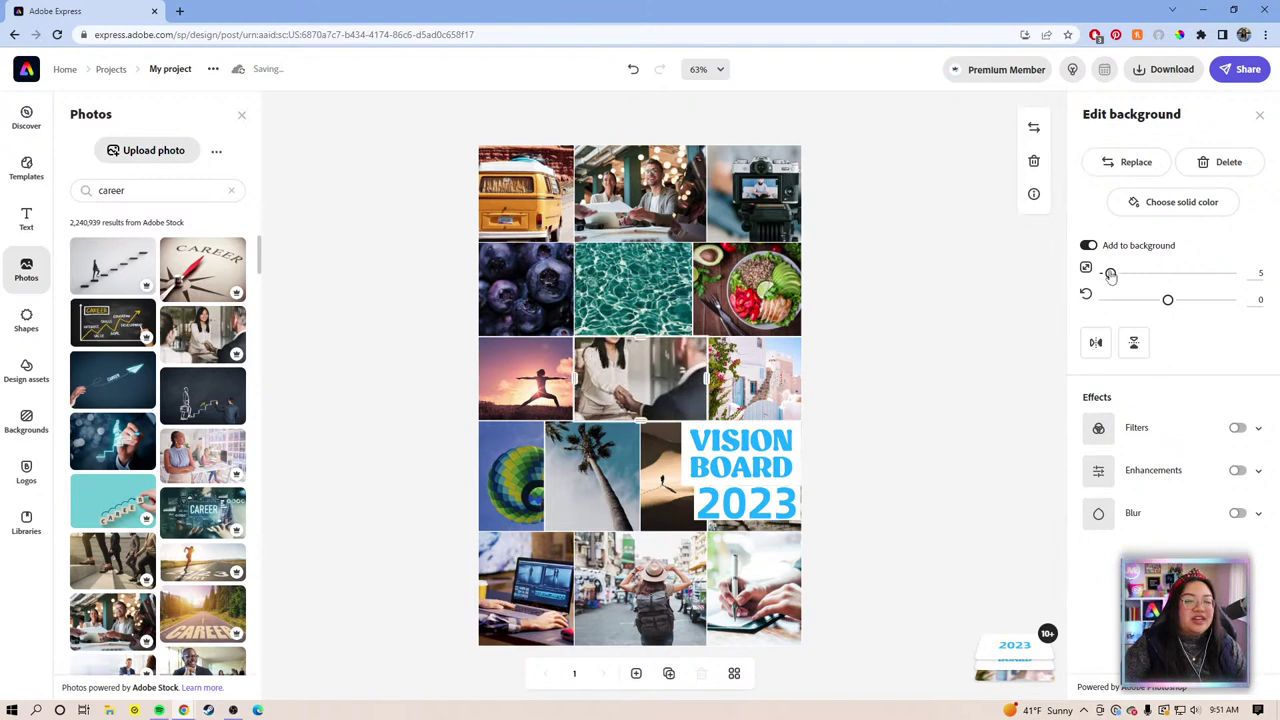
drag(1110, 274, 1106, 274)
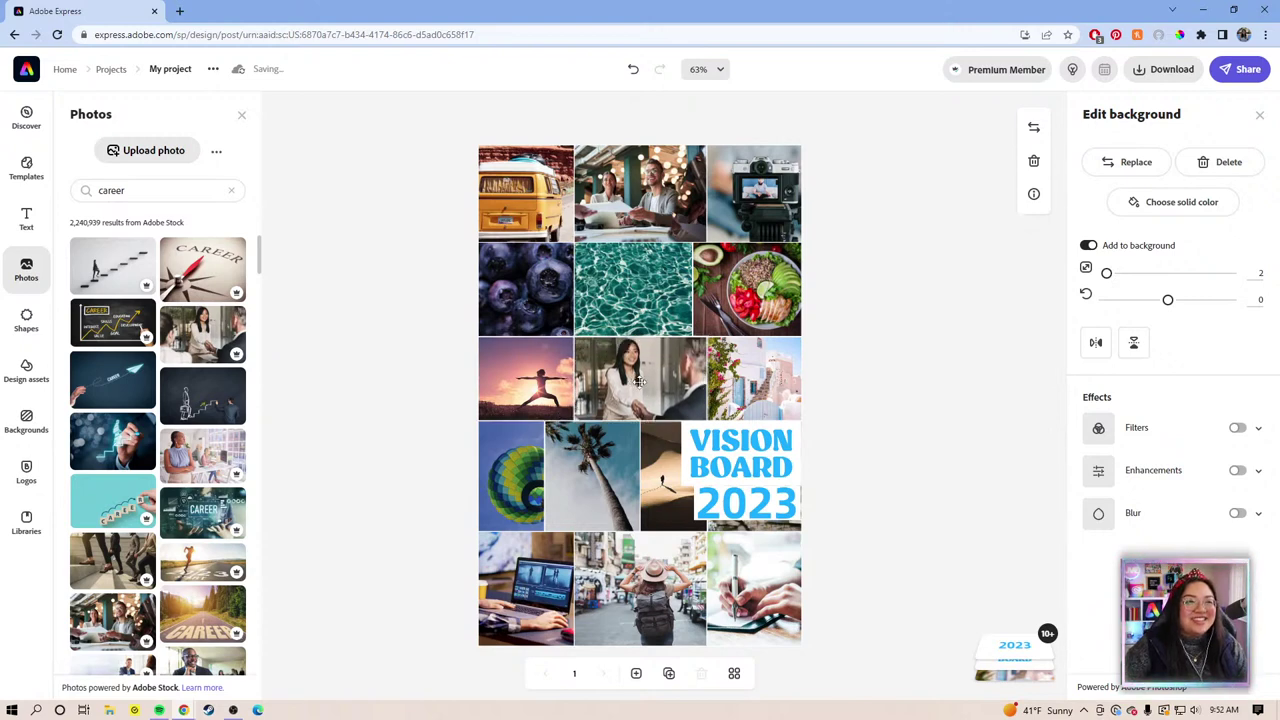
click(919, 396)
click(762, 382)
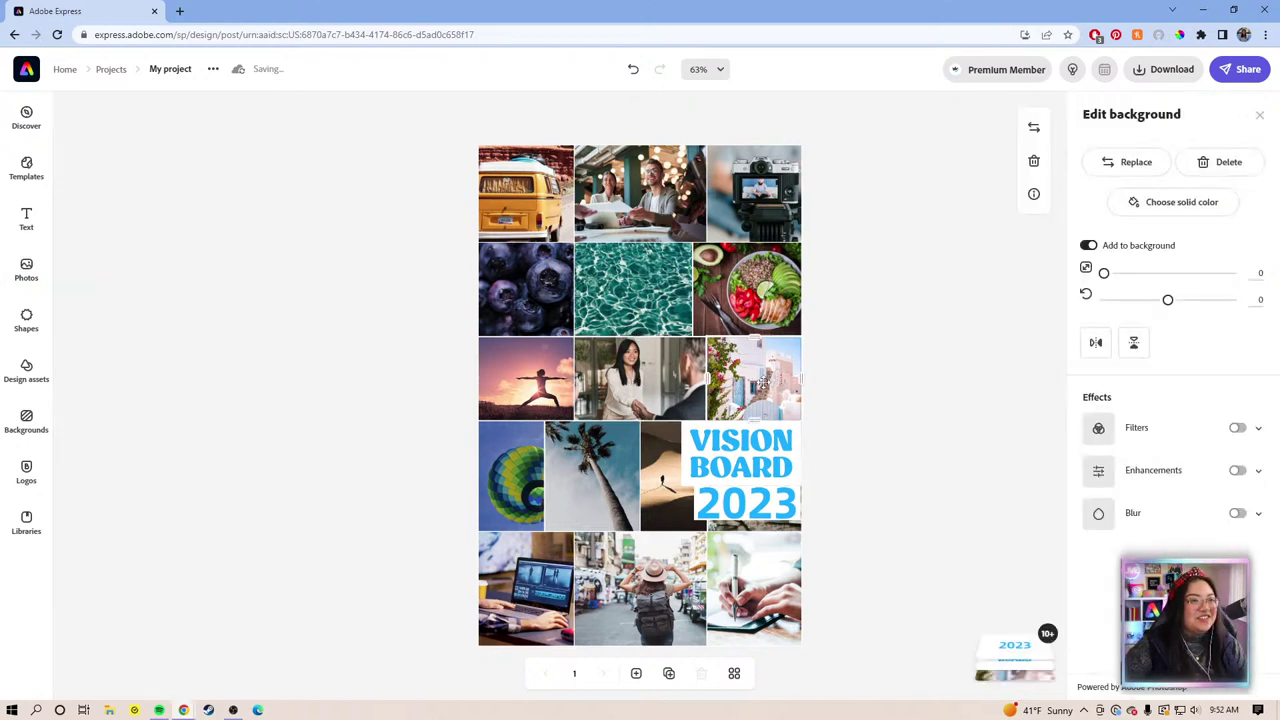
click(642, 386)
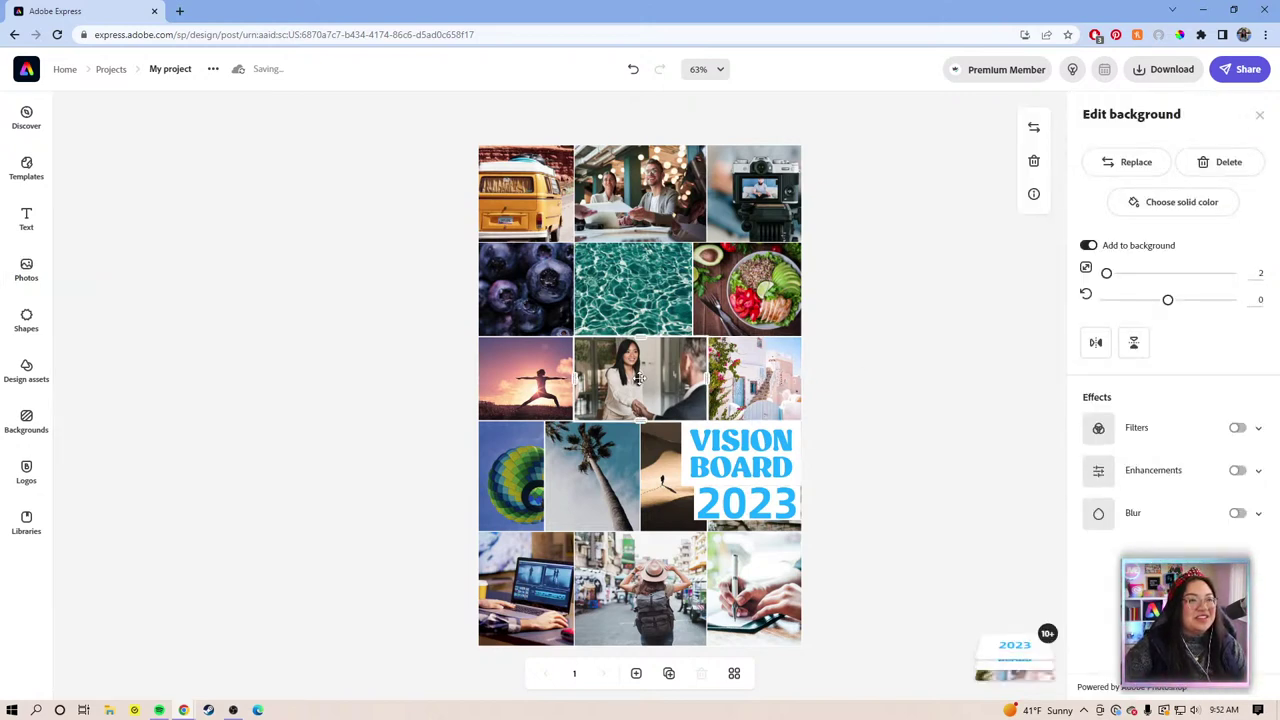
click(845, 408)
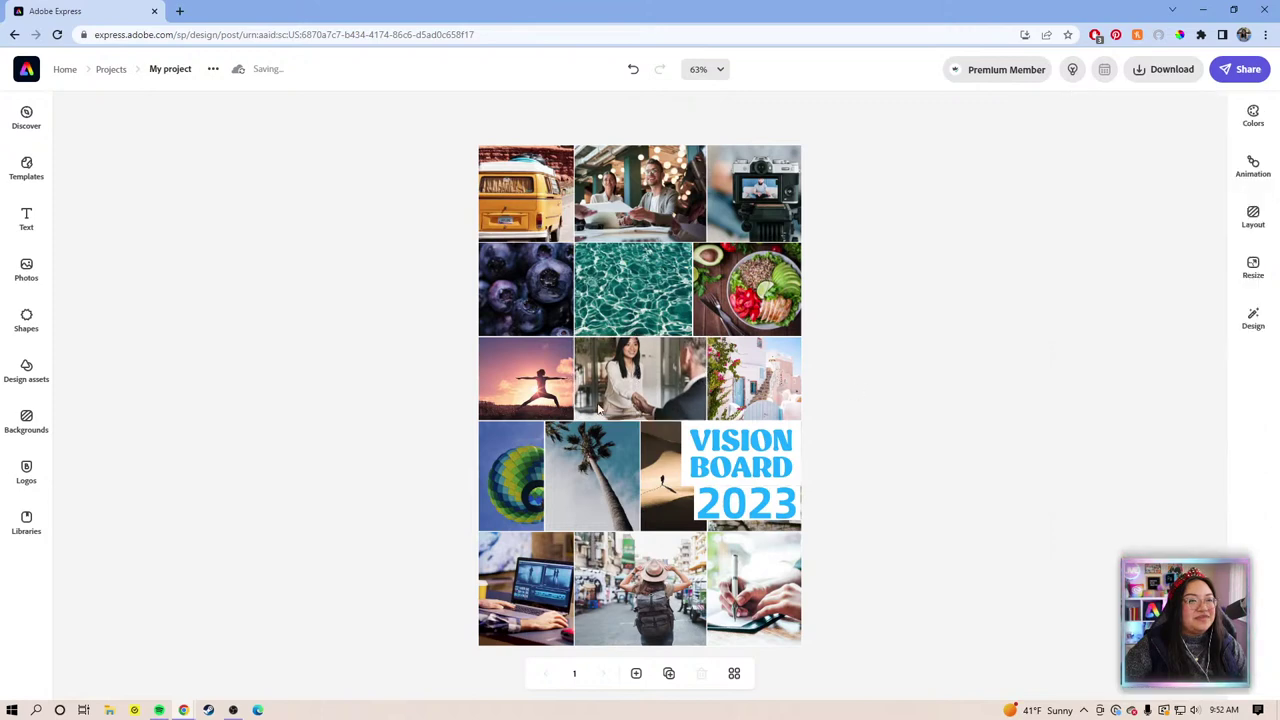
click(507, 457)
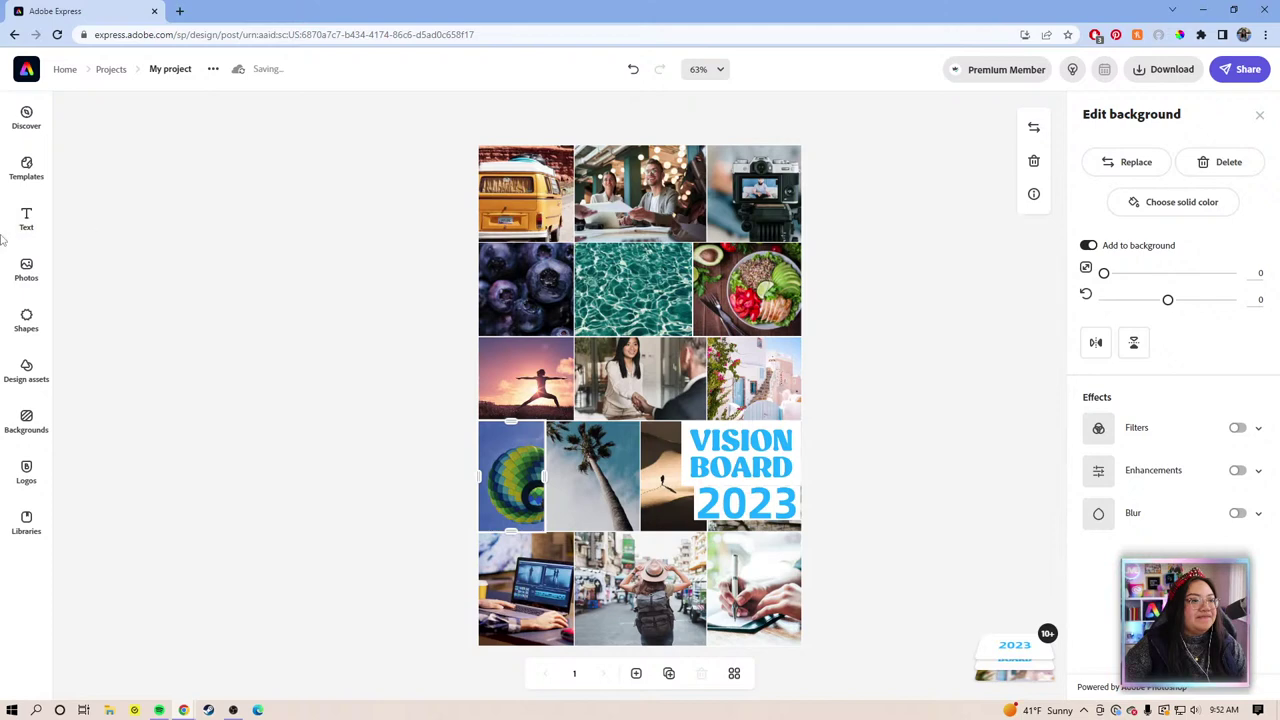
click(26, 270)
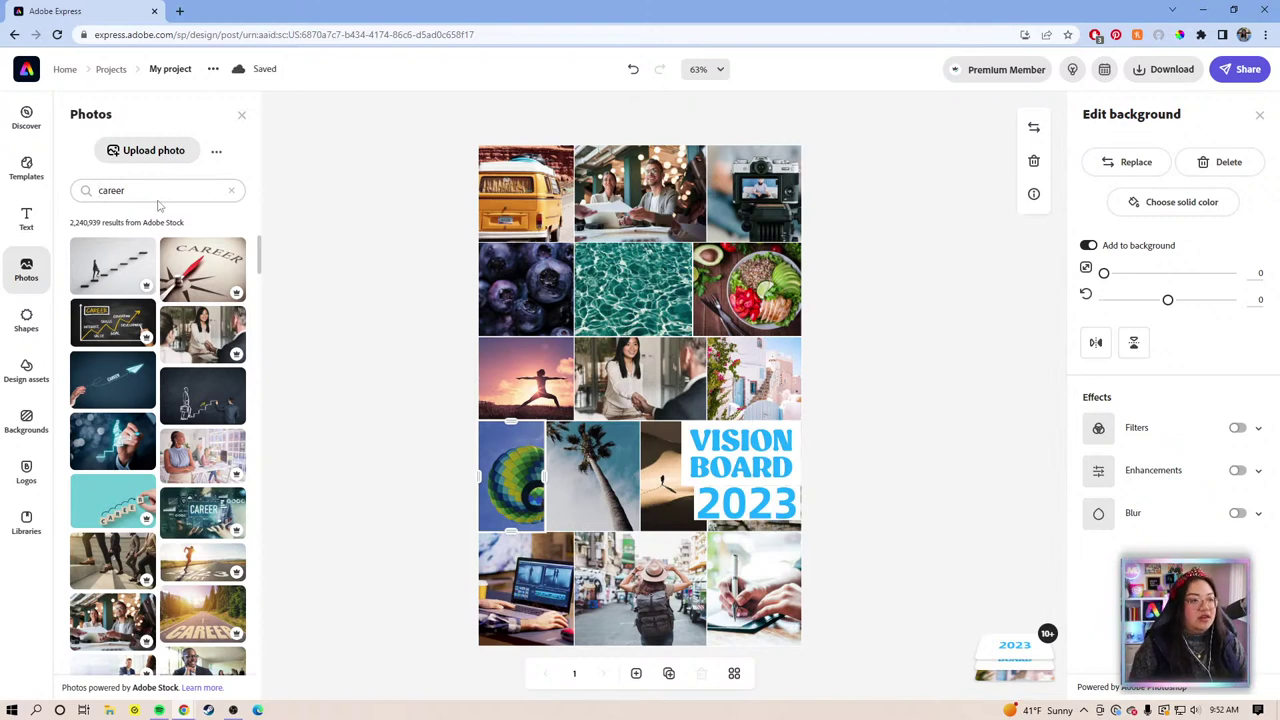
click(455, 479)
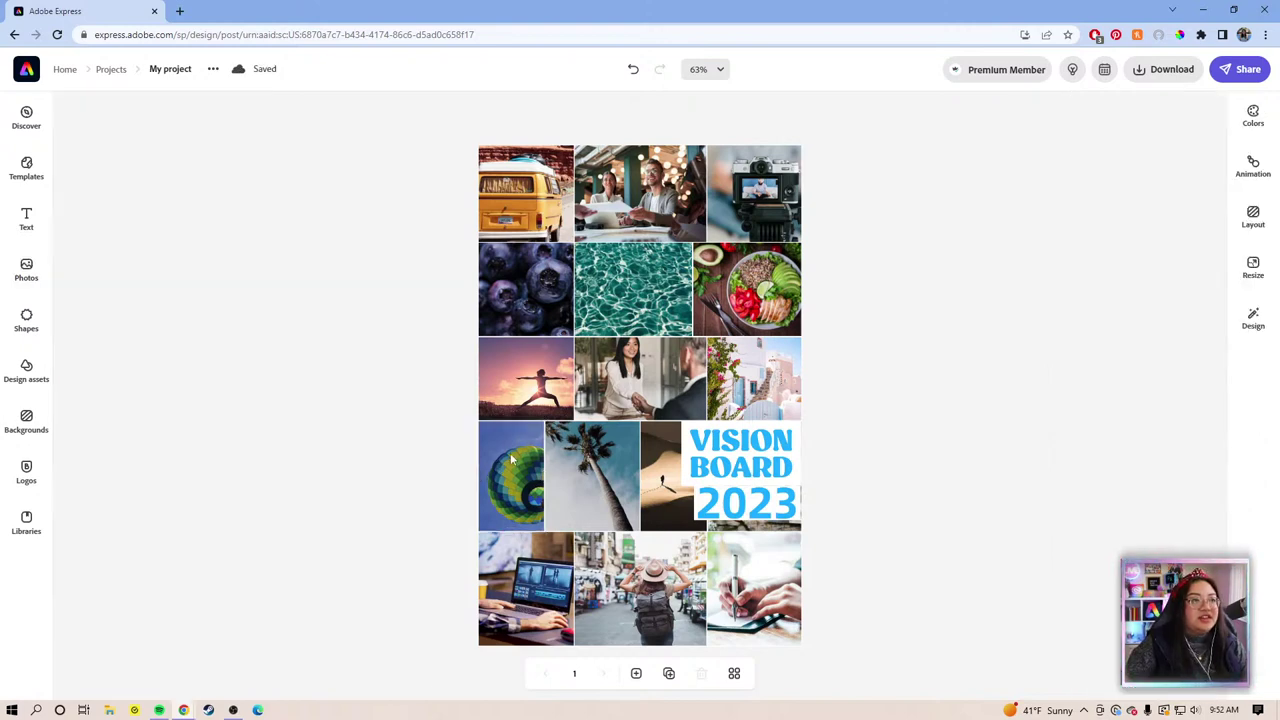
Replace the hot air balloon photo with the camera gear flat lay on a wooden board from an Adobe Stock search for photography.
click(512, 460)
click(1110, 163)
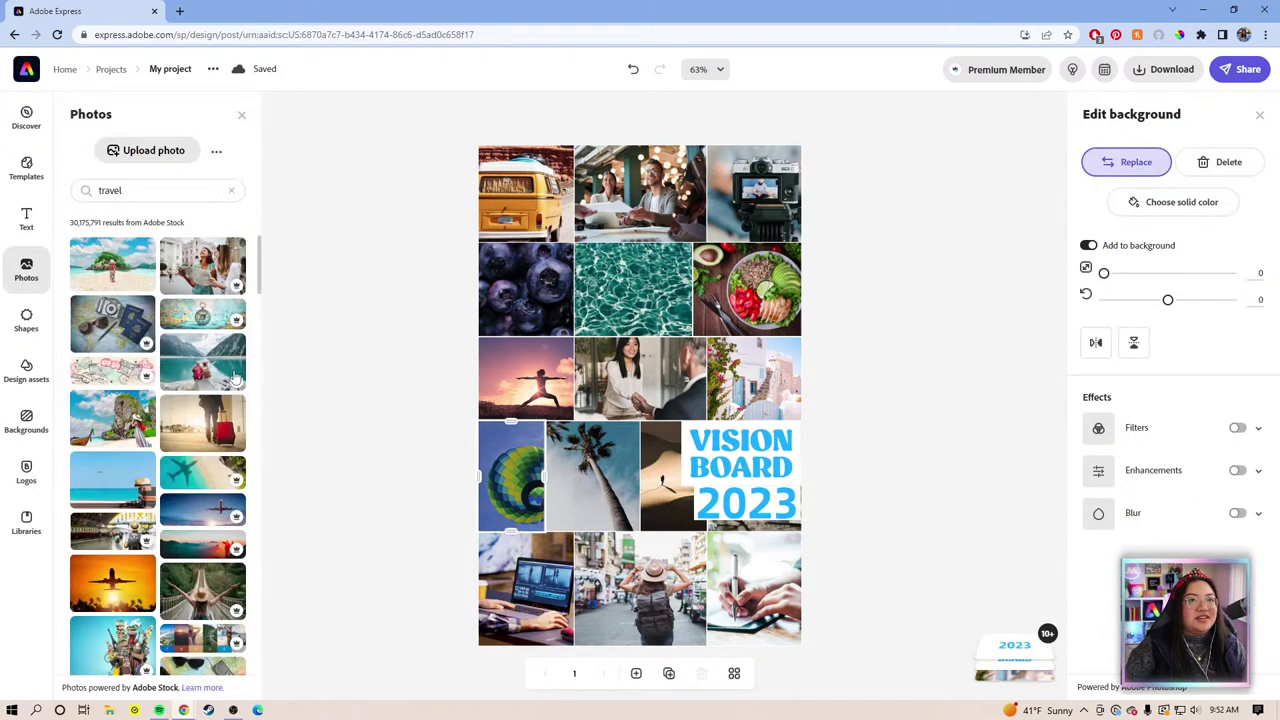
drag(151, 191, 70, 194)
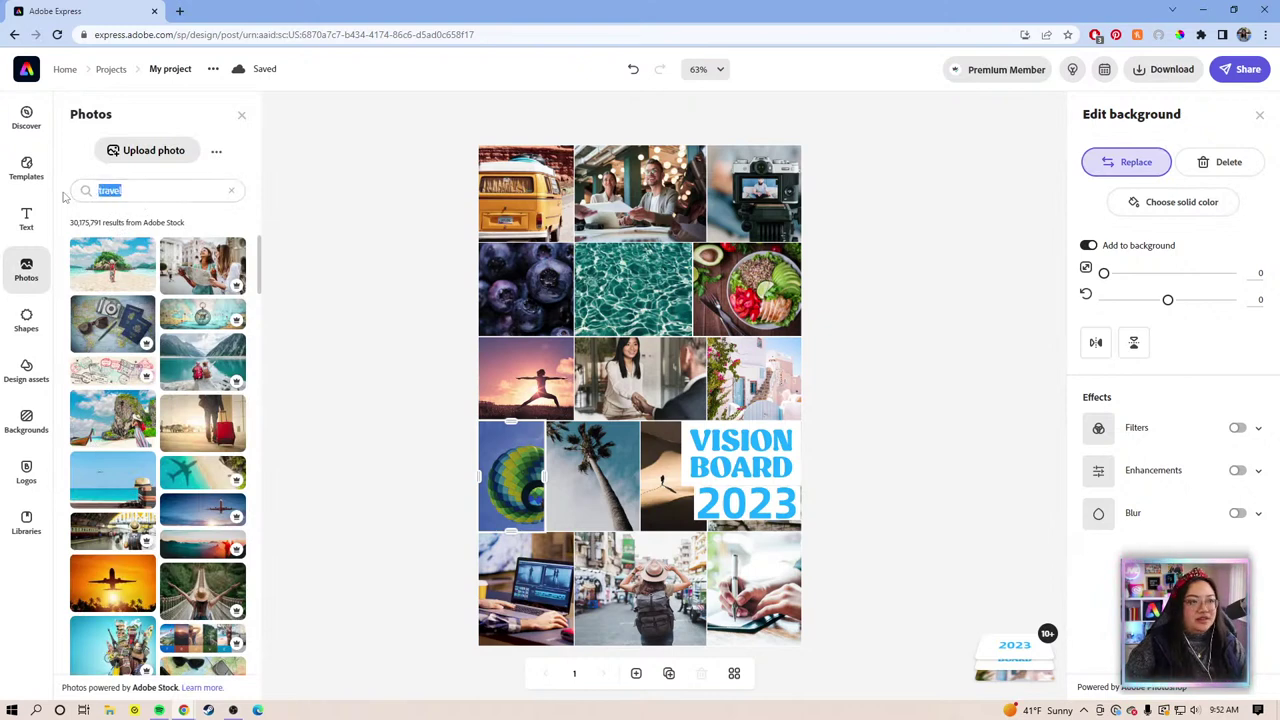
text(photography)
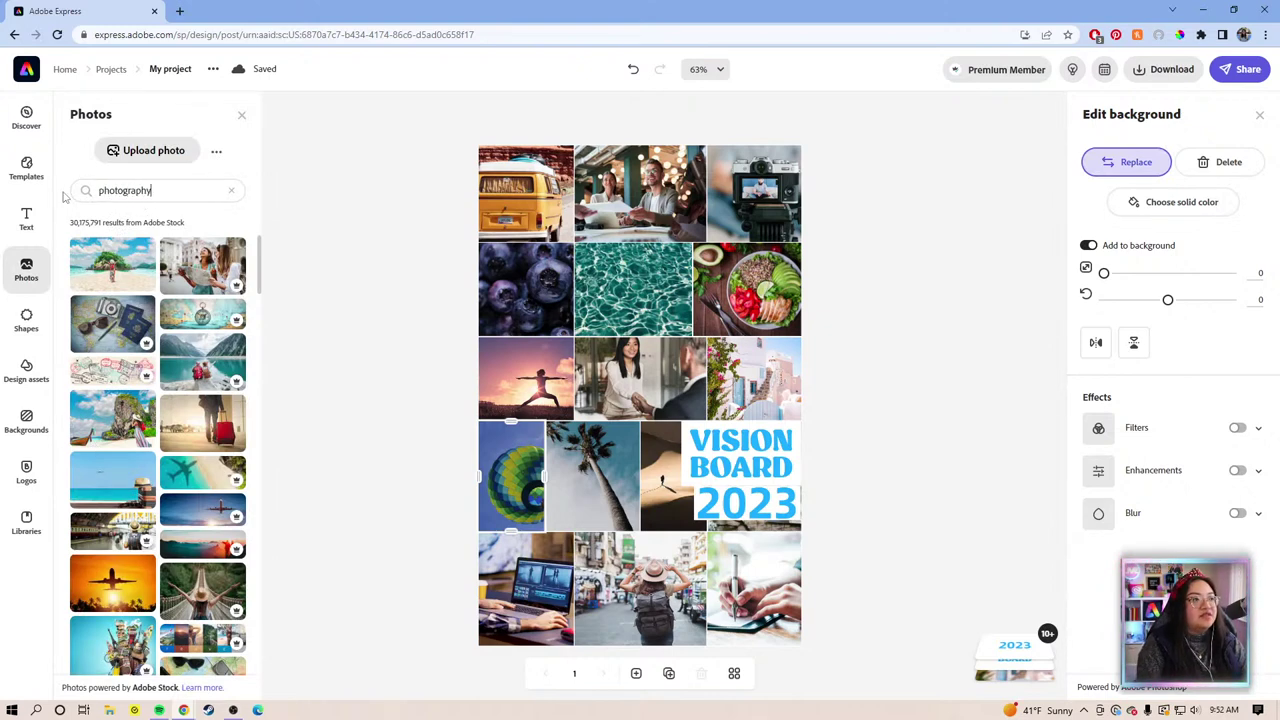
key(Return)
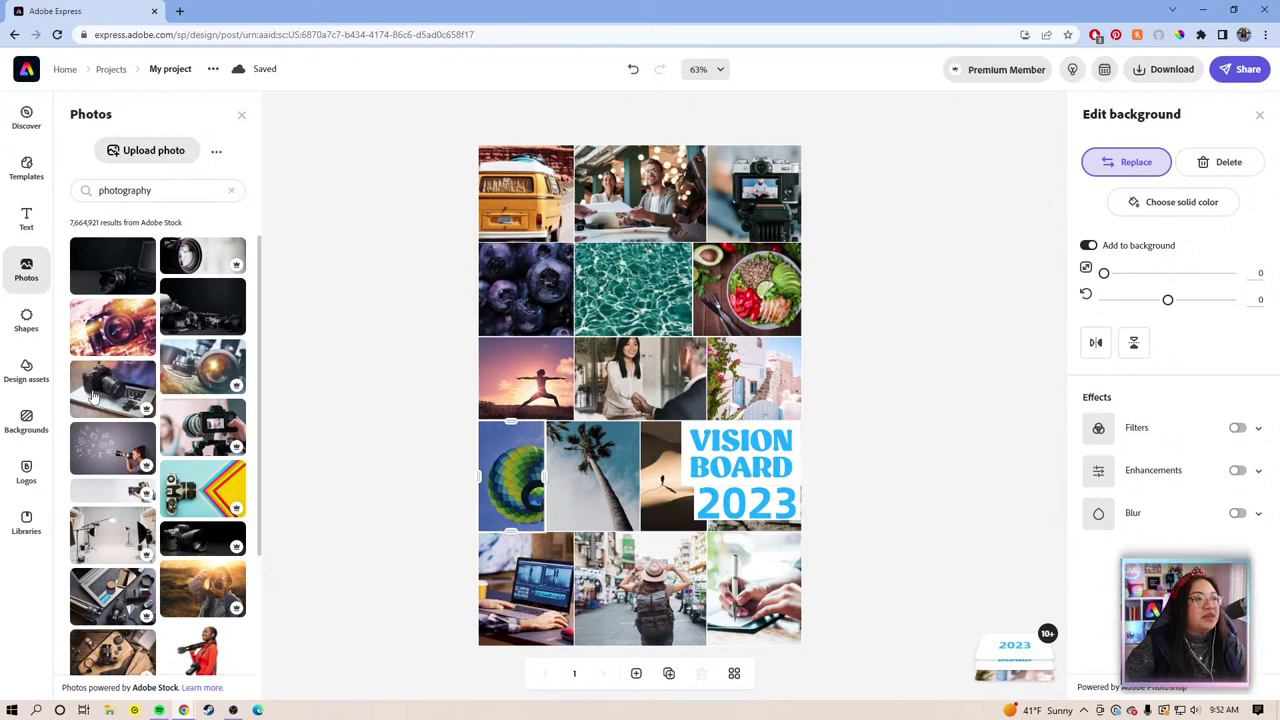
scroll(100, 563, down, 2)
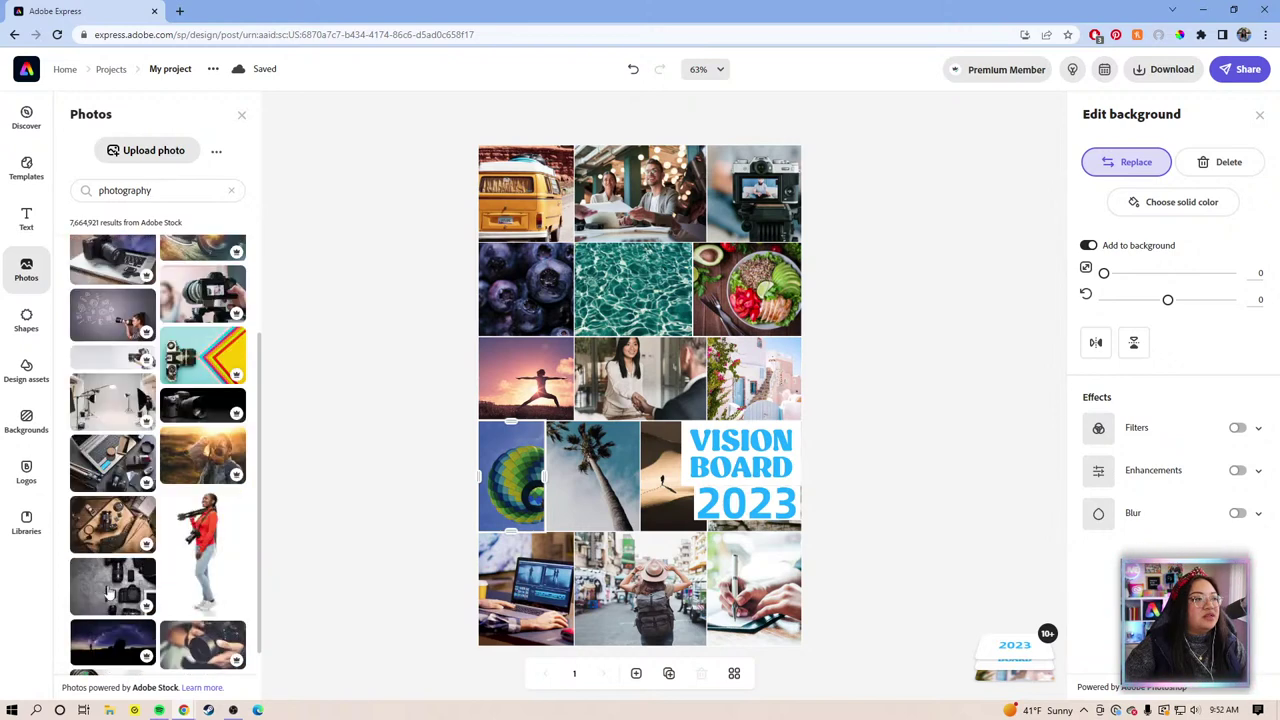
drag(105, 527, 537, 497)
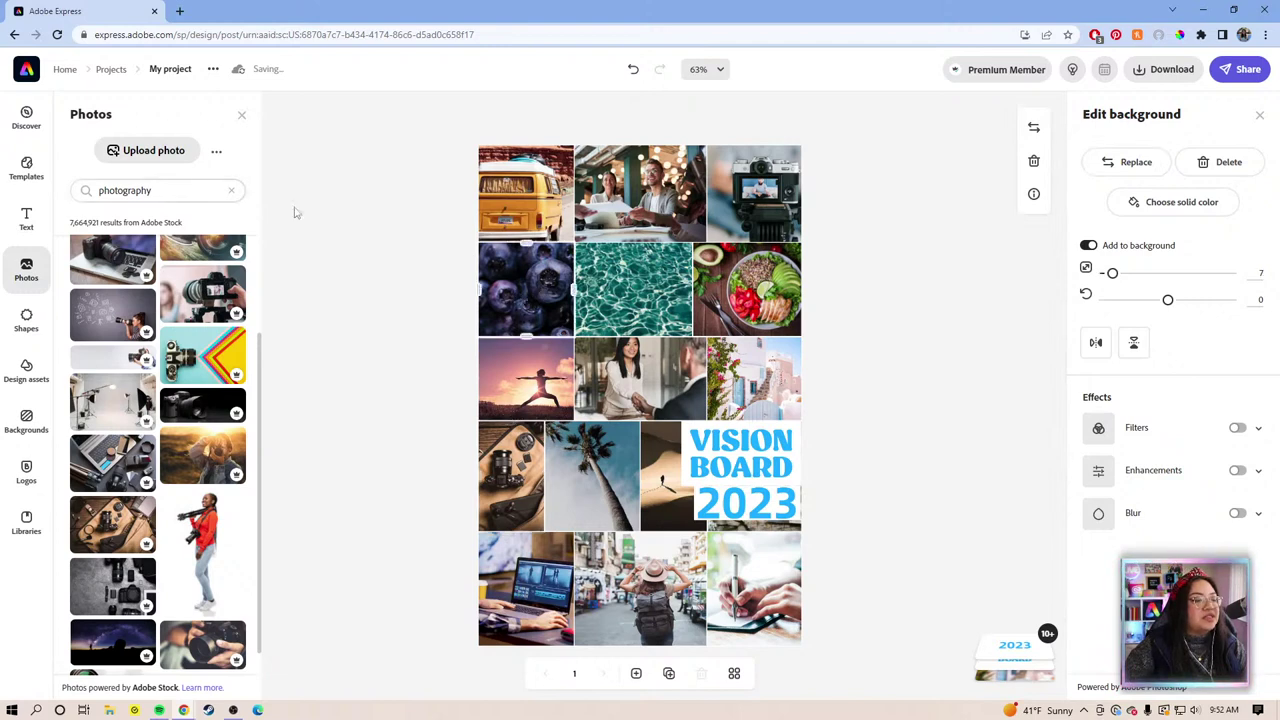
Replace the blueberries photo with a turquoise coastal beach picture from an Adobe Stock search for california.
click(1134, 172)
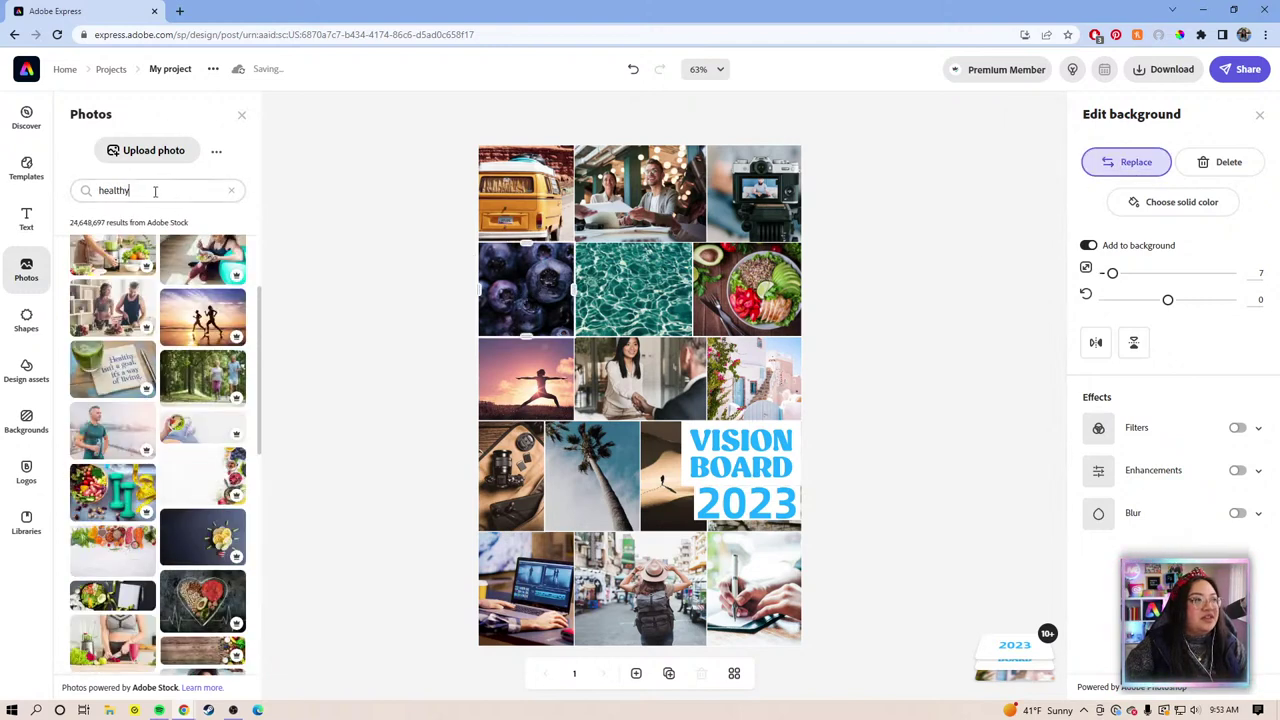
drag(155, 191, 95, 194)
text(ca)
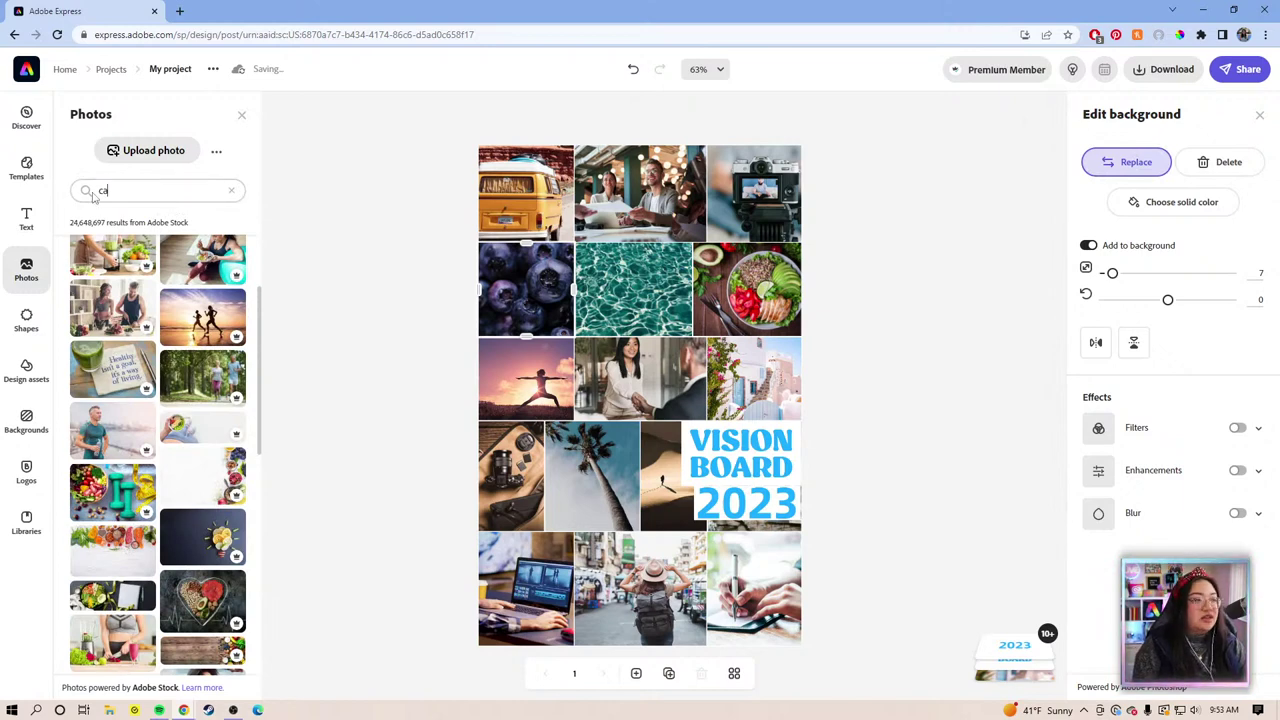
text(liforn)
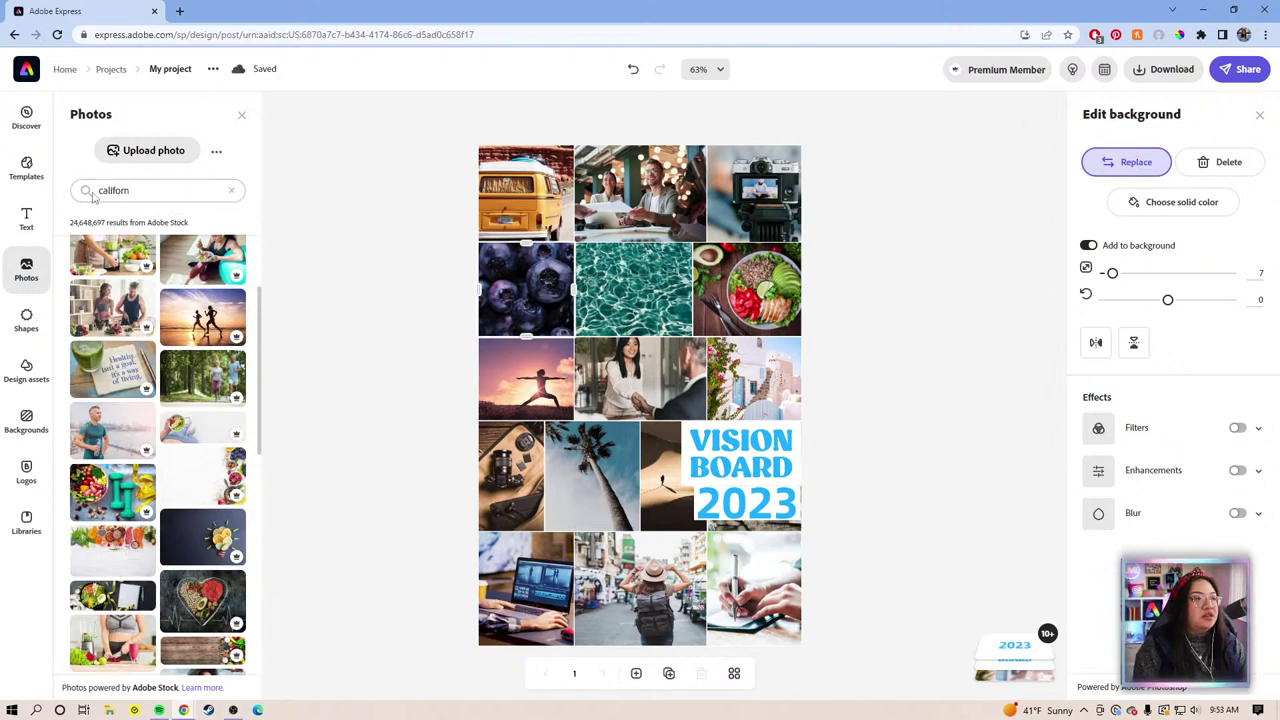
text(ia)
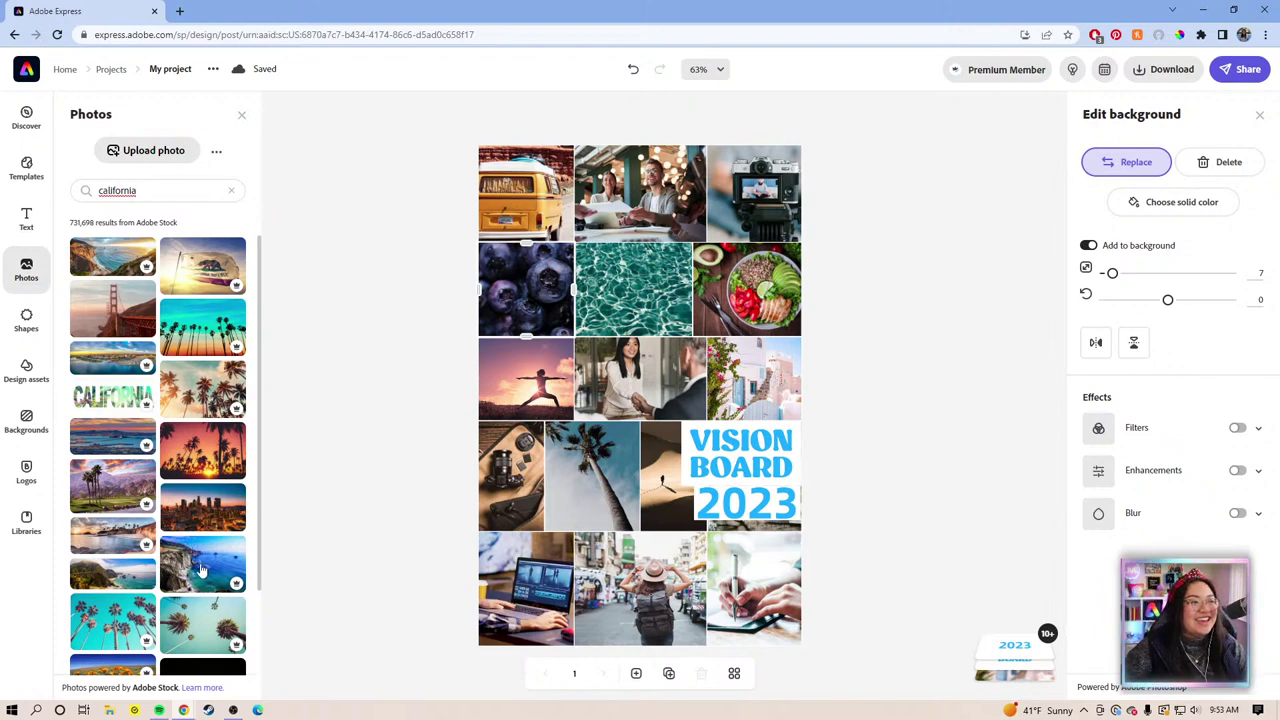
scroll(202, 578, down, 2)
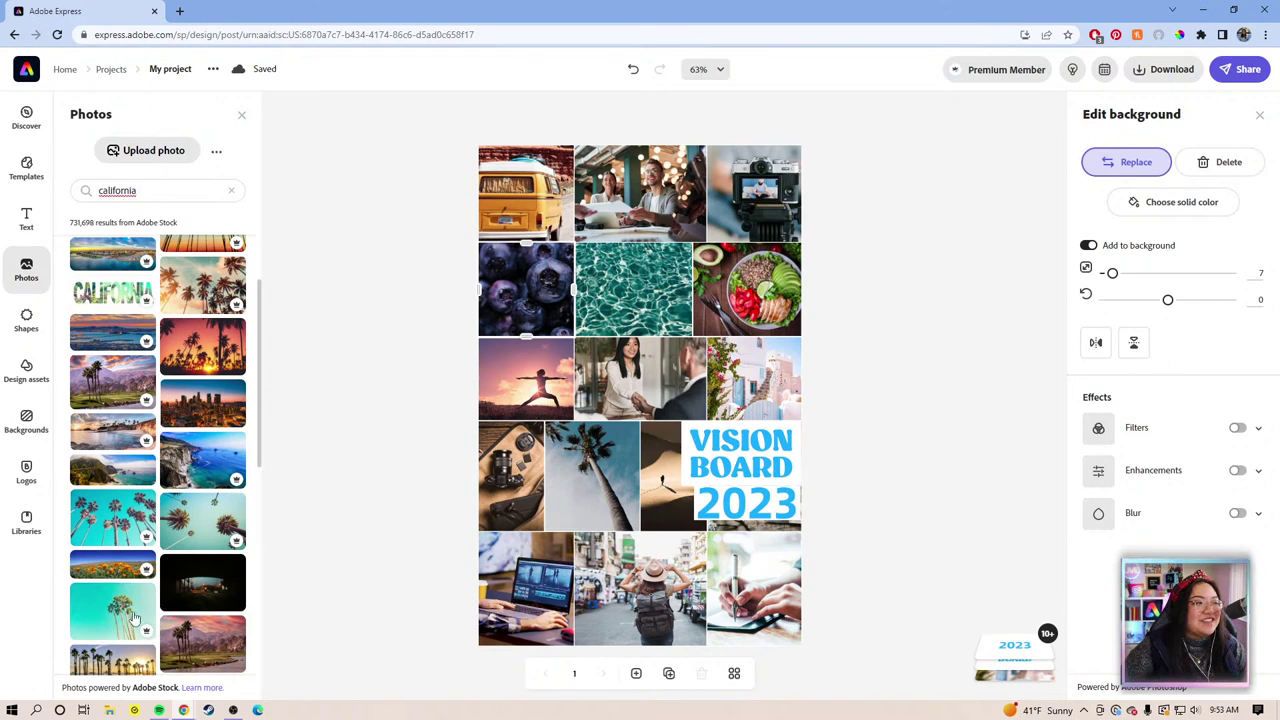
scroll(127, 643, down, 3)
scroll(127, 648, down, 4)
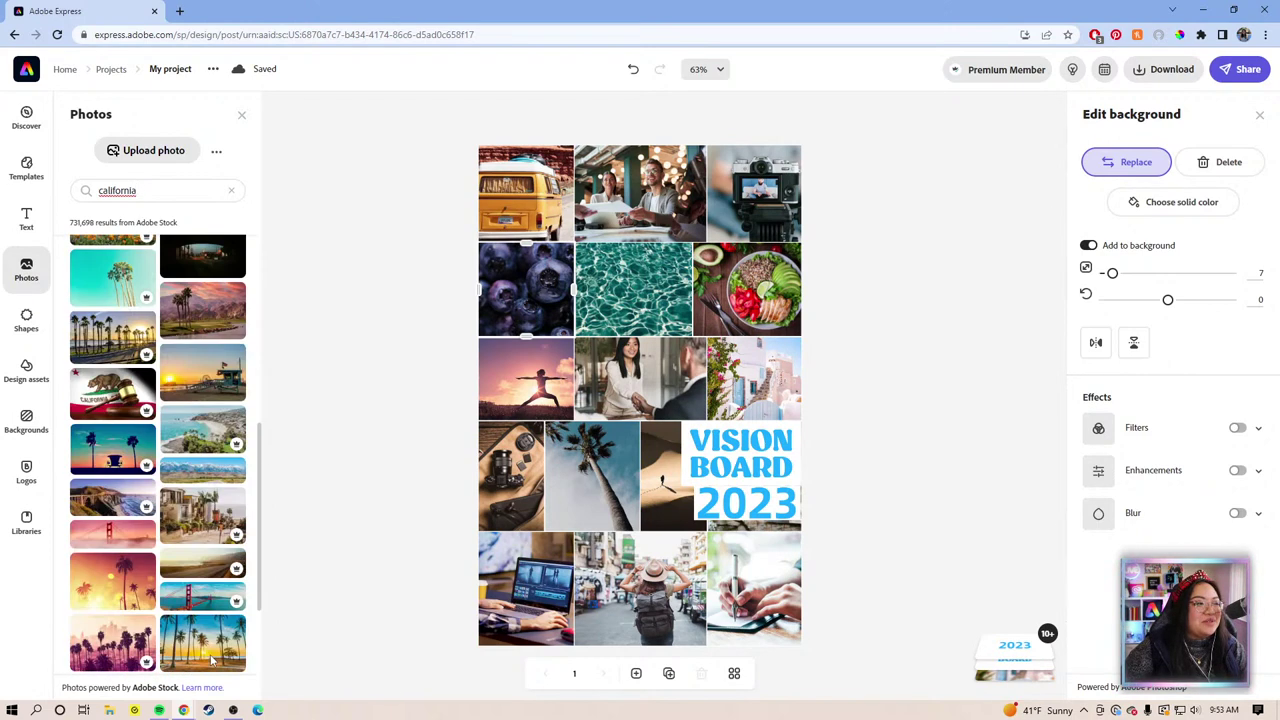
click(203, 430)
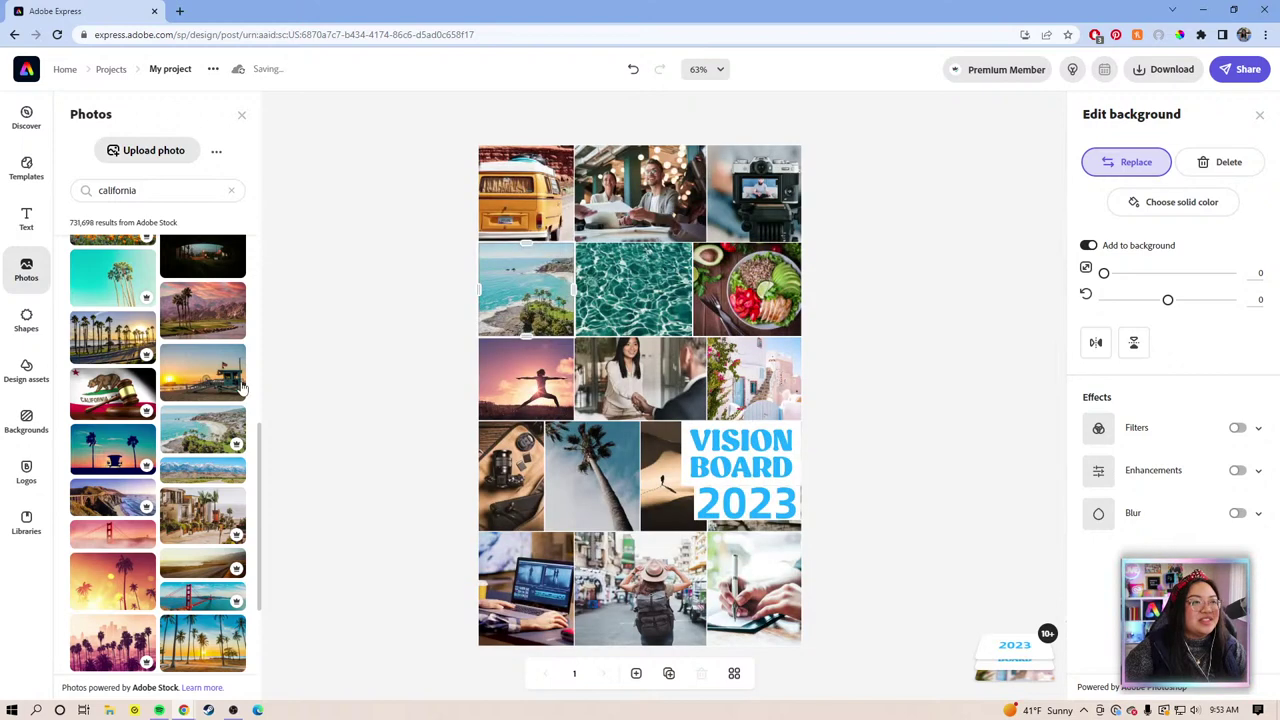
click(522, 289)
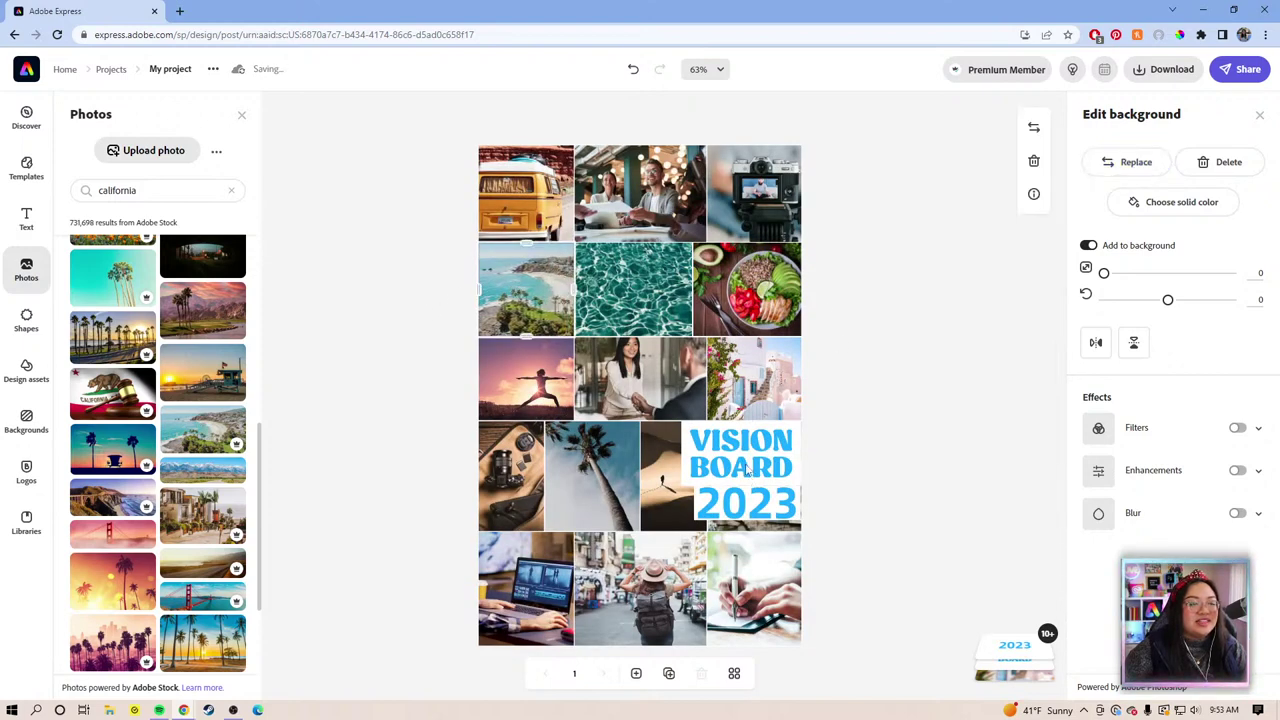
Replace the pink and white building photo in the third row with an autumn woodland picture from an Adobe Stock search for forest.
click(778, 368)
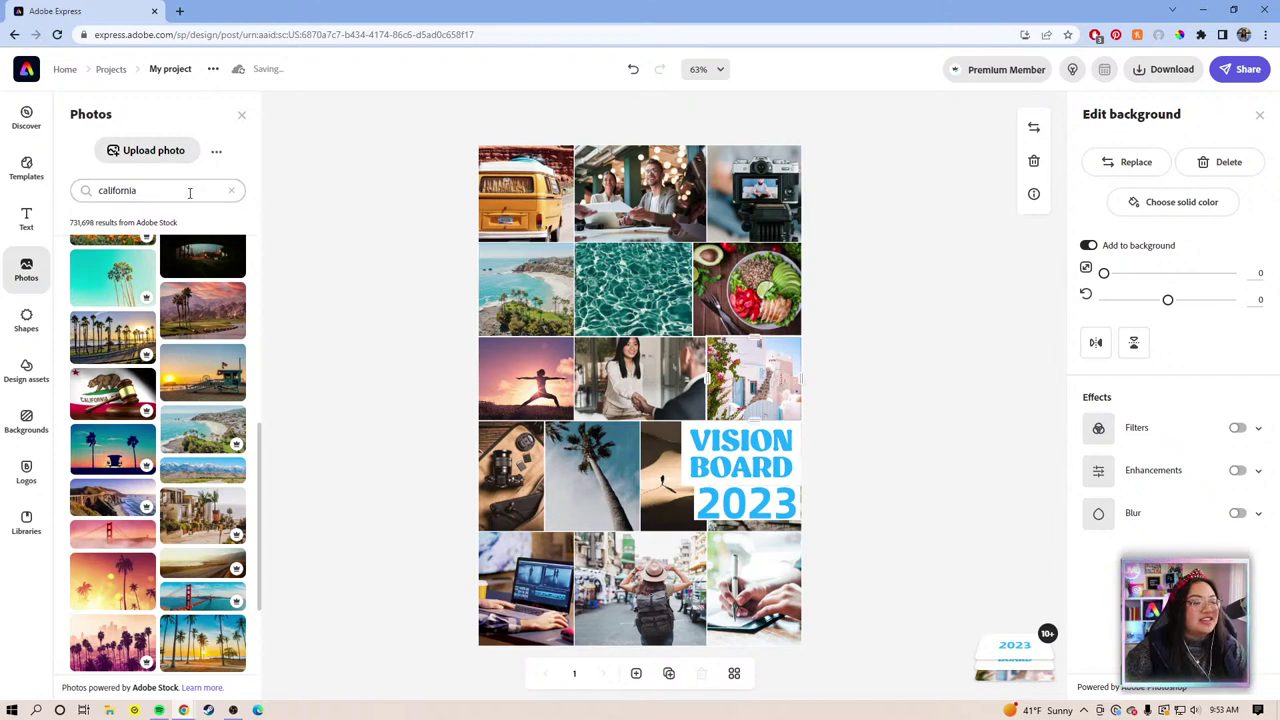
click(894, 403)
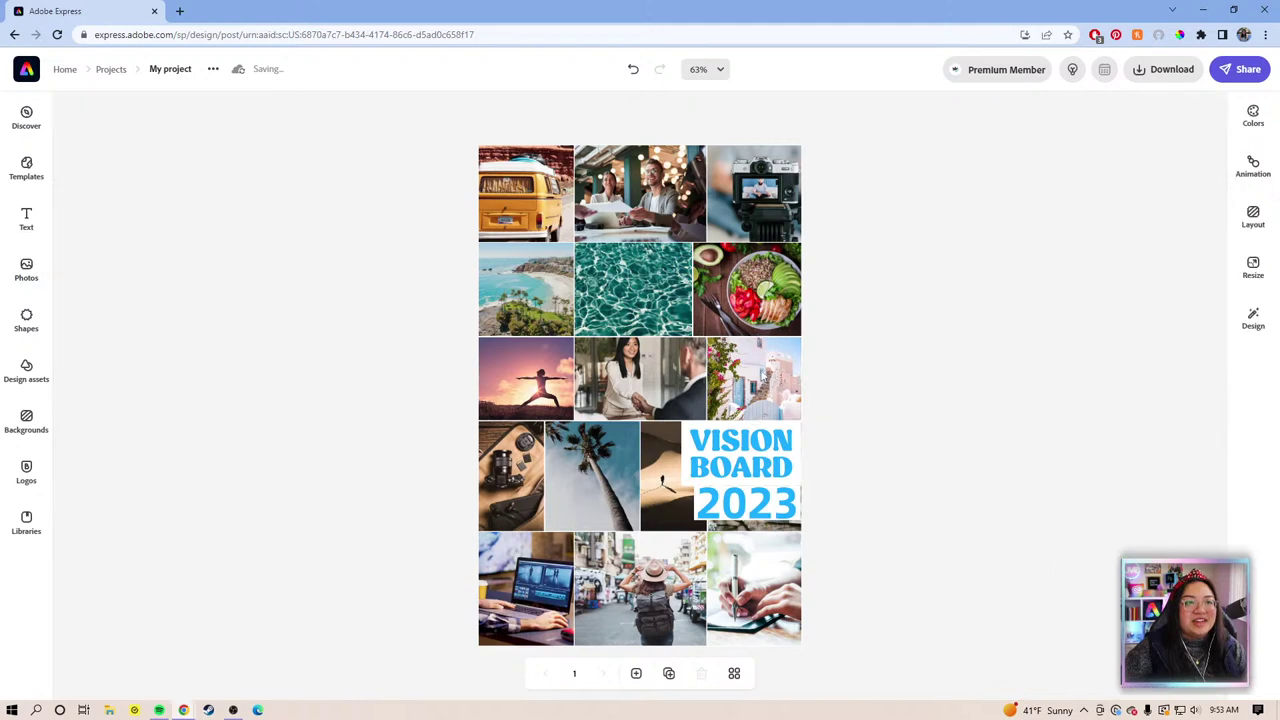
click(788, 398)
click(1128, 168)
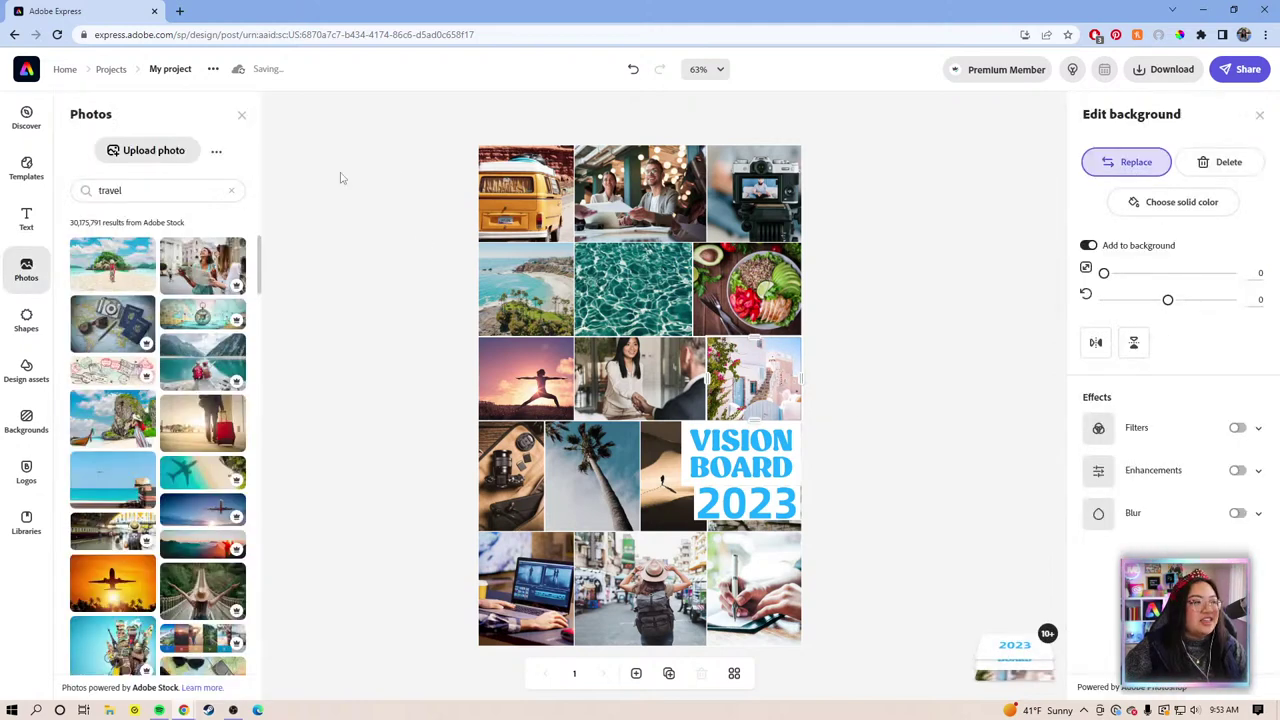
click(158, 195)
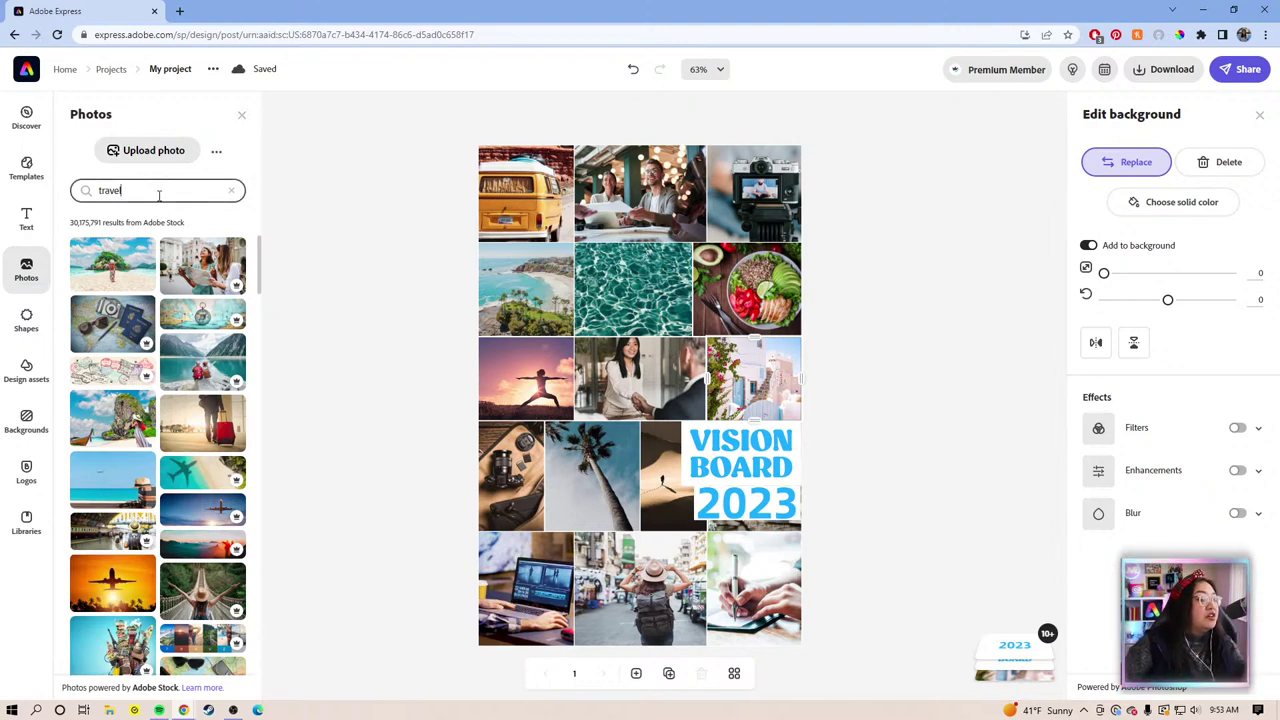
double_click(154, 195)
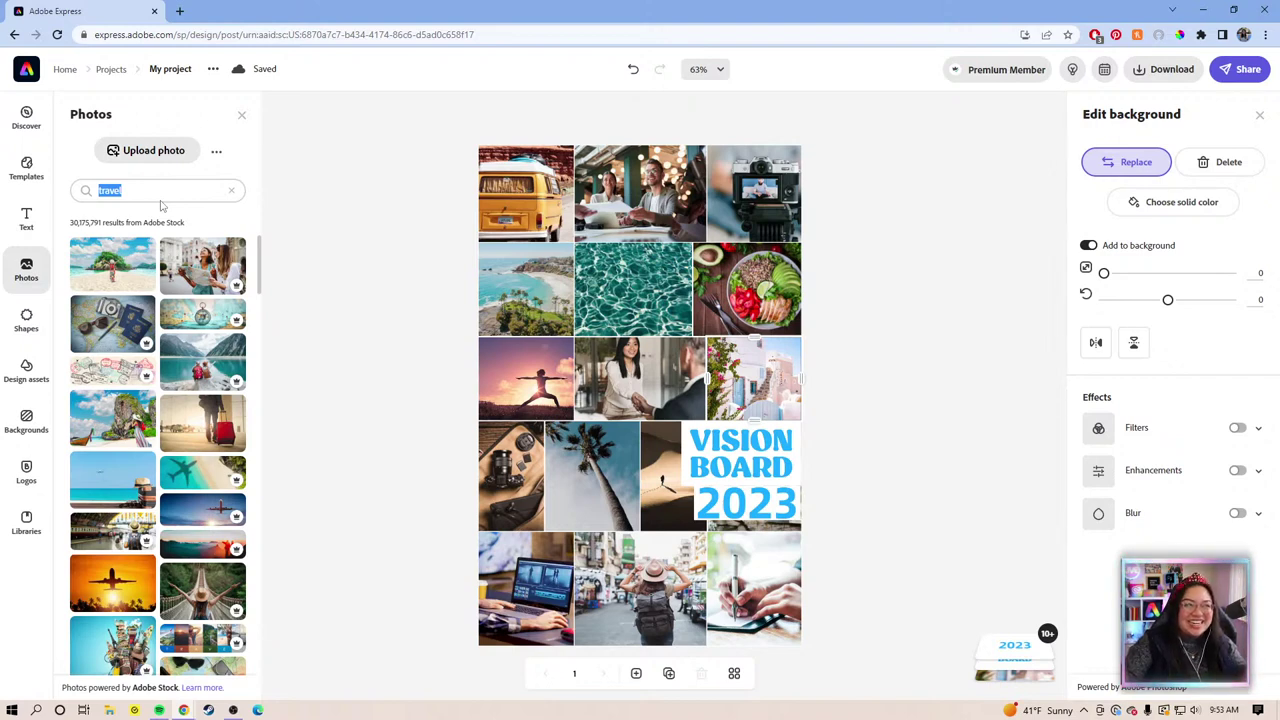
key(BackSpace)
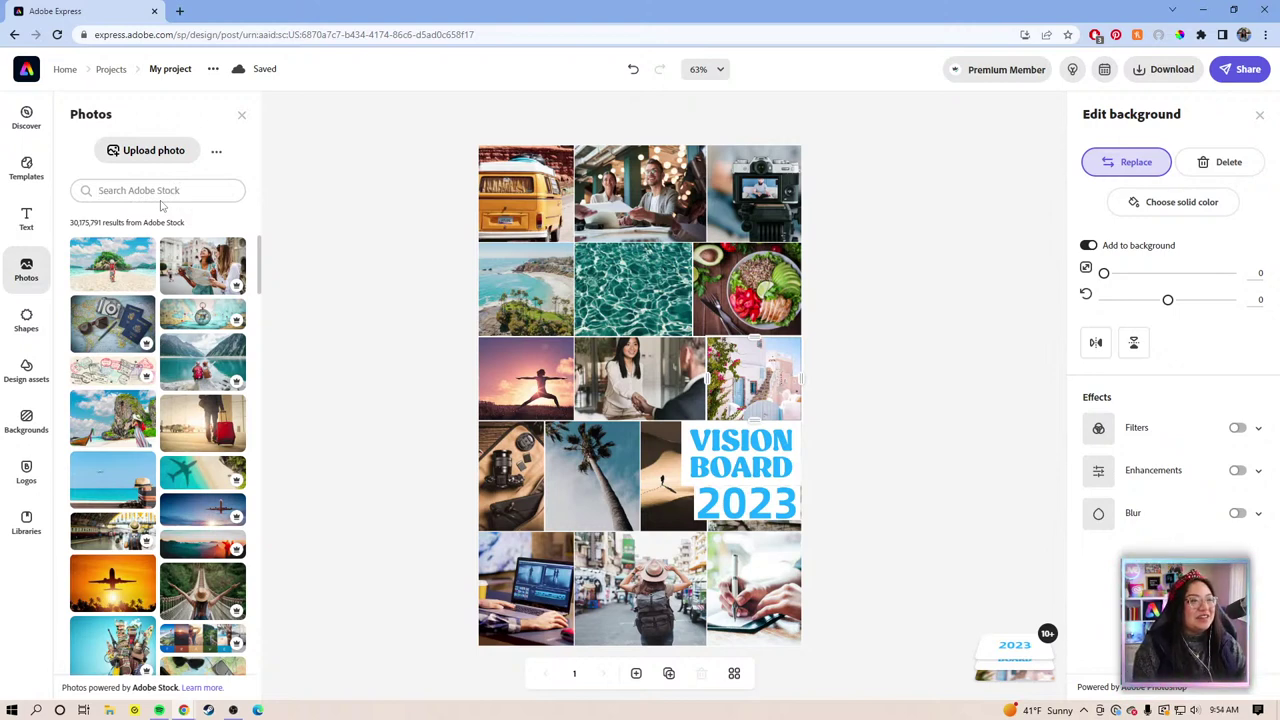
text(l)
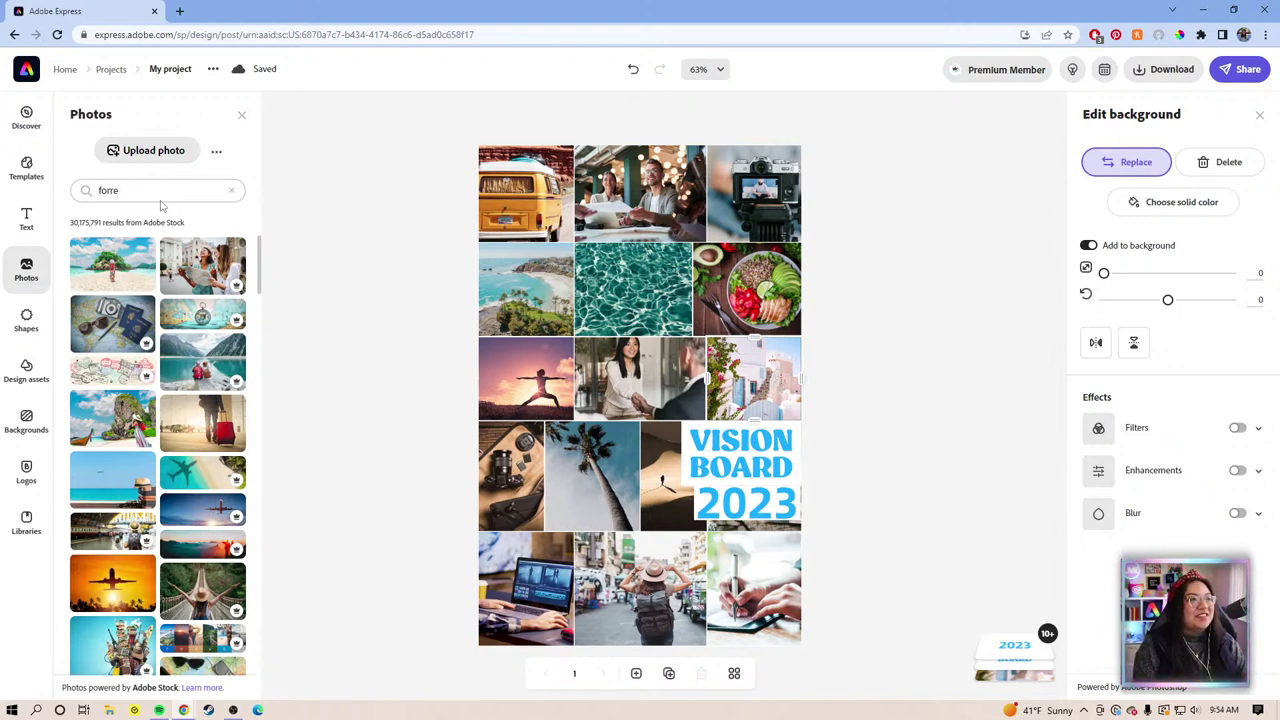
text(orest)
key(Return)
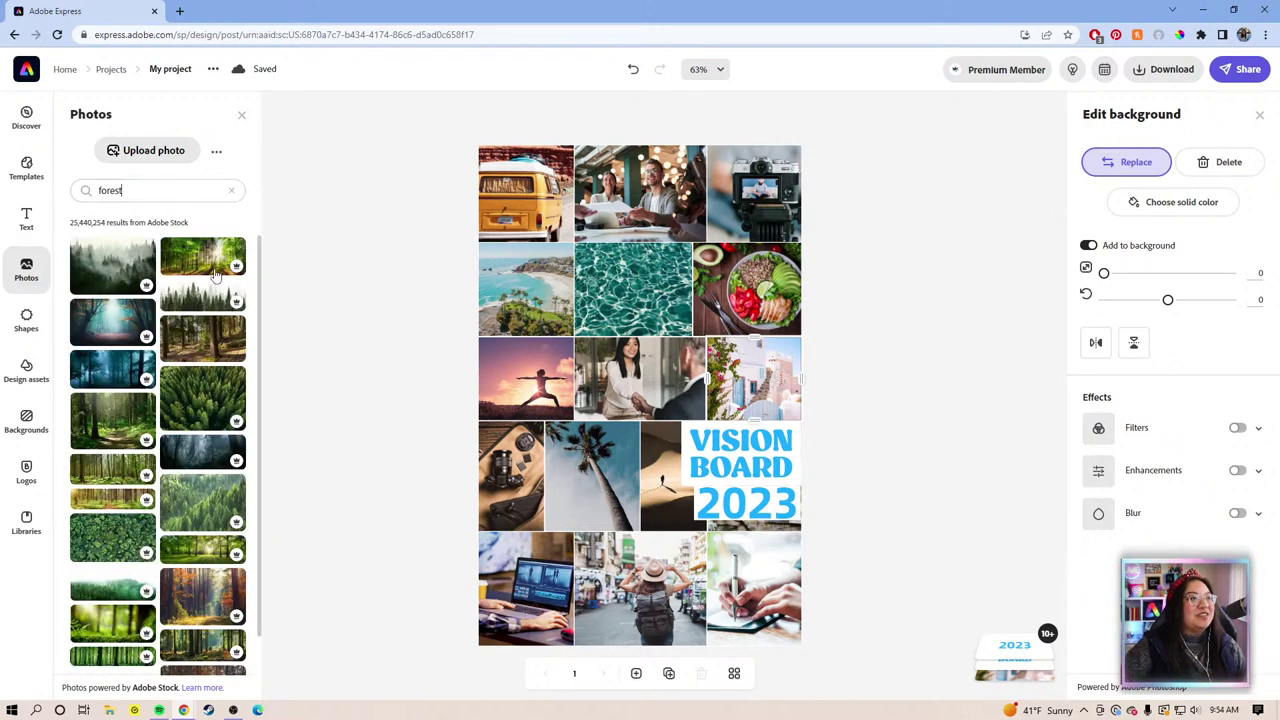
scroll(150, 320, down, 5)
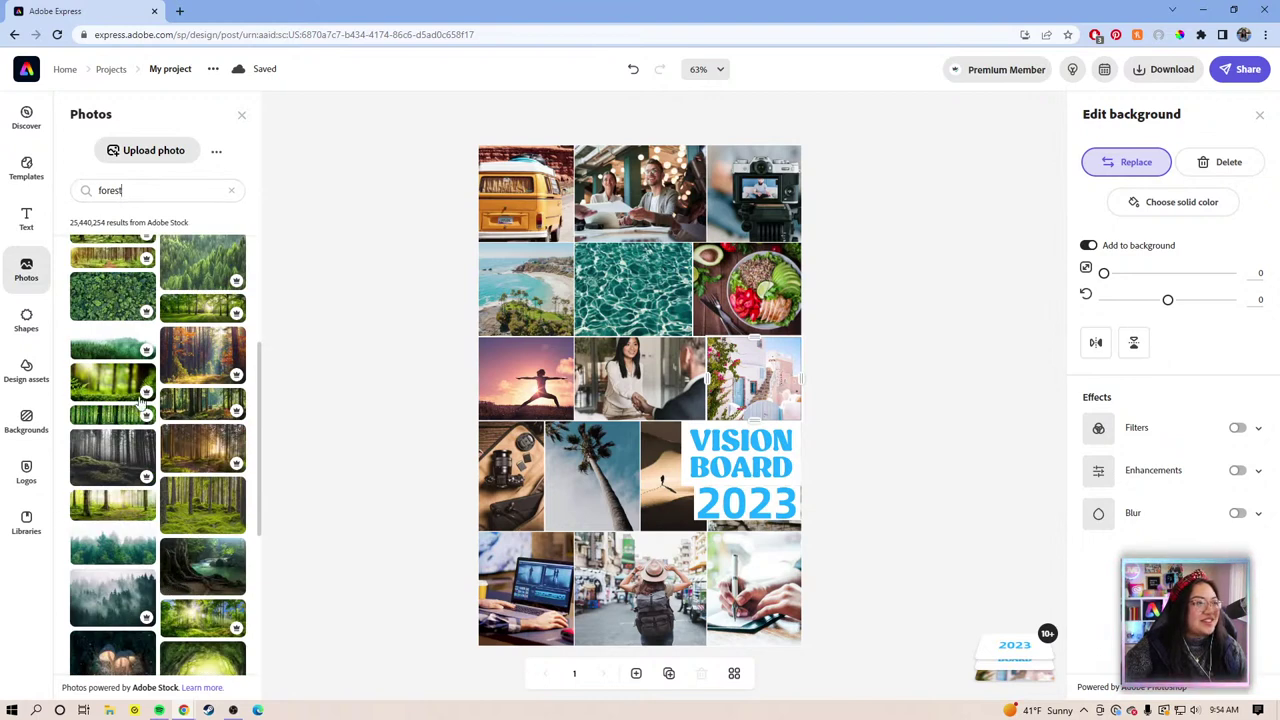
click(193, 358)
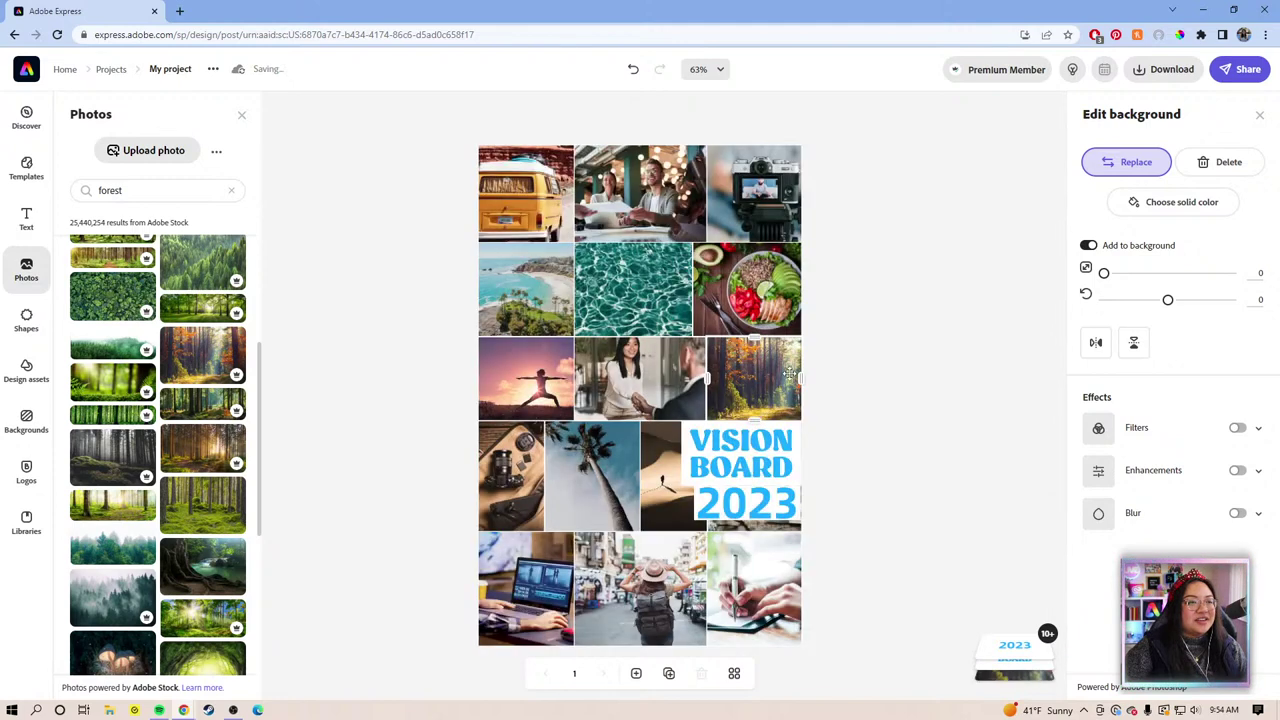
Enlarge the VISION BOARD title to size 112.1 and position it over the fourth row's right-hand cells.
click(694, 456)
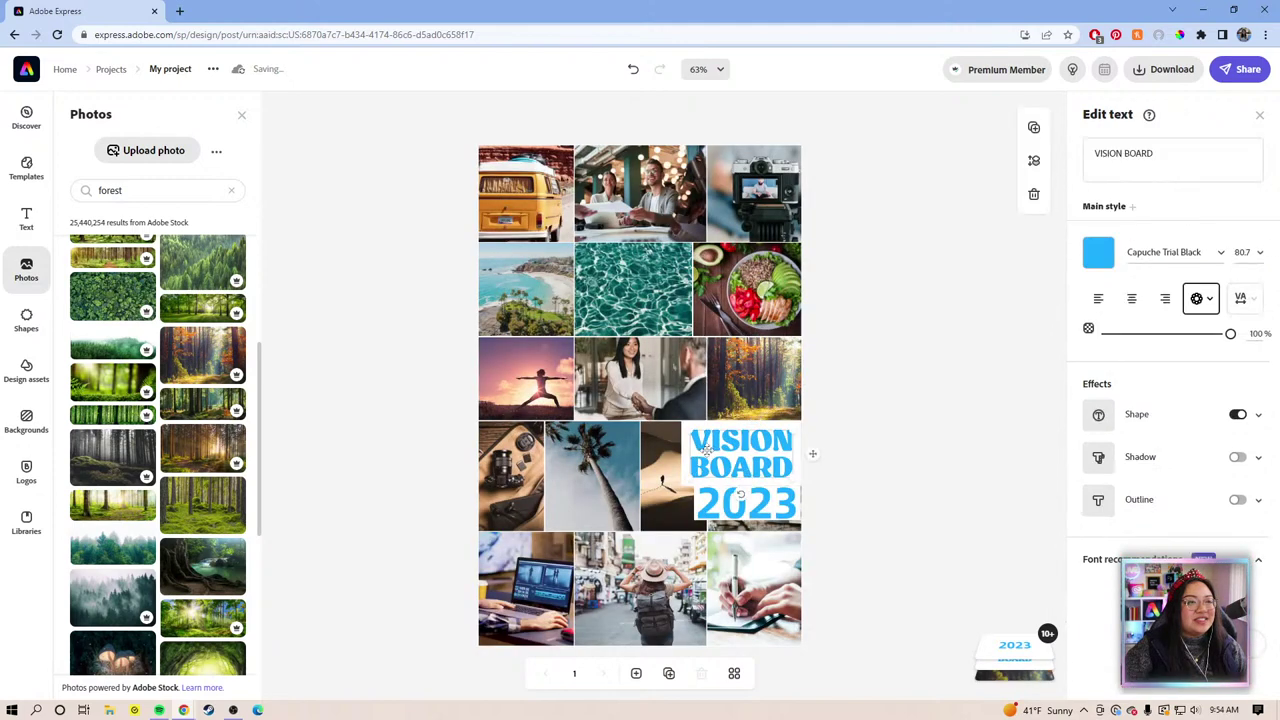
drag(684, 458, 603, 485)
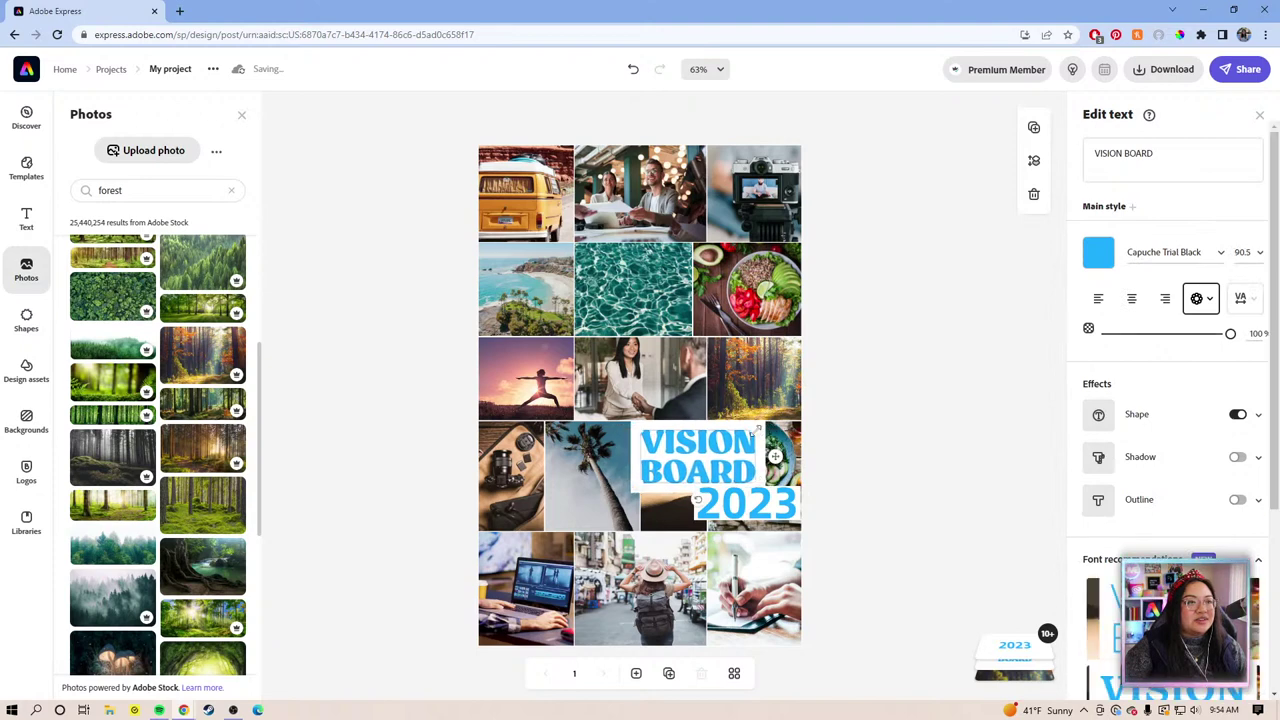
drag(764, 429, 814, 449)
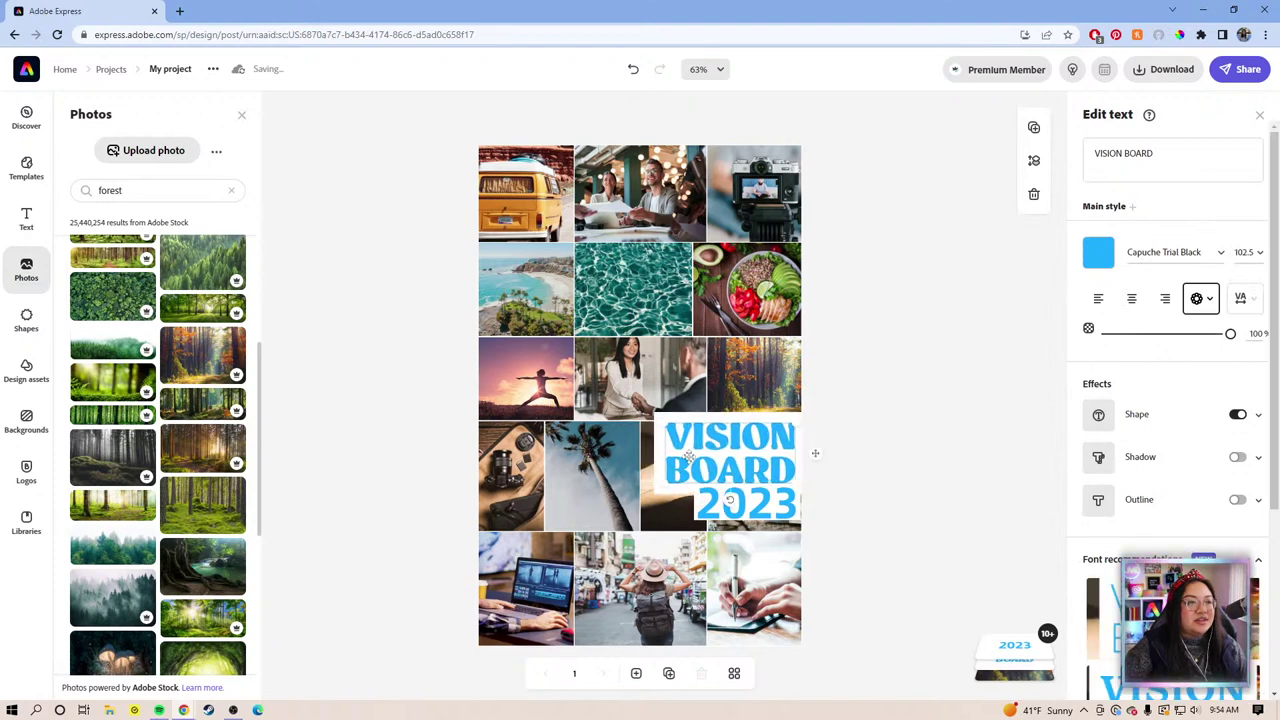
drag(685, 478, 692, 471)
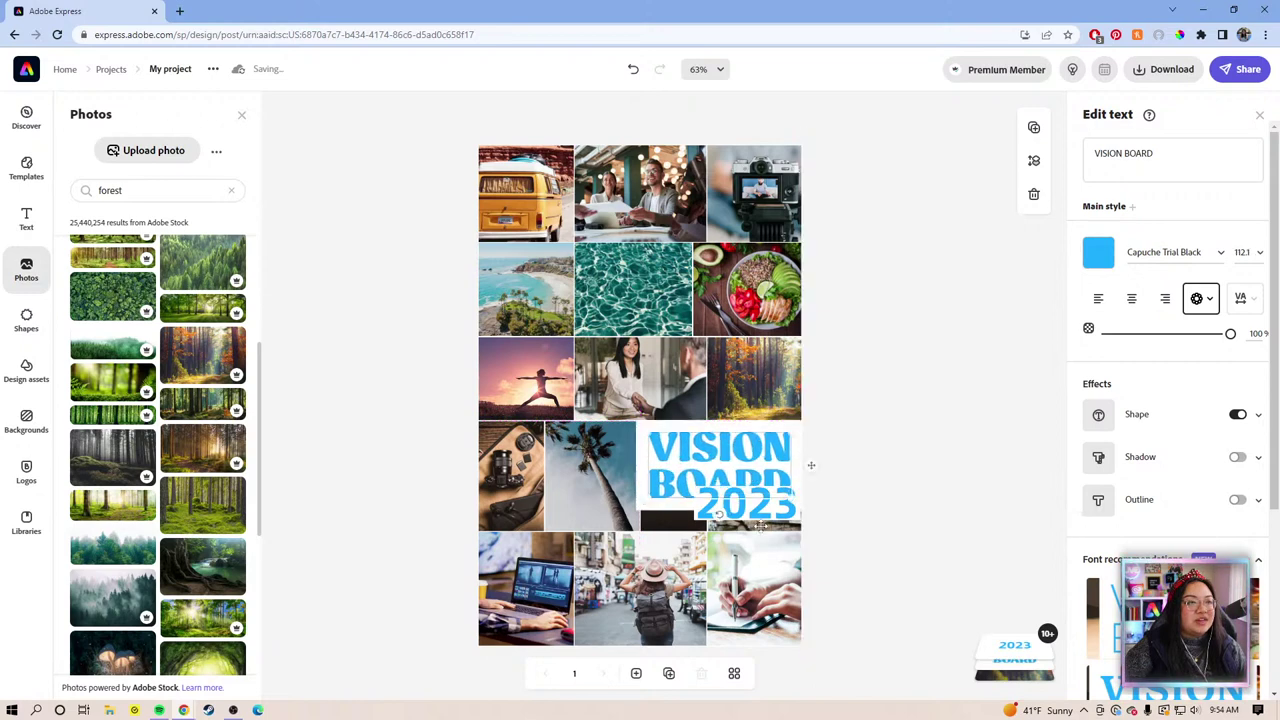
Move the 2023 text below the title and shift both text blocks left, clear of the salad bowl photo.
drag(726, 546, 763, 534)
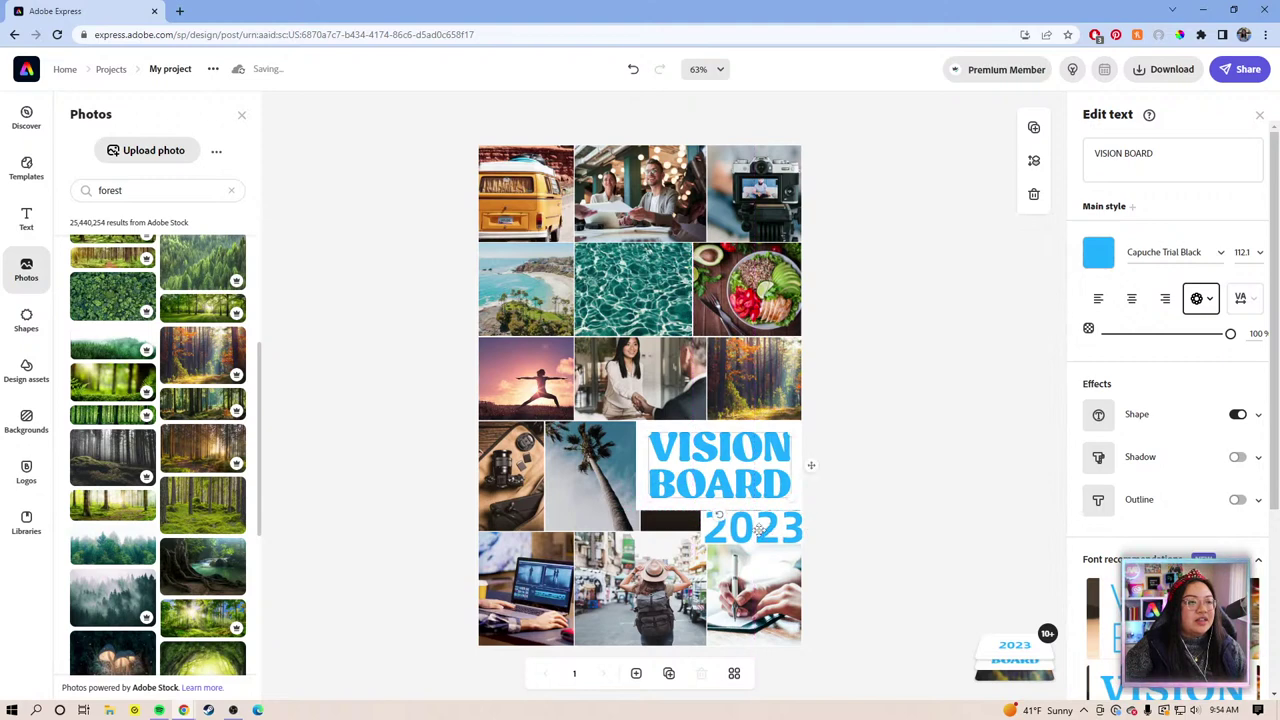
key(ctrl+z)
key(ctrl+z)
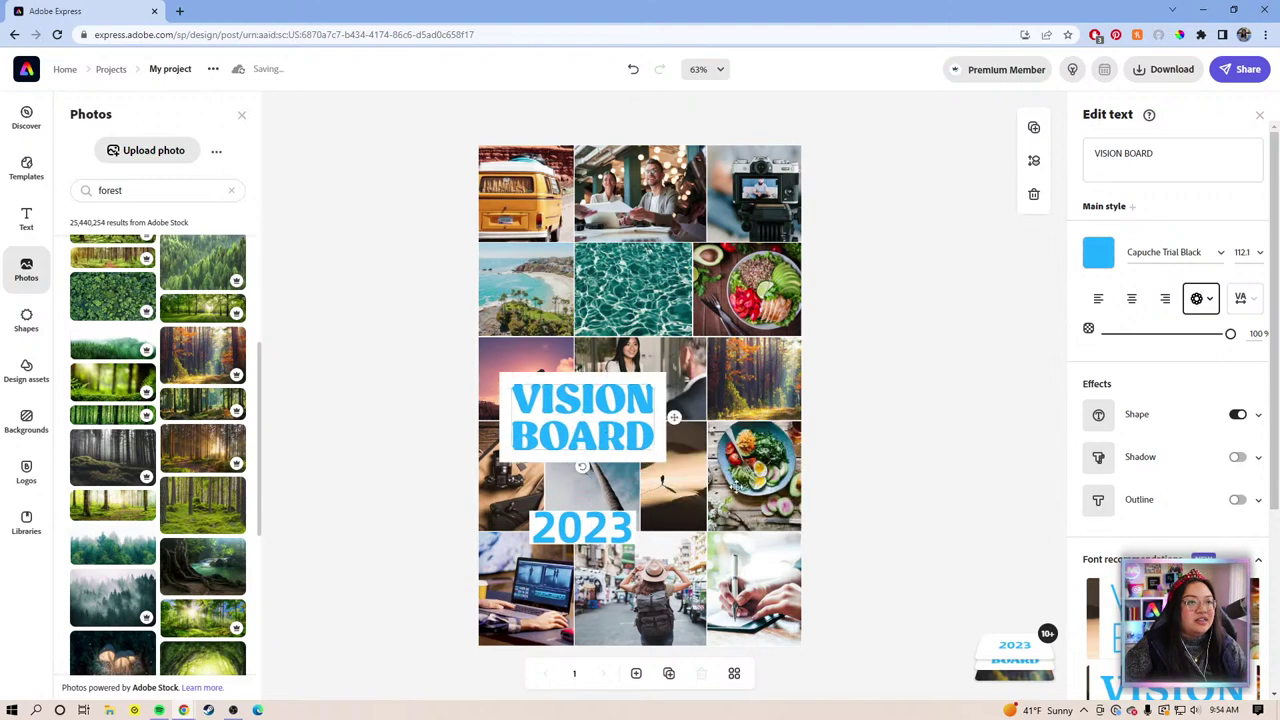
Replace the salad bowl photo in the fourth row with a solid white (#FFFFFF) background.
click(759, 474)
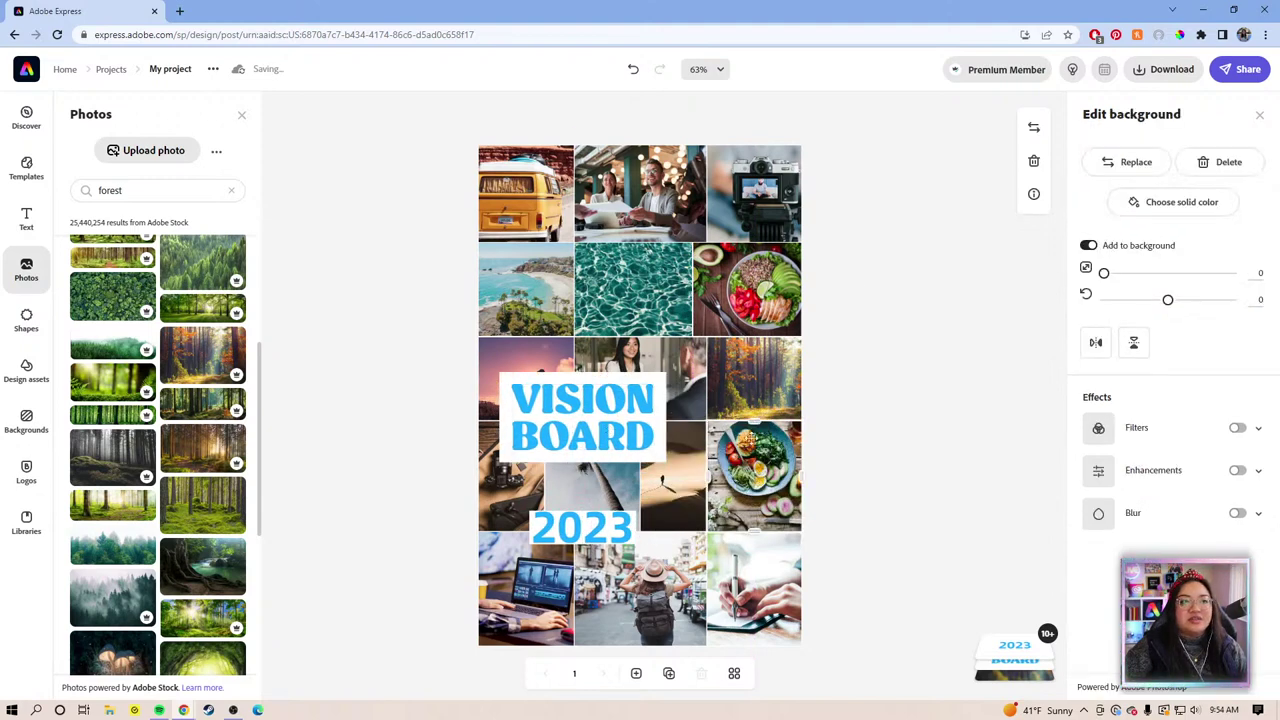
click(1130, 203)
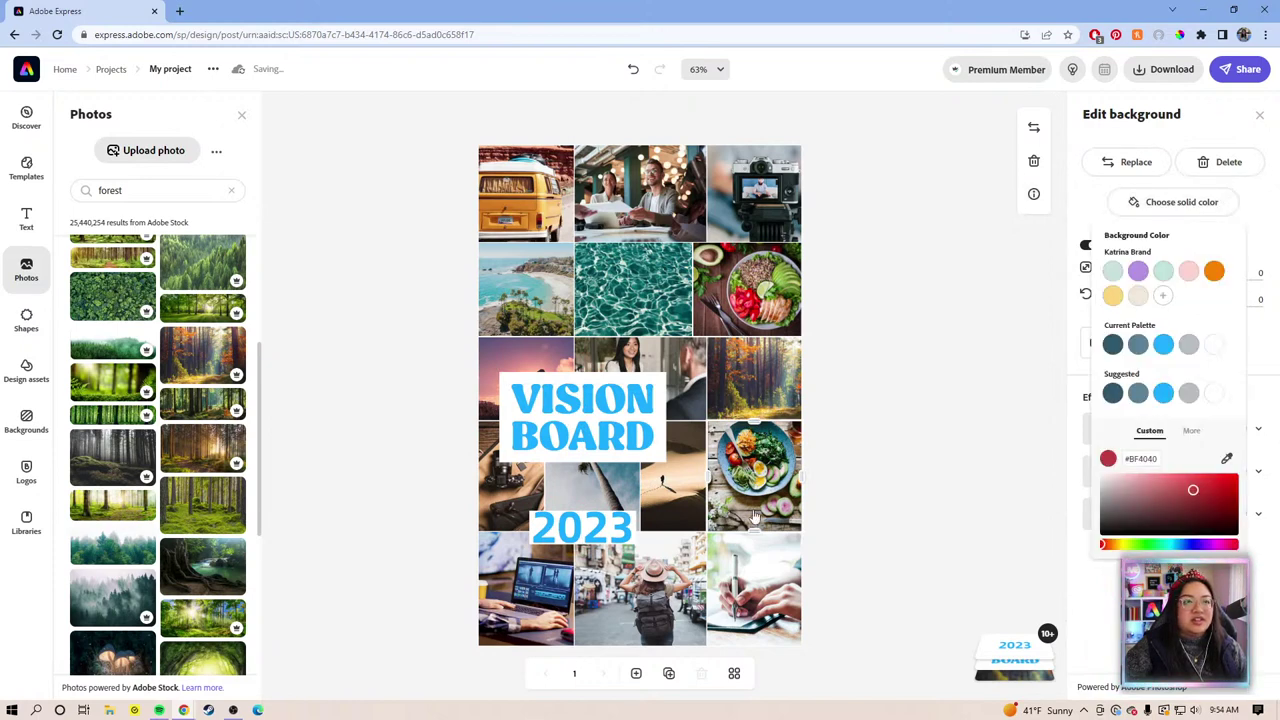
click(1163, 344)
click(697, 487)
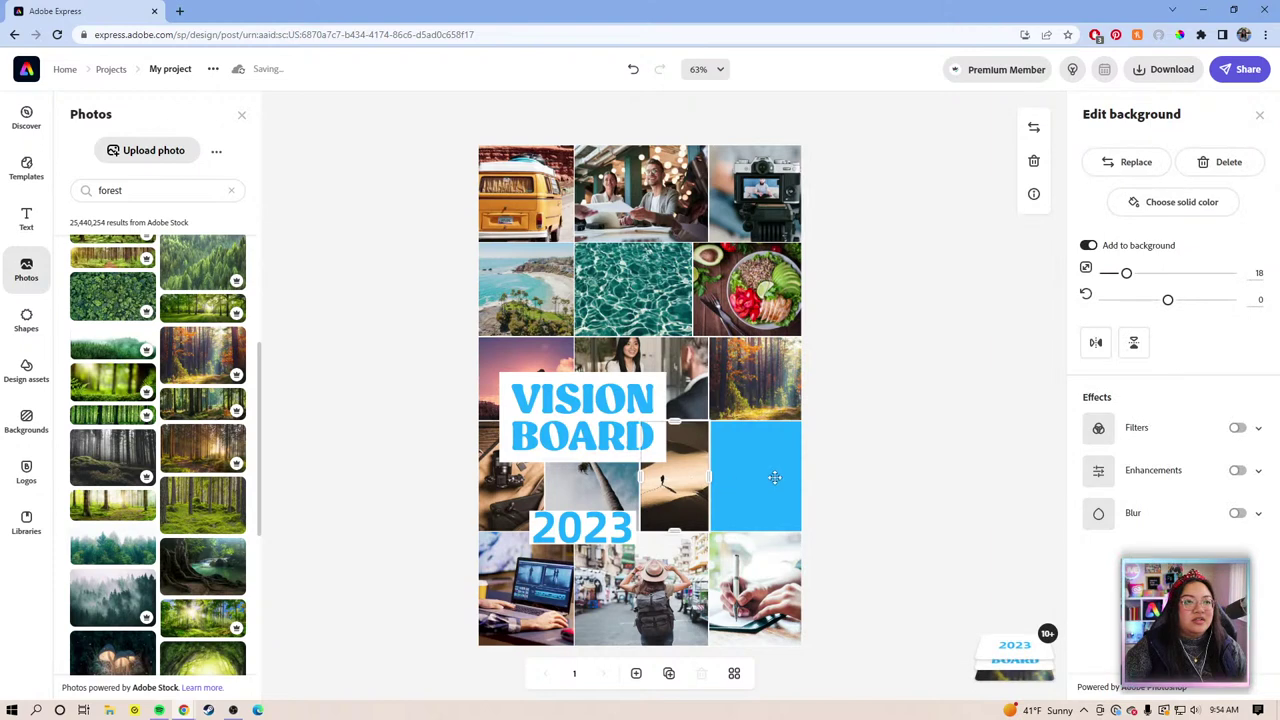
click(771, 480)
click(1192, 178)
click(1213, 337)
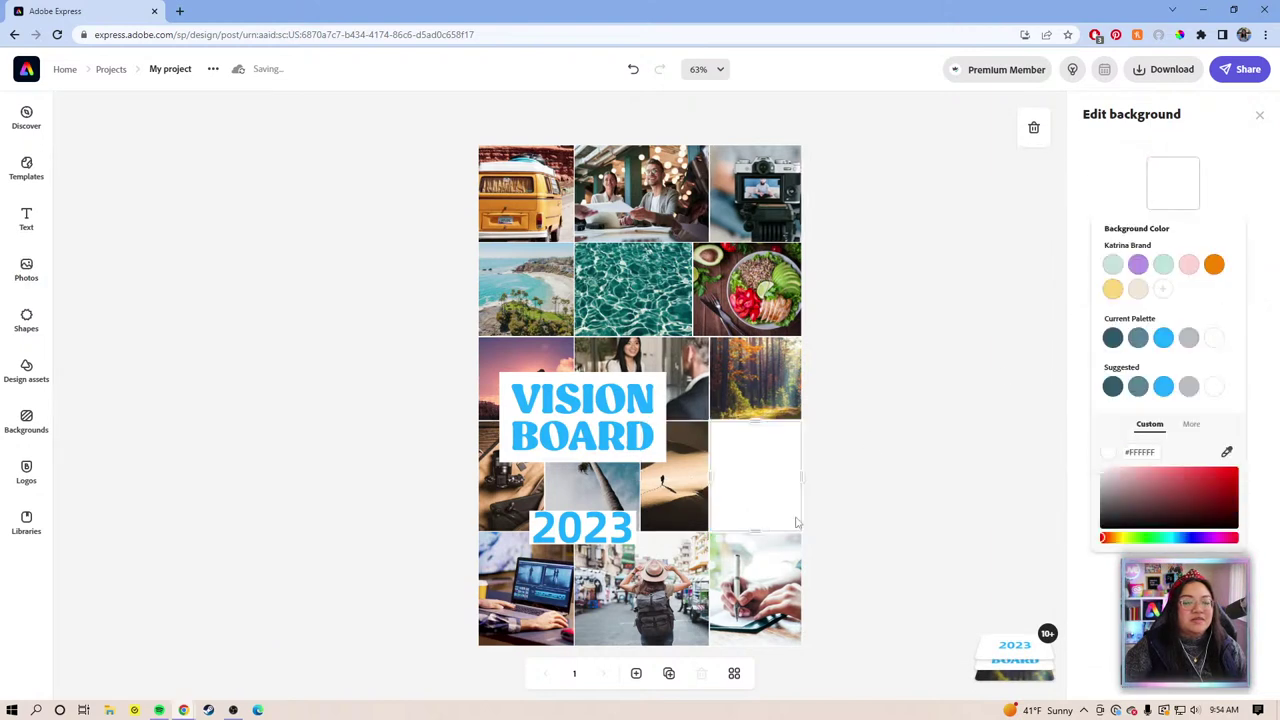
Replace the desert dune photo in the fourth row with a solid white (#FFFFFF) background.
click(687, 497)
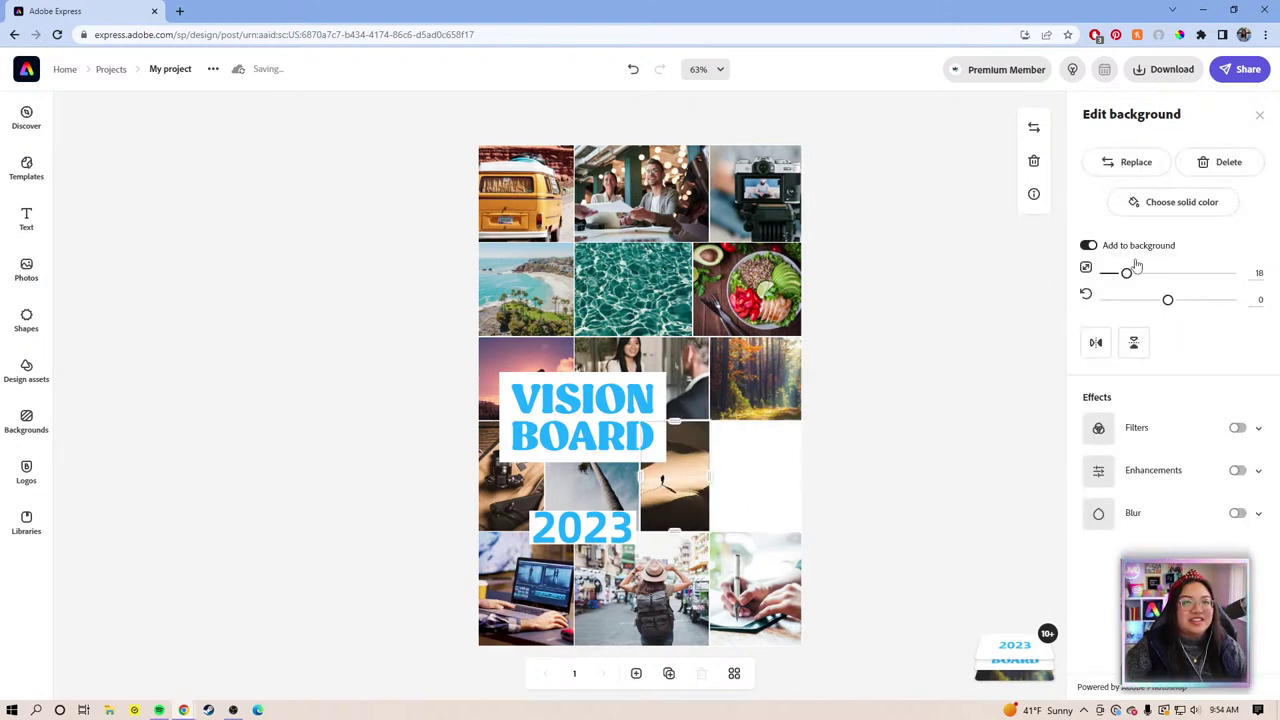
click(1146, 212)
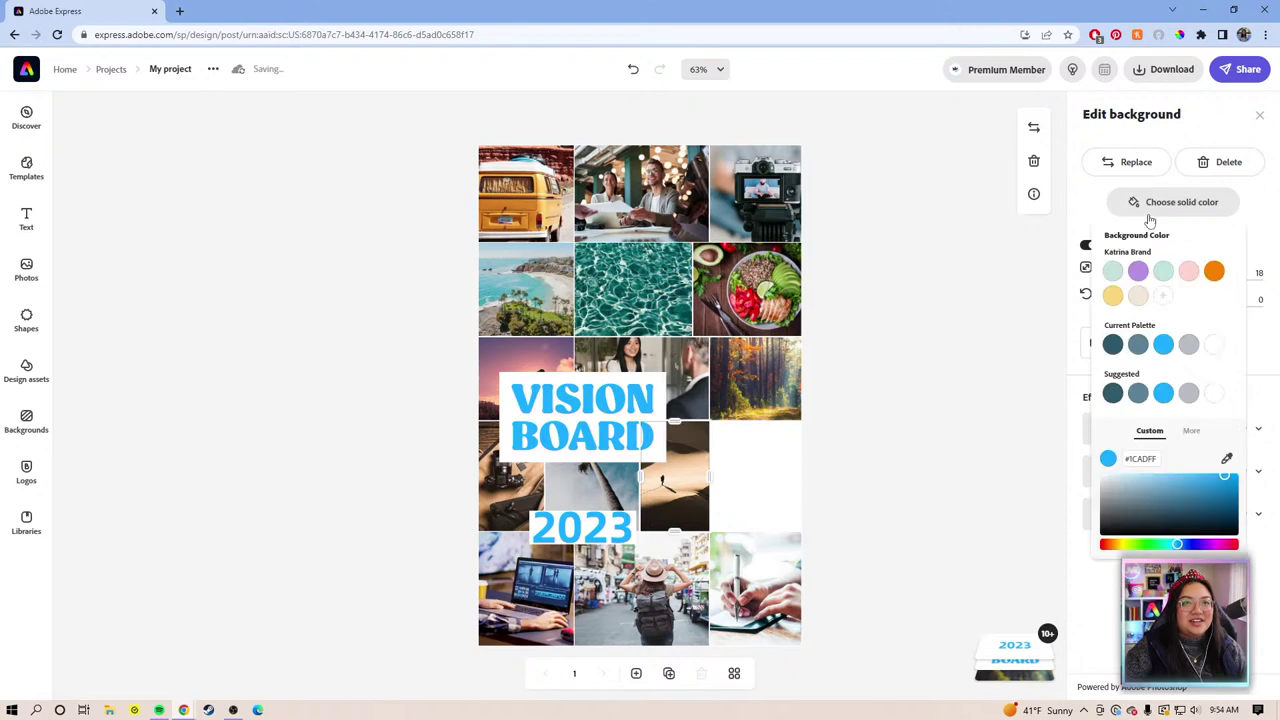
click(1207, 345)
click(659, 491)
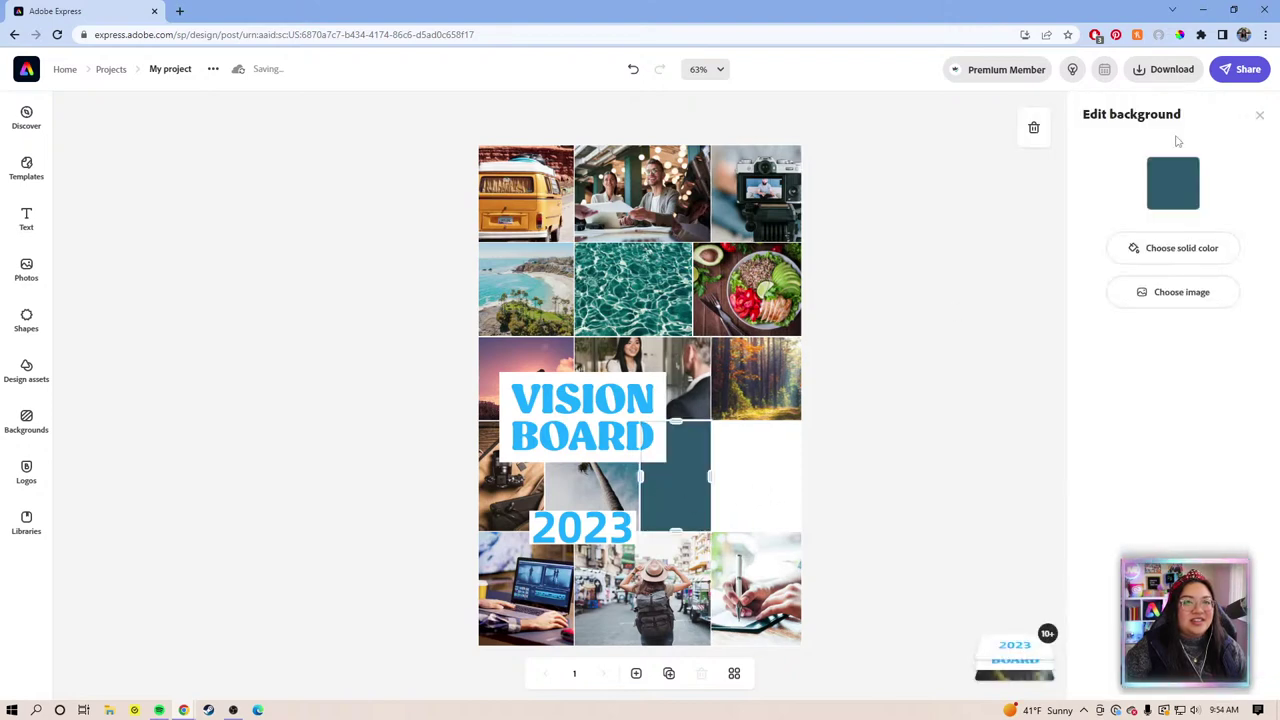
click(1173, 184)
click(1212, 337)
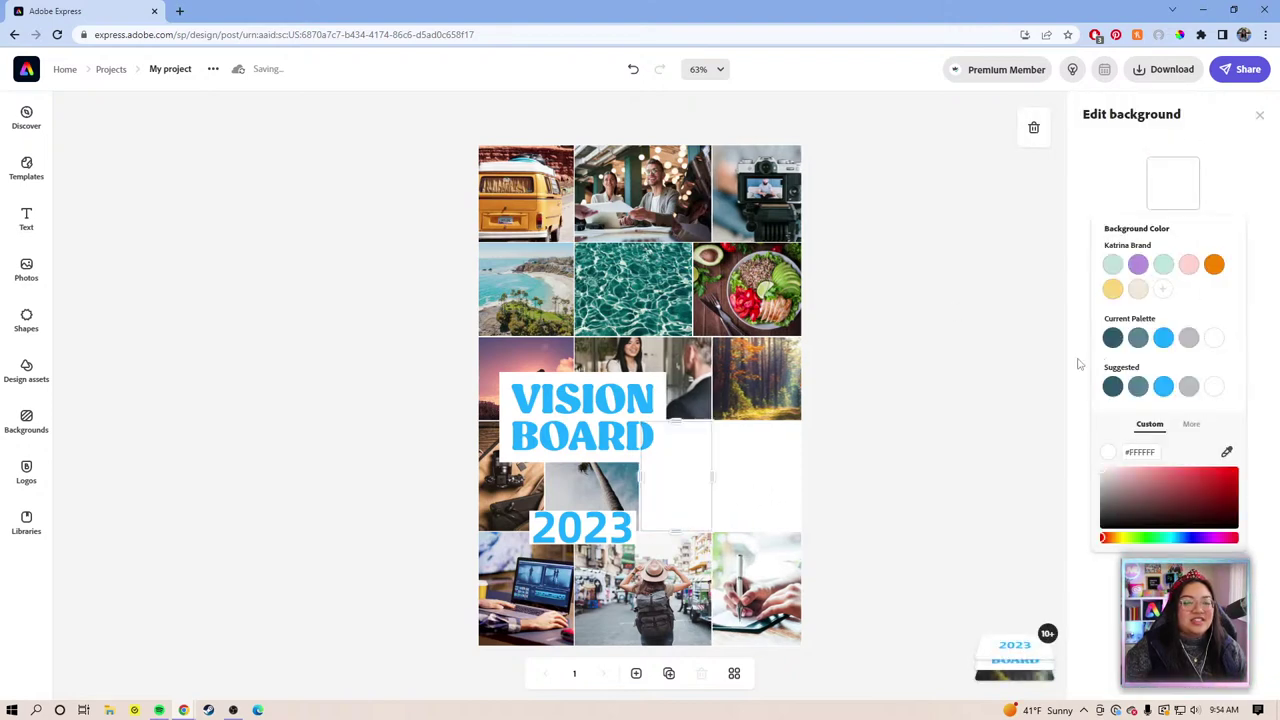
click(677, 443)
Move the VISION BOARD title over the white fourth-row cells and shrink it to size 108.6 to fit their width.
drag(559, 410, 694, 428)
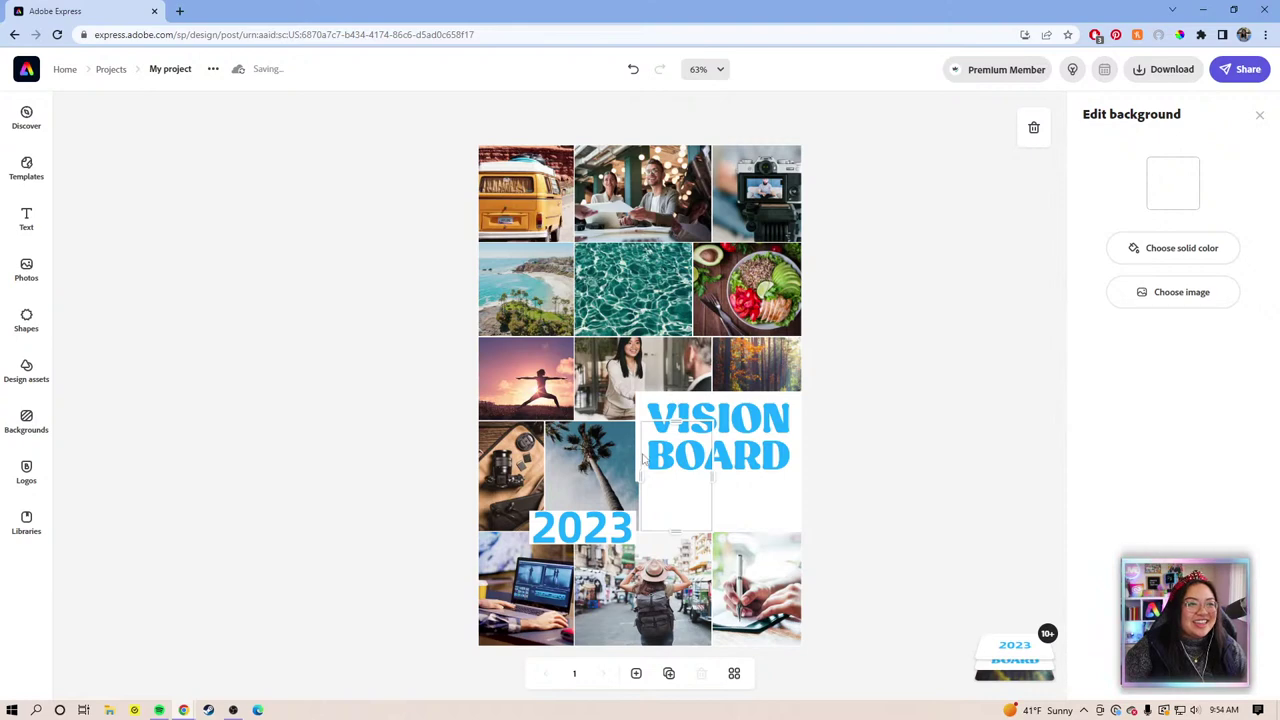
click(652, 410)
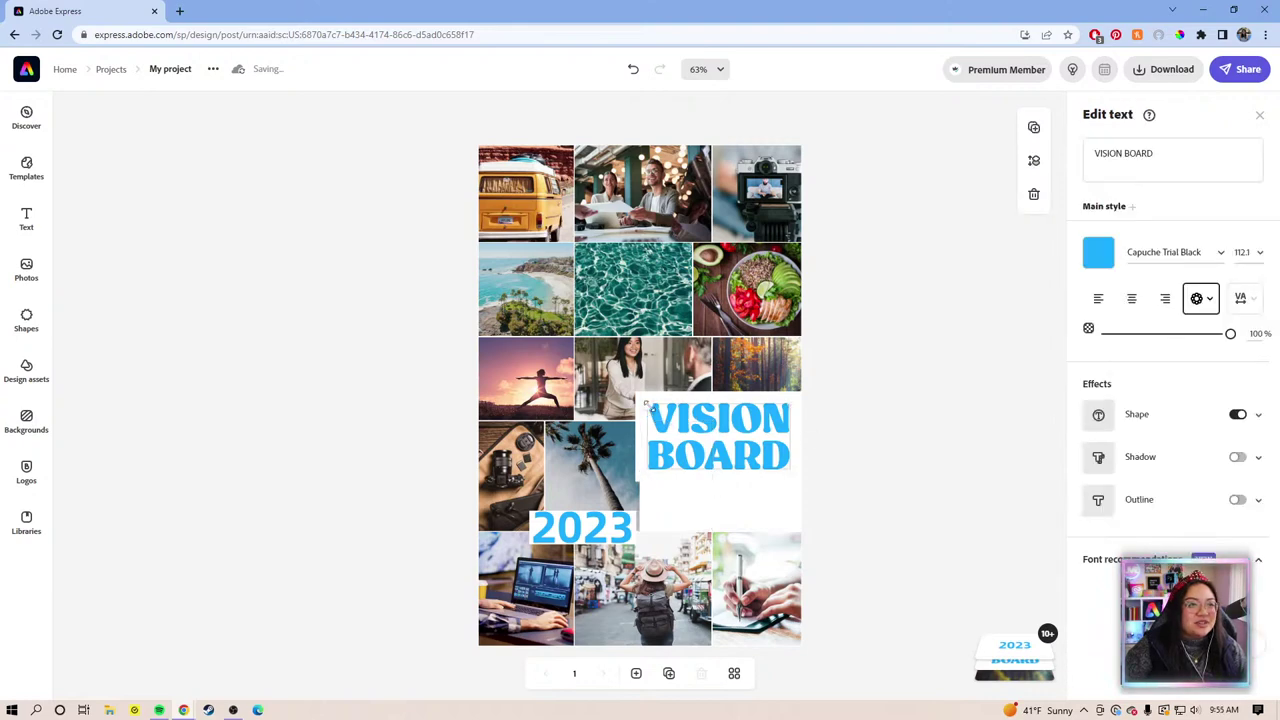
drag(646, 405, 650, 405)
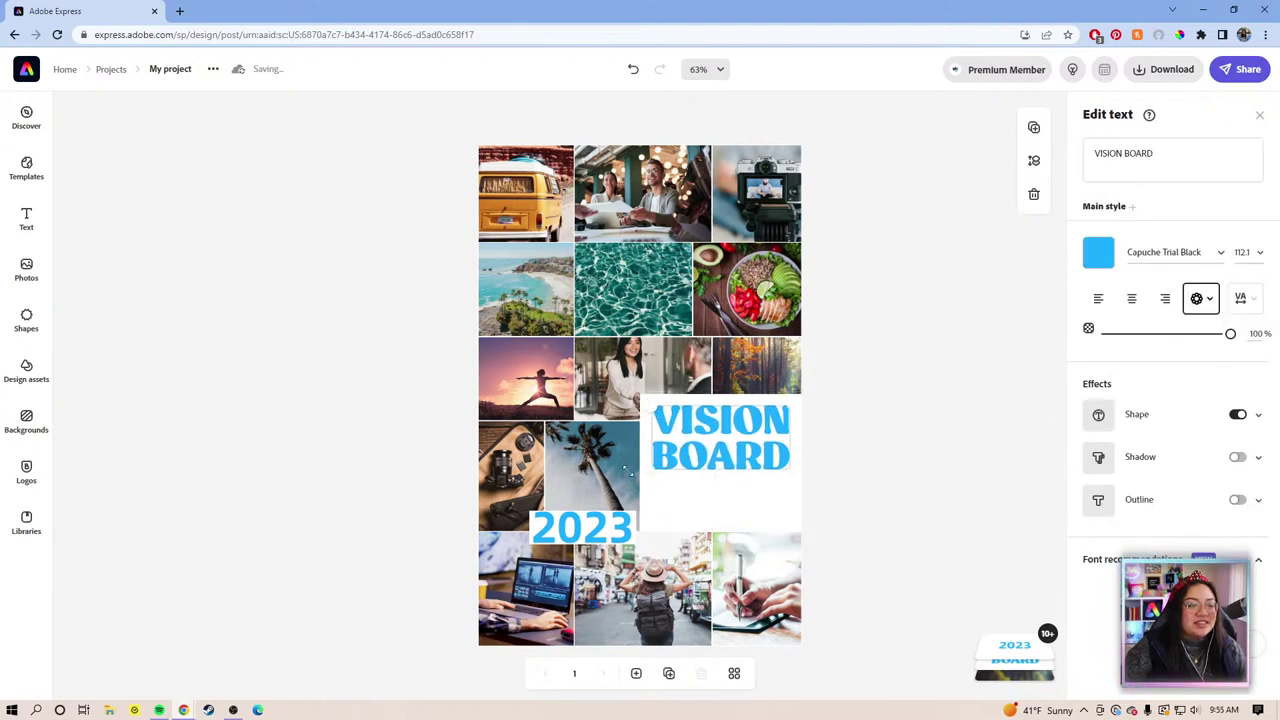
Enlarge the 2023 text to size 144.8 and lower both text blocks within the white cells, with 2023 under the title.
drag(597, 540, 764, 517)
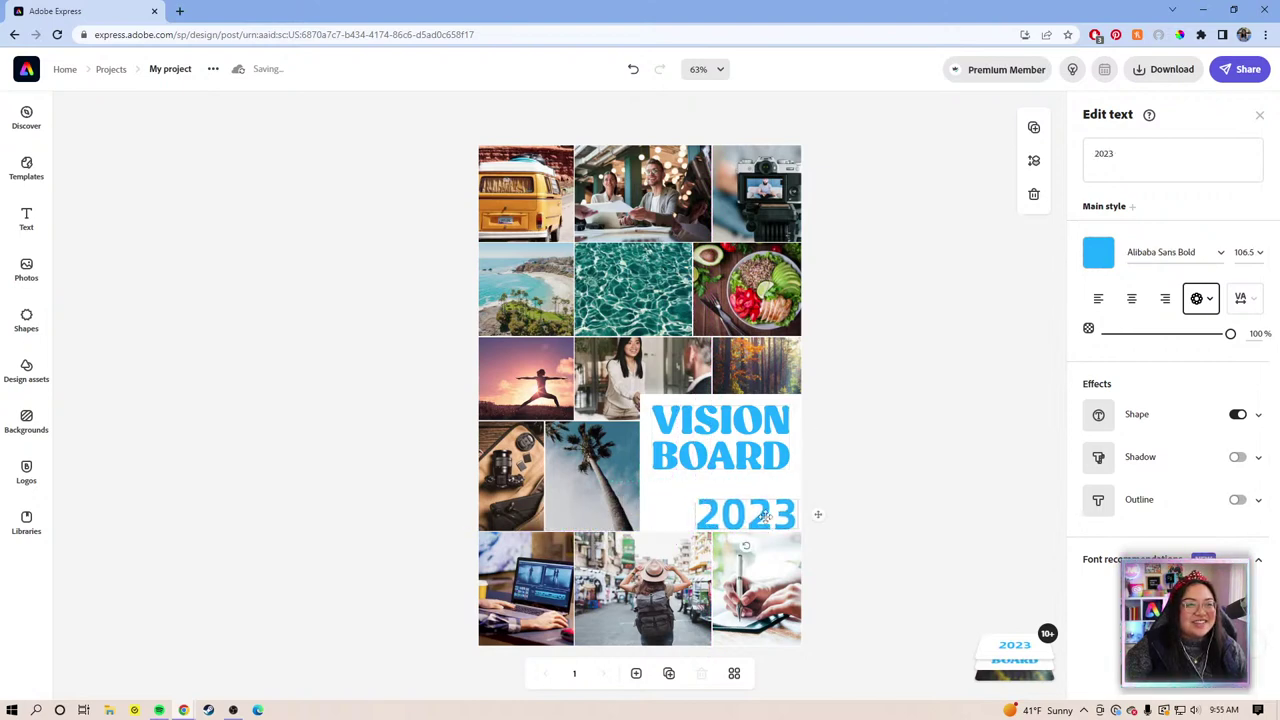
drag(693, 498, 657, 490)
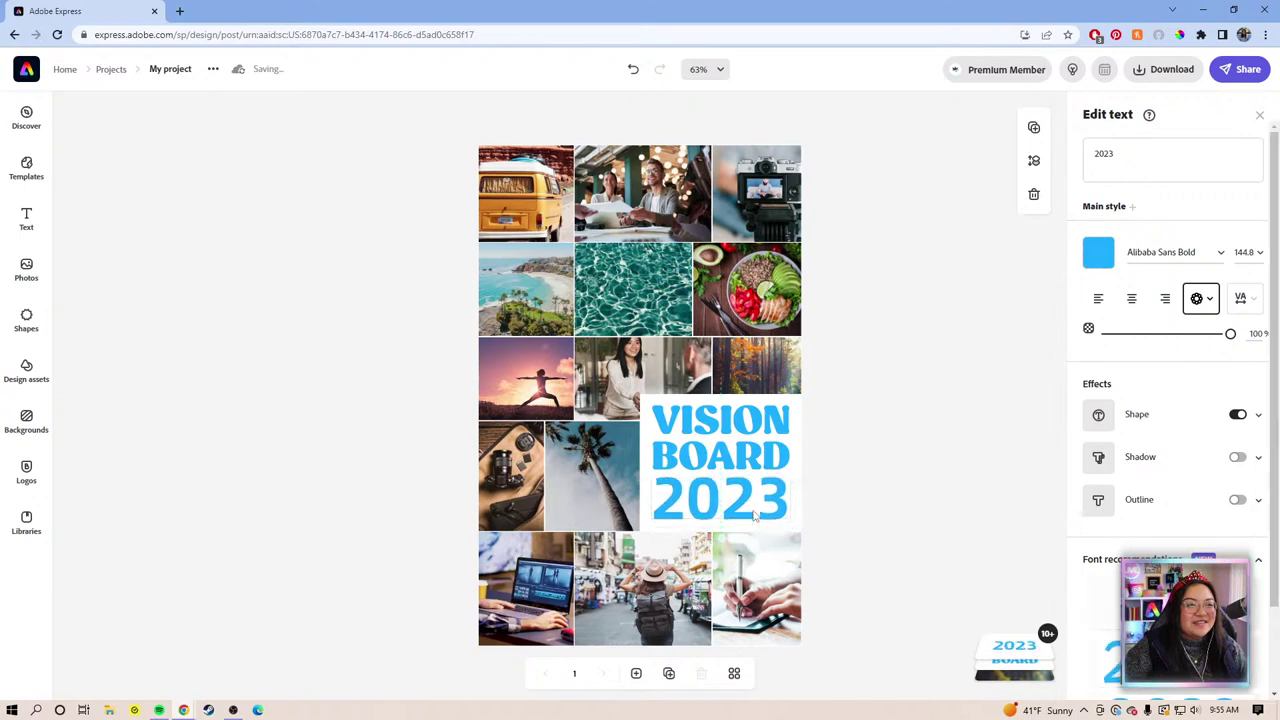
drag(777, 438, 758, 518)
drag(765, 521, 766, 520)
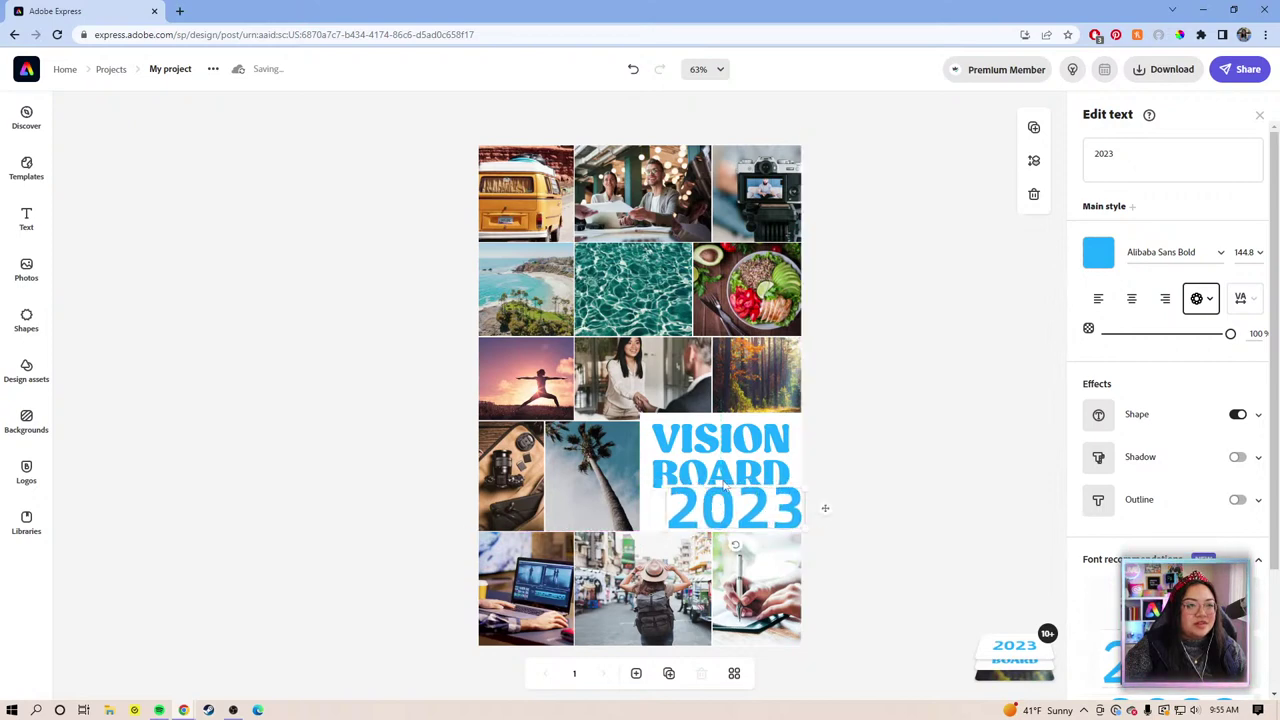
Reduce the VISION BOARD title to size 101.6 and move it up over the third row, clear of the 2023 text.
click(717, 462)
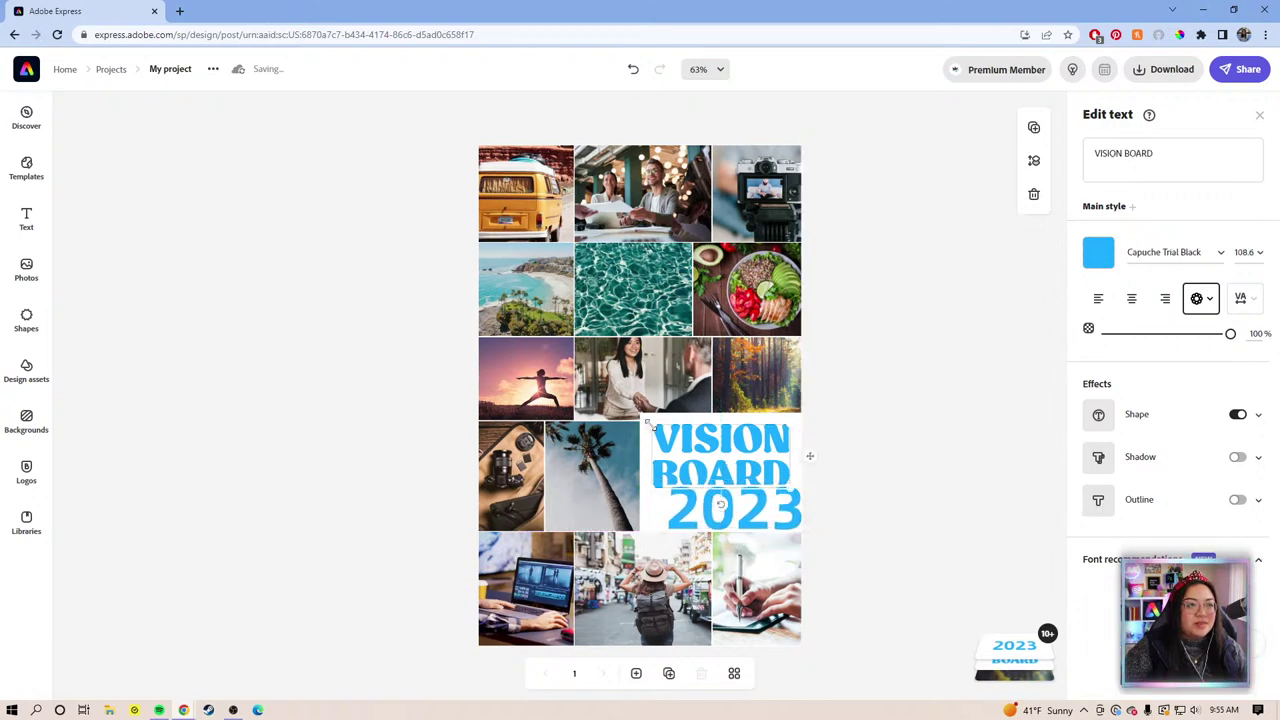
drag(648, 424, 663, 446)
drag(743, 460, 735, 398)
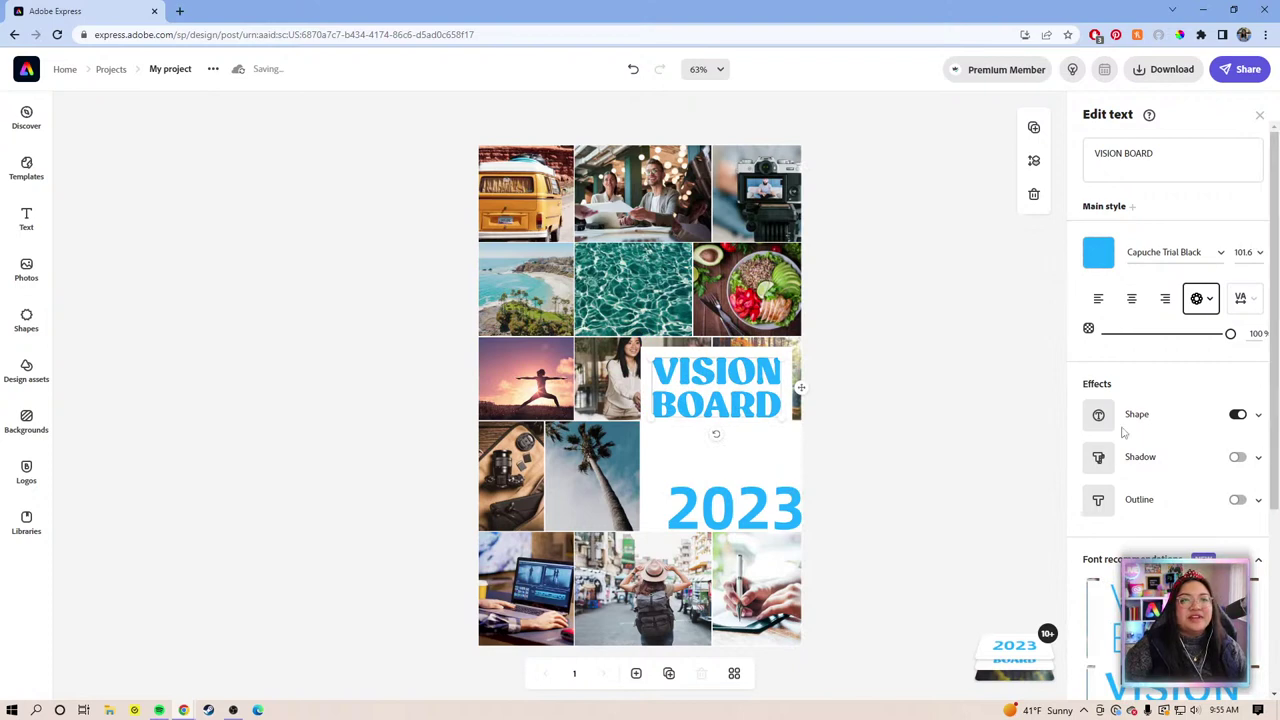
Turn off the Shape effect on both the VISION BOARD title and the 2023 text.
click(1237, 414)
click(735, 507)
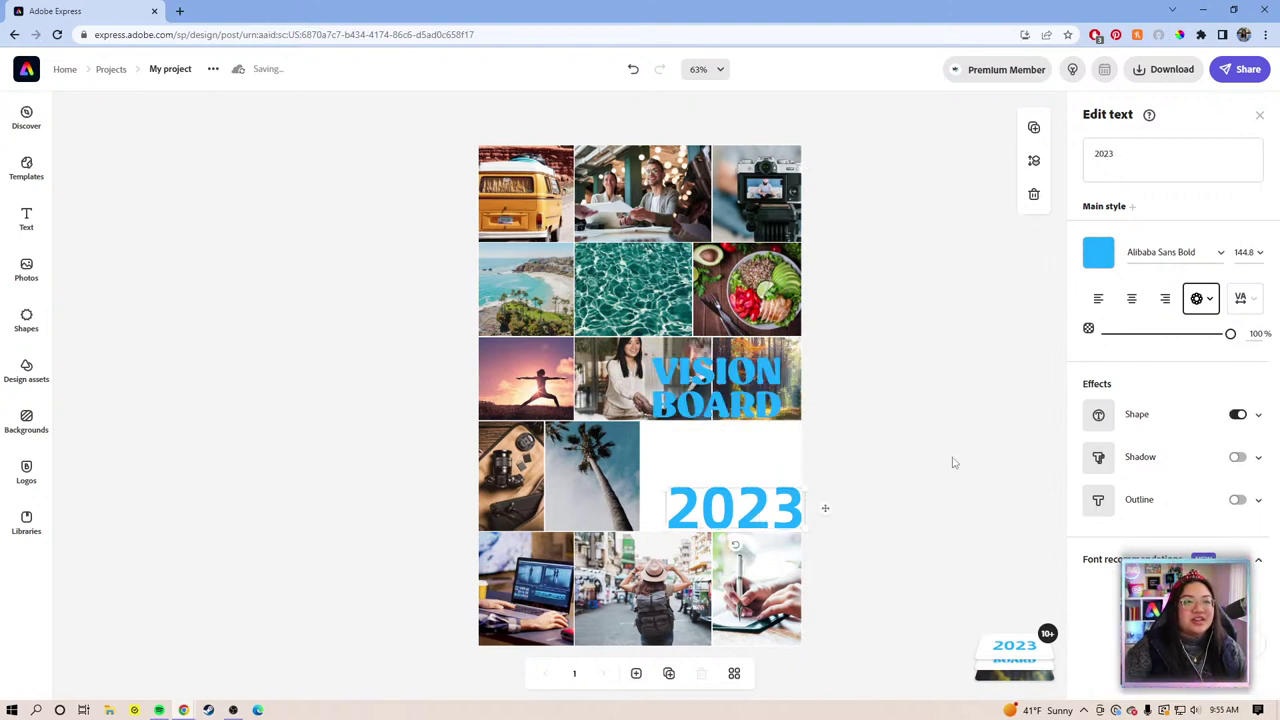
click(1237, 414)
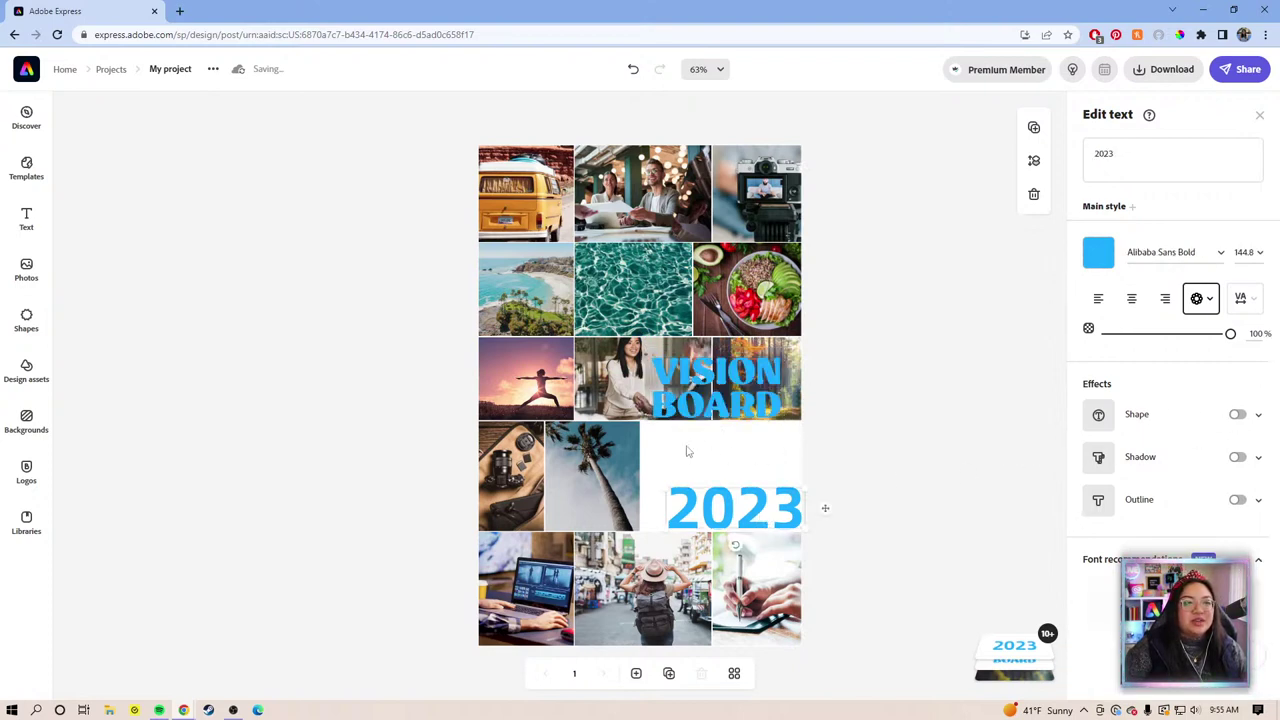
Reduce the 2023 text to size 119 and move the VISION BOARD title back into the white area above it.
mouse_move(758, 505)
mouse_down()
mouse_move(745, 507)
mouse_move(780, 505)
mouse_move(748, 507)
mouse_up()
drag(749, 413, 762, 487)
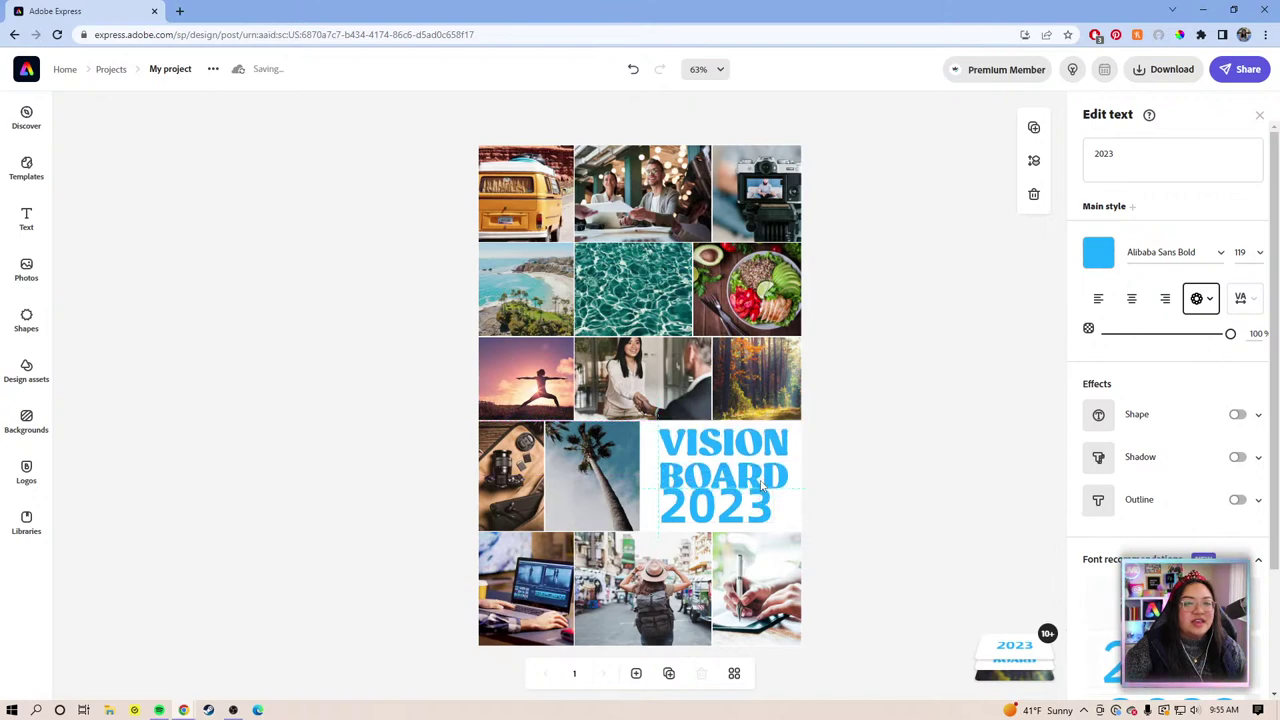
Color the 2023 text brand pink (#FFD4CF) and center it below the title at the white area's lower edge.
click(1098, 252)
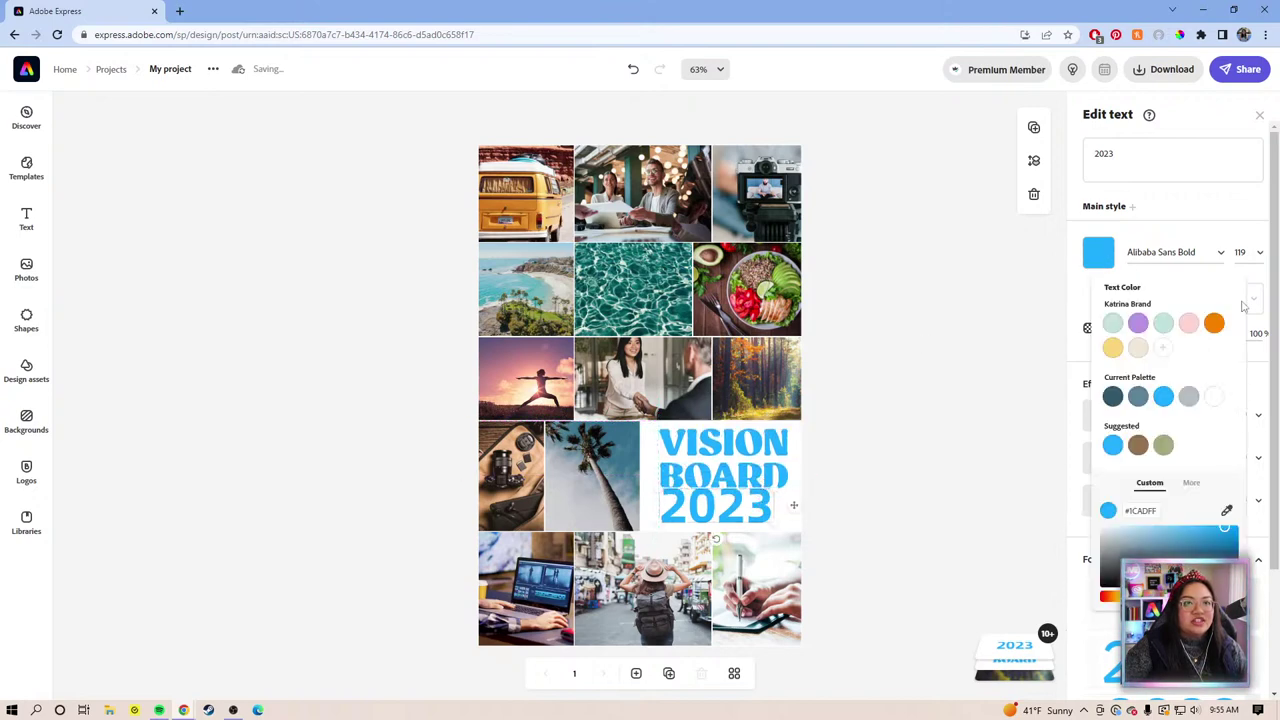
click(1188, 322)
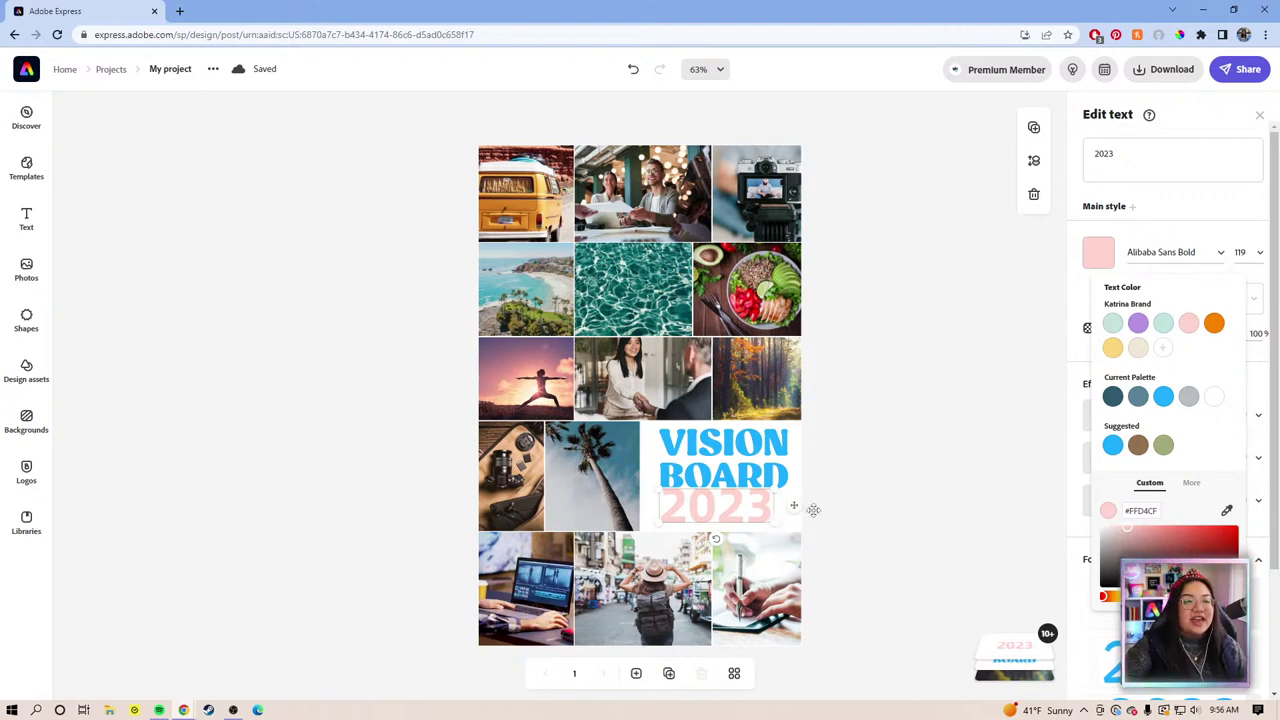
drag(814, 510, 822, 519)
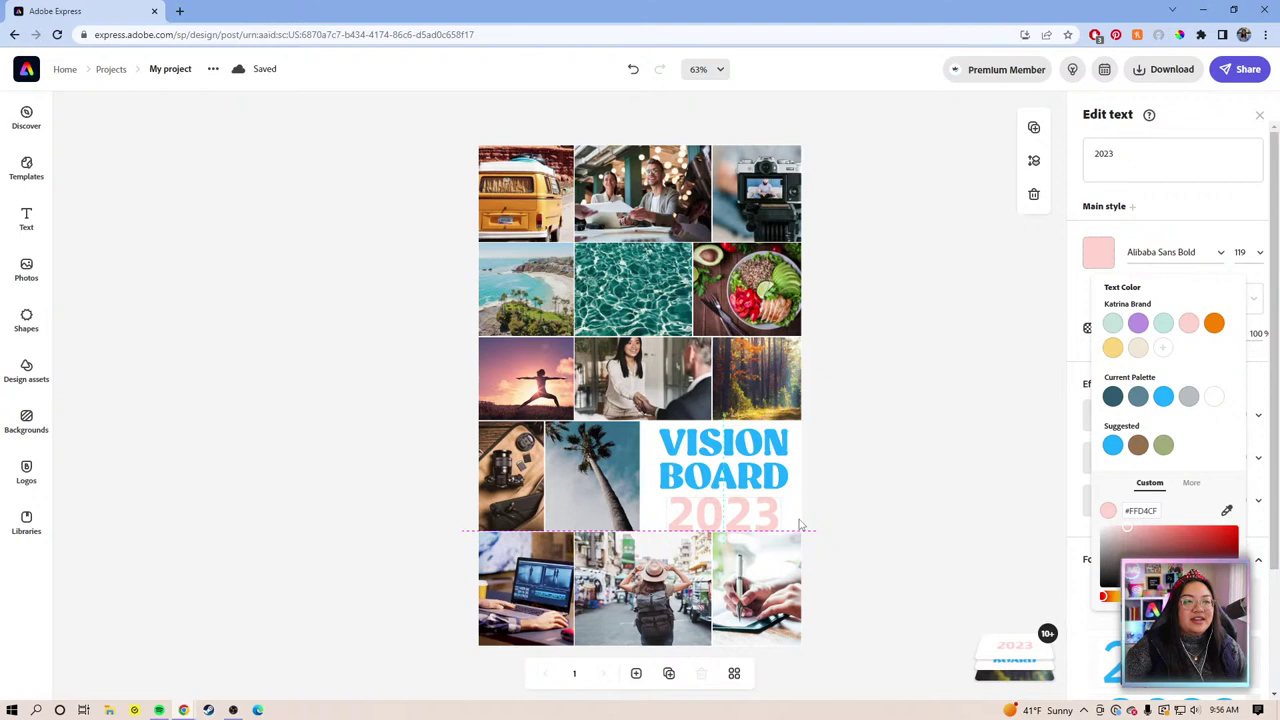
Set the VISION BOARD title's text color to a custom light purple, #CBBFFD.
click(729, 475)
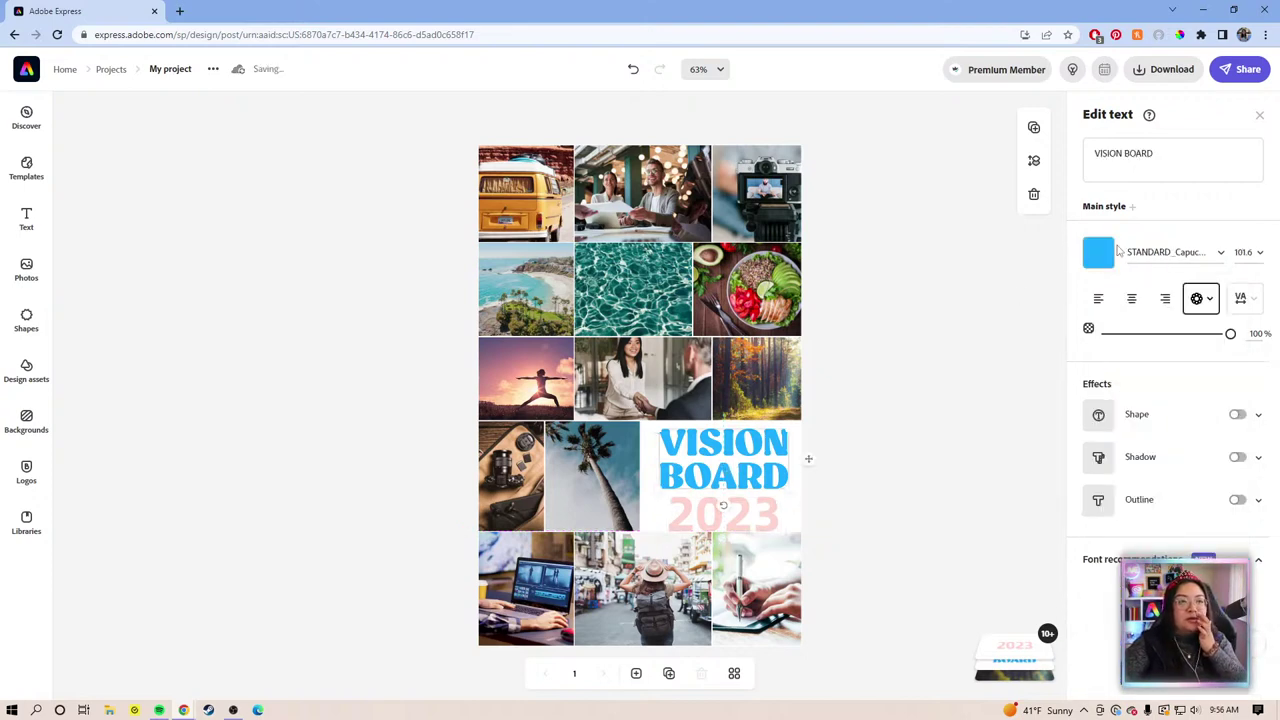
click(1099, 253)
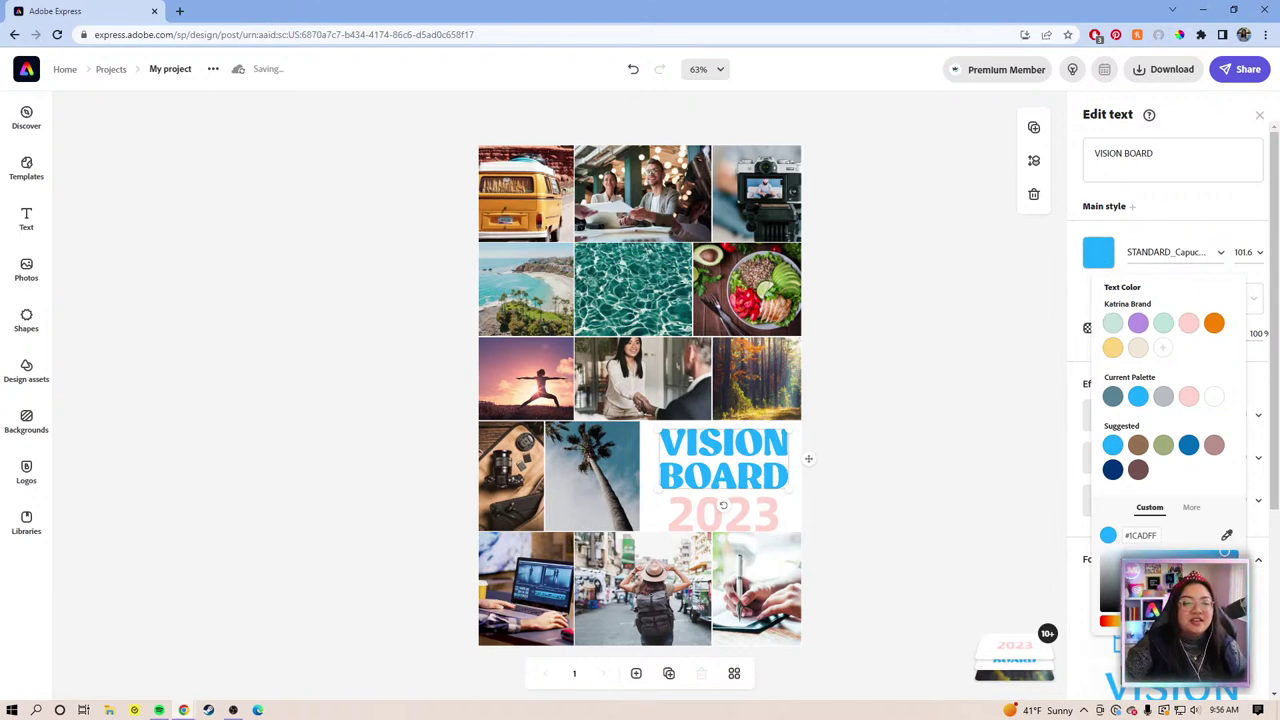
drag(1178, 621, 1216, 621)
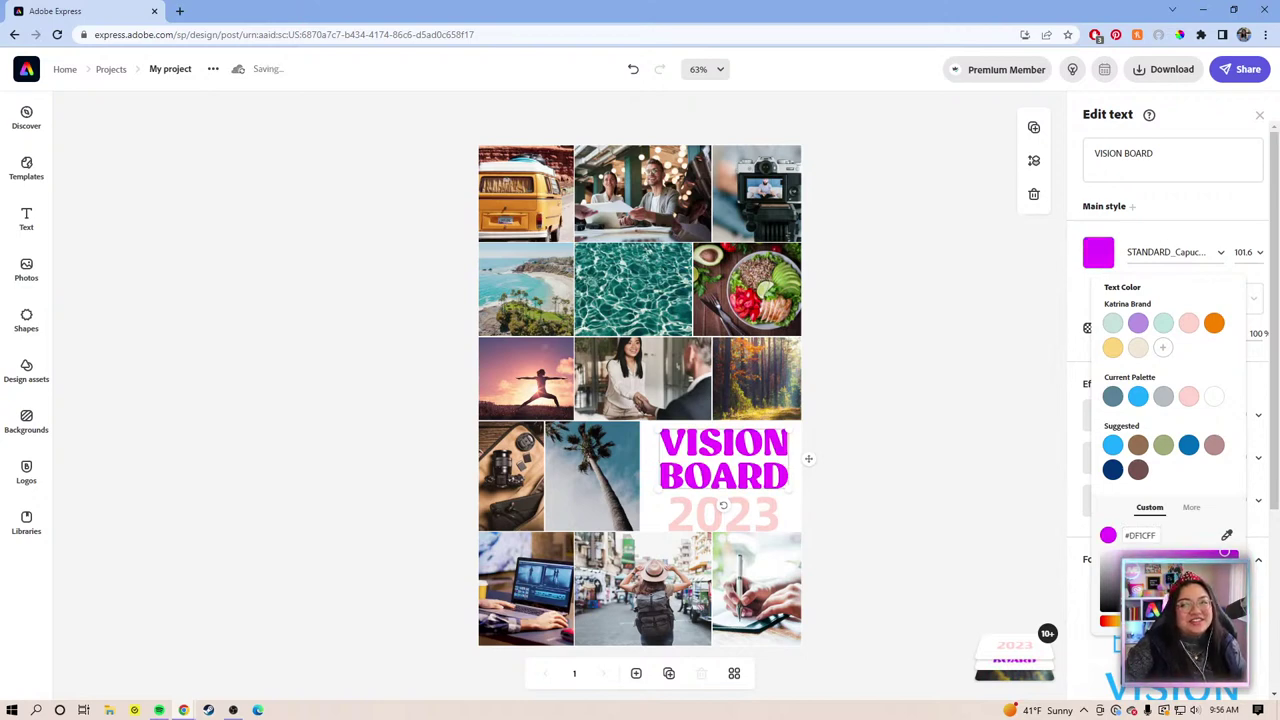
drag(1224, 552, 1133, 549)
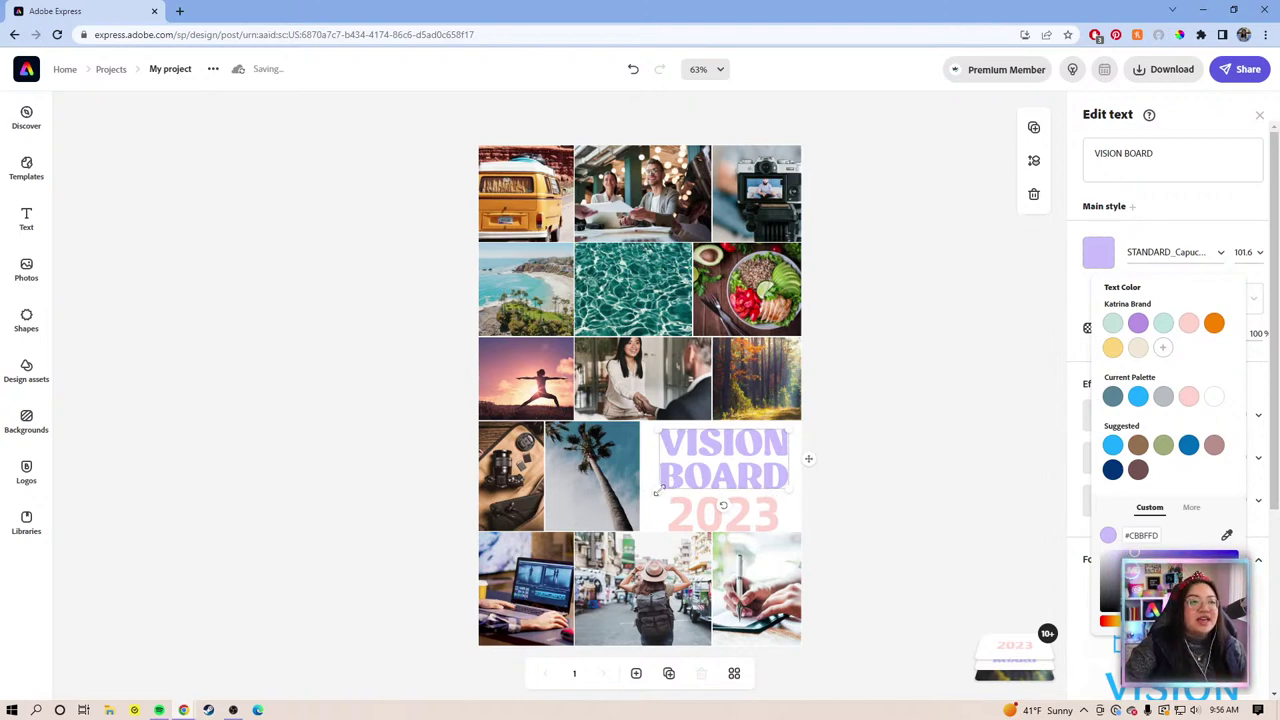
Reduce the VISION BOARD title to size 99.9, reposition it above 2023, and check its line and letter spacing options.
mouse_move(656, 492)
mouse_down()
mouse_move(580, 462)
mouse_move(584, 477)
mouse_move(648, 480)
mouse_up()
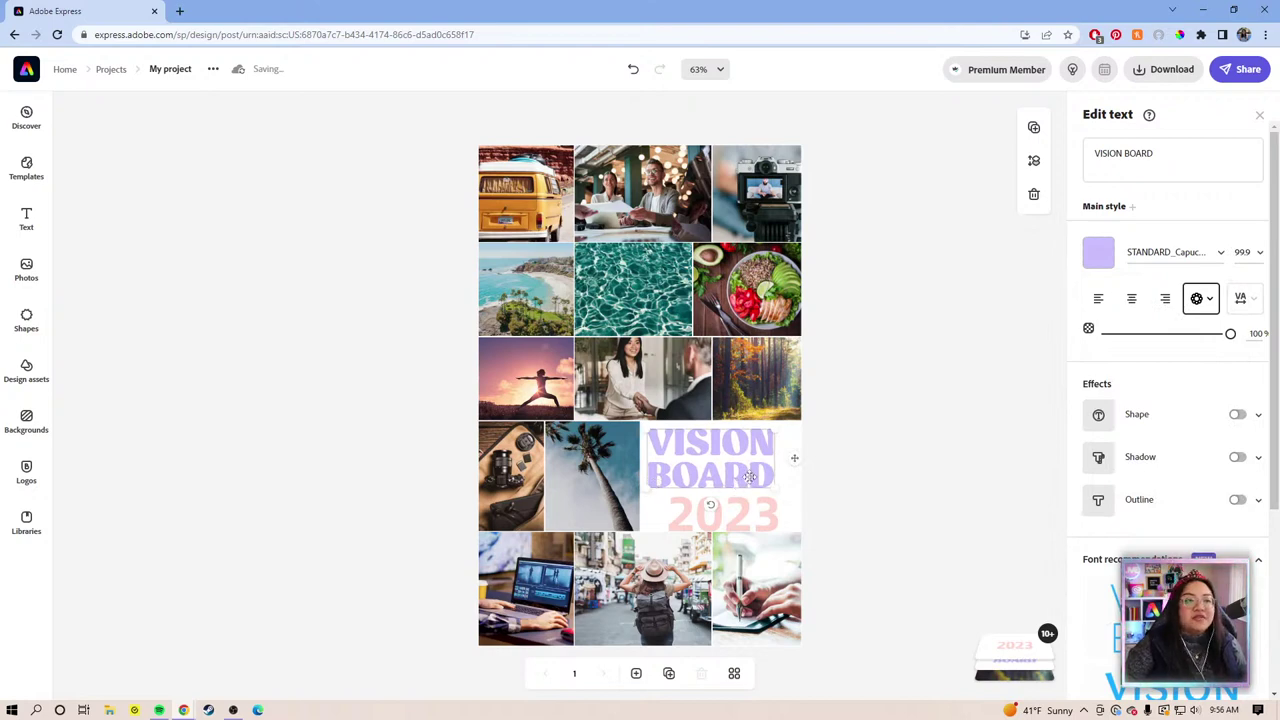
drag(749, 476, 782, 485)
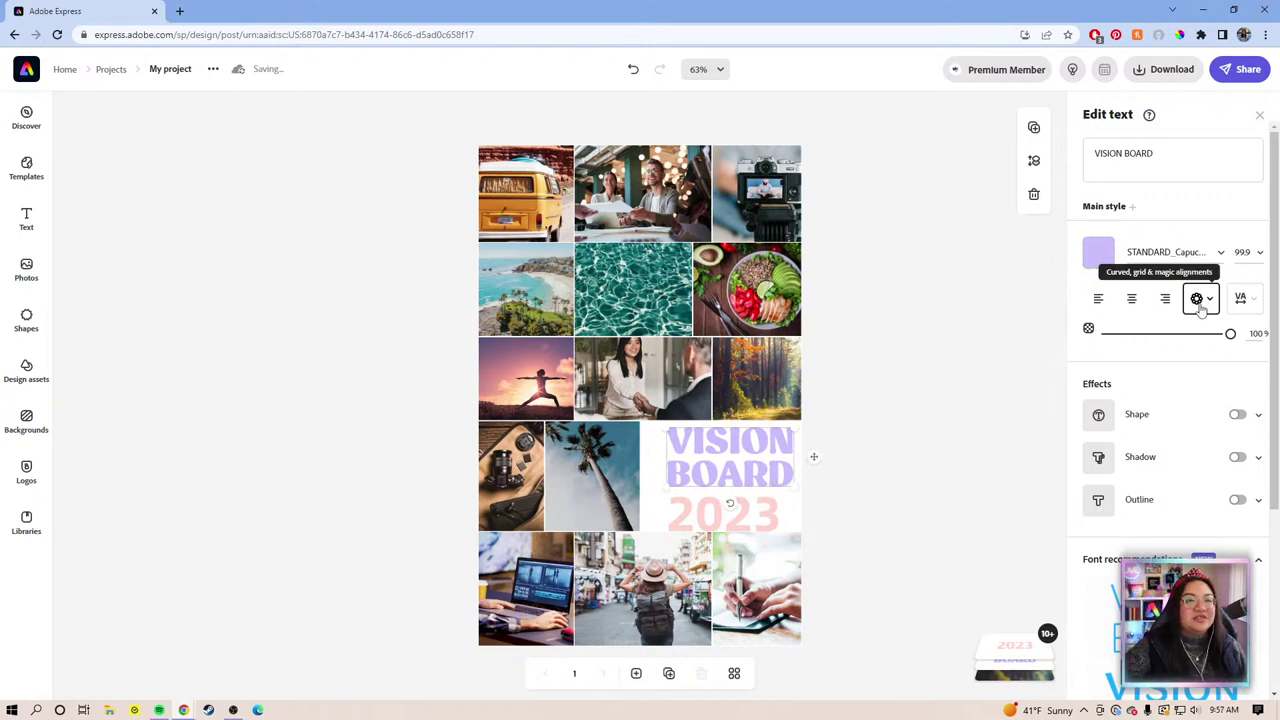
click(1243, 305)
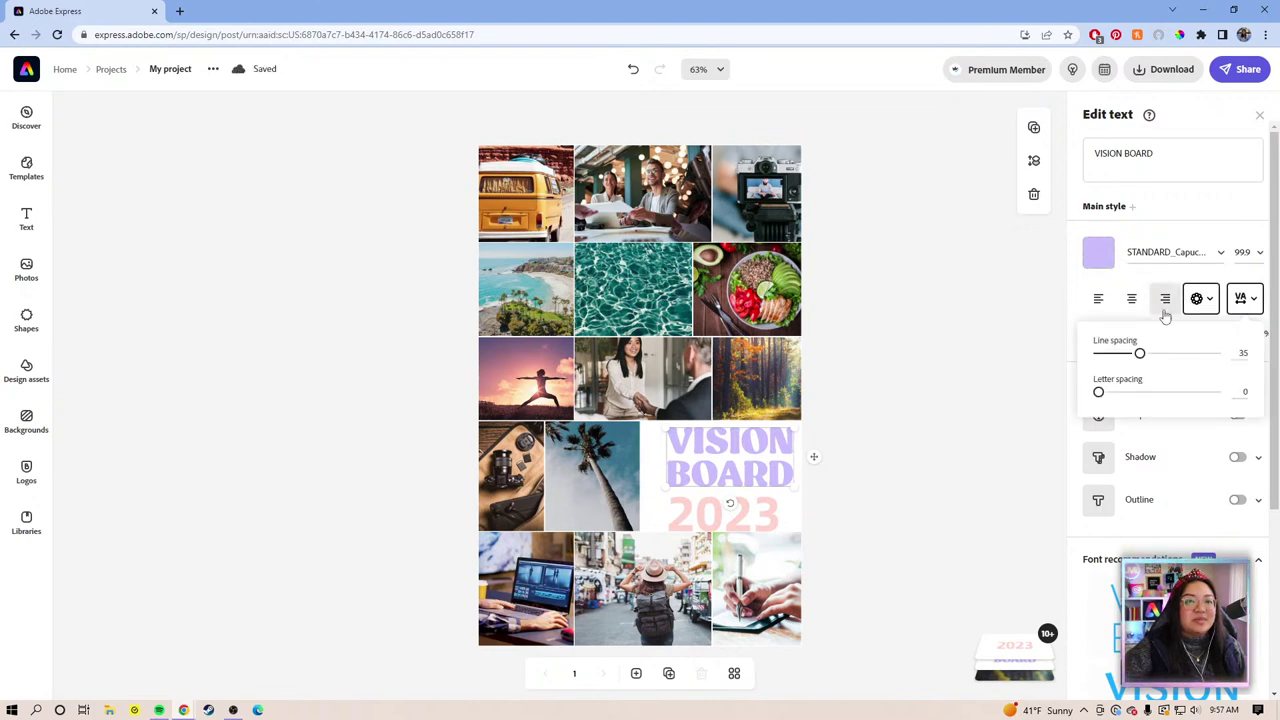
click(1143, 250)
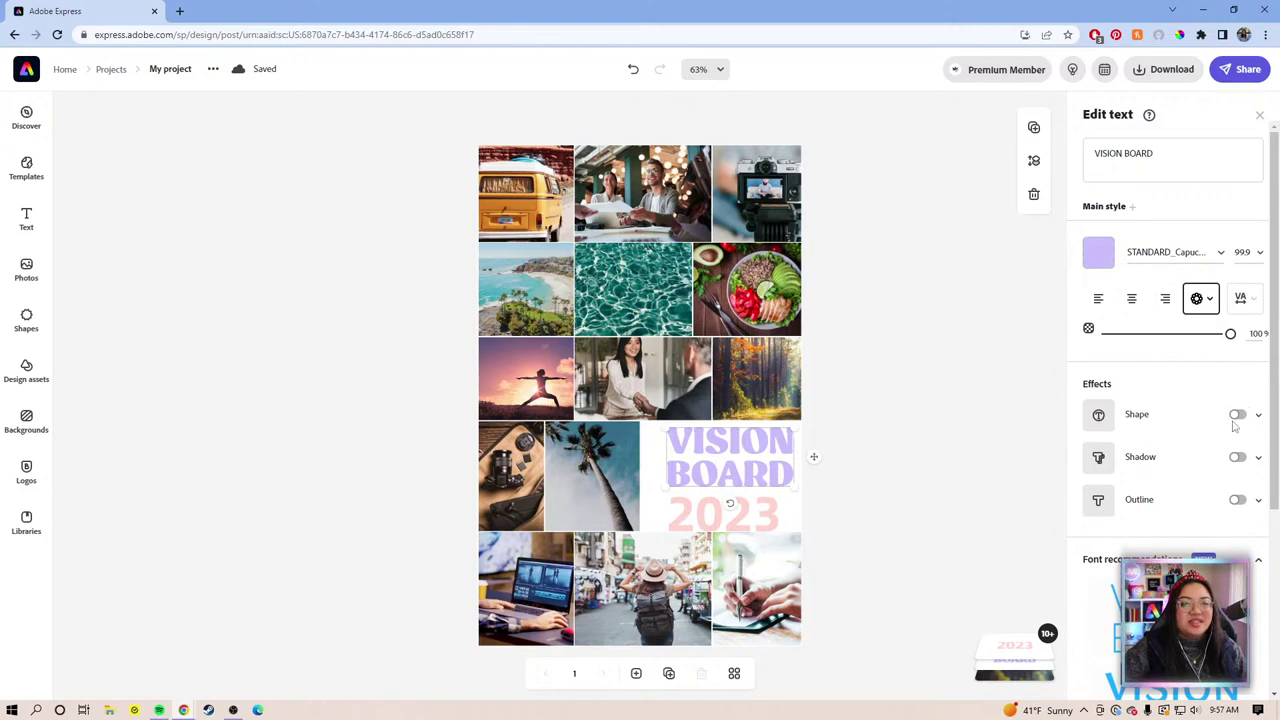
Turn on the Outline and Shadow effects for the VISION BOARD title and set the shadow color to black.
click(1238, 500)
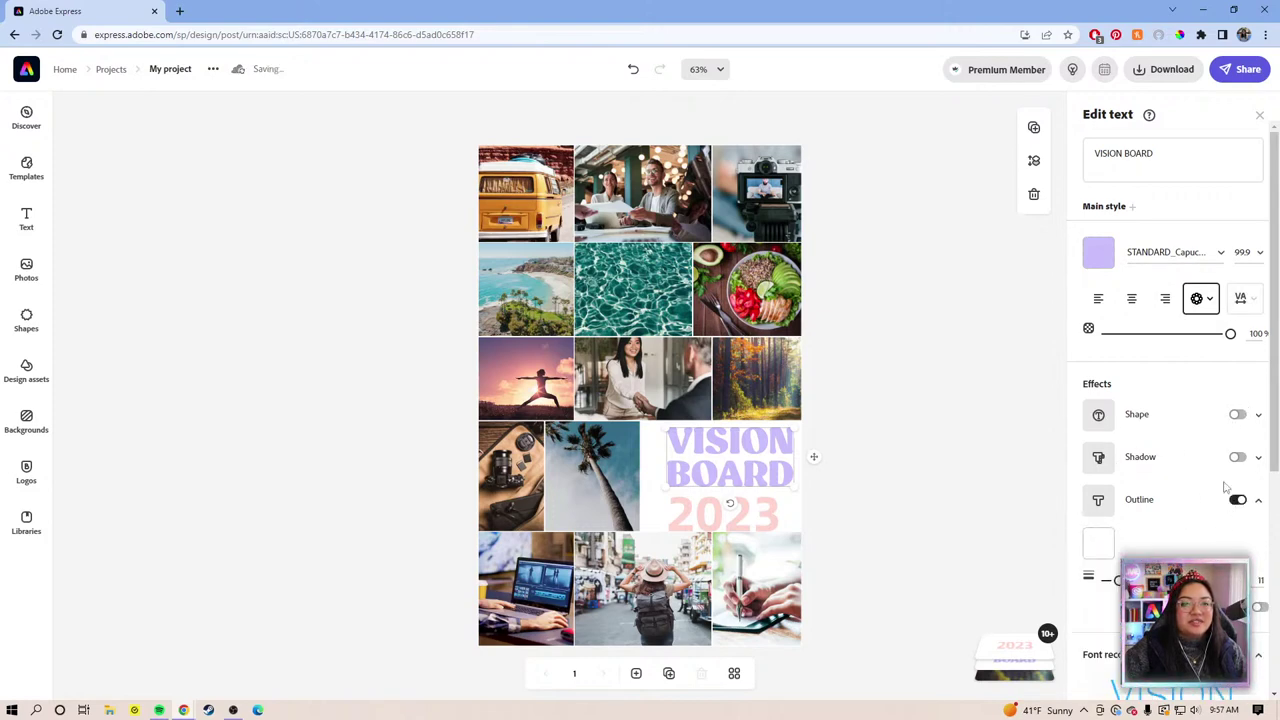
click(1238, 457)
scroll(1106, 500, down, 1)
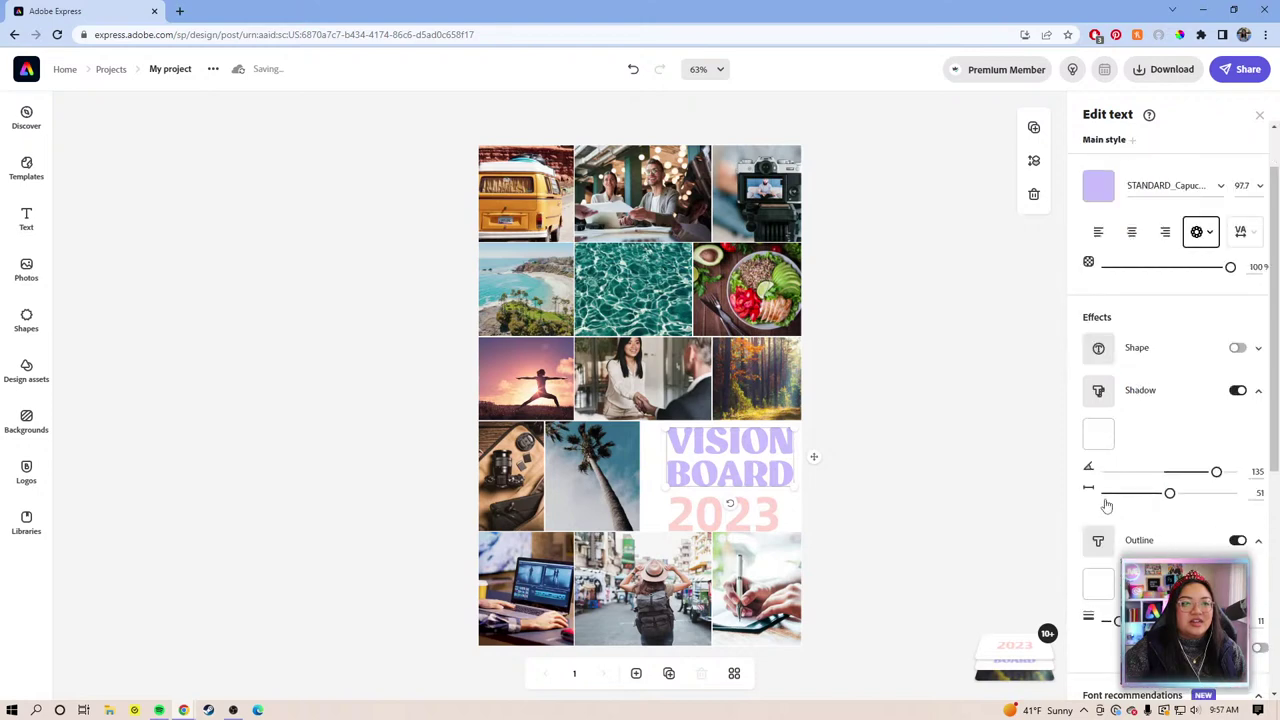
click(1101, 445)
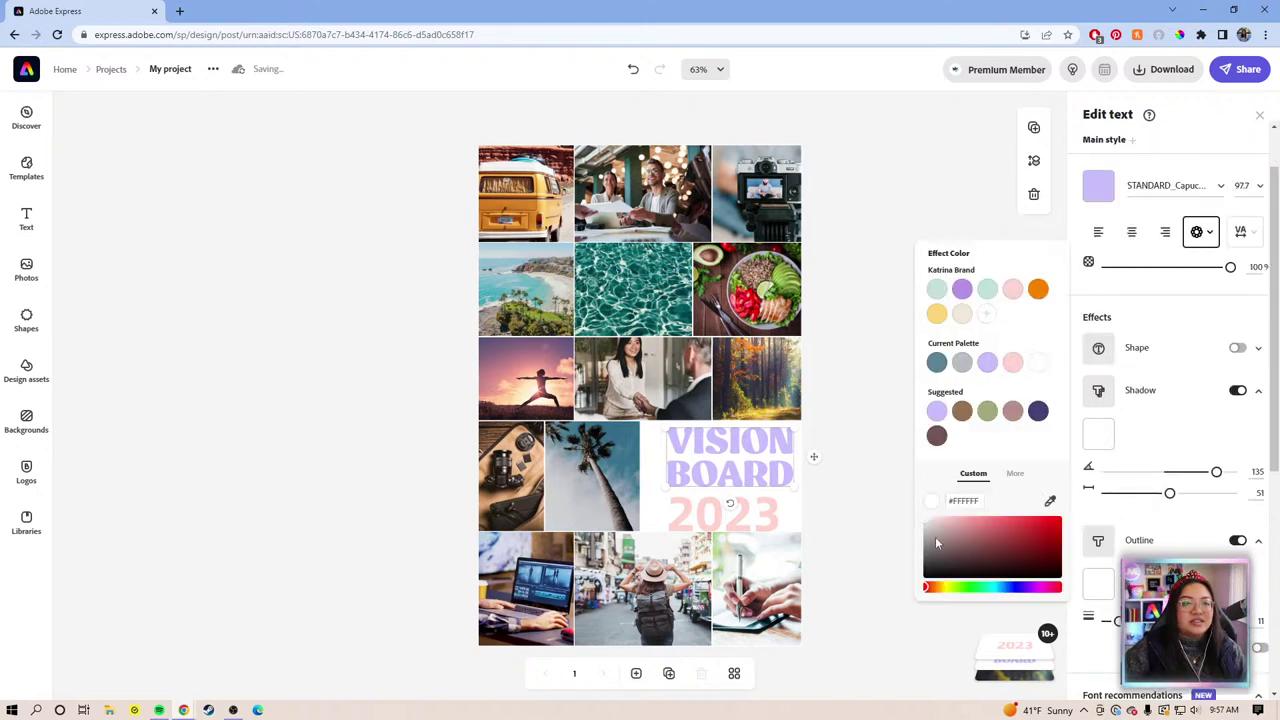
drag(935, 542, 914, 600)
Set the VISION BOARD title's outline color to black and enlarge the title to span the white area's width.
click(1073, 602)
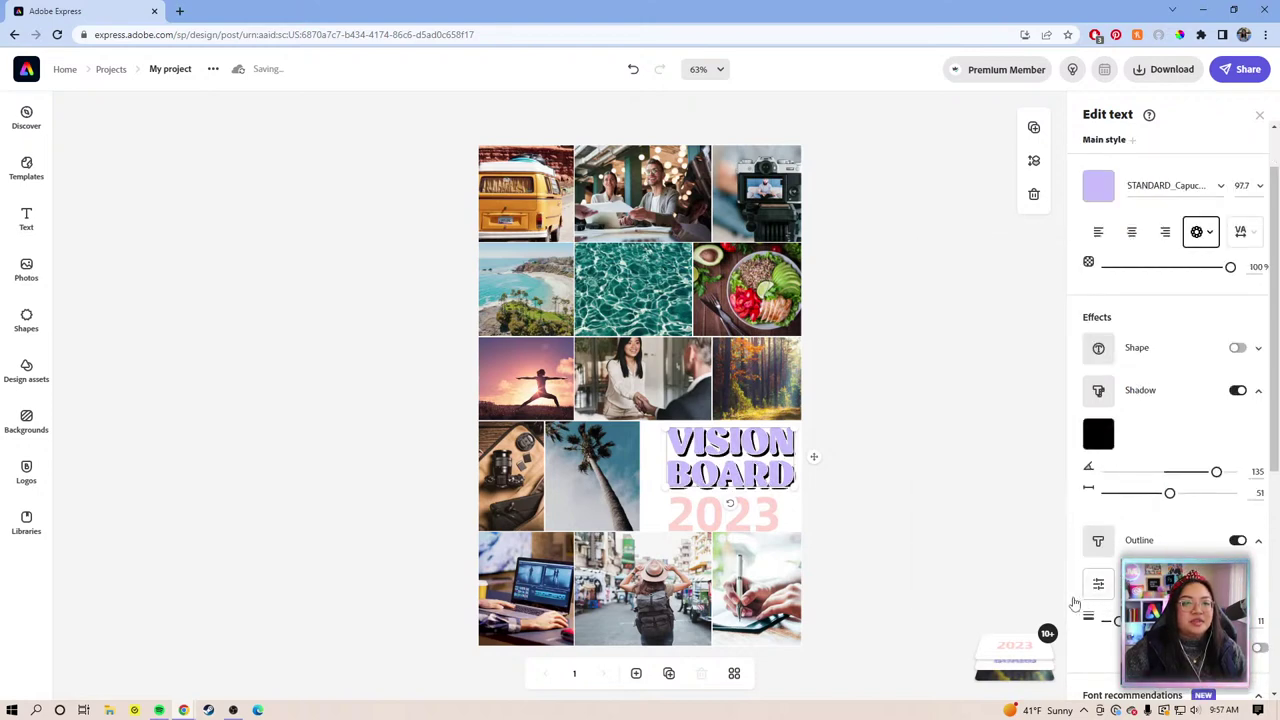
click(1049, 545)
drag(667, 428, 637, 431)
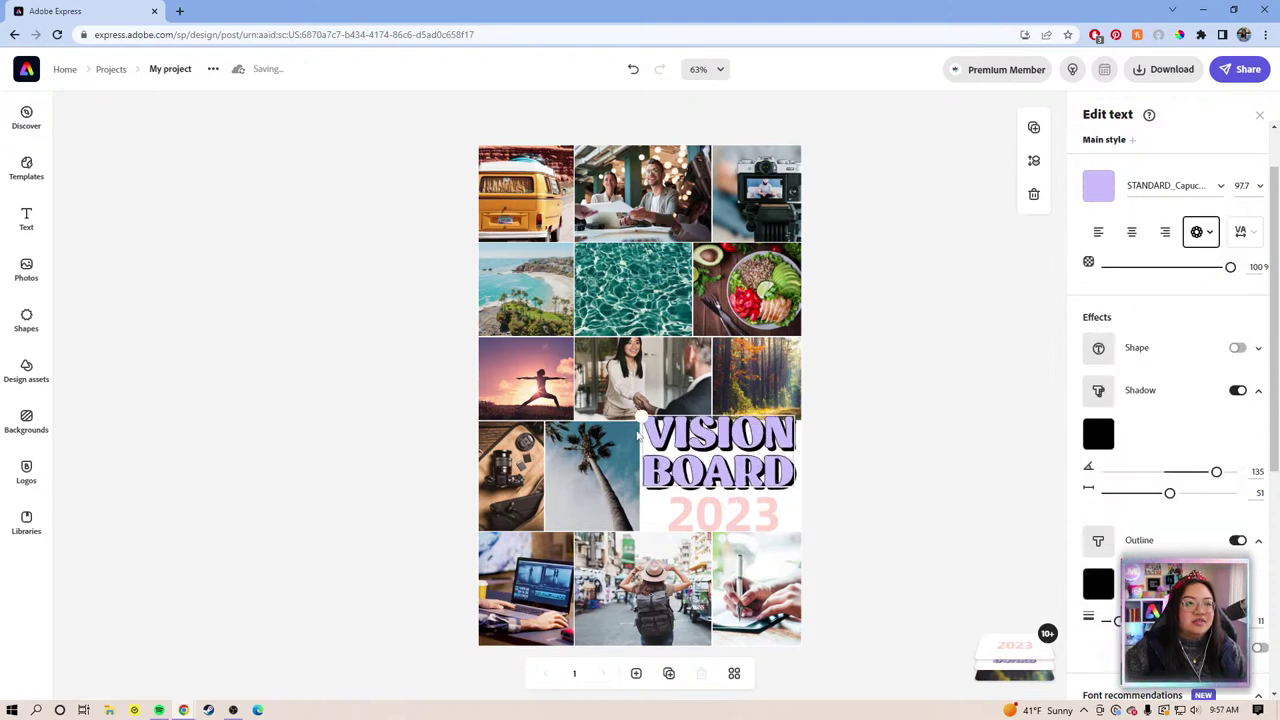
Turn on the Shadow and Outline effects for the 2023 text.
click(767, 524)
click(1098, 252)
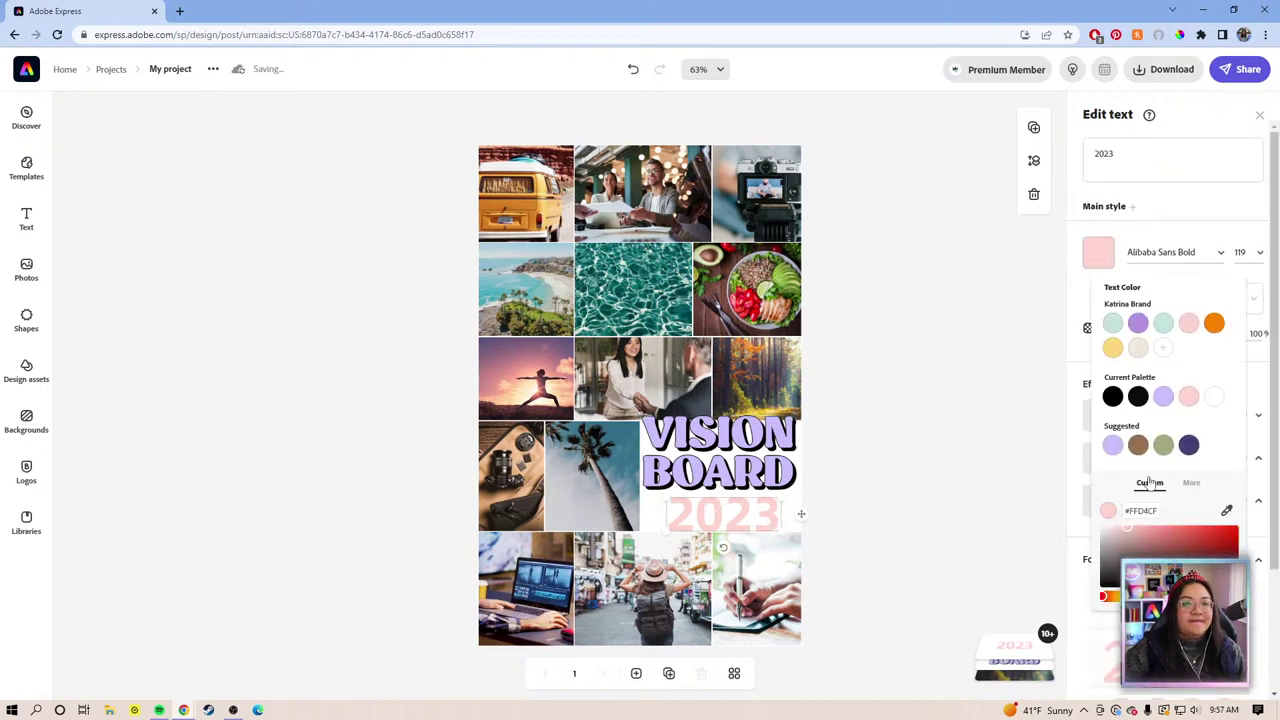
click(1068, 524)
click(1238, 458)
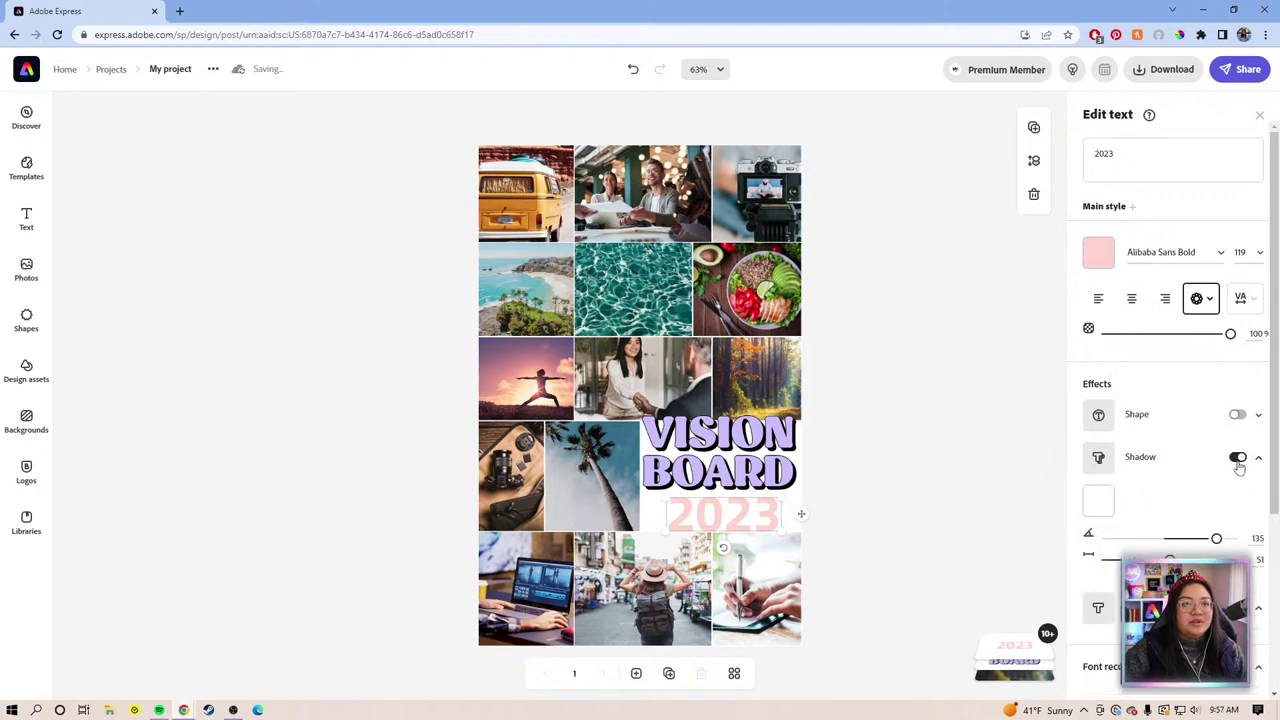
scroll(1180, 460, down, 1)
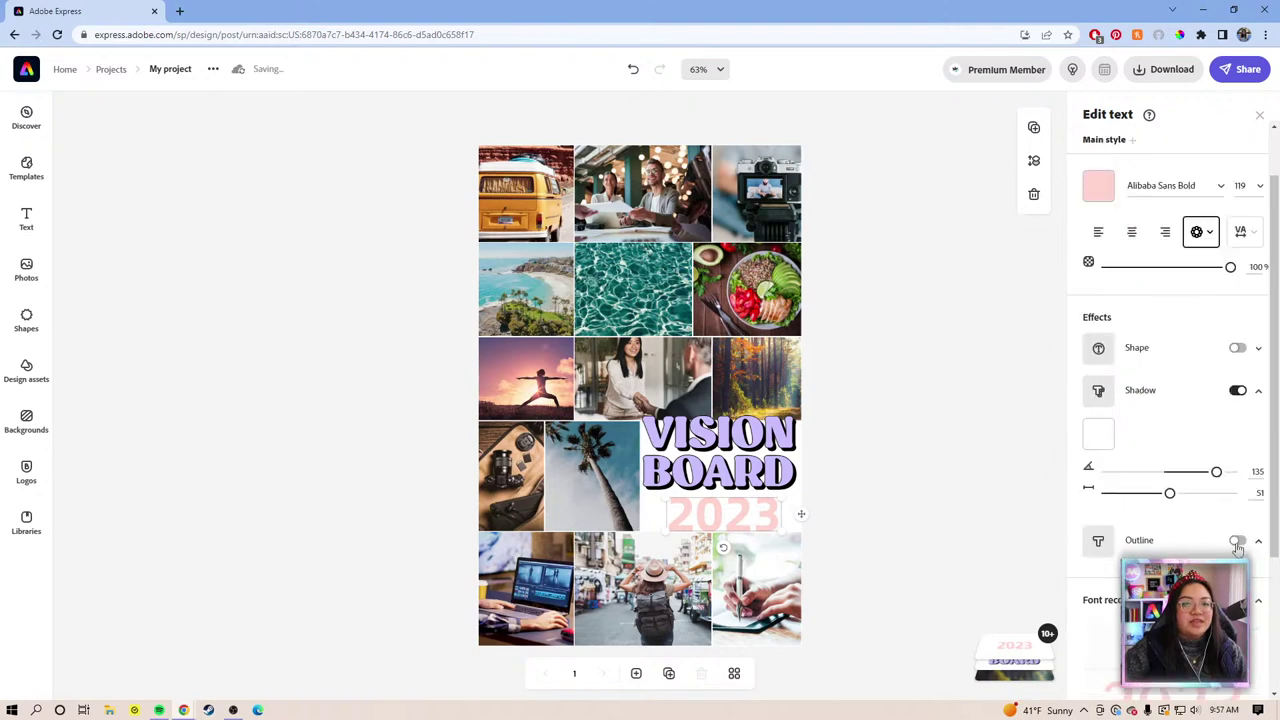
Set both the shadow color and the outline color of the 2023 text to black.
click(1097, 438)
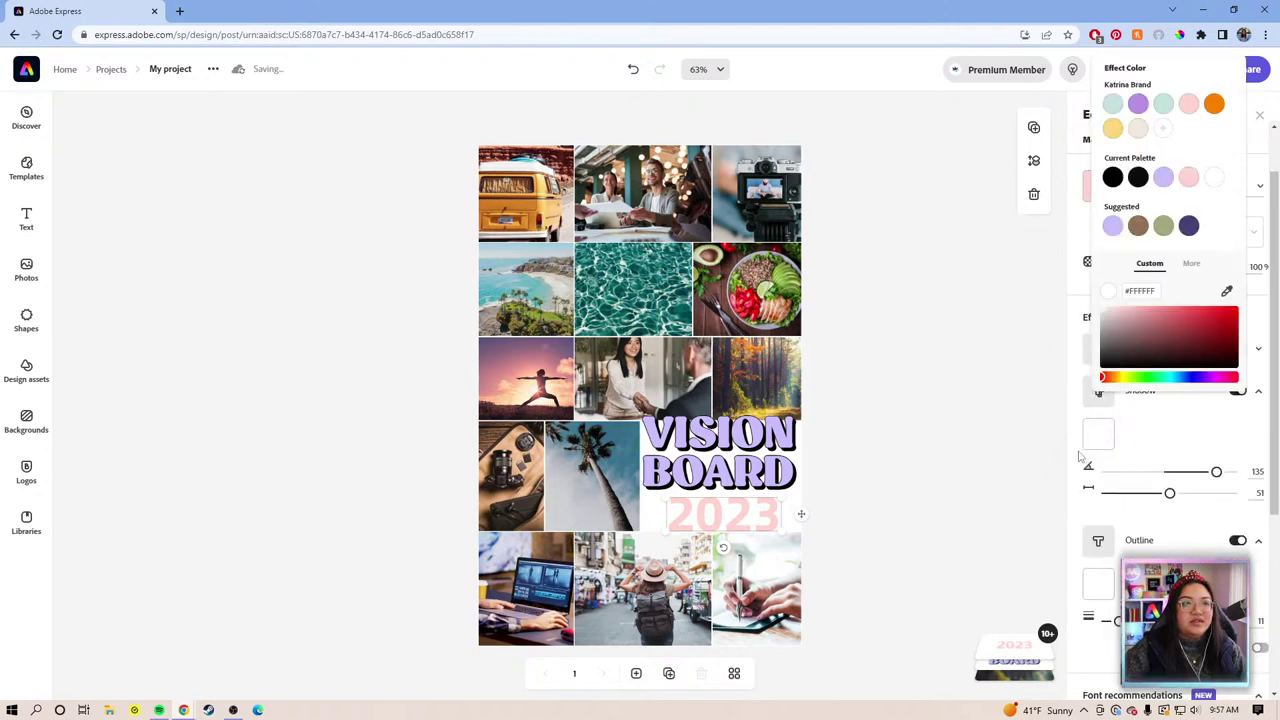
click(1084, 377)
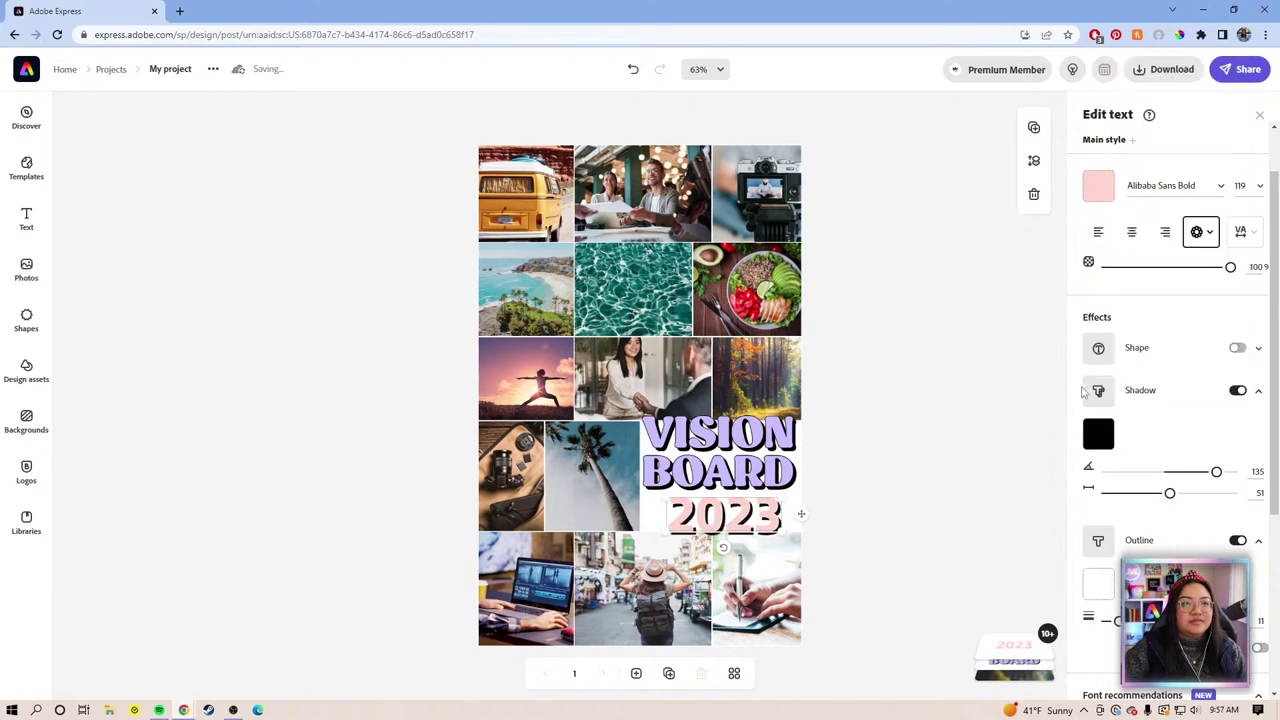
click(1100, 587)
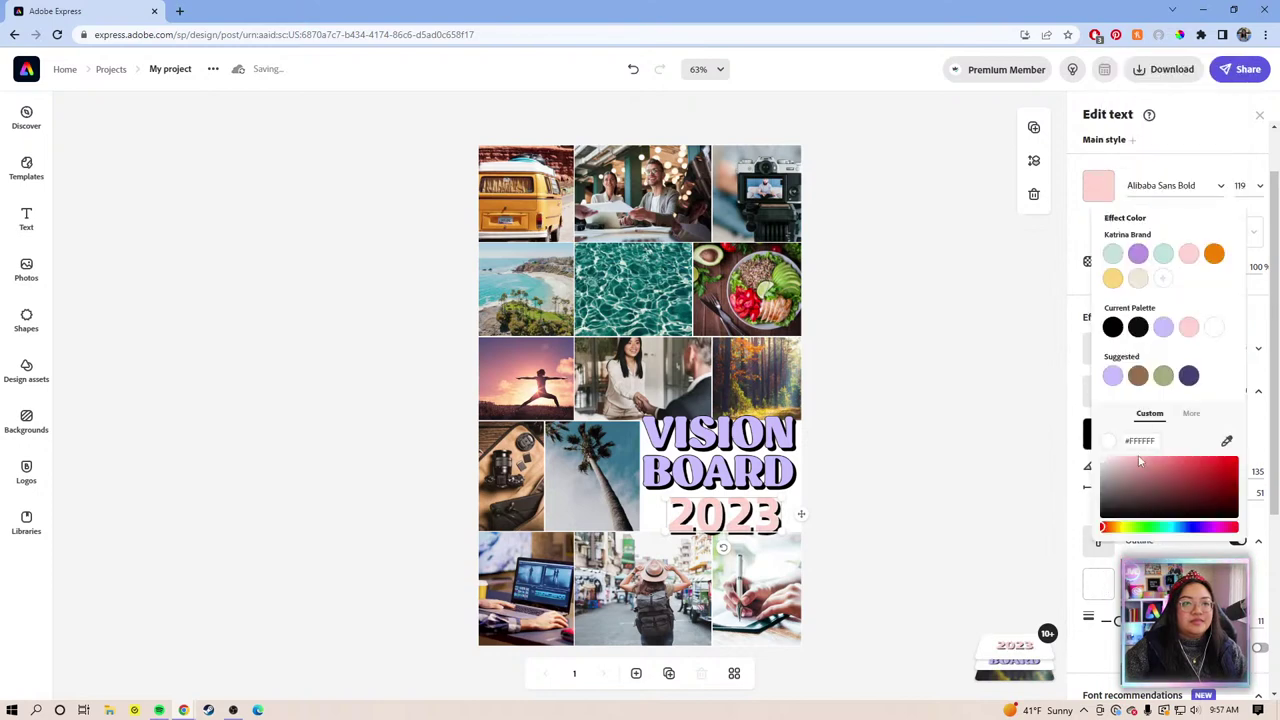
click(1076, 520)
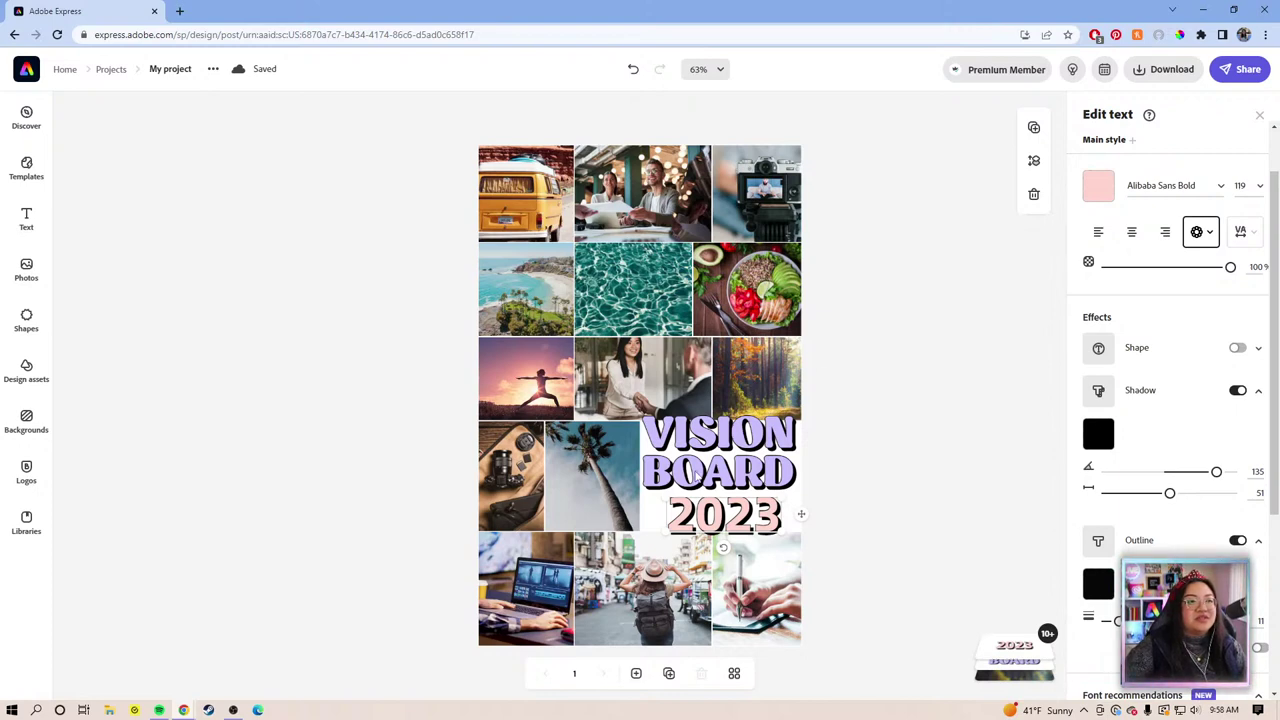
Move the VISION BOARD title slightly up, away from 2023, and center it horizontally over the white area.
click(722, 432)
drag(722, 432, 728, 420)
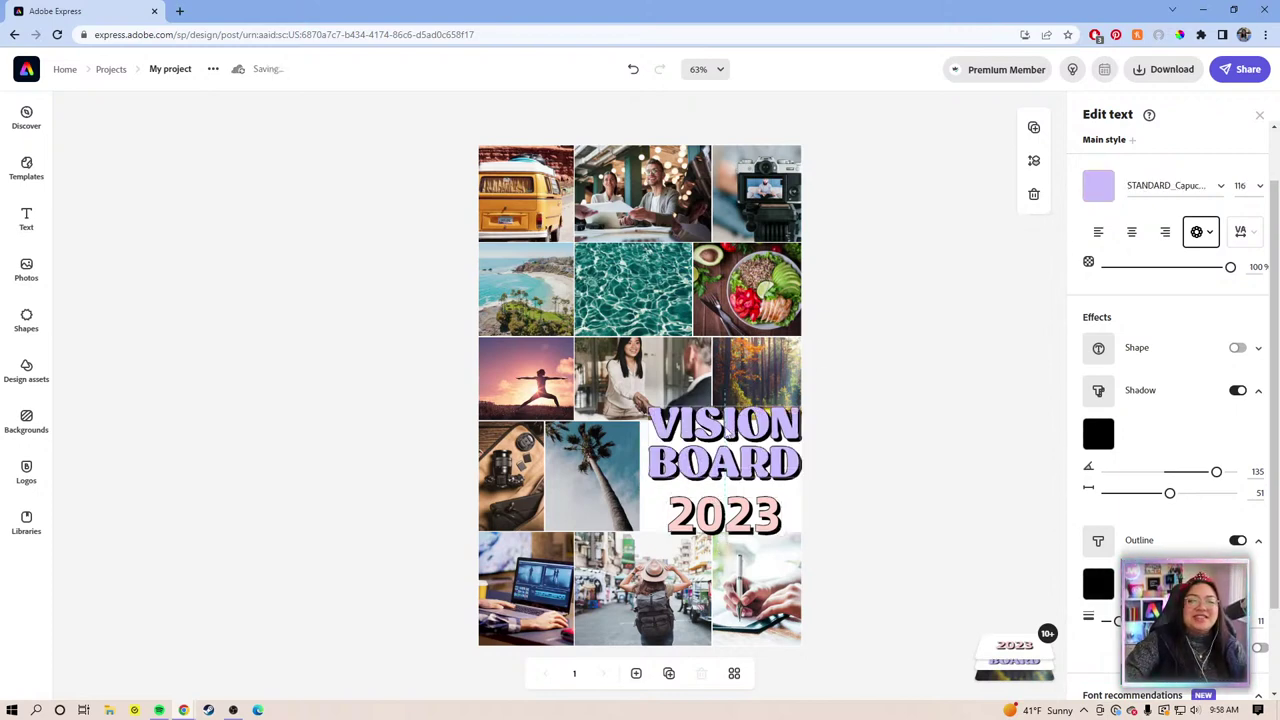
drag(720, 424, 723, 425)
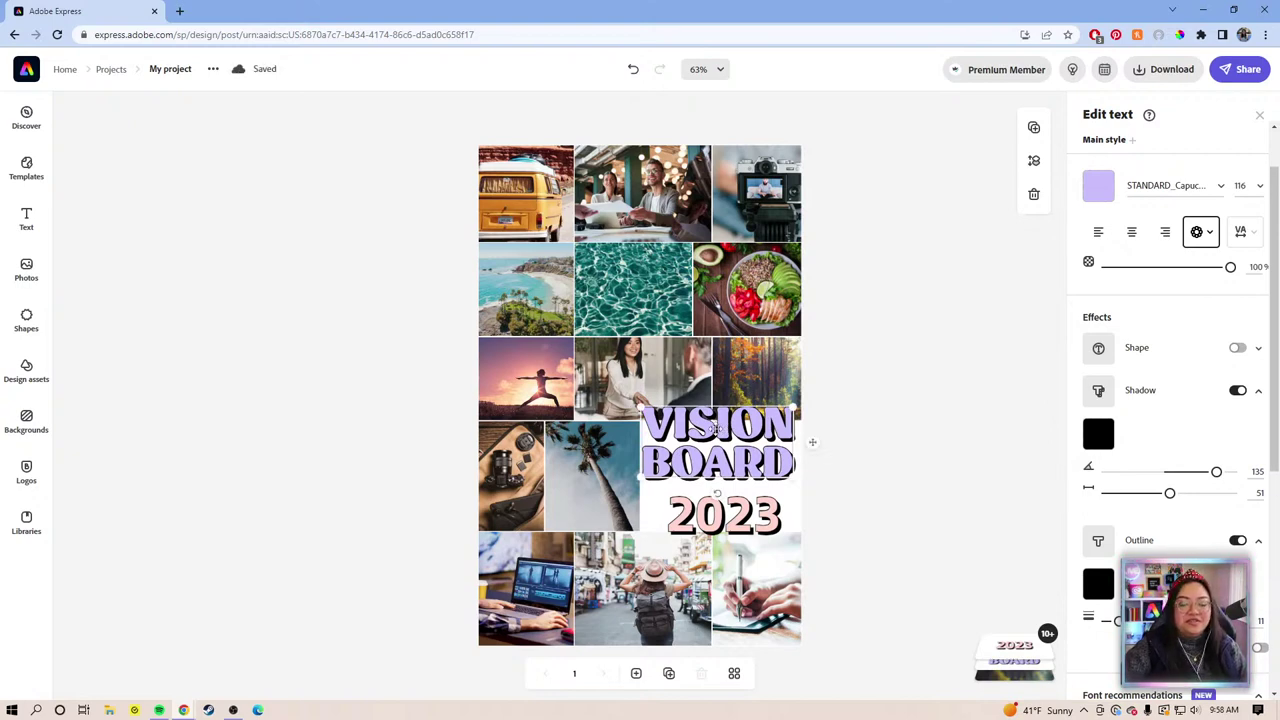
key(Right)
key(Right)
key(Right)
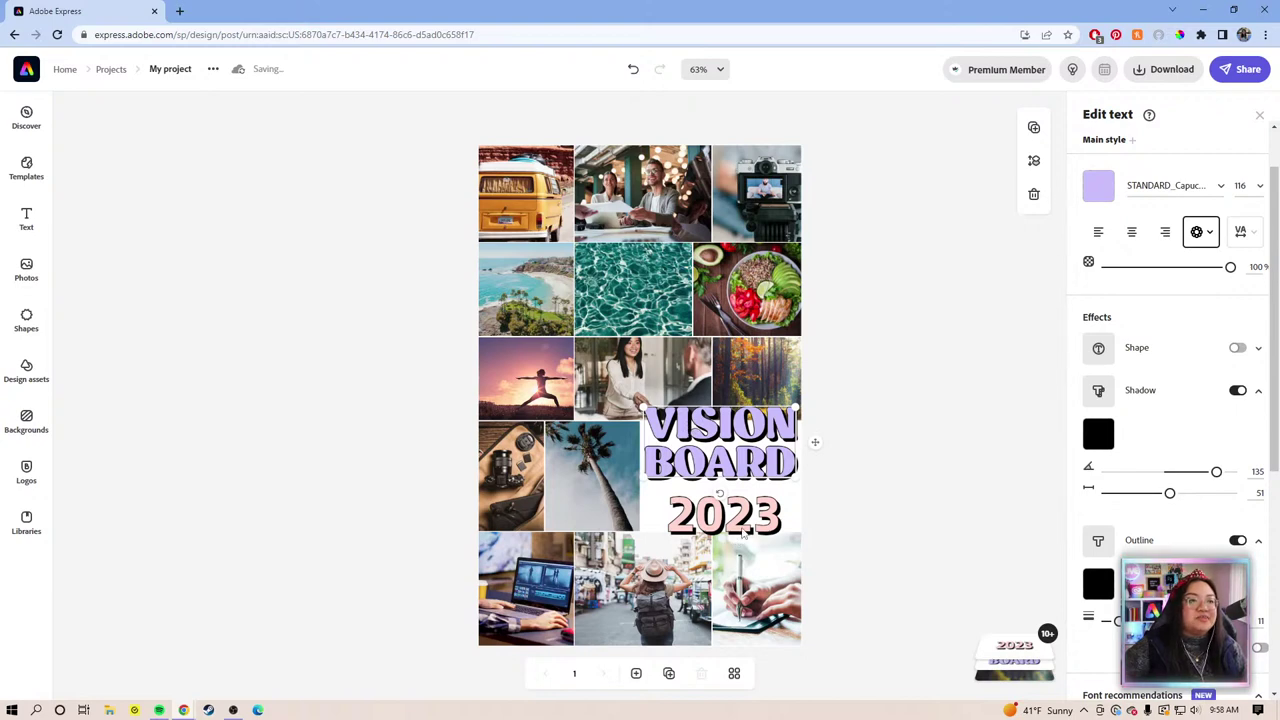
Enlarge the 2023 text to size 159.5 and lower it slightly beneath the VISION BOARD title, leaving the title selected.
drag(742, 522, 792, 544)
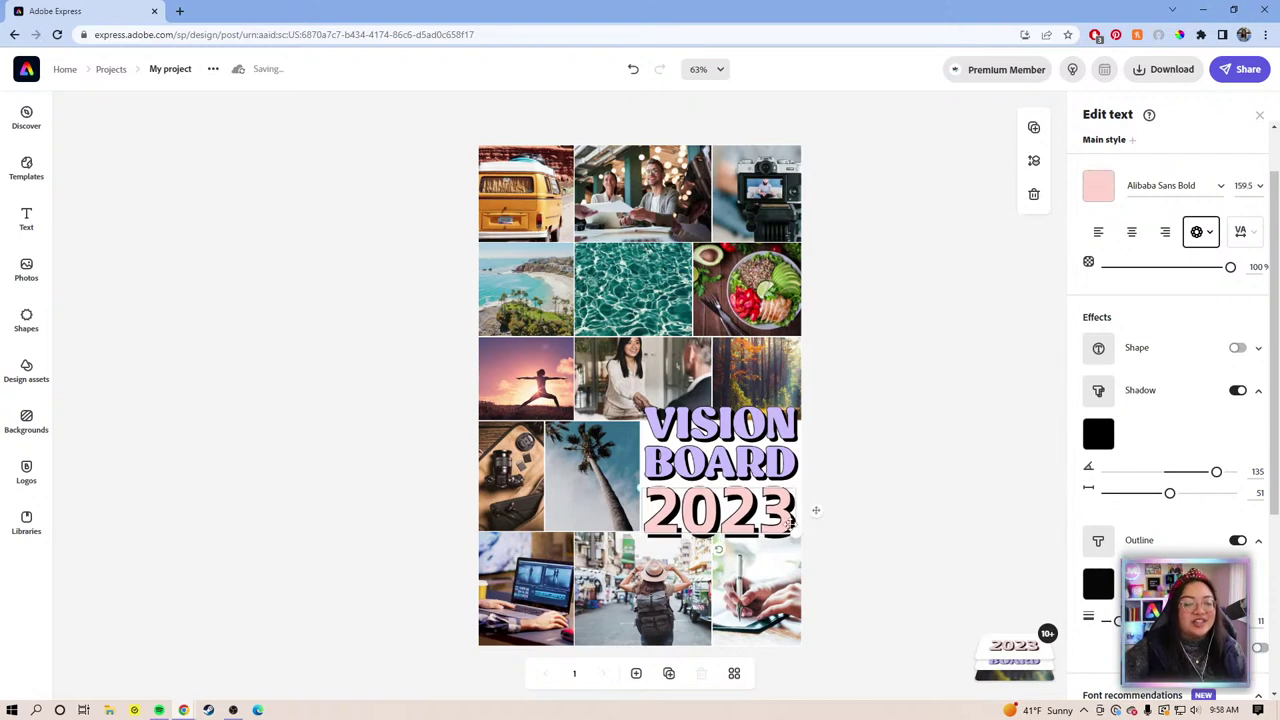
click(896, 461)
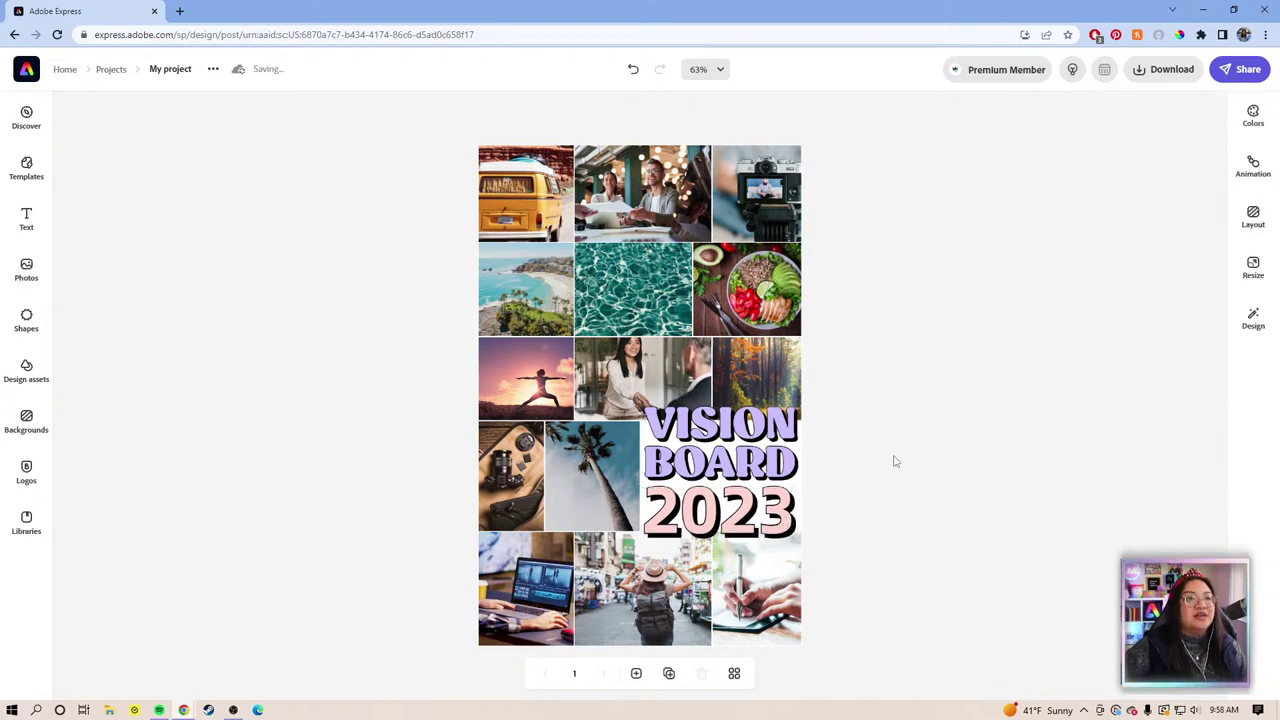
click(798, 503)
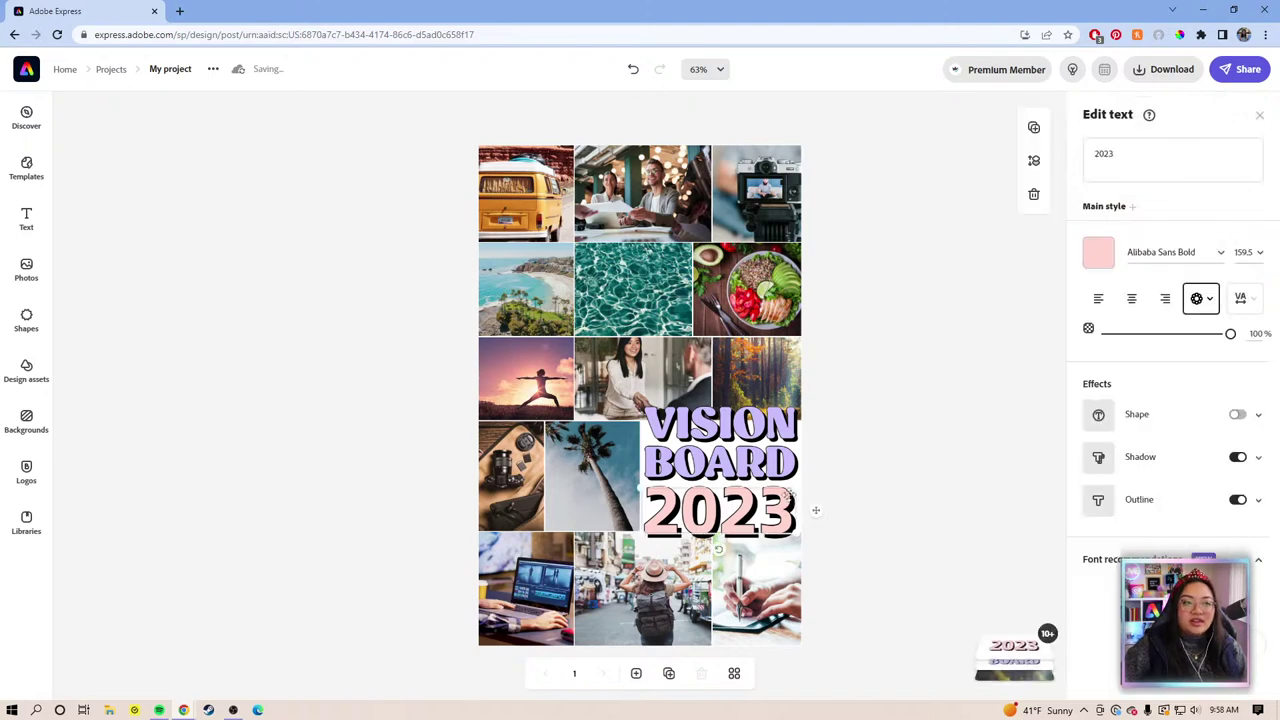
drag(816, 510, 816, 512)
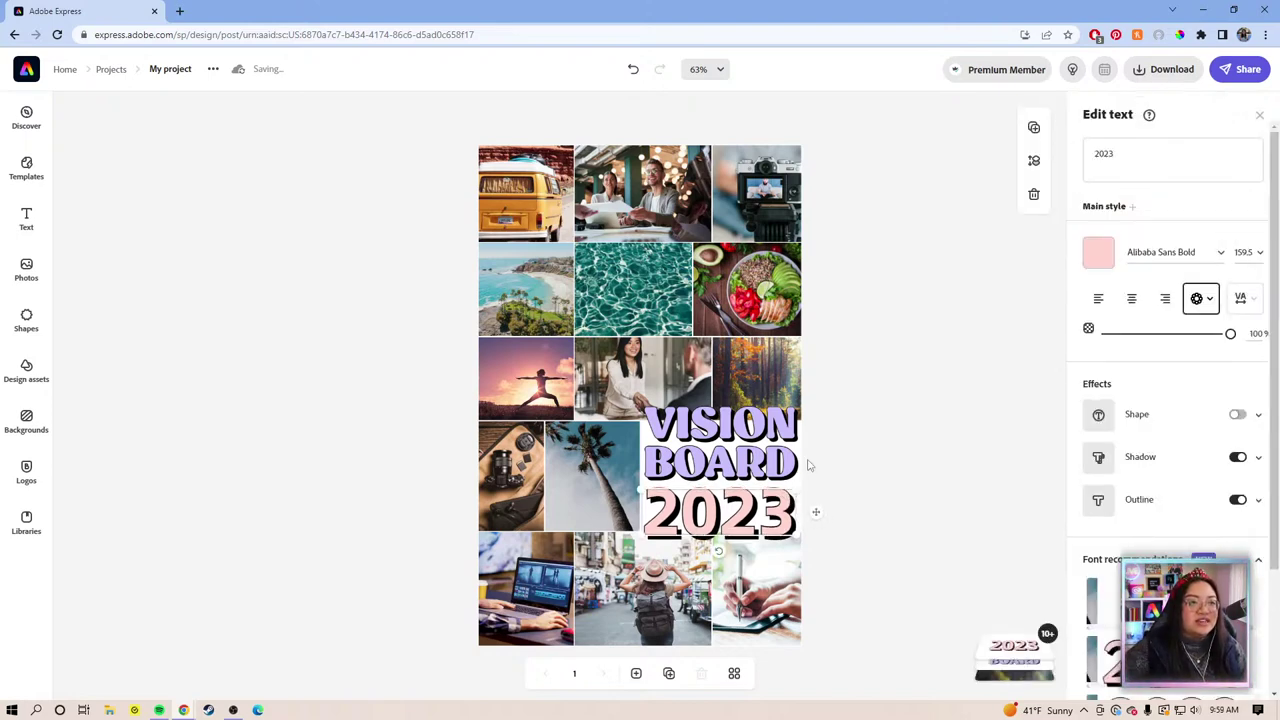
click(776, 464)
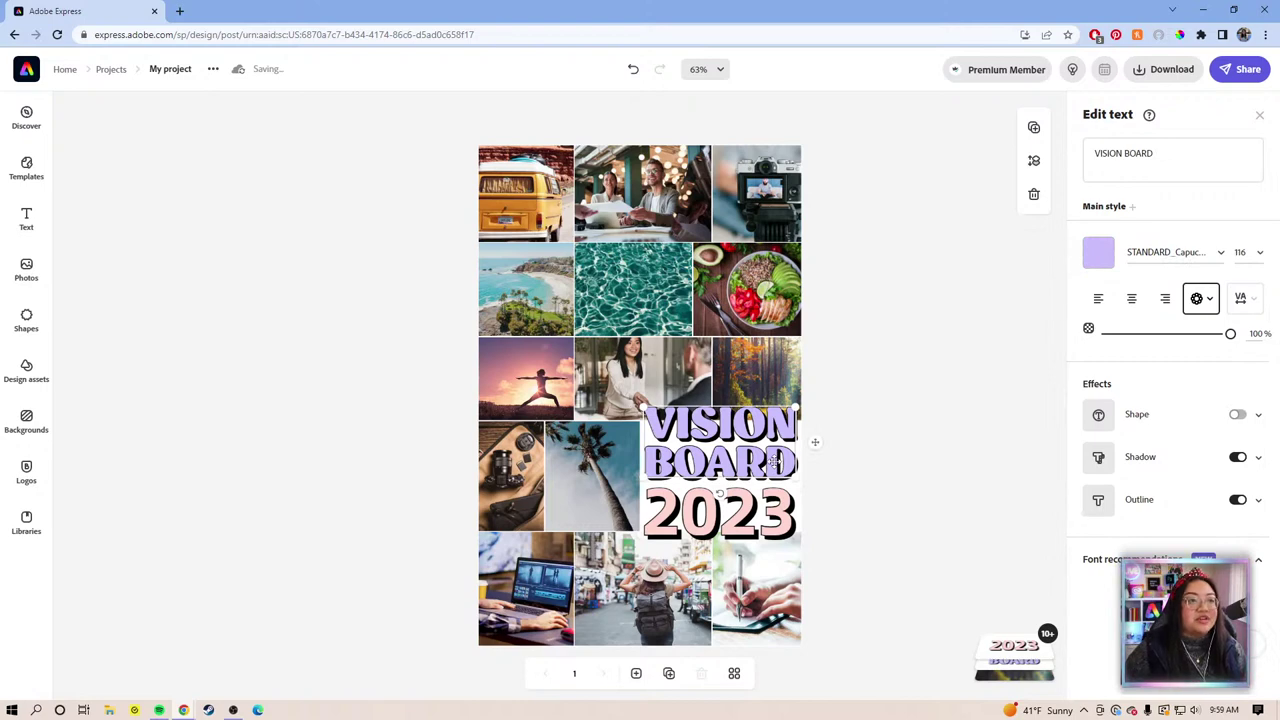
Nudge the VISION BOARD title slightly down toward the 2023 text and deselect it.
drag(776, 461, 776, 463)
click(870, 353)
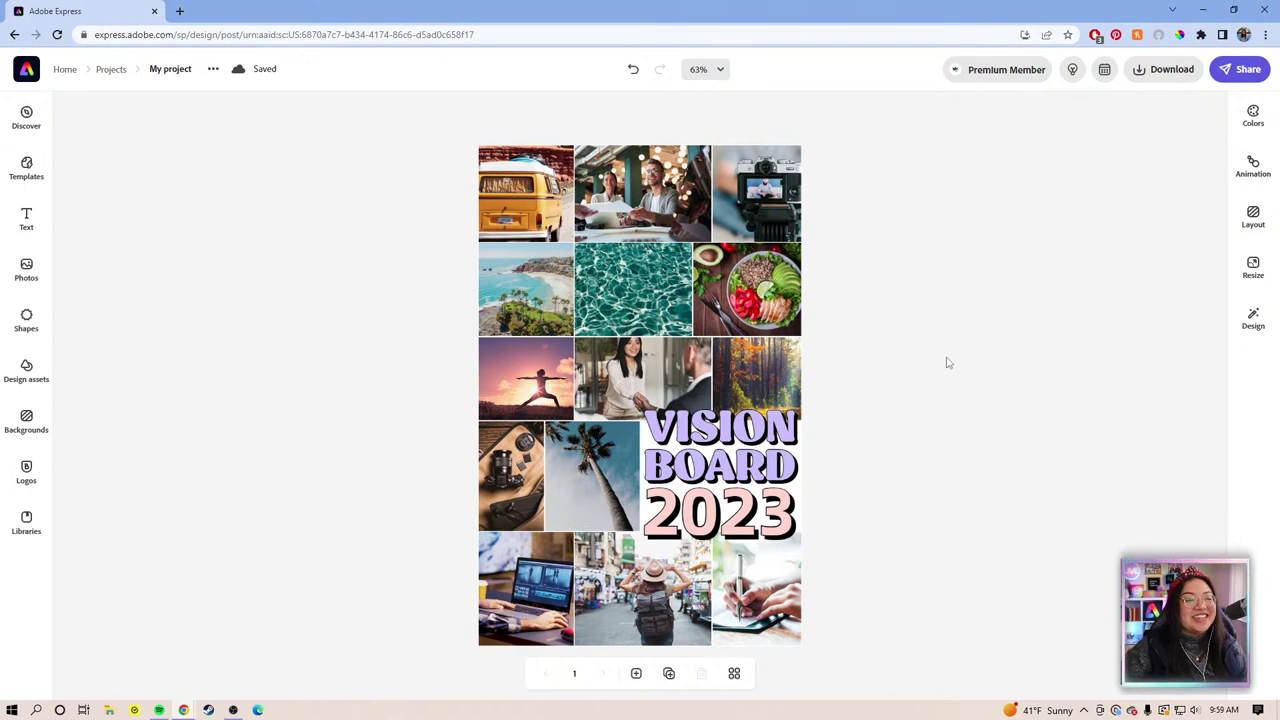
click(533, 203)
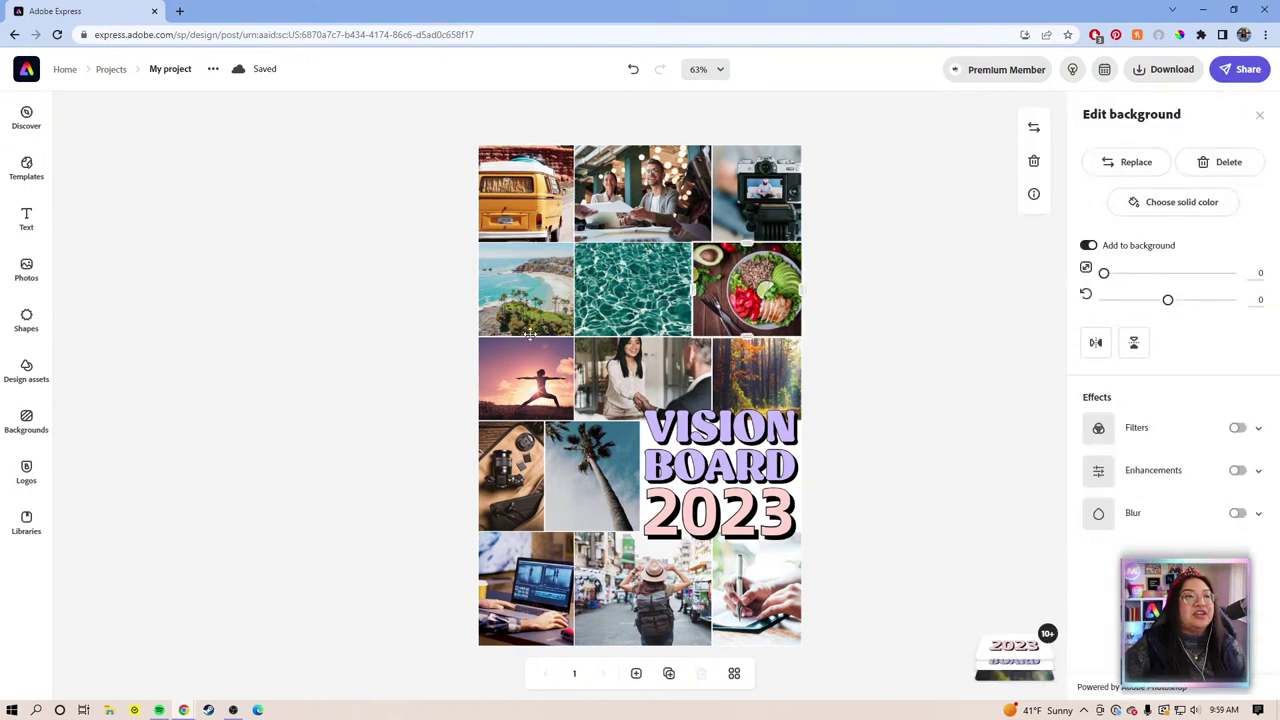
click(529, 375)
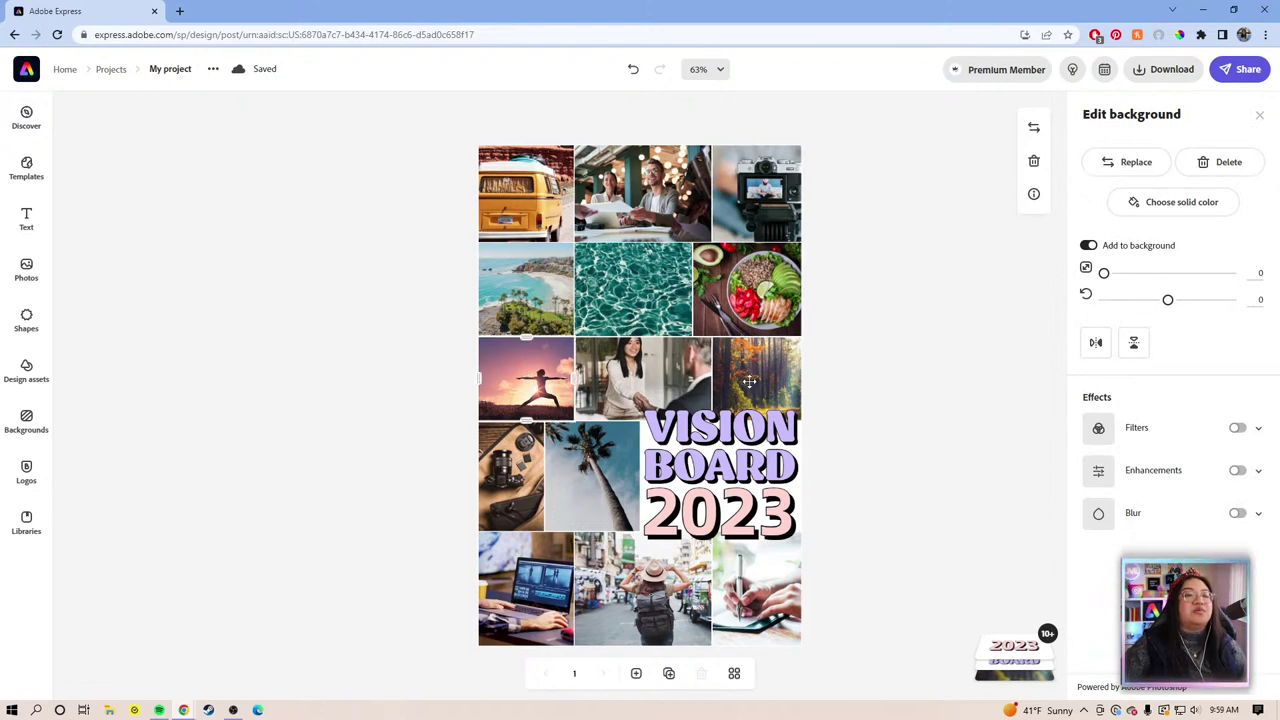
click(527, 486)
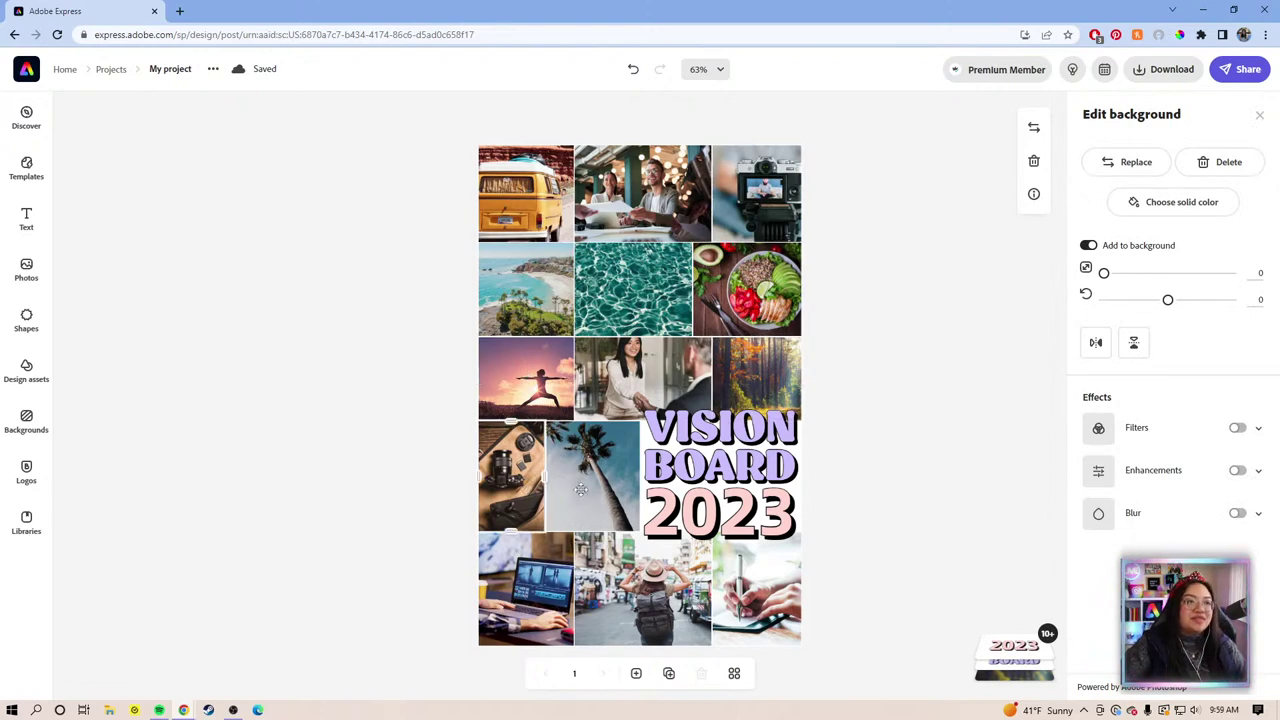
click(557, 601)
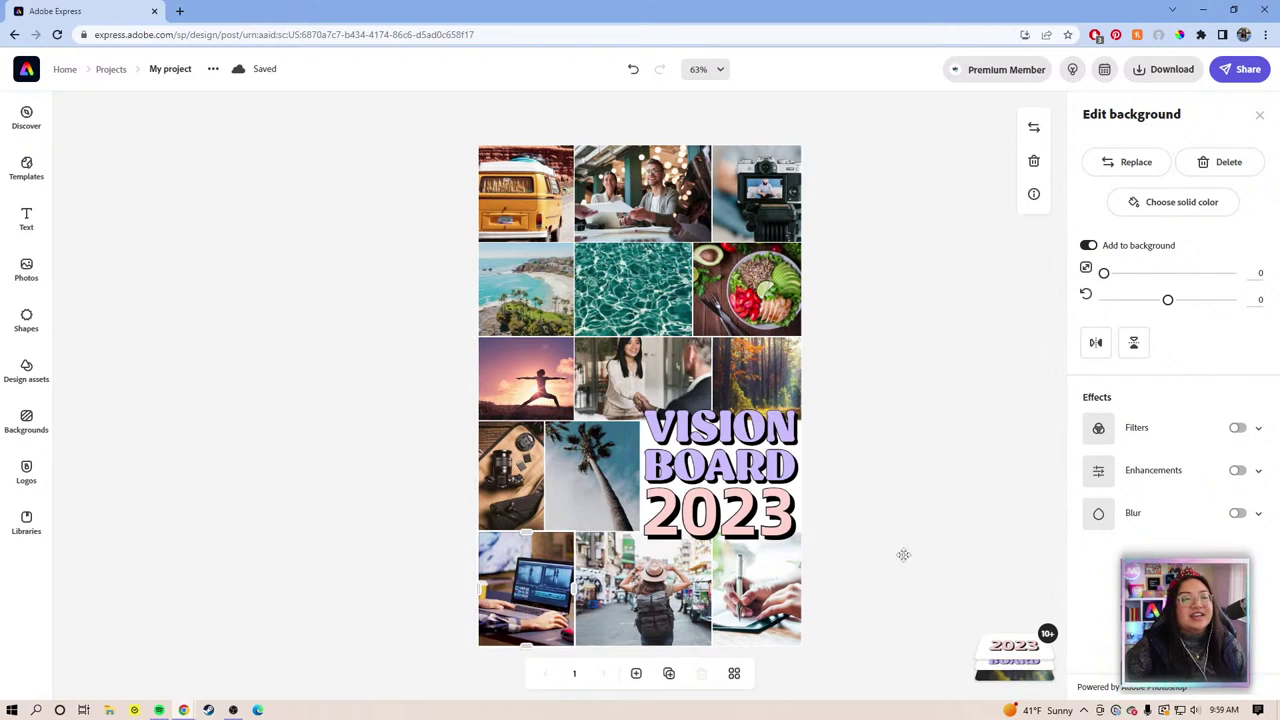
key(Tab)
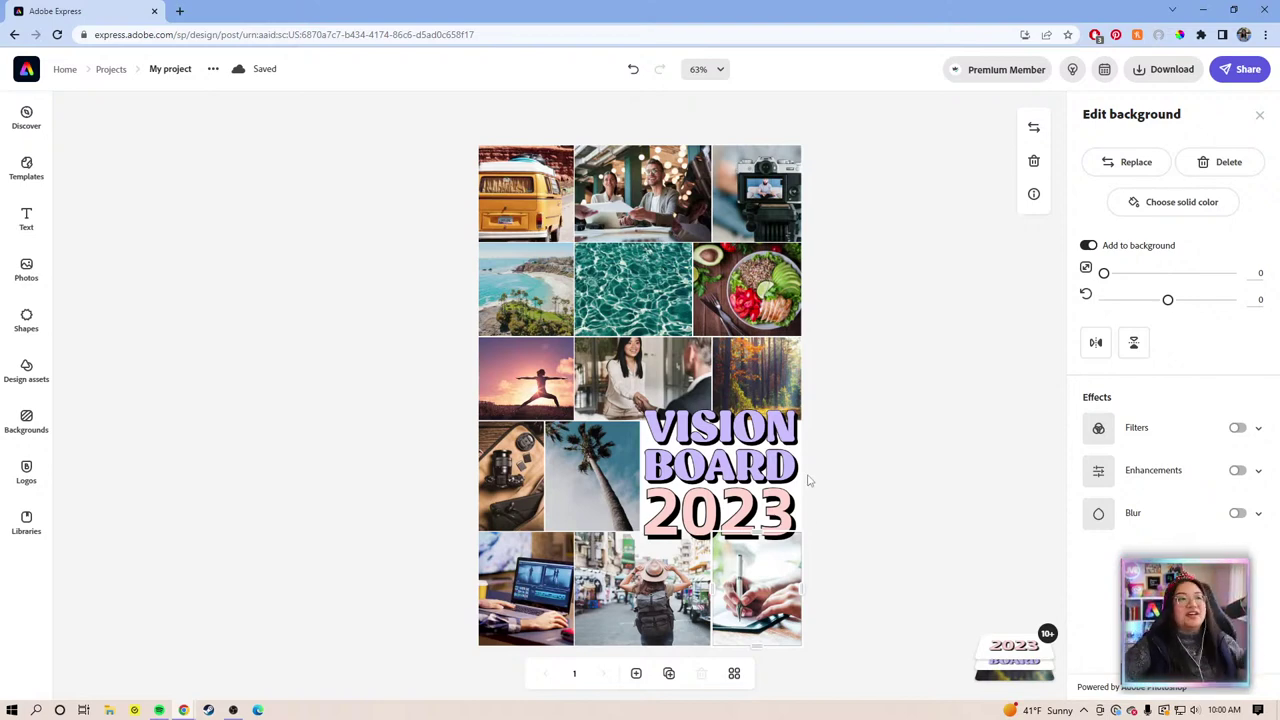
Search the stock photos for "food bowls".
click(41, 285)
click(229, 194)
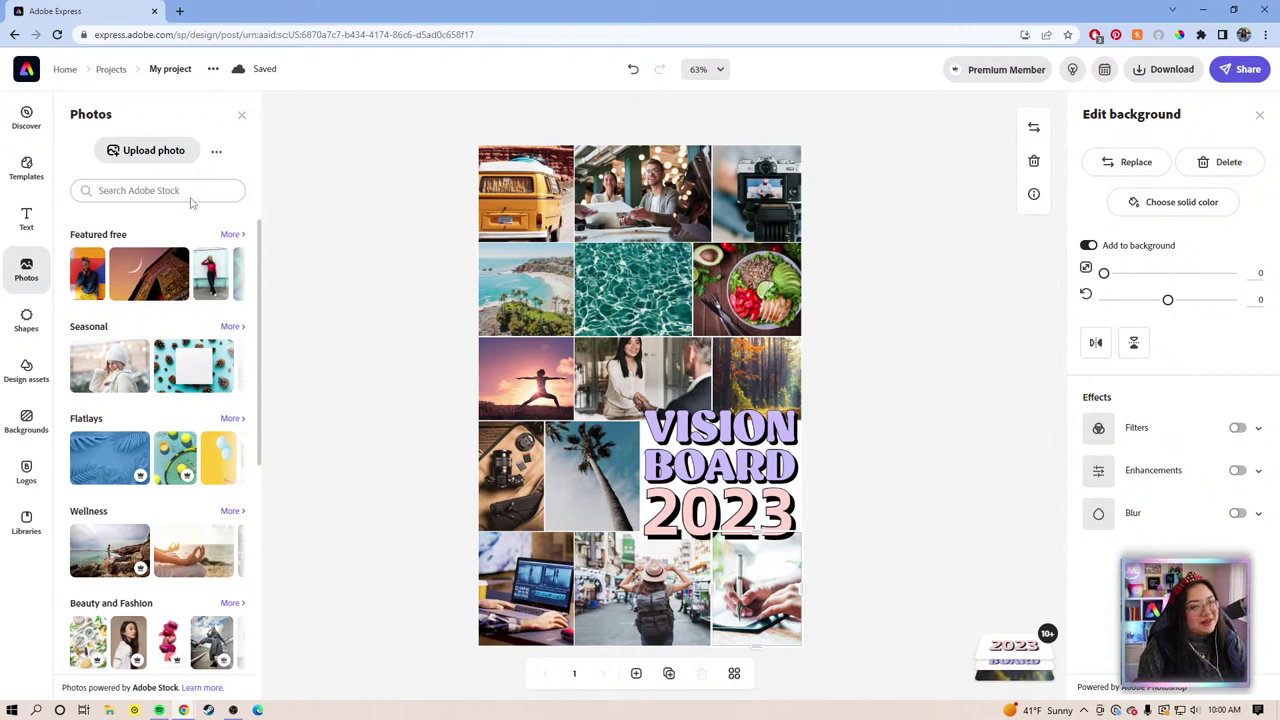
text(f)
key(BackSpace)
text(foo)
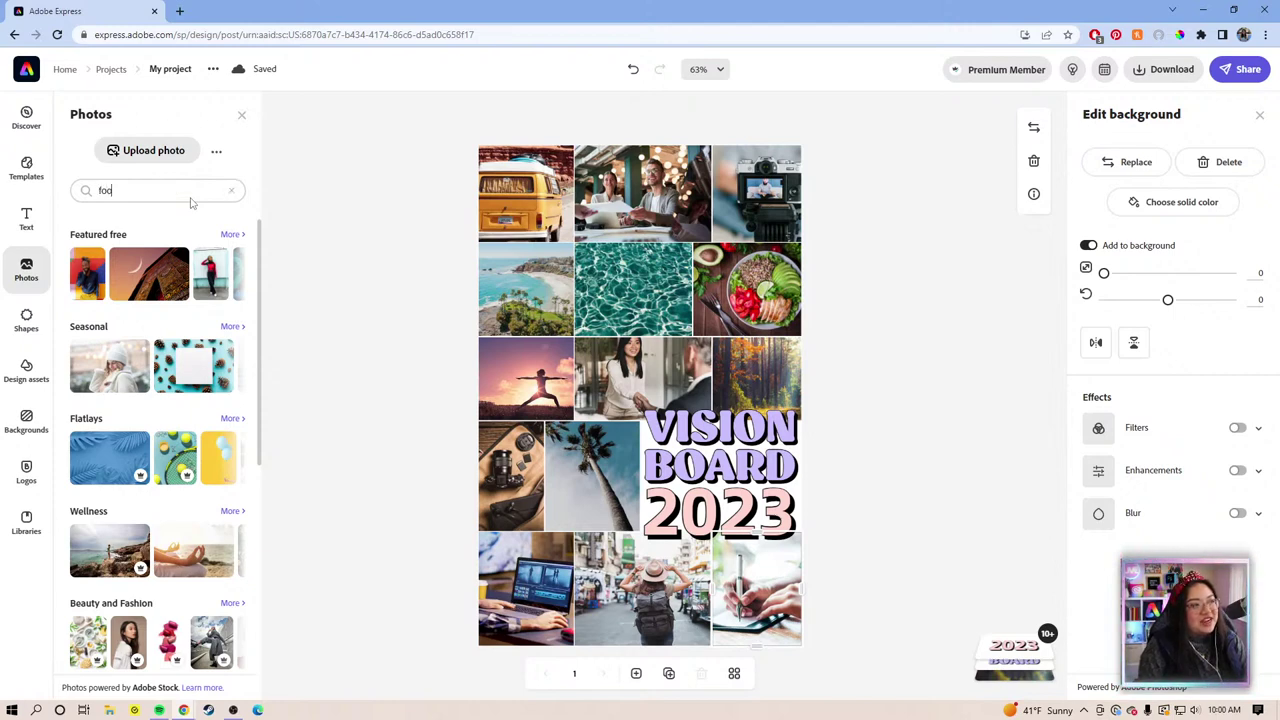
text(d bowls)
key(Return)
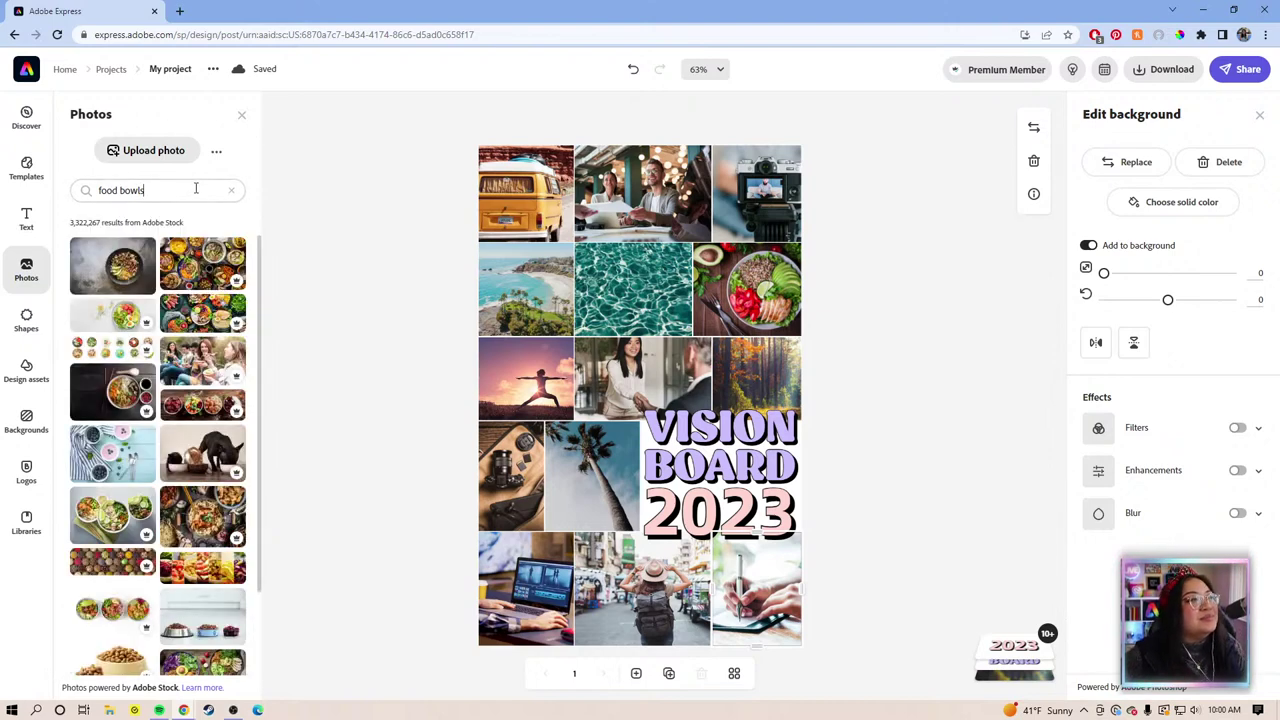
Add the colourful salad bowl photo with the grey background from the results and move it over the middle of the collage.
scroll(179, 477, down, 1)
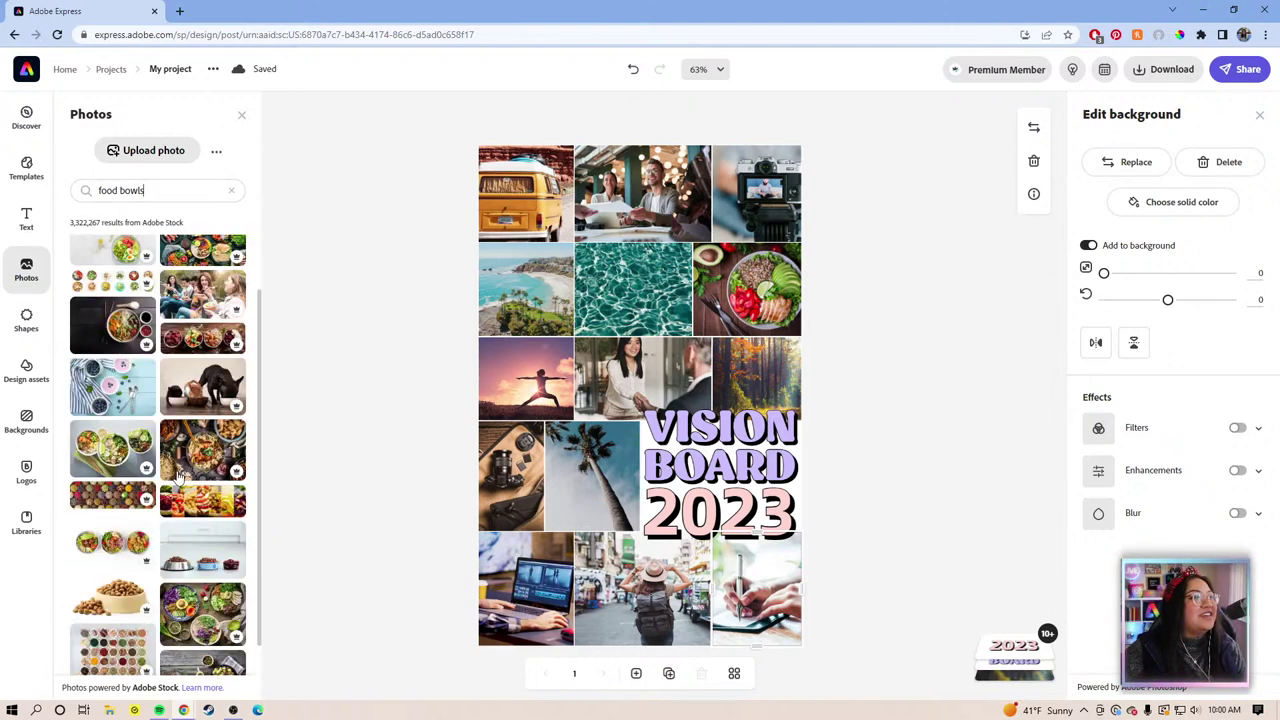
scroll(179, 477, down, 5)
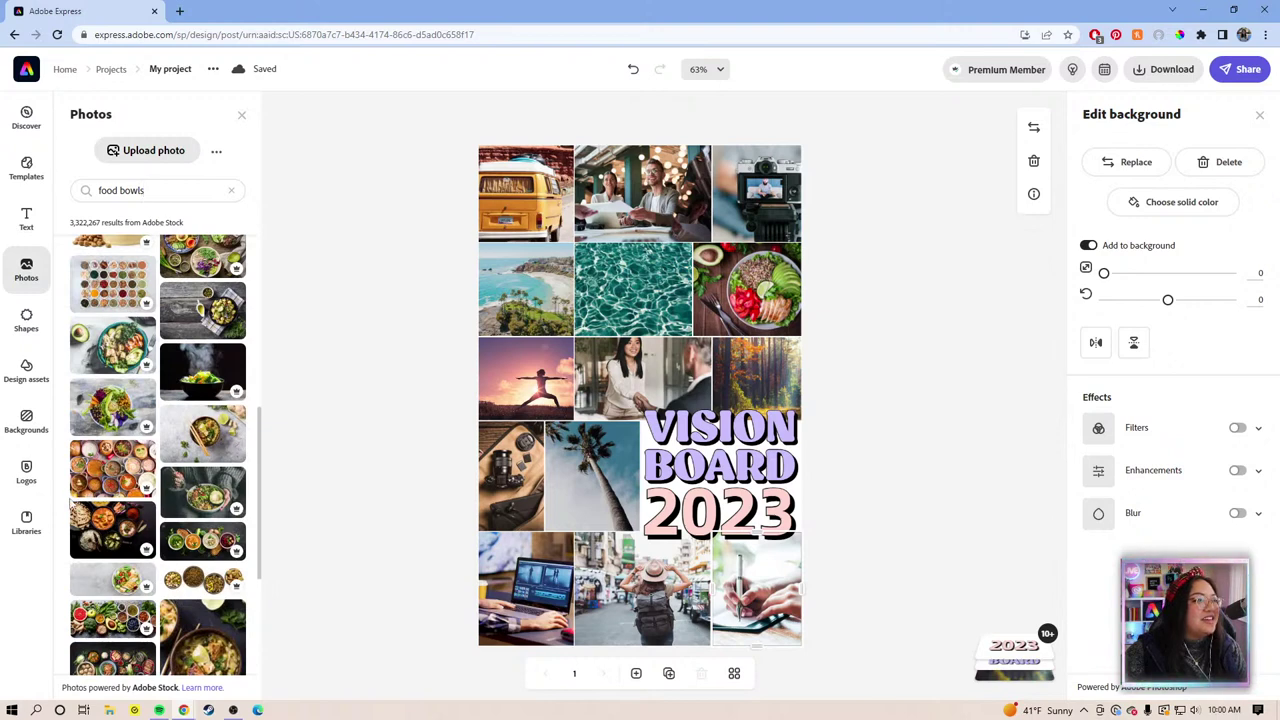
click(113, 400)
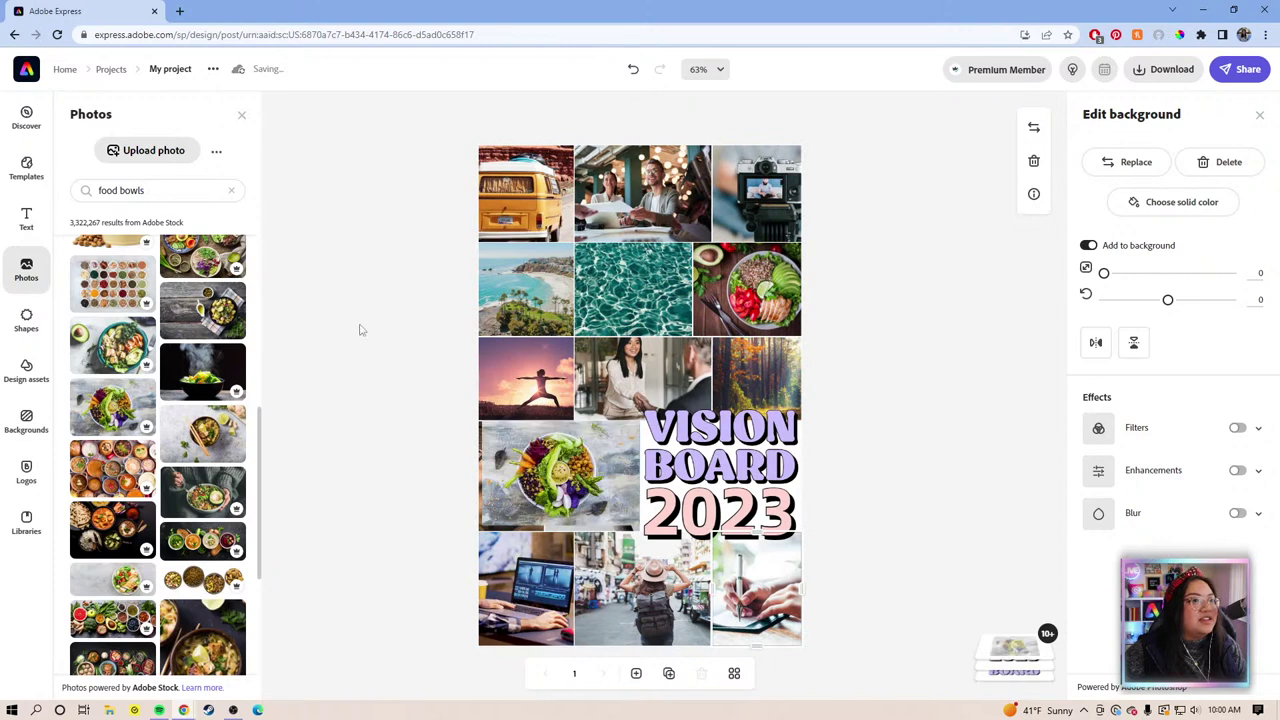
drag(555, 420, 581, 302)
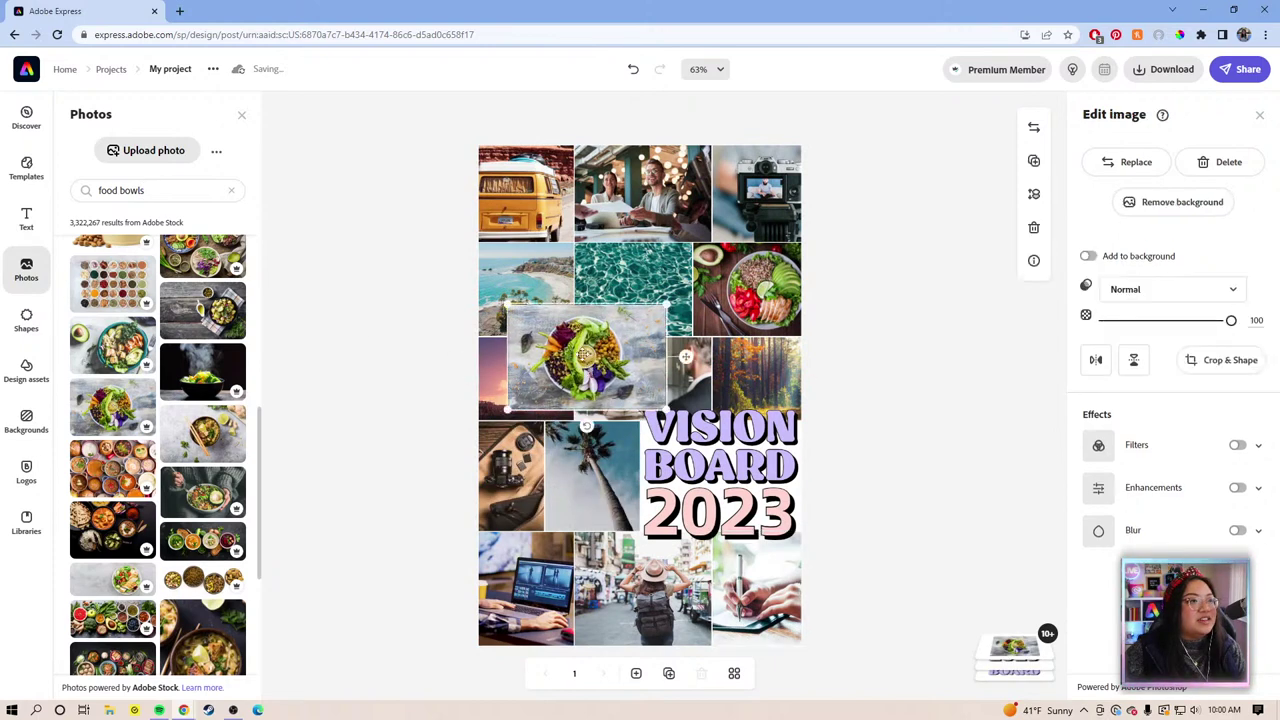
Remove the salad bowl photo's background and try to restore the bowl's upper rim in the cutout with brush size 13.
click(1172, 203)
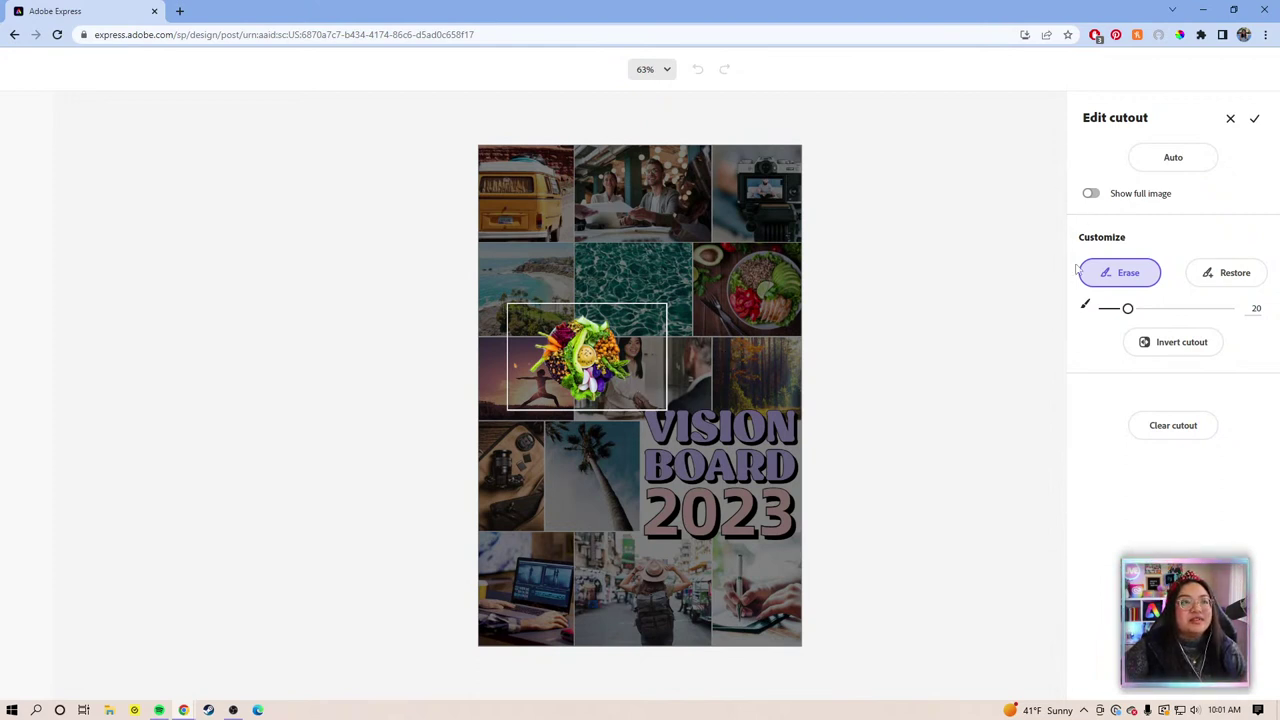
click(1205, 283)
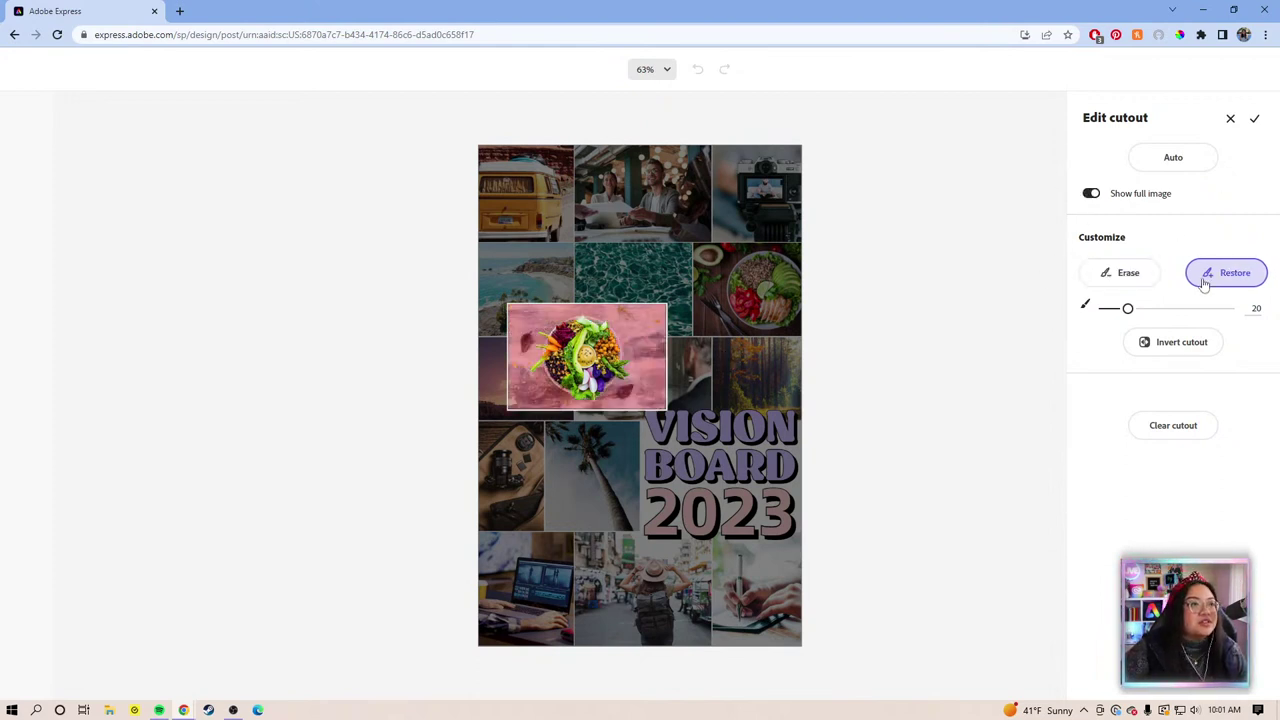
click(668, 69)
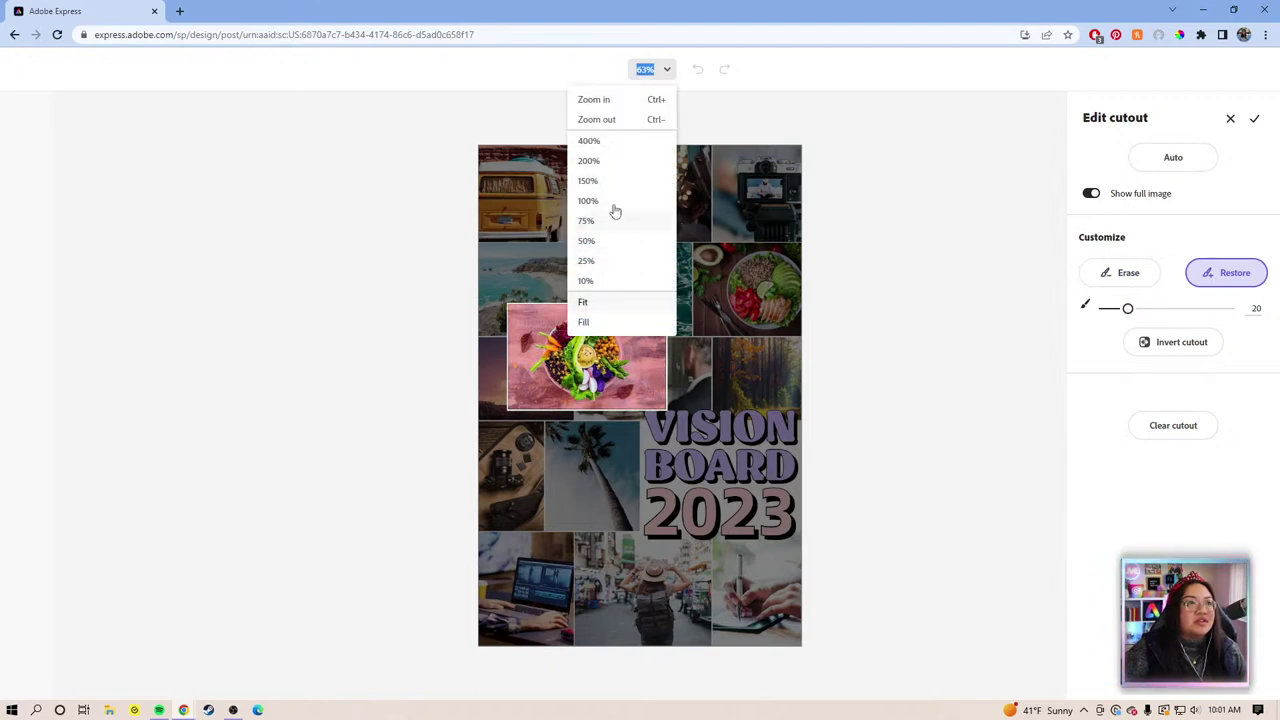
click(606, 163)
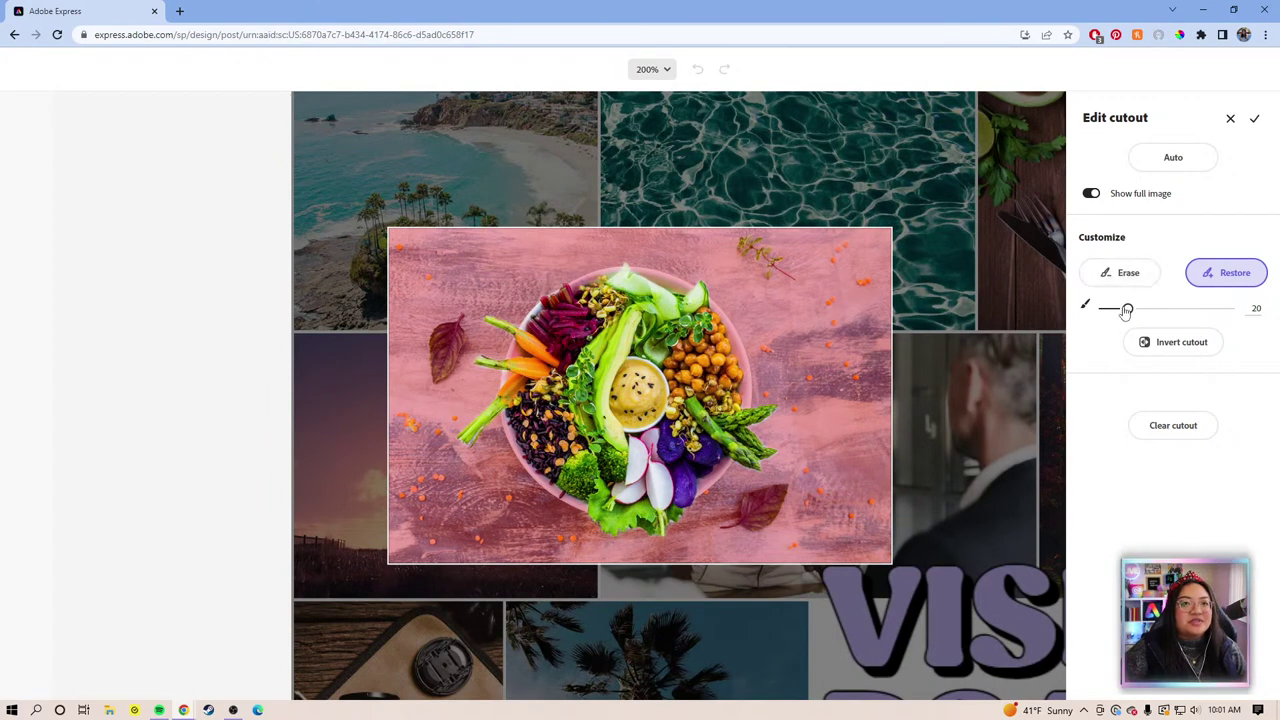
drag(1127, 308, 1119, 308)
drag(636, 286, 694, 307)
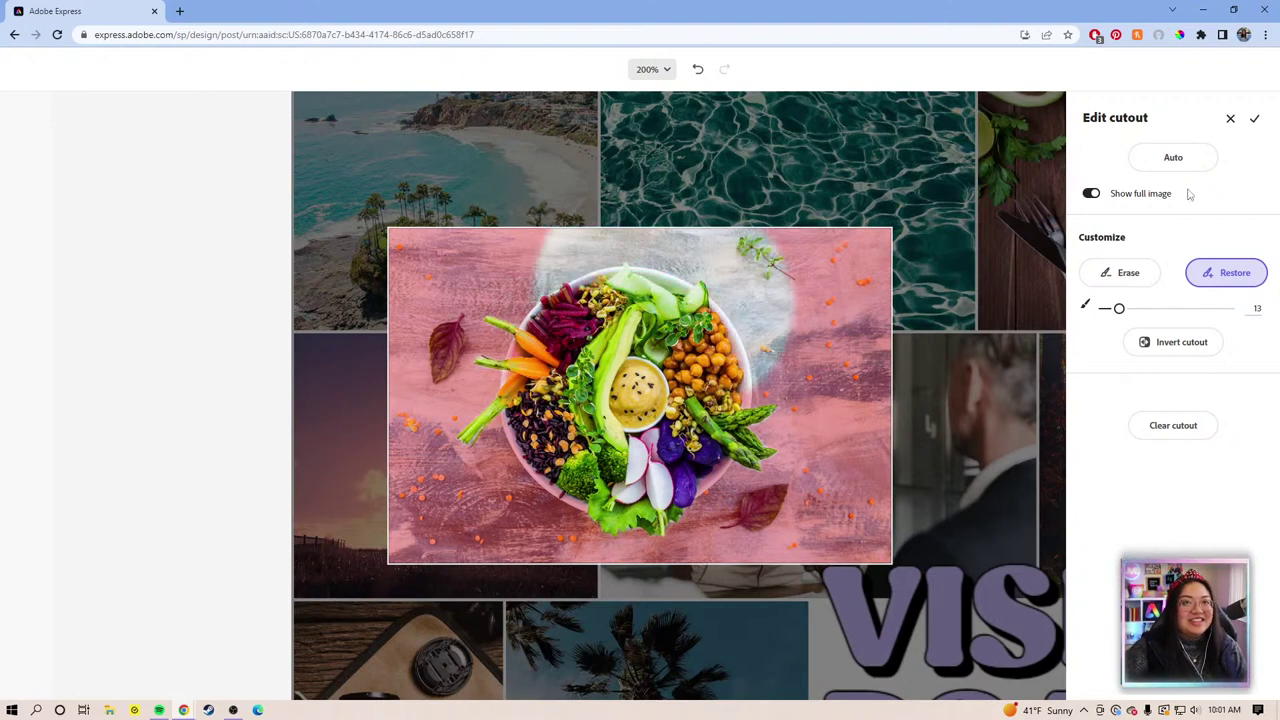
click(698, 69)
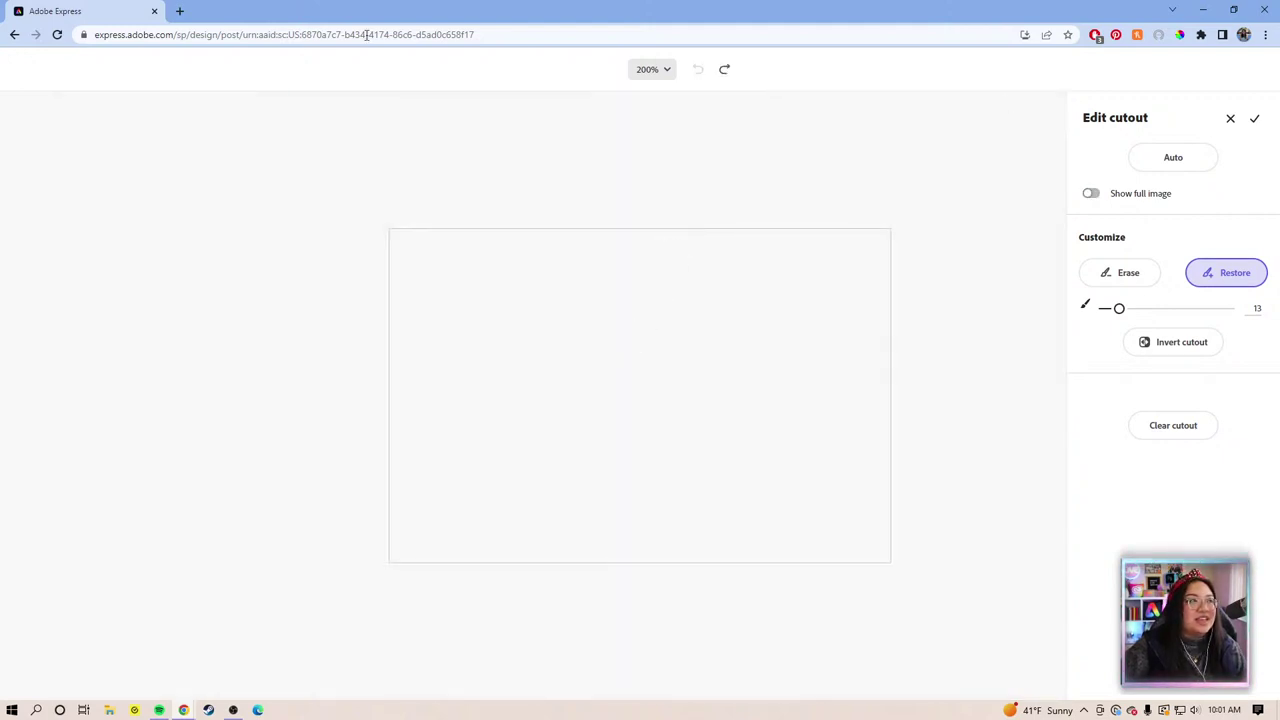
Discard the cutout edit, reload the project page and dismiss the design suggestions.
click(1231, 119)
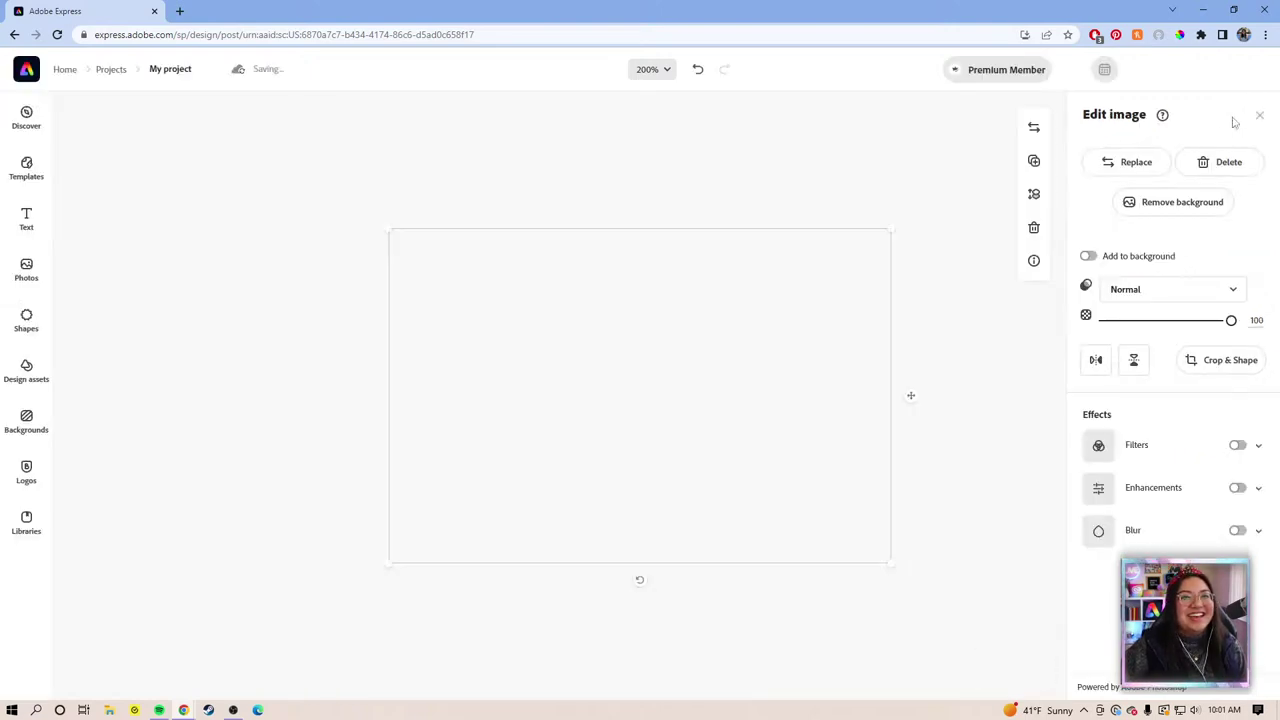
click(57, 34)
click(703, 110)
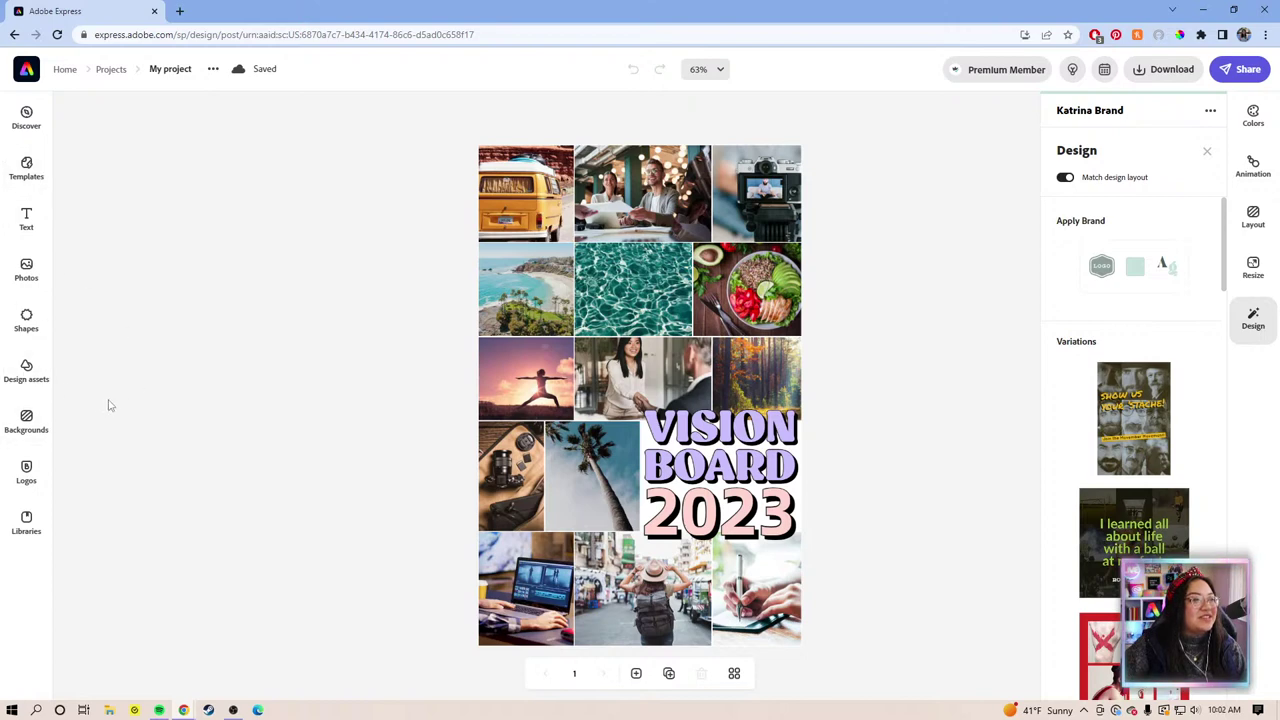
click(212, 274)
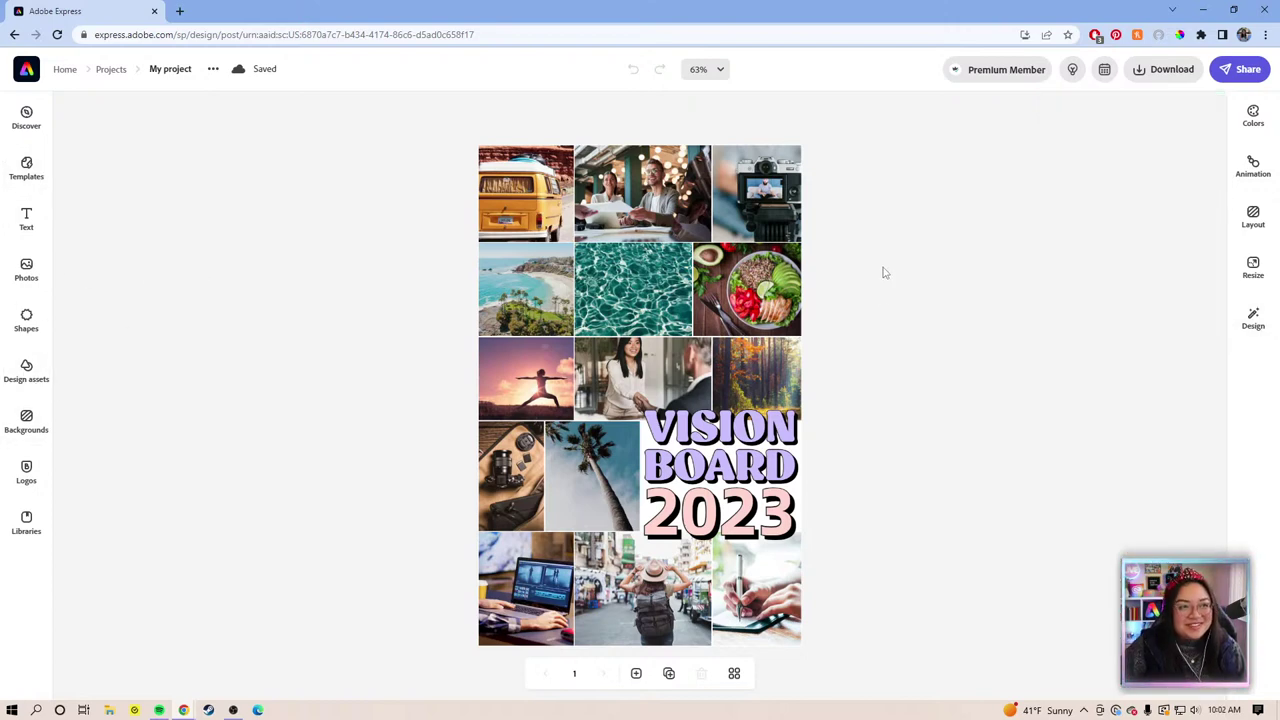
Search the stock photos for "food bowl" and add the photo of the avocado and carrot bowl on a wooden table.
click(27, 270)
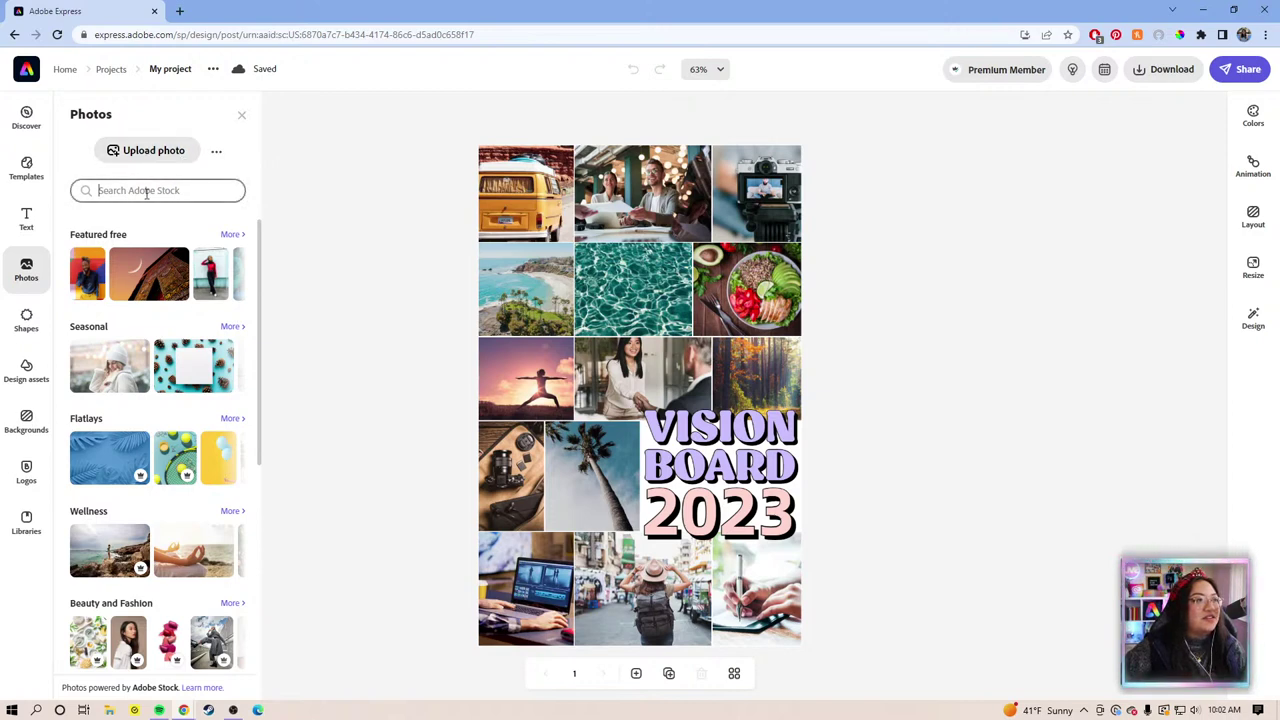
text(food)
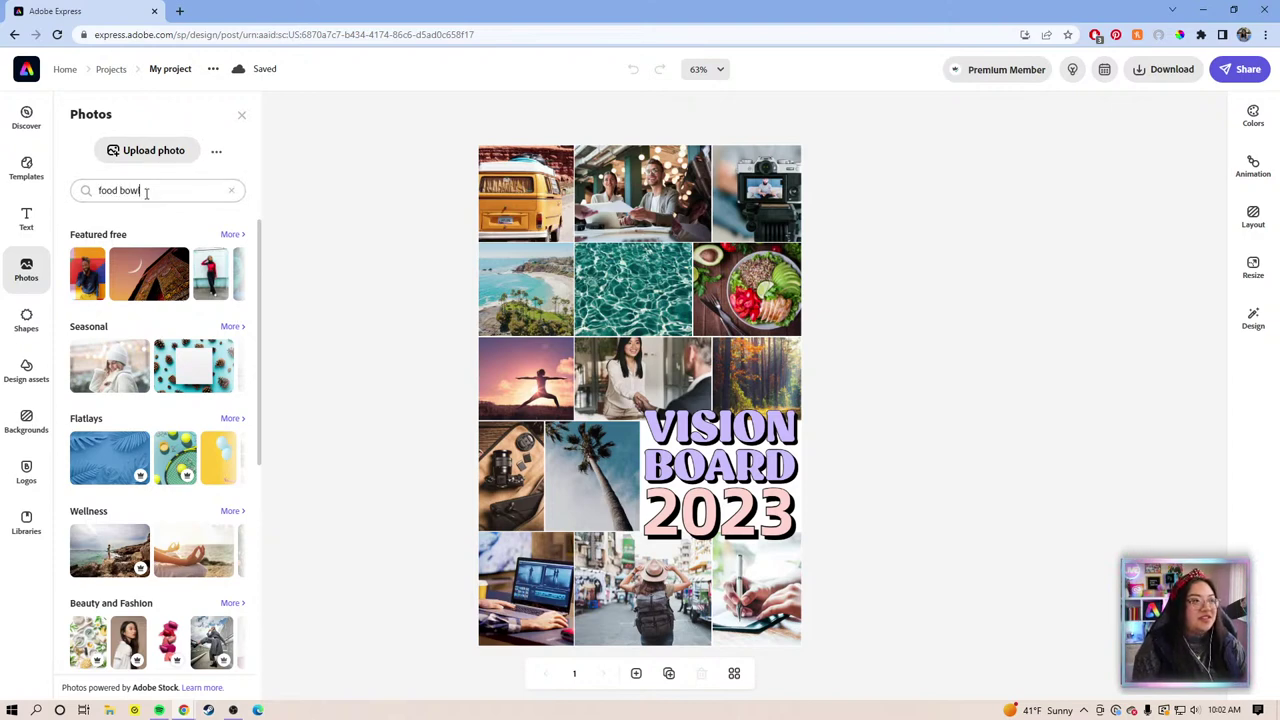
text( bowl)
key(Return)
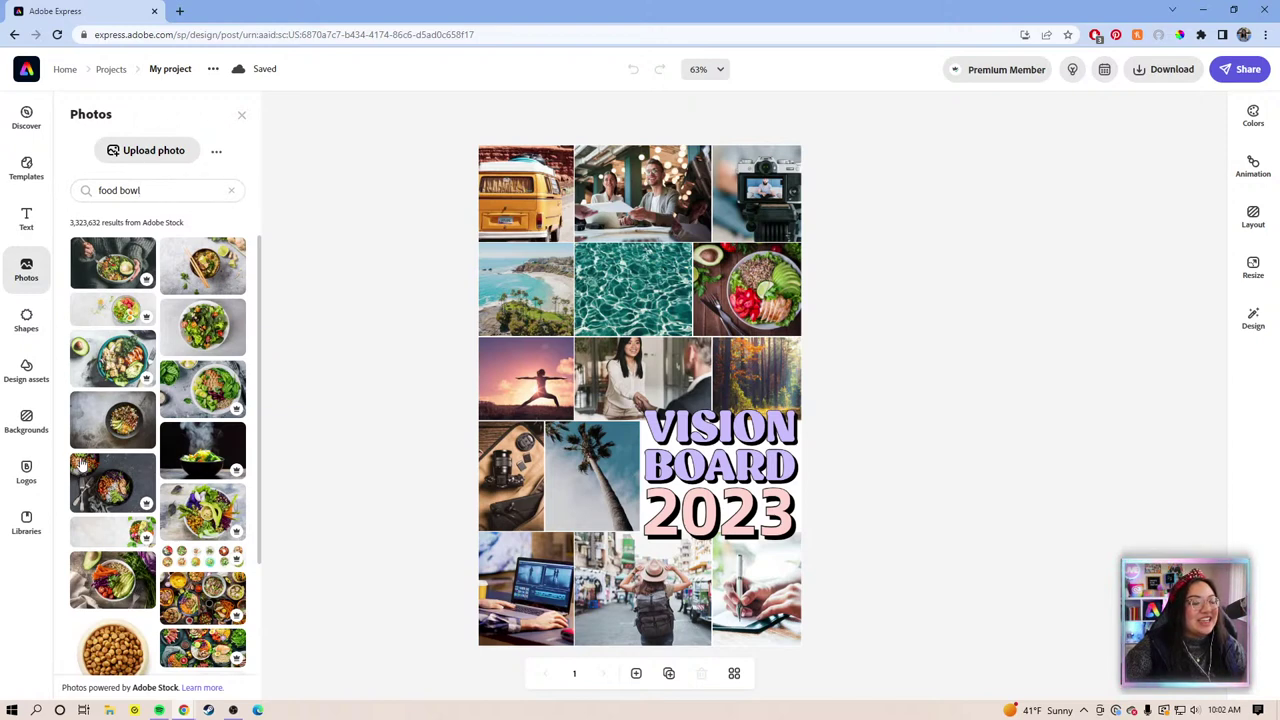
click(103, 582)
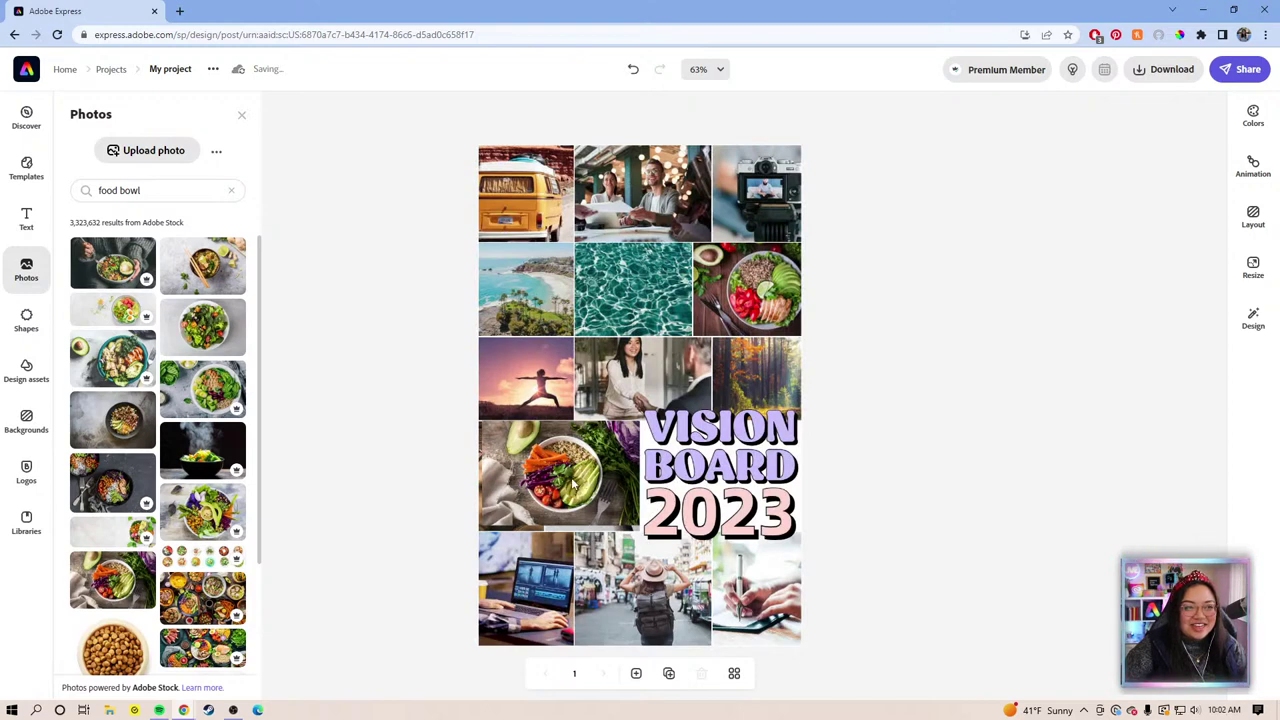
Move the new bowl photo to the upper half of the collage and enlarge it to nearly the page width.
drag(573, 484, 593, 292)
drag(672, 229, 795, 180)
drag(808, 283, 796, 300)
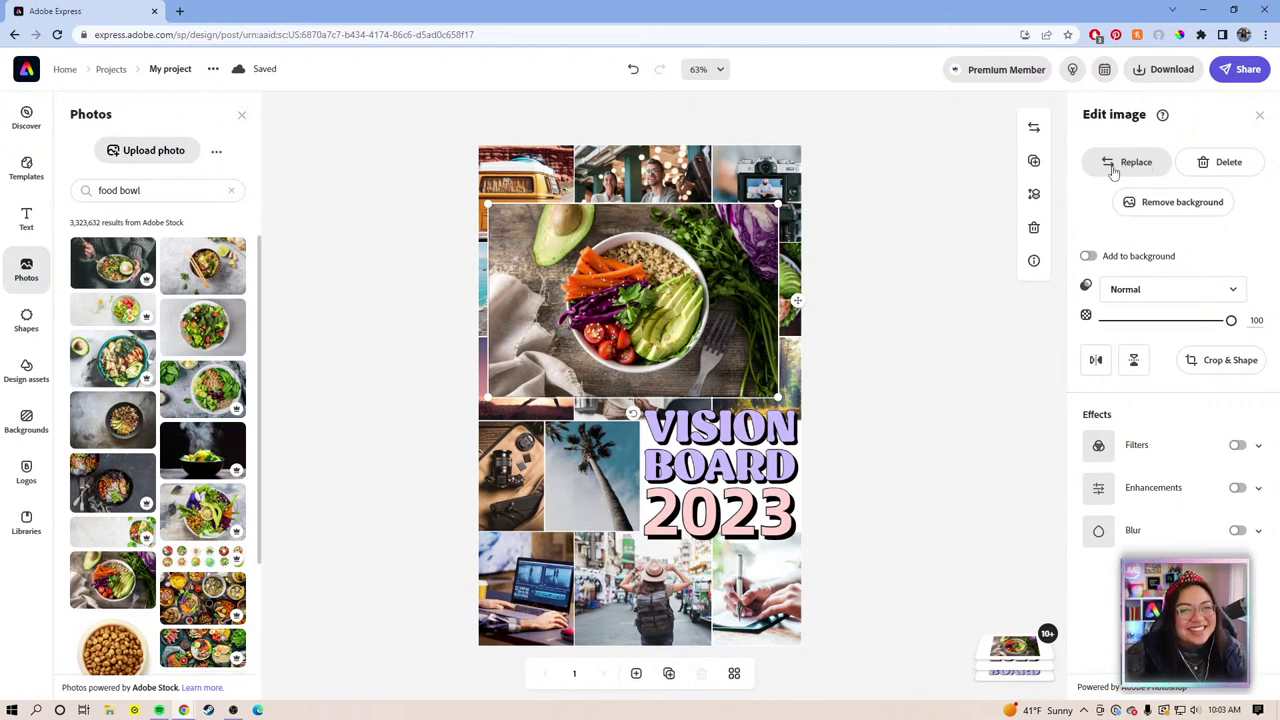
Remove the bowl photo's background and erase the separate avocado half from the cutout.
click(1112, 166)
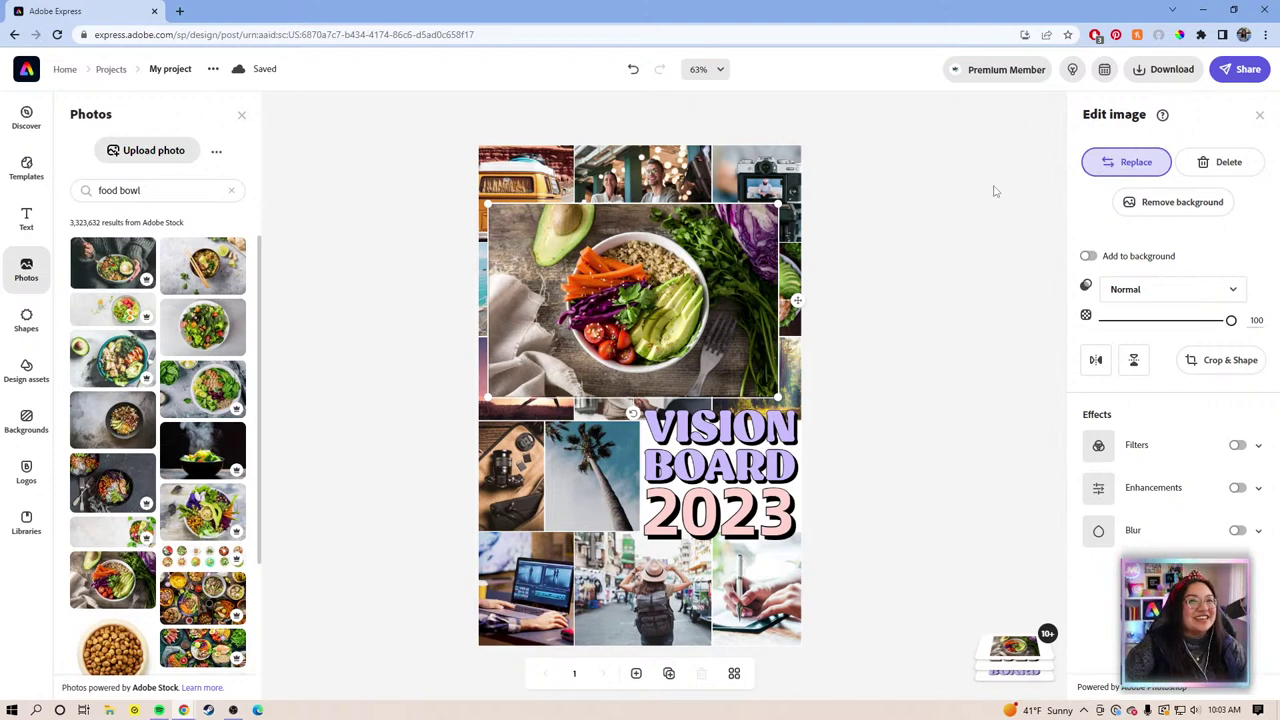
click(1088, 257)
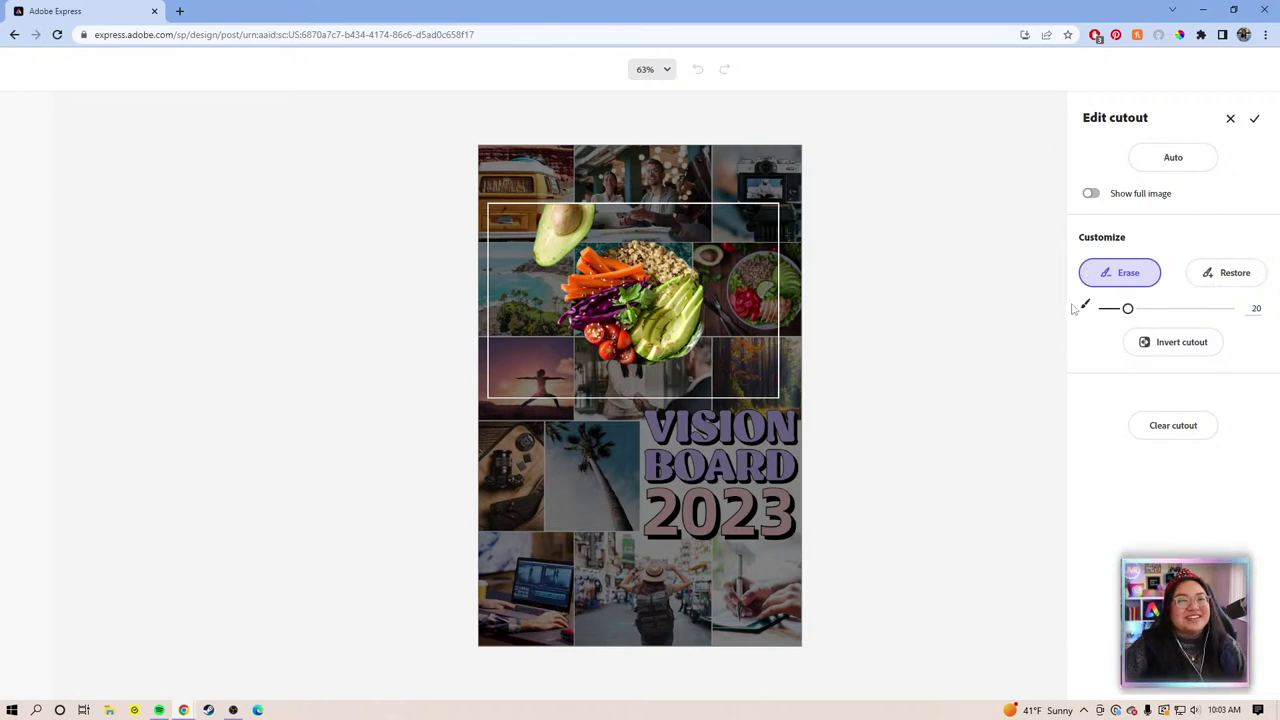
mouse_move(503, 235)
mouse_down()
mouse_move(536, 212)
mouse_move(604, 208)
mouse_move(530, 213)
mouse_move(597, 216)
mouse_move(549, 256)
mouse_move(537, 240)
mouse_move(556, 219)
mouse_move(545, 240)
mouse_move(573, 225)
mouse_move(547, 264)
mouse_move(546, 226)
mouse_up()
Restore the bowl's white rim in the cutout with brush size 20 and apply the cutout.
click(1224, 276)
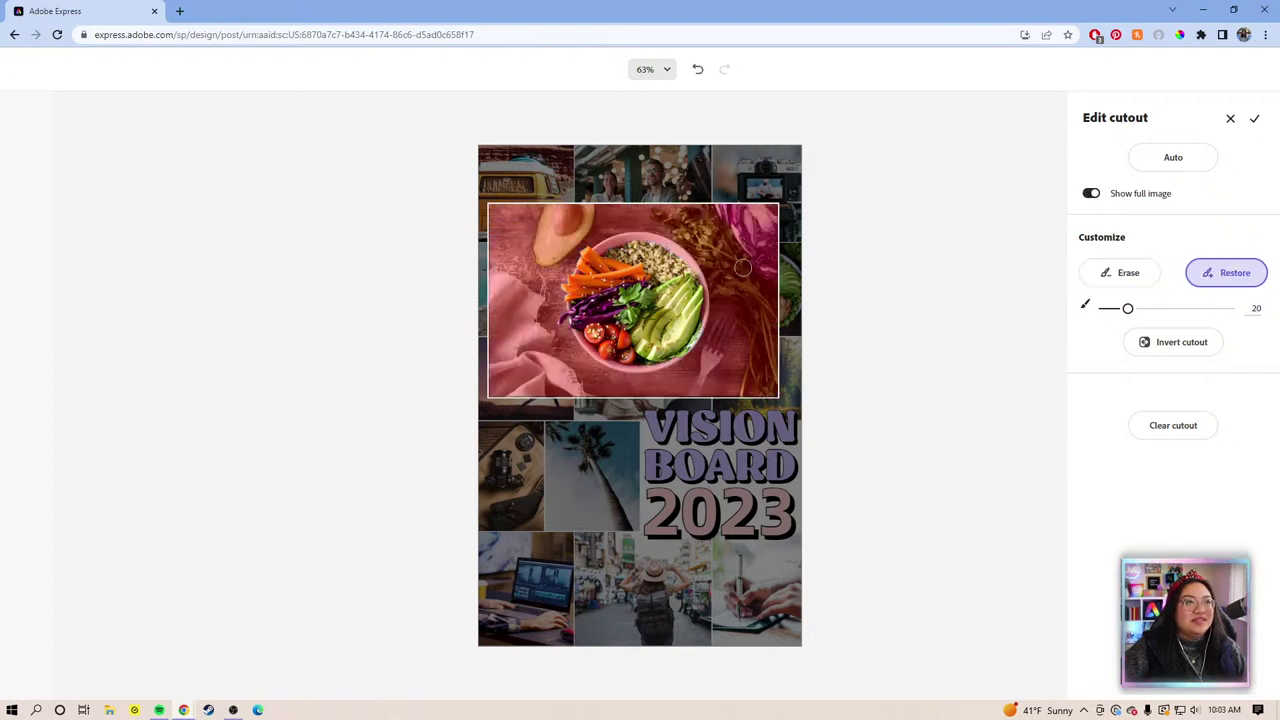
mouse_move(614, 266)
mouse_down()
mouse_move(601, 256)
mouse_move(612, 247)
mouse_move(674, 252)
mouse_move(701, 317)
mouse_move(673, 353)
mouse_move(646, 360)
mouse_move(616, 360)
mouse_move(583, 322)
mouse_move(604, 352)
mouse_up()
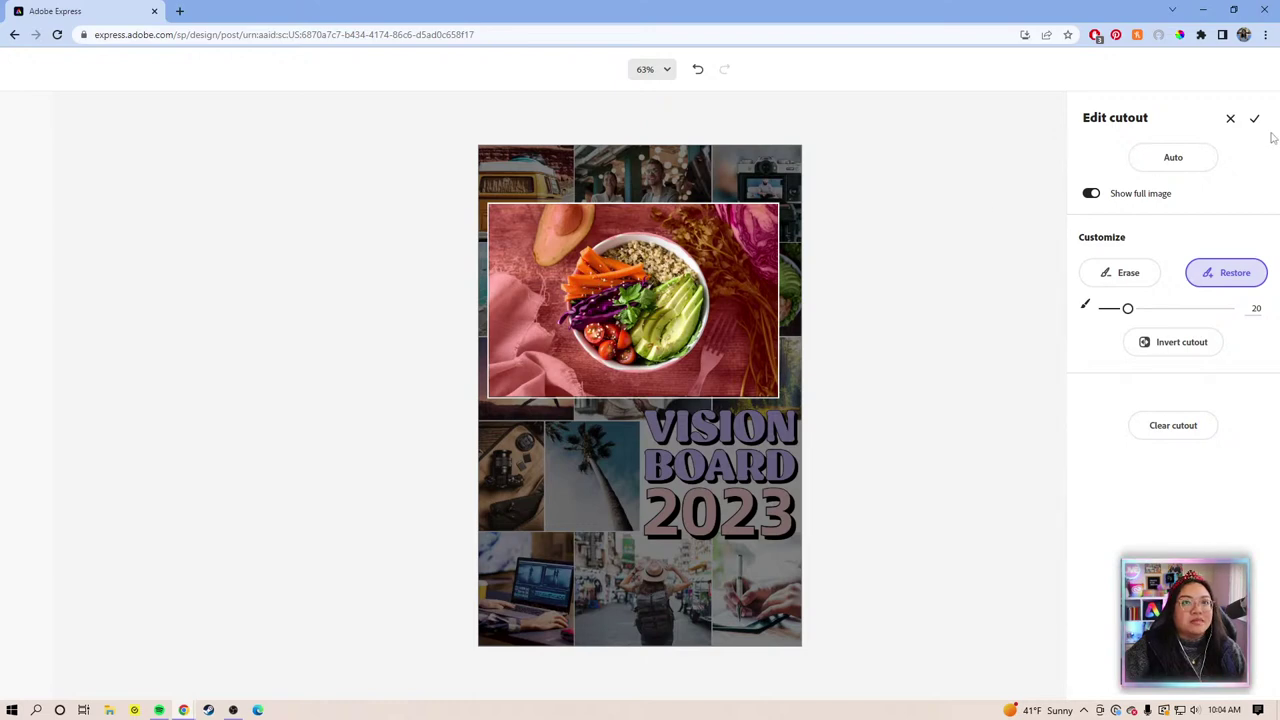
click(1255, 122)
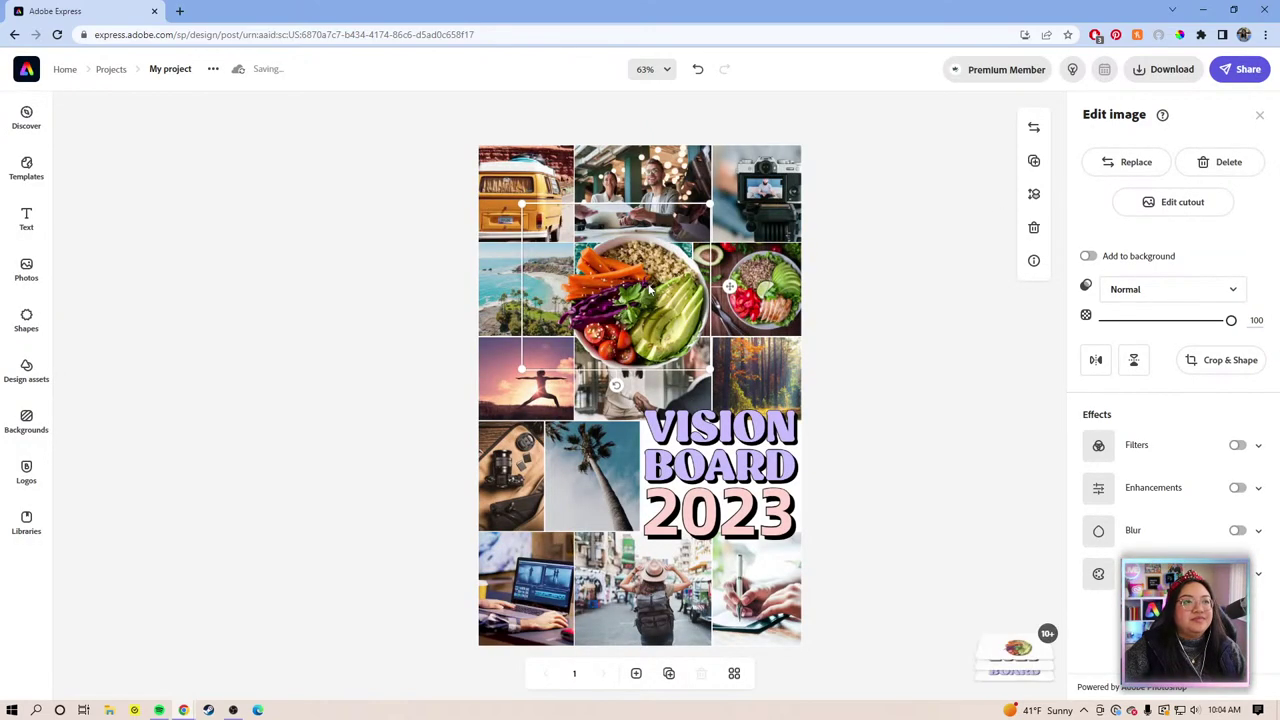
Shrink and tilt the bowl cutout, placing it where the camera, palm tree, laptop and street photos meet.
drag(648, 290, 548, 349)
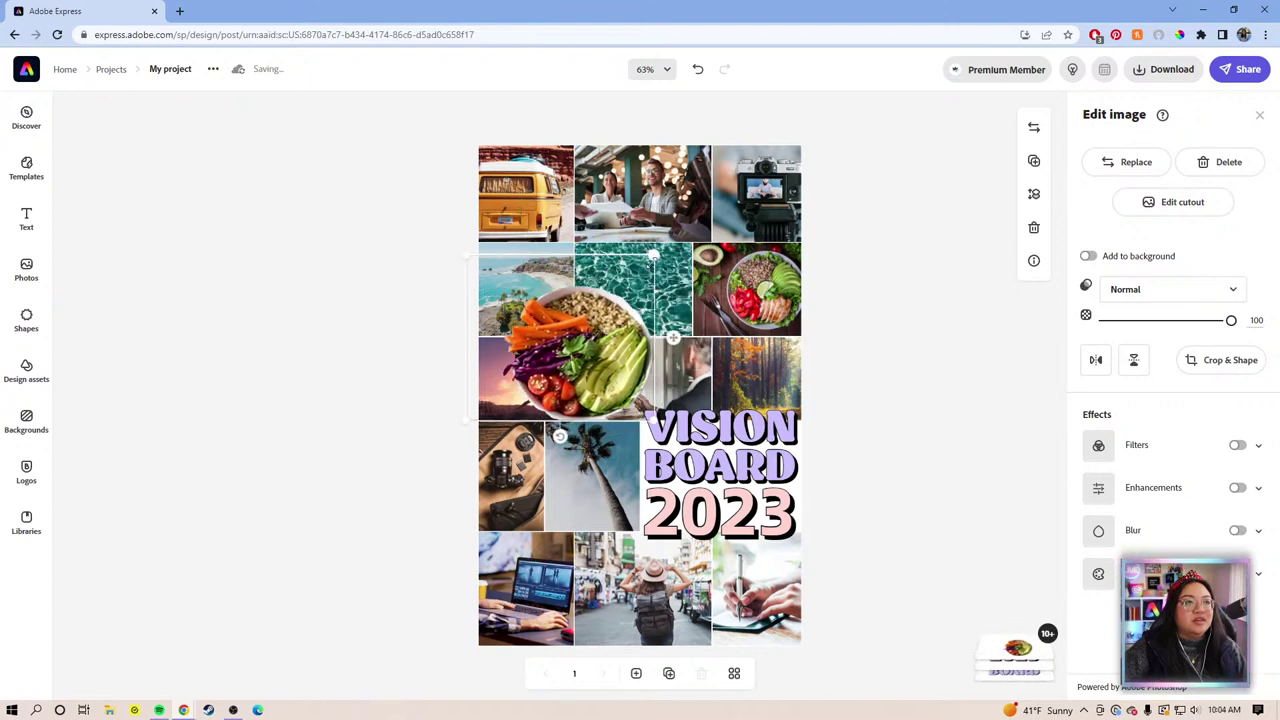
mouse_move(528, 438)
mouse_down()
mouse_move(492, 428)
mouse_move(520, 398)
mouse_move(540, 425)
mouse_up()
drag(545, 355, 597, 559)
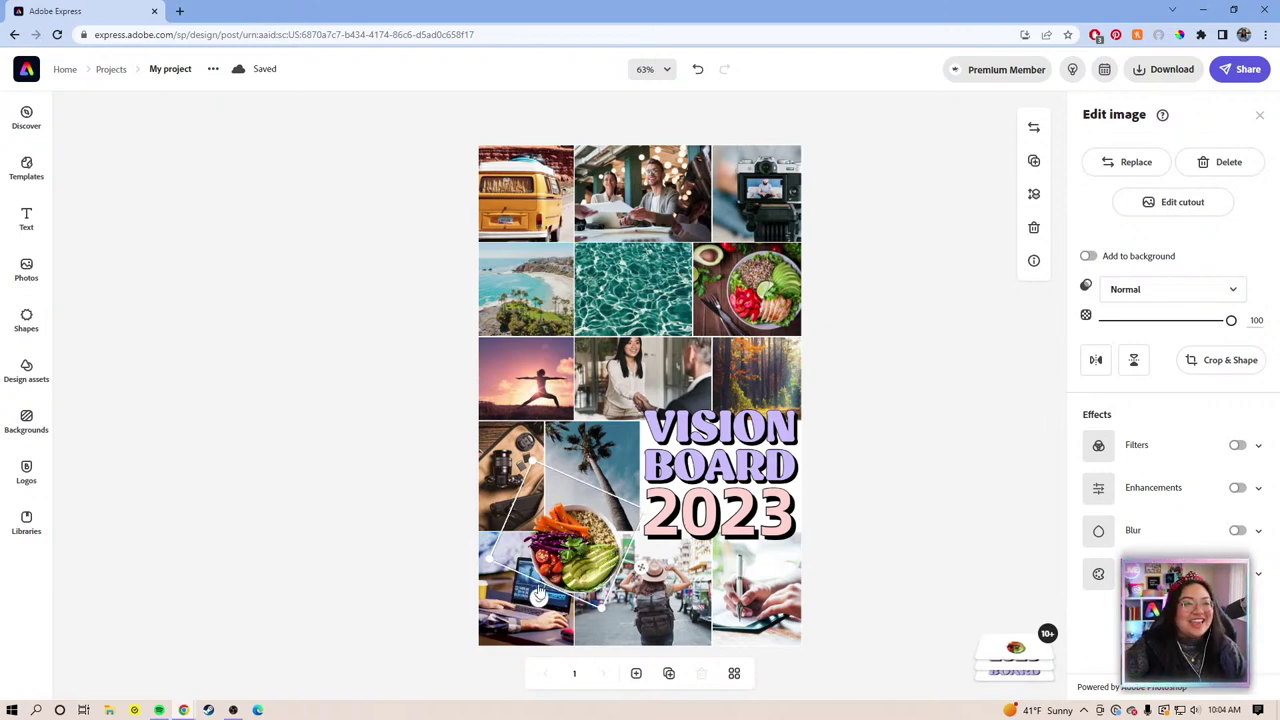
drag(492, 552, 485, 560)
drag(590, 540, 590, 520)
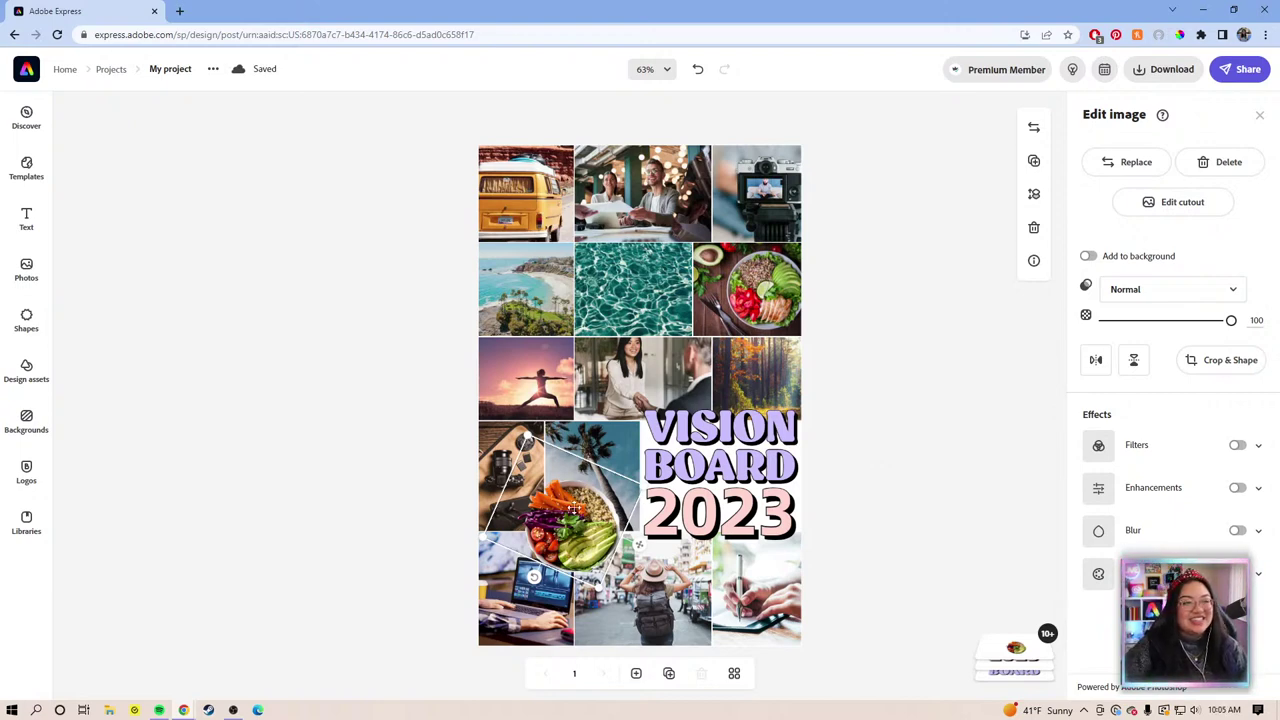
Nudge the bowl cutout slightly into its final spot over the camera, palm tree and laptop photos and deselect it.
click(567, 508)
drag(567, 508, 569, 507)
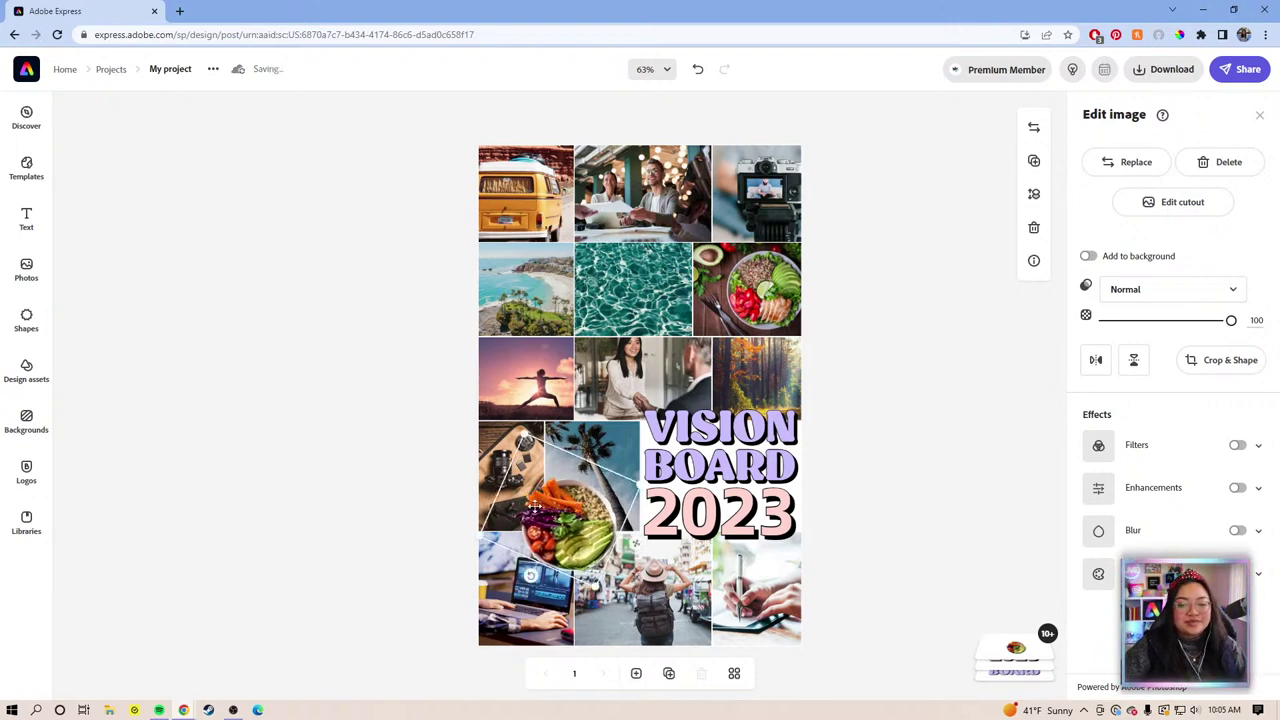
click(63, 331)
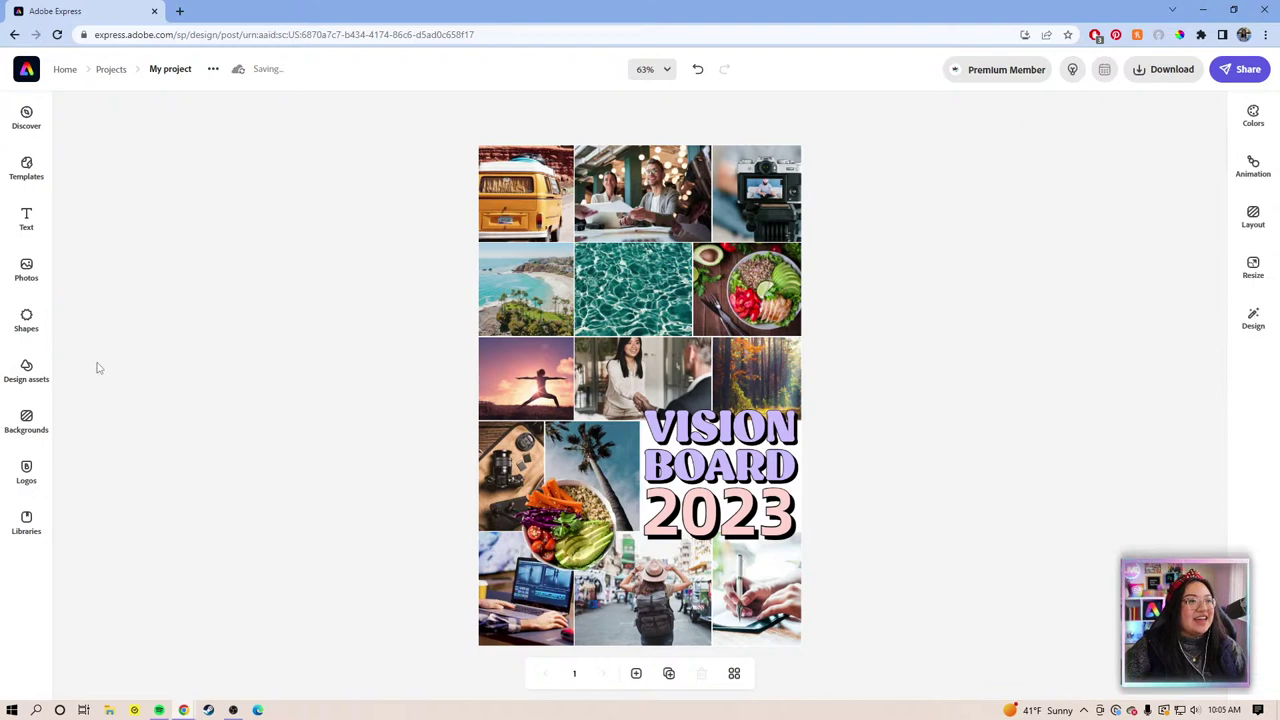
Look through the food bowl stock photos and search the photo library for "fitness" instead.
click(24, 220)
click(25, 284)
scroll(180, 455, down, 5)
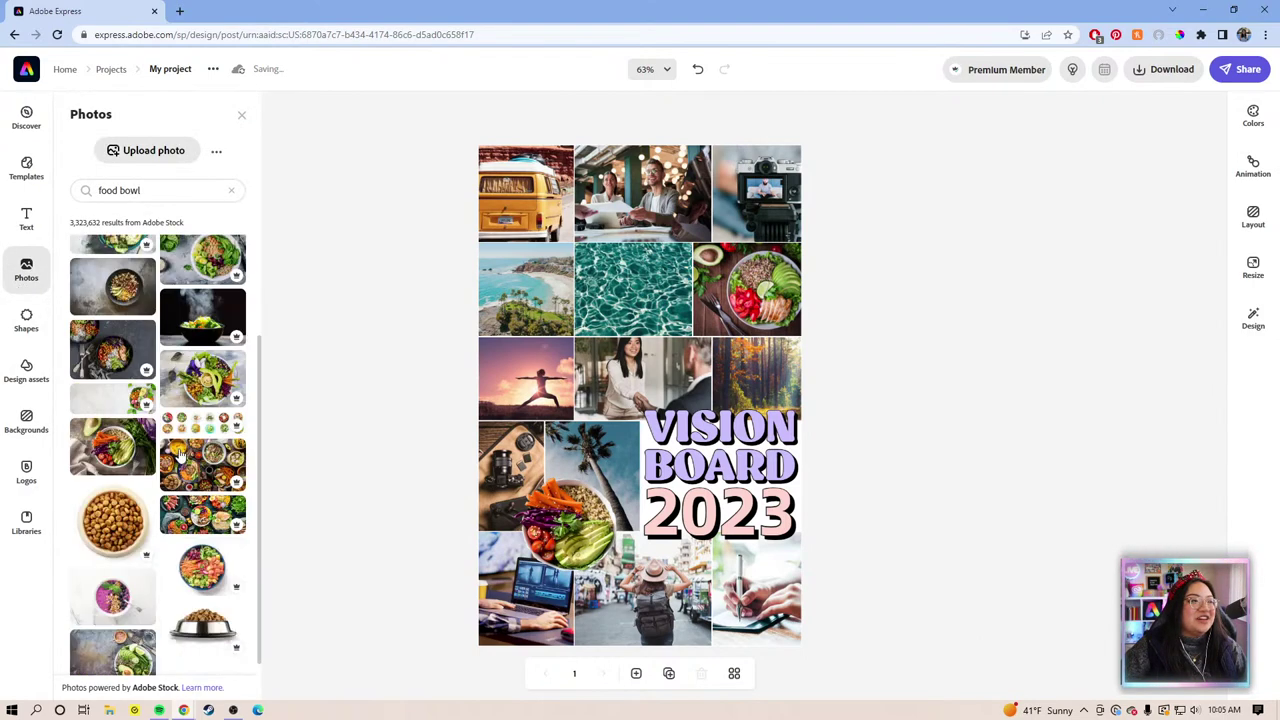
scroll(182, 458, down, 1)
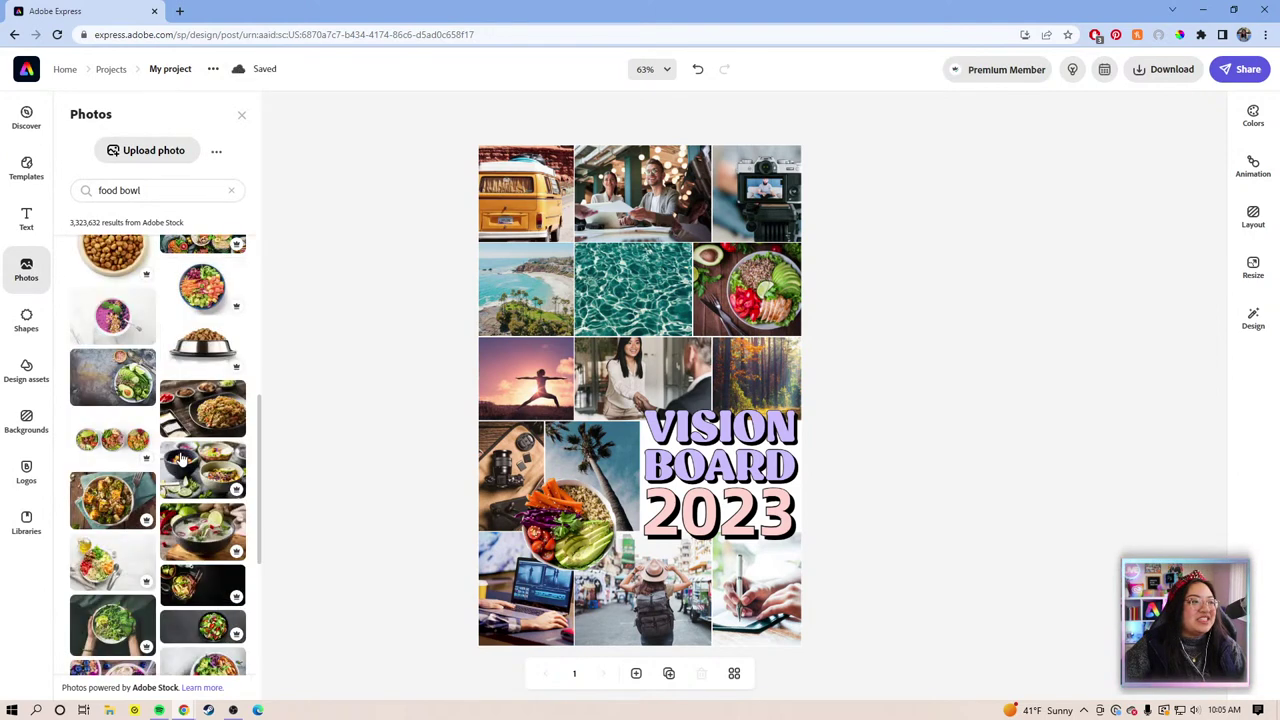
scroll(188, 468, down, 1)
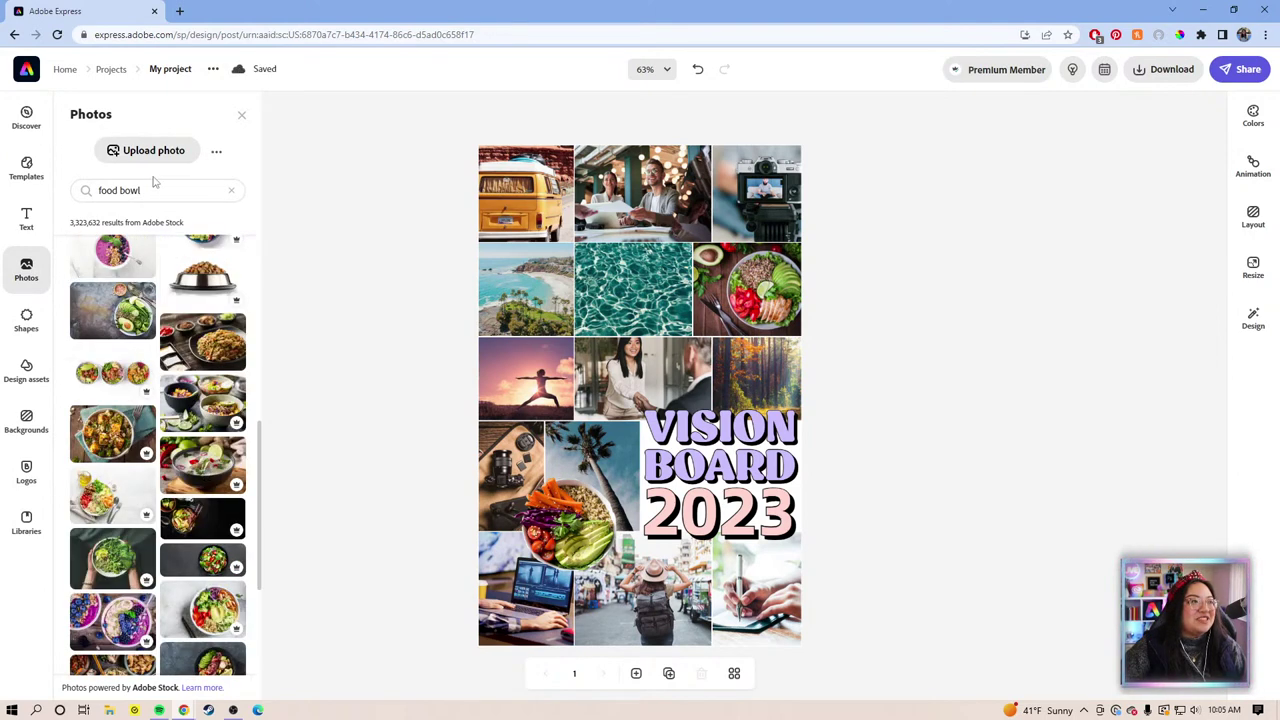
drag(171, 190, 88, 192)
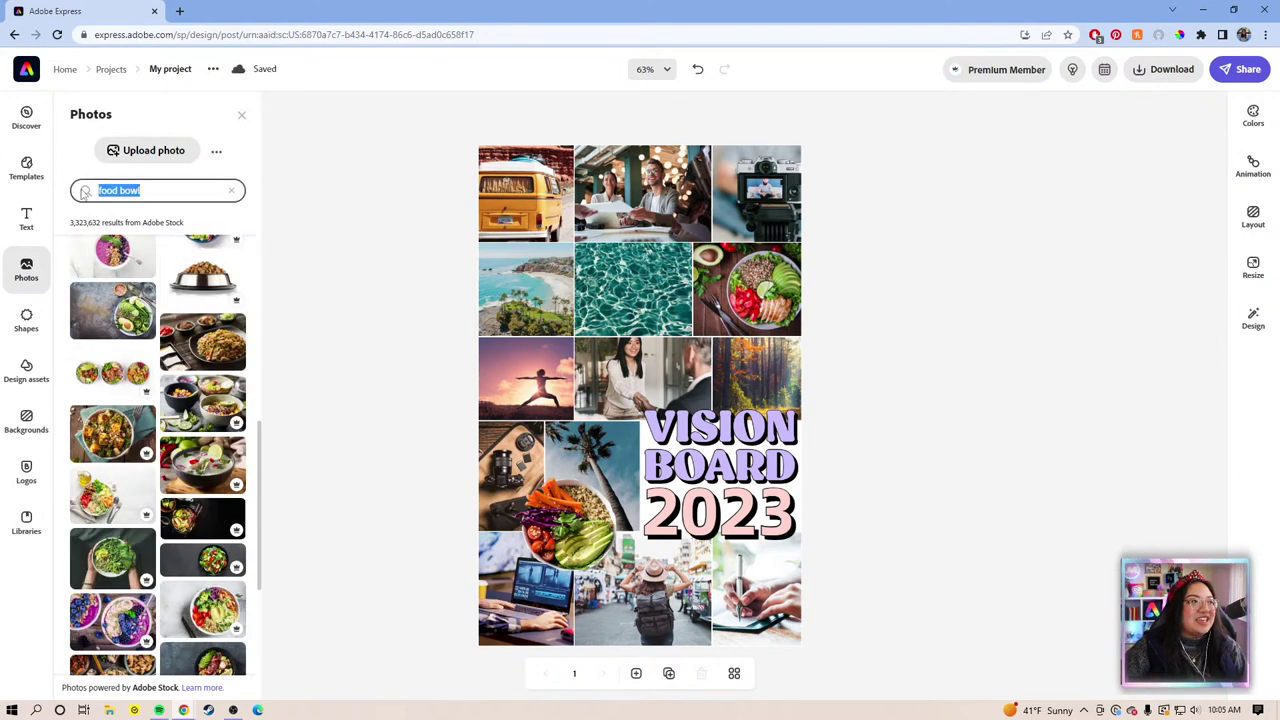
click(232, 191)
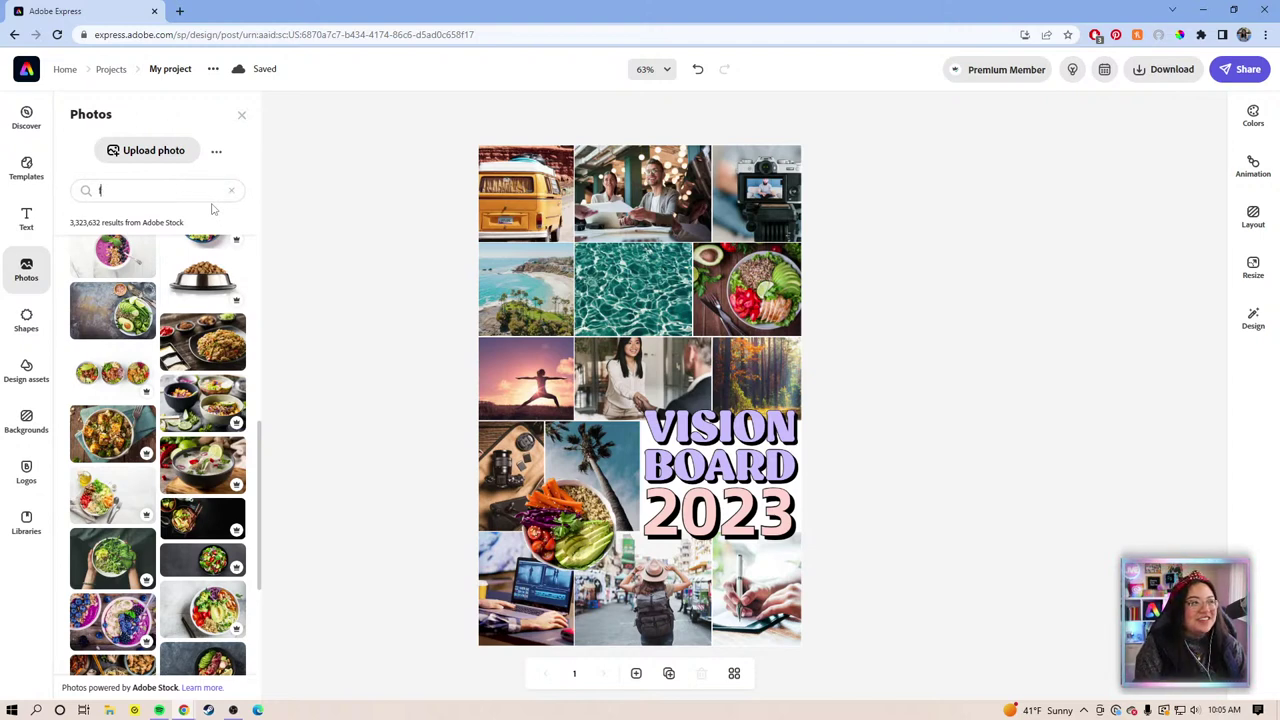
text(l)
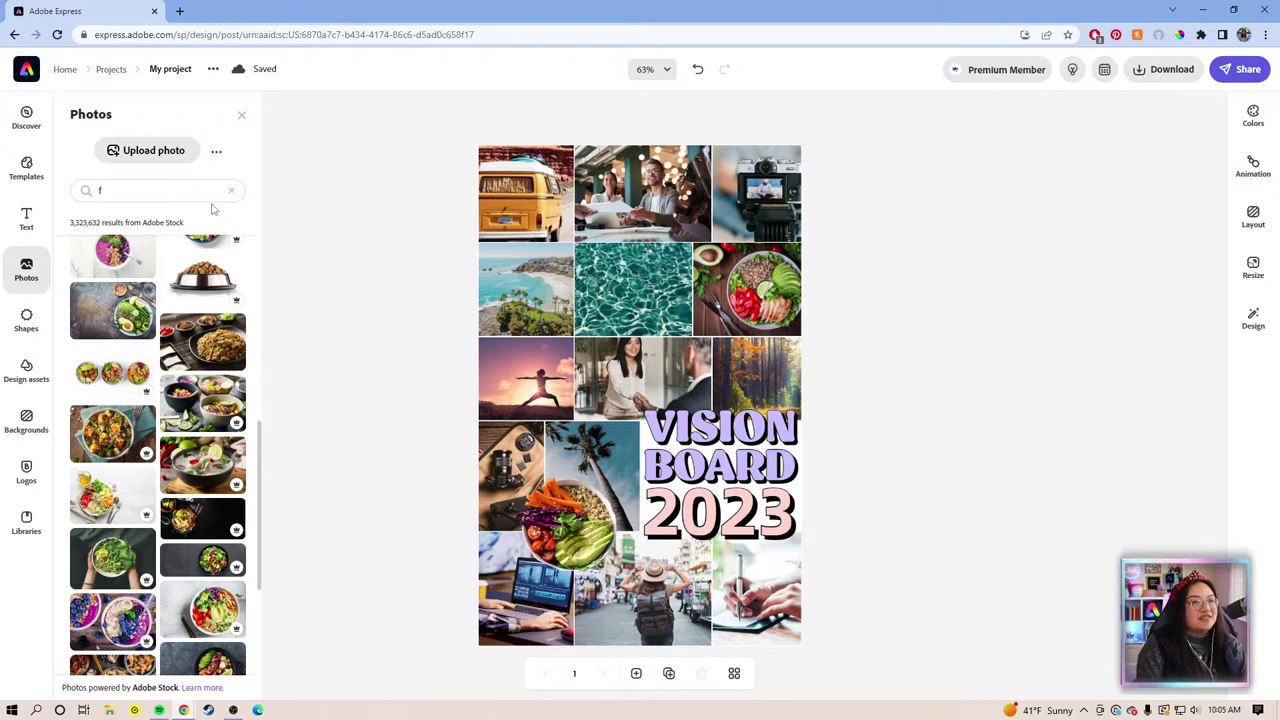
key(BackSpace)
text(l)
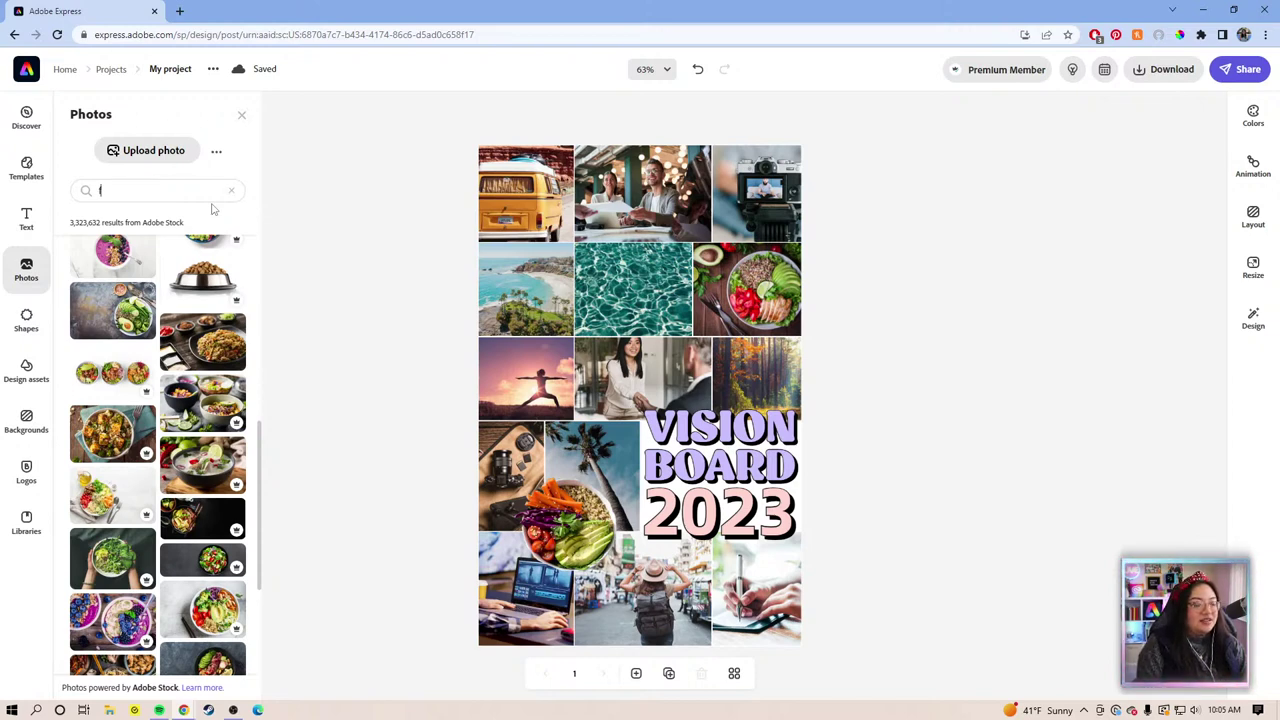
key(BackSpace)
text(fitness)
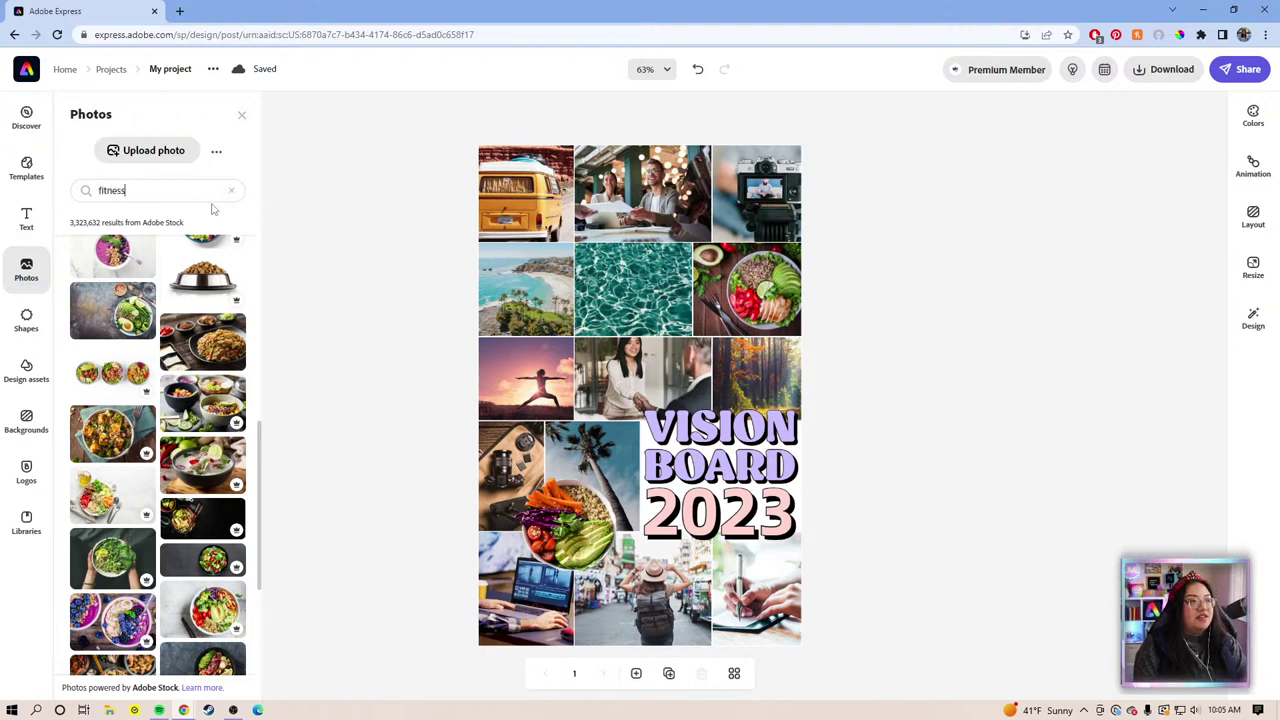
key(Return)
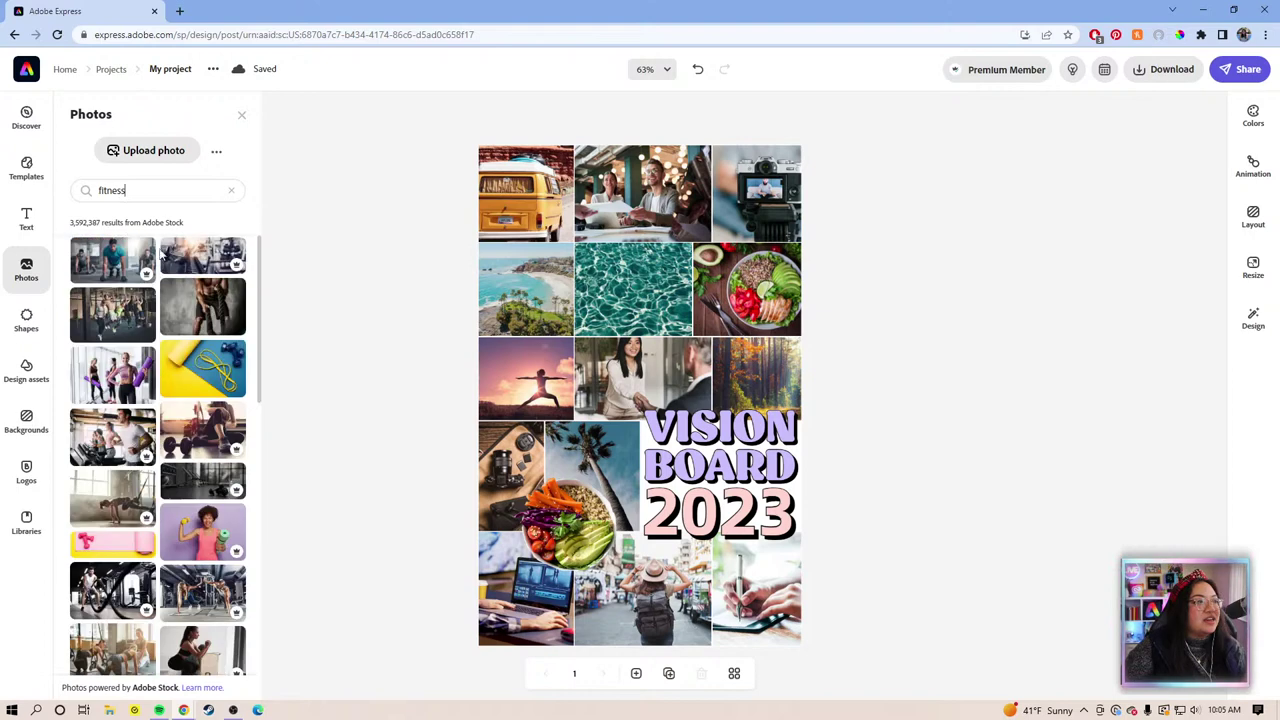
Replace the photo search term with "dumbells" and run the search.
double_click(155, 191)
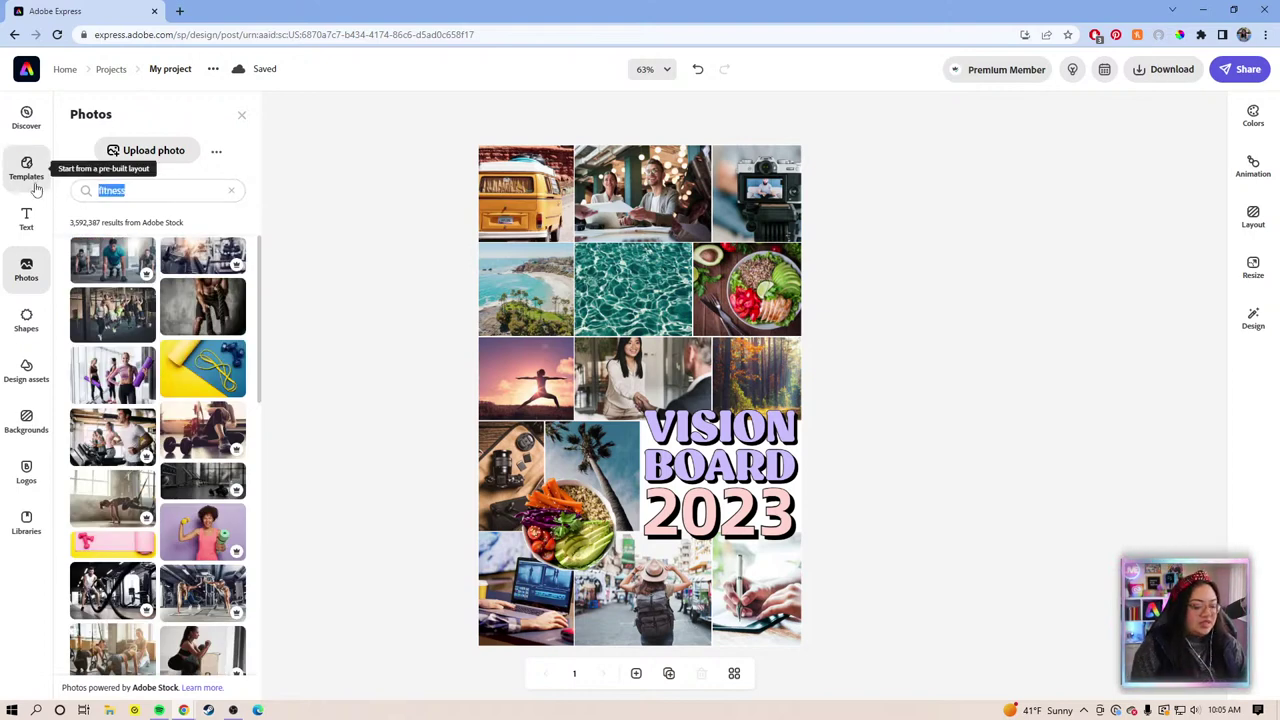
text(dy)
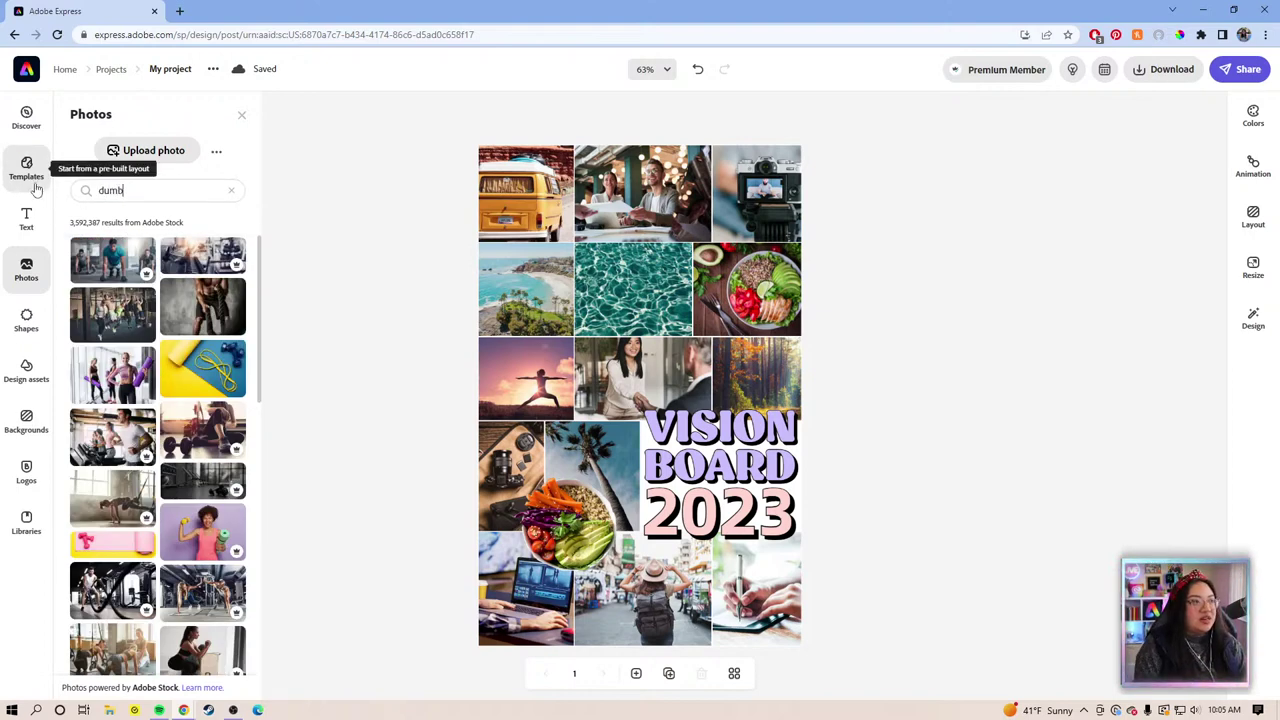
key(Return)
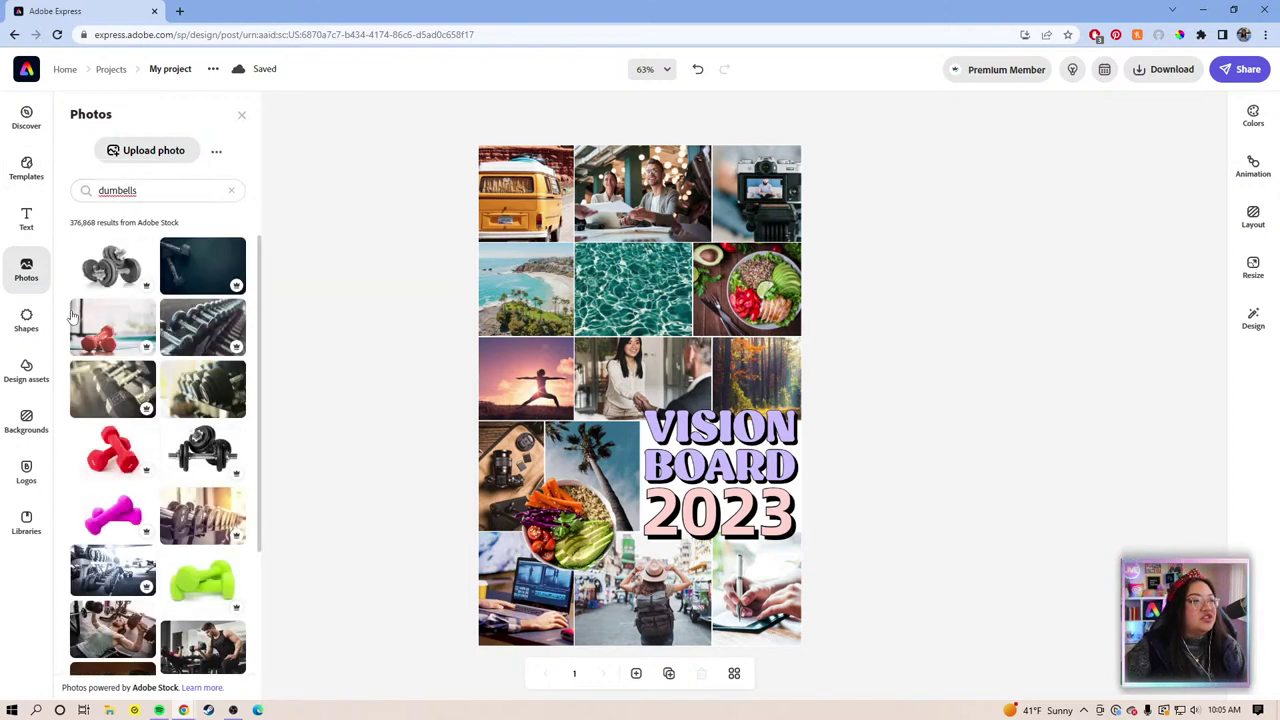
Browse the dumbbell photos for one on a plain background and return to the first results.
scroll(130, 380, down, 1)
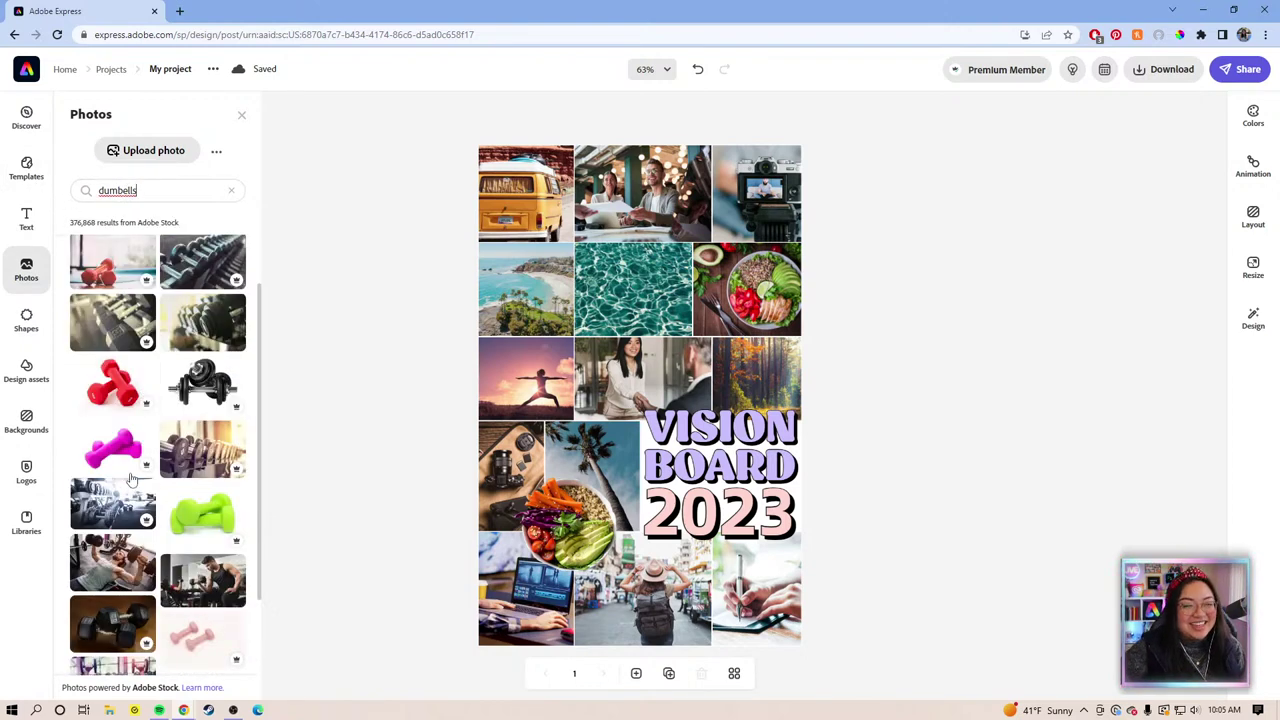
scroll(130, 480, down, 5)
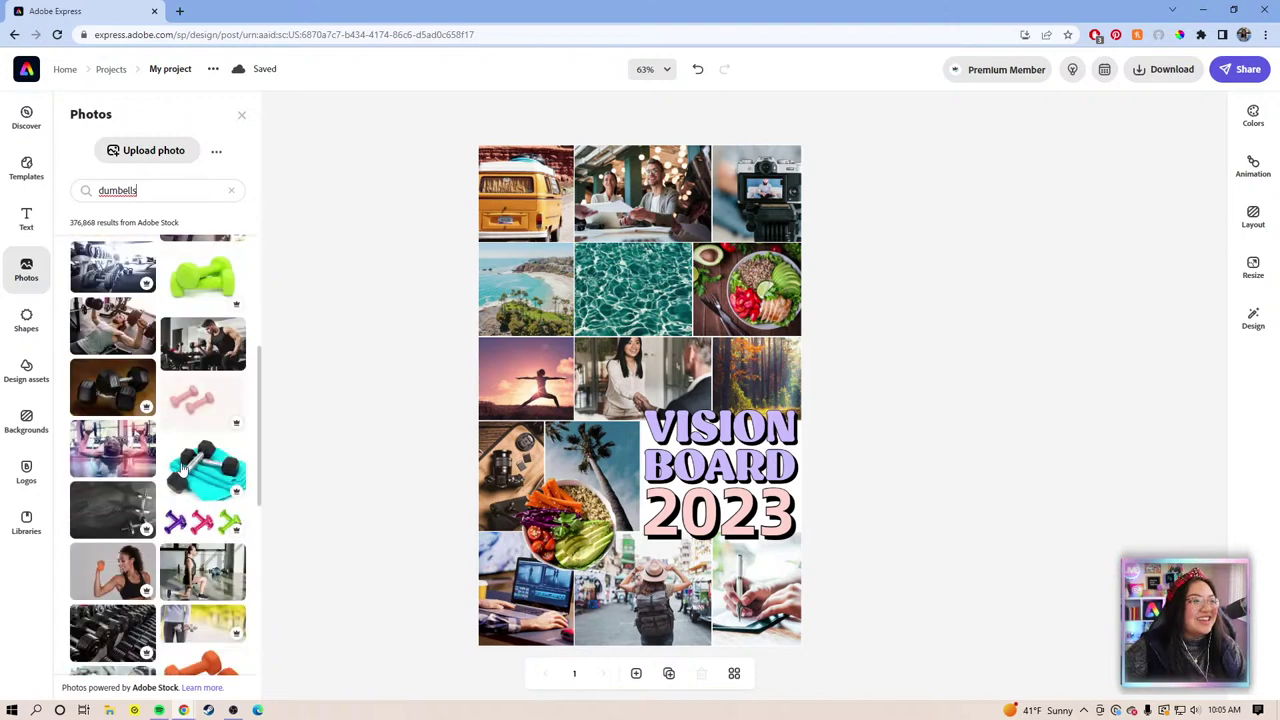
scroll(183, 469, down, 8)
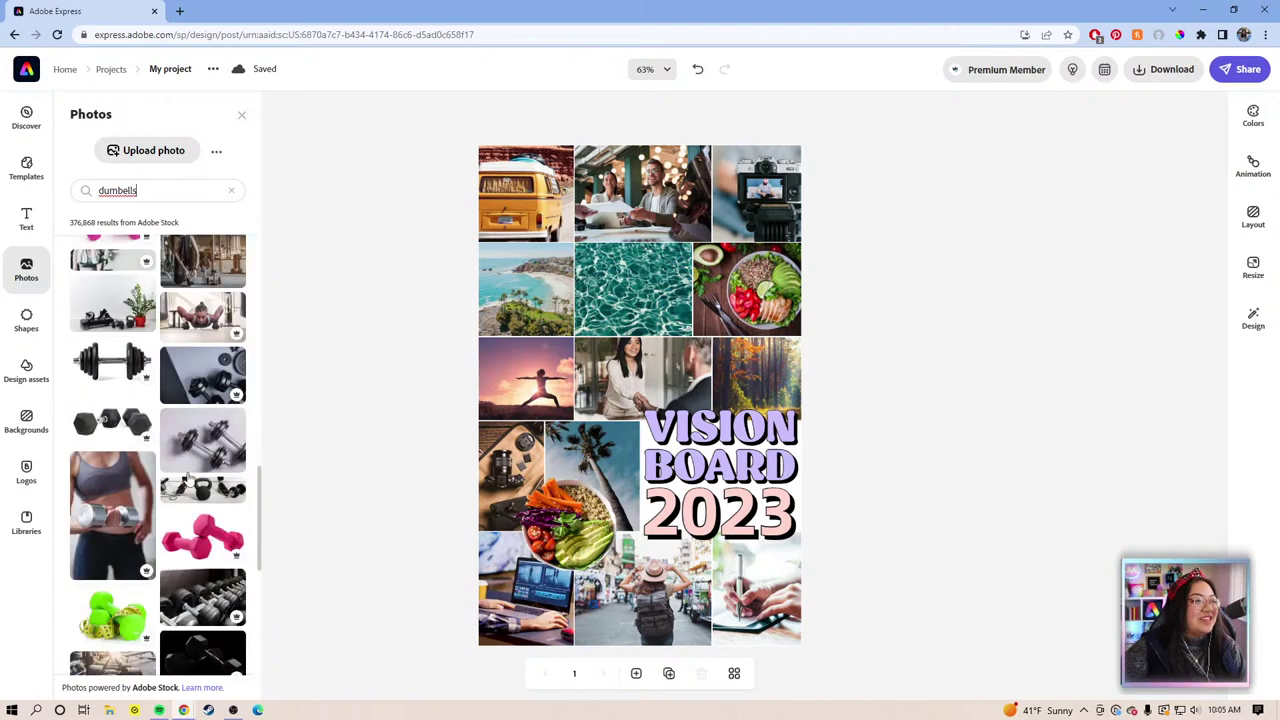
scroll(166, 621, down, 10)
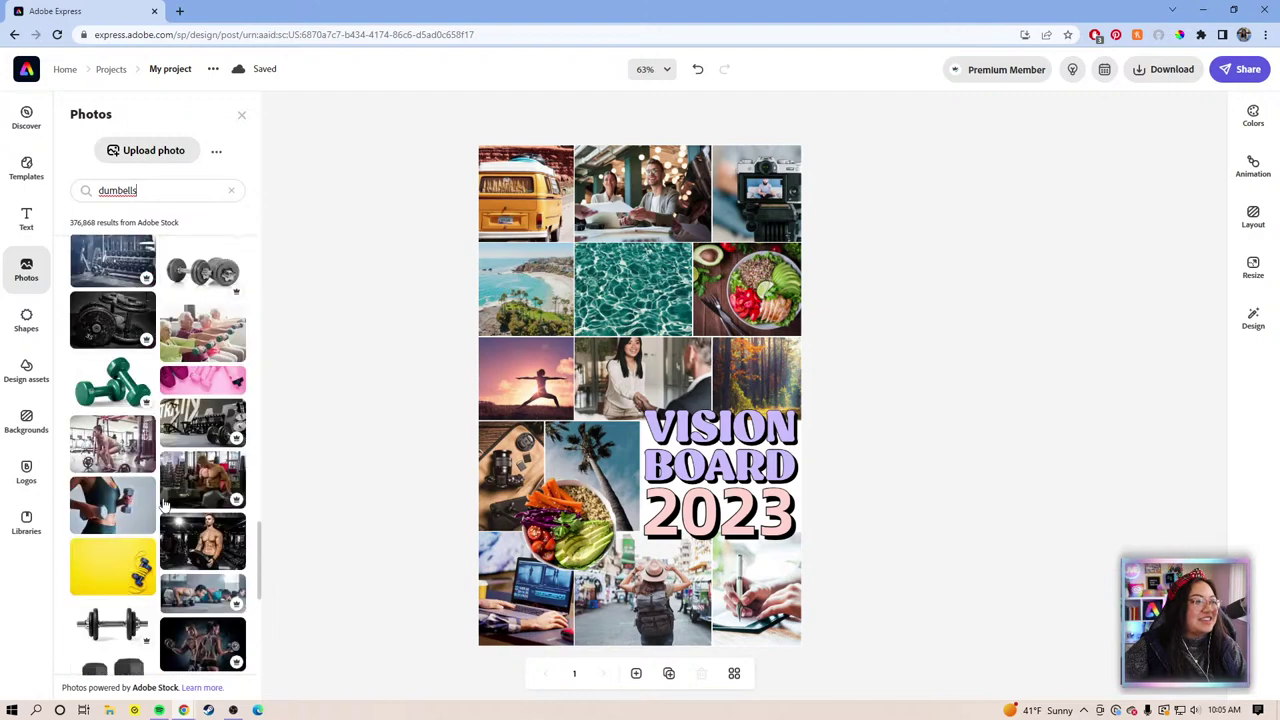
scroll(165, 505, down, 3)
scroll(165, 507, down, 10)
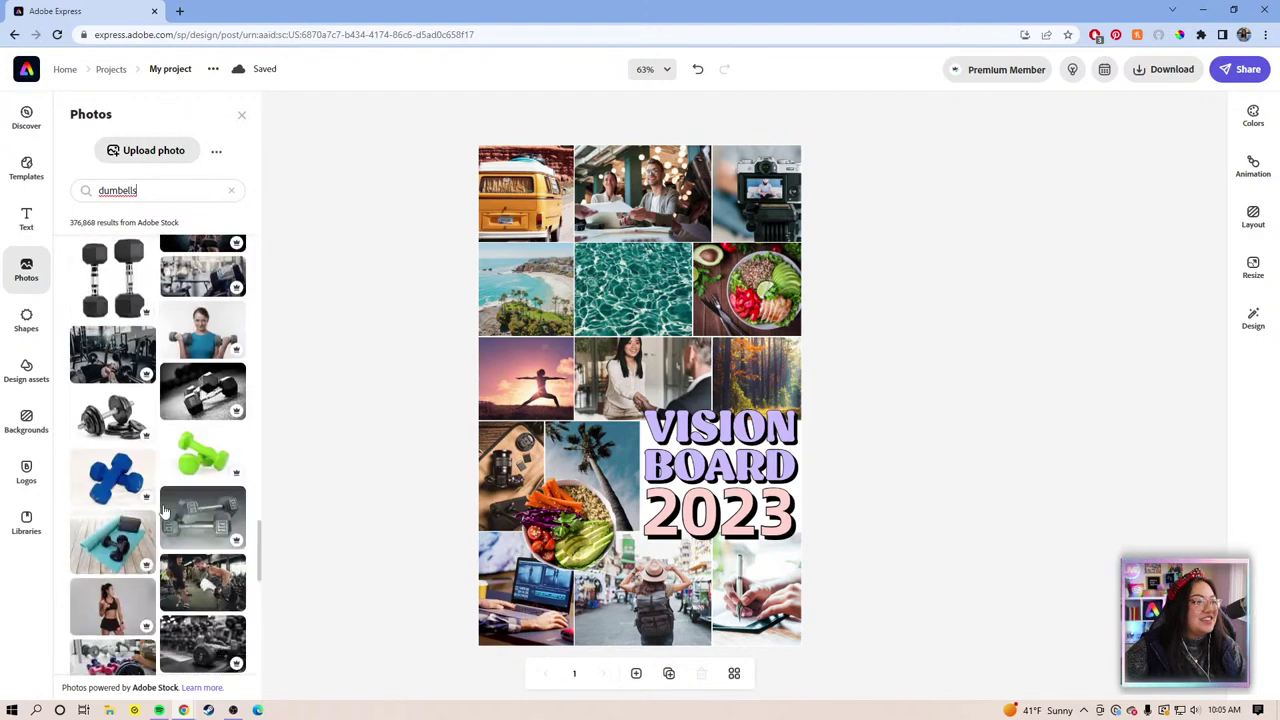
scroll(165, 514, down, 10)
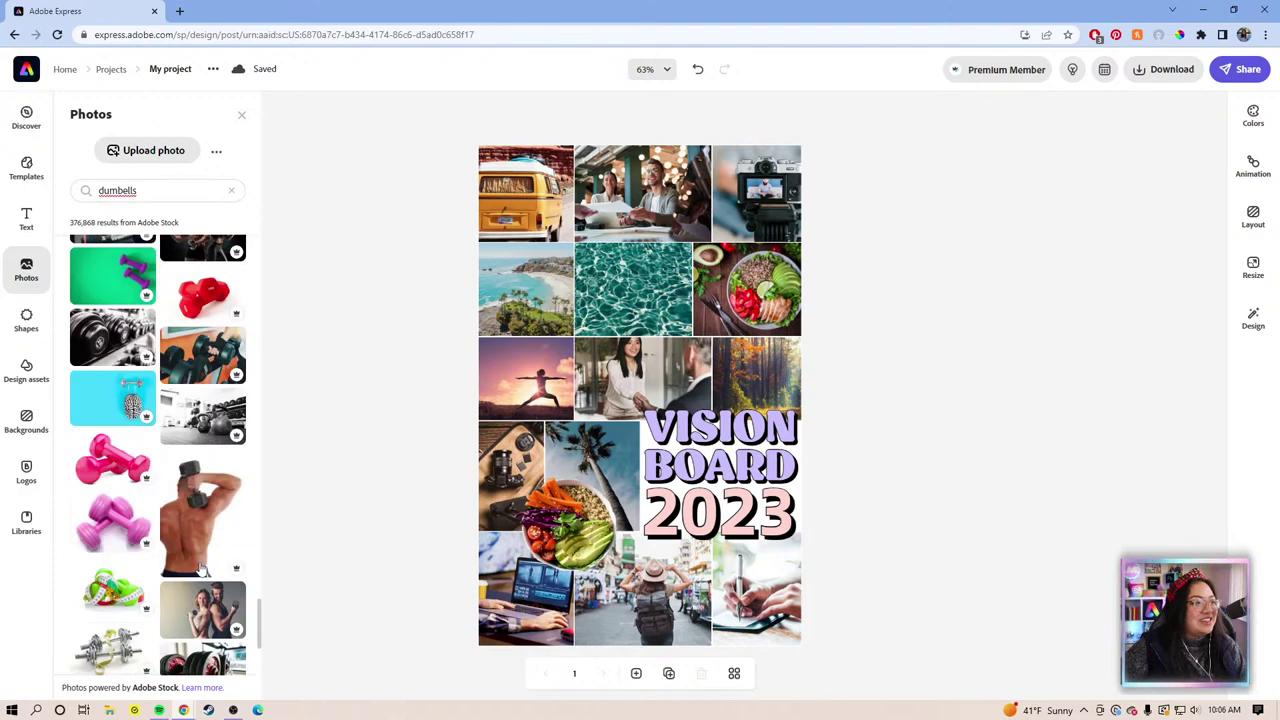
scroll(220, 577, down, 3)
scroll(205, 575, up, 5)
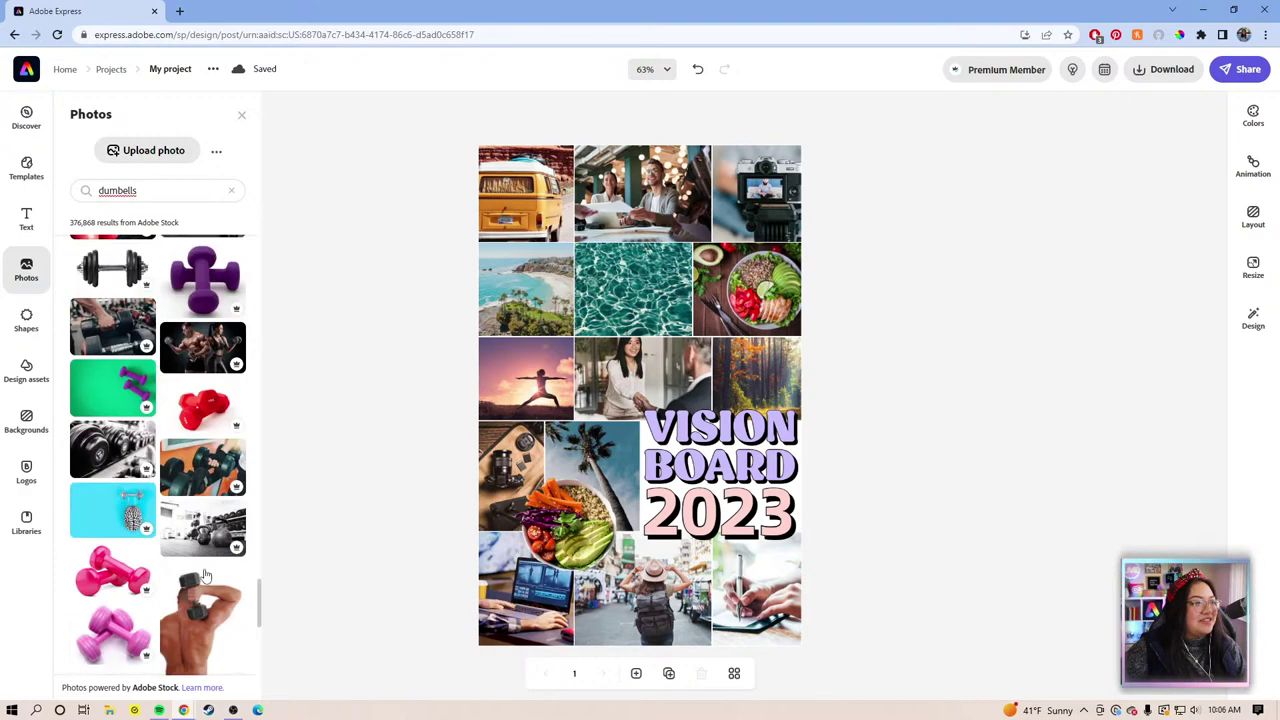
scroll(205, 575, up, 3)
drag(257, 537, 248, 265)
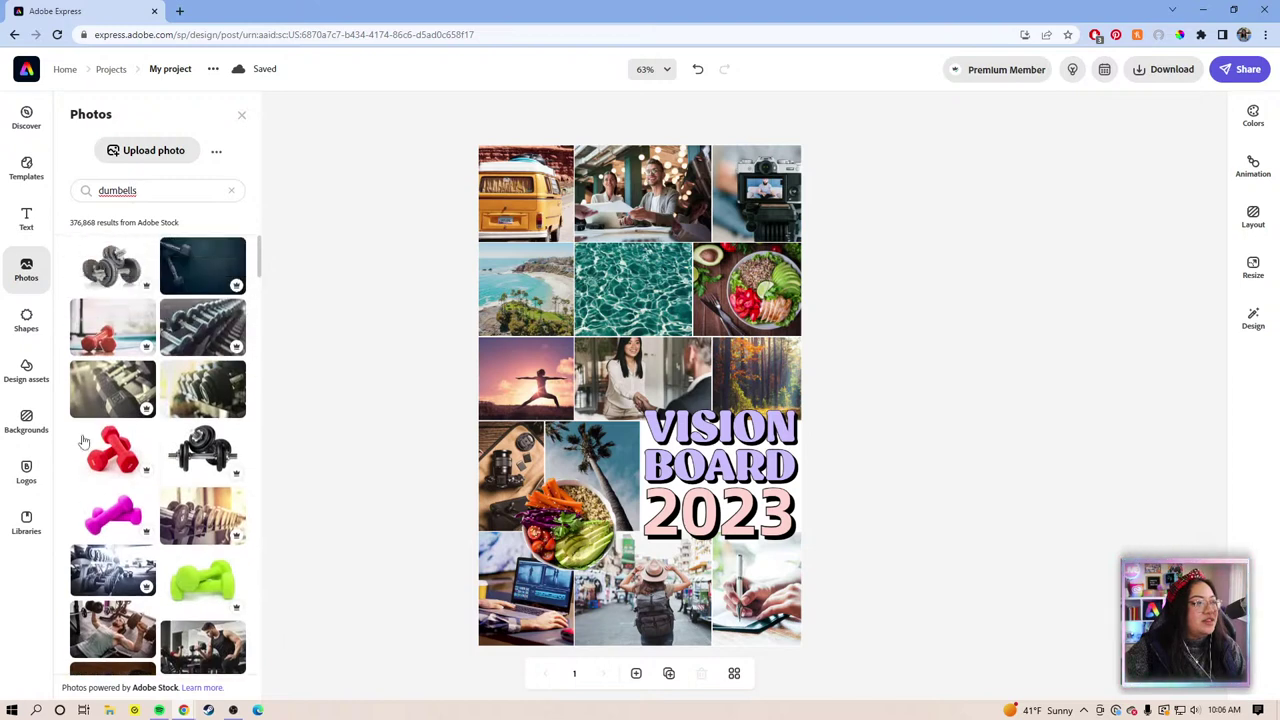
Try the magenta dumbbell photo over the beach and water photos, and delete it from the collage.
click(107, 511)
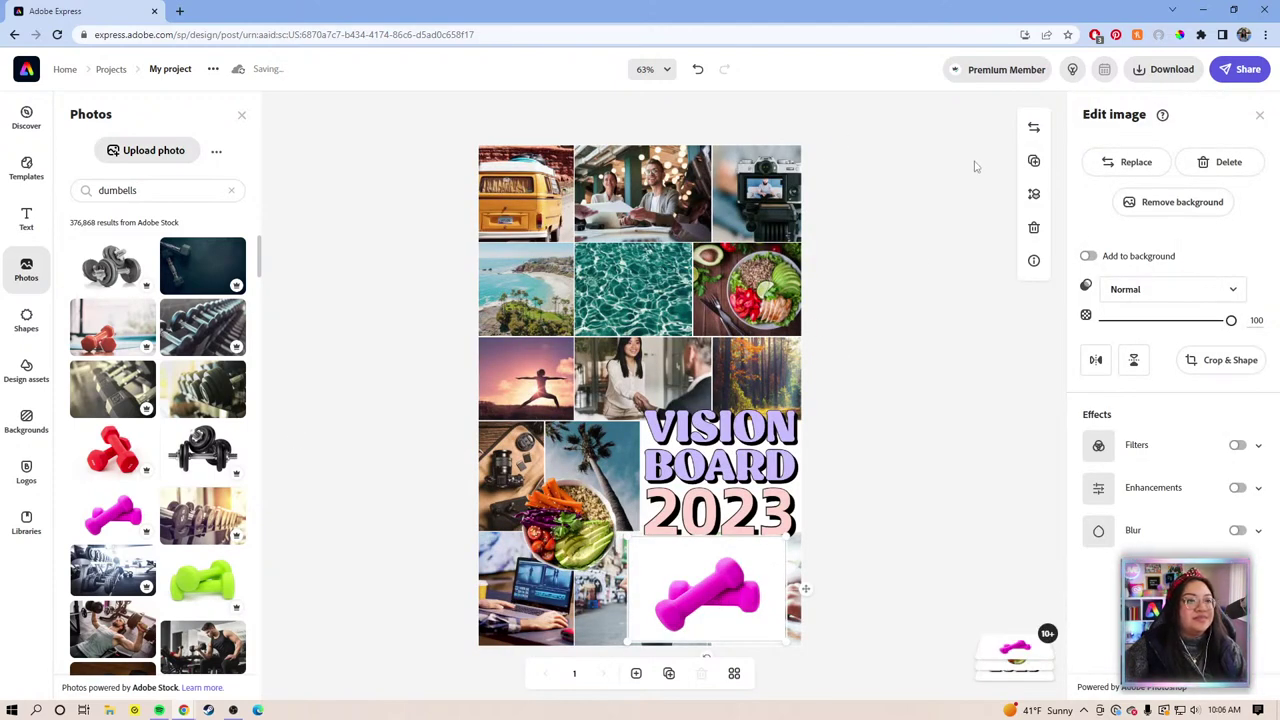
drag(694, 567, 572, 288)
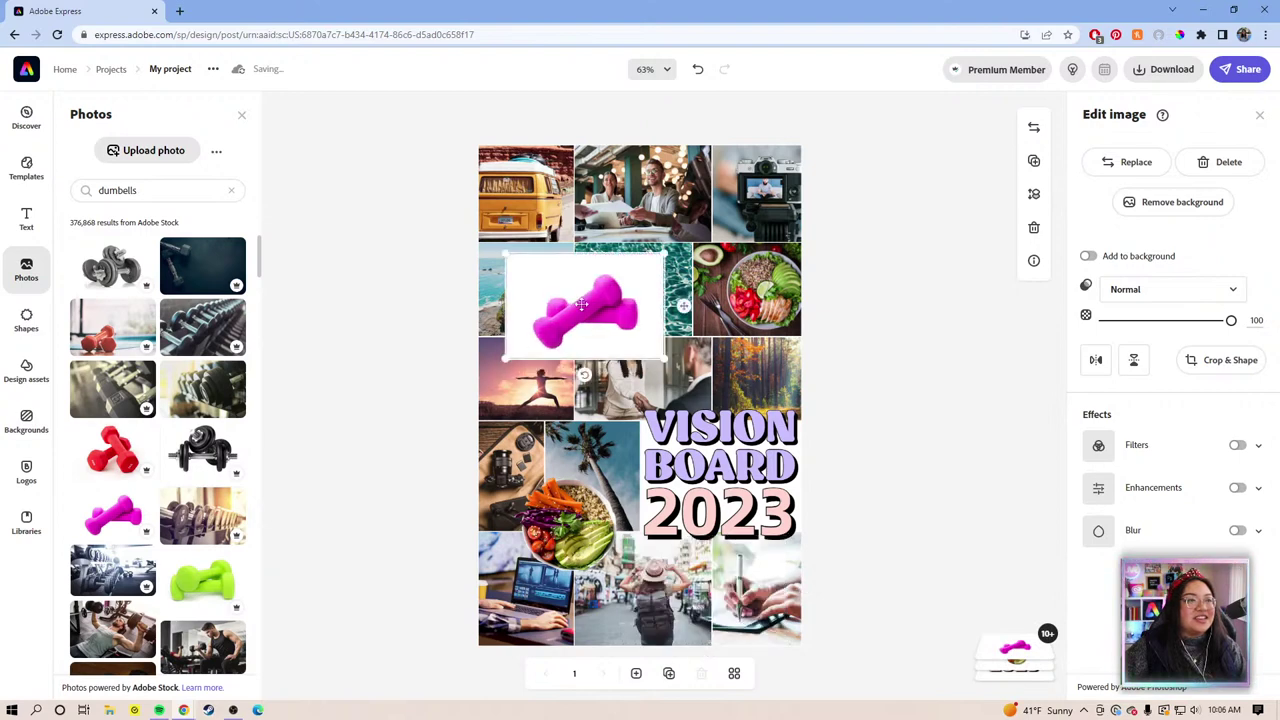
key(Delete)
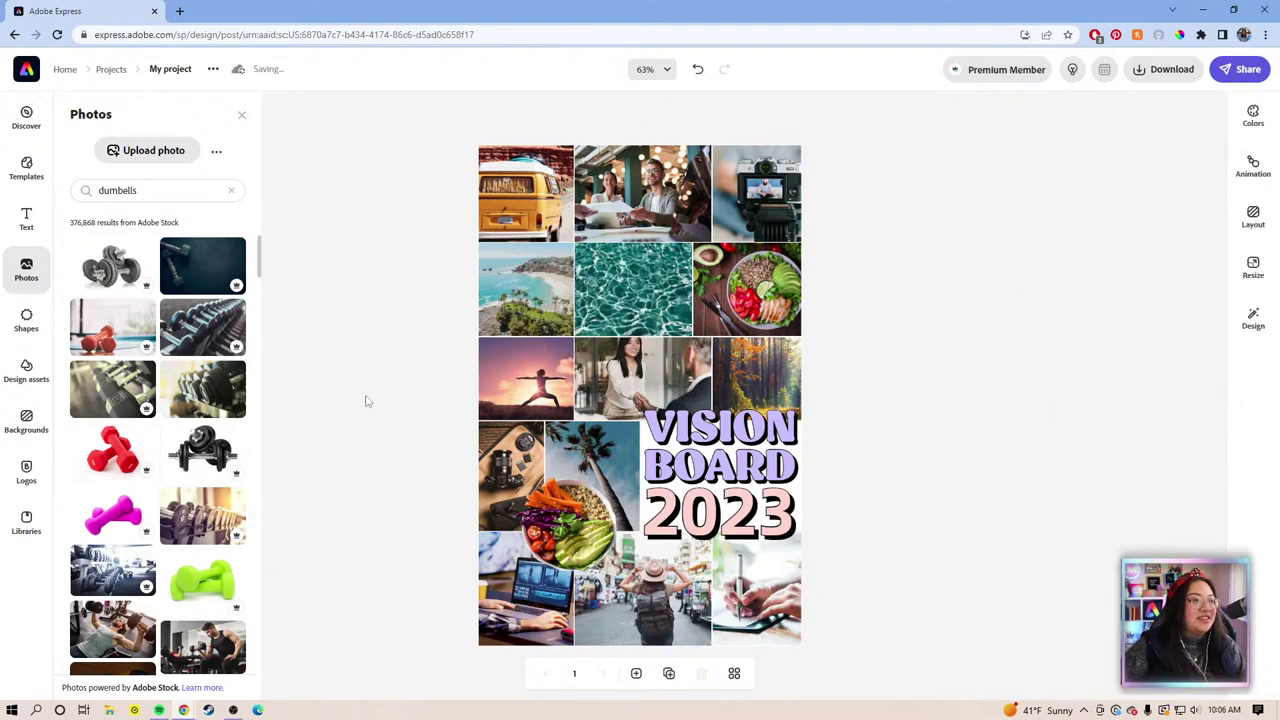
Add the lime green dumbbell photo to the collage, remove its background and apply the cutout.
scroll(195, 420, down, 3)
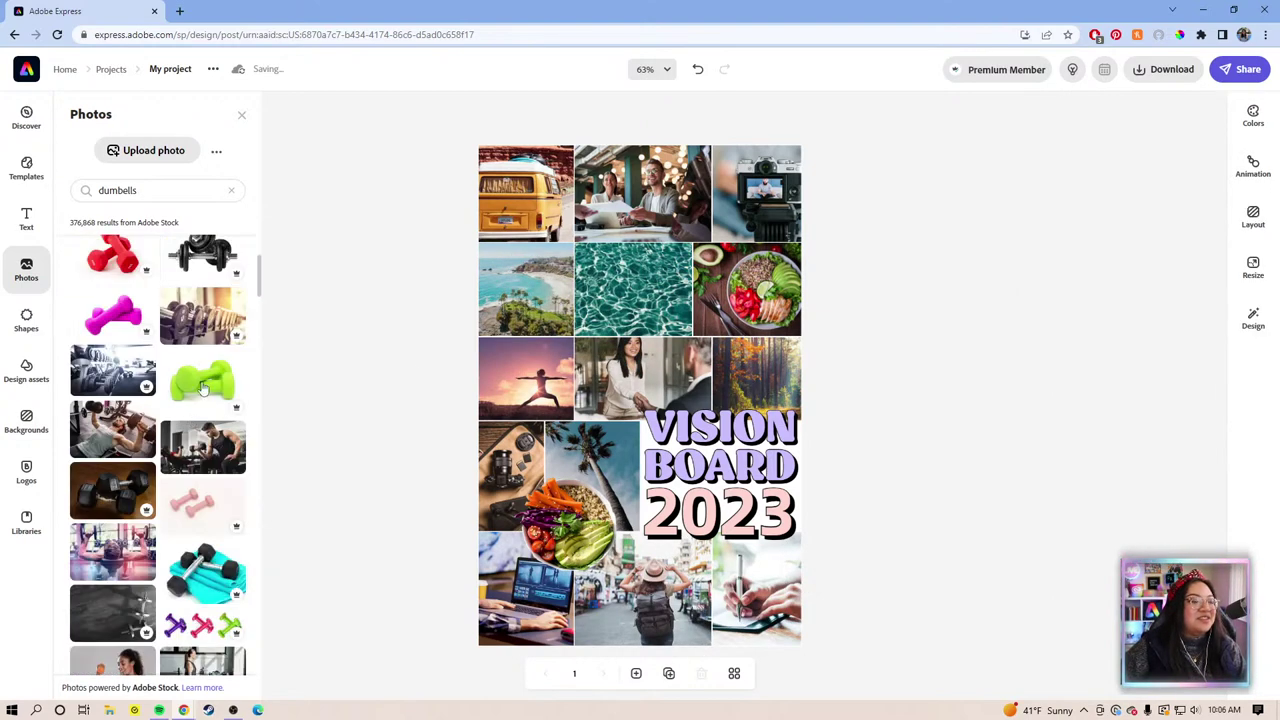
click(202, 388)
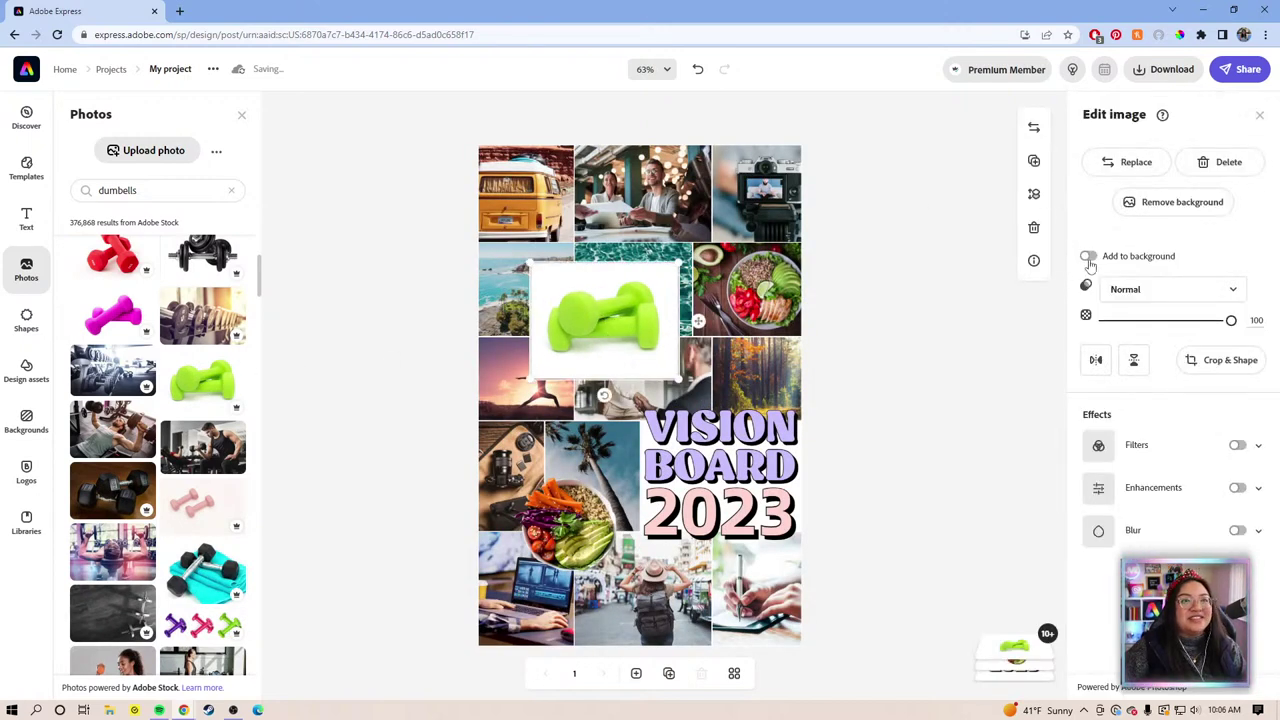
click(1182, 203)
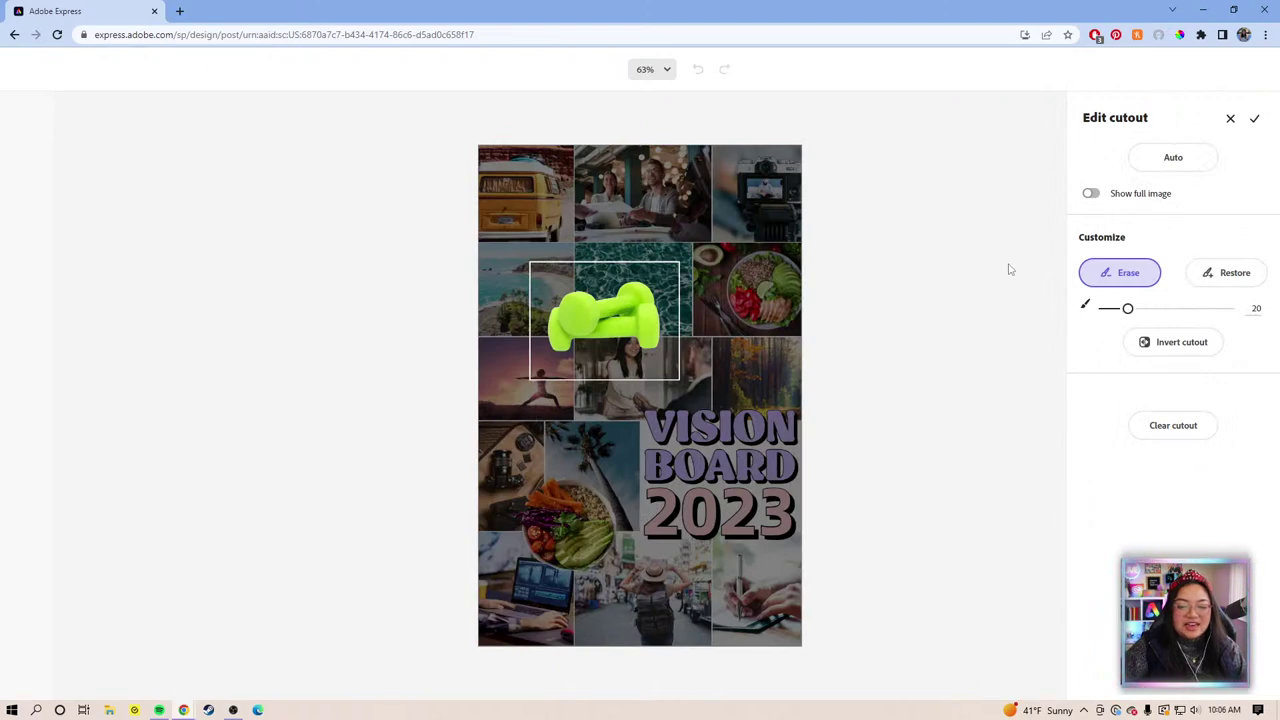
click(1254, 119)
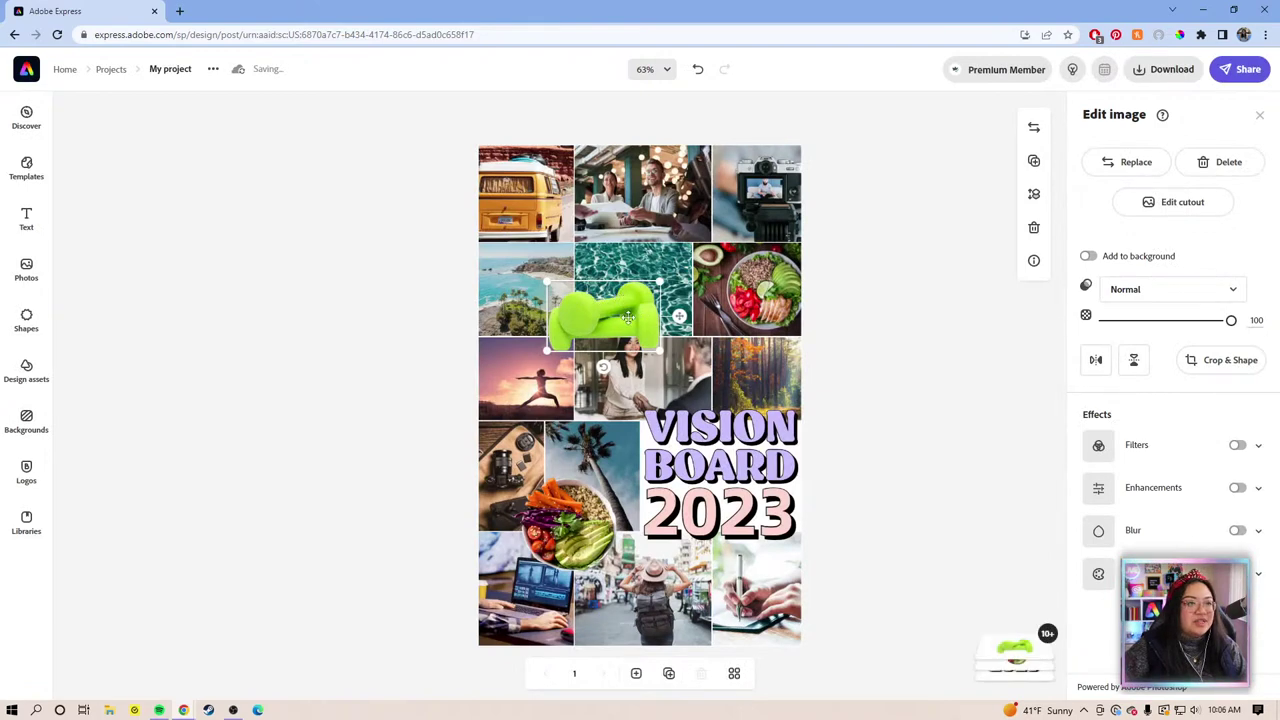
Tilt the green dumbbell cutout slightly and place it where the meeting, camera, water and salad photos meet.
drag(621, 305, 711, 241)
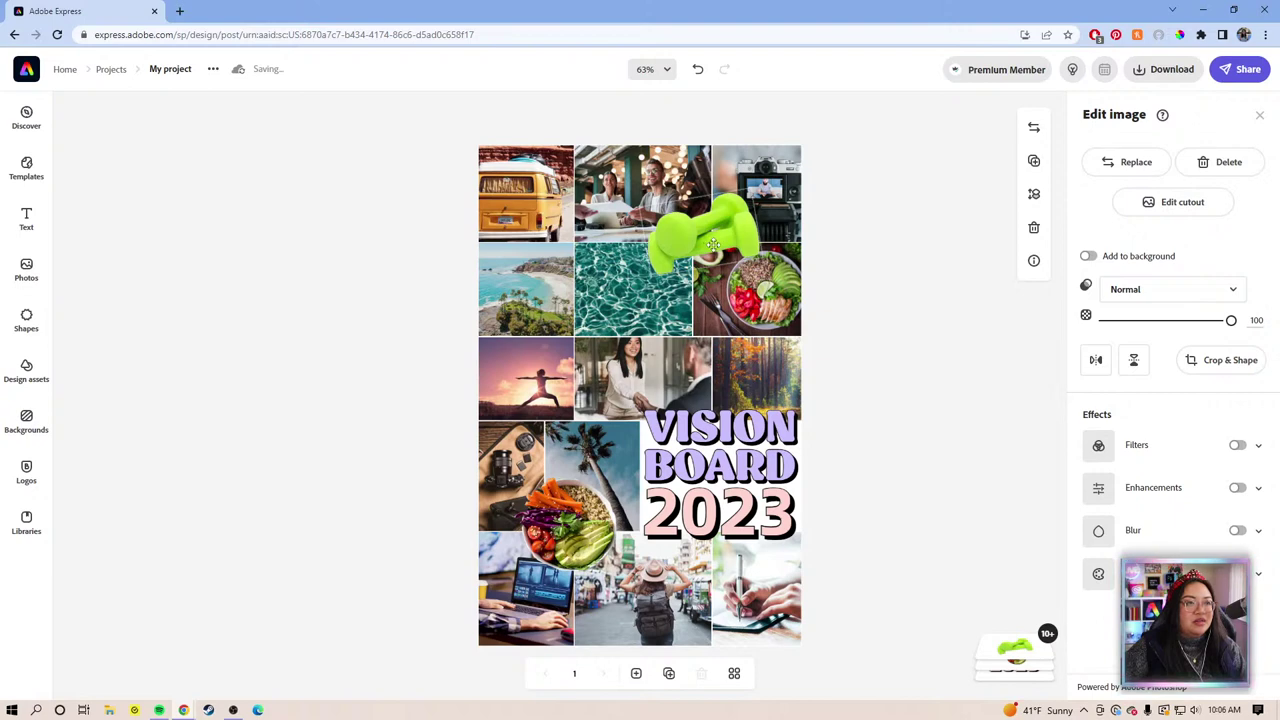
drag(711, 246, 707, 241)
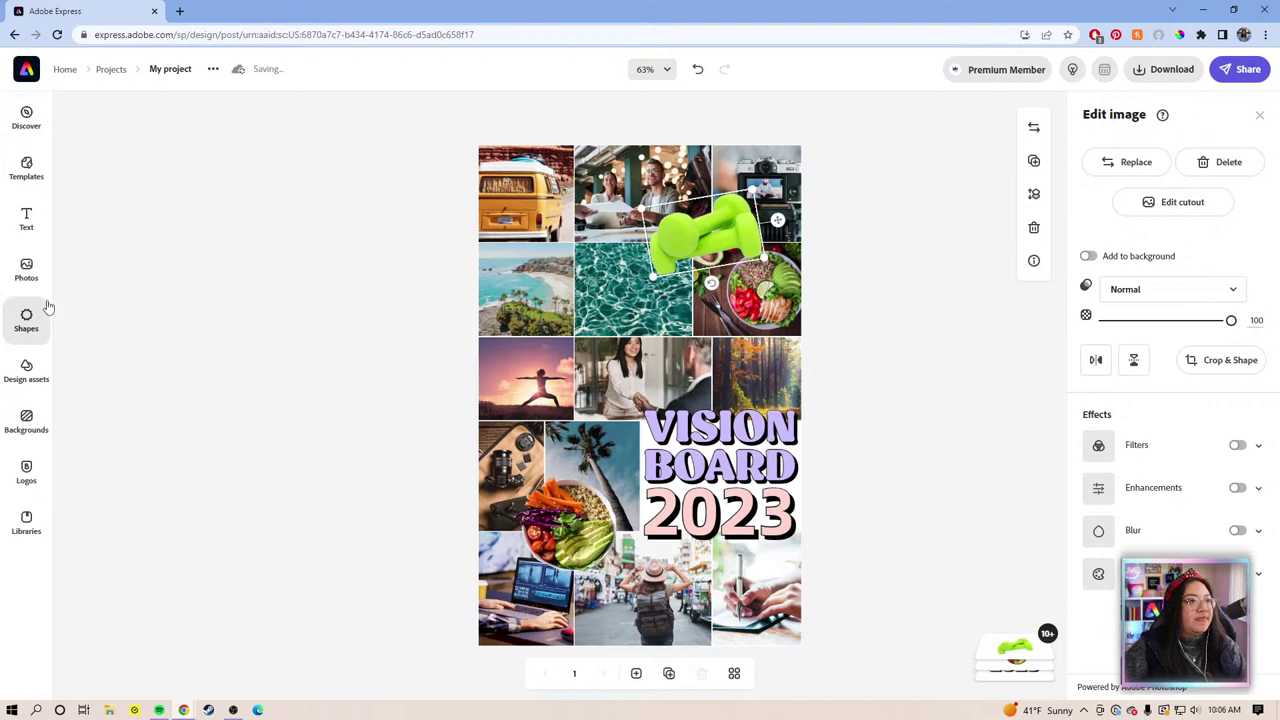
Search the stock photos for "travel" and look through the results for a subject to cut out.
click(27, 270)
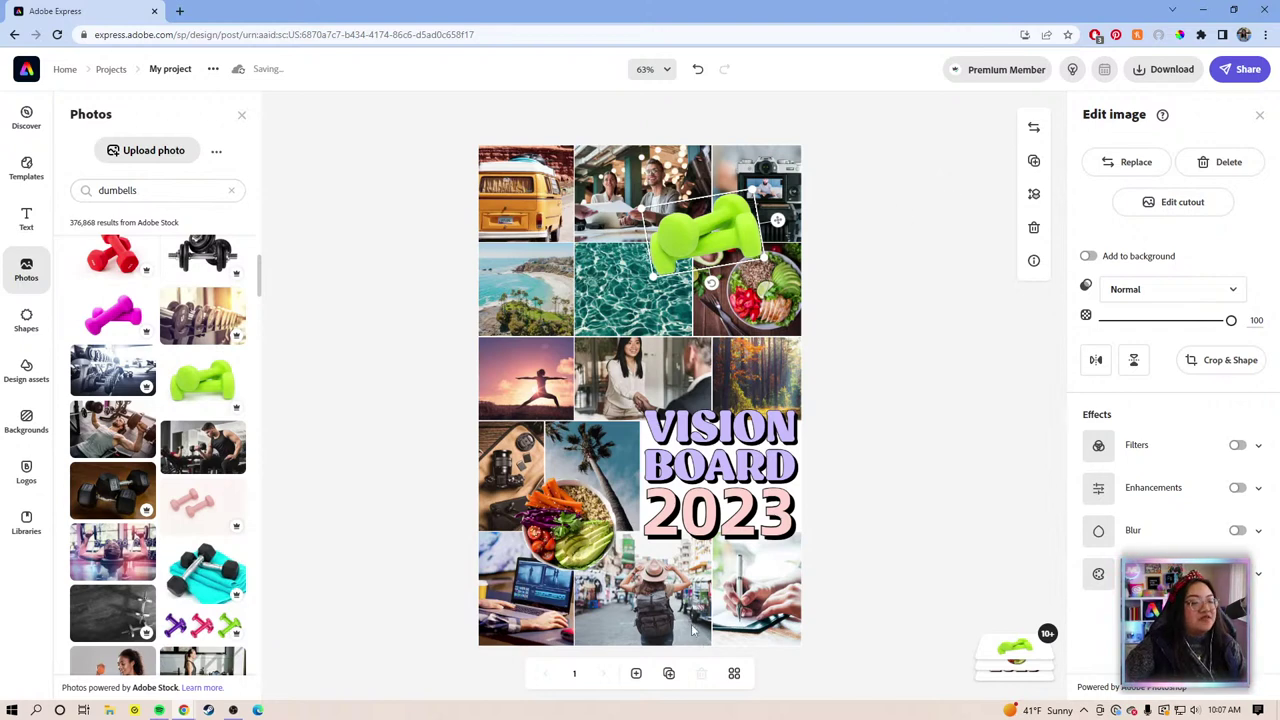
click(231, 190)
click(187, 190)
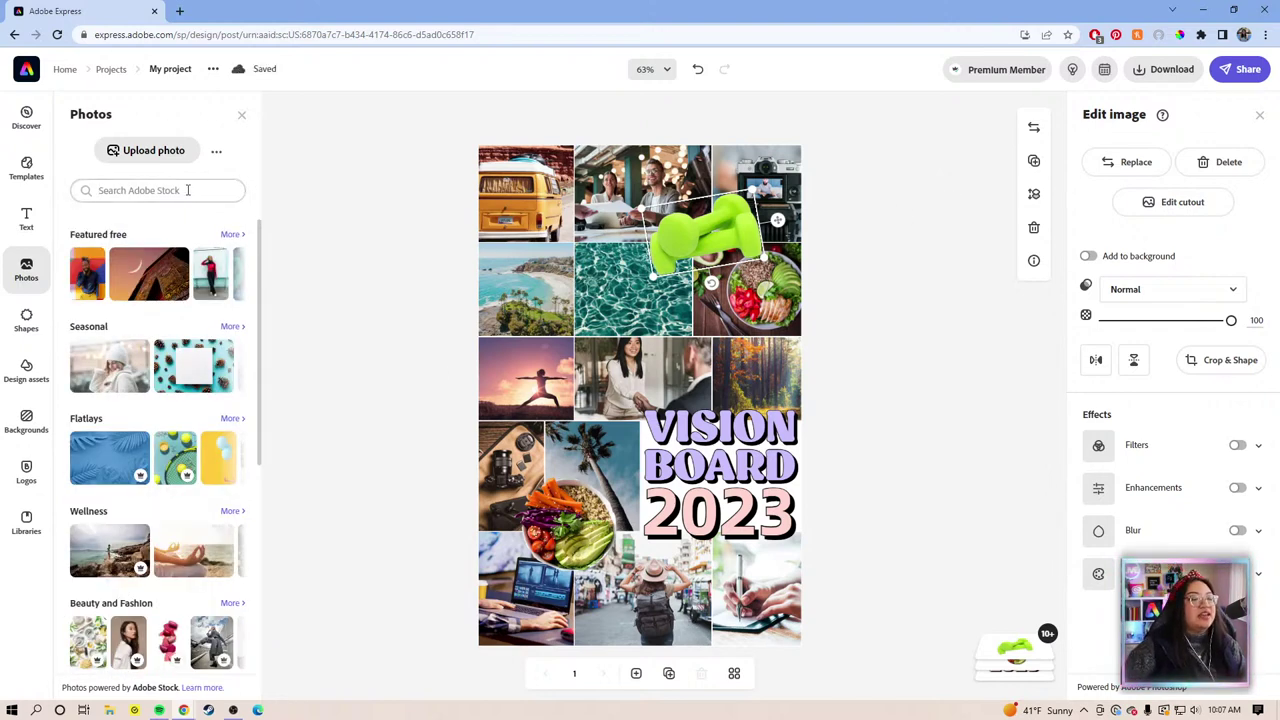
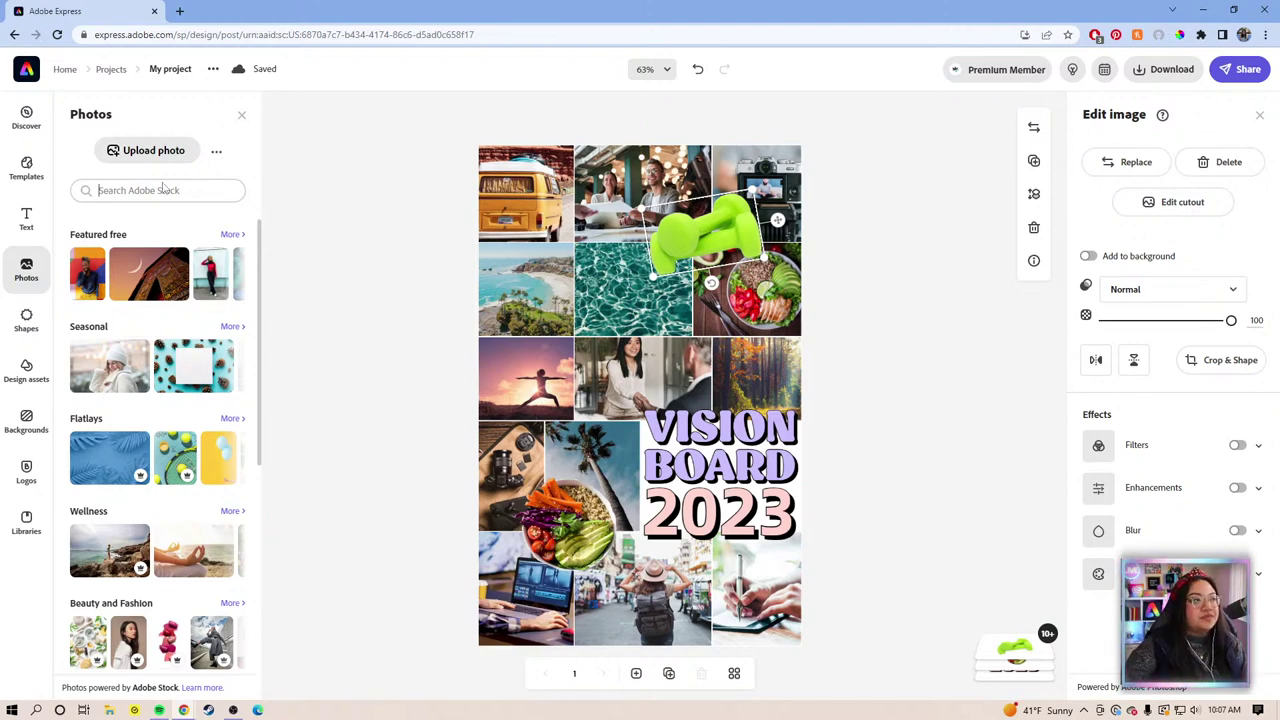
click(172, 189)
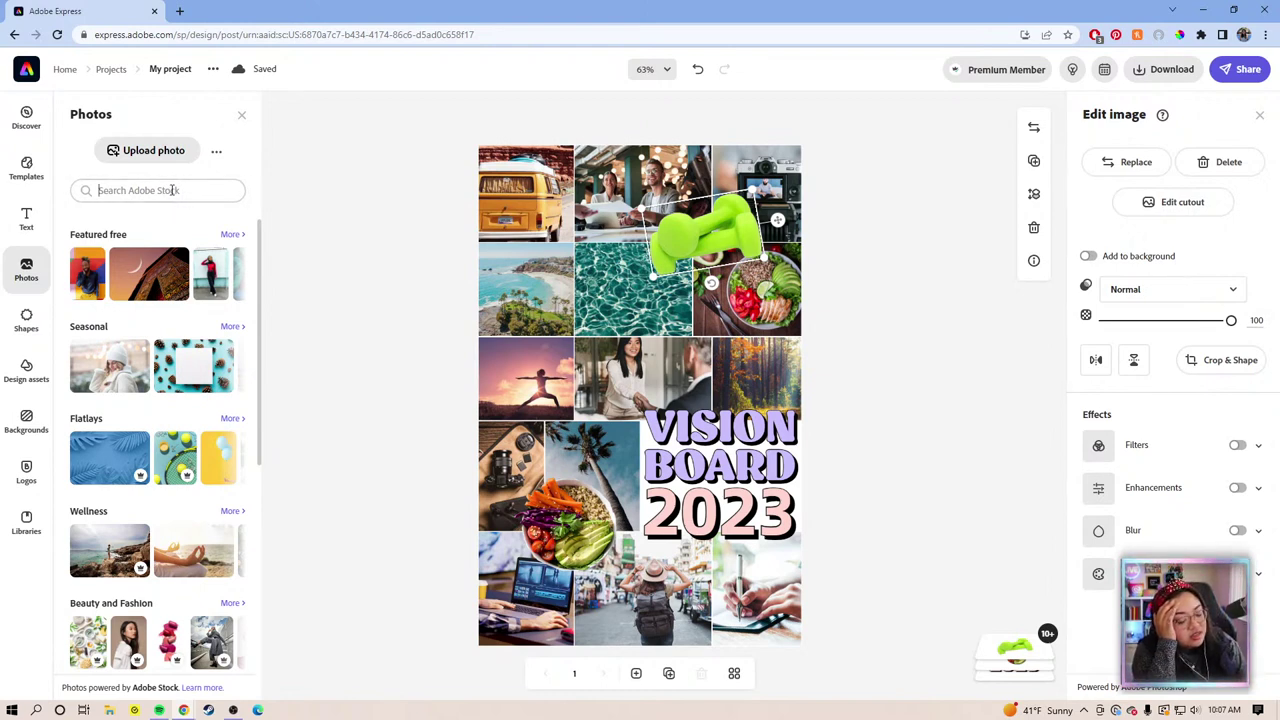
text(travel)
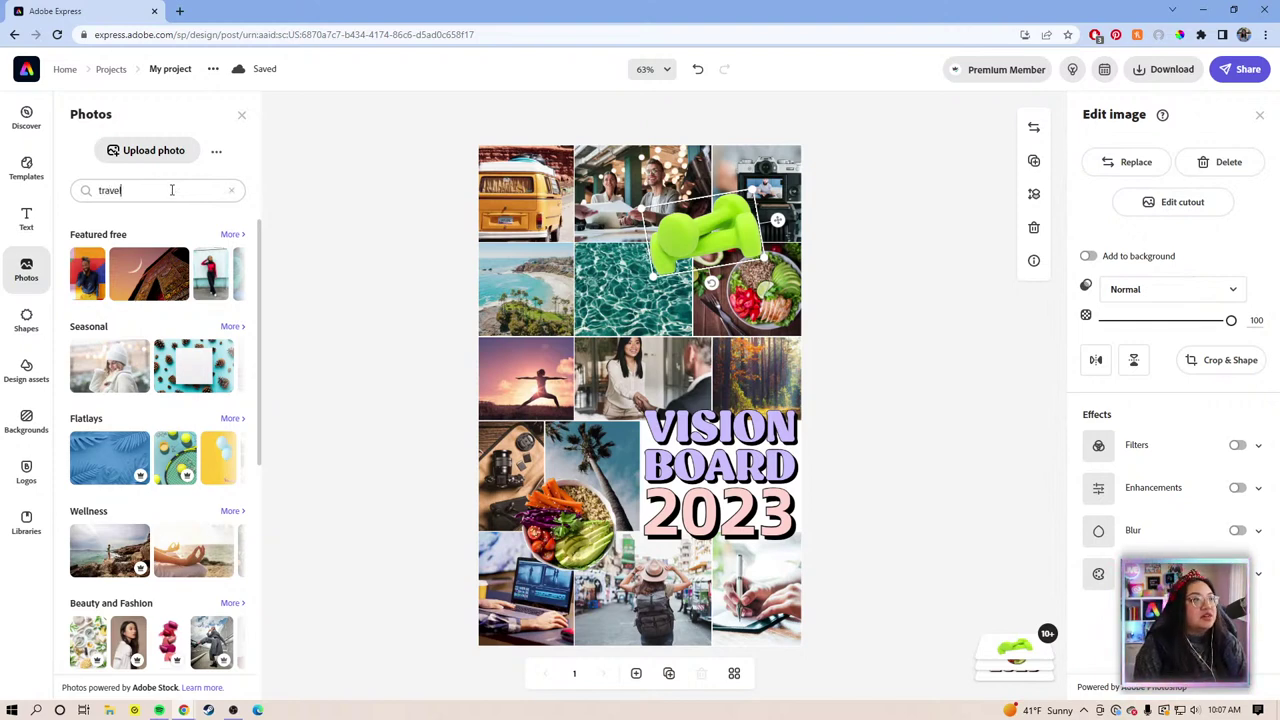
key(Return)
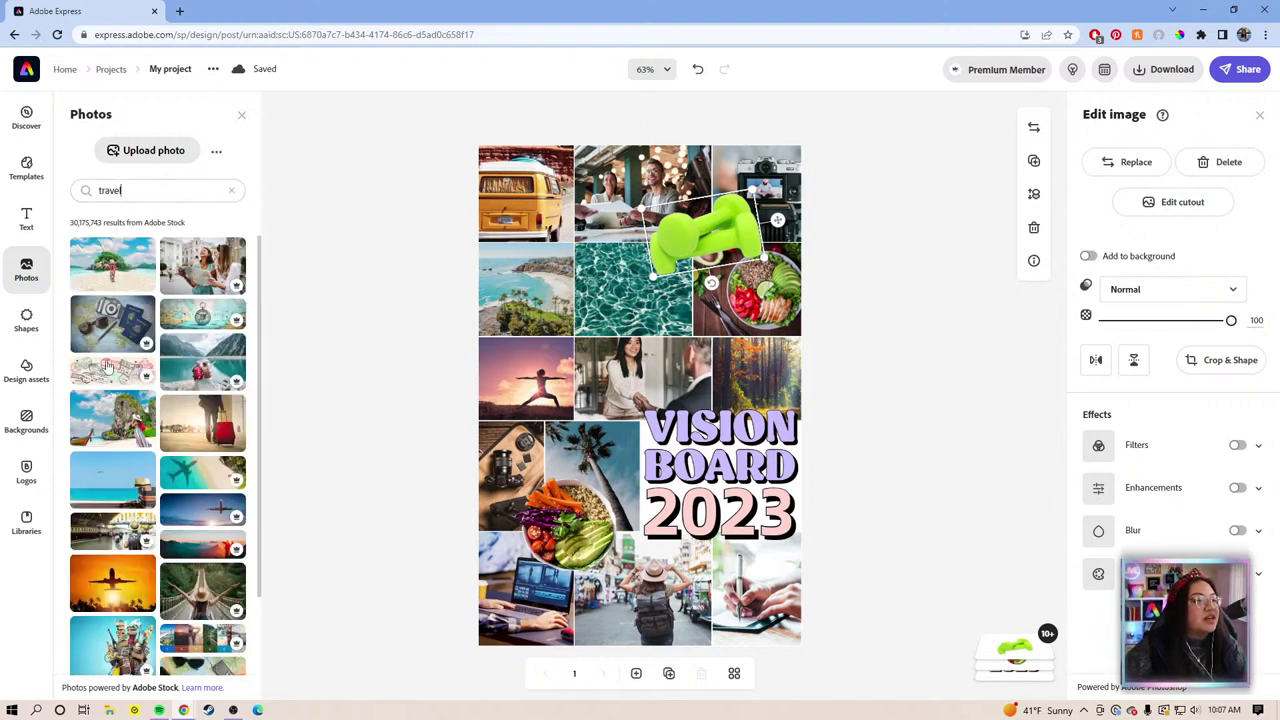
scroll(85, 370, down, 5)
scroll(85, 370, down, 5)
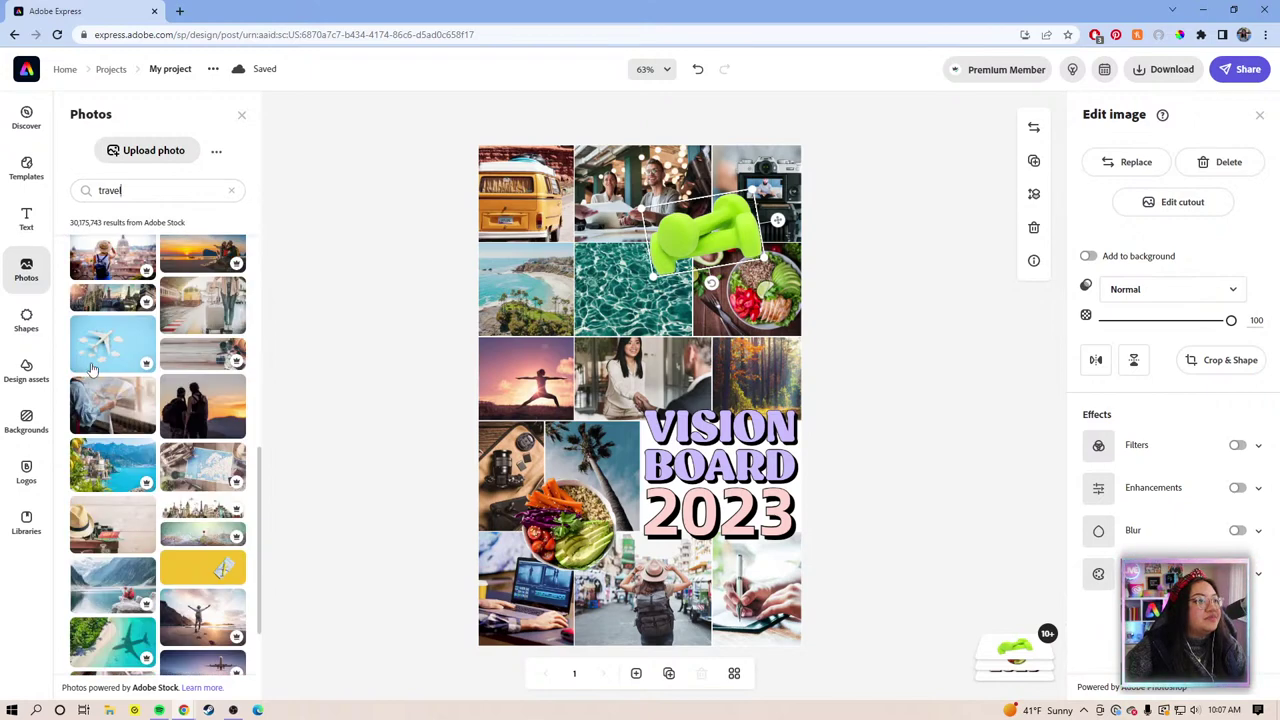
scroll(98, 371, down, 3)
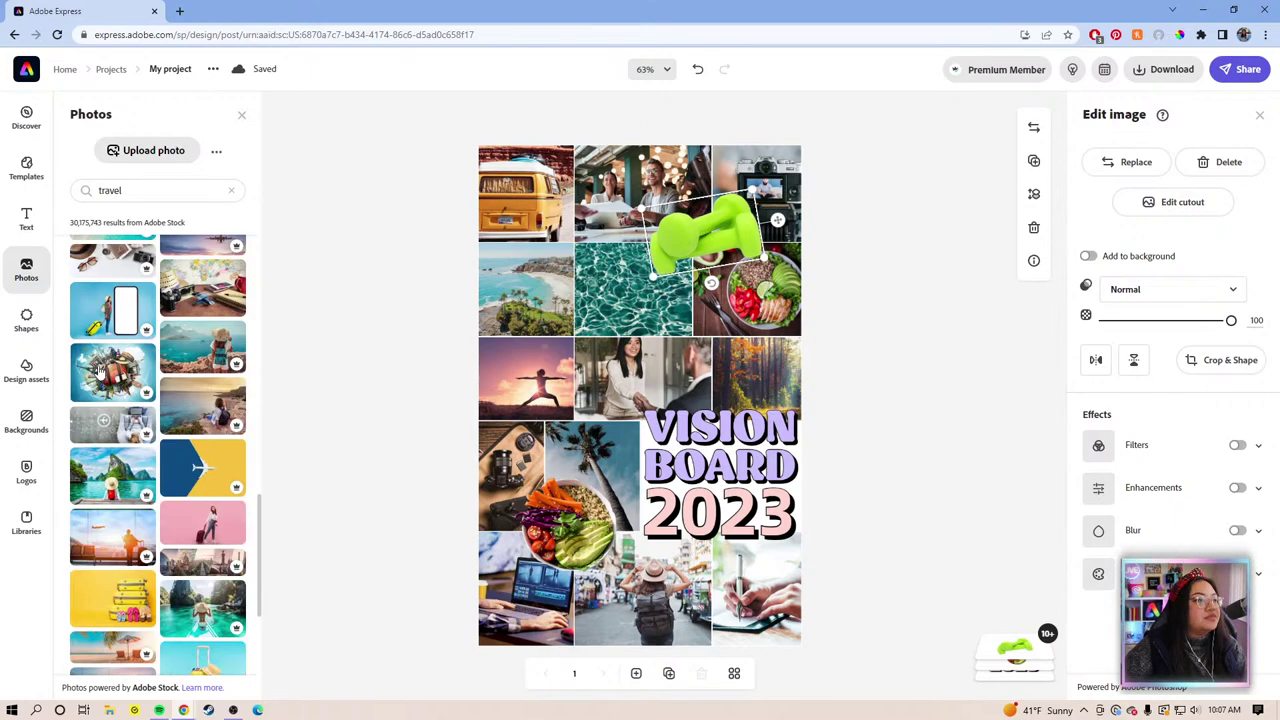
scroll(98, 370, down, 5)
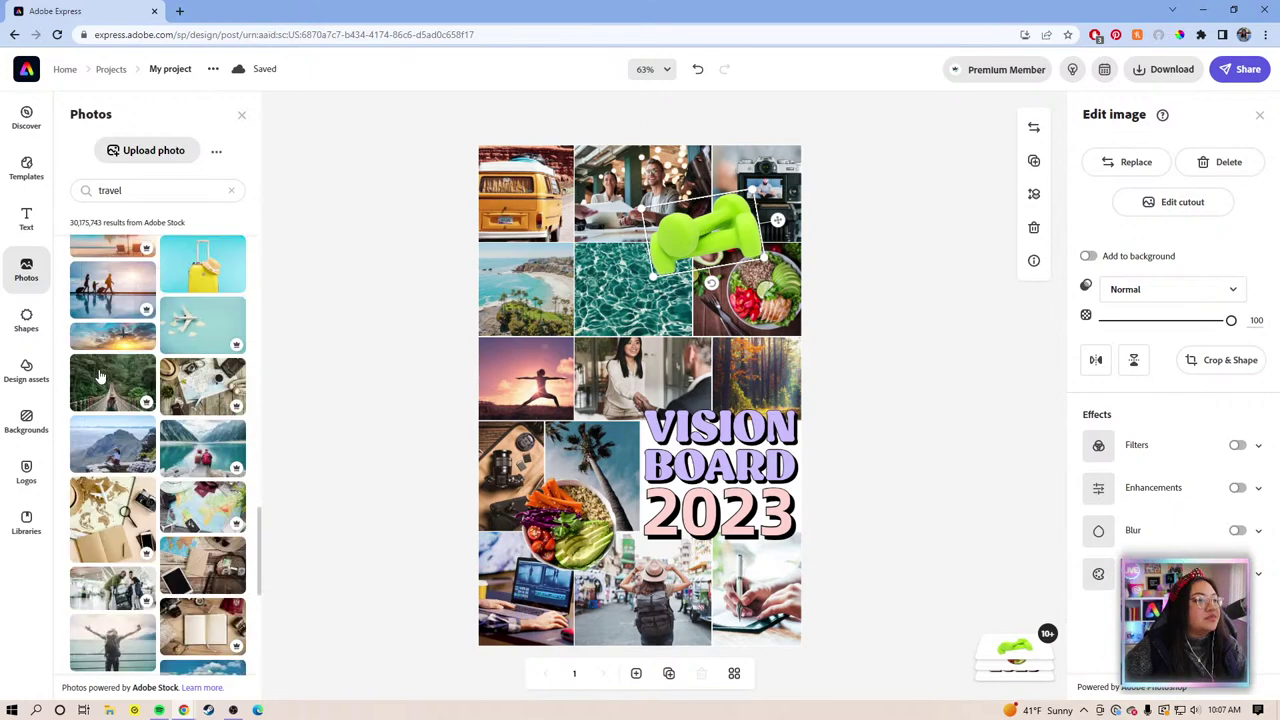
scroll(100, 375, down, 3)
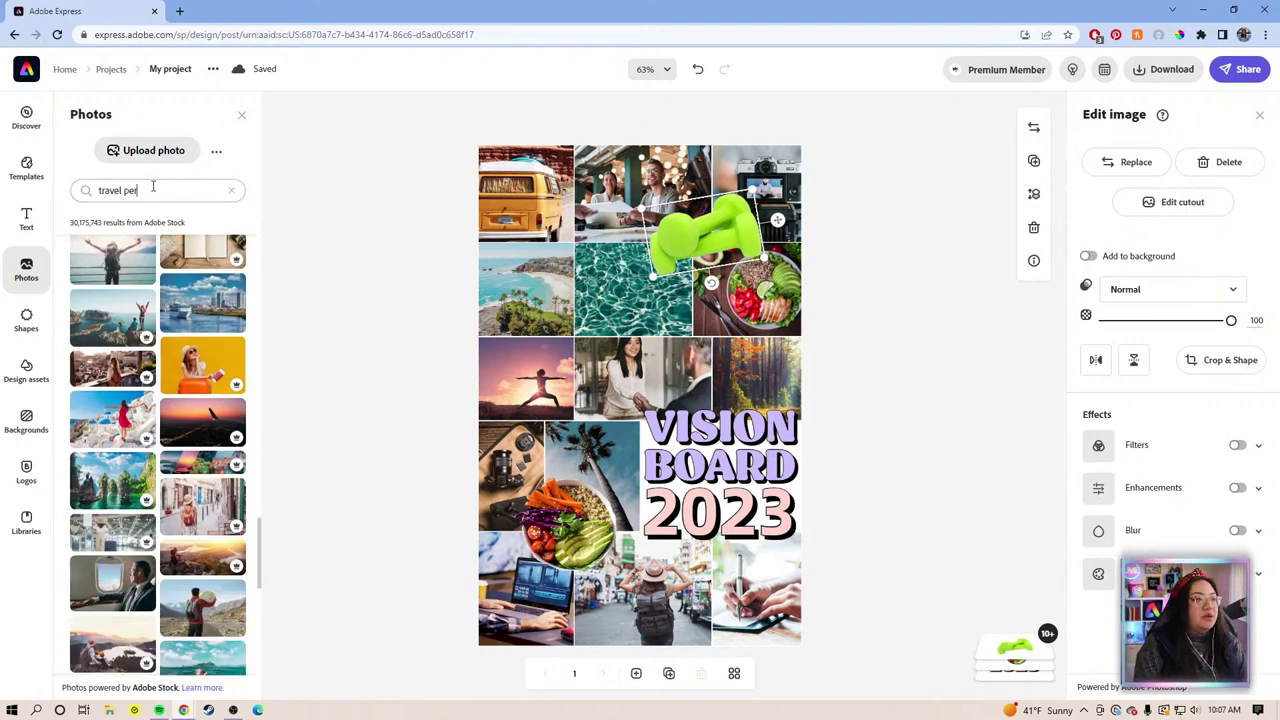
Refine the photo search to "travel person" and look through the results for a traveller suited to a cutout.
key(Return)
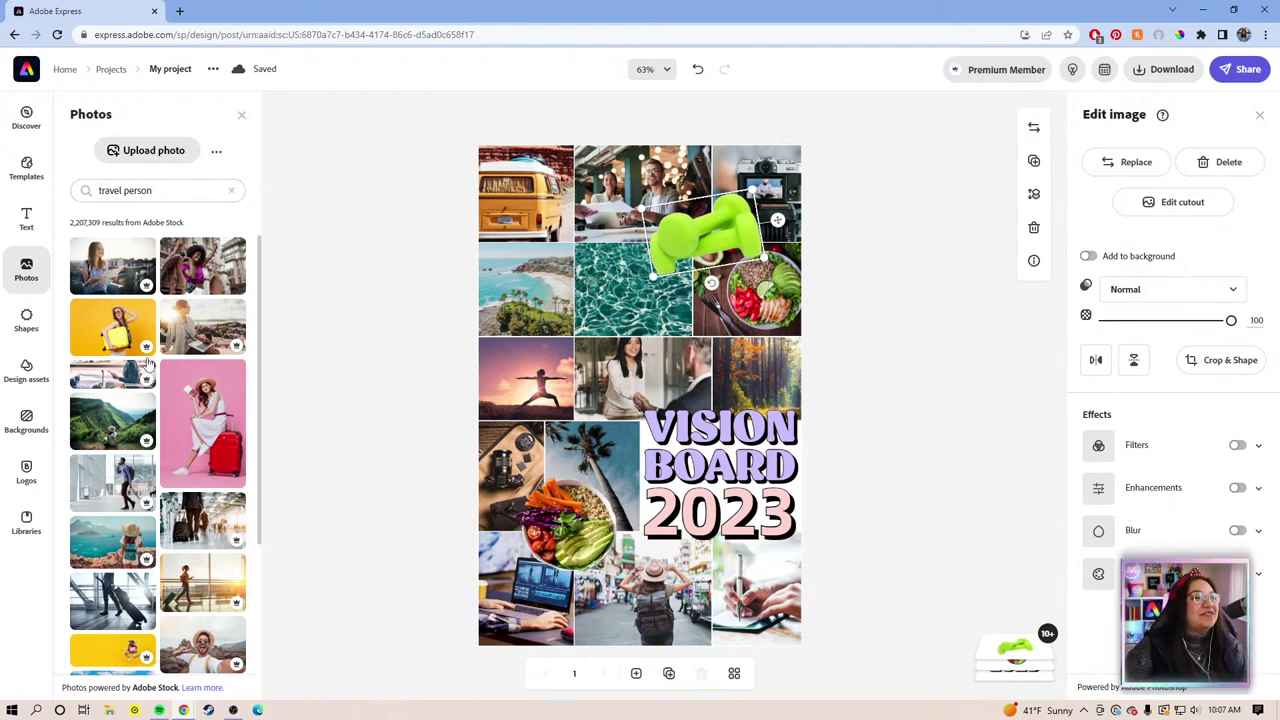
scroll(148, 365, down, 3)
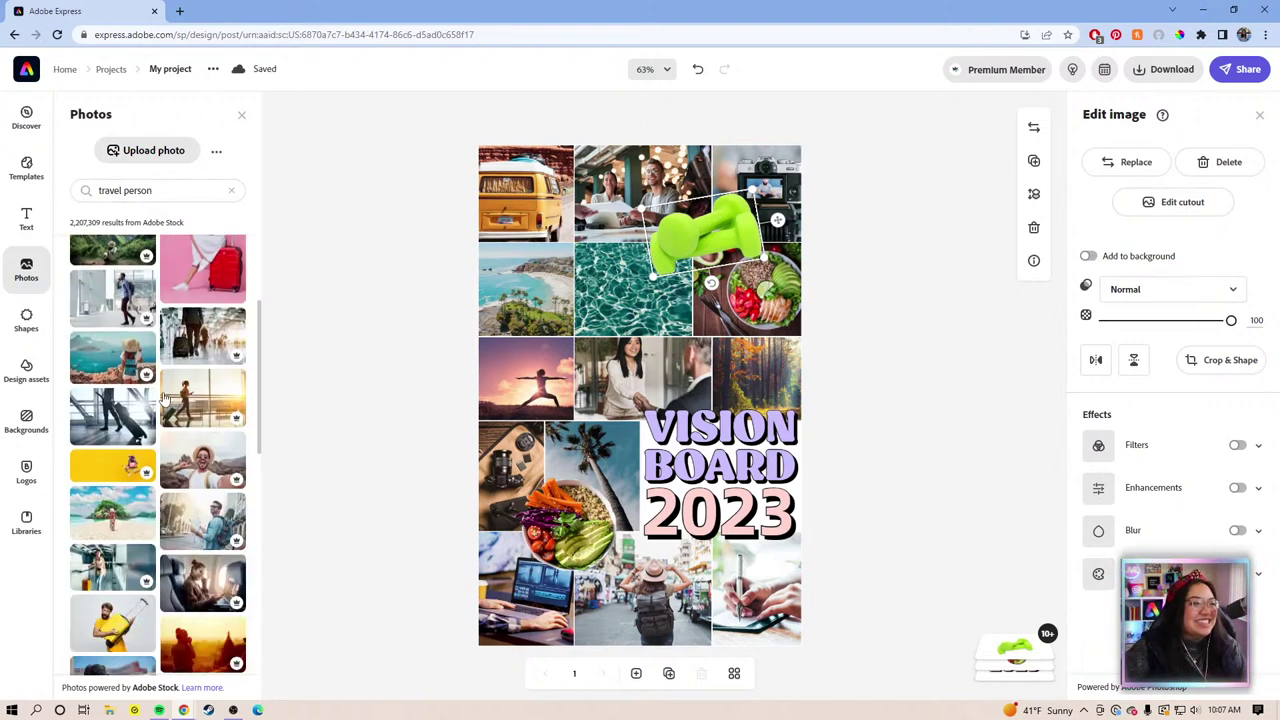
scroll(163, 397, down, 6)
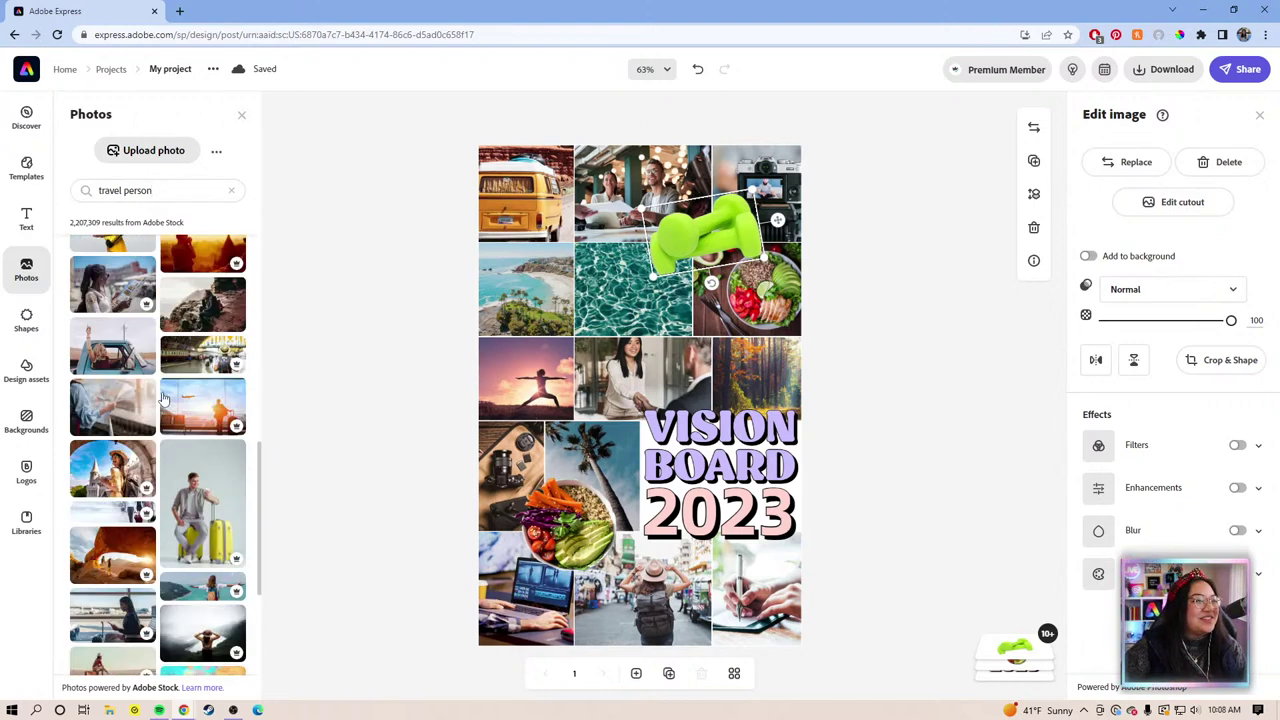
scroll(163, 397, down, 4)
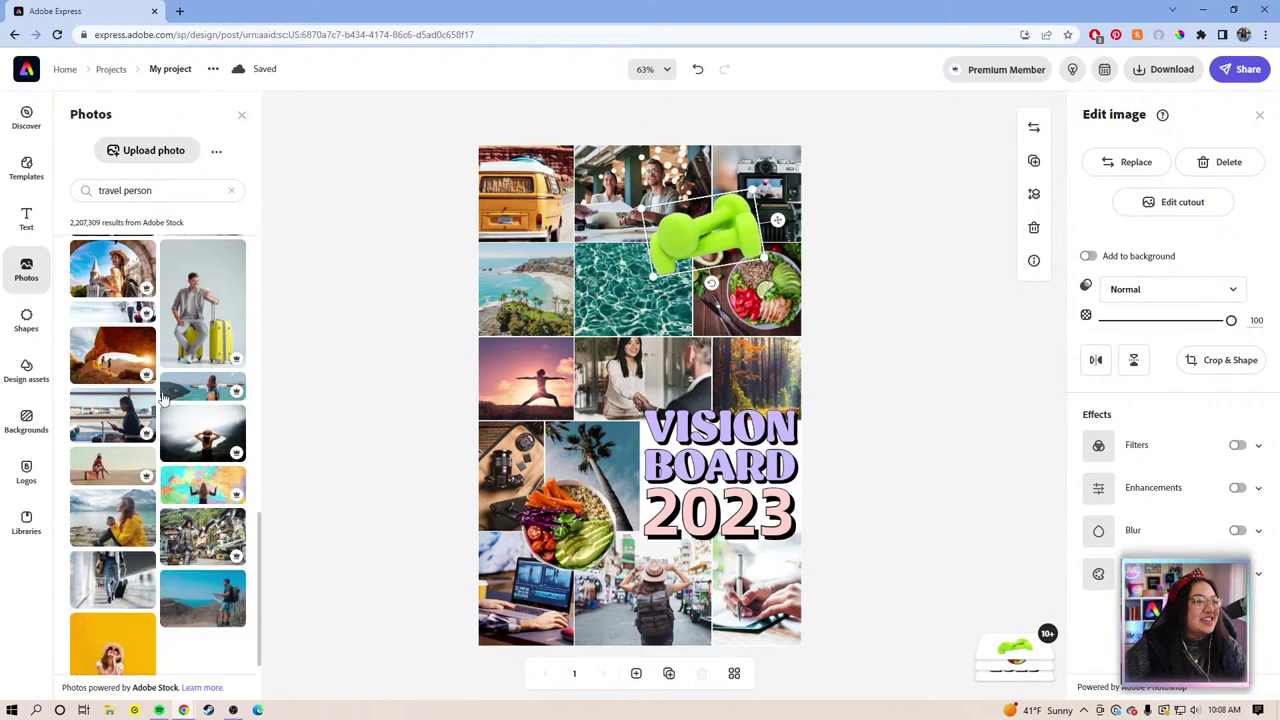
scroll(145, 560, down, 5)
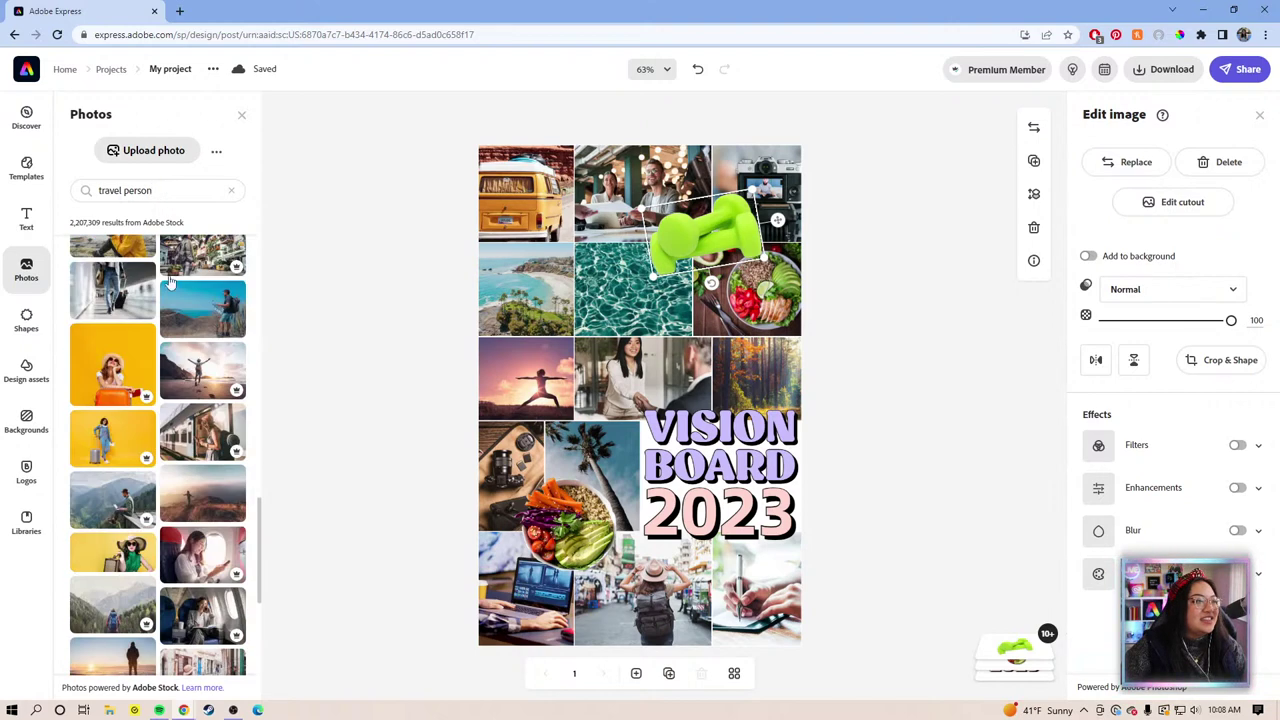
scroll(190, 372, down, 7)
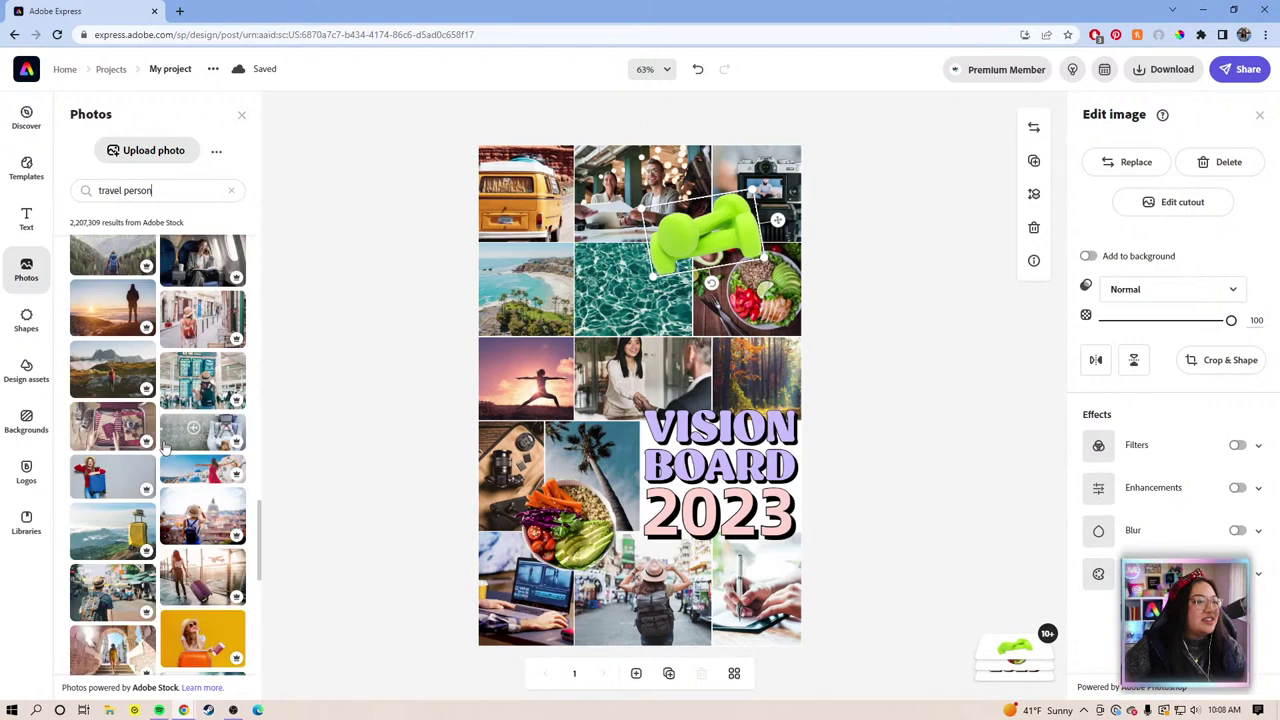
scroll(165, 447, down, 1)
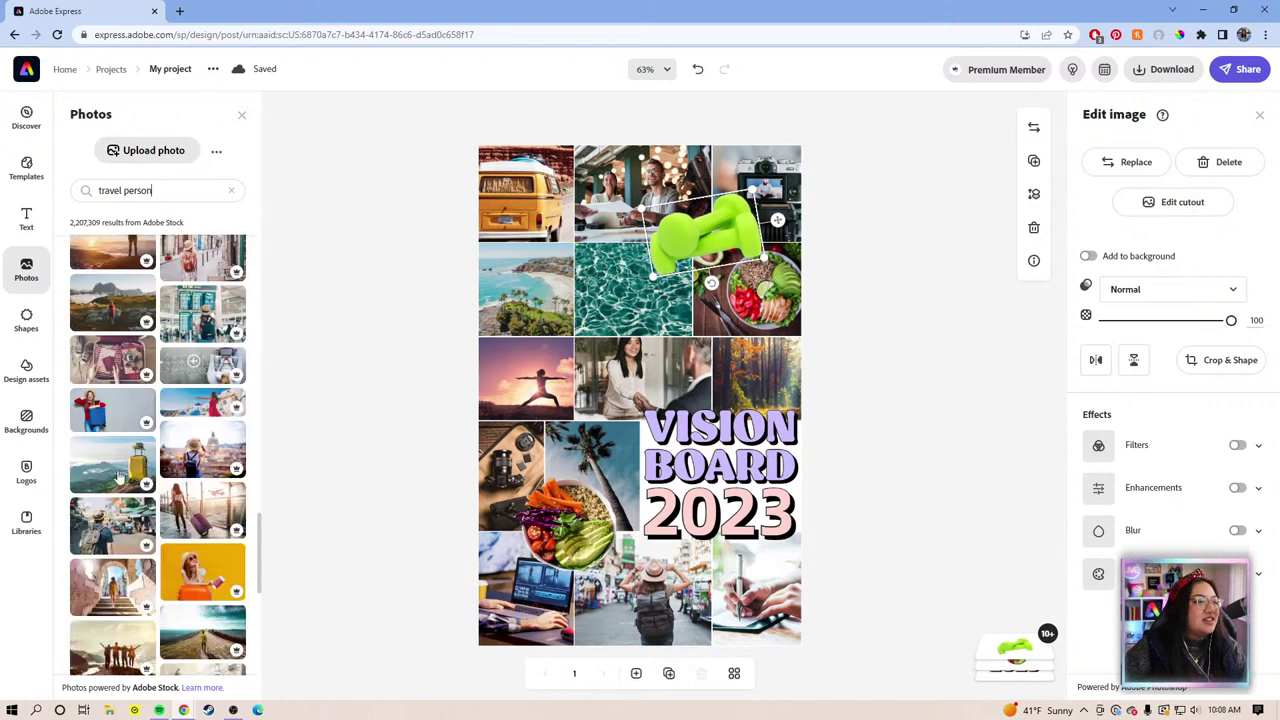
scroll(90, 505, down, 2)
scroll(95, 495, down, 7)
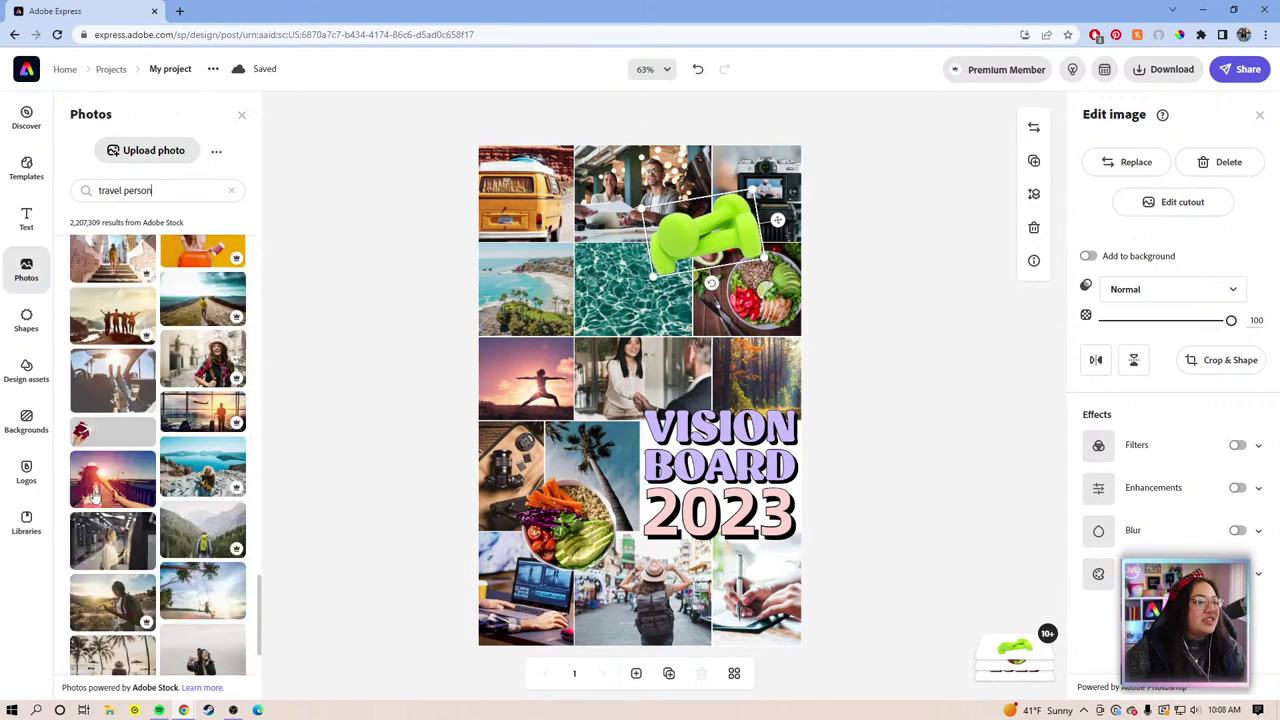
scroll(95, 495, down, 4)
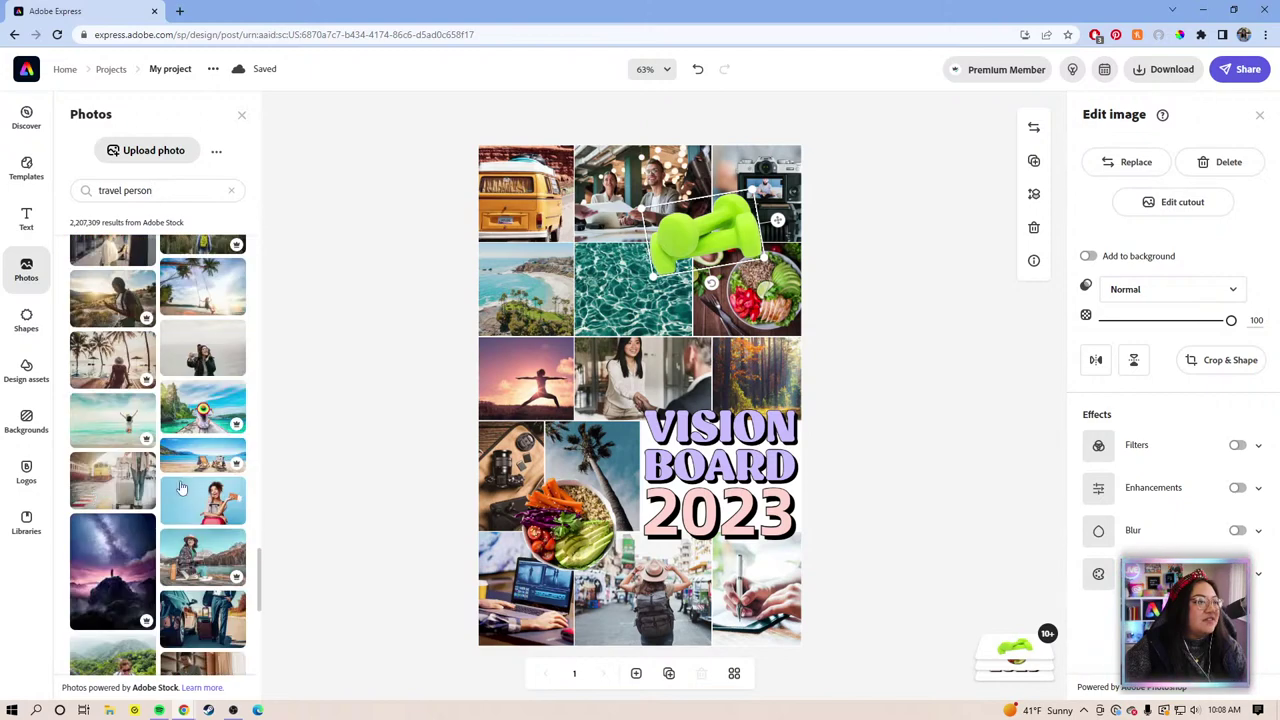
scroll(153, 512, down, 3)
scroll(153, 512, down, 3)
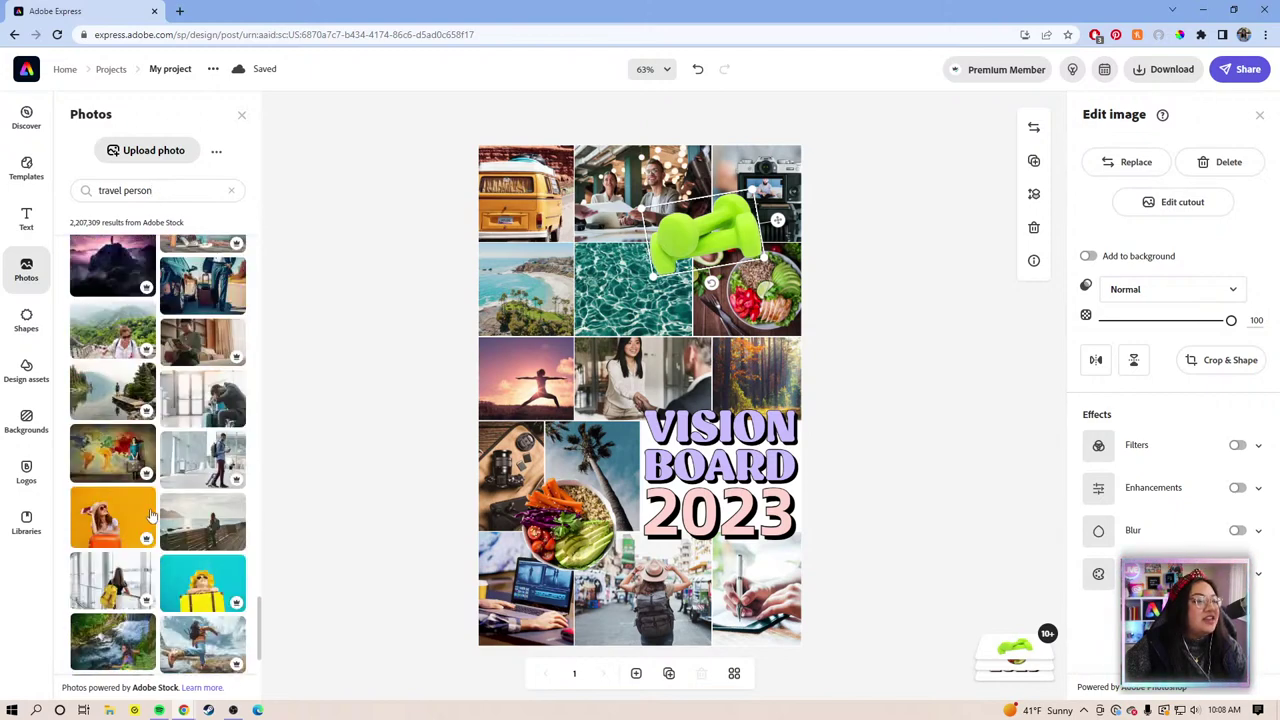
scroll(125, 512, down, 4)
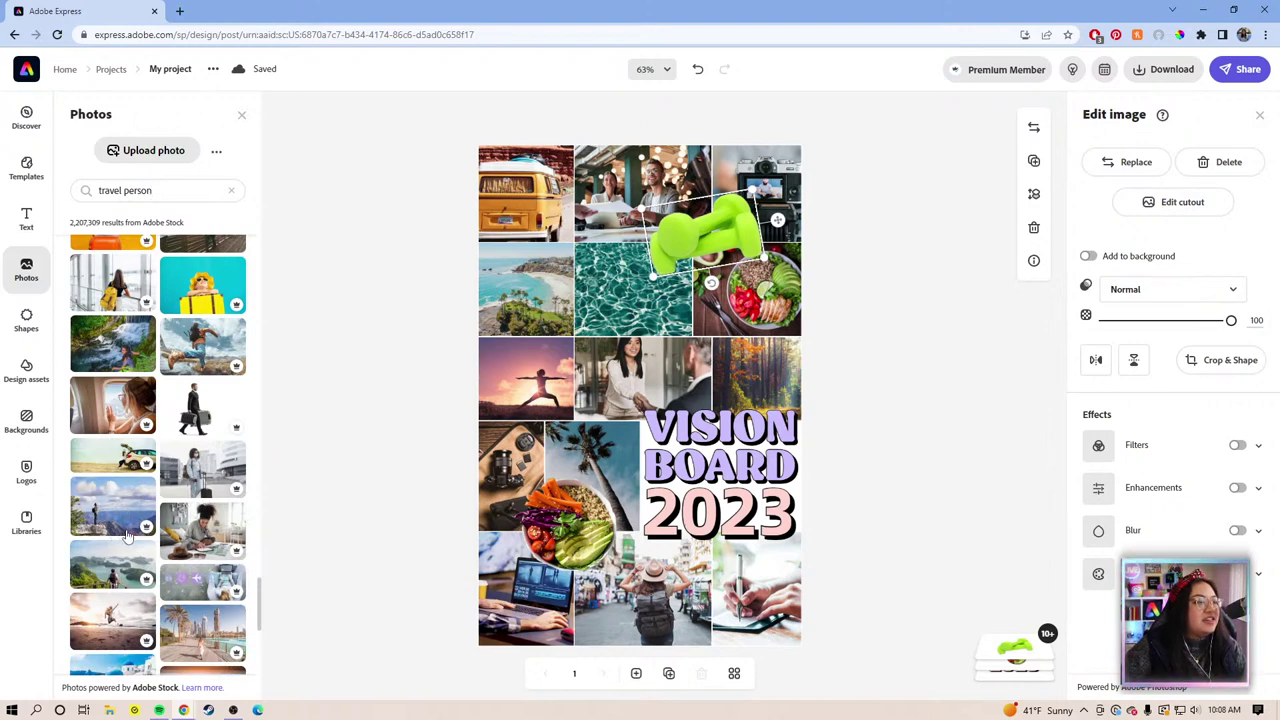
scroll(120, 540, down, 4)
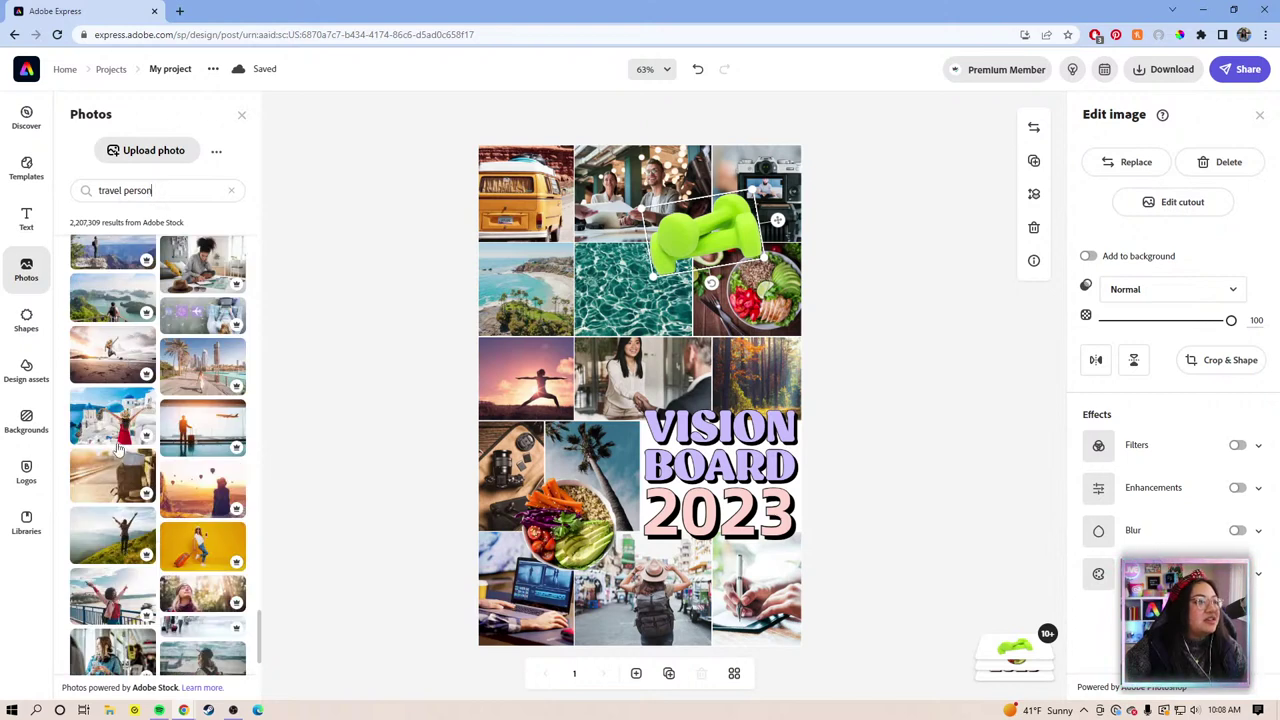
scroll(118, 450, up, 2)
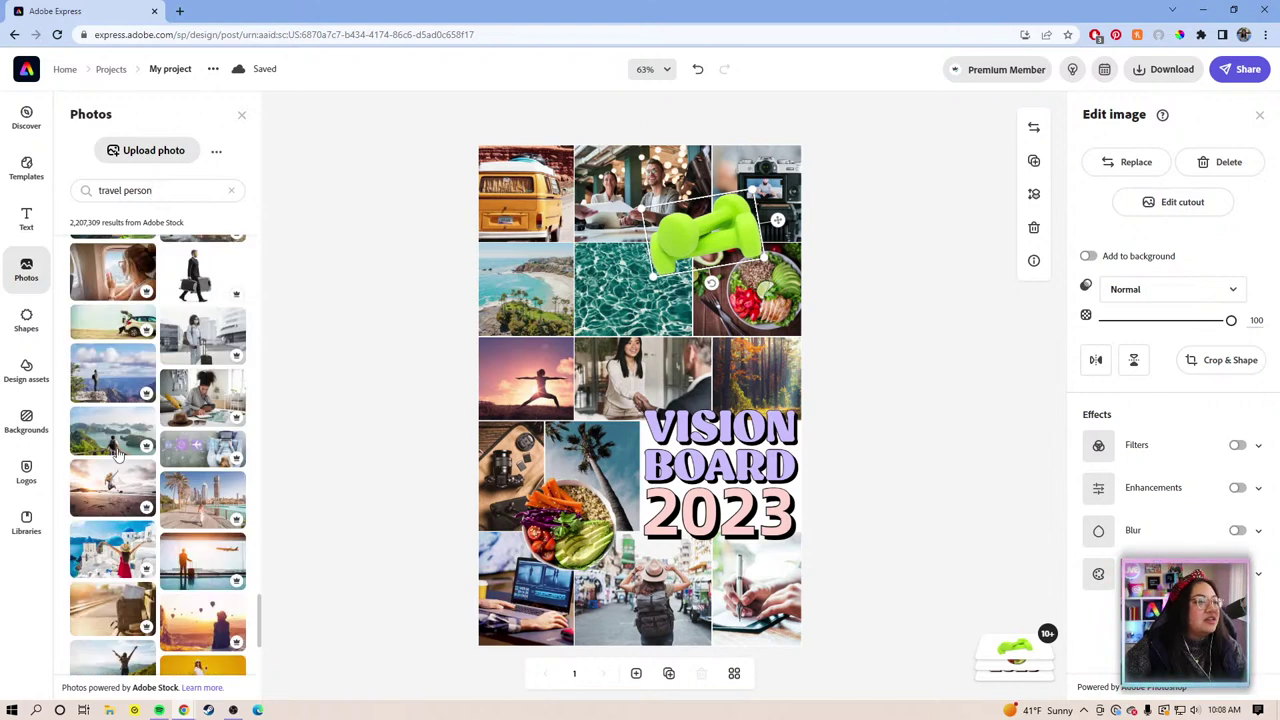
Add the photo of the hiker standing above the canyon, remove its background and apply the cutout at 100% zoom.
click(100, 380)
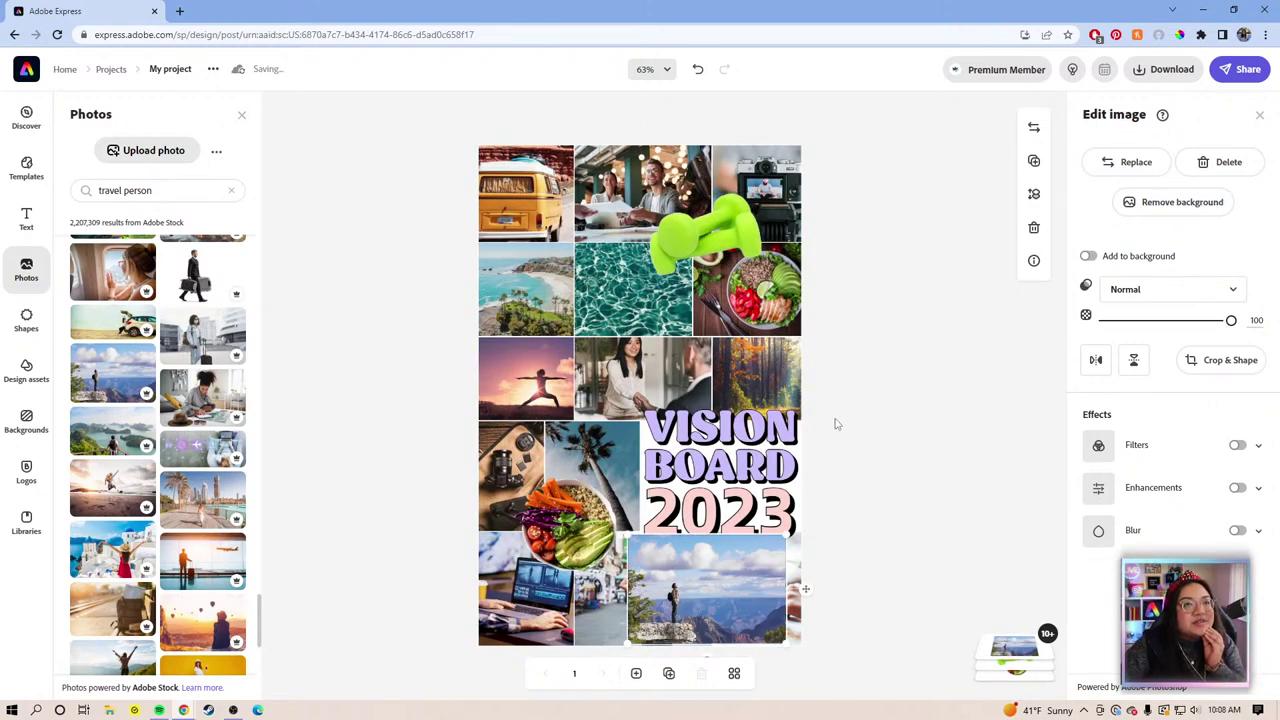
drag(691, 557, 586, 300)
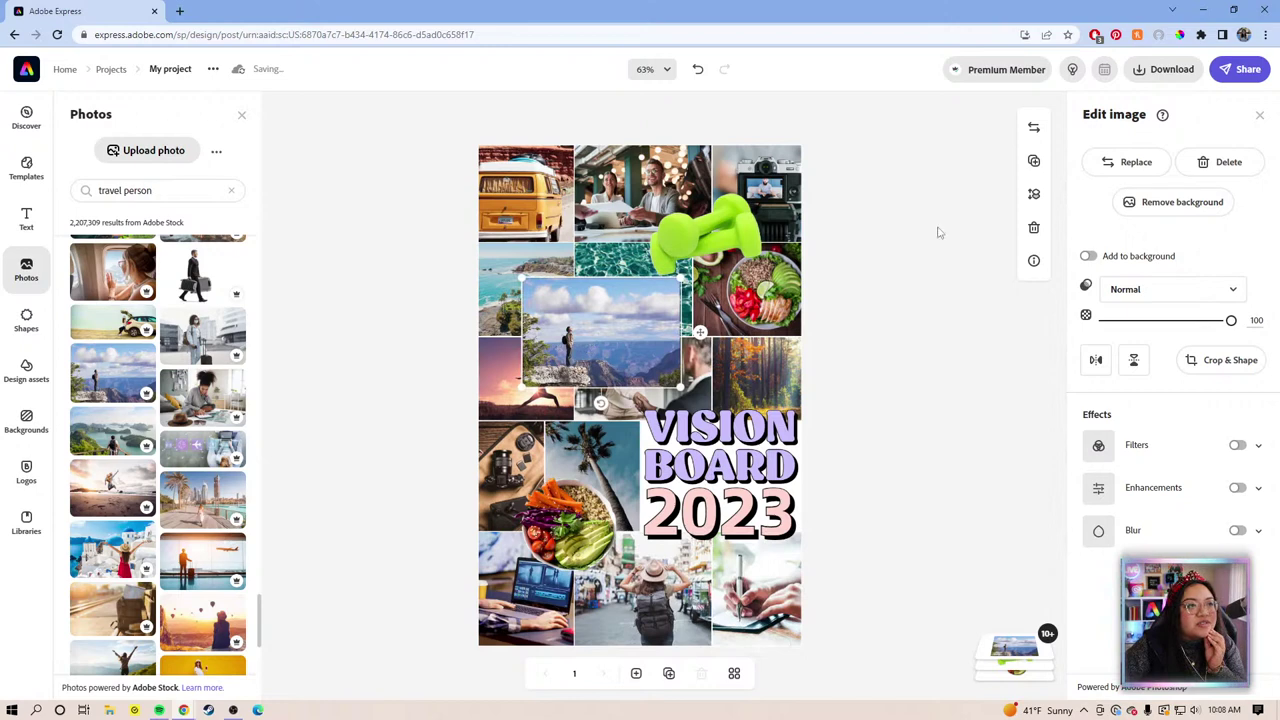
click(1170, 204)
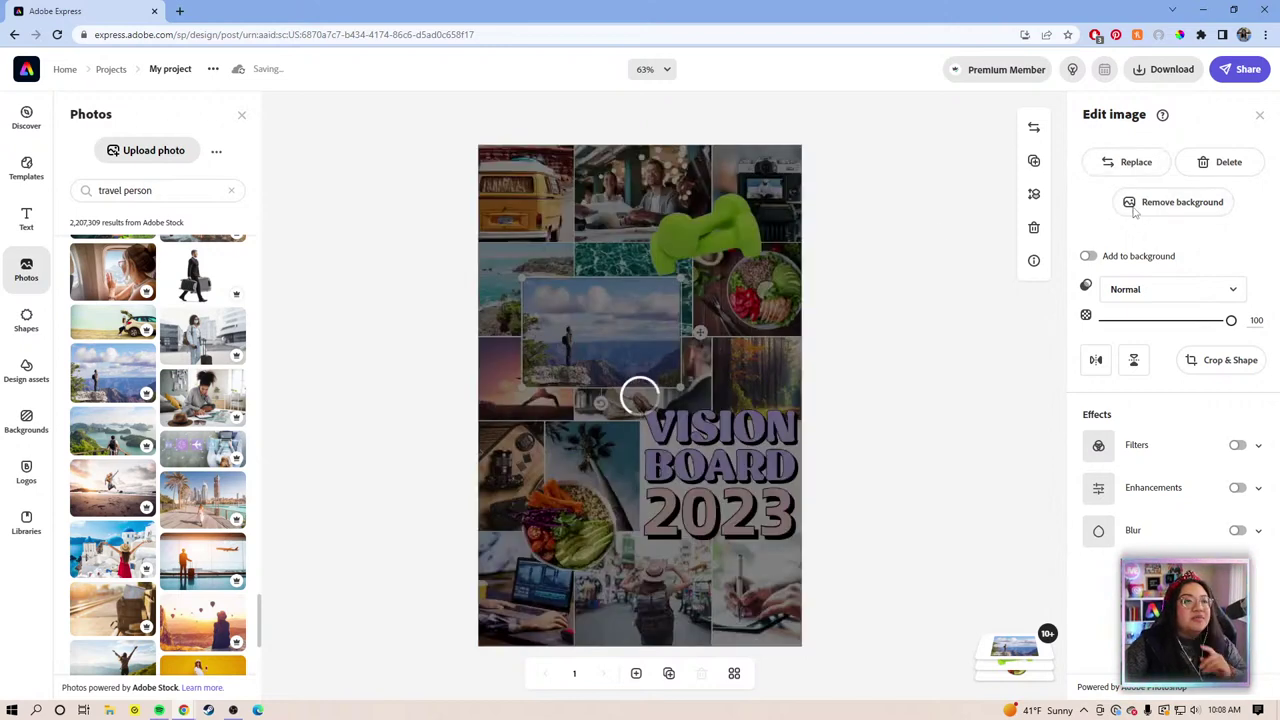
click(666, 69)
click(614, 200)
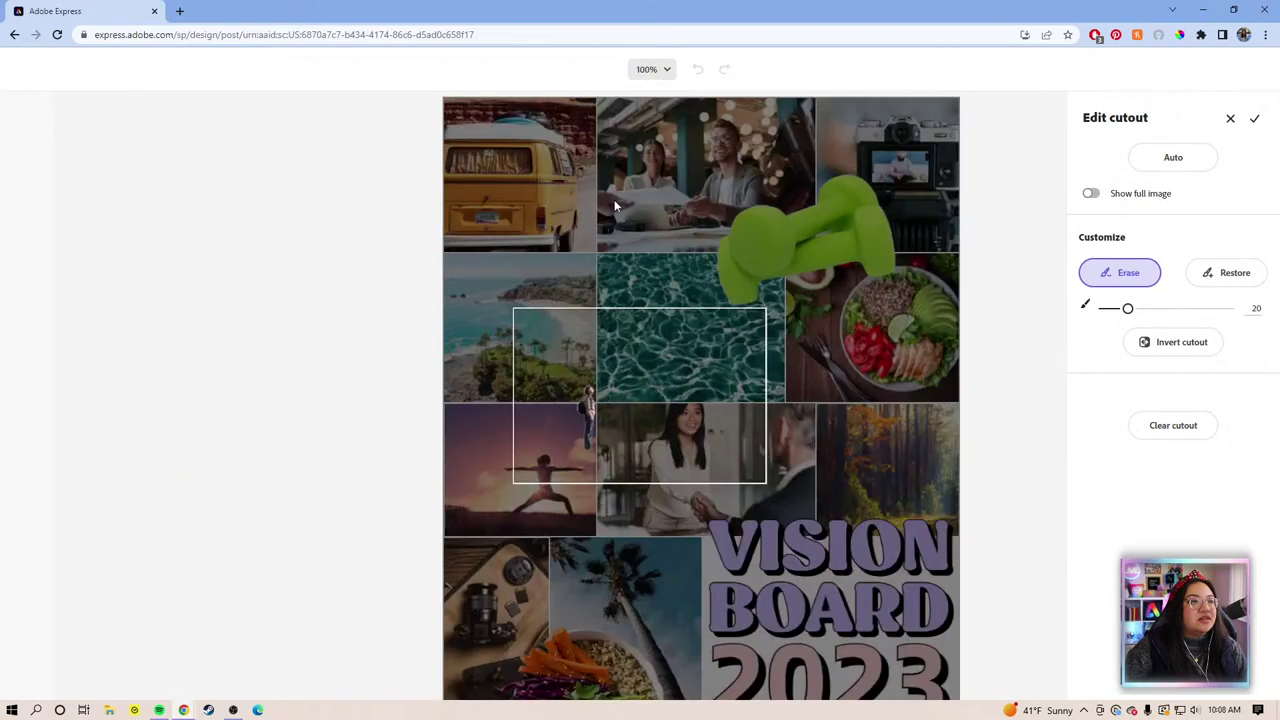
click(1254, 119)
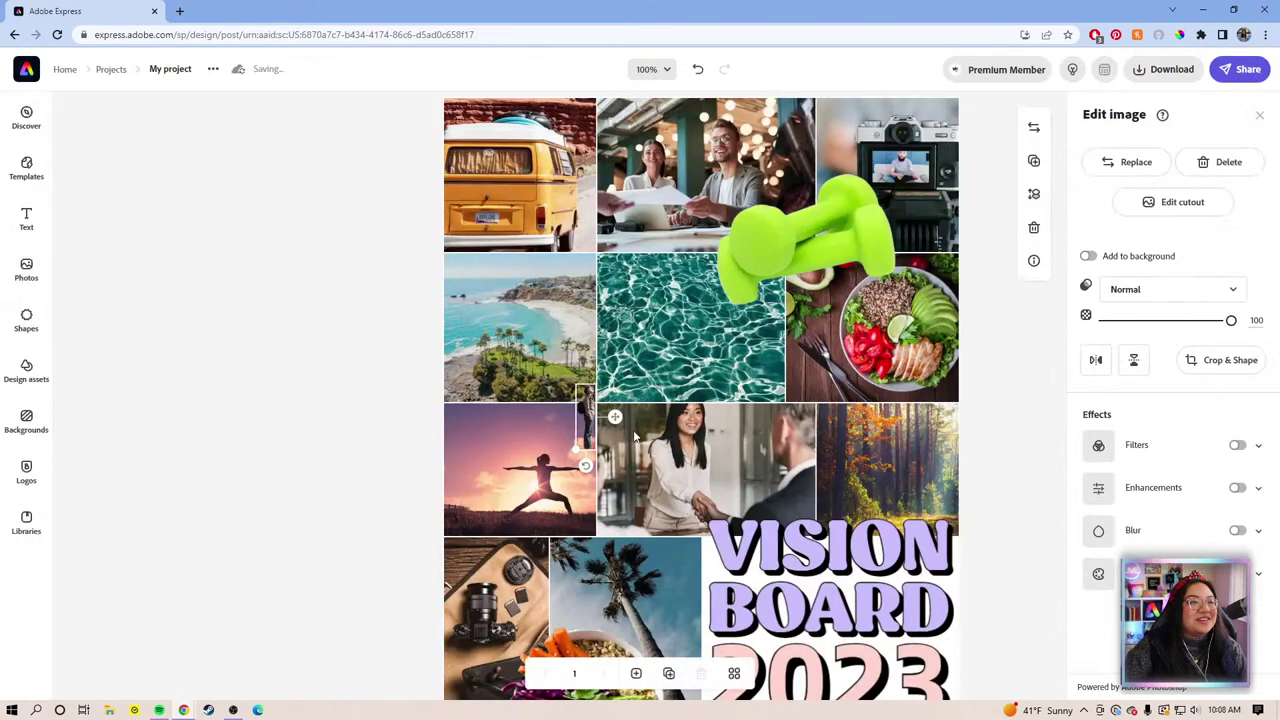
Enlarge the hiker cutout and place it at the collage's left edge, overlapping the beach and yoga photos.
drag(562, 455, 525, 655)
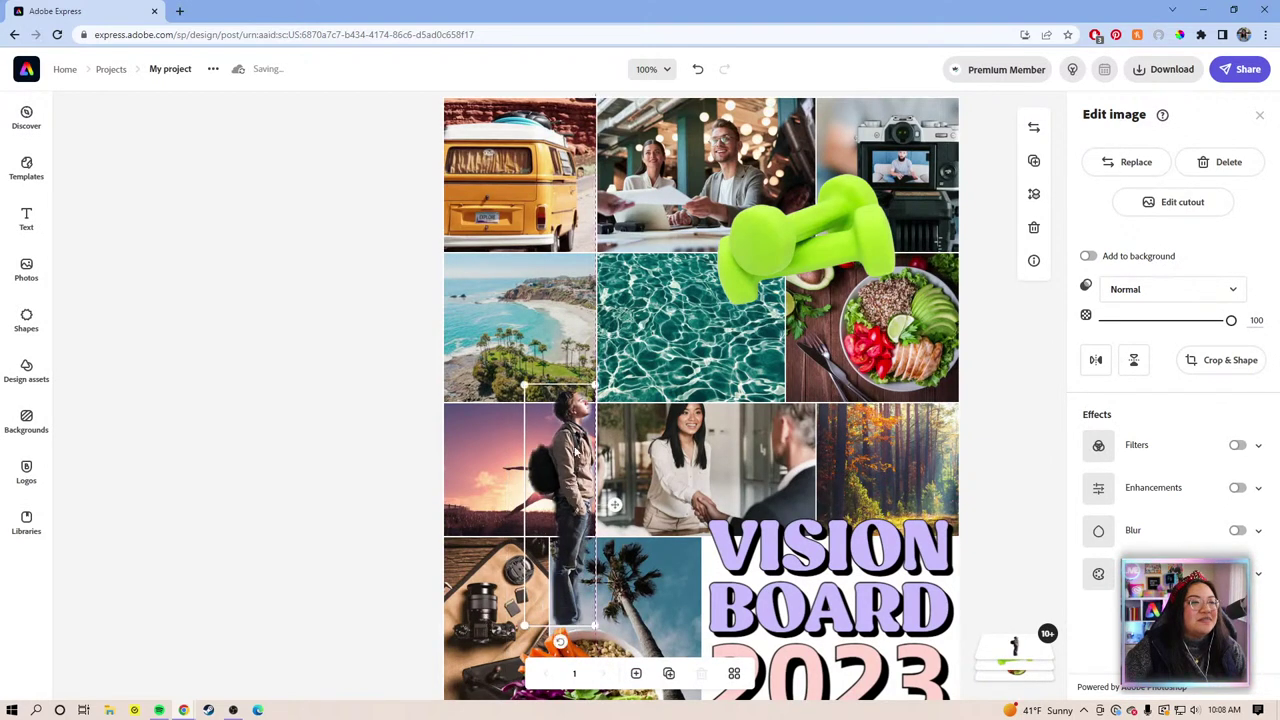
drag(572, 490, 470, 450)
scroll(549, 481, down, 5)
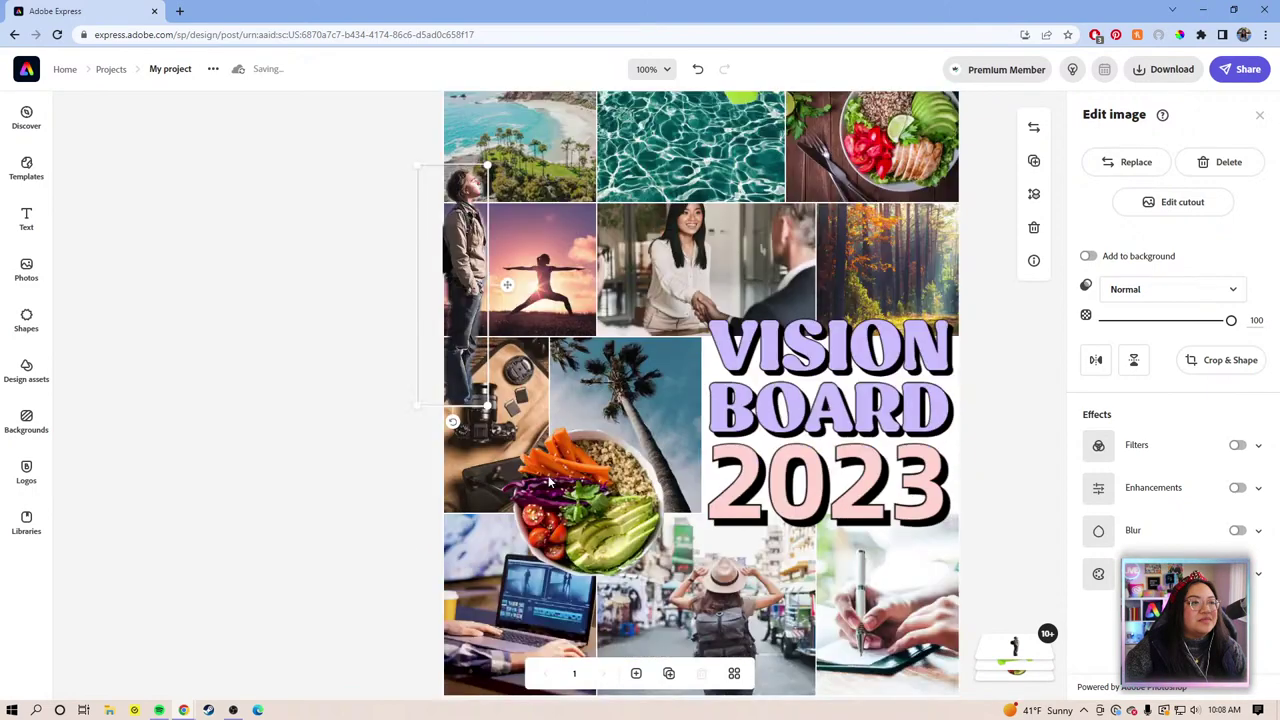
scroll(549, 481, up, 5)
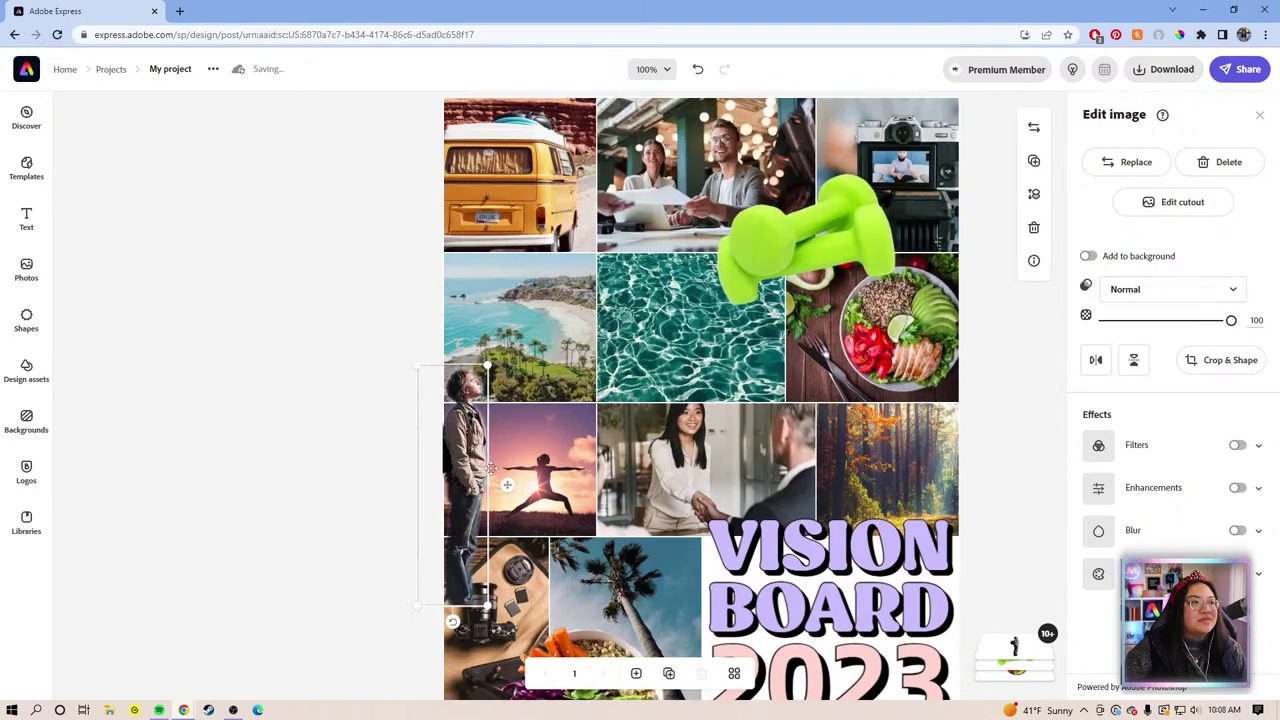
drag(459, 487, 476, 428)
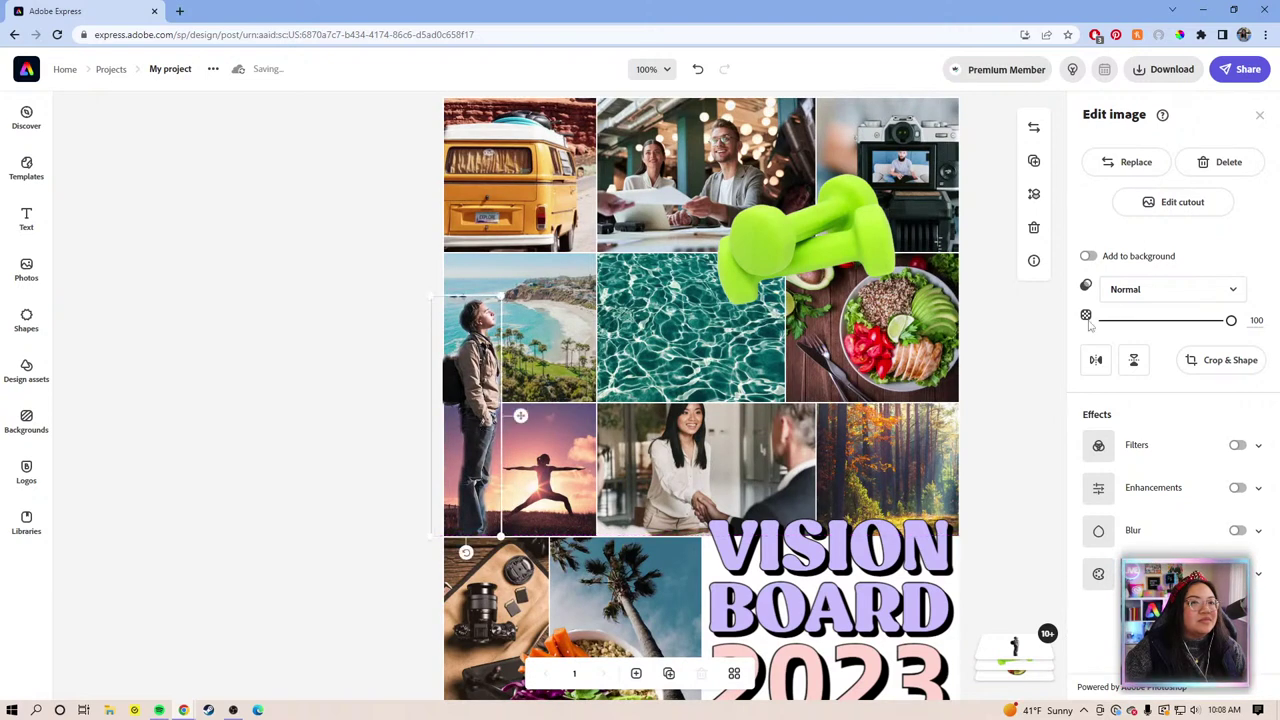
Check the hiker cutout against its full image in Restore mode and close the cutout editor.
click(1179, 205)
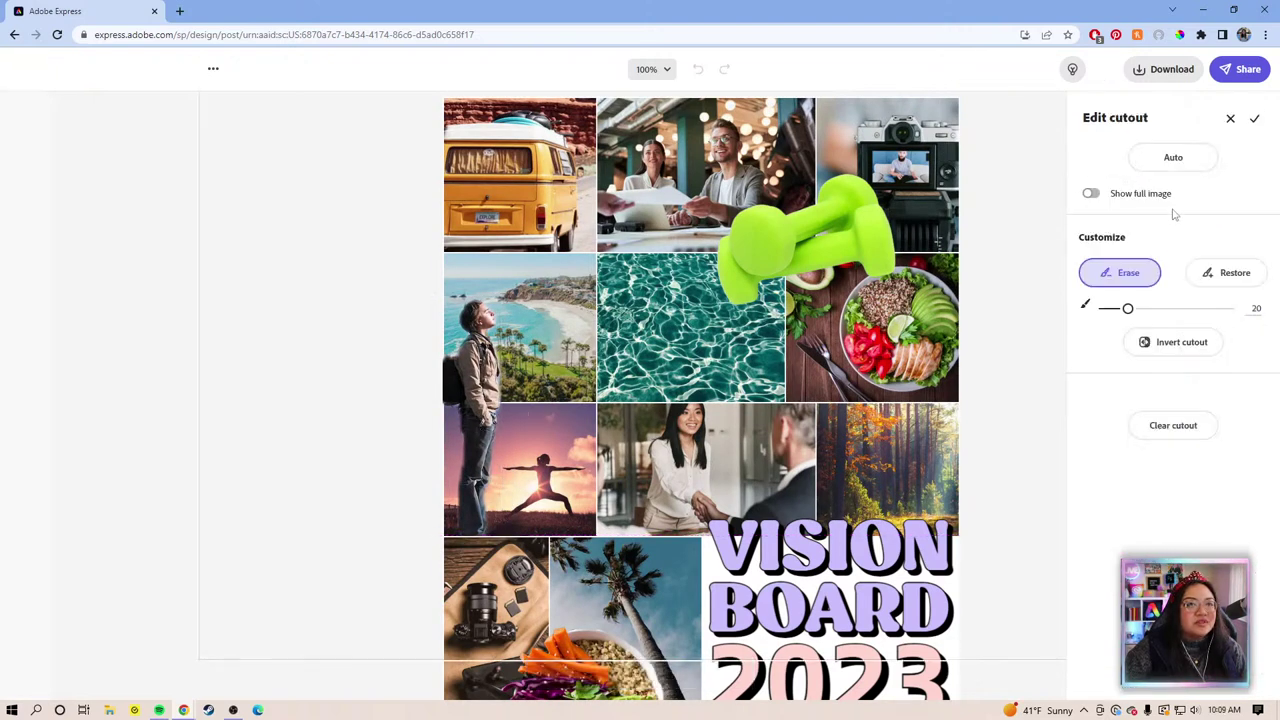
click(1223, 276)
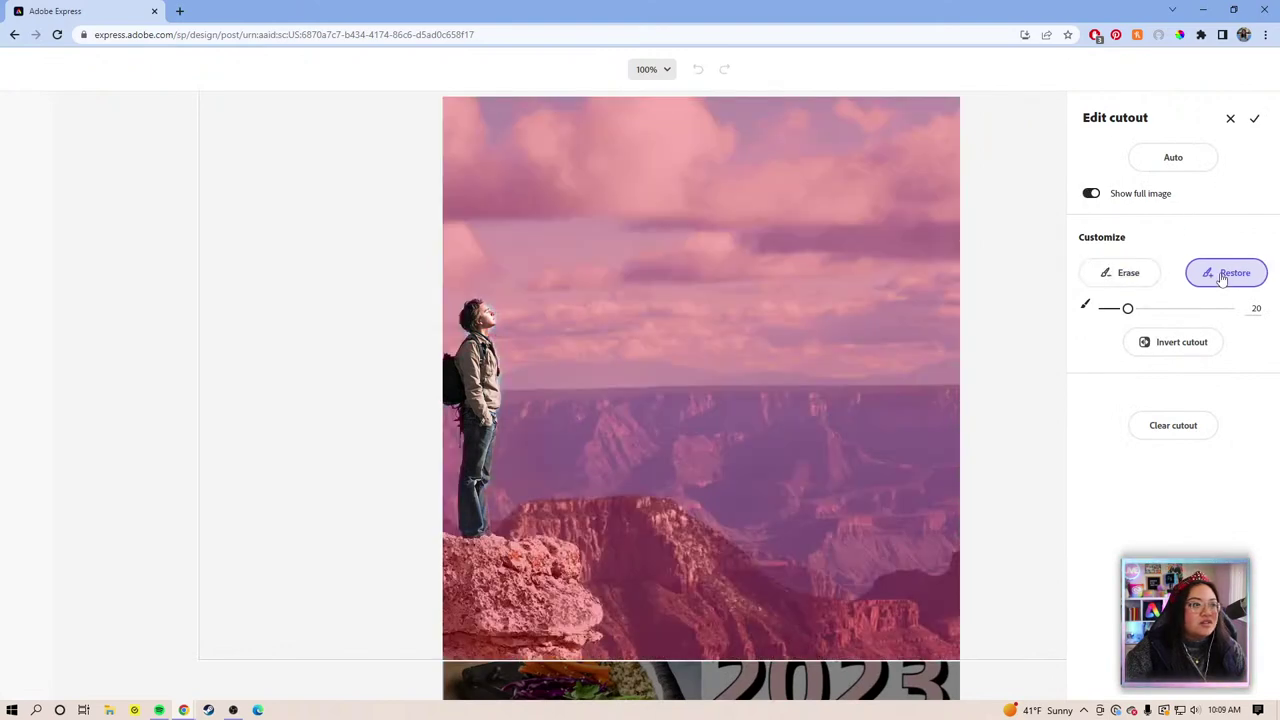
click(1254, 118)
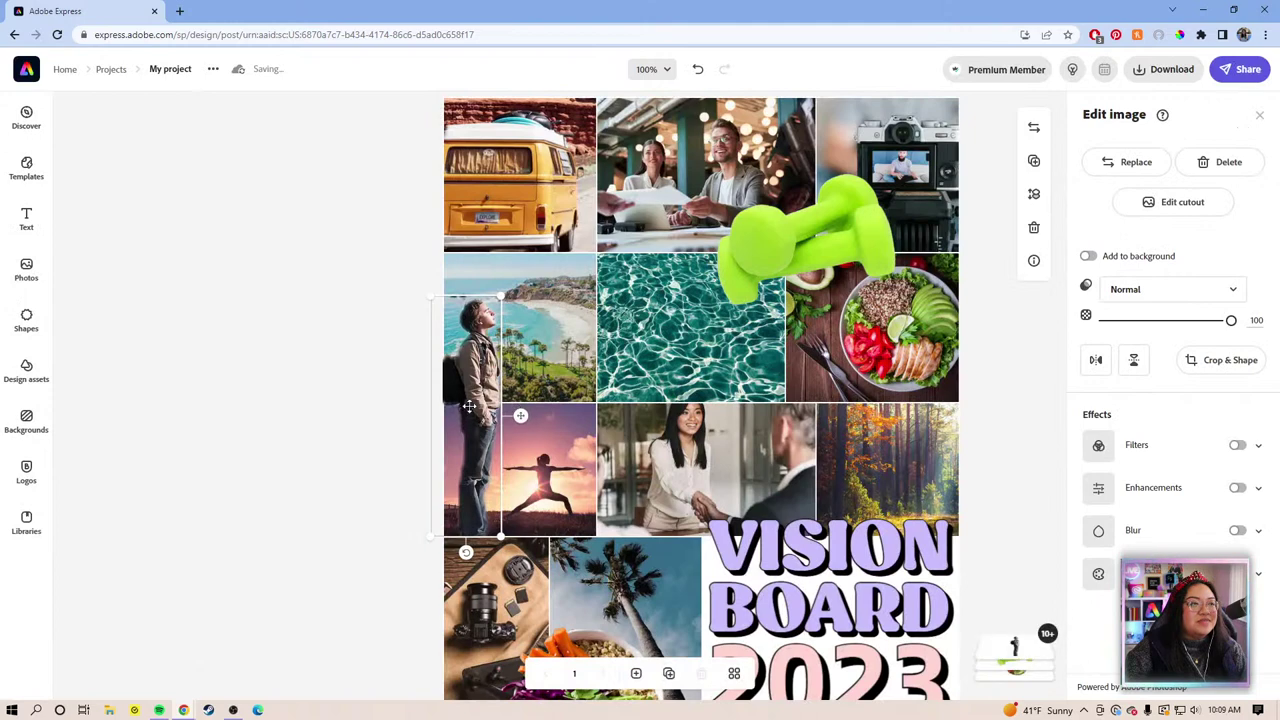
Move the hiker cutout up along the collage's left edge so it overlaps the orange van and beach photos.
drag(481, 385, 488, 262)
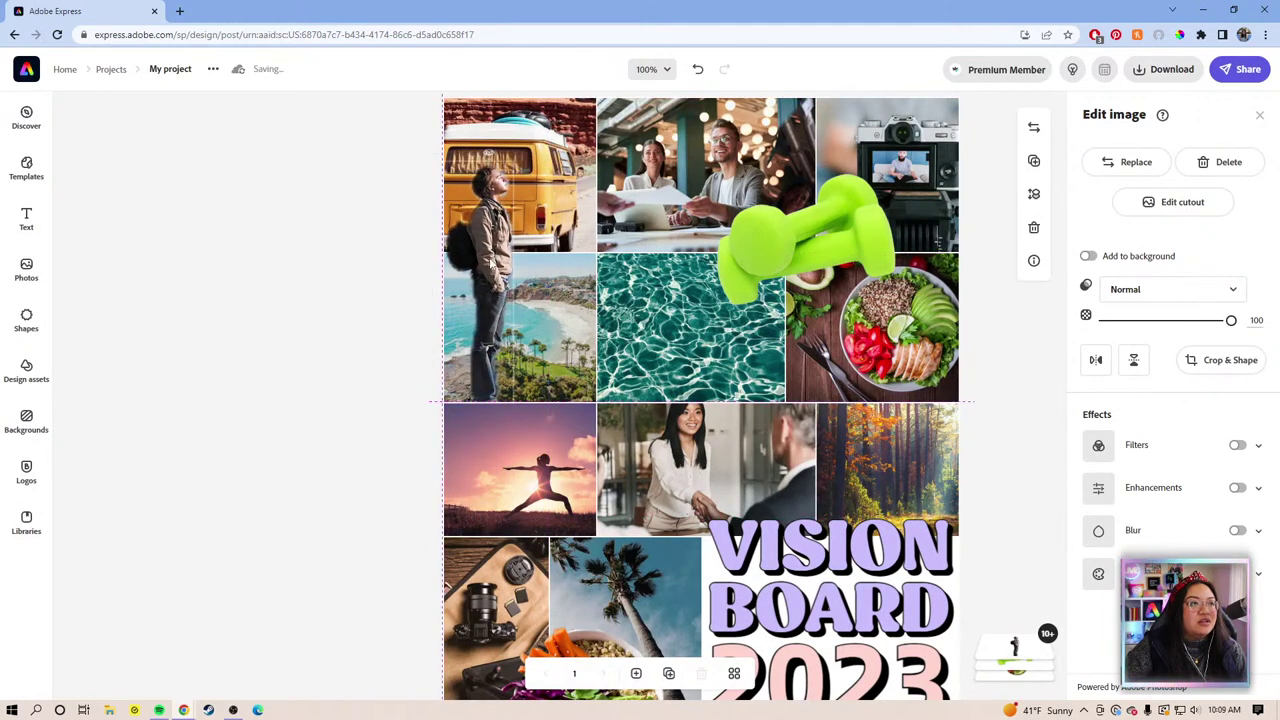
Search the photo library for "quotes" and look through the results for one suited to the collage.
click(30, 272)
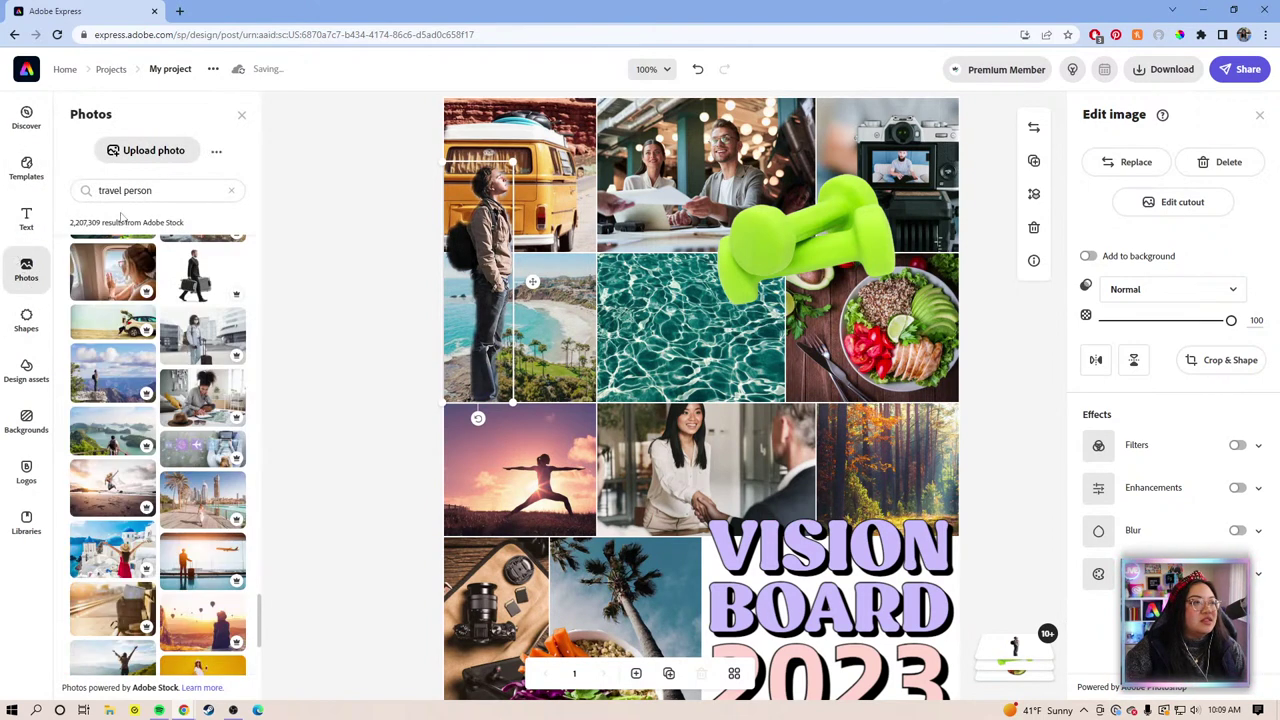
drag(160, 190, 93, 187)
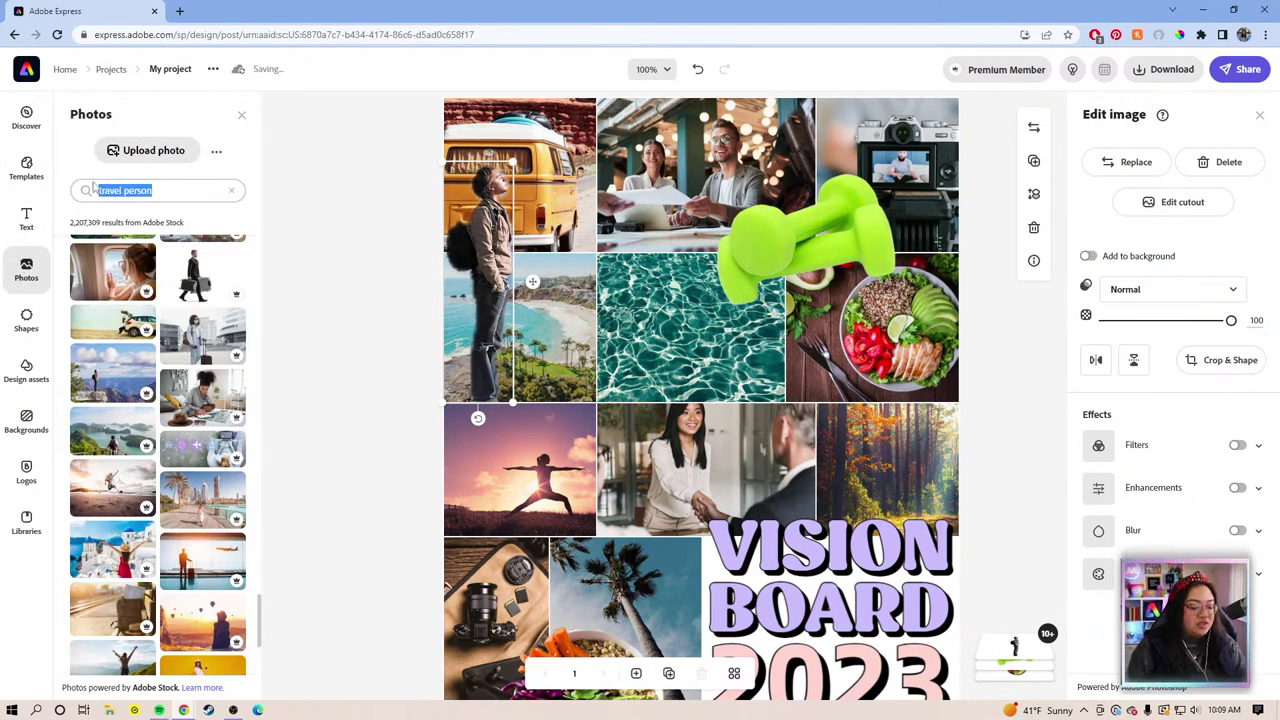
text(quo)
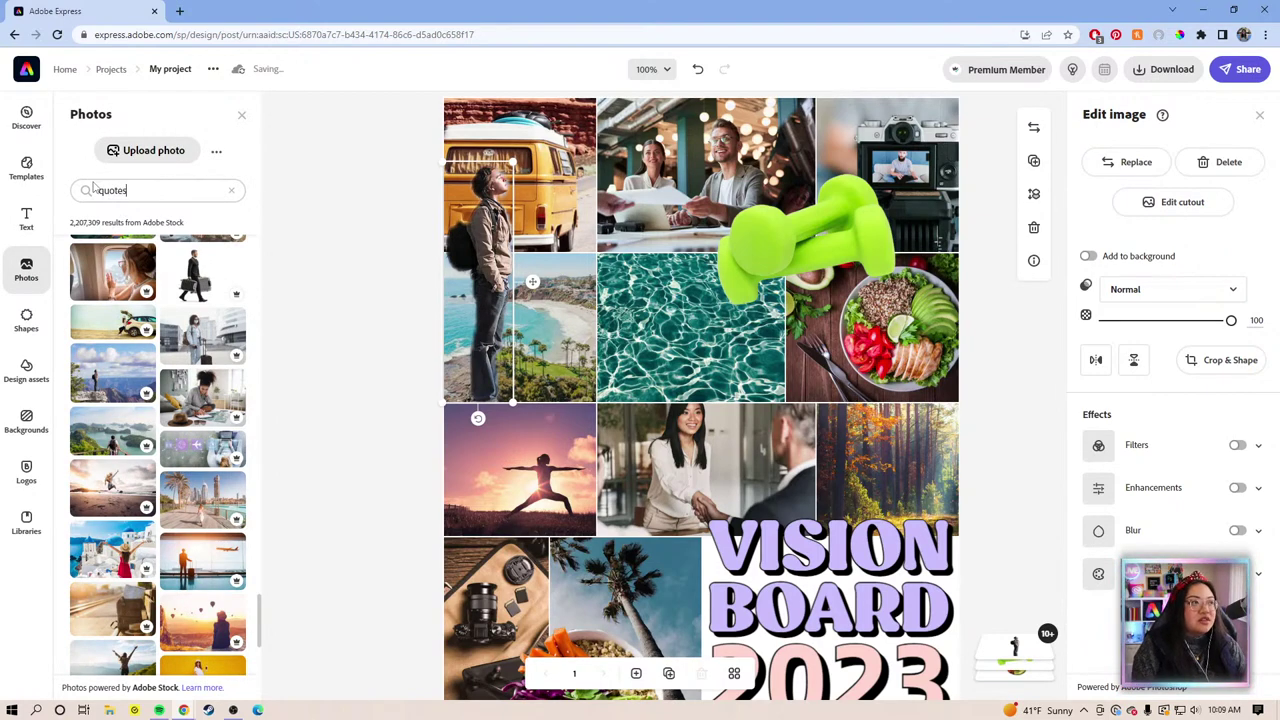
text(tes)
key(Return)
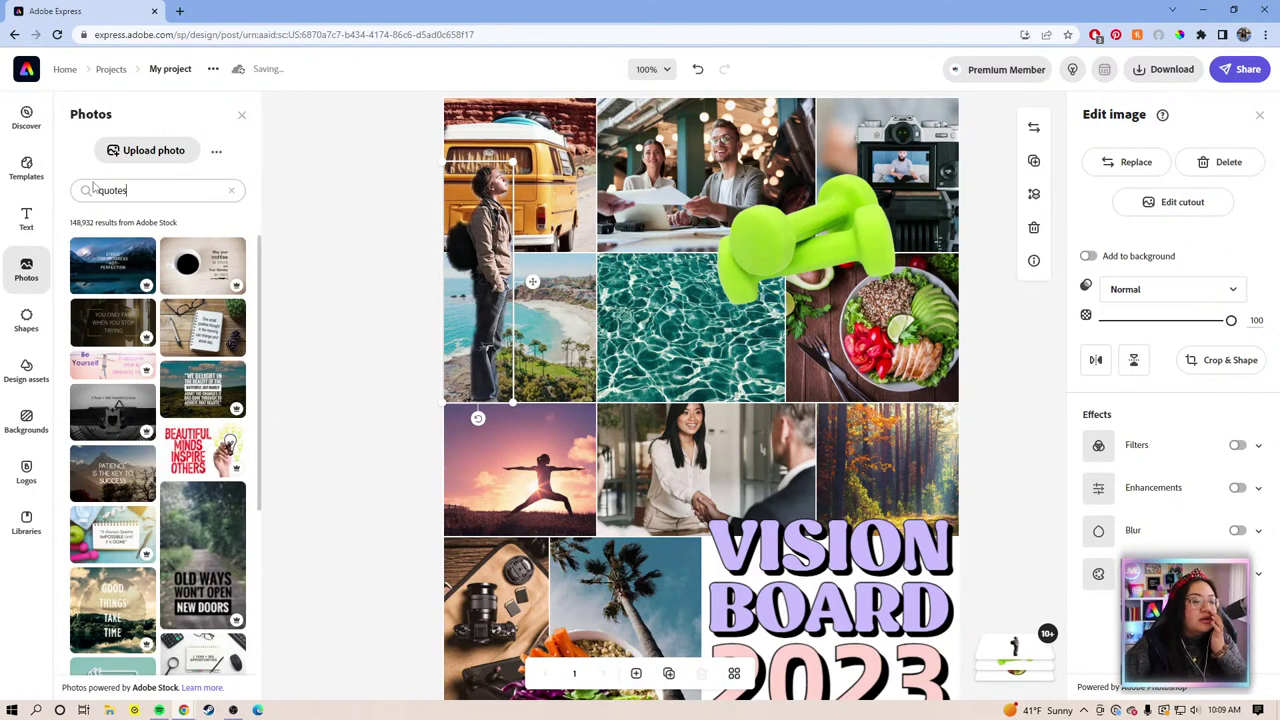
scroll(165, 443, down, 5)
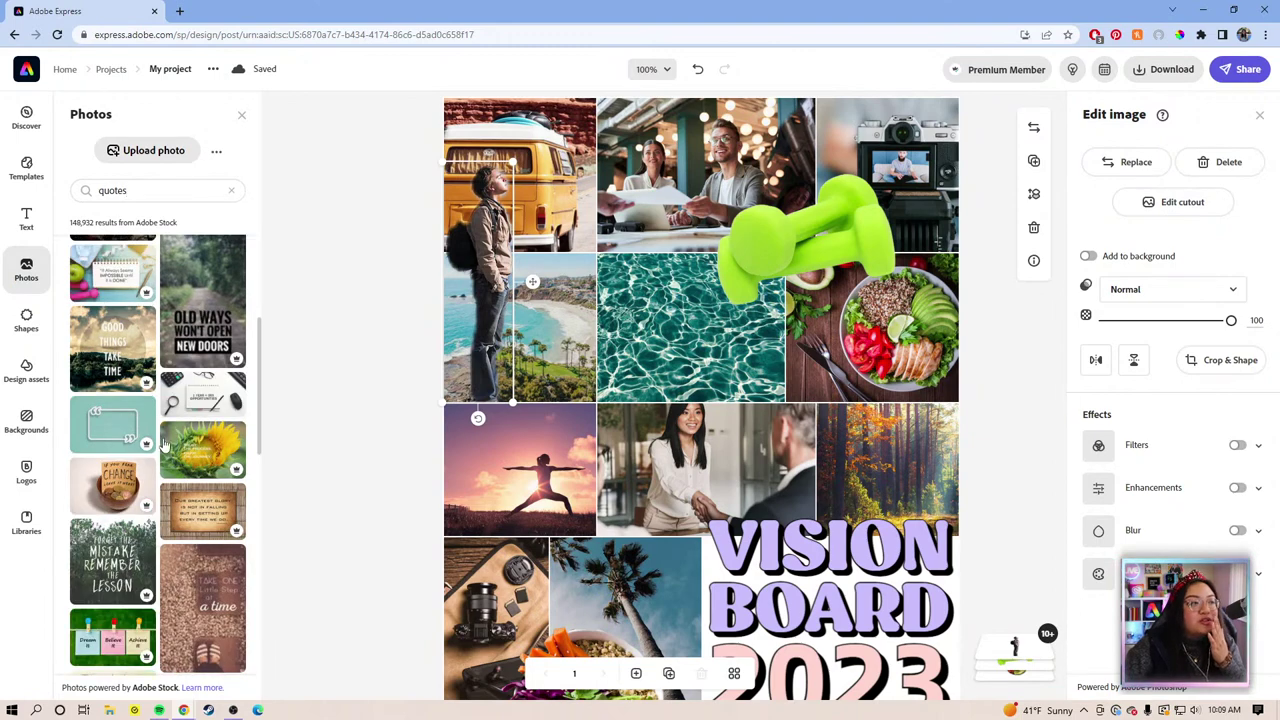
scroll(165, 443, down, 6)
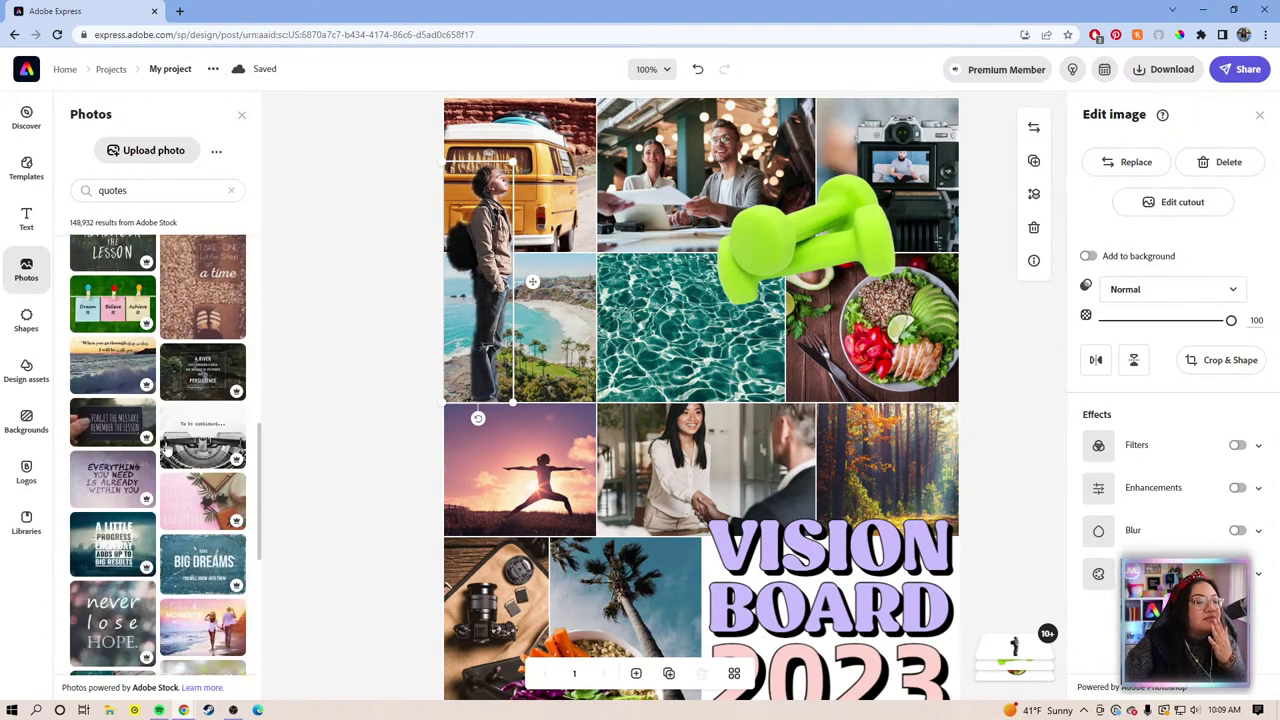
scroll(166, 450, down, 5)
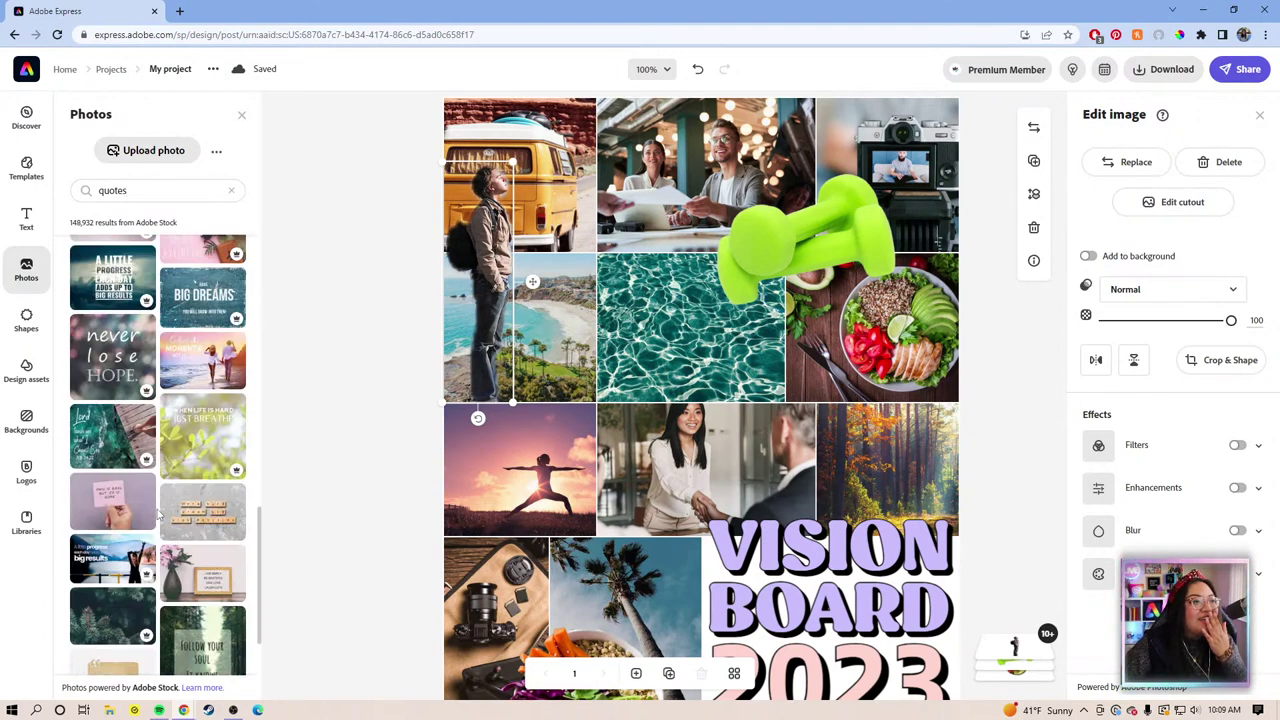
scroll(158, 515, up, 3)
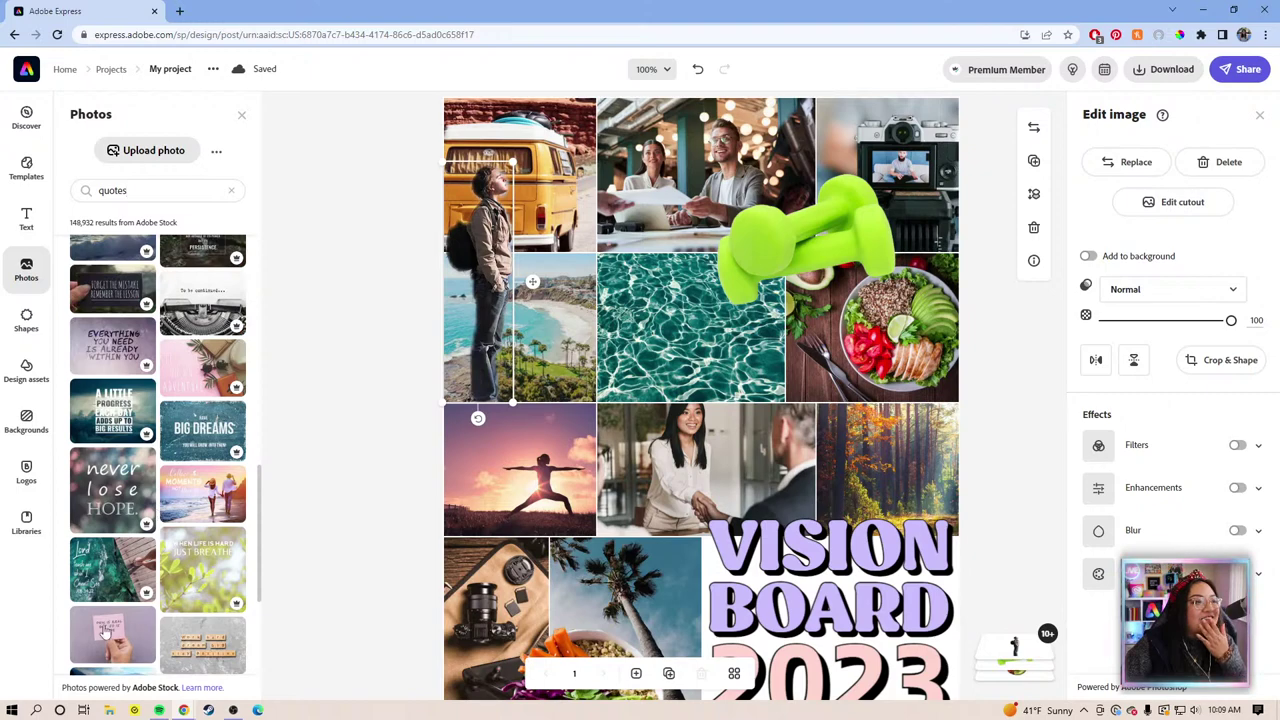
click(105, 630)
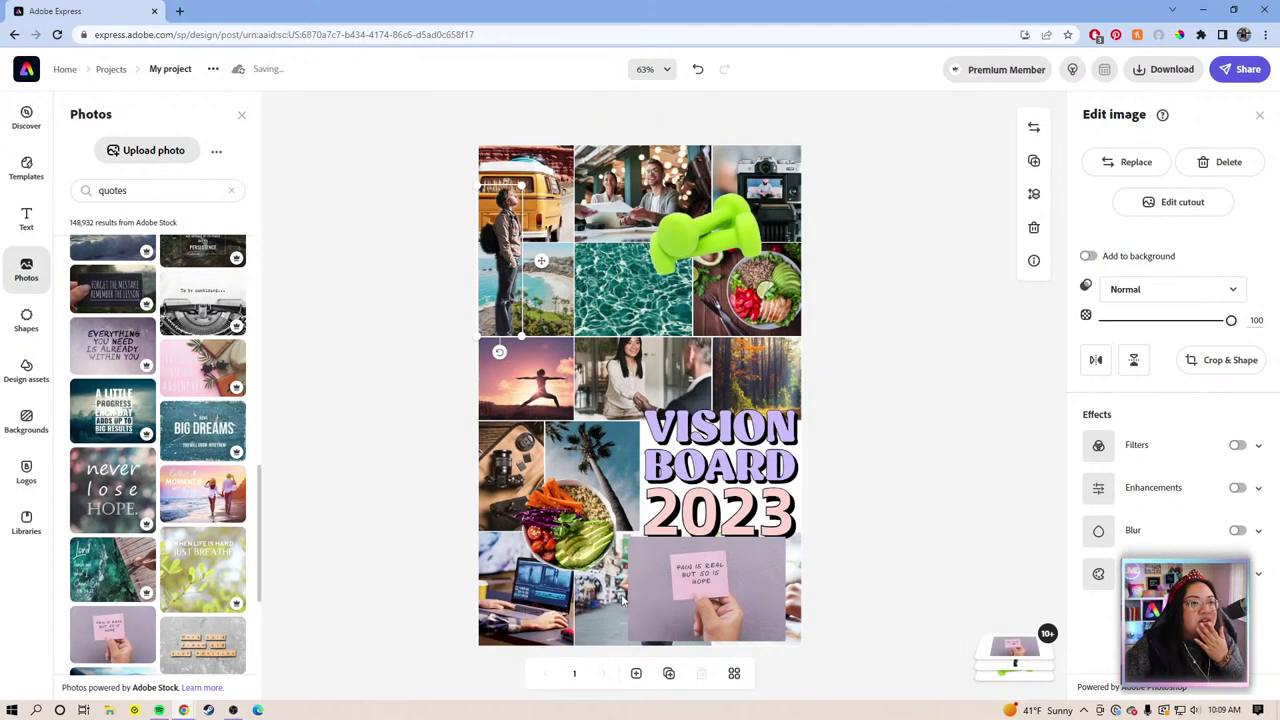
drag(706, 585, 617, 405)
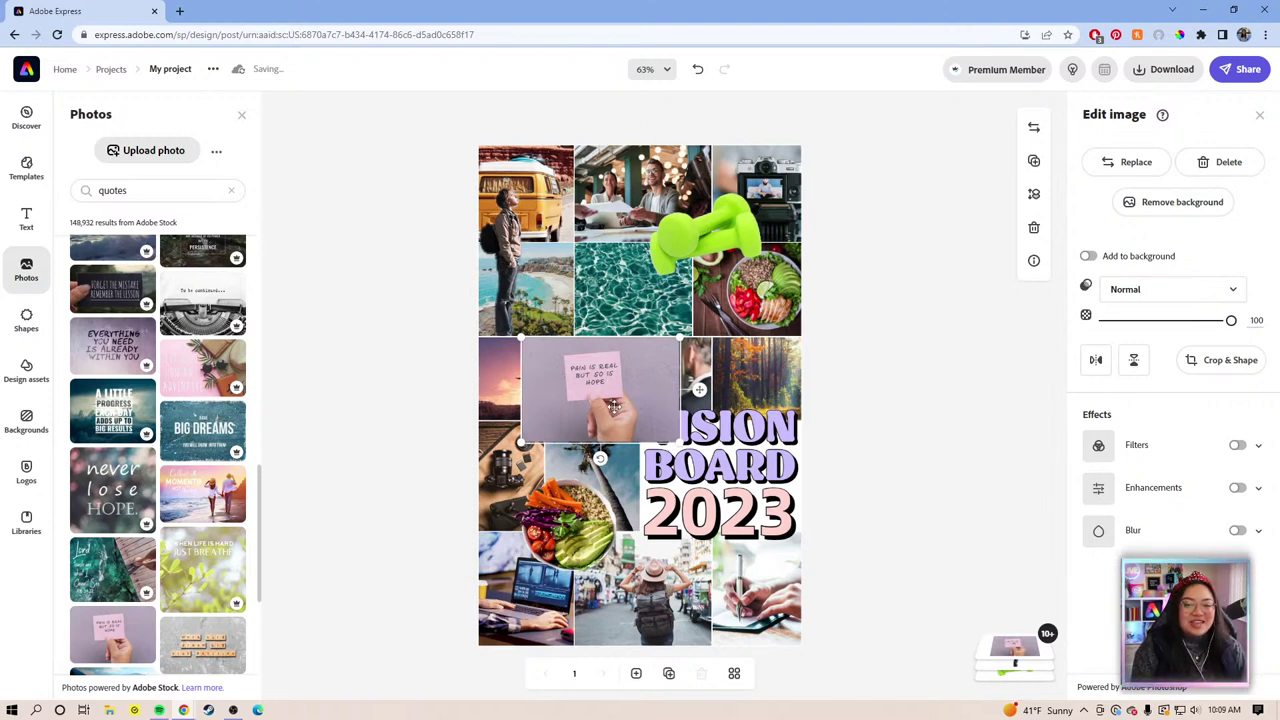
key(Delete)
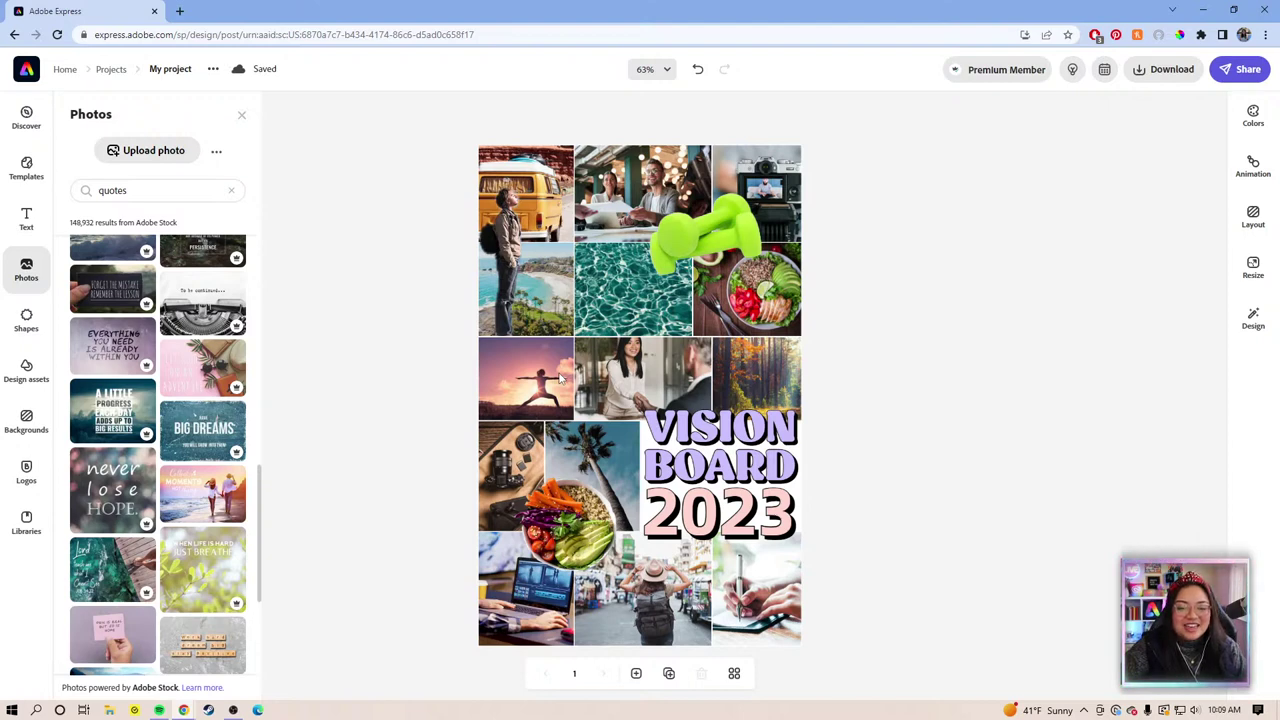
Add the photo of the vase and framed "Live simply, be grateful" quote, enlarge it and place it over the middle of the collage.
scroll(178, 541, down, 3)
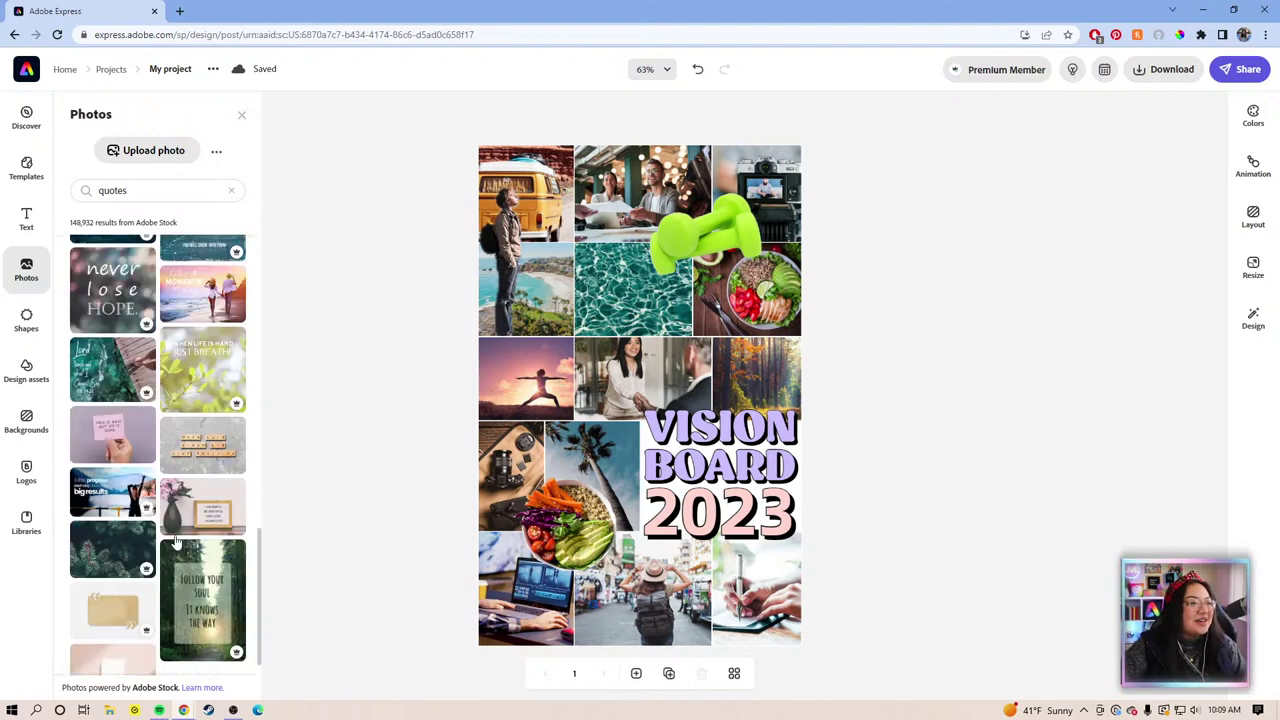
click(218, 478)
drag(691, 556, 572, 316)
click(655, 397)
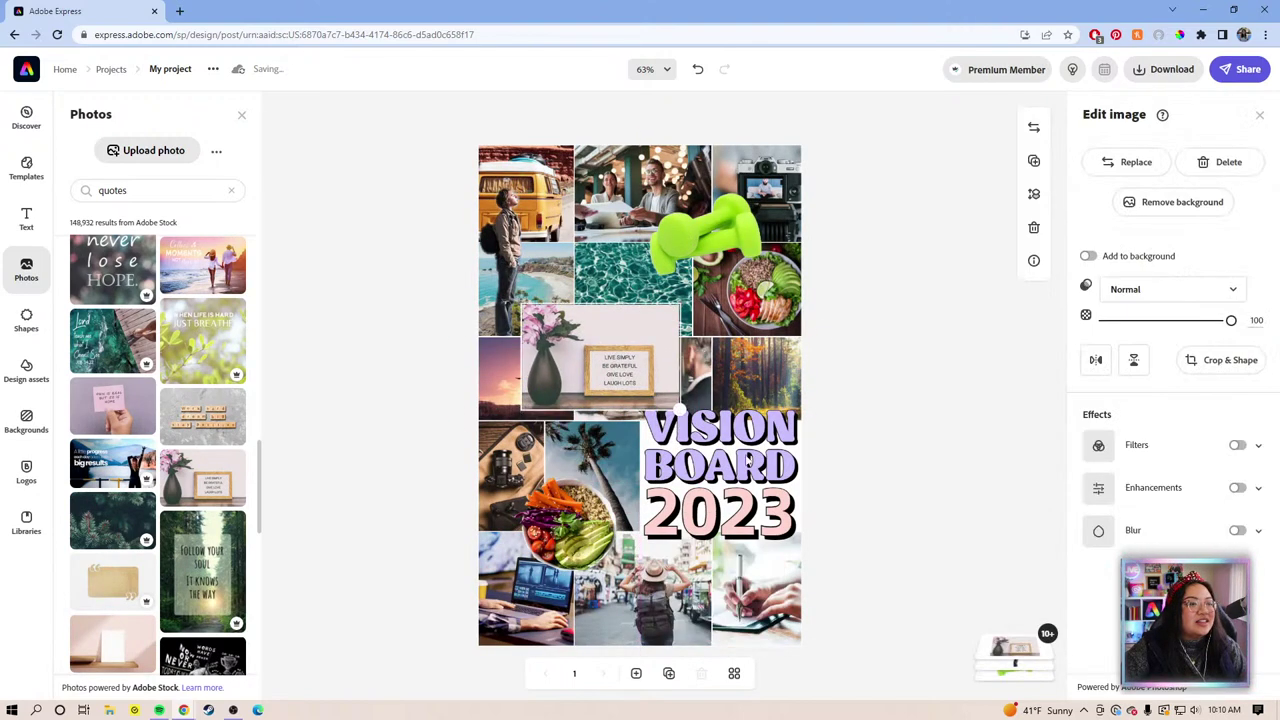
drag(680, 418, 770, 466)
drag(705, 405, 678, 357)
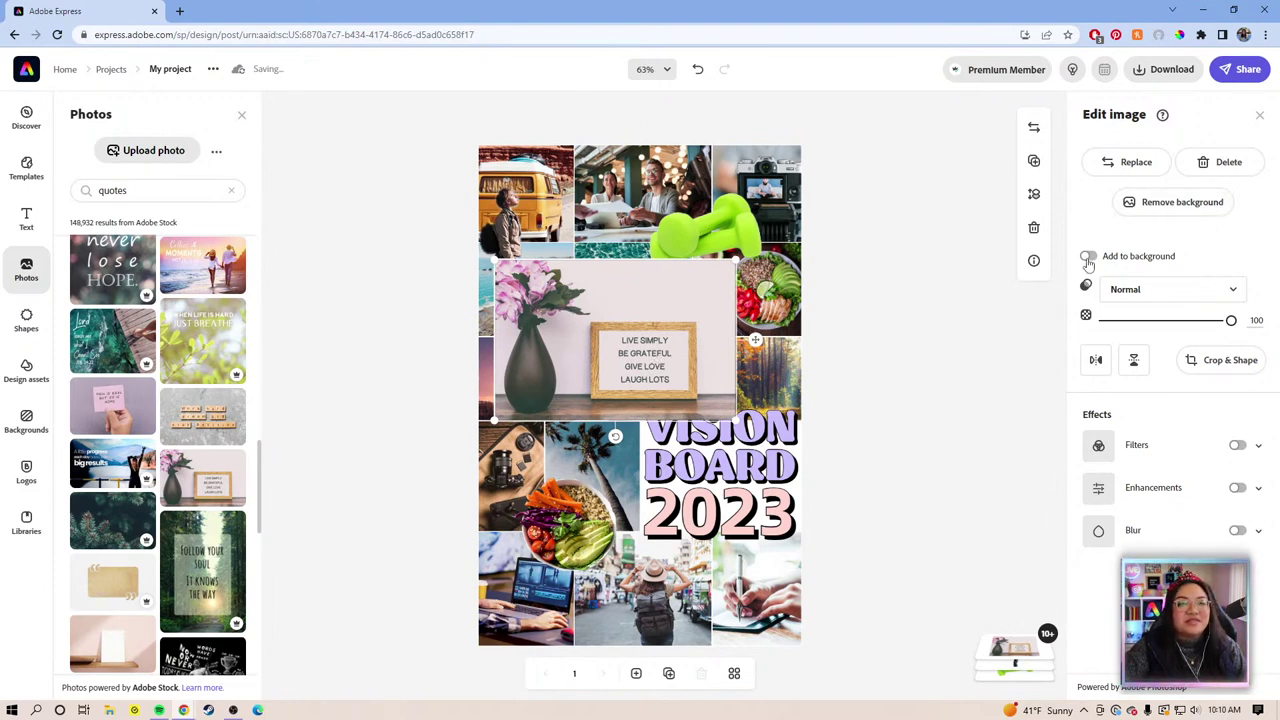
Remove the quote photo's background, erase the vase and flowers with a size 21 brush, and apply the cutout.
click(1188, 204)
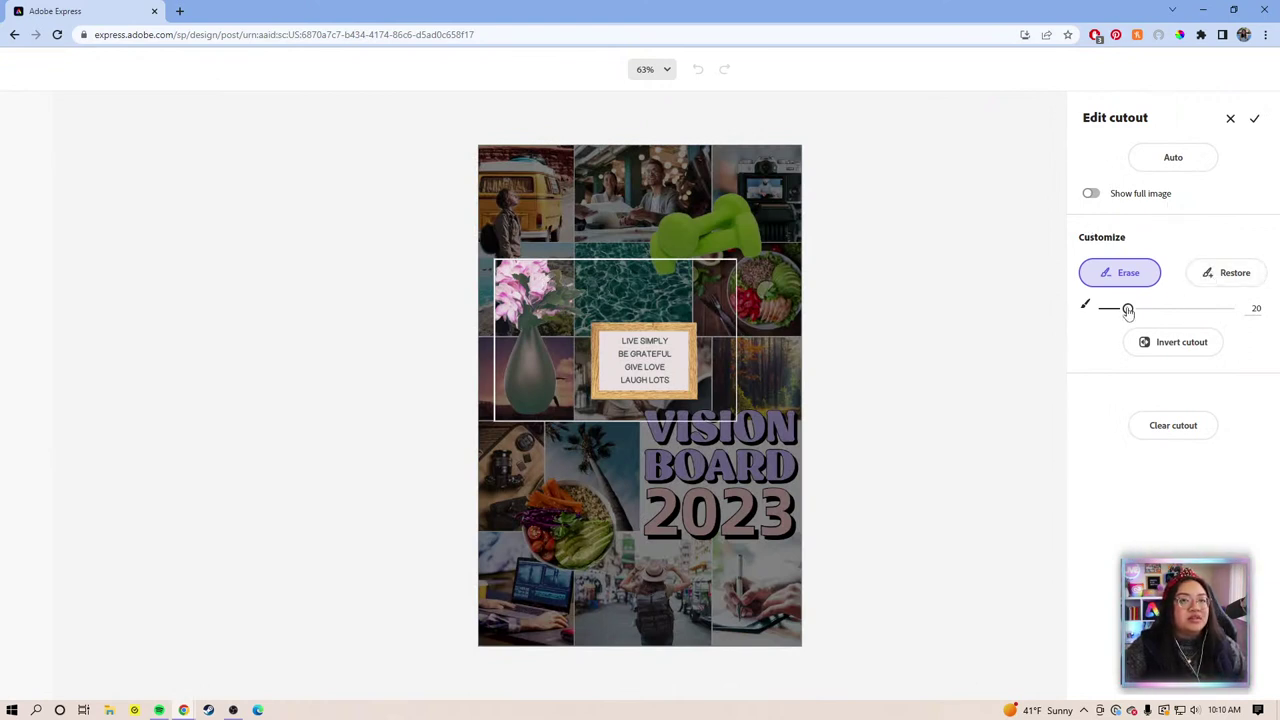
drag(1127, 308, 1129, 308)
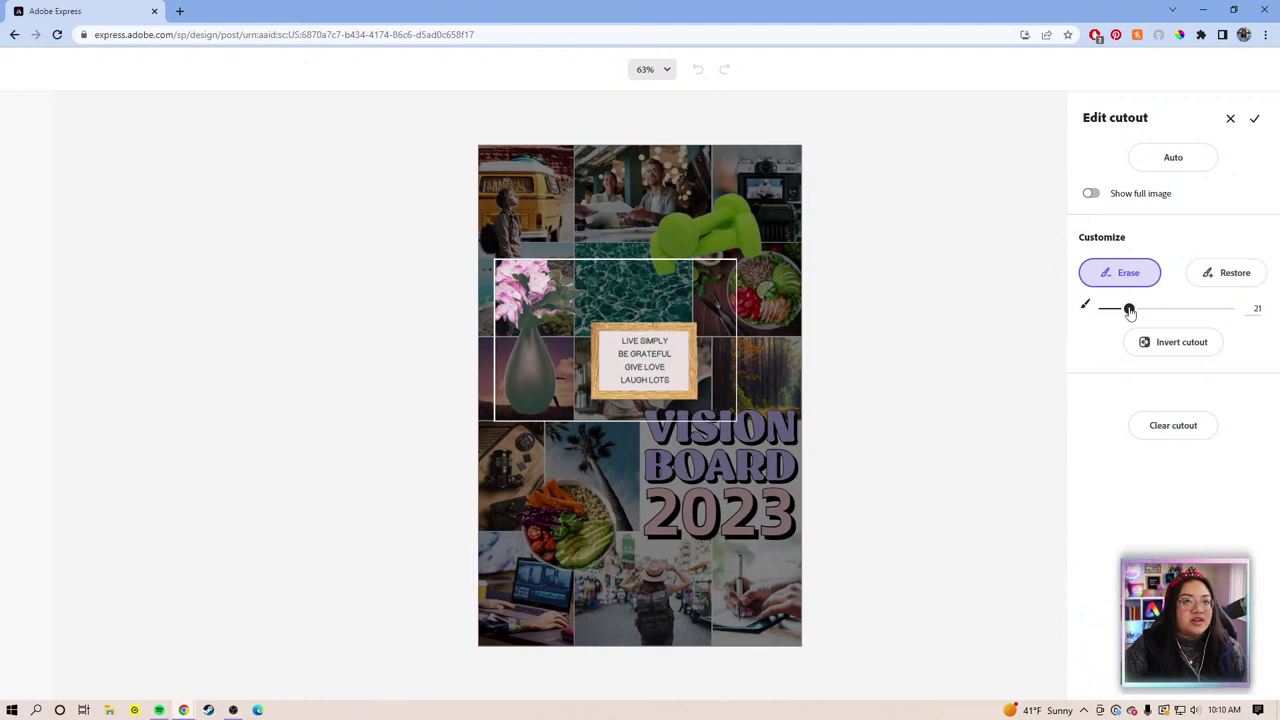
mouse_move(517, 277)
mouse_down()
mouse_move(578, 265)
mouse_move(497, 316)
mouse_move(497, 280)
mouse_move(512, 316)
mouse_move(537, 275)
mouse_move(564, 309)
mouse_move(585, 305)
mouse_move(552, 310)
mouse_move(549, 336)
mouse_move(509, 346)
mouse_move(519, 385)
mouse_move(534, 355)
mouse_move(546, 372)
mouse_move(537, 410)
mouse_move(508, 353)
mouse_move(502, 266)
mouse_move(578, 266)
mouse_move(538, 281)
mouse_move(622, 276)
mouse_up()
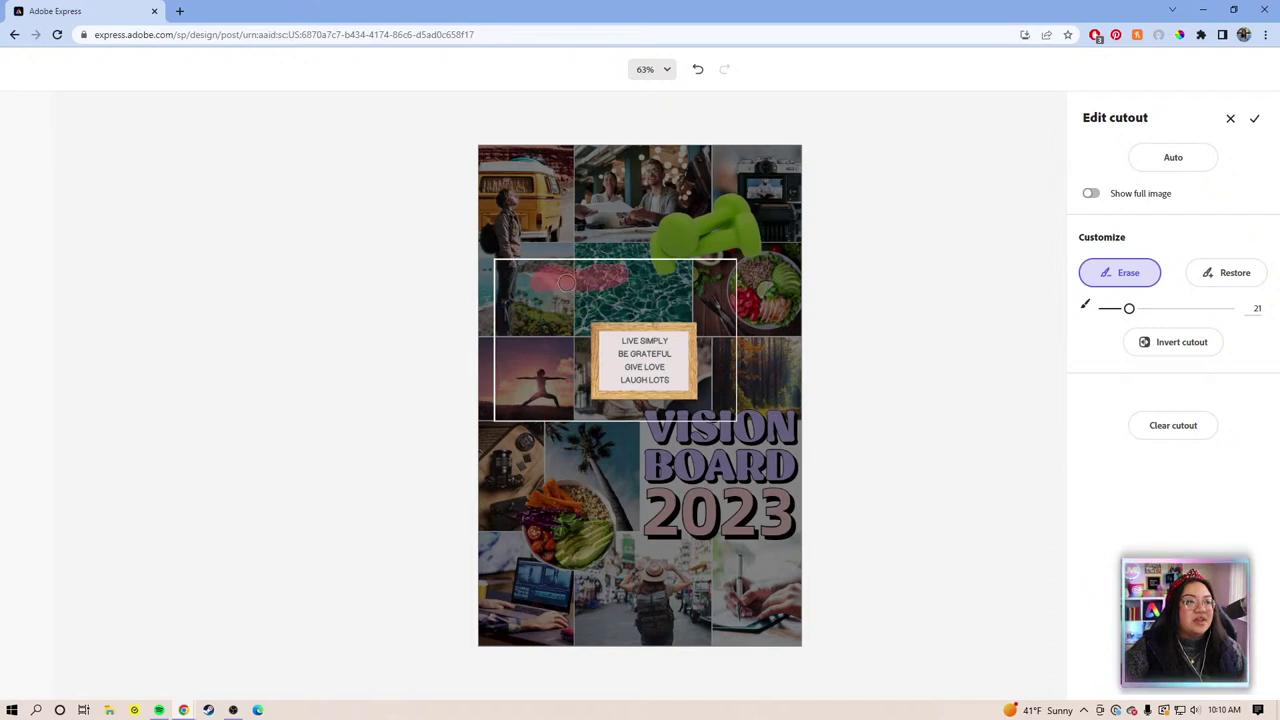
click(1254, 119)
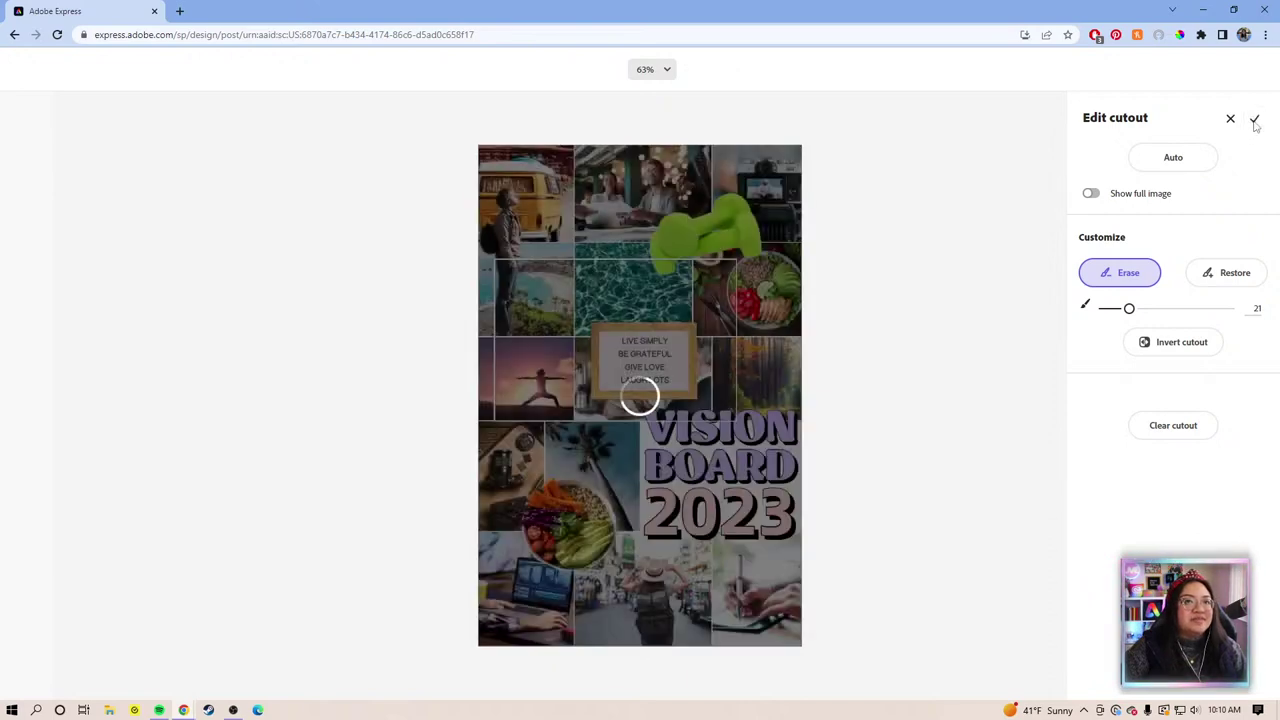
Move the framed quote cutout to overlap the beach and yoga photos below the hiker and enlarge it slightly.
drag(653, 365, 554, 320)
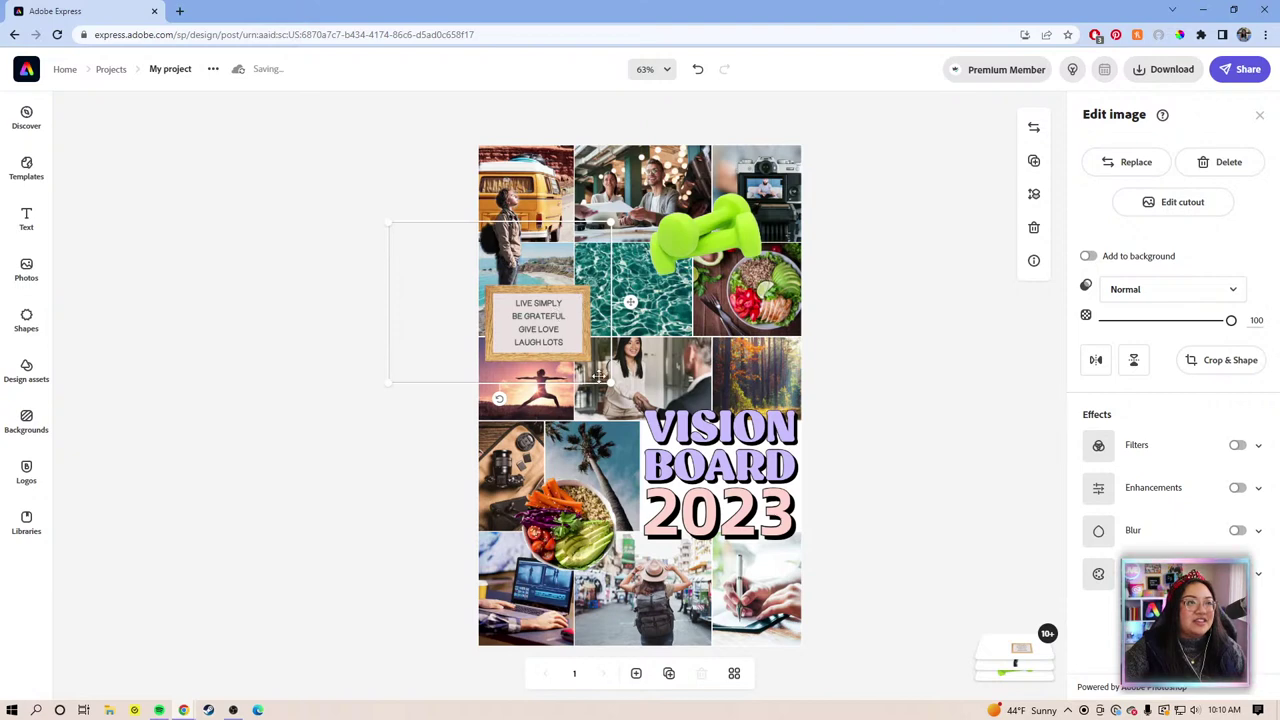
drag(610, 382, 626, 394)
mouse_move(528, 333)
mouse_down()
mouse_move(536, 323)
mouse_move(531, 340)
mouse_up()
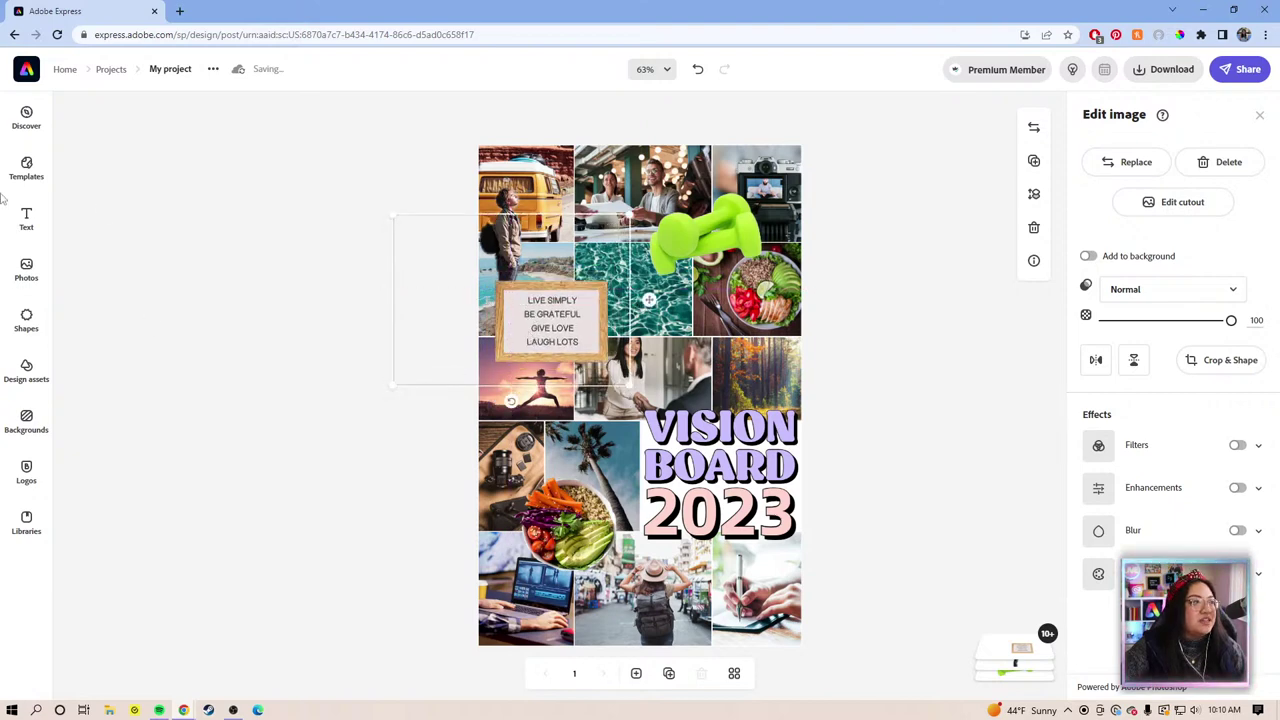
Deselect the framed quote and open the full Phrases collection of text templates.
click(183, 291)
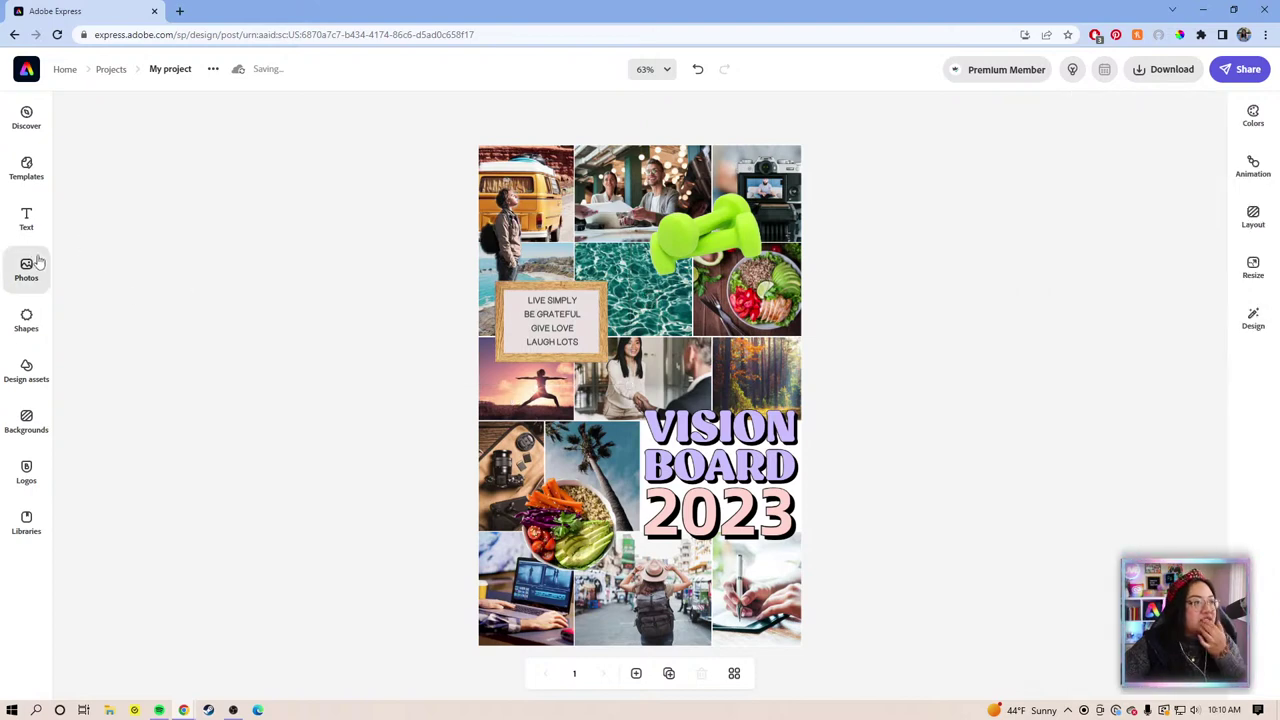
click(25, 222)
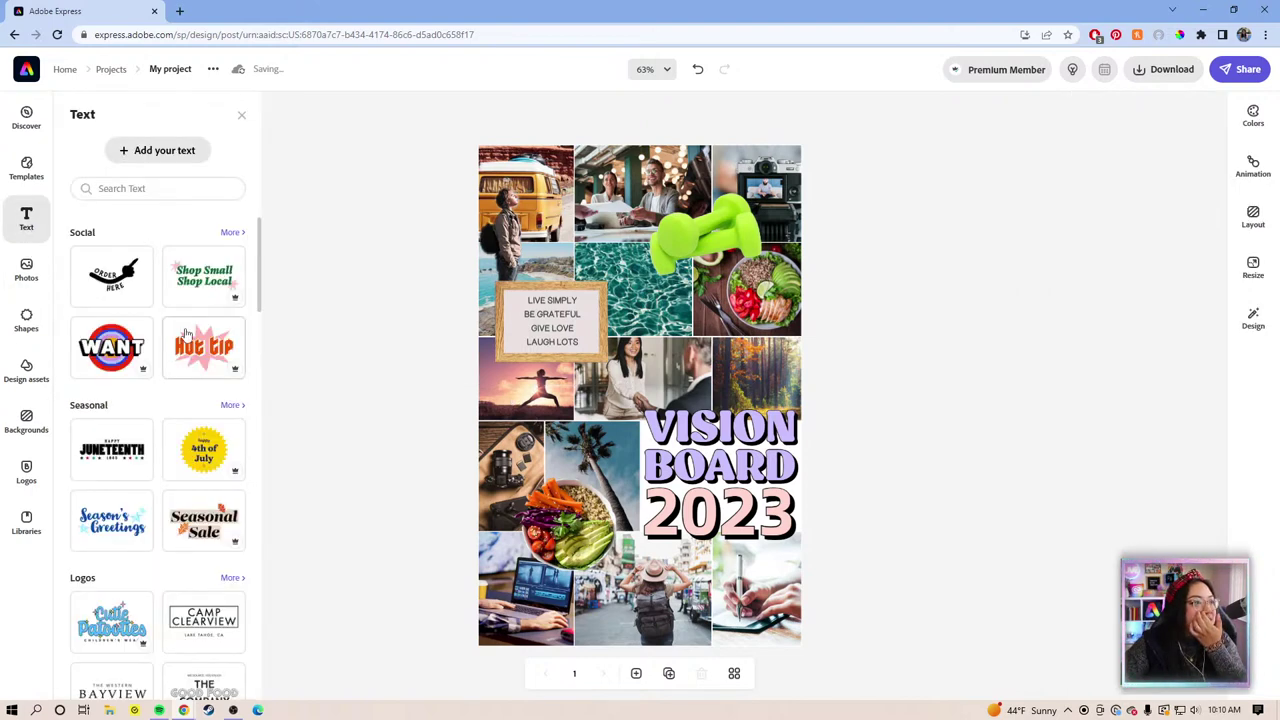
scroll(186, 335, down, 2)
scroll(186, 335, down, 2)
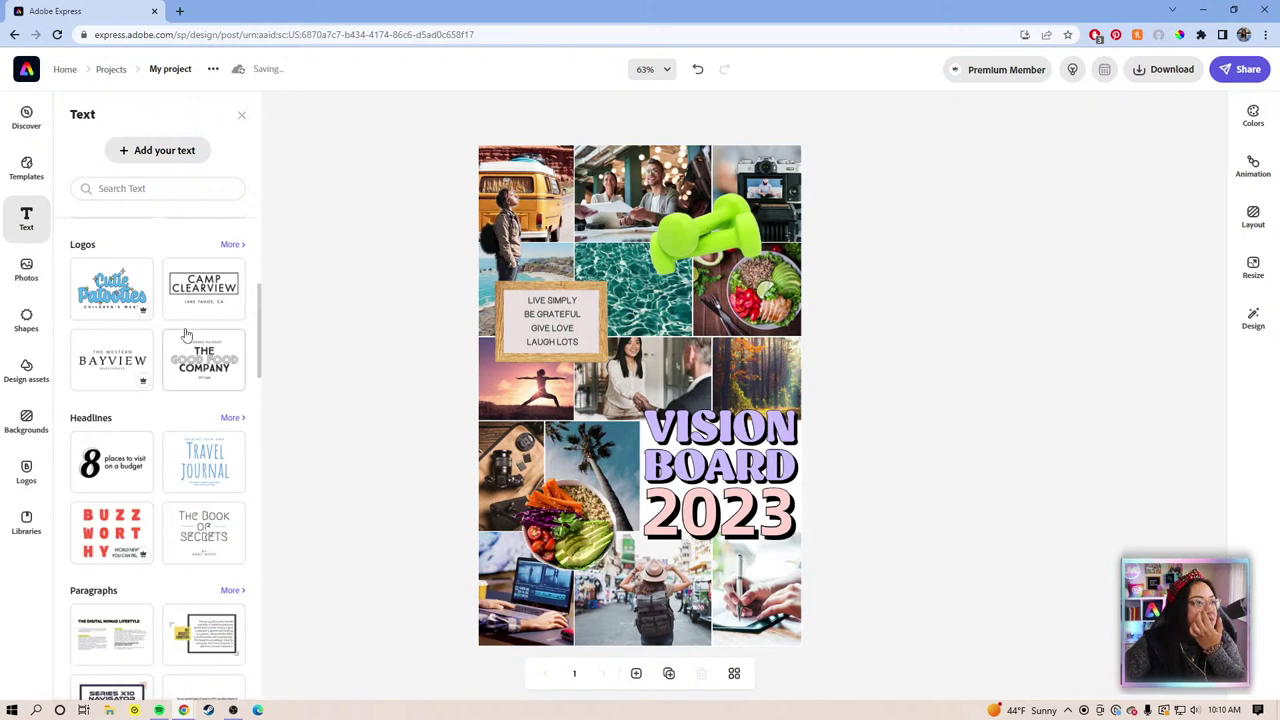
scroll(186, 335, down, 4)
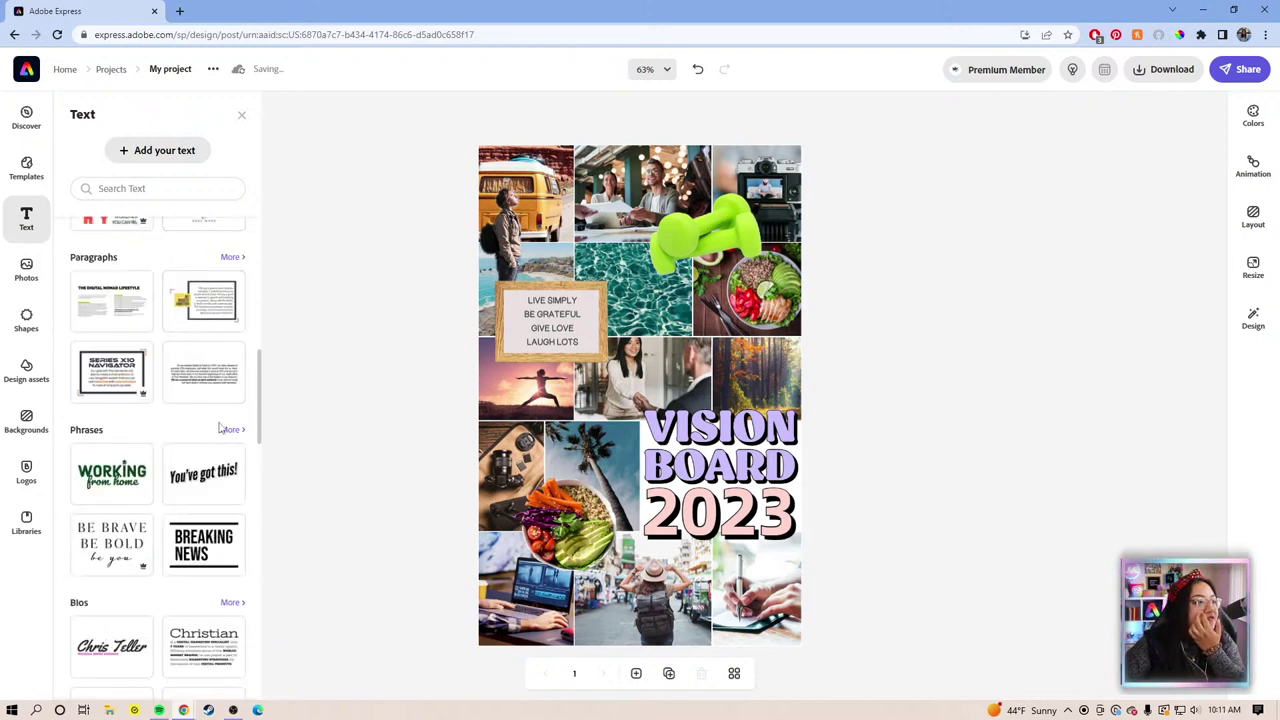
click(229, 430)
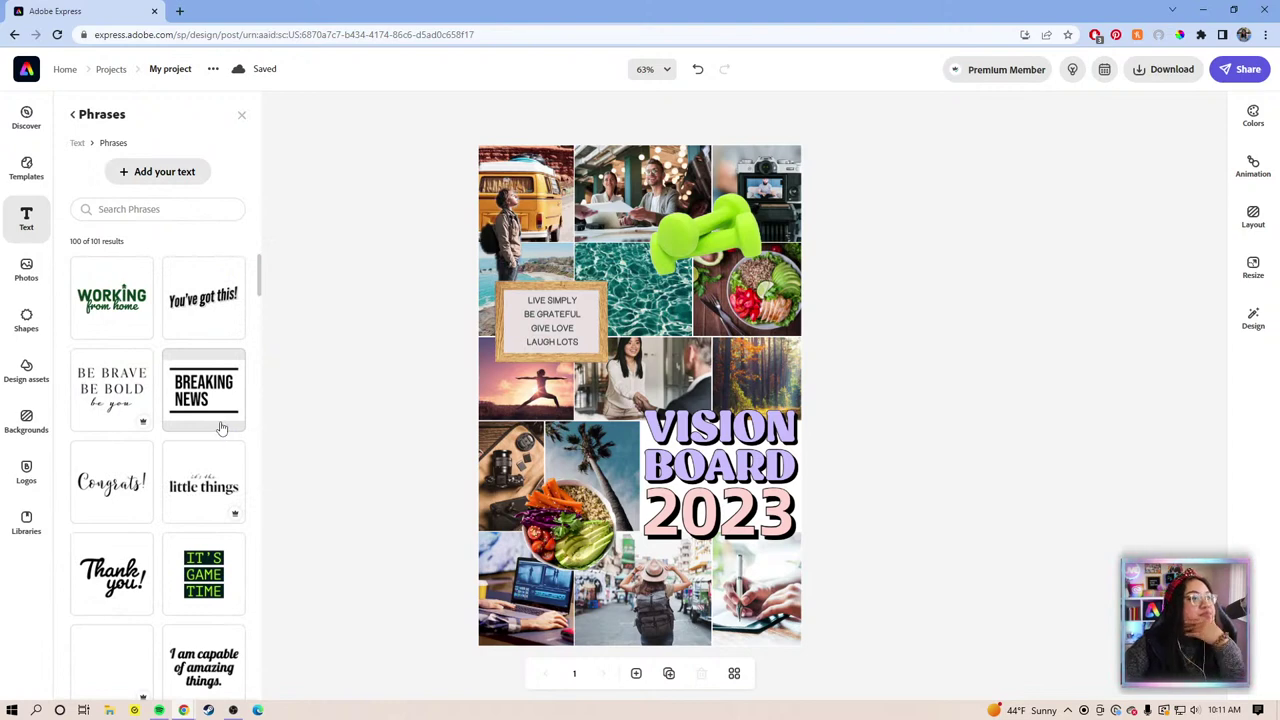
Find the purple "Reset your mindset" phrase, add it to the board and place it just above the Vision Board title.
scroll(218, 434, down, 1)
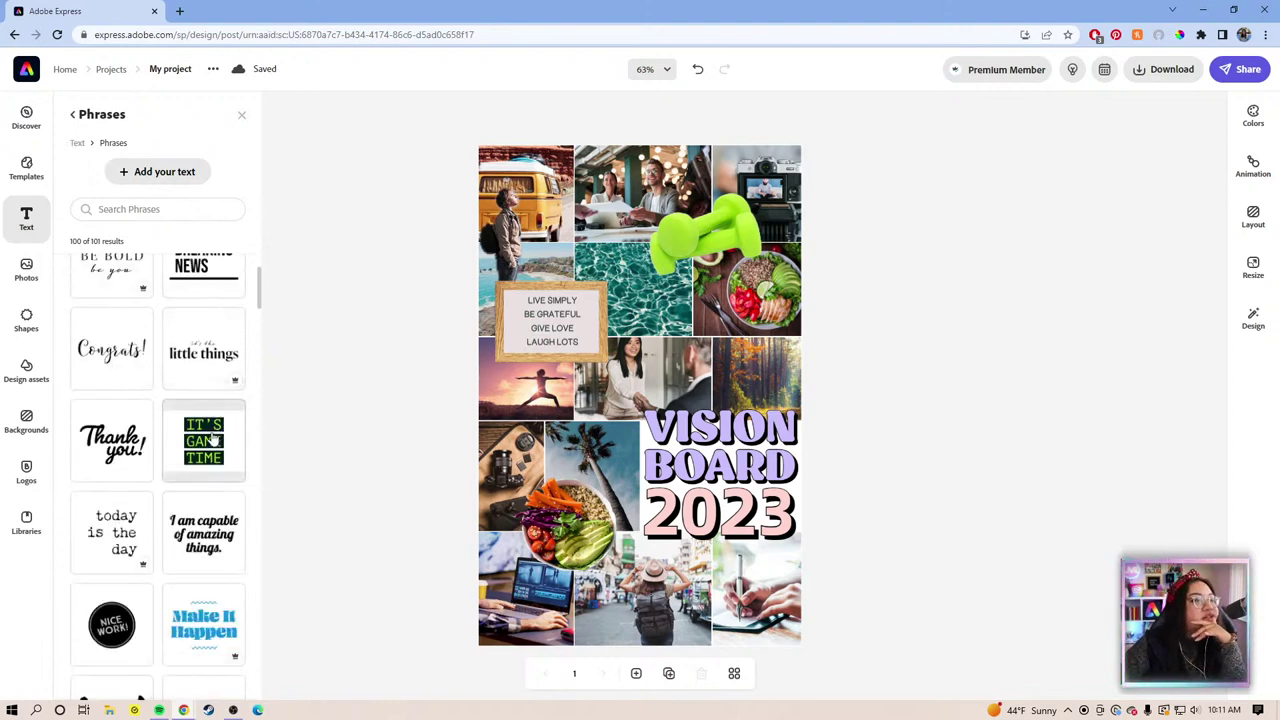
scroll(213, 437, down, 1)
scroll(213, 437, down, 1)
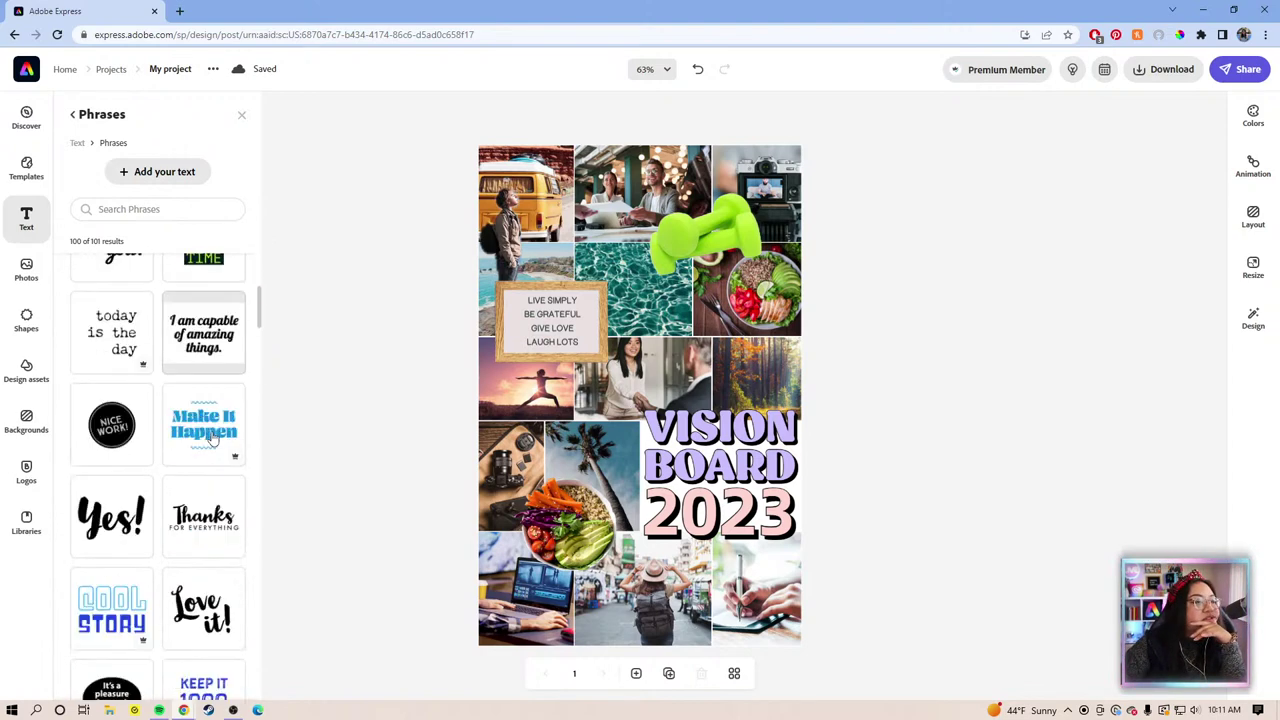
scroll(213, 437, down, 4)
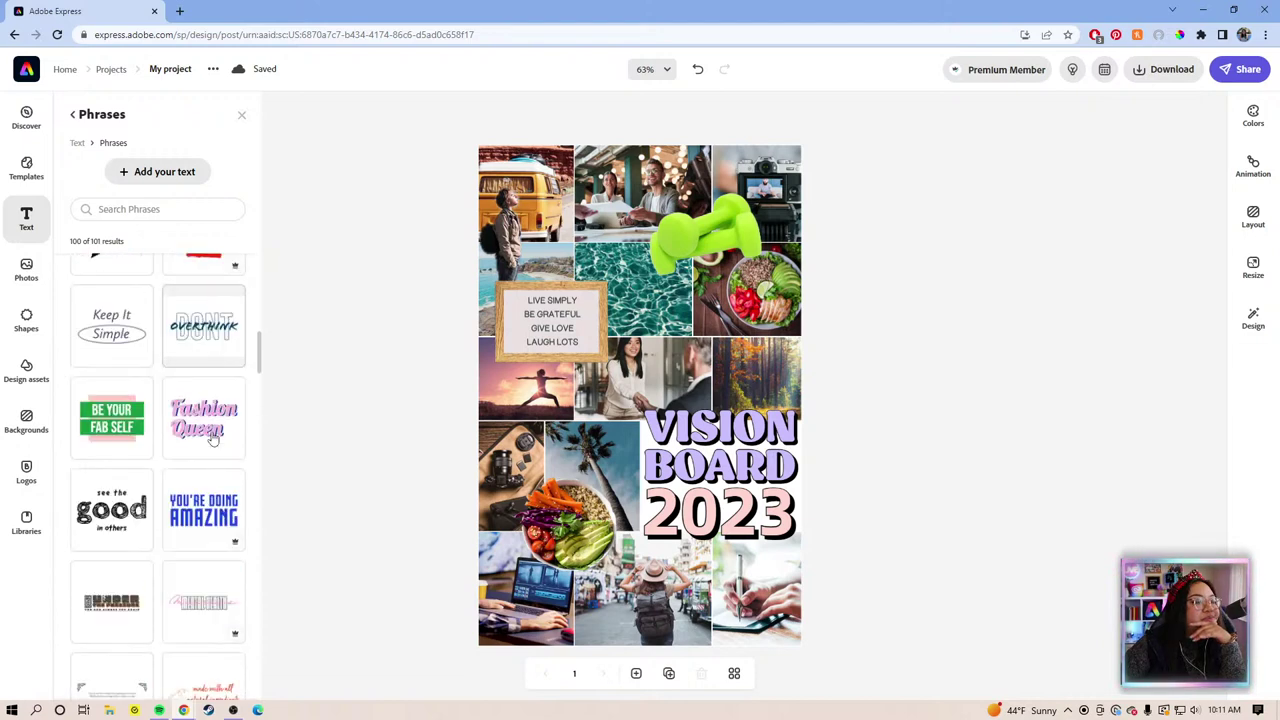
scroll(213, 437, down, 8)
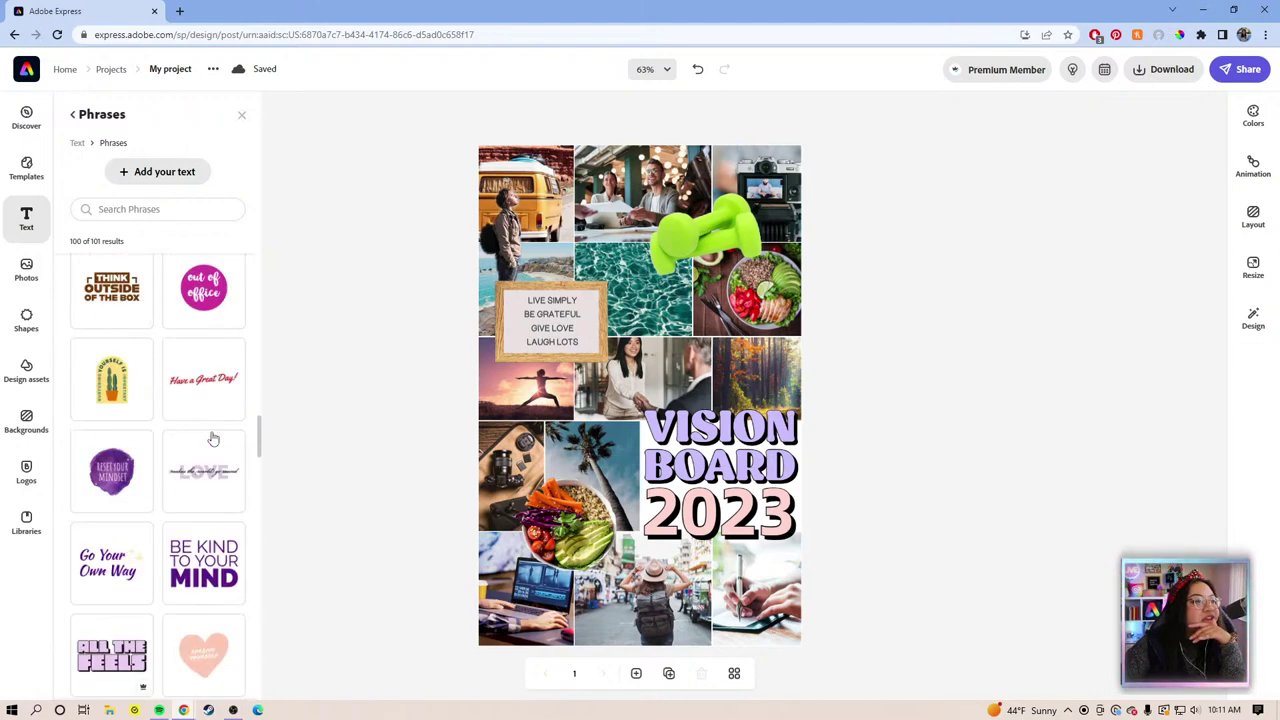
scroll(239, 446, up, 1)
scroll(234, 443, down, 2)
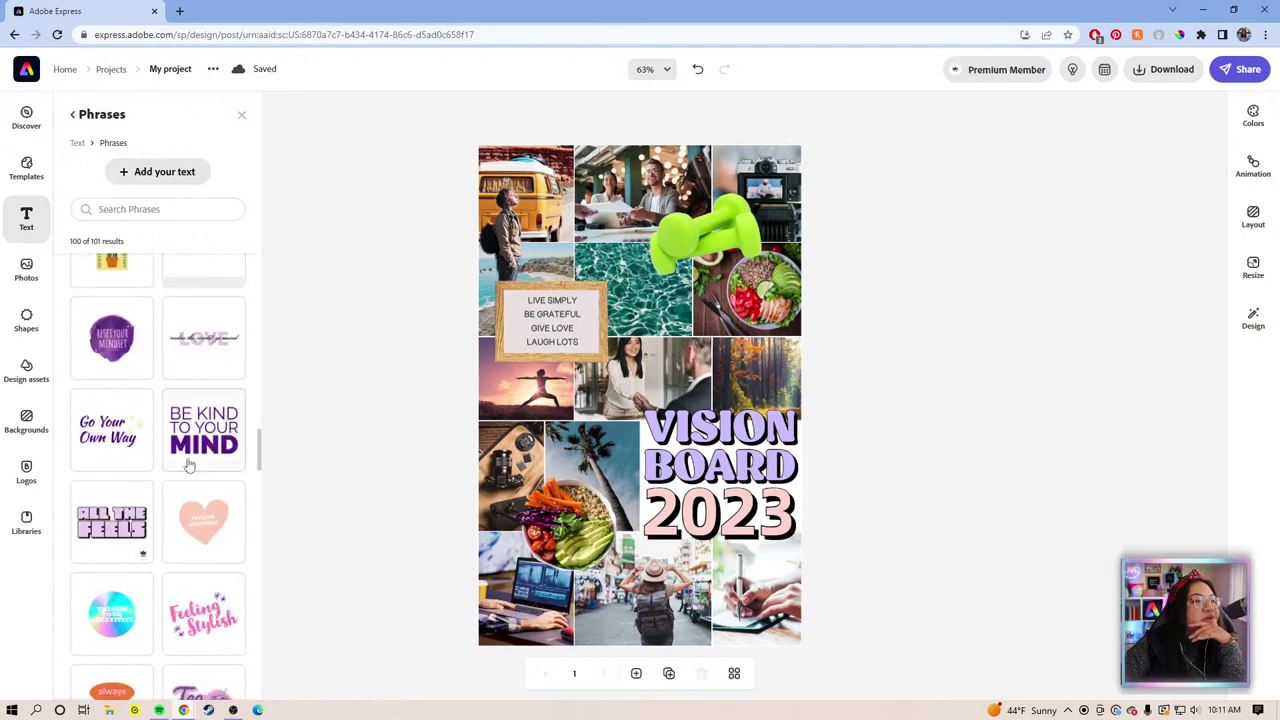
scroll(137, 376, down, 2)
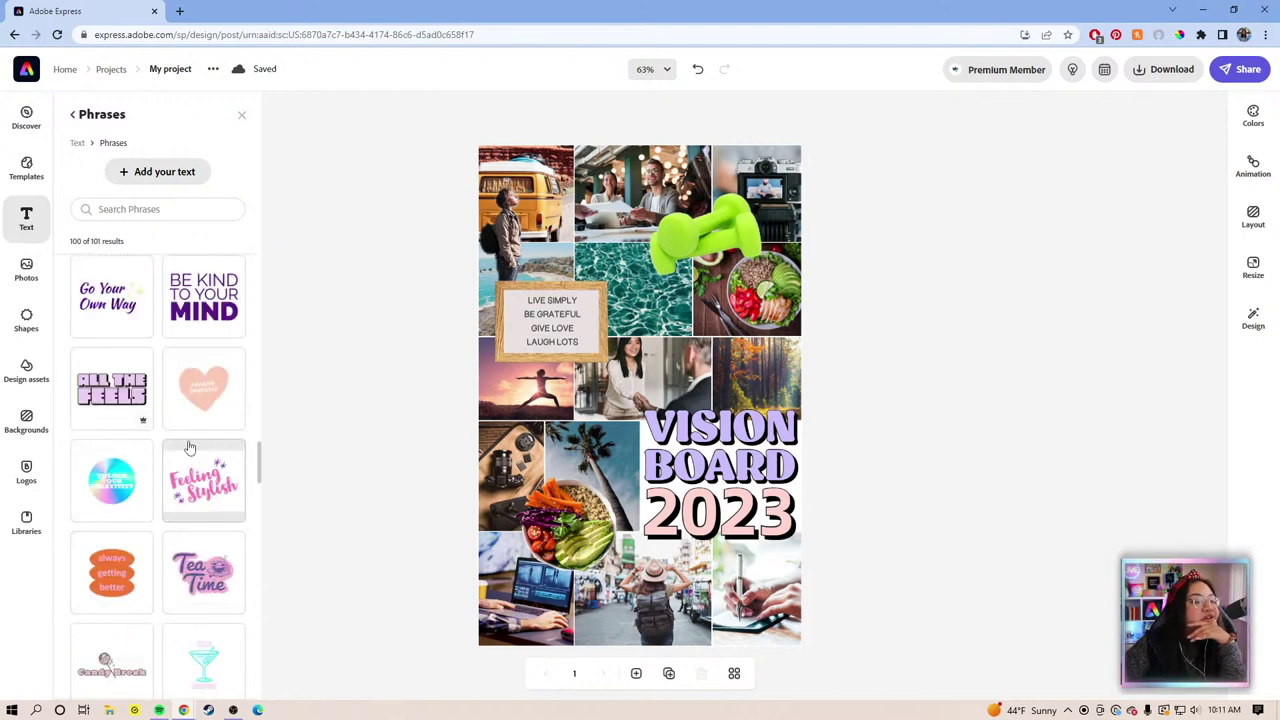
scroll(143, 592, down, 4)
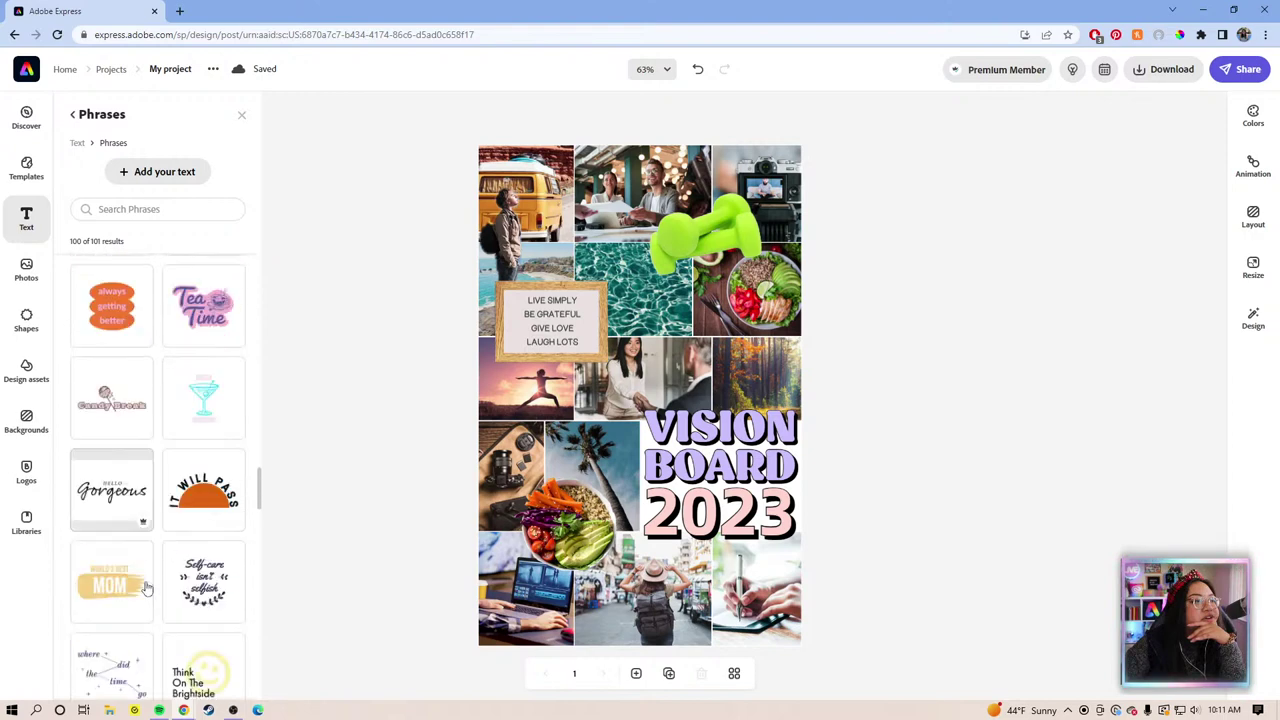
scroll(146, 585, up, 10)
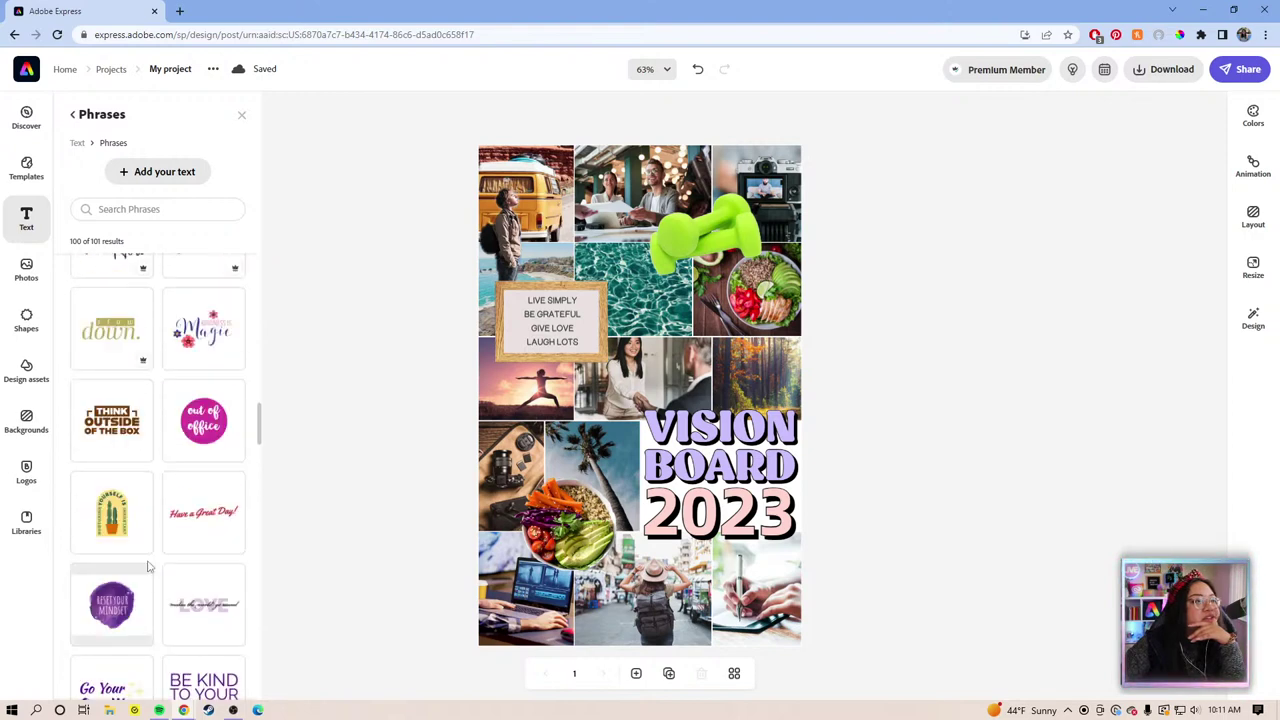
scroll(150, 560, down, 3)
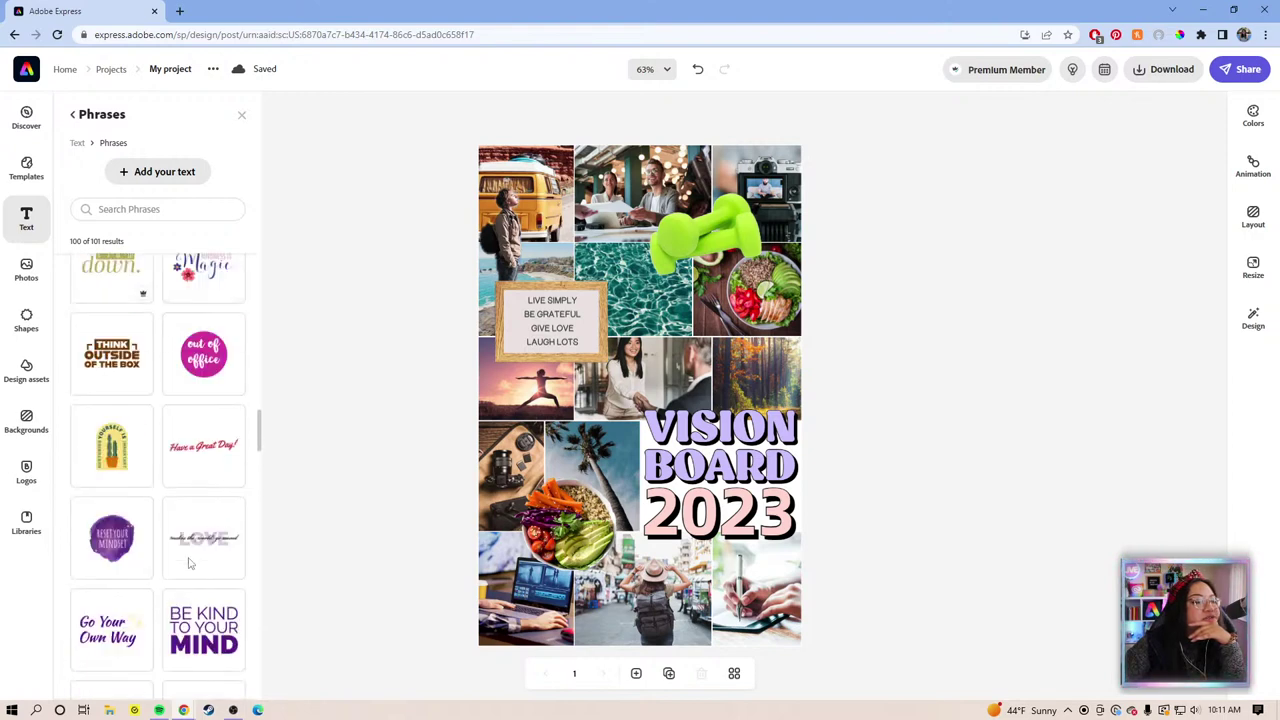
click(104, 545)
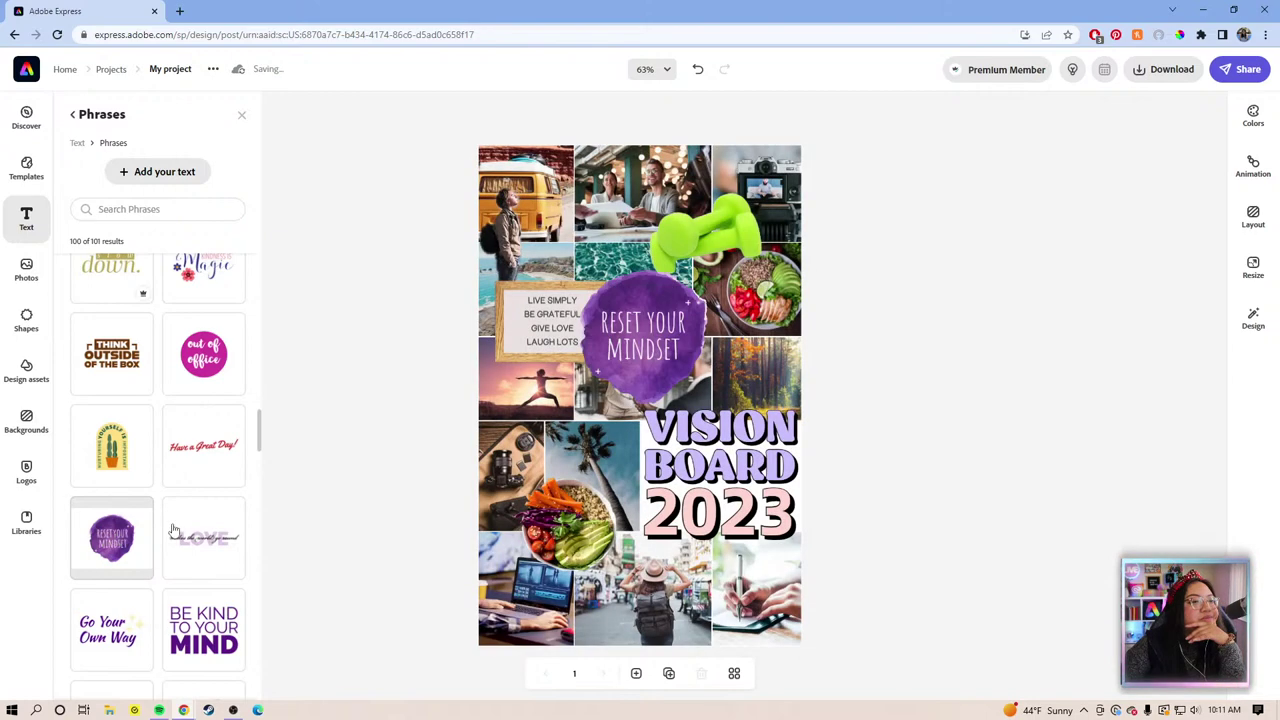
click(718, 358)
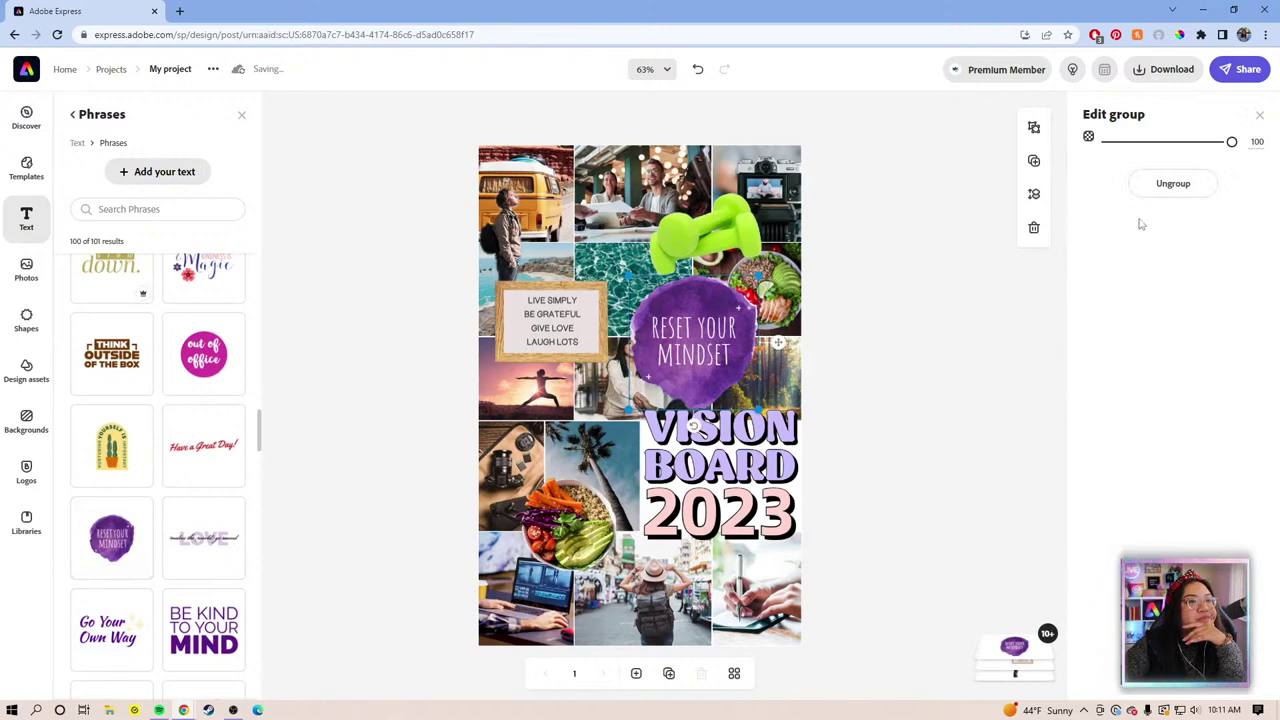
Replace the wording inside the purple phrase badge with "Create. Give. Inspire.".
click(708, 337)
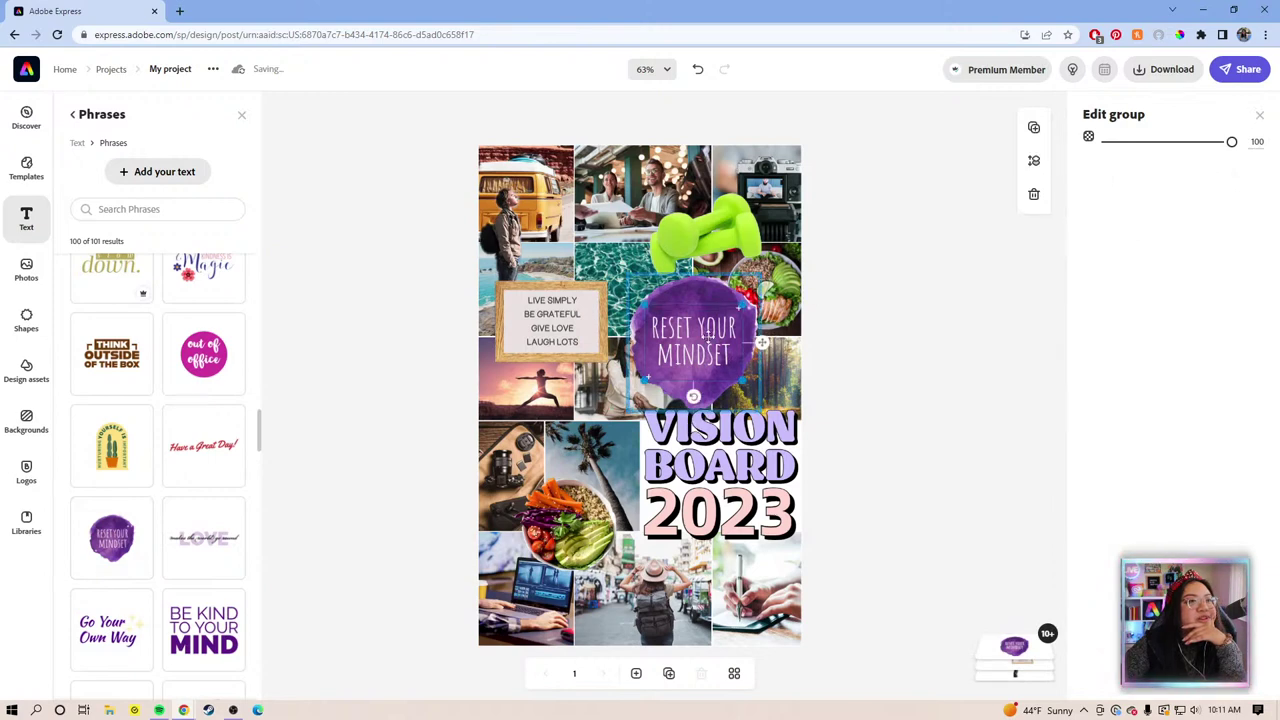
click(708, 340)
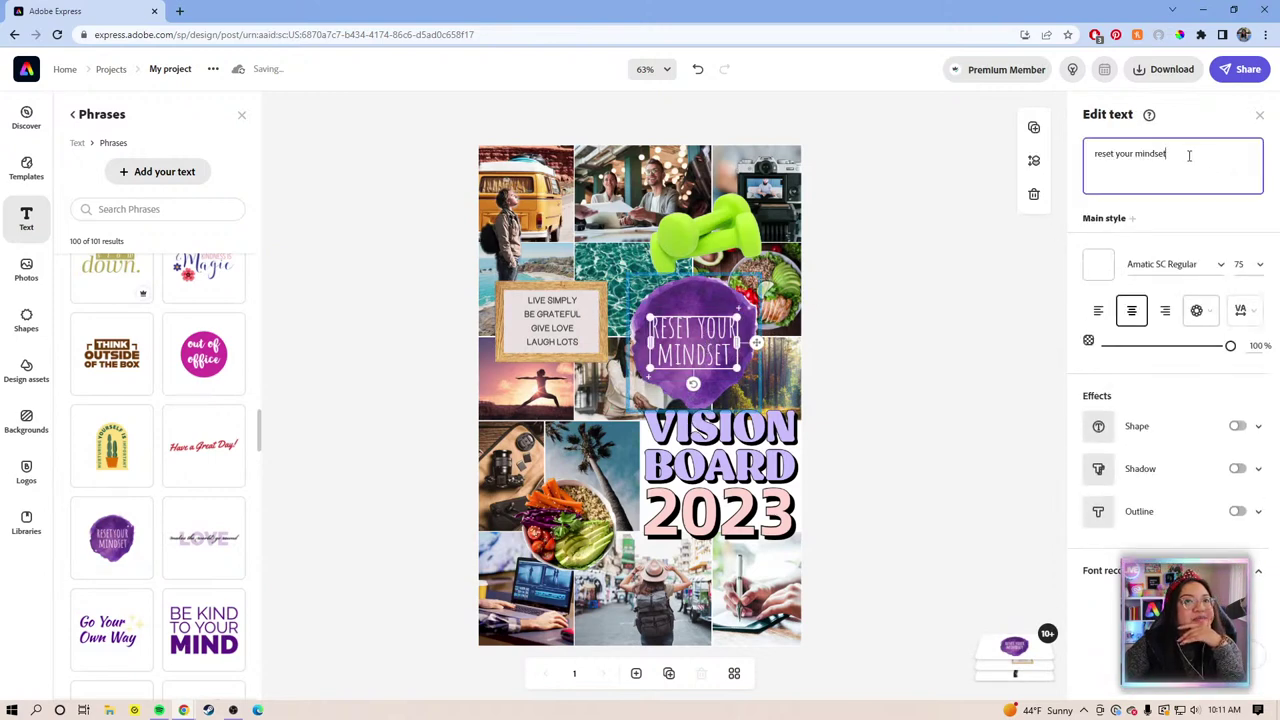
drag(1167, 154, 1102, 160)
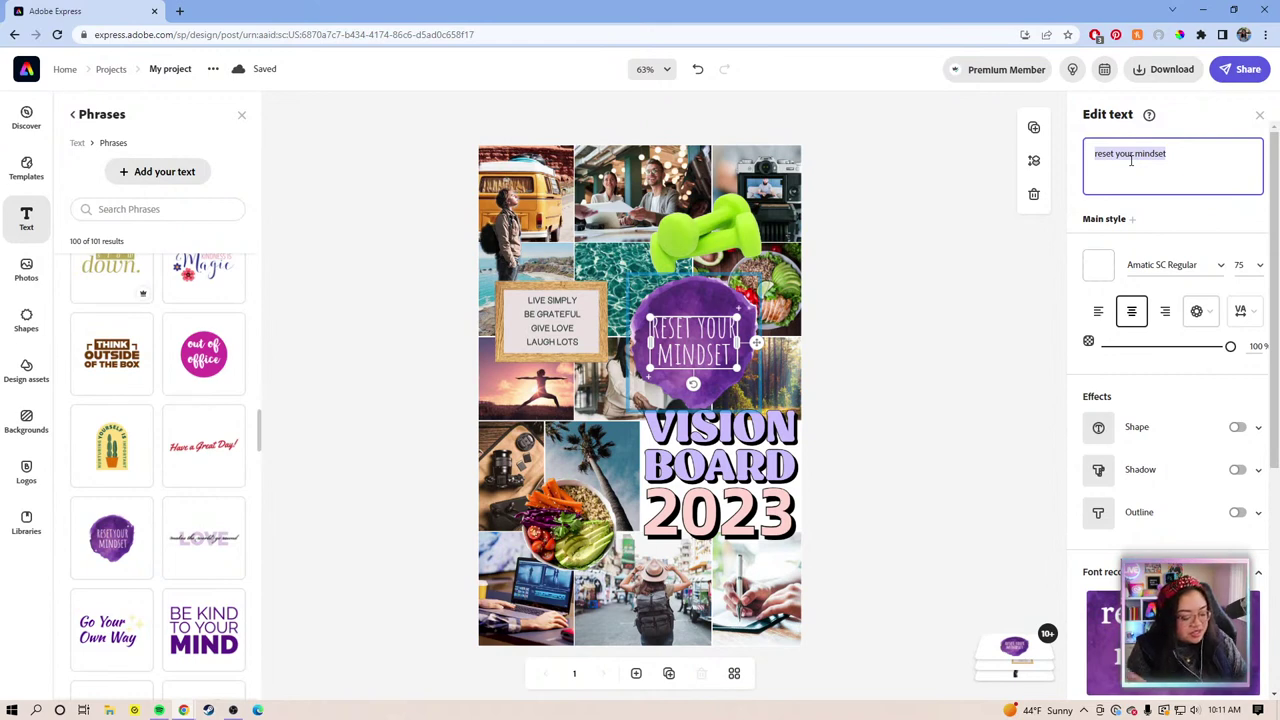
key(BackSpace)
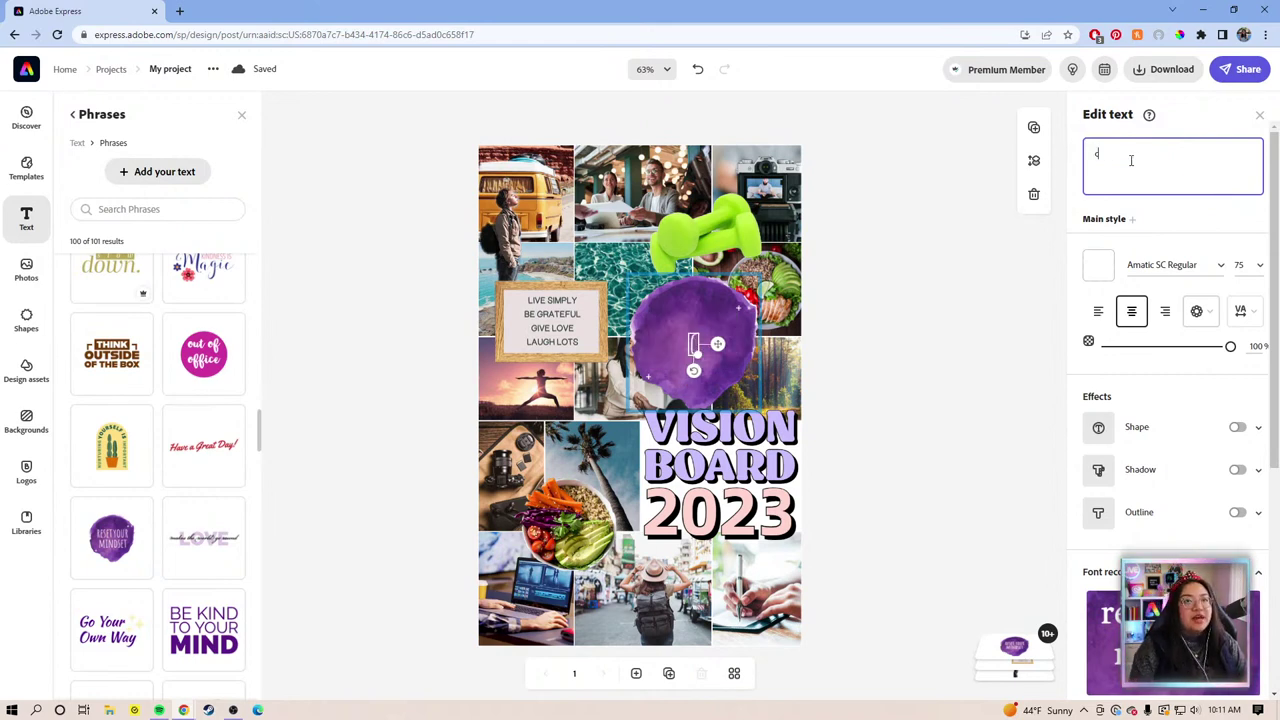
text(C)
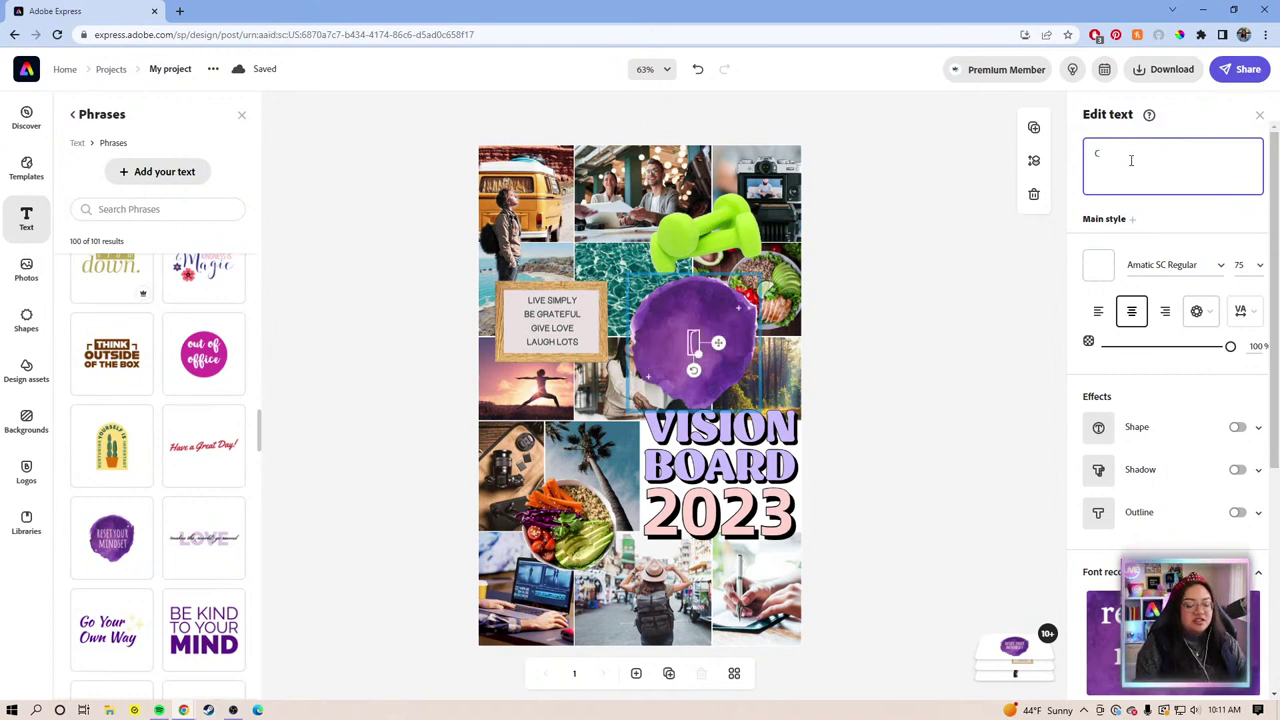
text(reate. Gr)
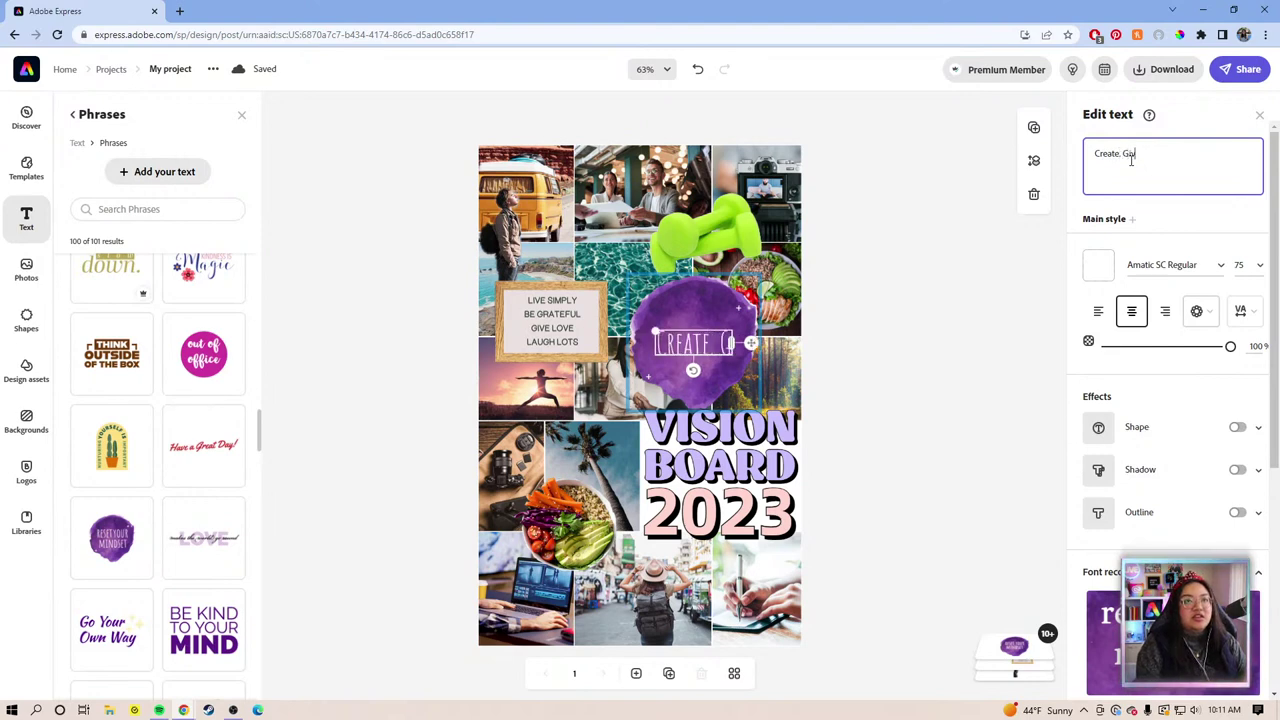
text(ve. Insp)
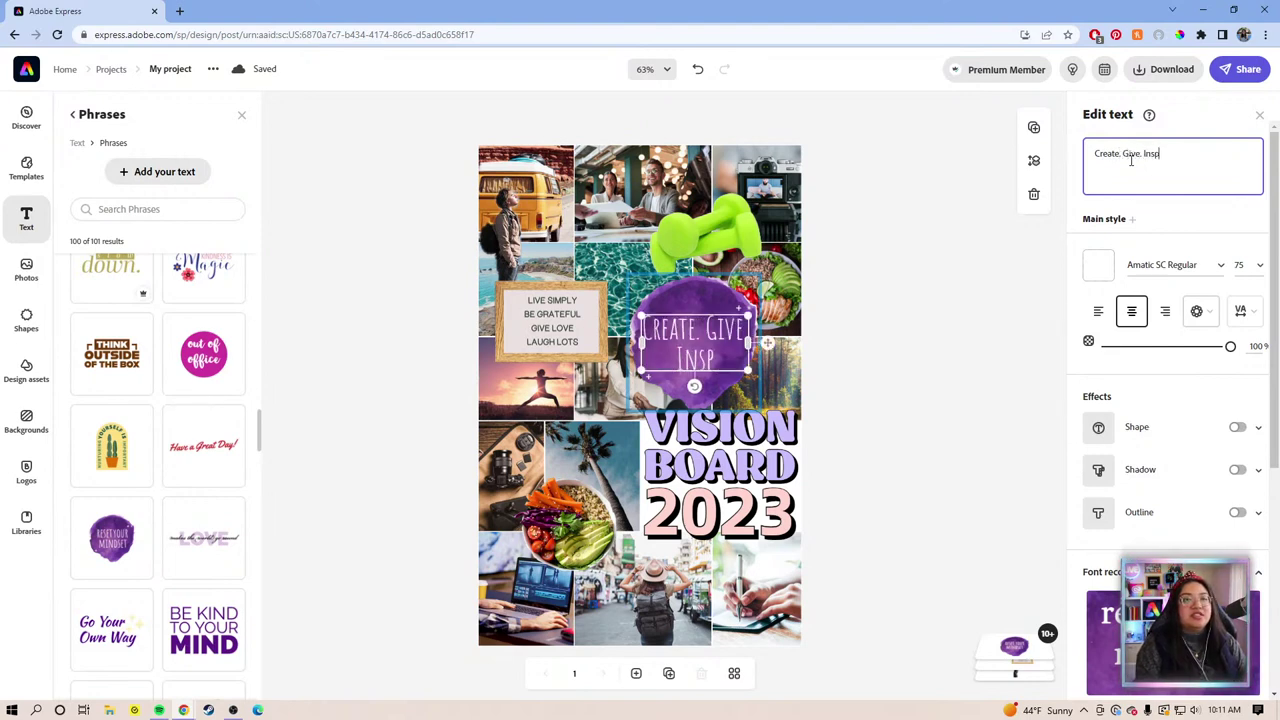
text(i)
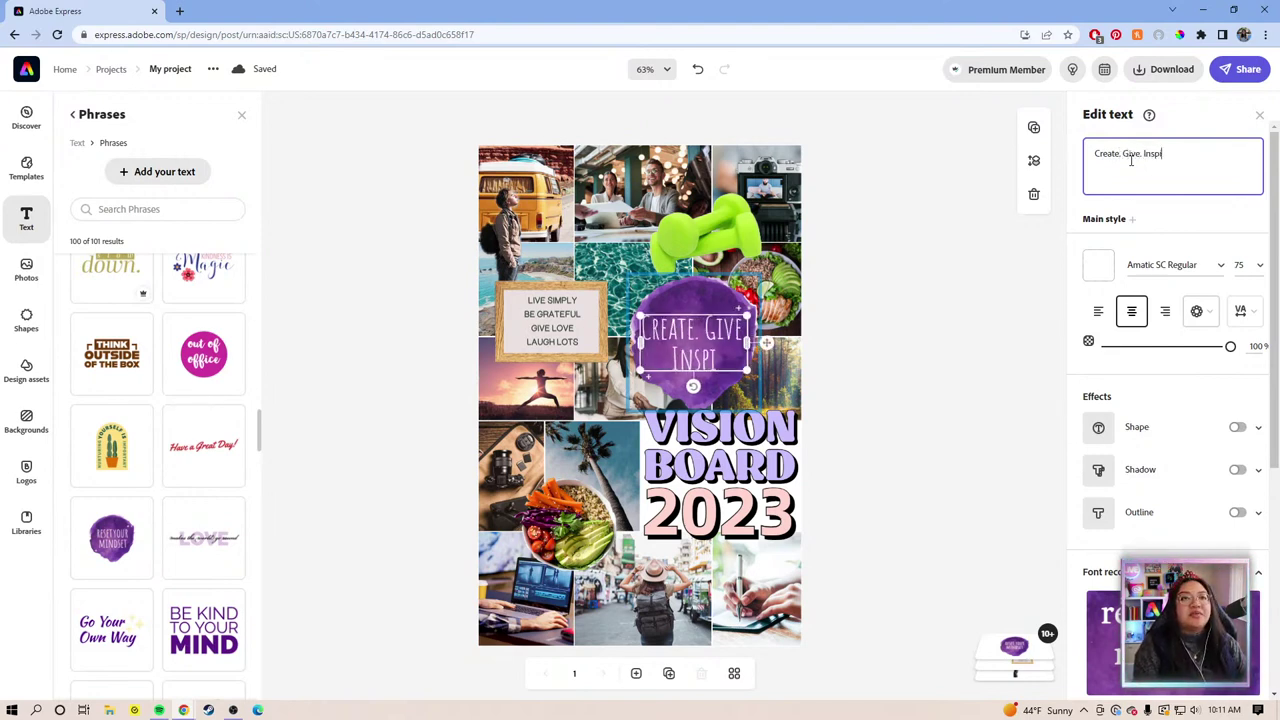
text(re.)
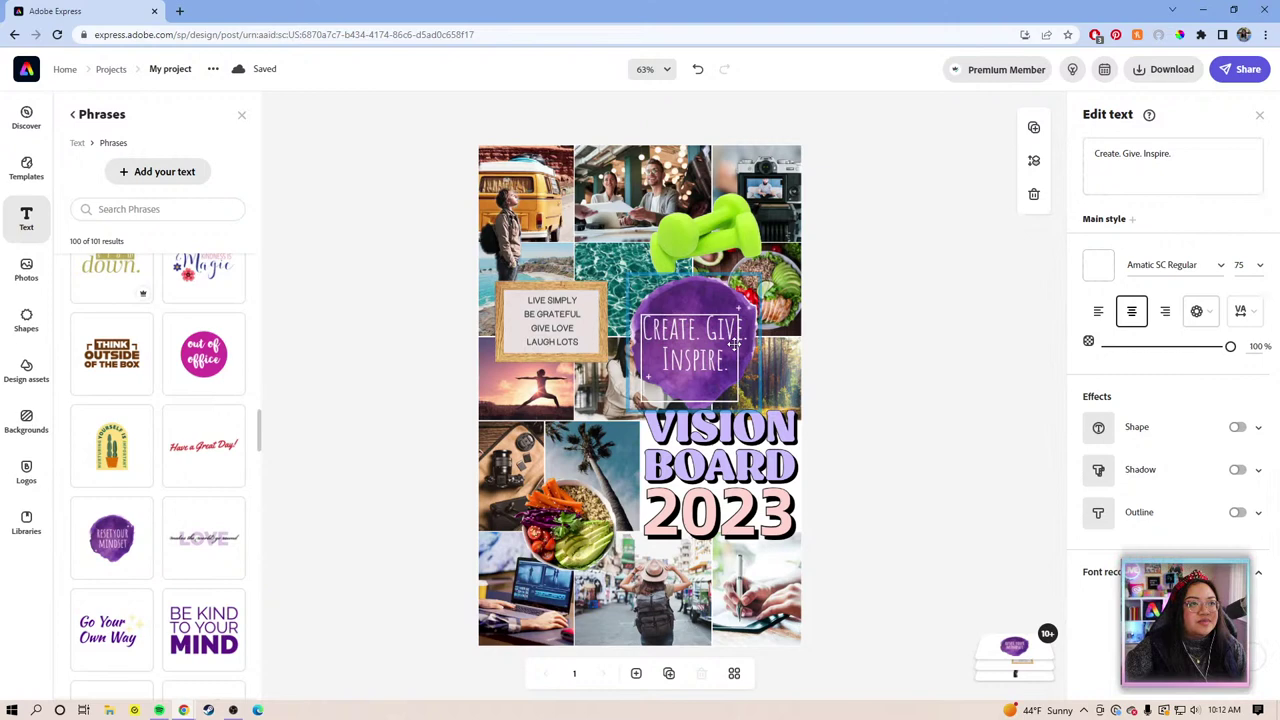
Wrap the badge text onto three lines, enlarge it to about 81.6 and centre it on the purple shape.
drag(735, 343, 733, 343)
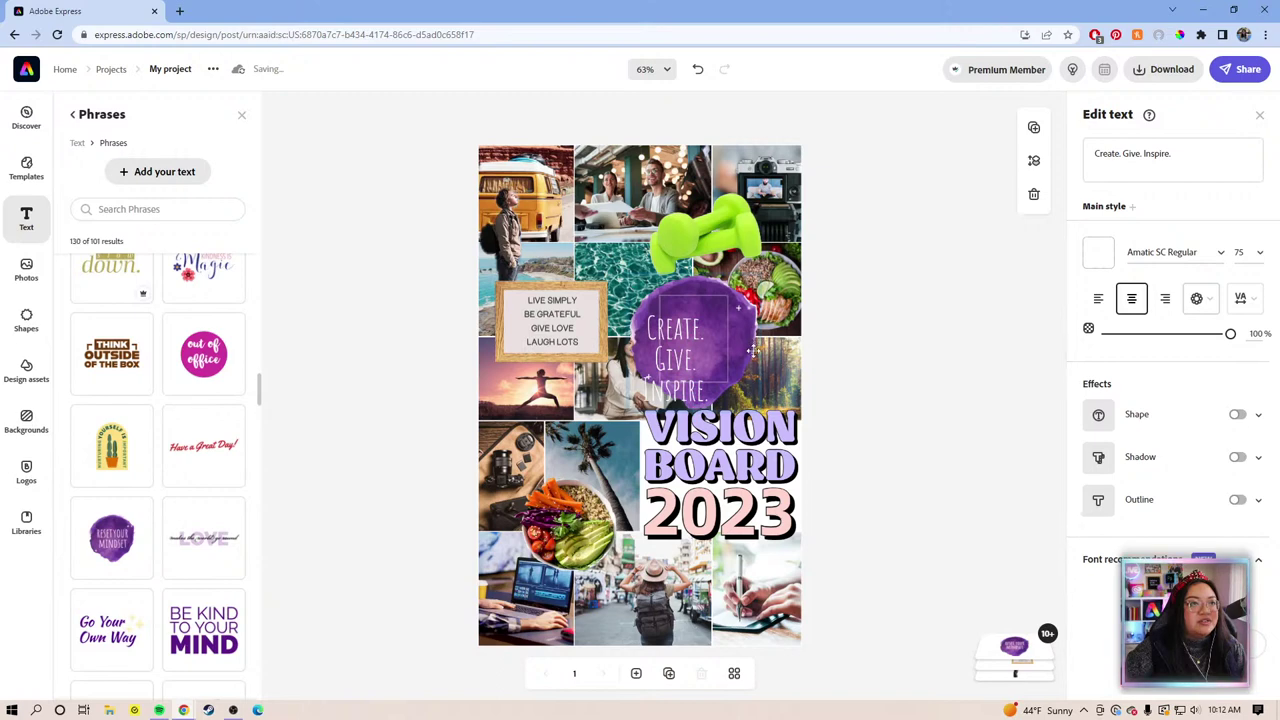
drag(706, 392, 757, 350)
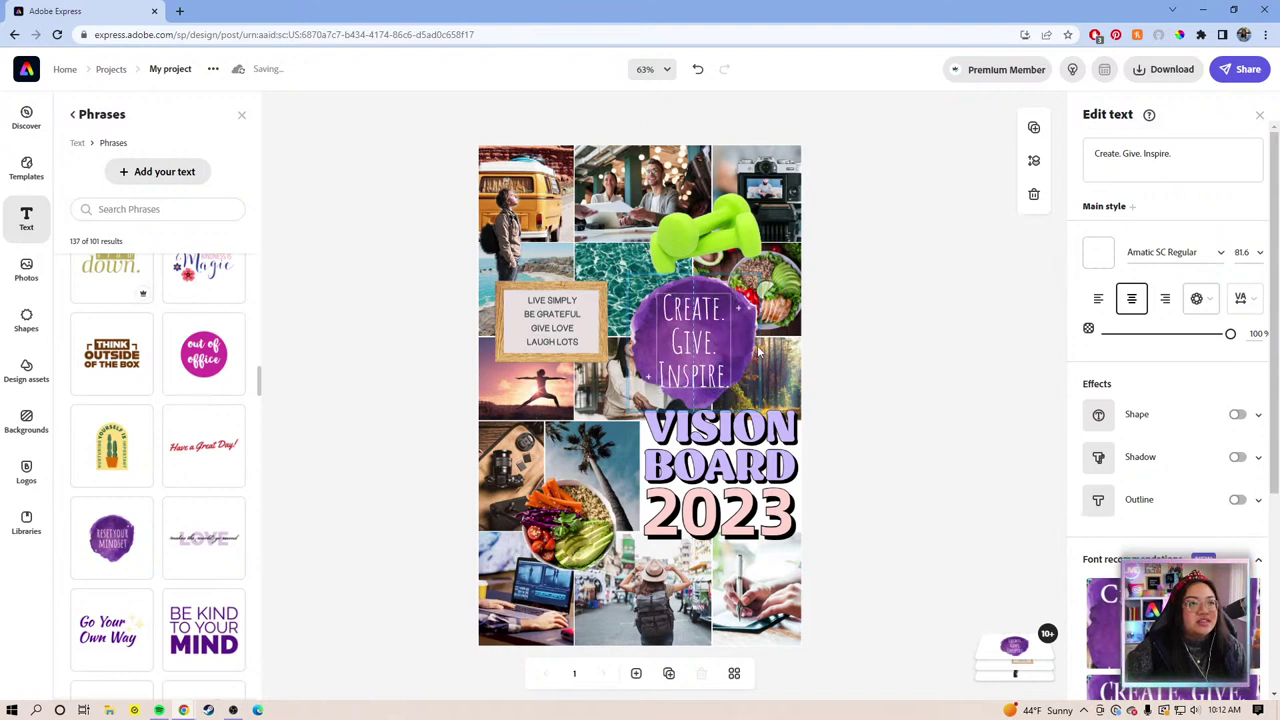
click(855, 357)
Shrink the whole purple badge and position it between the salad bowl photo and the Vision Board title.
click(720, 342)
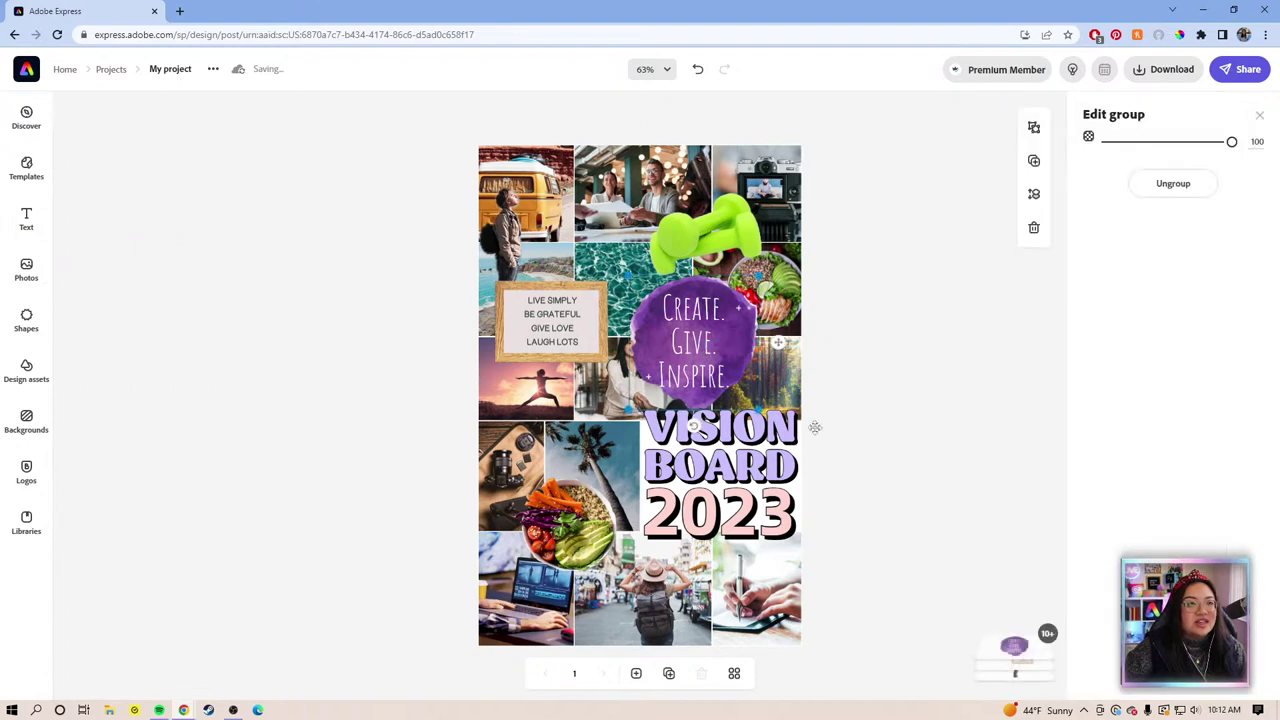
mouse_move(717, 340)
mouse_down()
mouse_move(660, 471)
mouse_move(743, 594)
mouse_move(617, 408)
mouse_move(707, 334)
mouse_move(733, 343)
mouse_move(707, 337)
mouse_move(708, 350)
mouse_move(708, 331)
mouse_move(695, 342)
mouse_move(709, 341)
mouse_up()
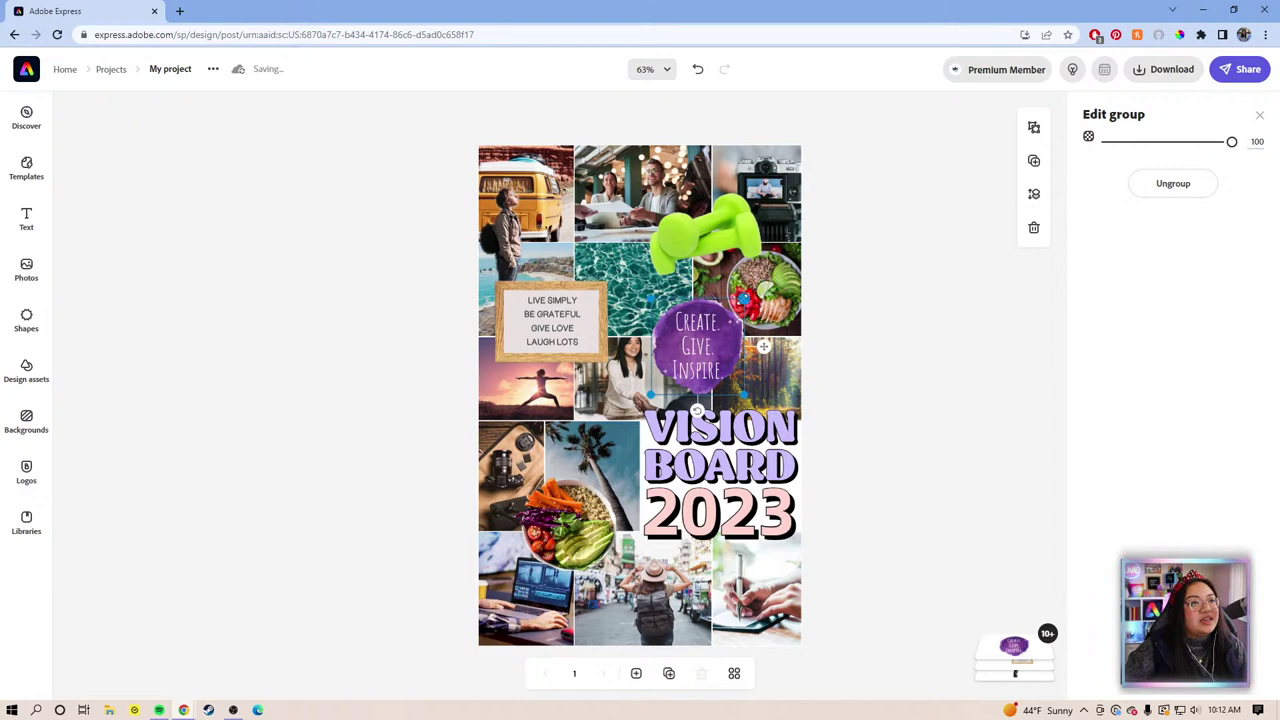
drag(746, 297, 752, 289)
Tilt the "Create. Give. Inspire." text slightly clockwise inside the purple badge.
click(694, 340)
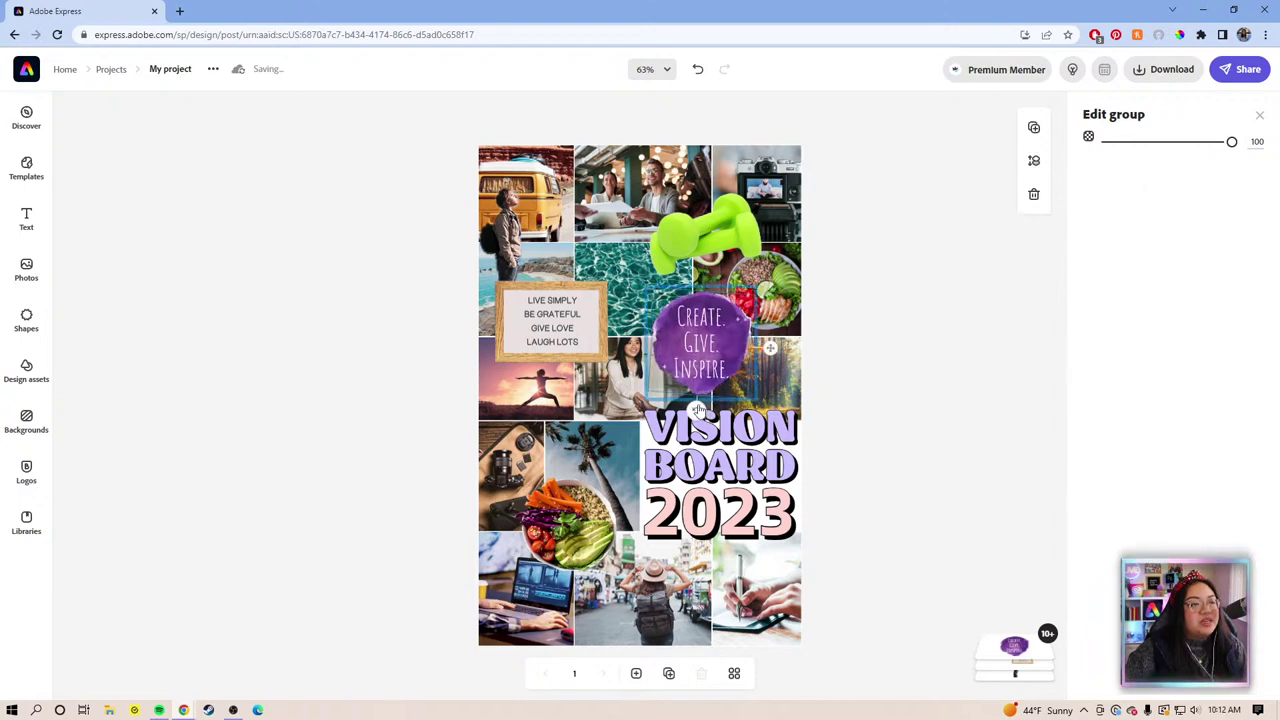
click(714, 365)
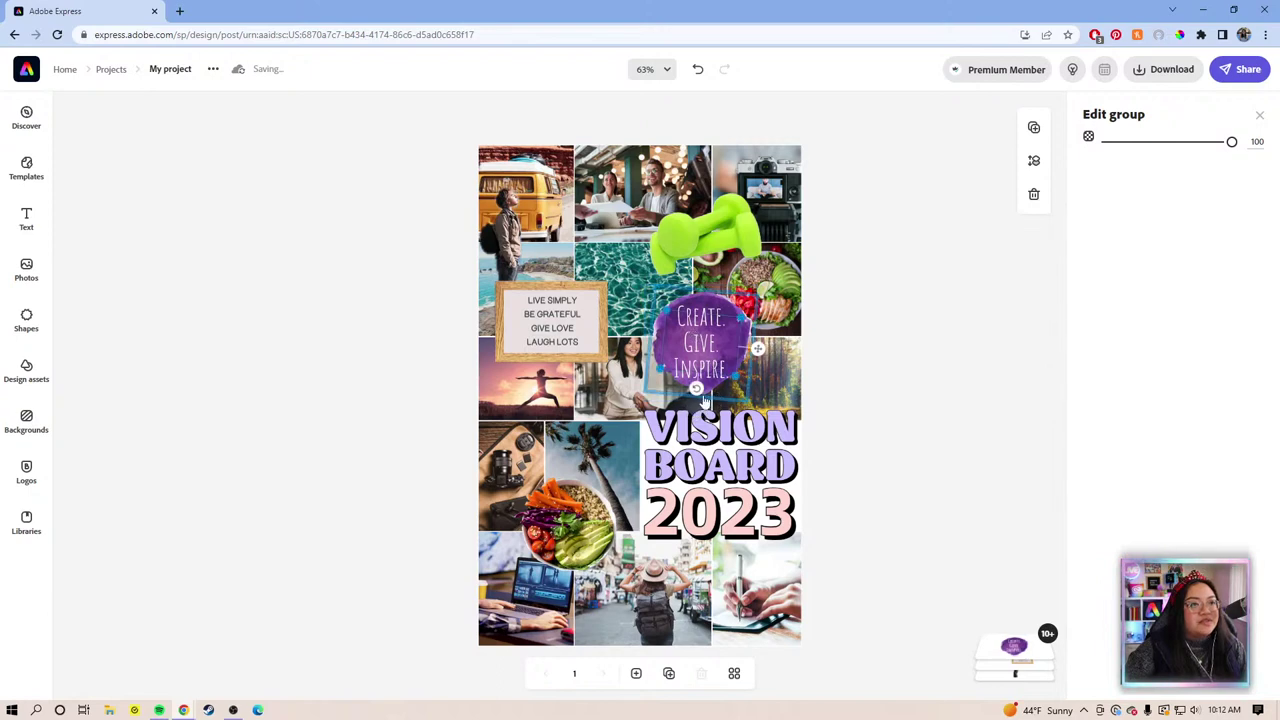
drag(697, 390, 692, 396)
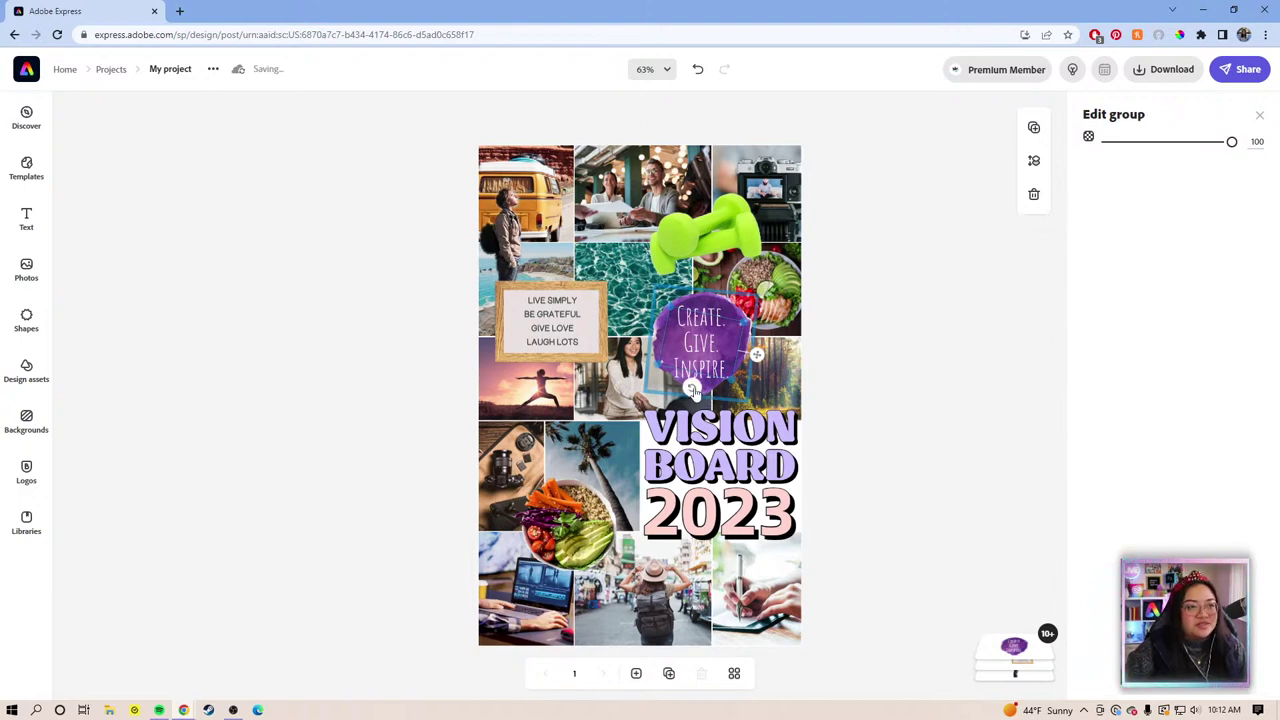
drag(691, 388, 697, 392)
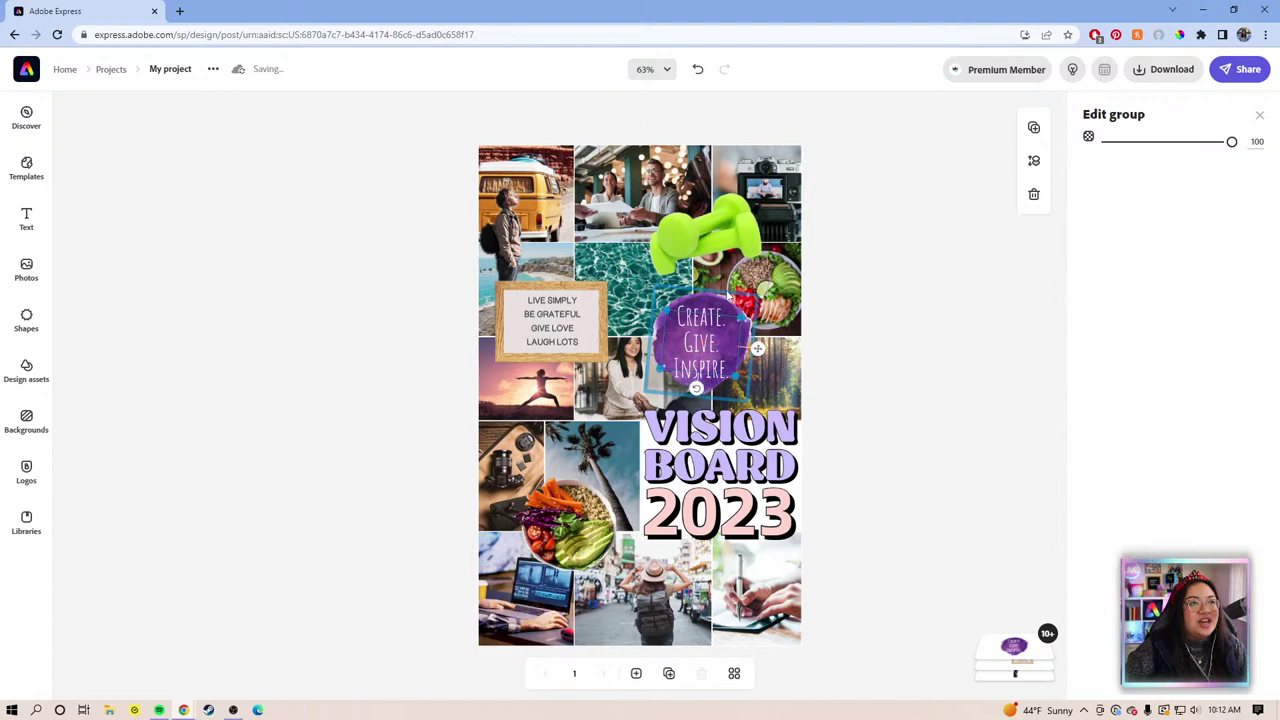
click(706, 315)
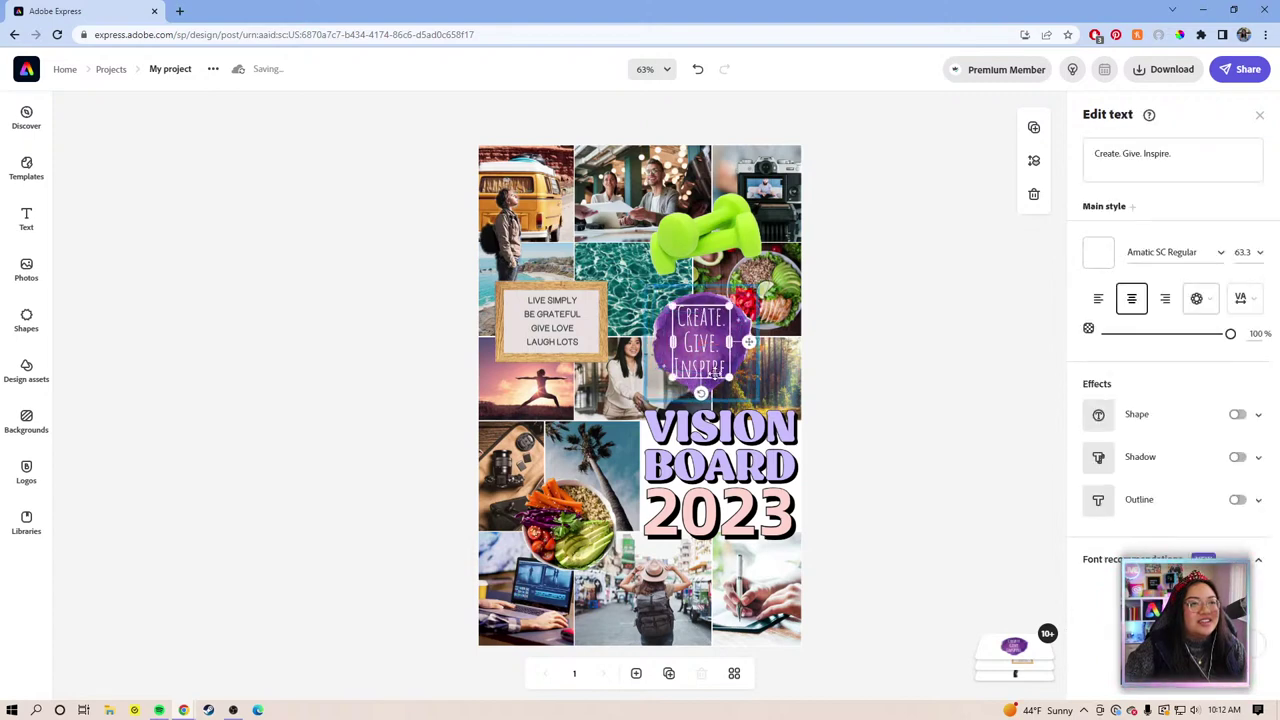
drag(701, 393, 697, 396)
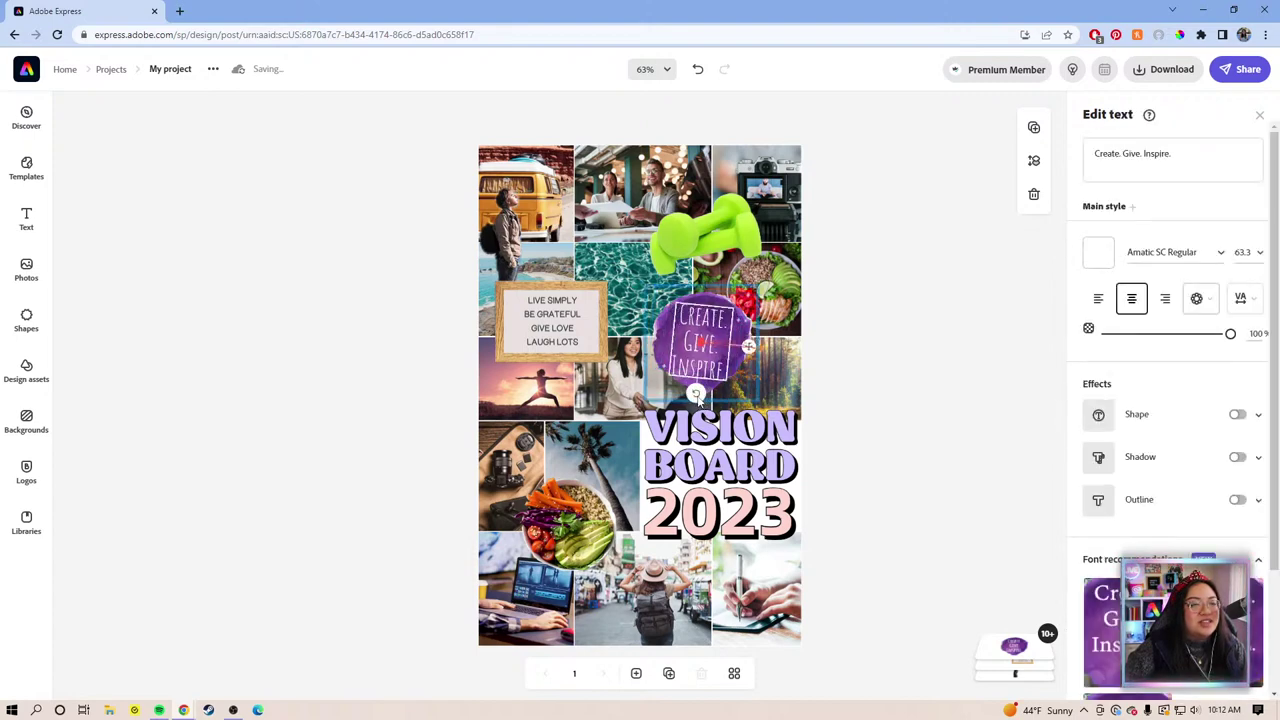
click(843, 336)
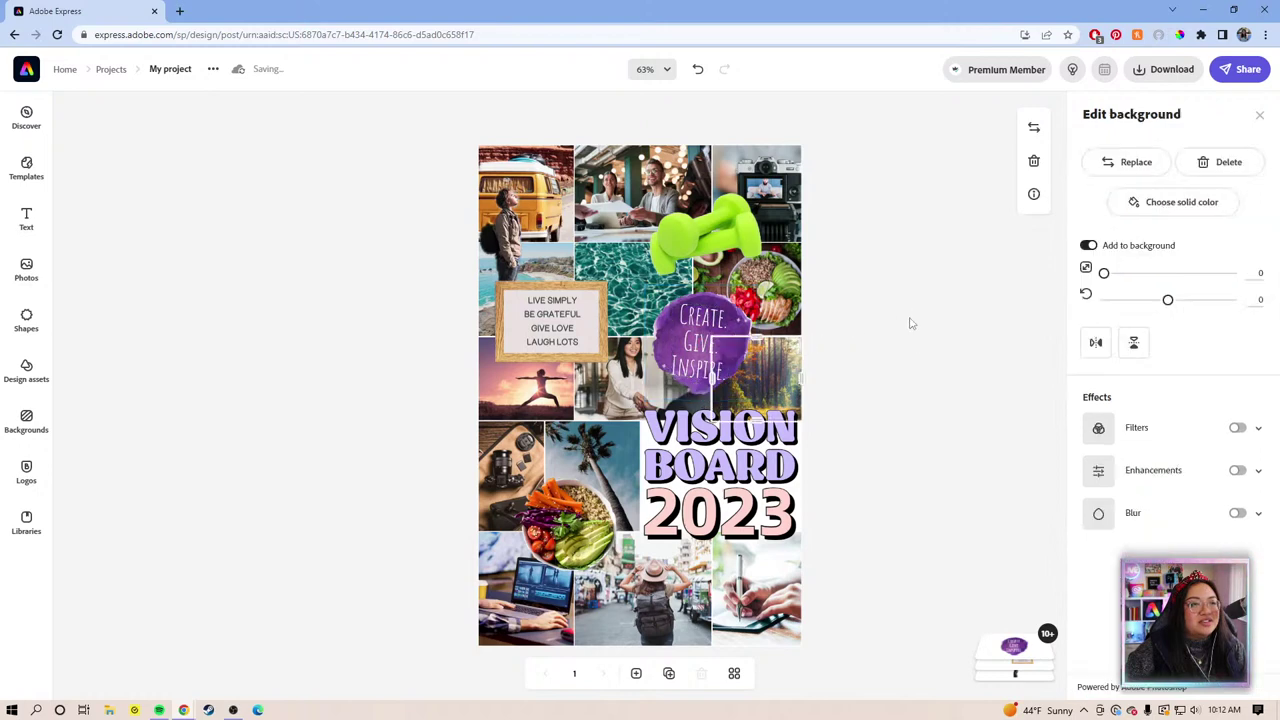
Select the entire purple badge group and scale it down a little more above the title.
click(871, 322)
drag(965, 337, 701, 338)
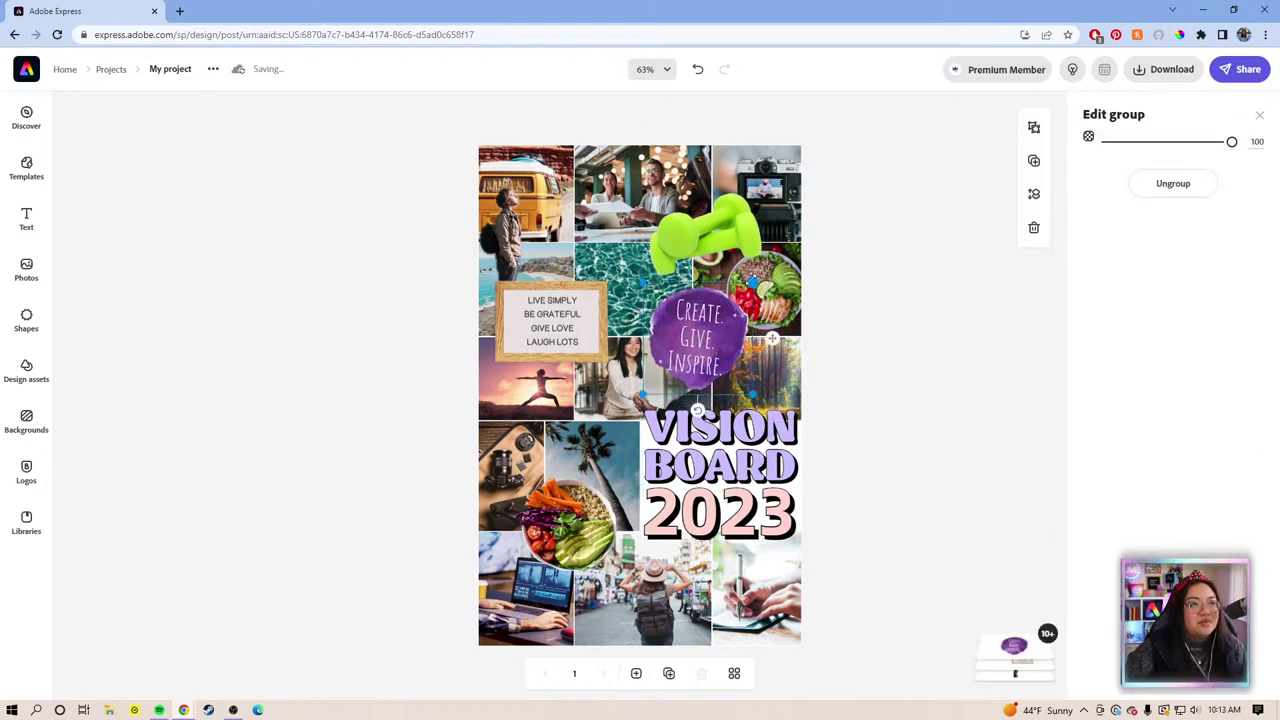
drag(752, 283, 734, 300)
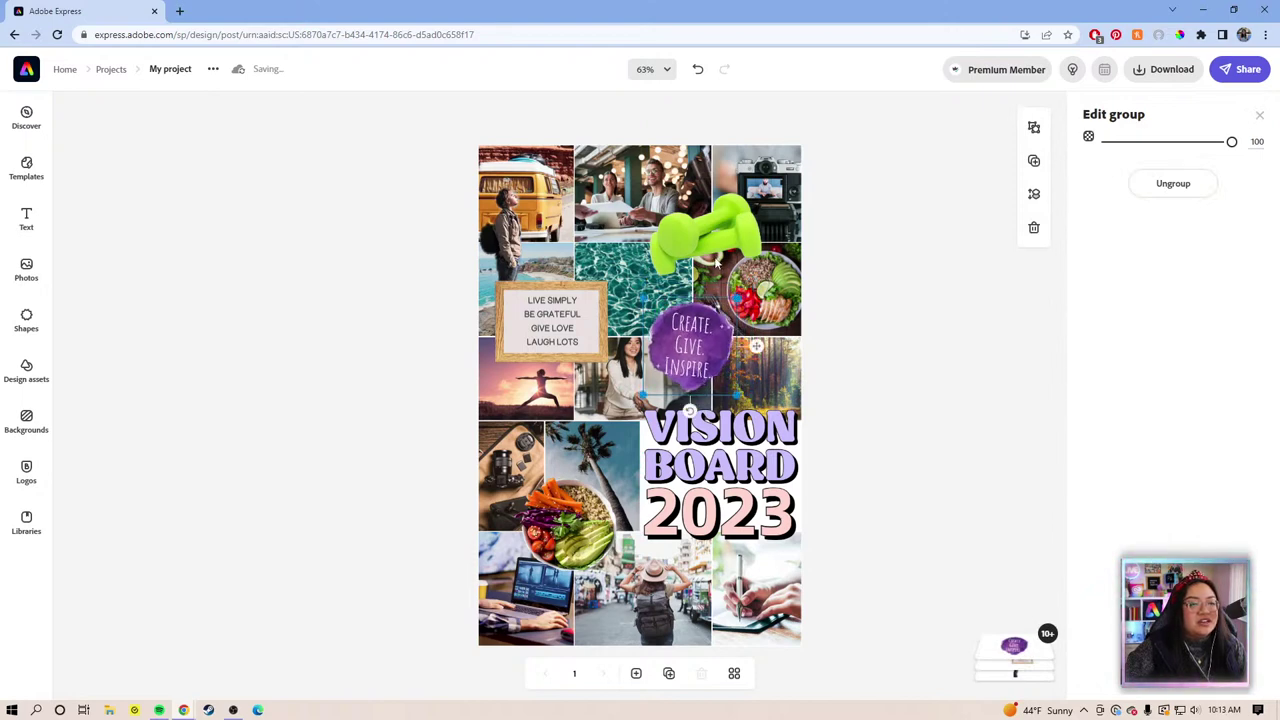
Move the green dumbbells slightly up toward the camera photo and lower the purple badge closer to the Vision Board title.
click(716, 230)
mouse_move(716, 238)
mouse_down()
mouse_move(722, 220)
mouse_move(772, 218)
mouse_move(739, 215)
mouse_move(719, 231)
mouse_move(733, 224)
mouse_up()
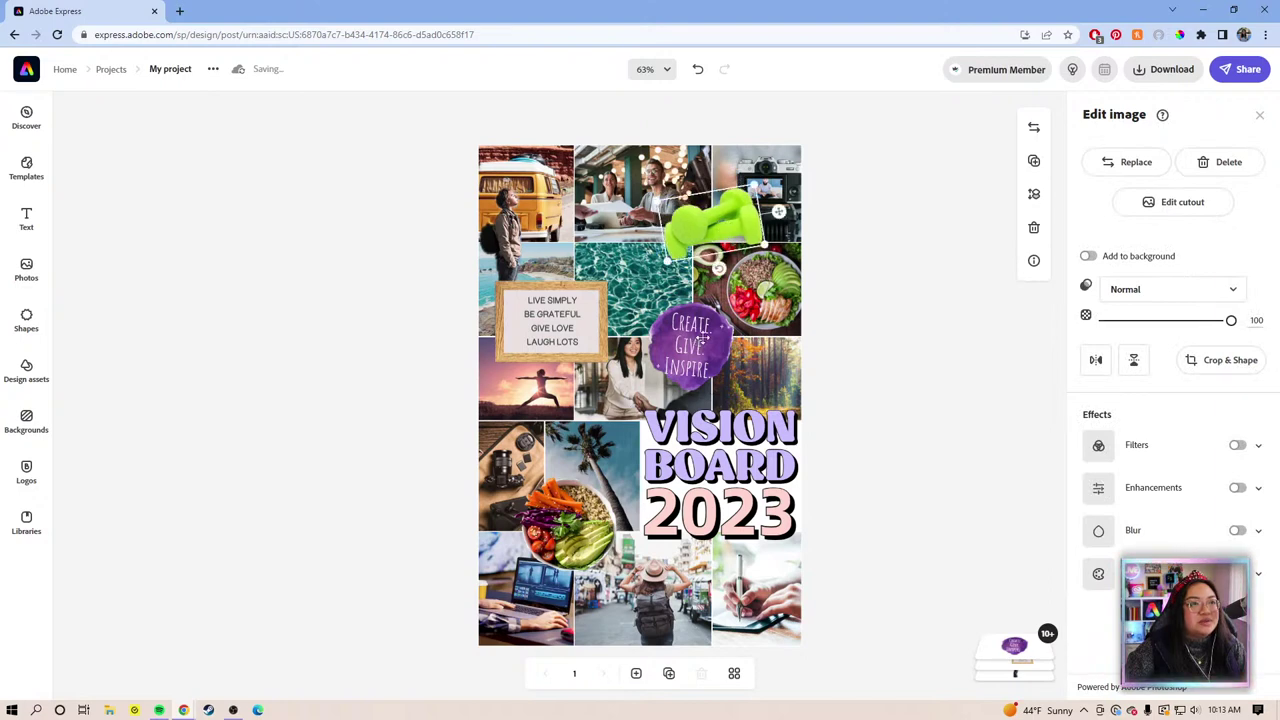
mouse_move(703, 341)
mouse_down()
mouse_move(709, 357)
mouse_move(718, 350)
mouse_up()
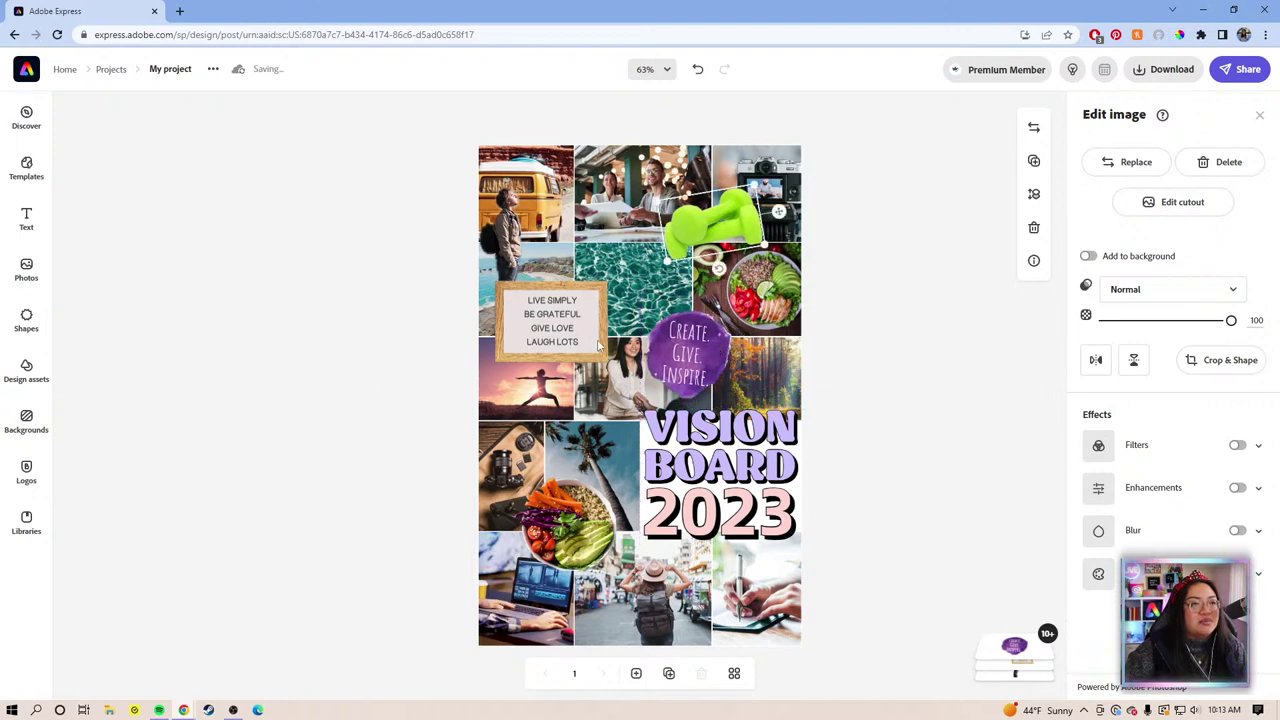
Shrink the framed "LIVE SIMPLY" quote slightly and move it up a little between the beach and yoga photos.
click(561, 318)
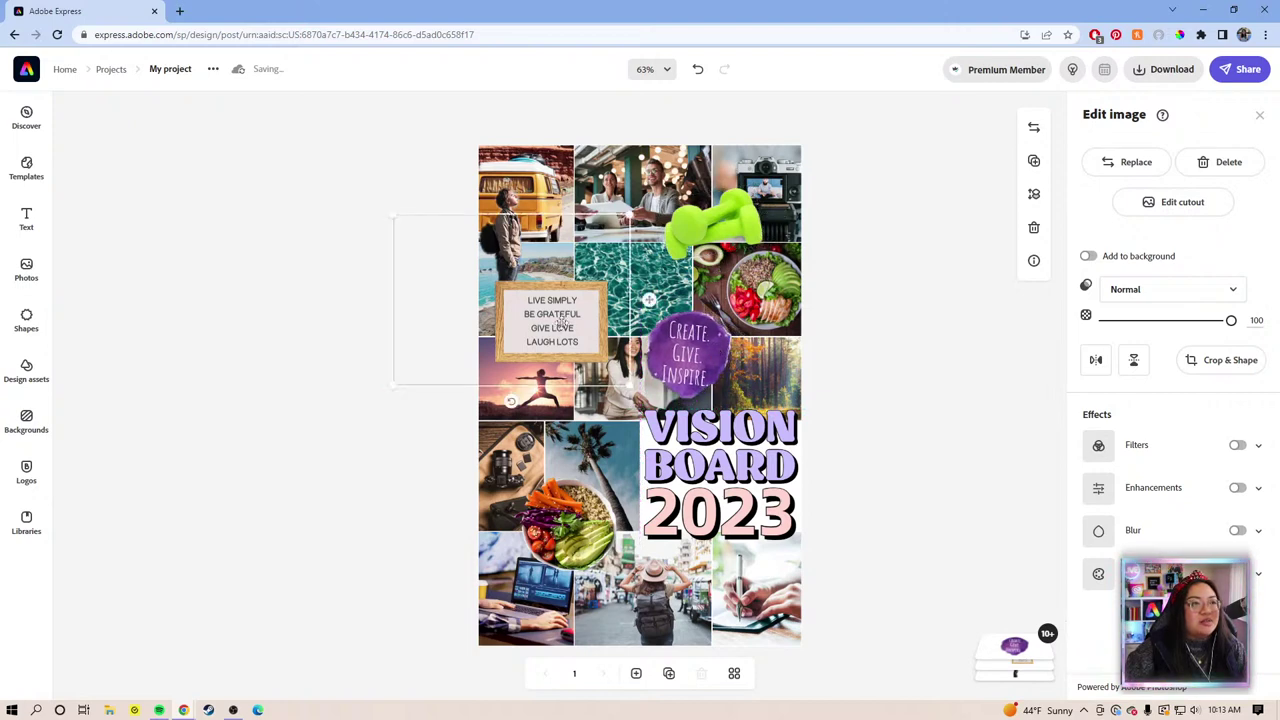
click(935, 322)
click(593, 322)
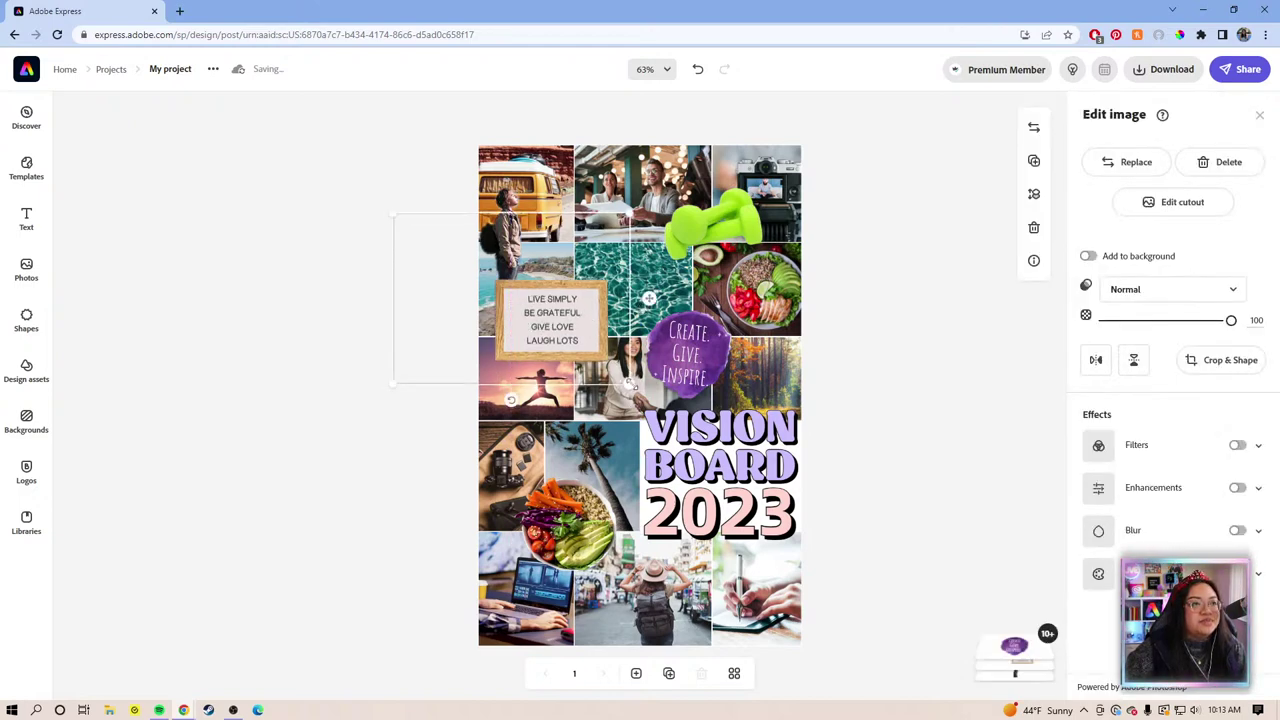
drag(649, 298, 638, 306)
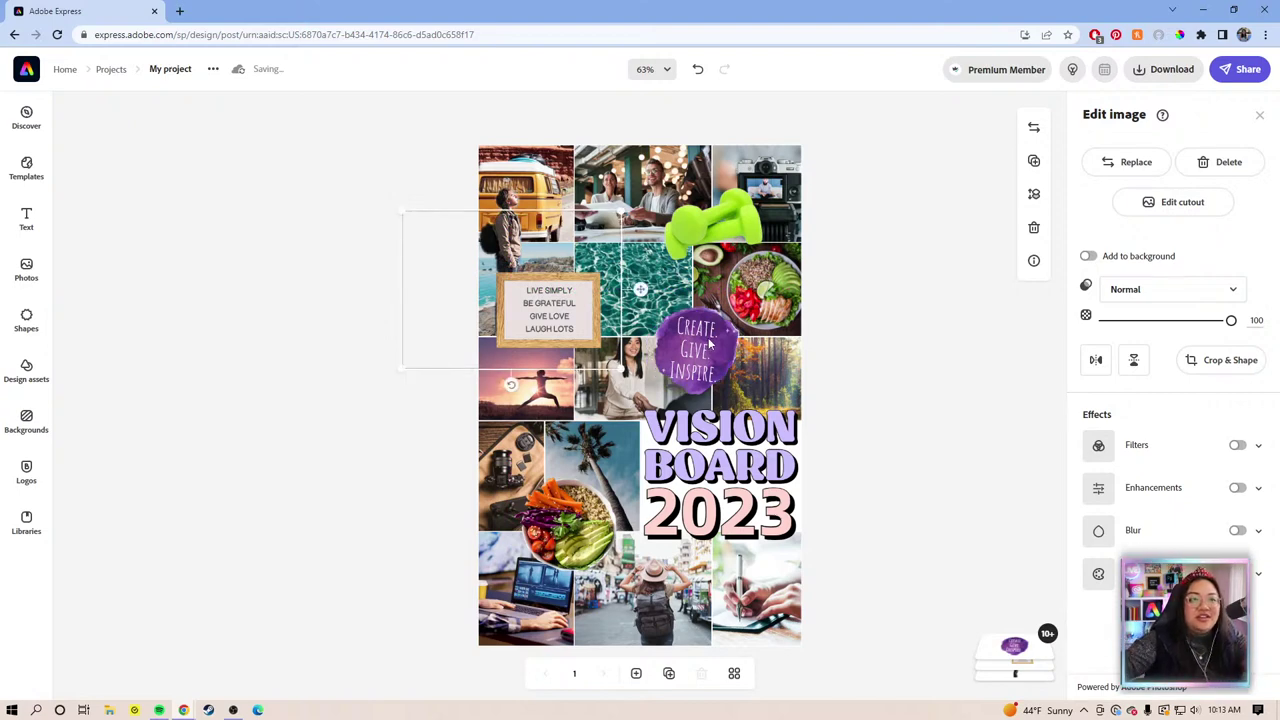
Nudge the purple "Create. Give. Inspire." badge slightly so it sits just above the Vision Board title.
click(790, 313)
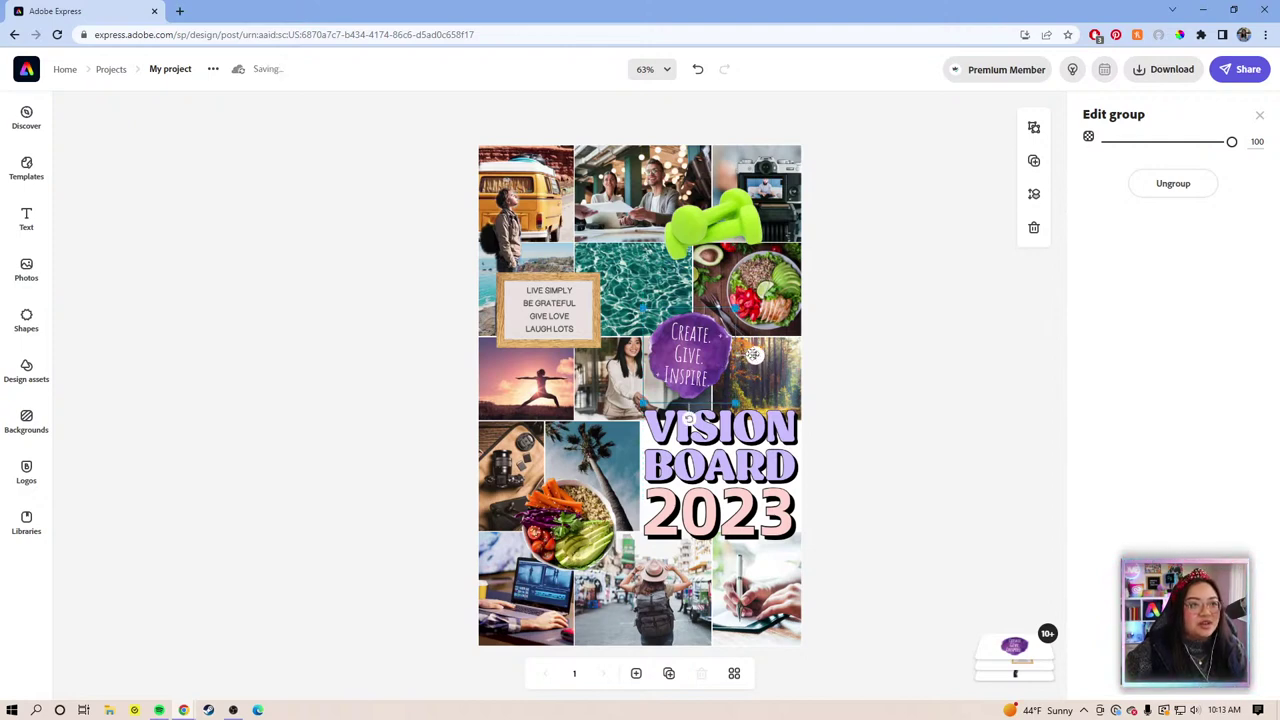
drag(757, 360, 757, 352)
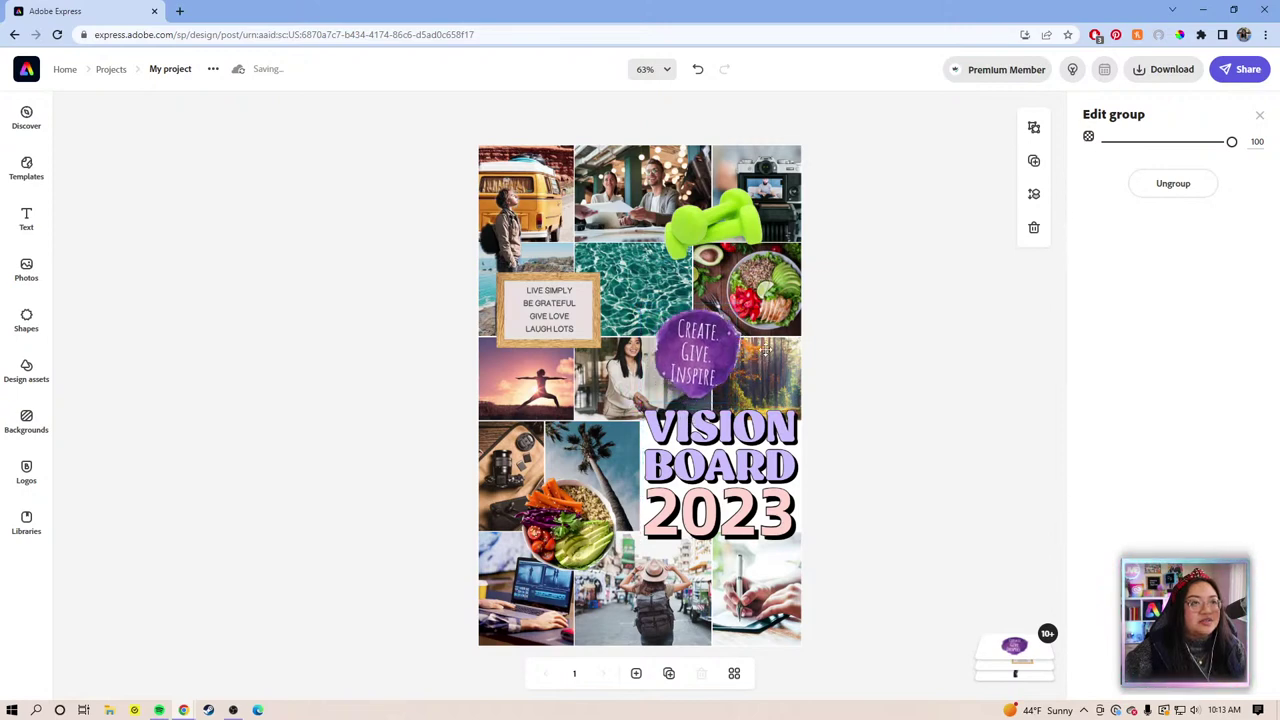
click(913, 391)
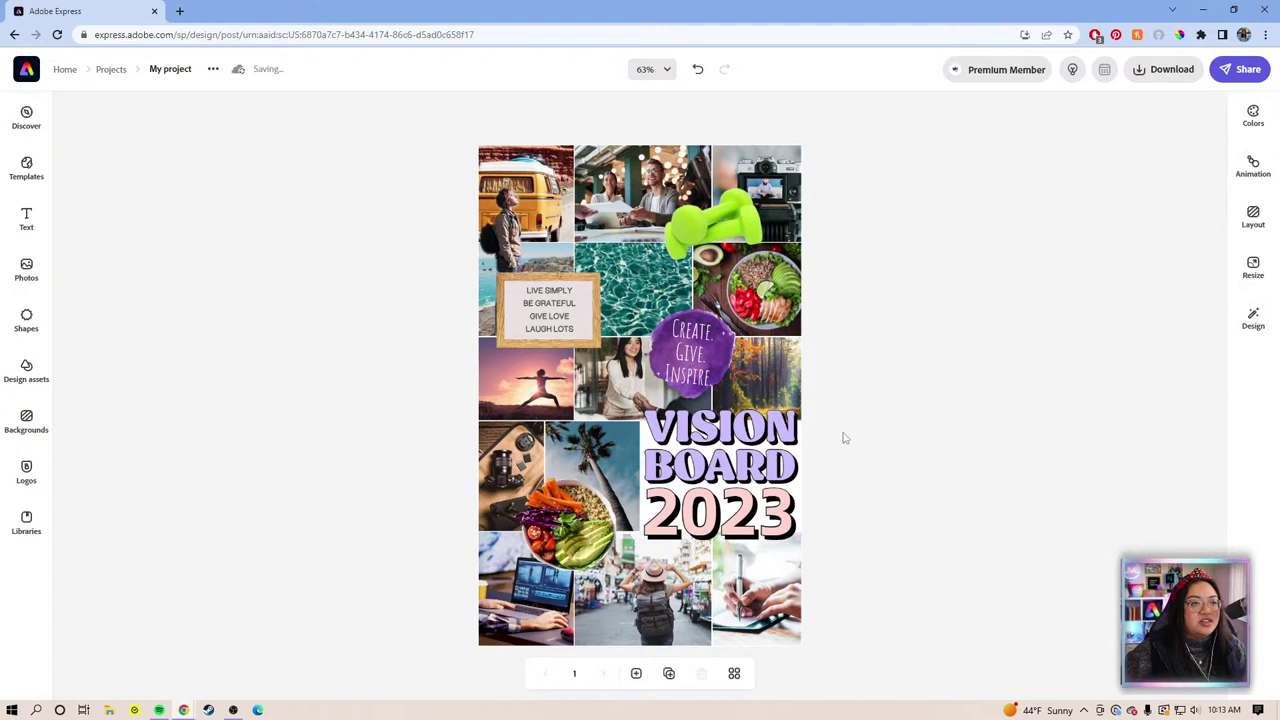
Recolour the "VISION BOARD" title text to a more saturated custom purple, #9781F2.
click(770, 432)
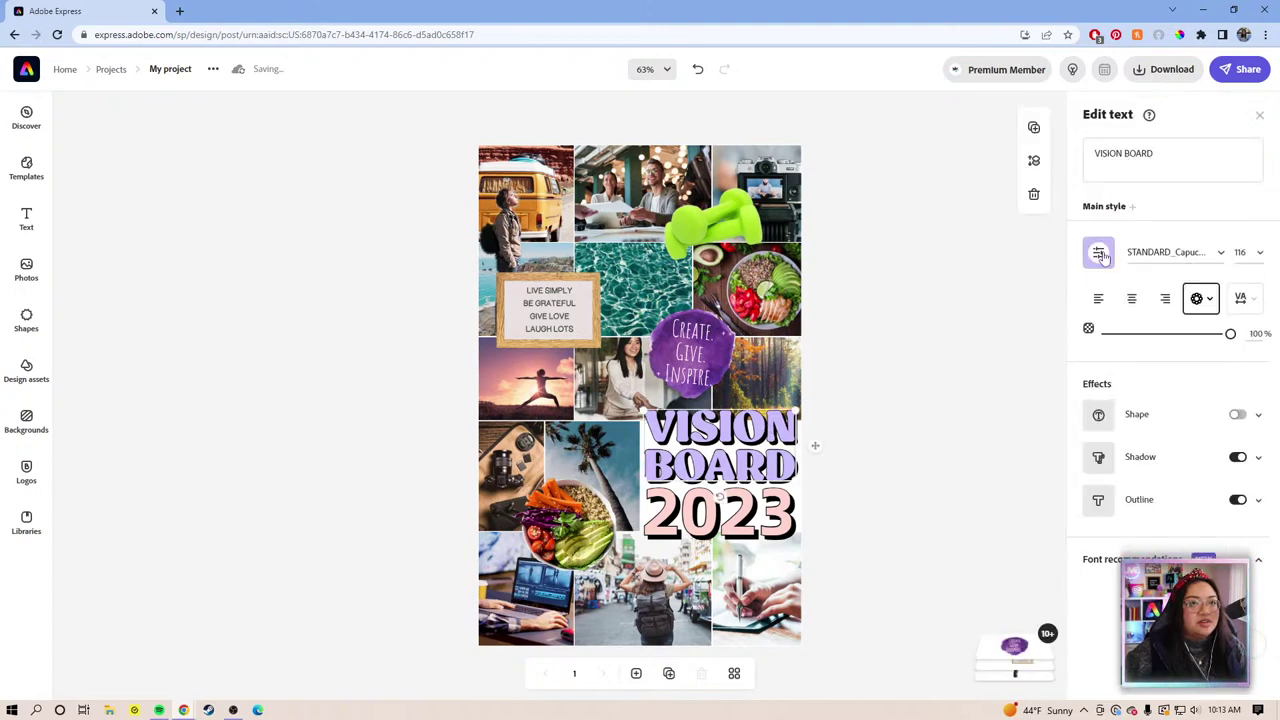
click(1090, 265)
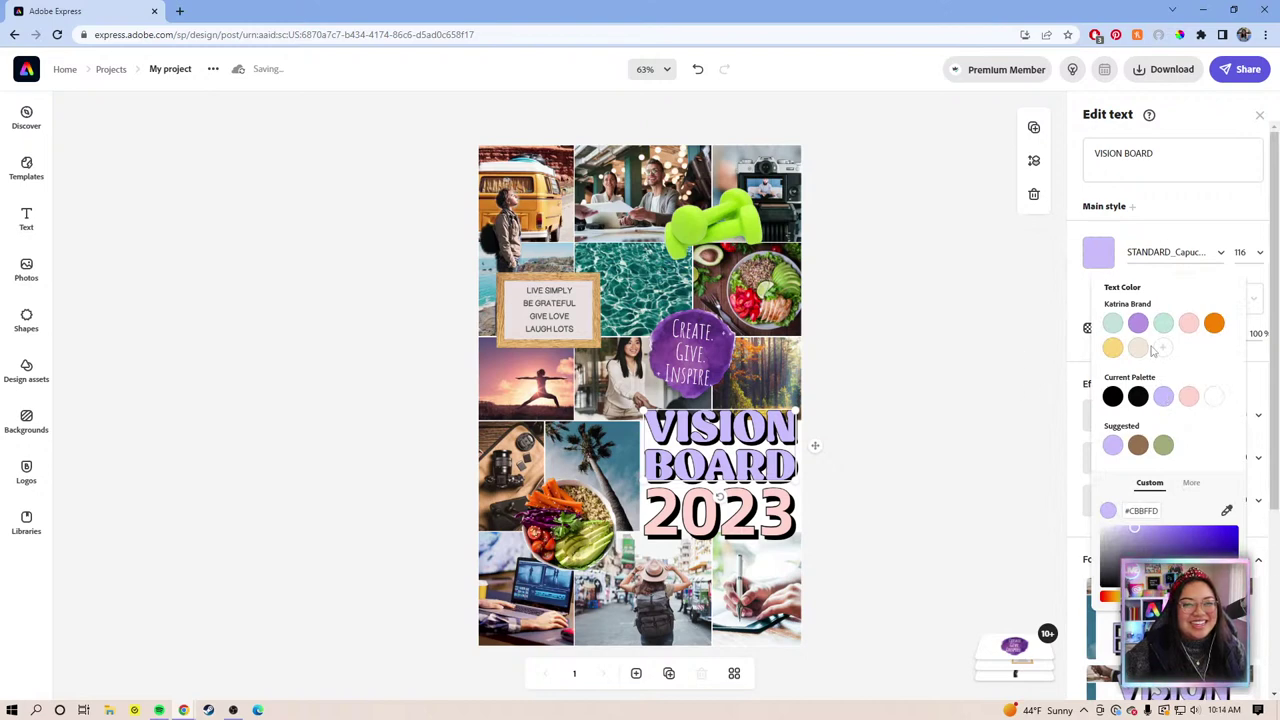
click(1164, 533)
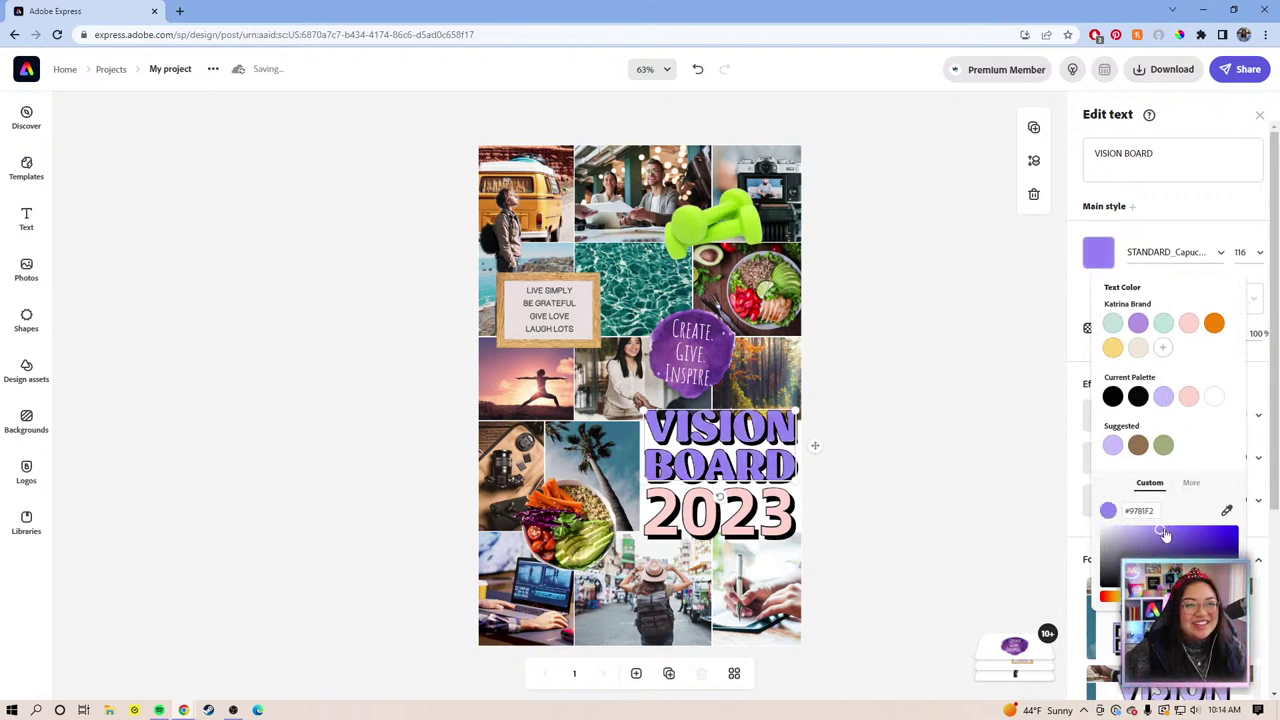
click(915, 385)
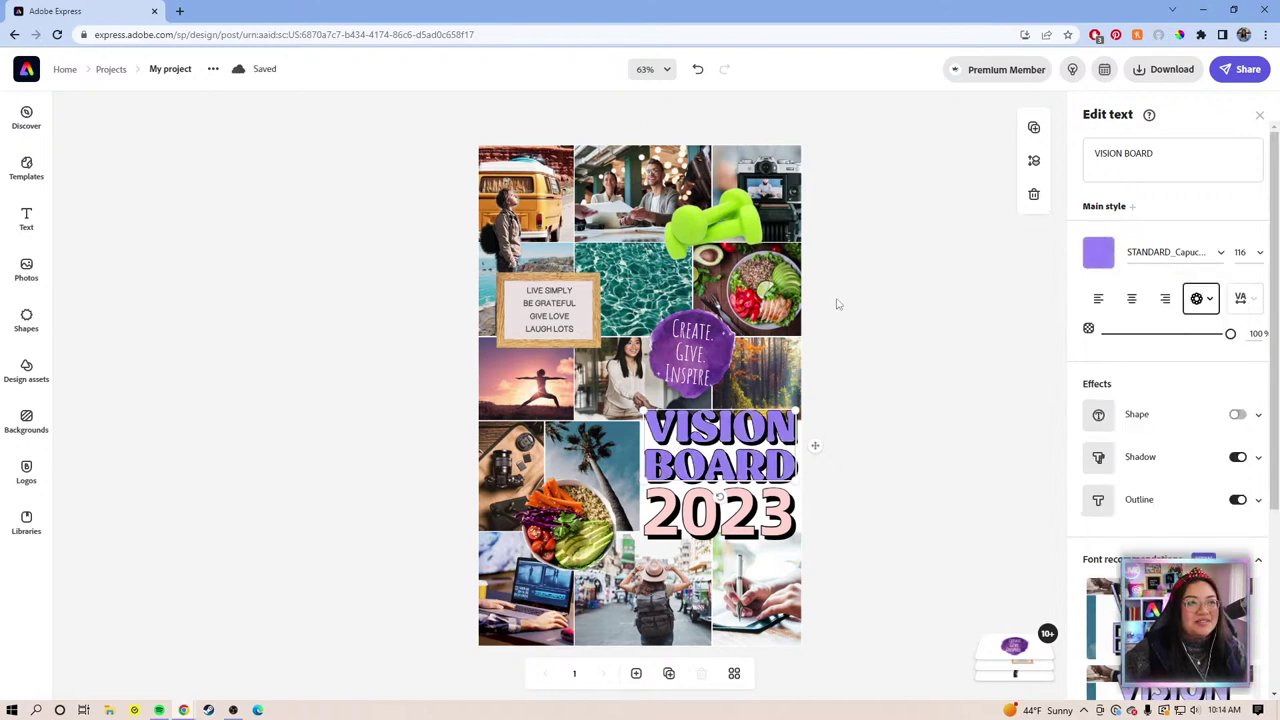
Replace the "VISION BOARD" title wording with "MY VISION FOR".
drag(1165, 168, 1090, 152)
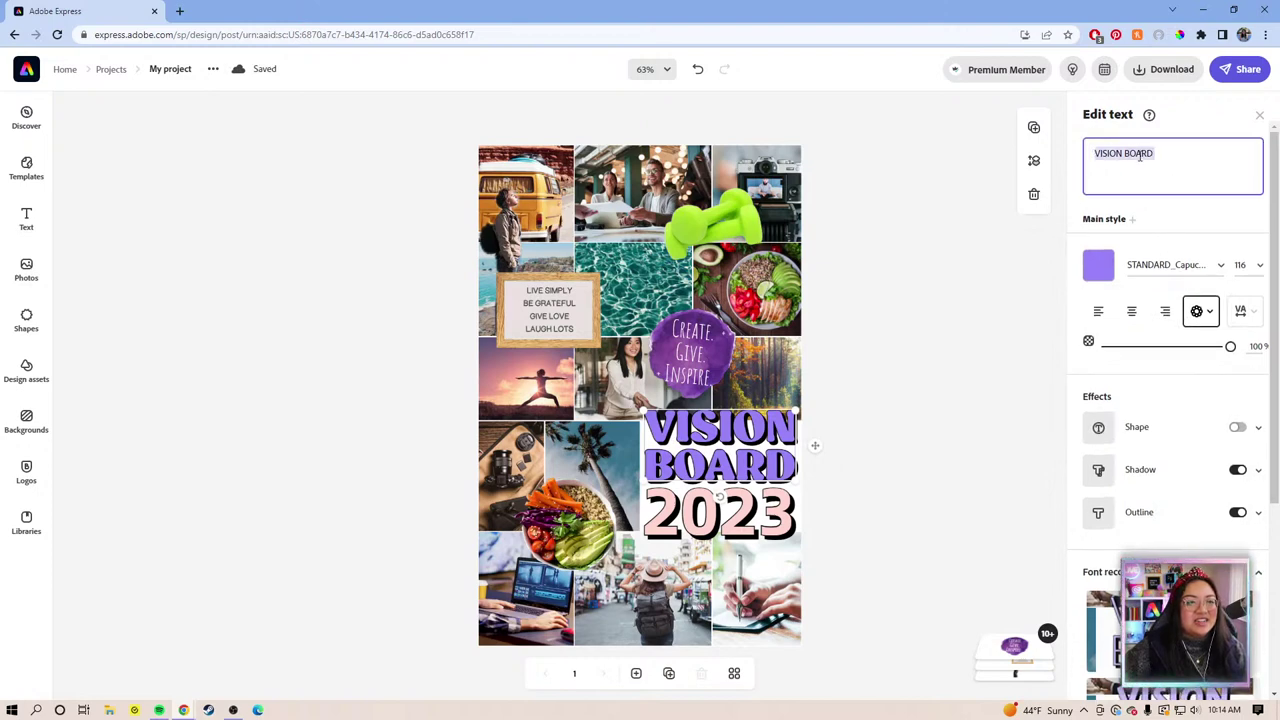
text(m)
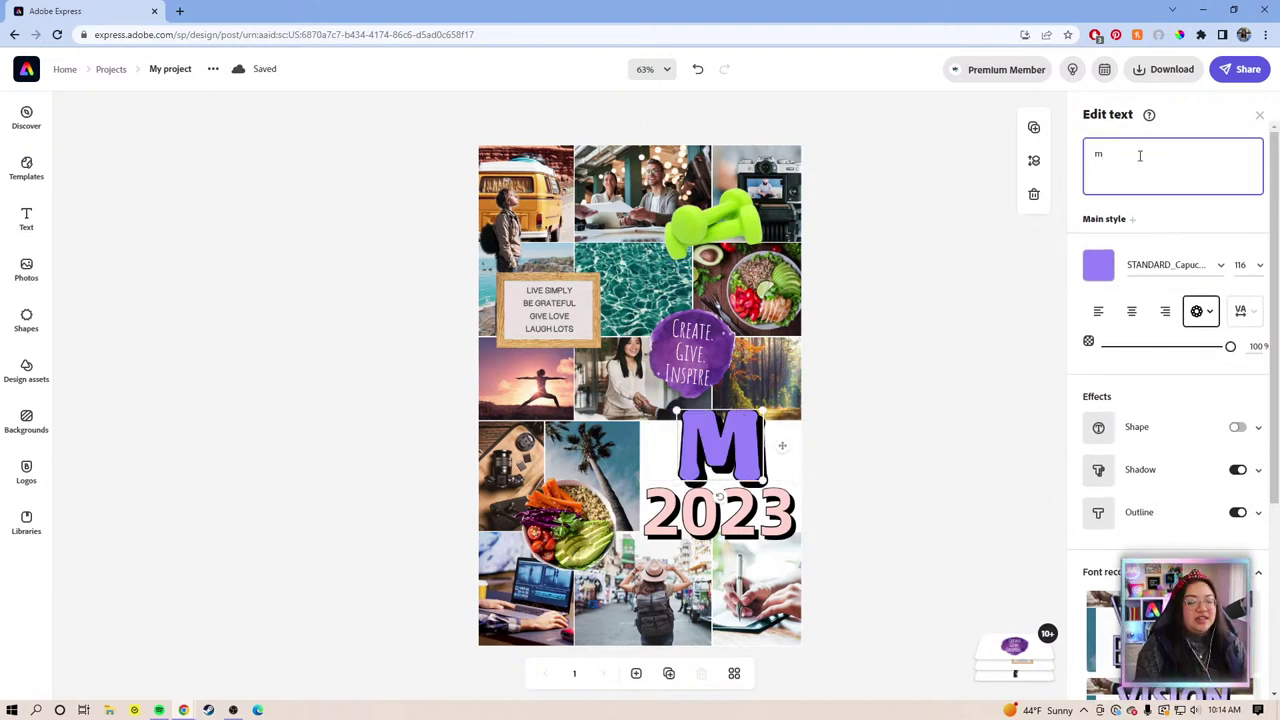
key(BackSpace)
text(MY)
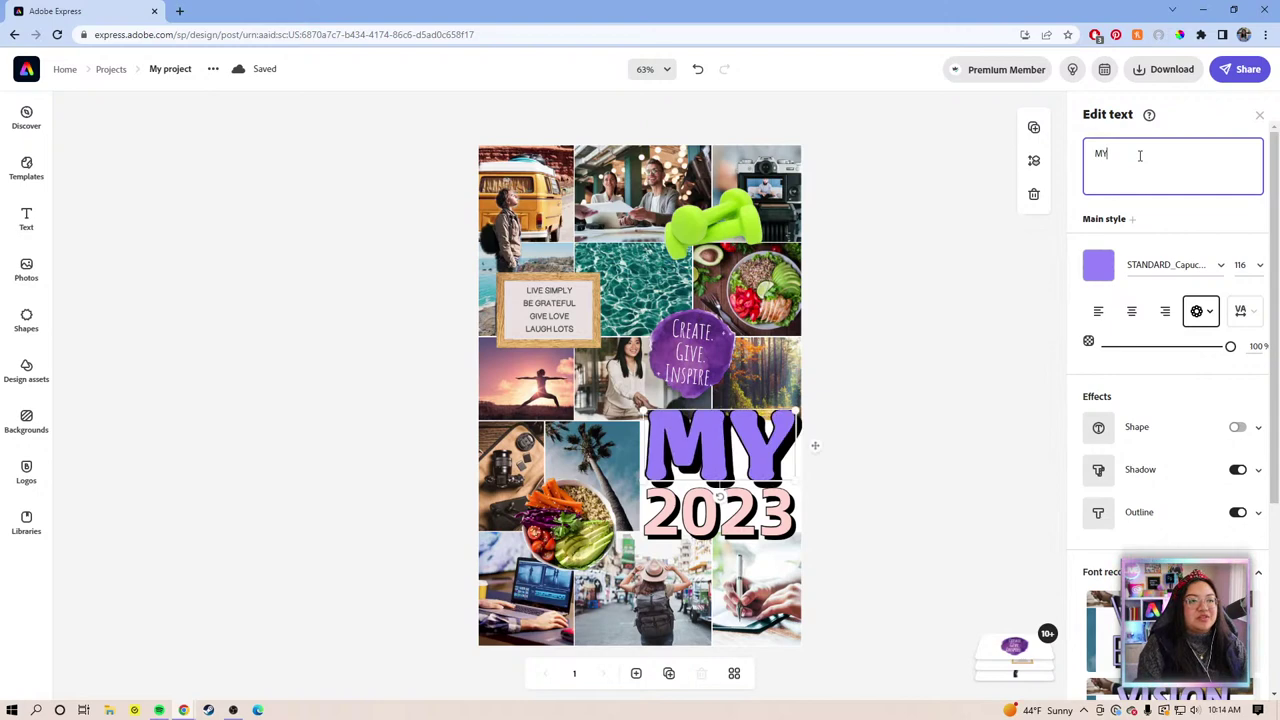
text( VISION FOR)
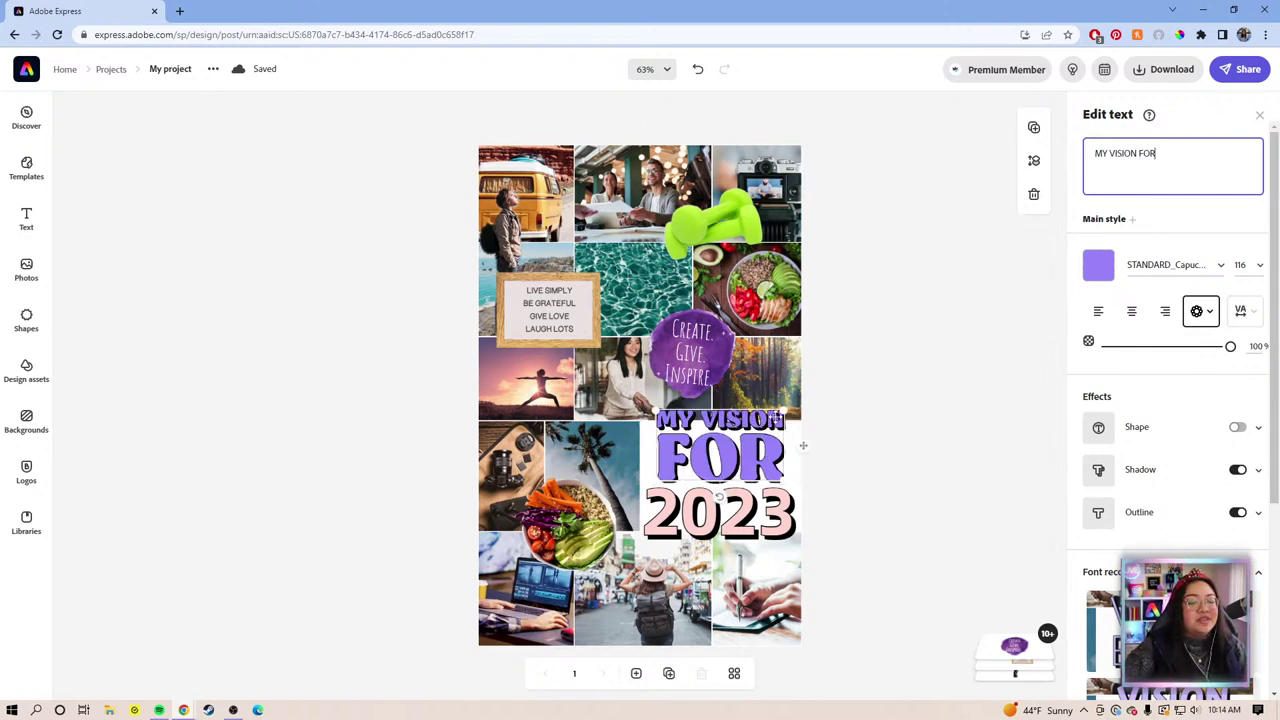
Shrink the "MY VISION FOR" text slightly and position it above 2023 toward the page's right edge.
click(772, 420)
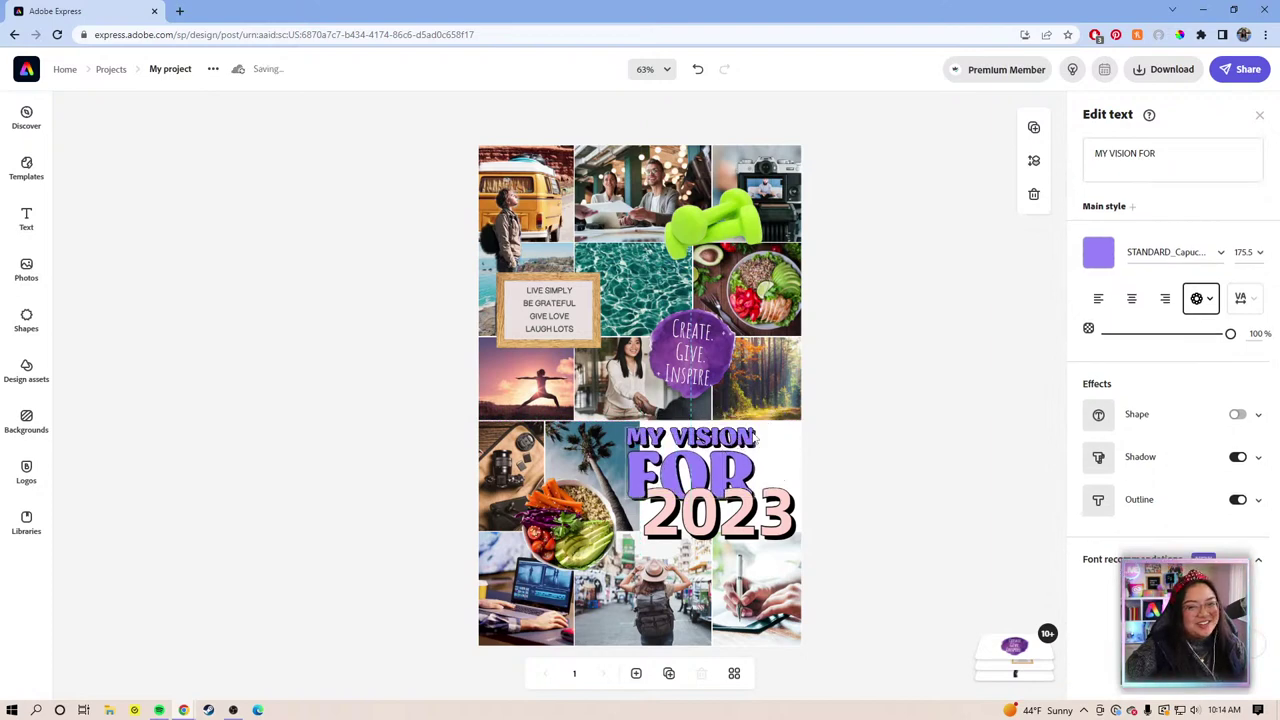
drag(756, 438, 766, 411)
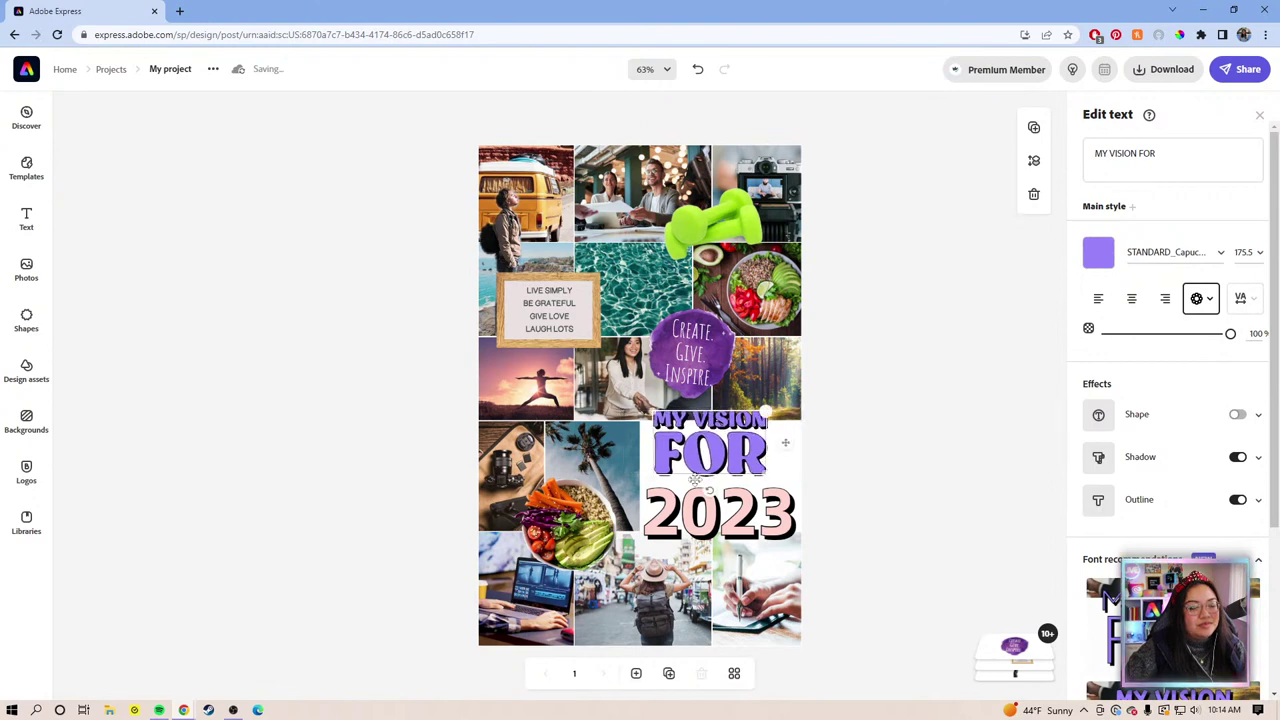
drag(717, 459, 743, 461)
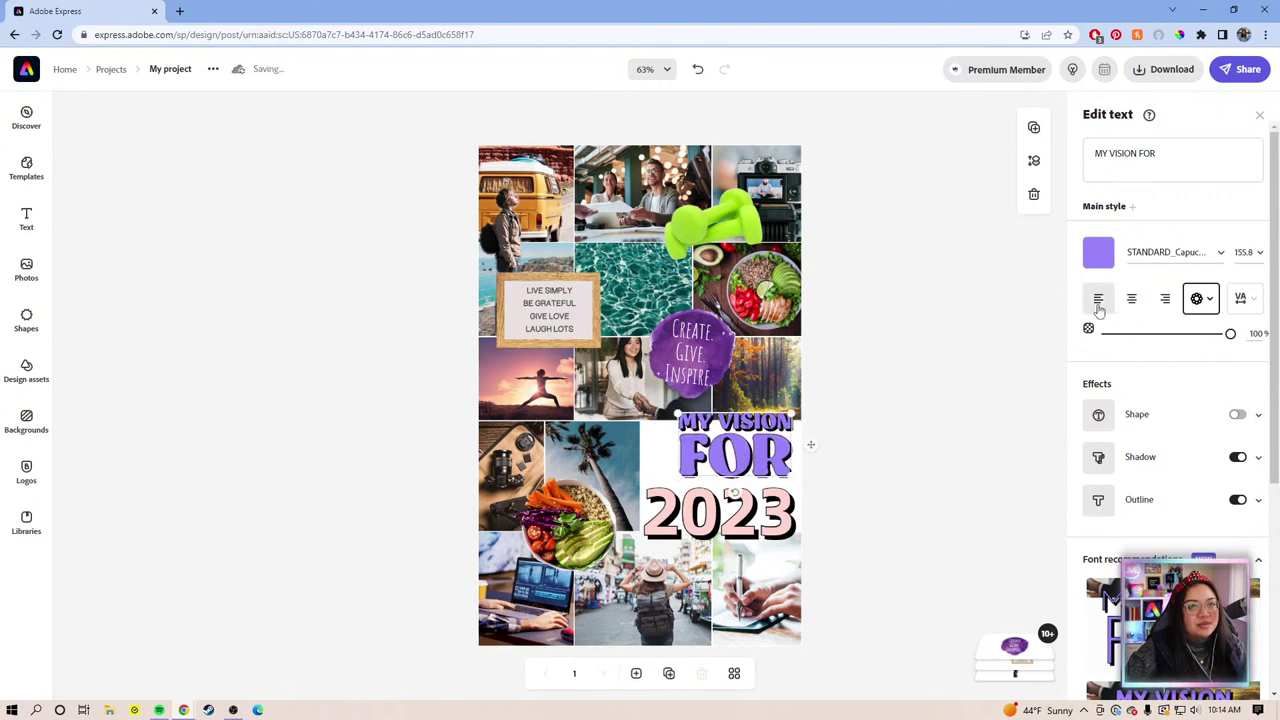
Try left and centre alignment on the "MY VISION FOR" text.
click(1098, 306)
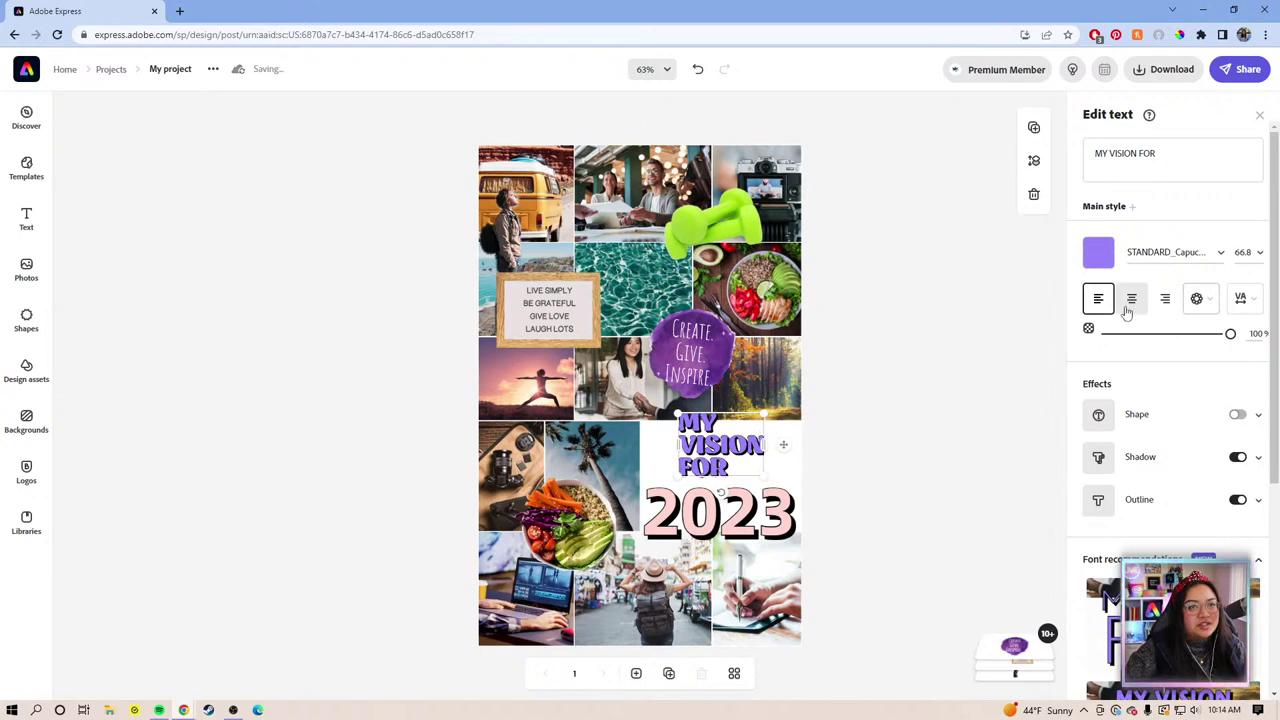
click(1130, 305)
drag(693, 446, 648, 446)
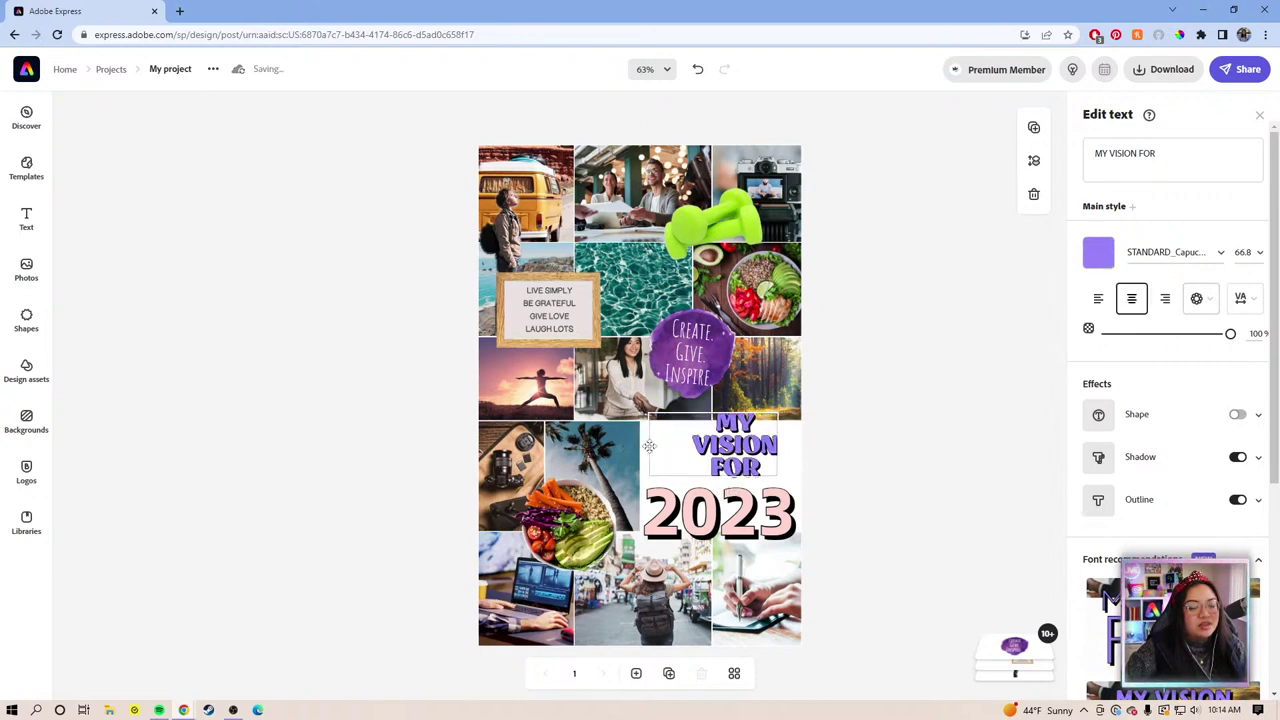
key(ctrl+z)
key(ctrl+z)
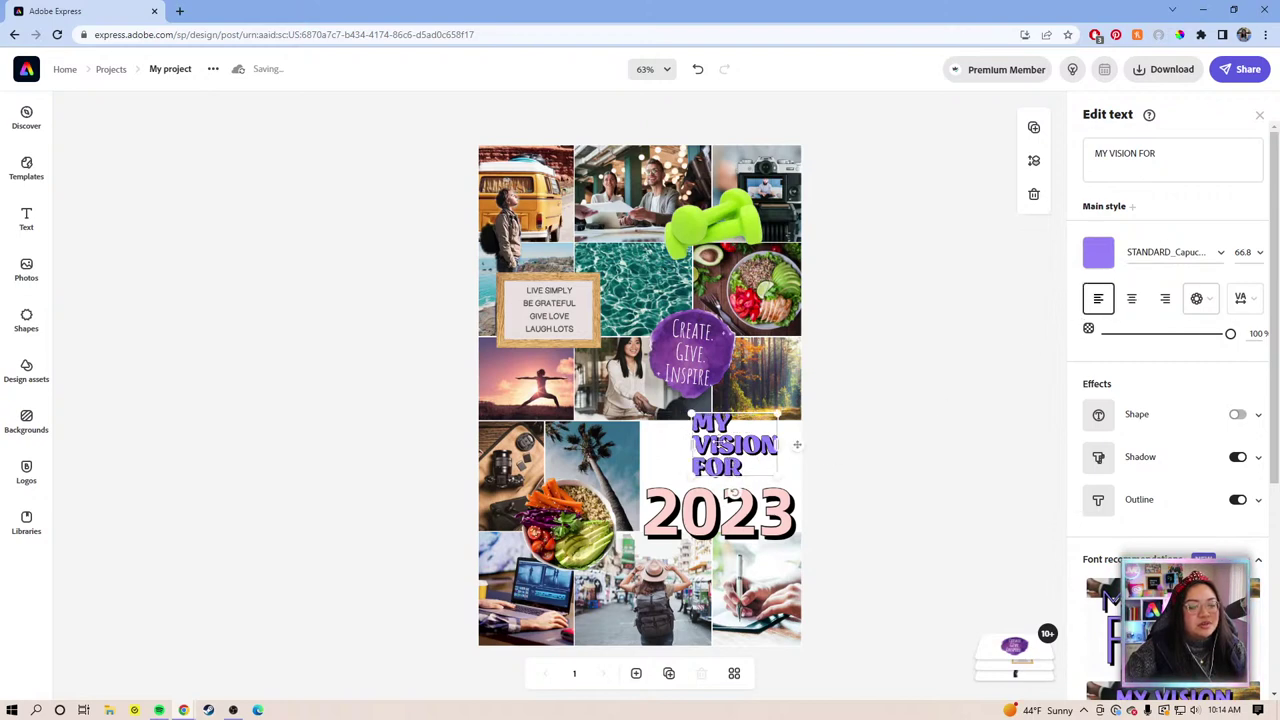
Apply the first Magic text layout to "MY VISION FOR" and make it narrow and tall so each word fills its own line.
drag(797, 444, 788, 453)
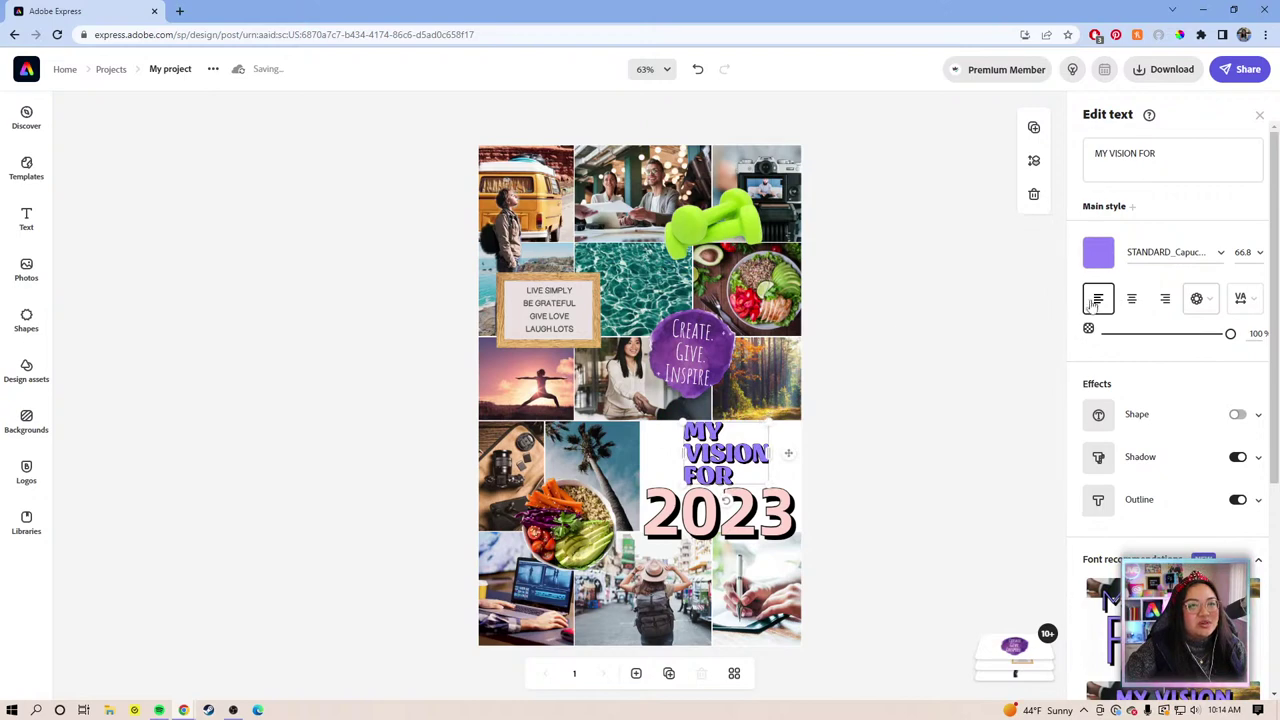
click(1190, 300)
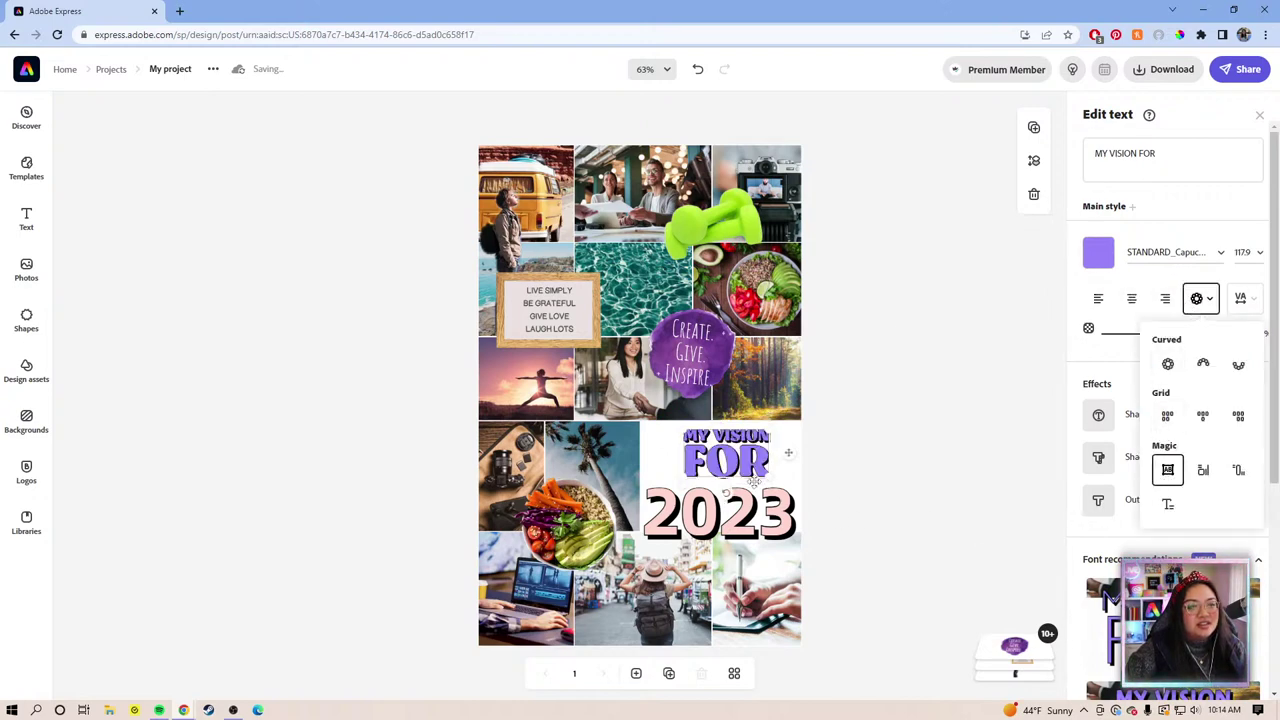
click(1166, 470)
drag(743, 405, 688, 500)
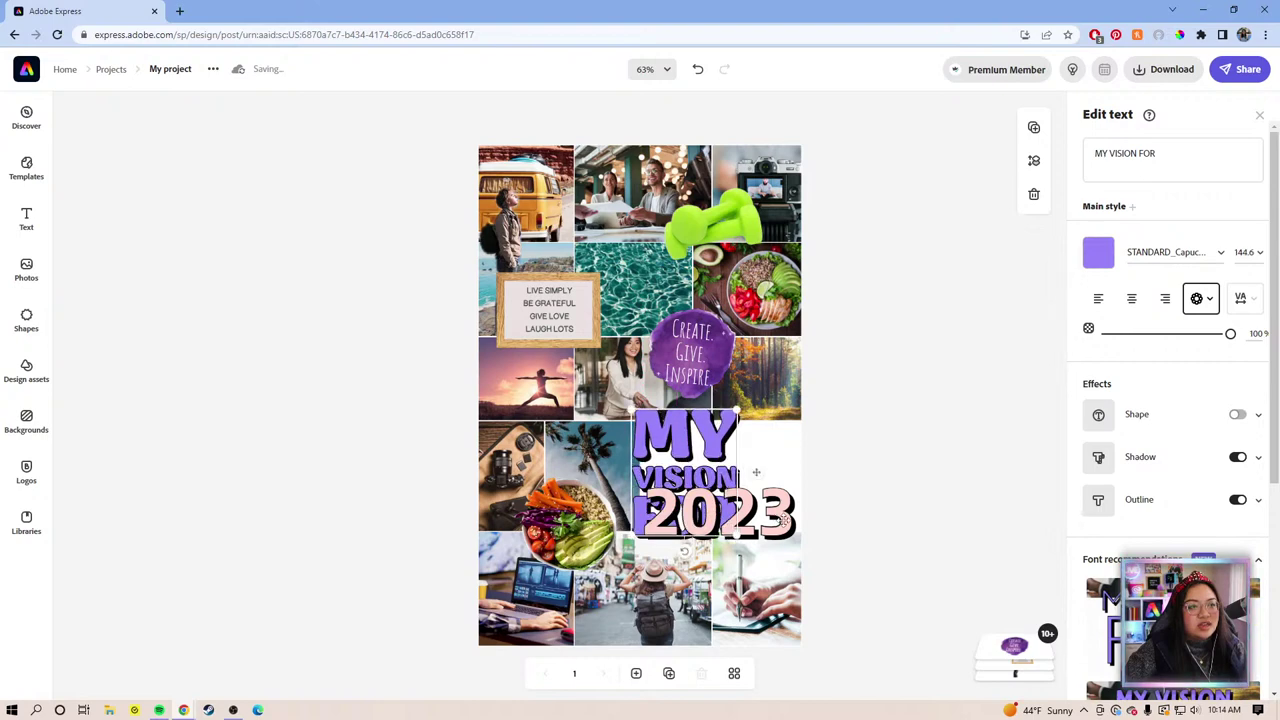
Shrink the pink 2023 text beside "FOR" and split it into two lines, "20" over "23".
click(778, 521)
drag(636, 514, 706, 514)
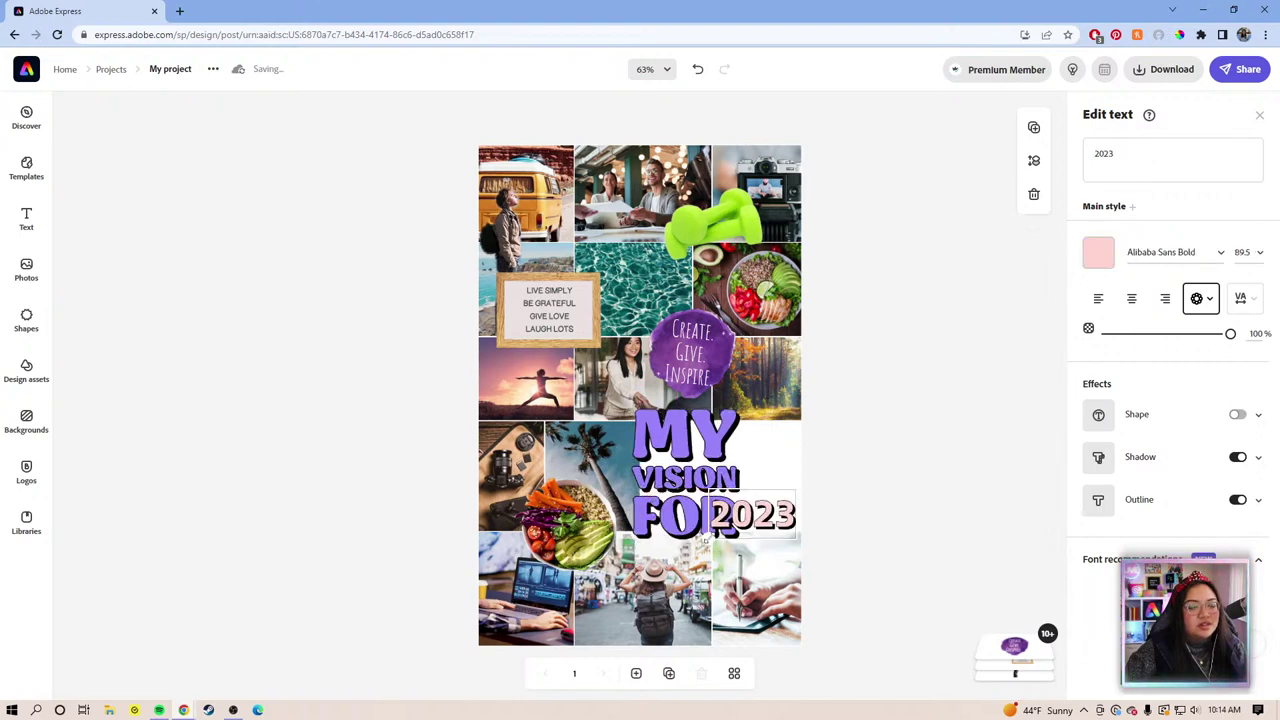
click(1104, 155)
key(Return)
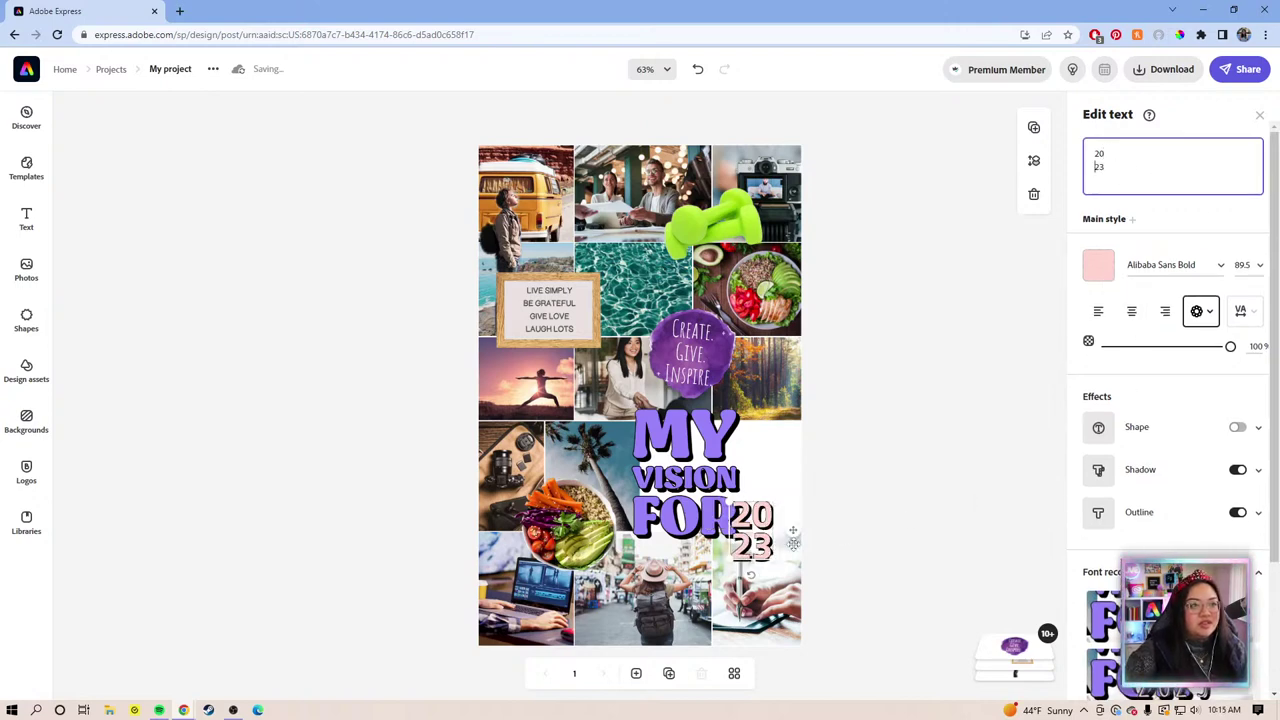
Move the stacked 2023 up to the right of "MY" and enlarge it to match the height of "MY VISION FOR".
click(763, 470)
mouse_move(763, 470)
mouse_down()
mouse_move(777, 452)
mouse_move(780, 462)
mouse_up()
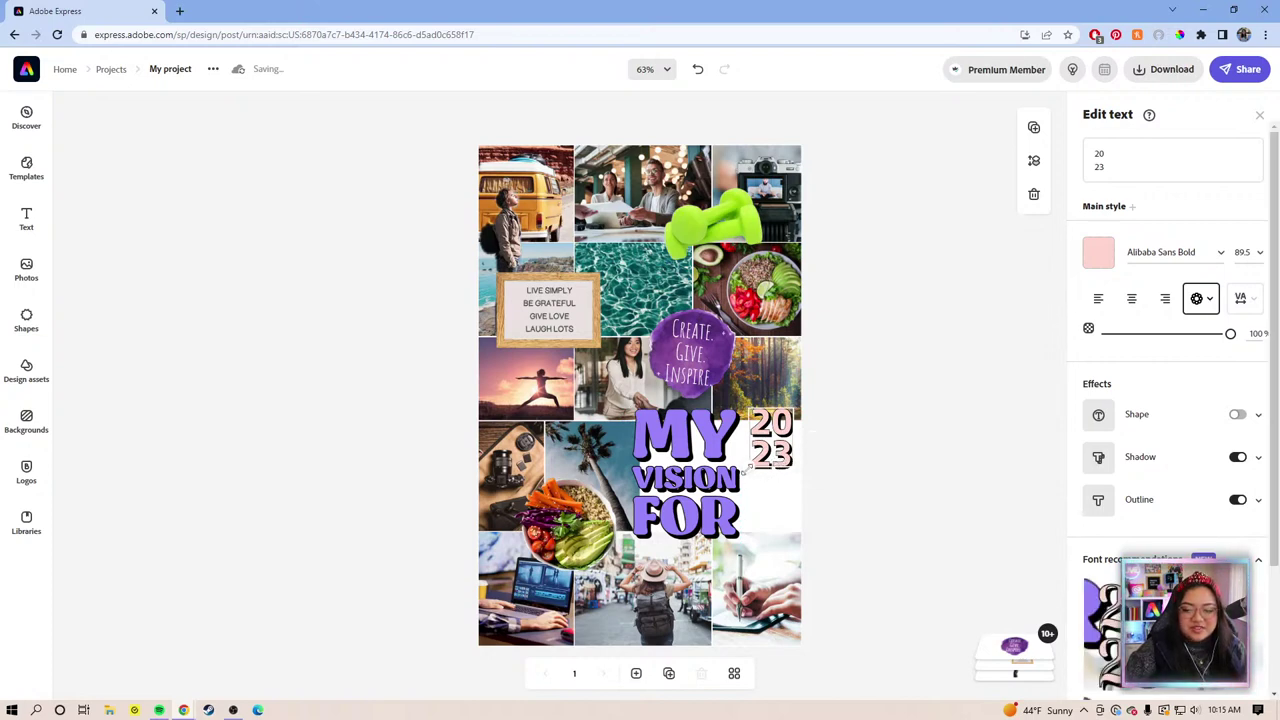
drag(746, 470, 700, 534)
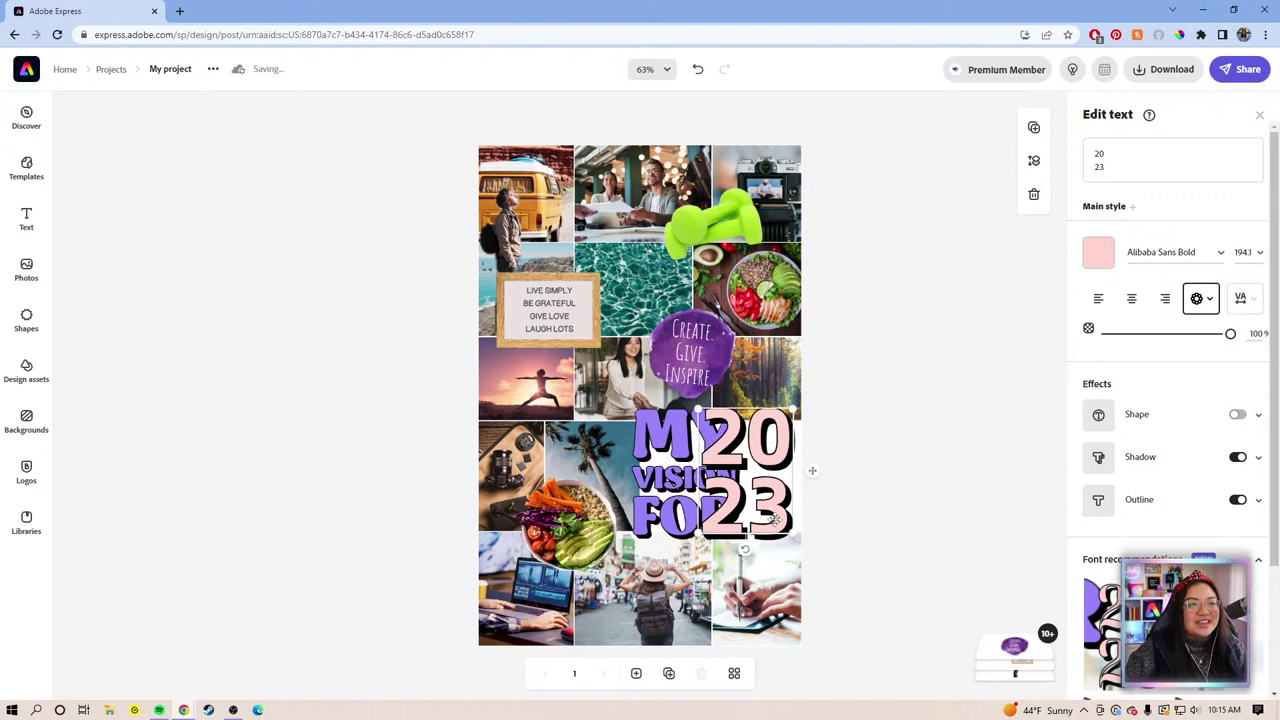
Shift "MY VISION FOR" left and shrink the stacked 2023 against the page's right edge to separate the two texts.
drag(662, 478, 627, 480)
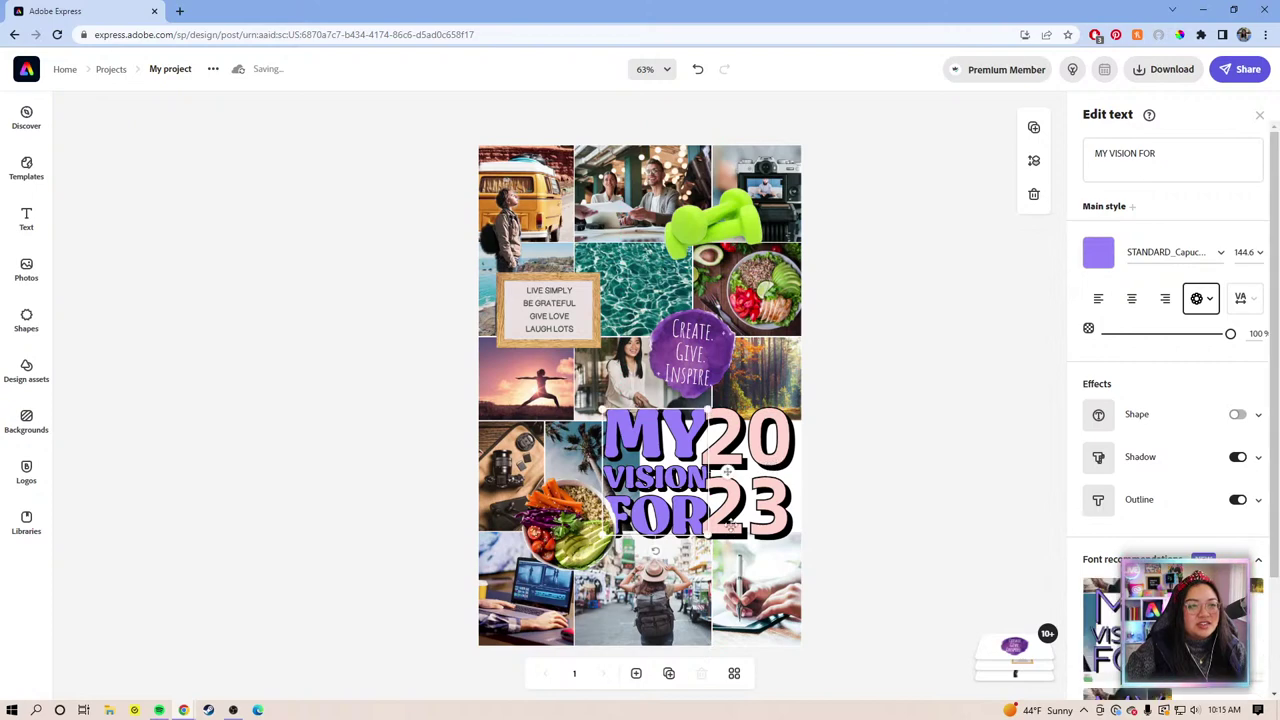
click(745, 506)
drag(700, 536, 817, 474)
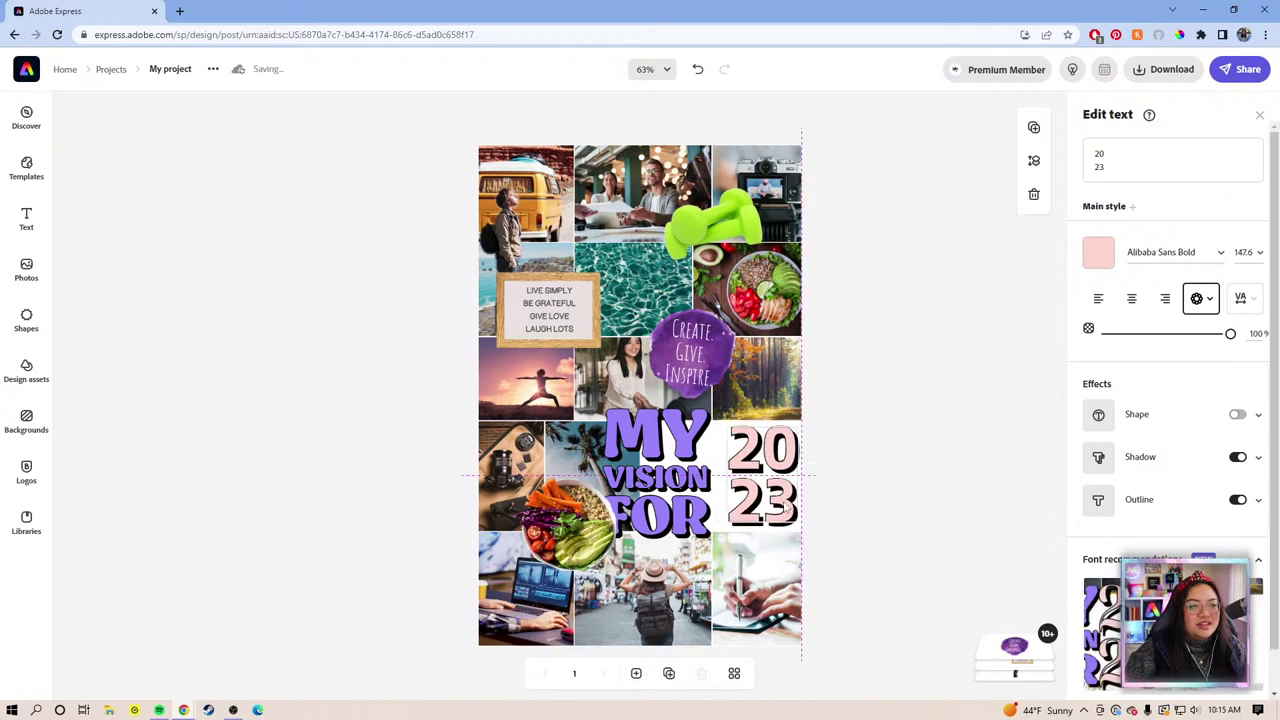
Move "MY VISION FOR" next to the stacked 2023 and resize it to about 128 so both have similar height.
click(672, 497)
drag(672, 494, 685, 470)
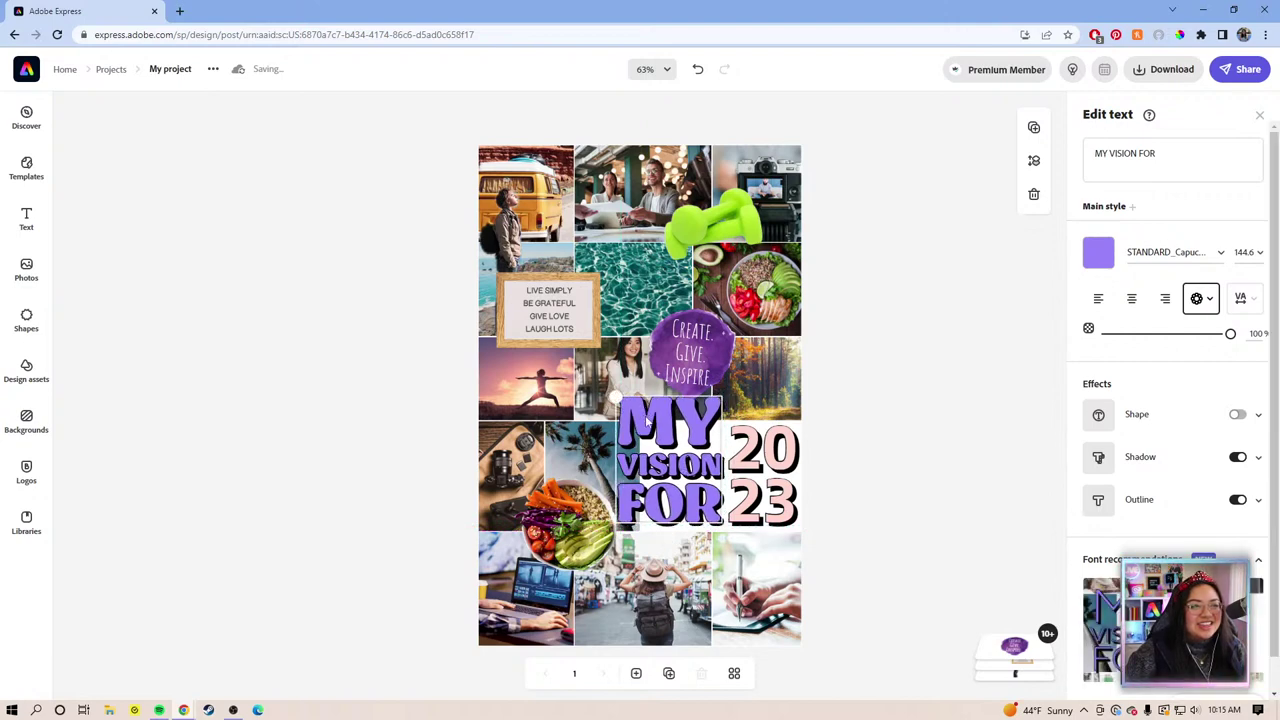
drag(617, 397, 633, 418)
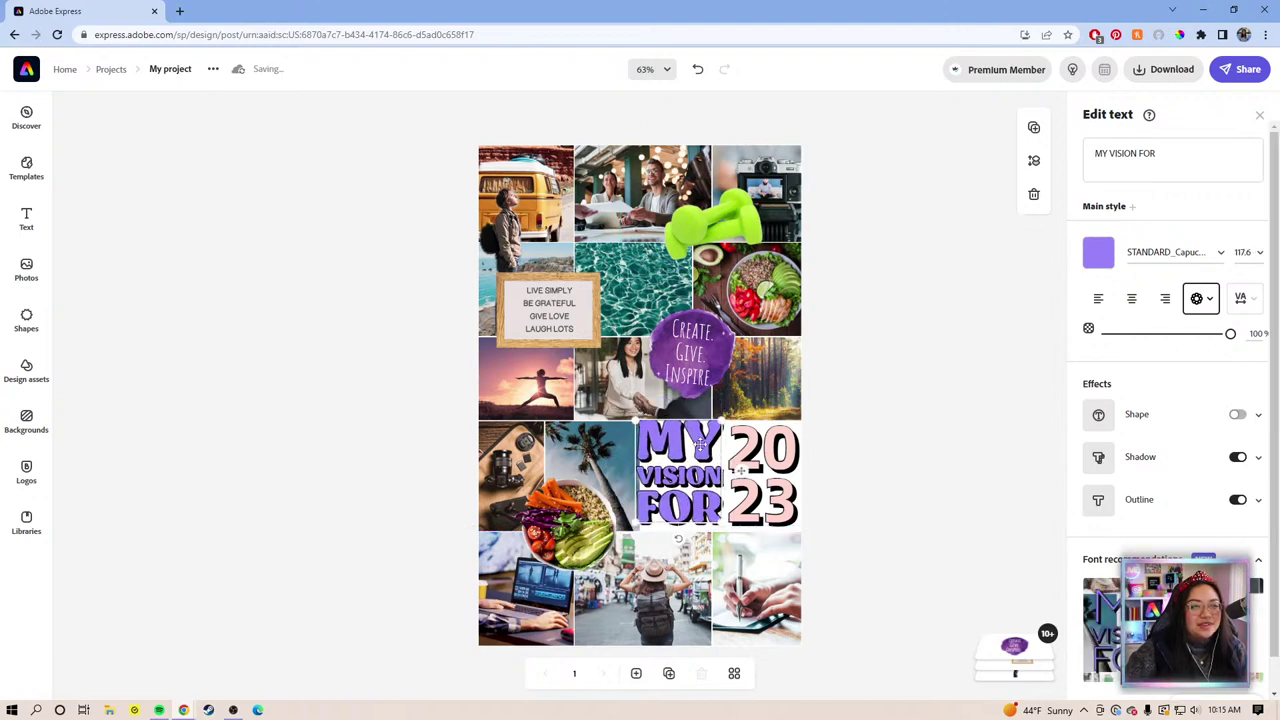
mouse_move(700, 447)
mouse_down()
mouse_move(696, 458)
mouse_move(693, 441)
mouse_up()
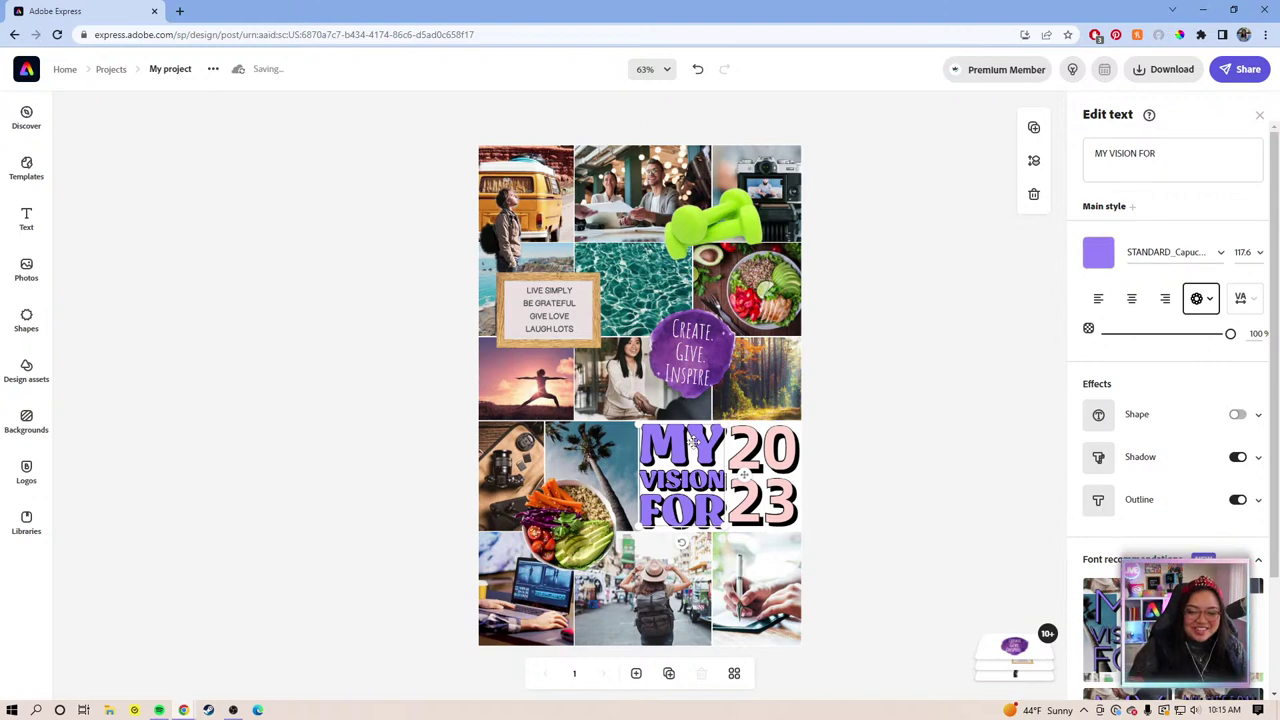
drag(640, 424, 630, 413)
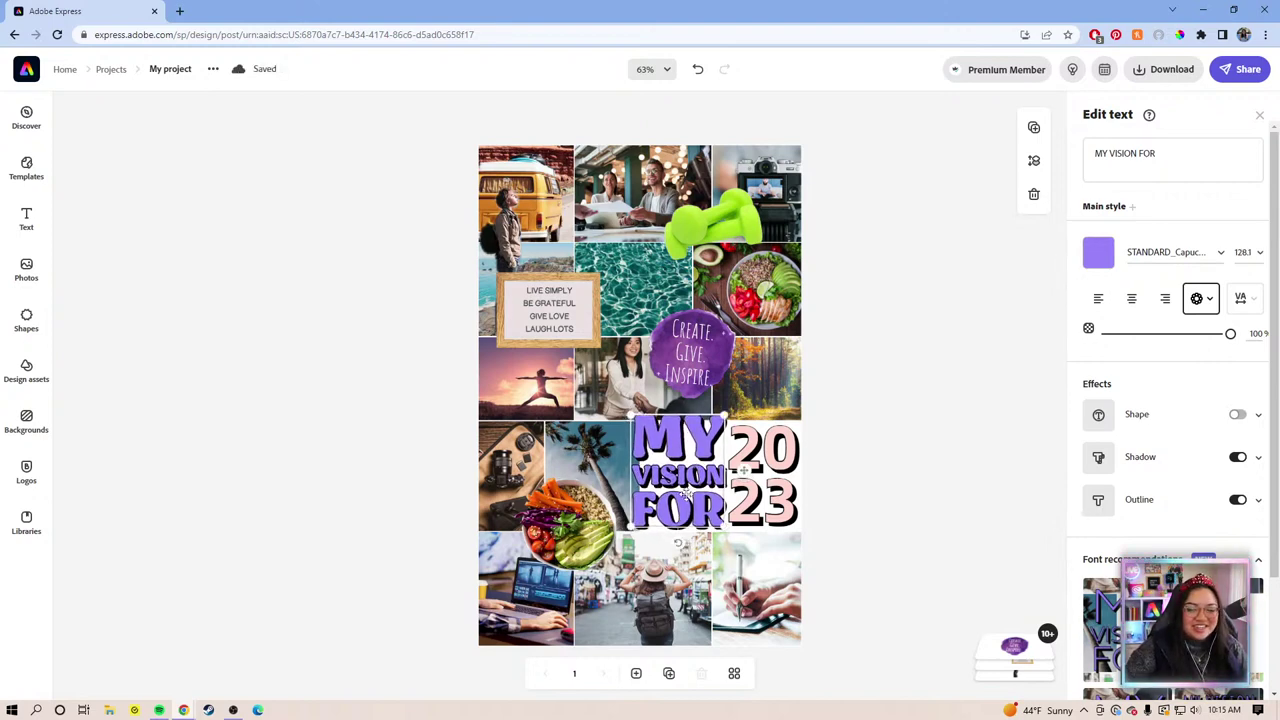
Move "MY VISION FOR" slightly left and enlarge the stacked 2023 to about 161 to fill the gap.
drag(687, 493, 683, 494)
click(768, 493)
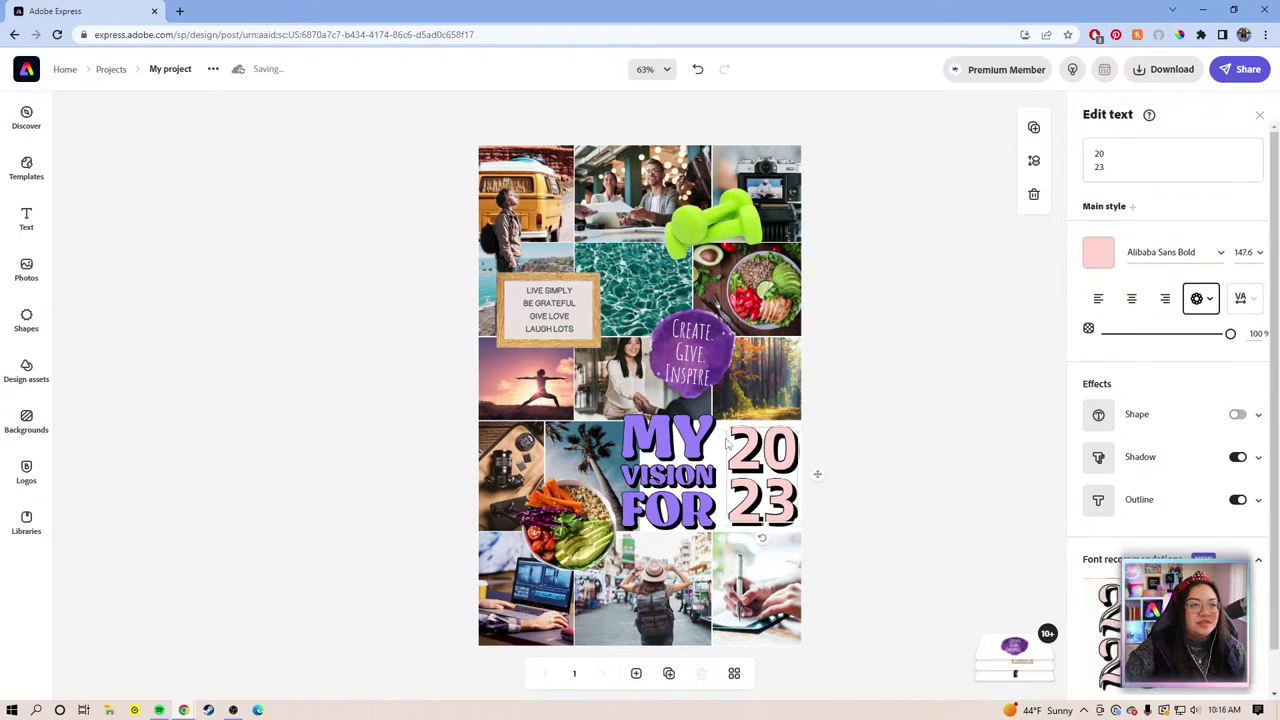
drag(727, 425, 718, 414)
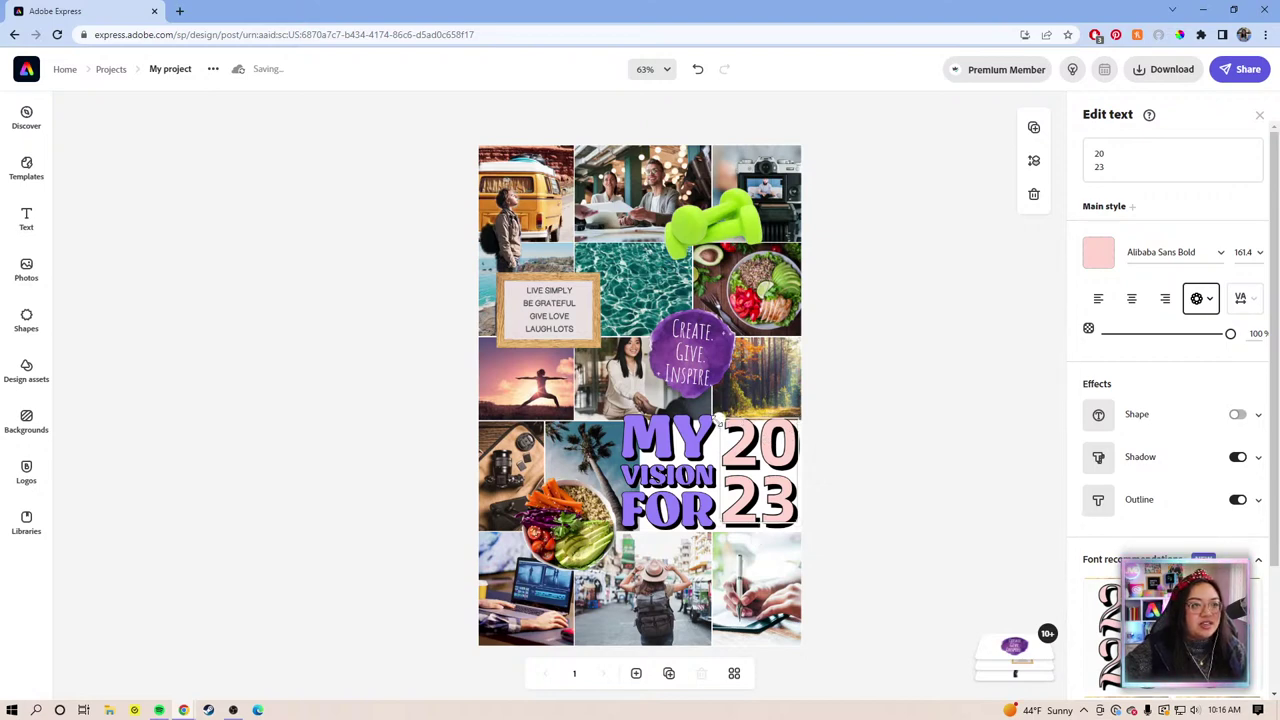
Enlarge the stacked 2023 to about 168 so it sits close against "MY VISION FOR".
drag(720, 421, 717, 418)
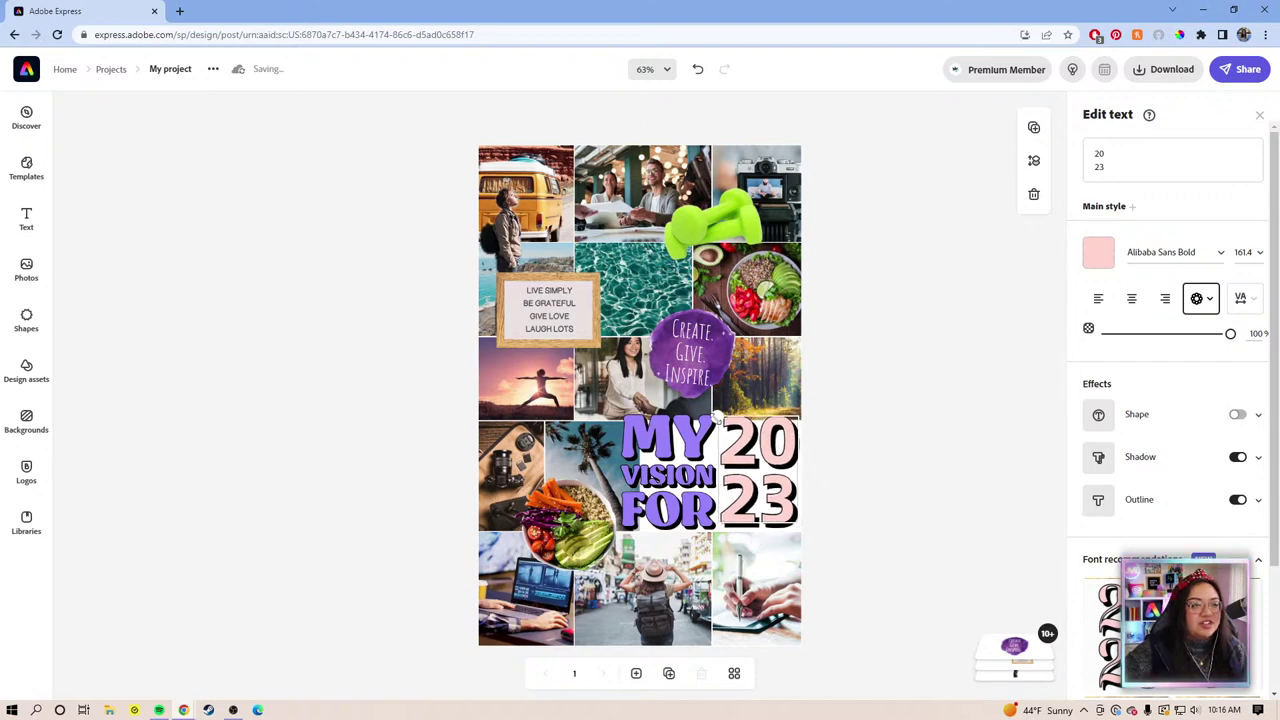
click(875, 432)
click(776, 440)
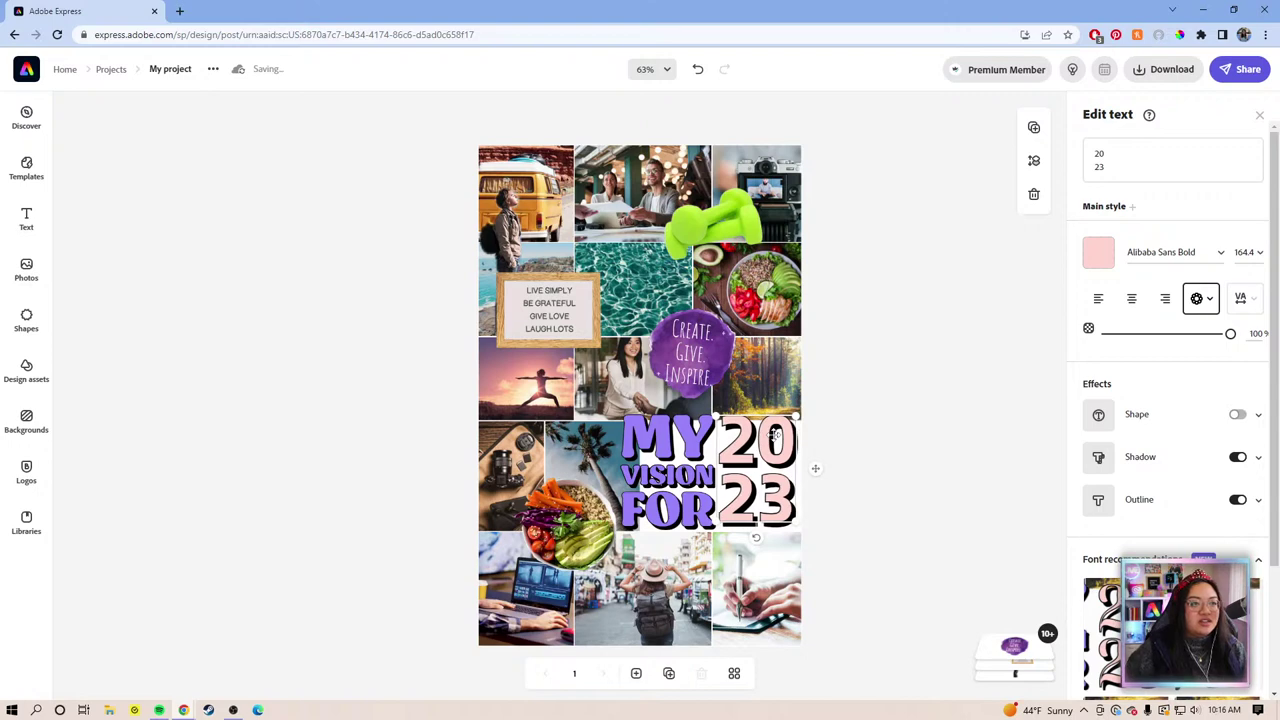
drag(797, 526, 826, 516)
click(883, 505)
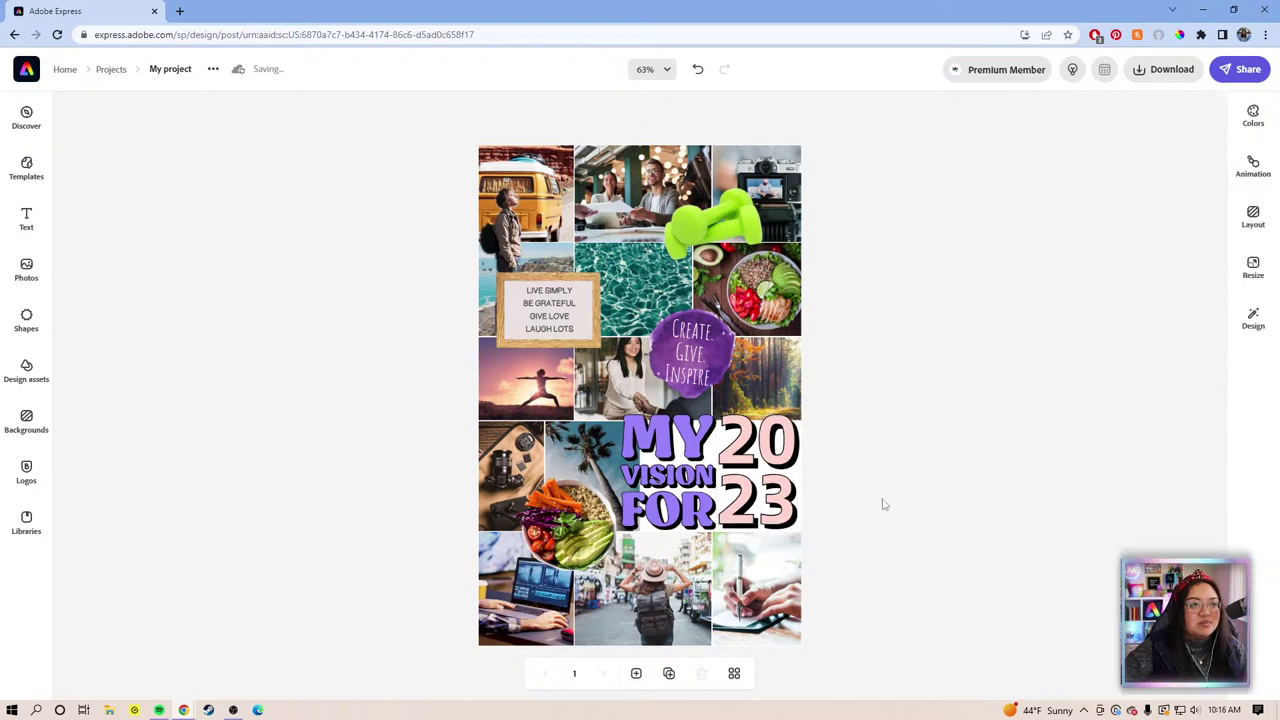
Select "MY VISION FOR" and the stacked 2023 together and nudge them slightly to the right.
click(770, 464)
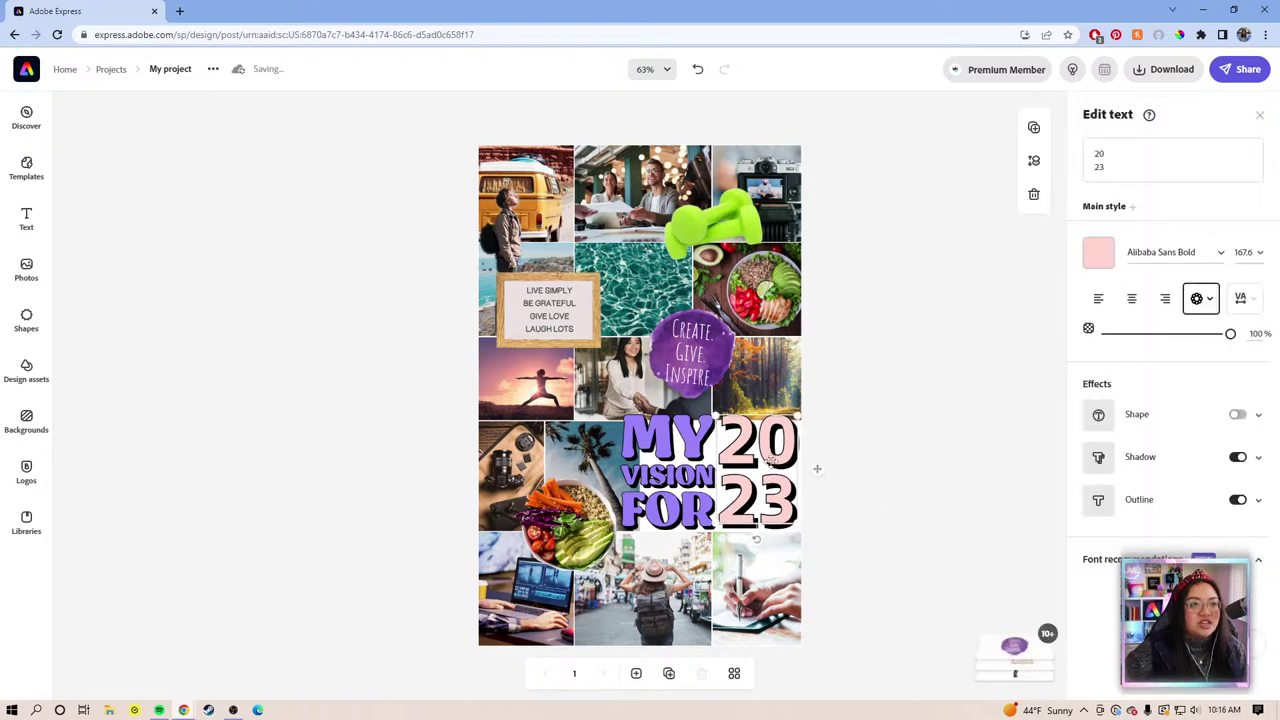
click(851, 469)
drag(892, 457, 683, 478)
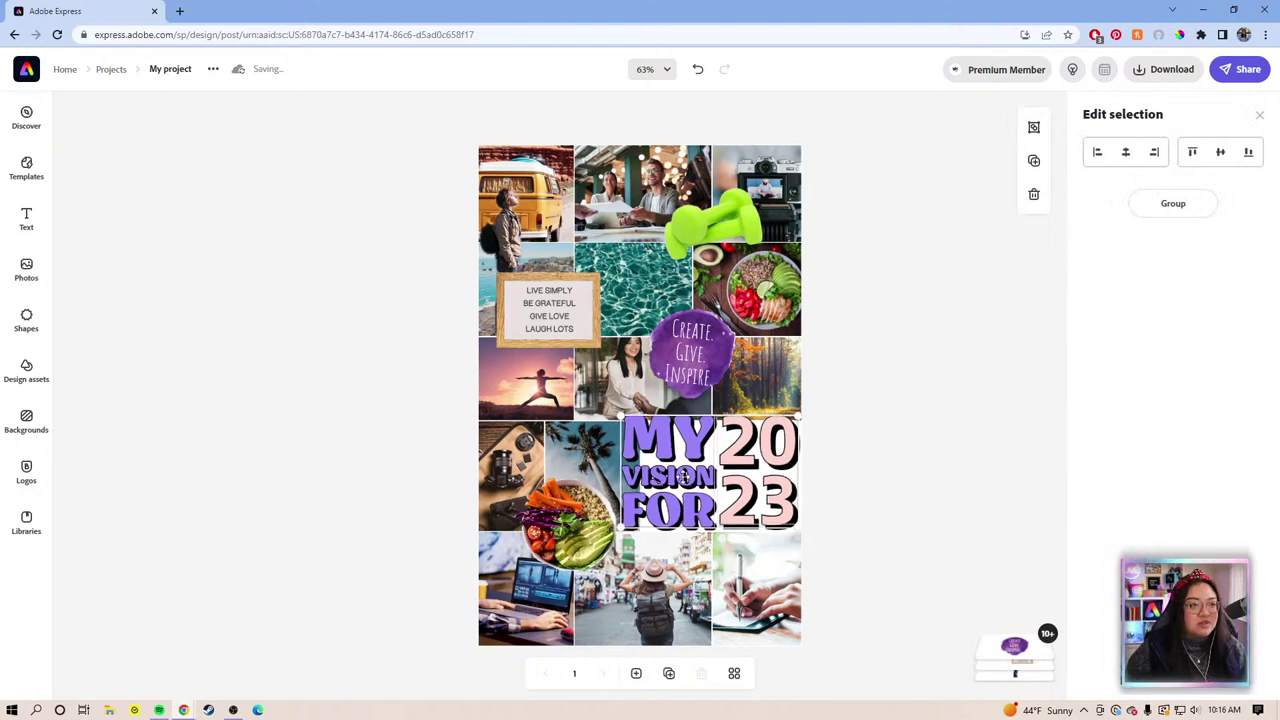
click(878, 407)
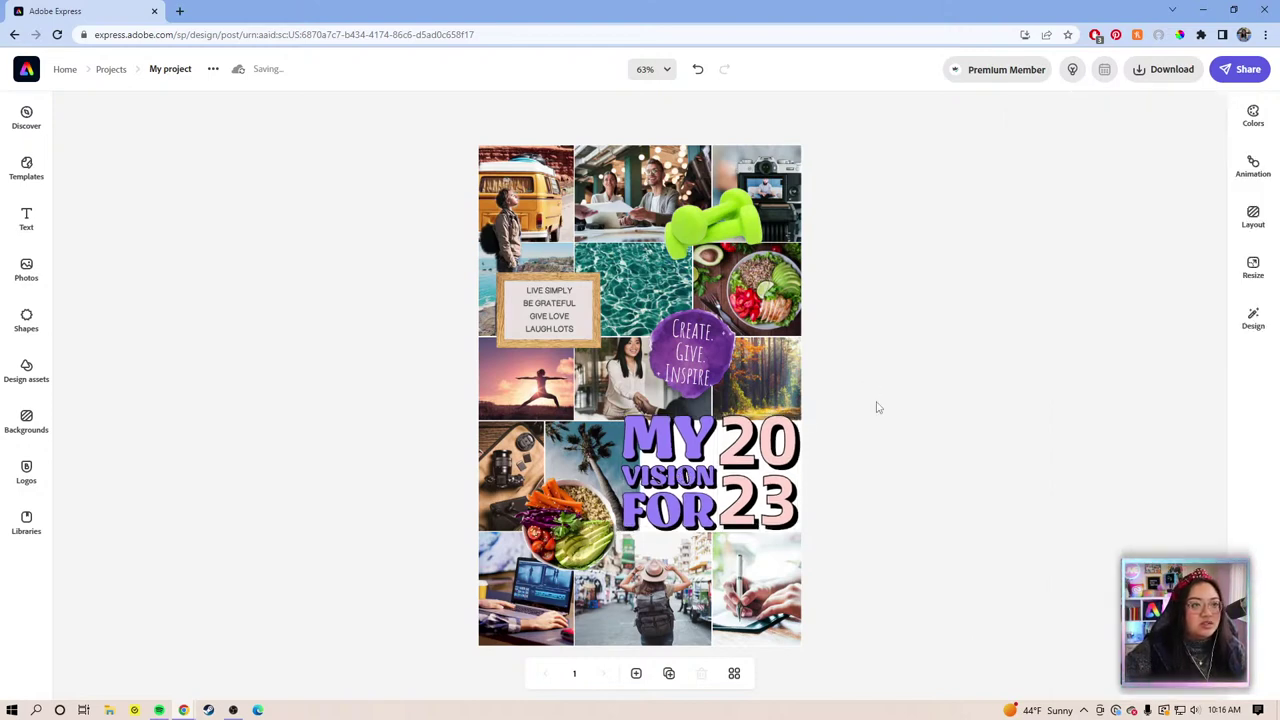
Shift the food bowl, quote frame, purple badge and green dumbbells slightly to respace the cutouts around the collage.
click(796, 438)
click(943, 437)
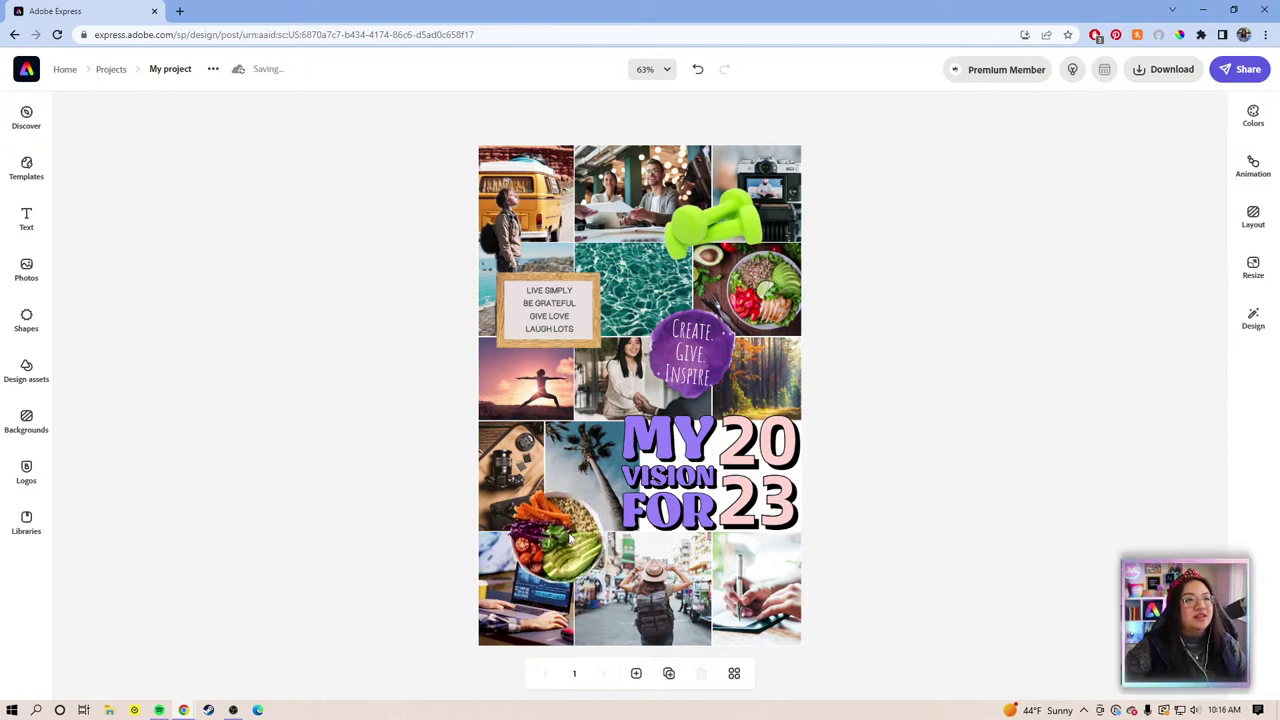
click(712, 215)
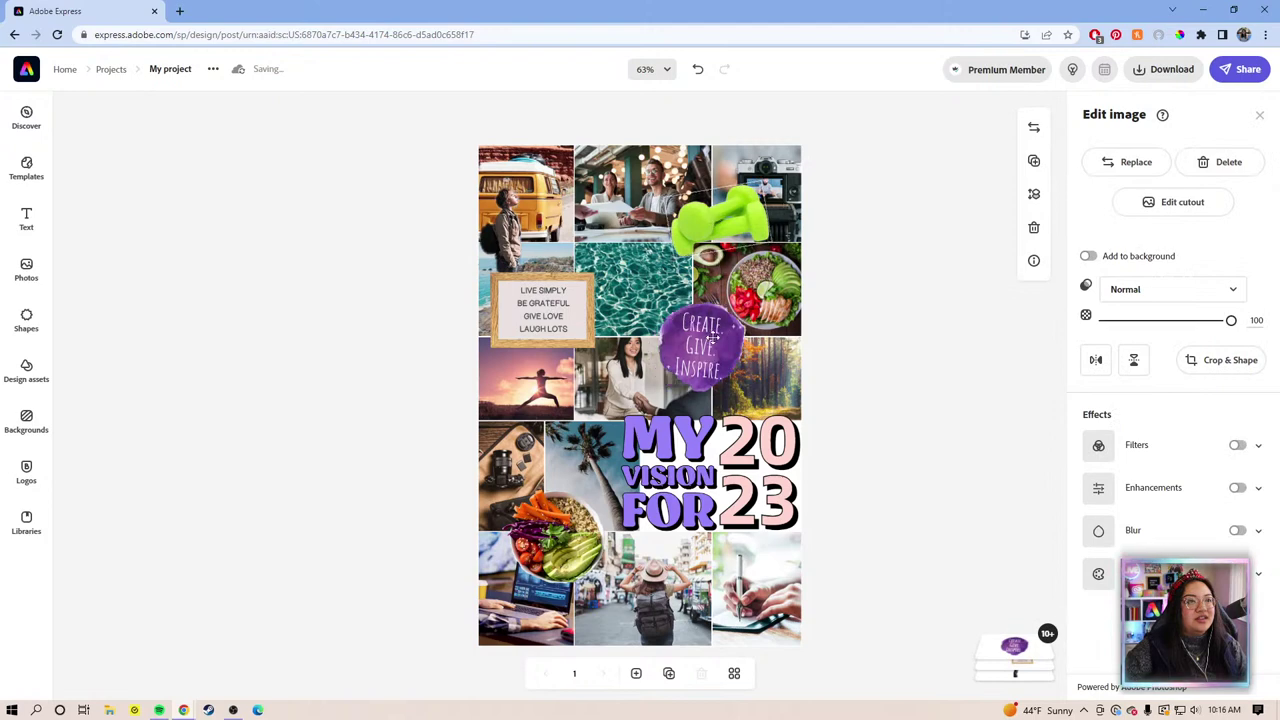
Search the stock photos for "friends" and add the photo of five smiling friends to the page.
click(37, 278)
click(233, 194)
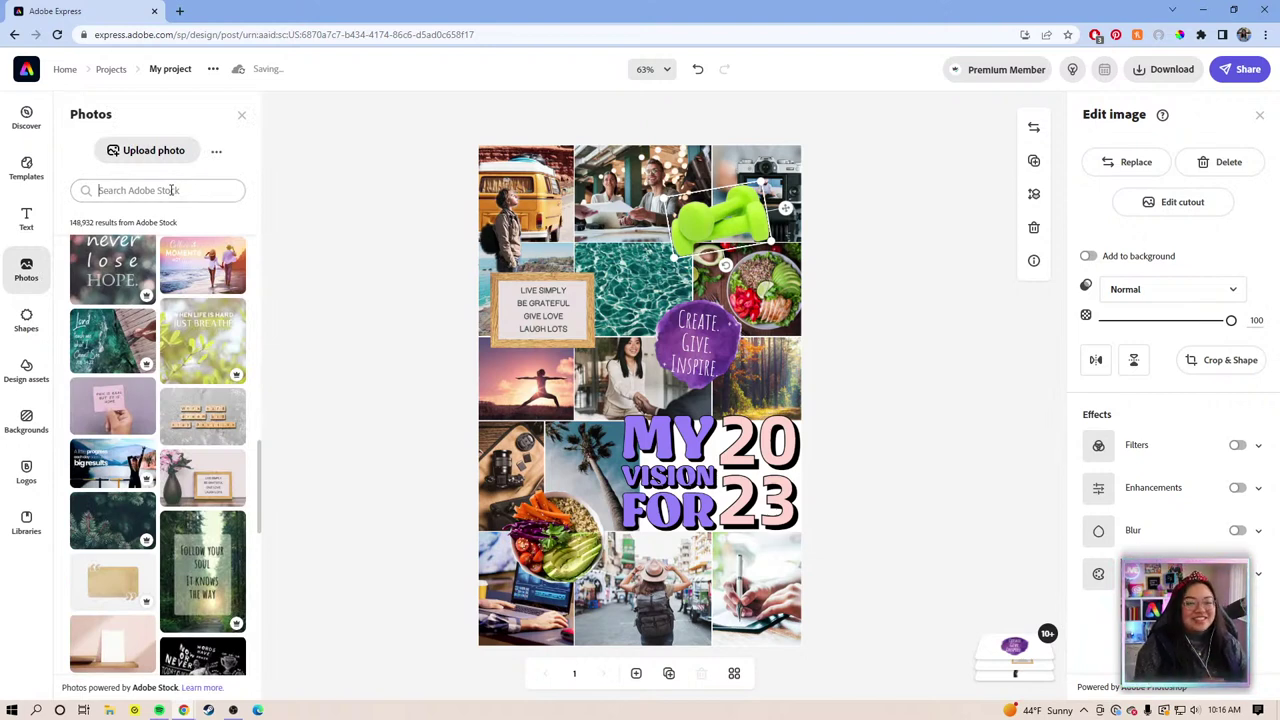
text(FR)
key(BackSpace)
key(BackSpace)
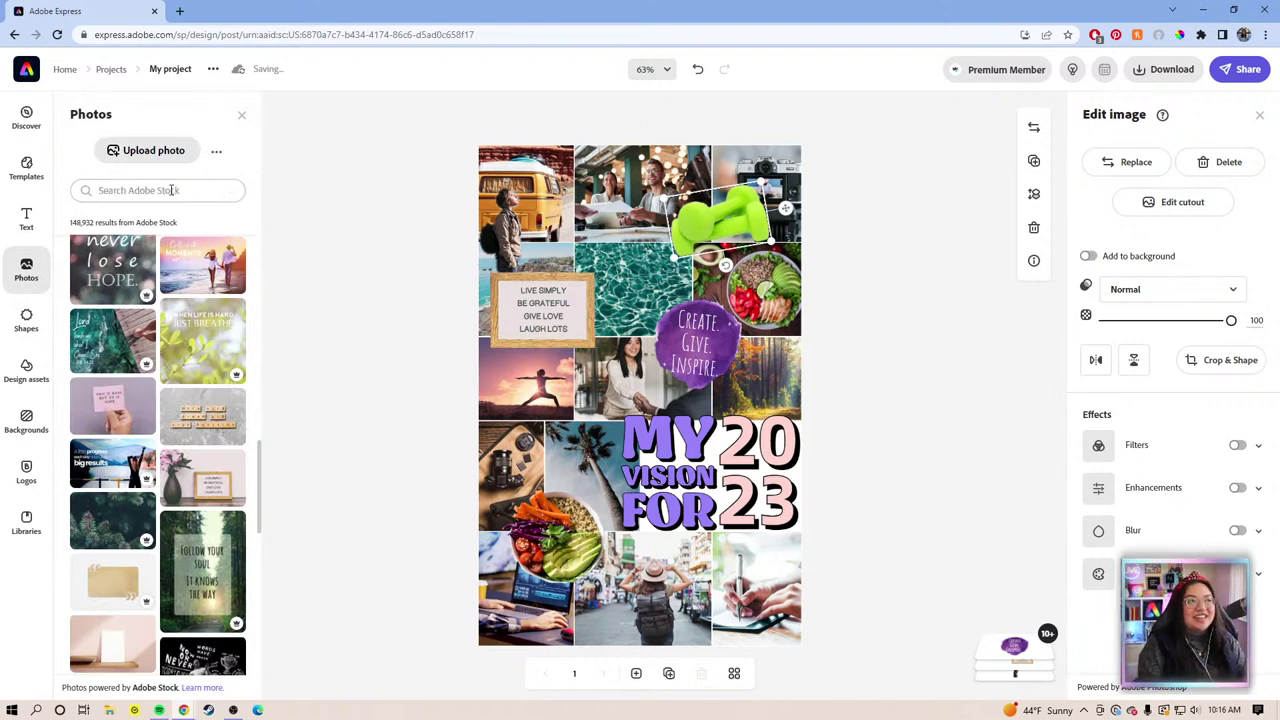
text(friends)
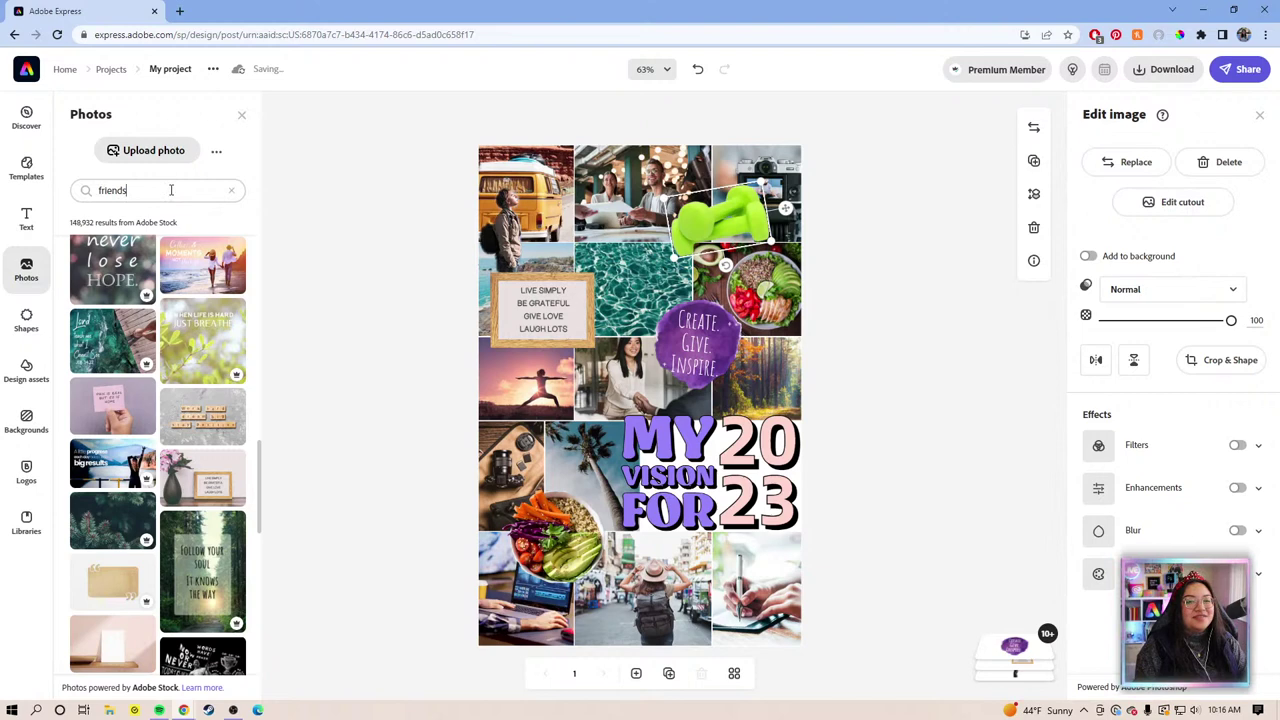
key(Return)
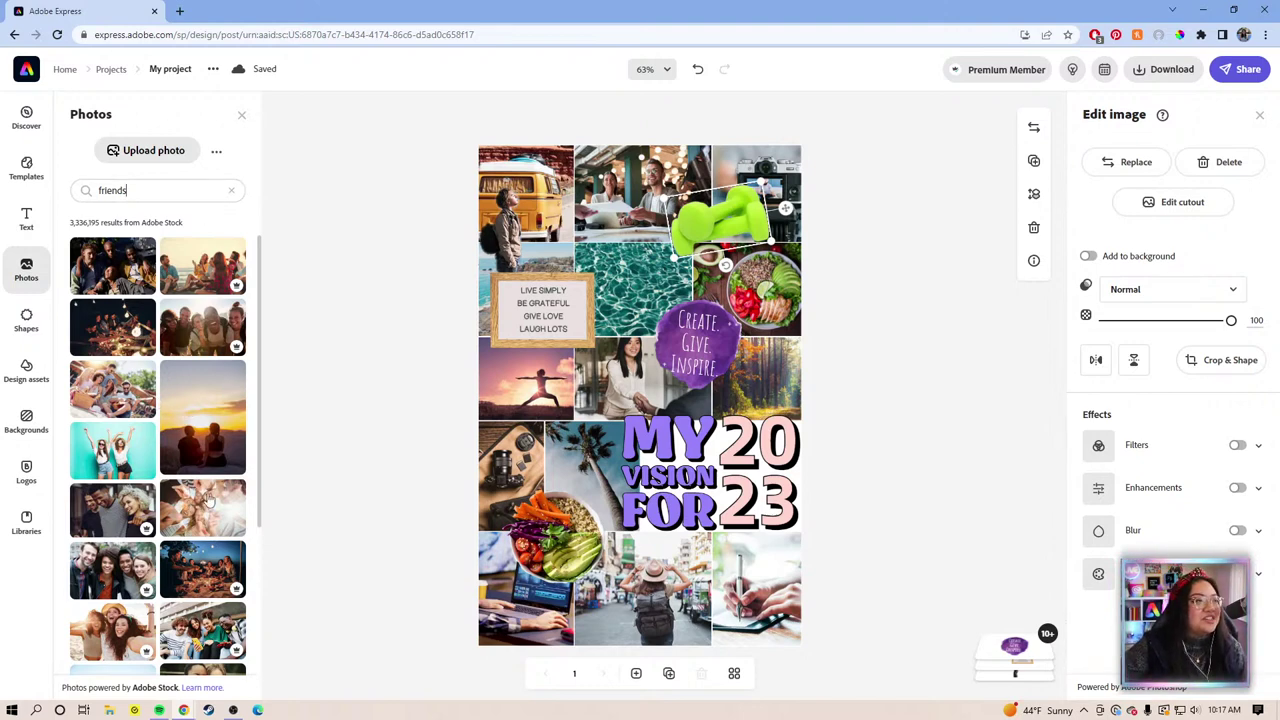
scroll(156, 405, down, 2)
scroll(155, 420, up, 2)
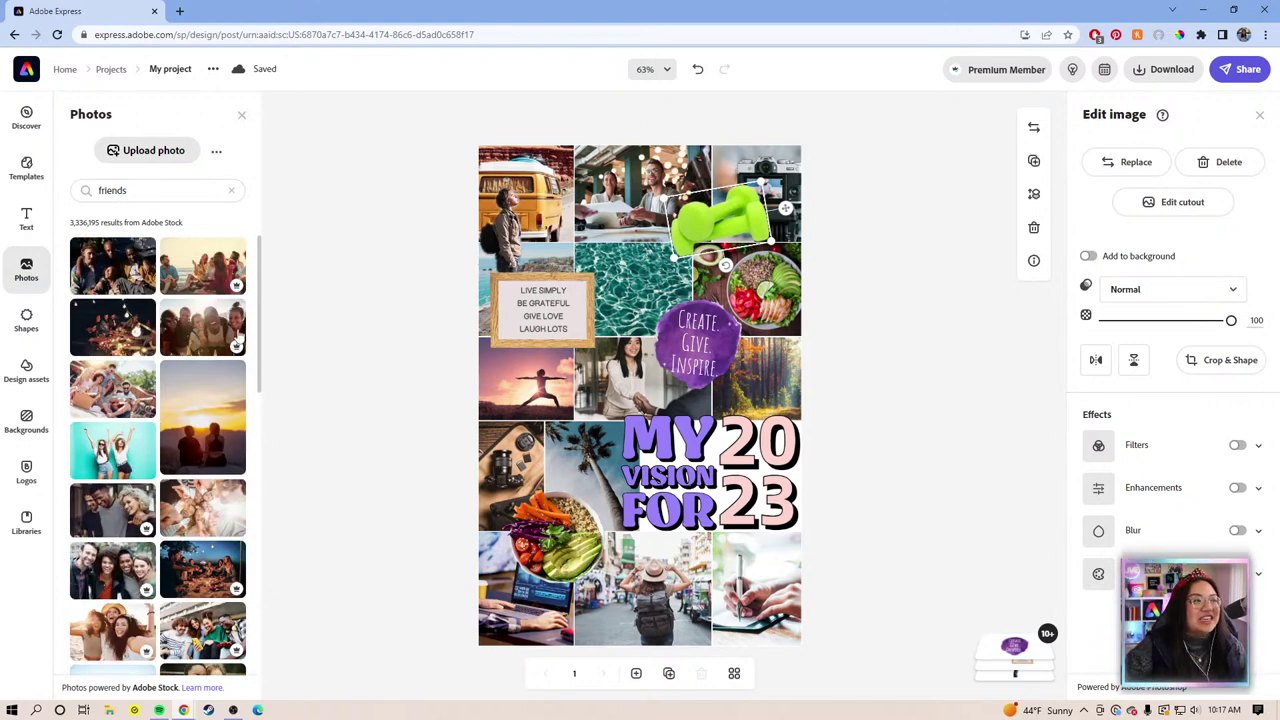
click(192, 343)
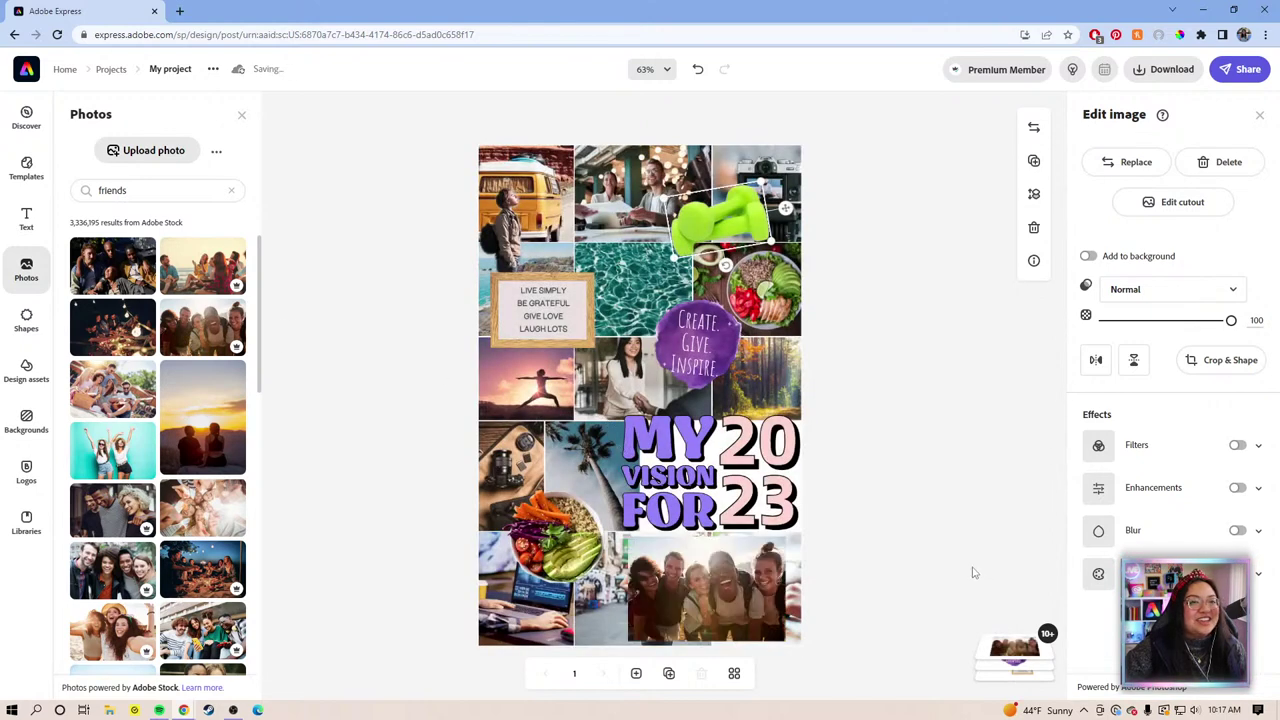
Shift the friends photo slightly left on the page and remove its background.
click(712, 602)
drag(702, 601, 712, 604)
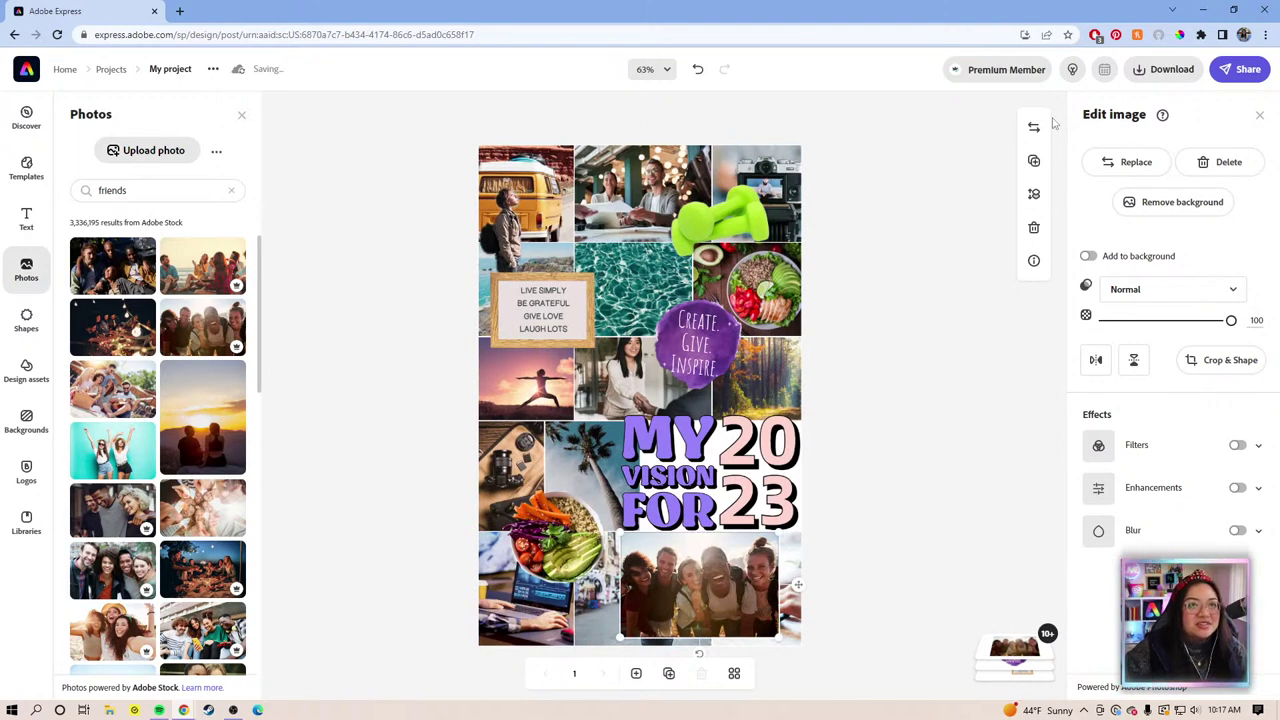
click(1140, 206)
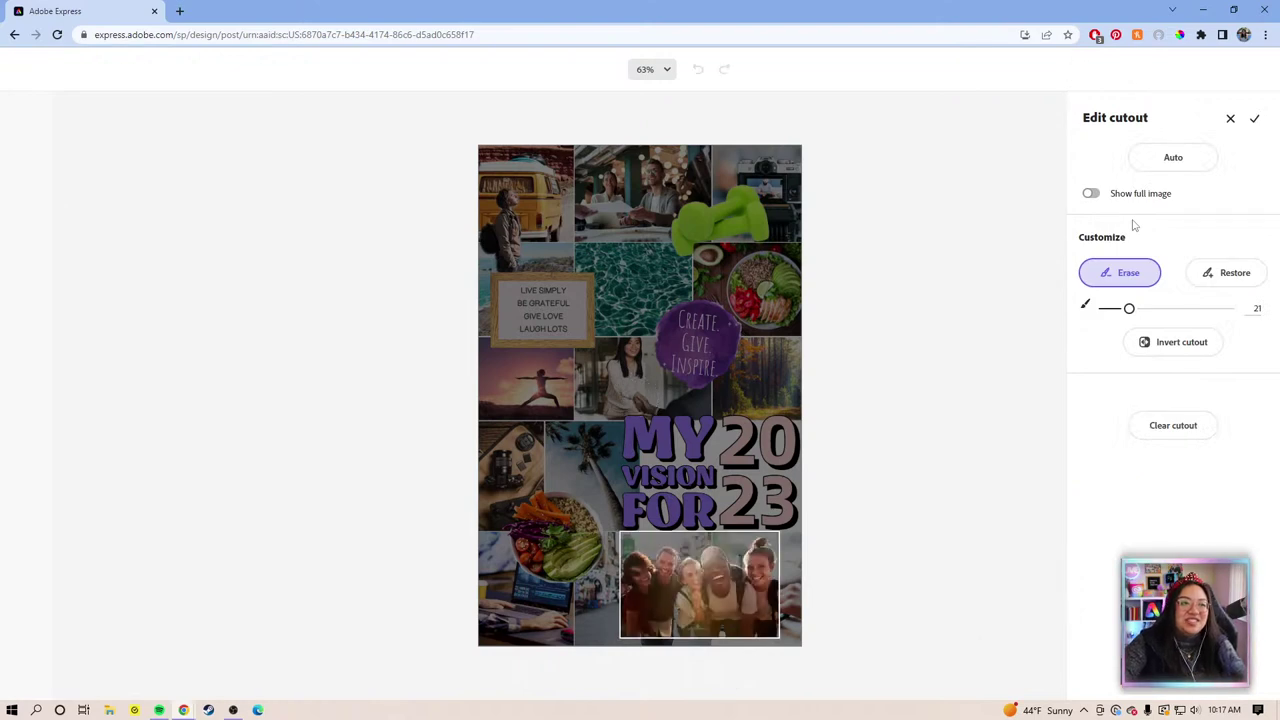
click(1254, 118)
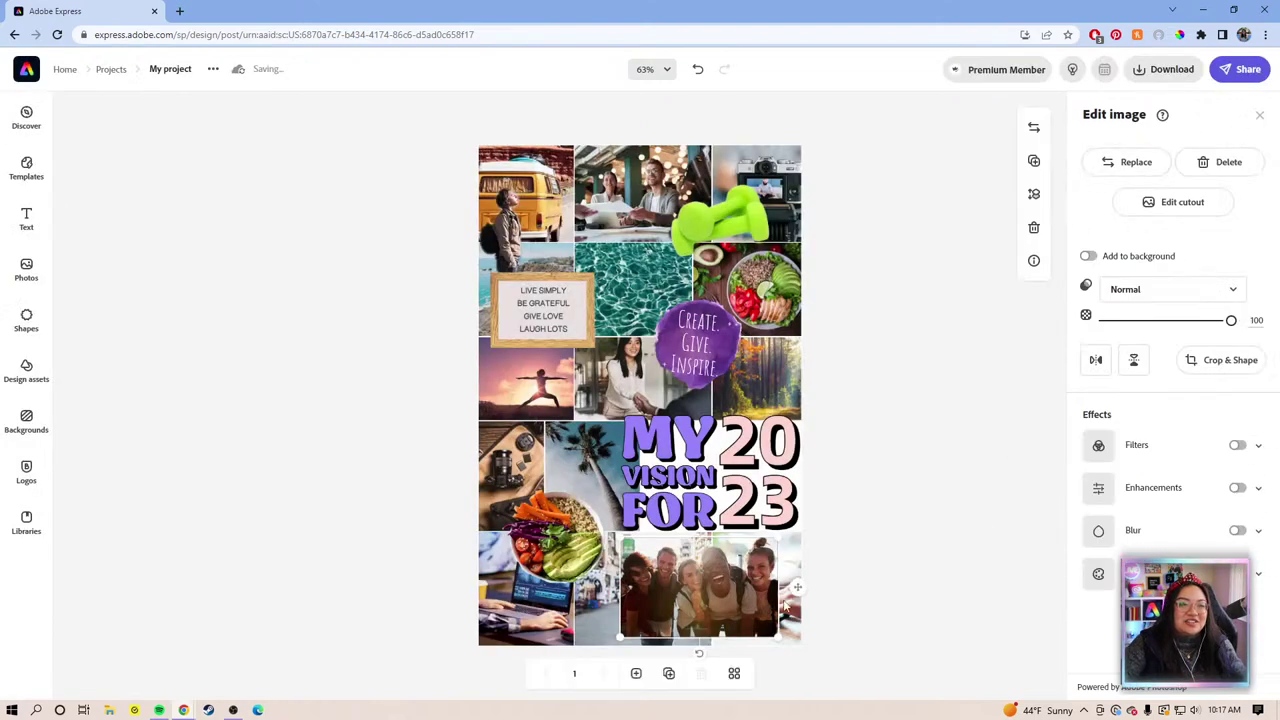
Move the friends cutout up over the top of the title and place it behind both title texts in the layer order.
drag(705, 598, 722, 452)
drag(833, 457, 733, 426)
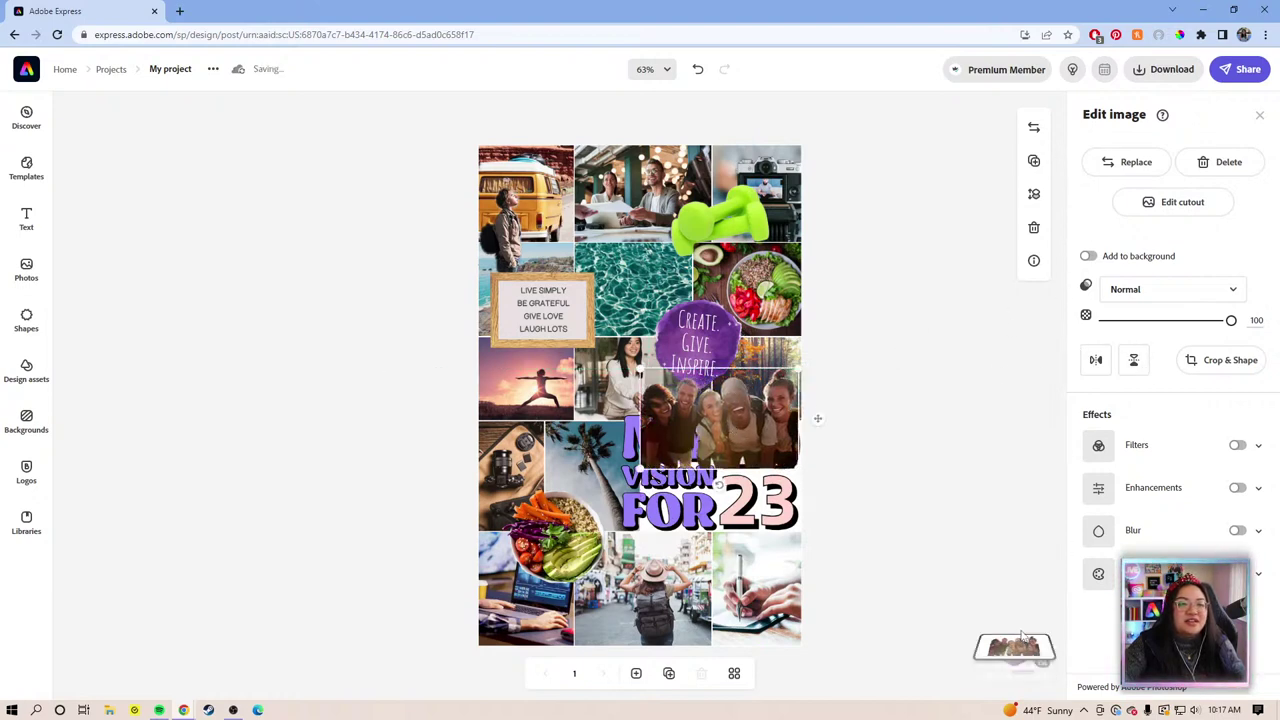
mouse_move(1030, 645)
drag(1050, 345, 1045, 550)
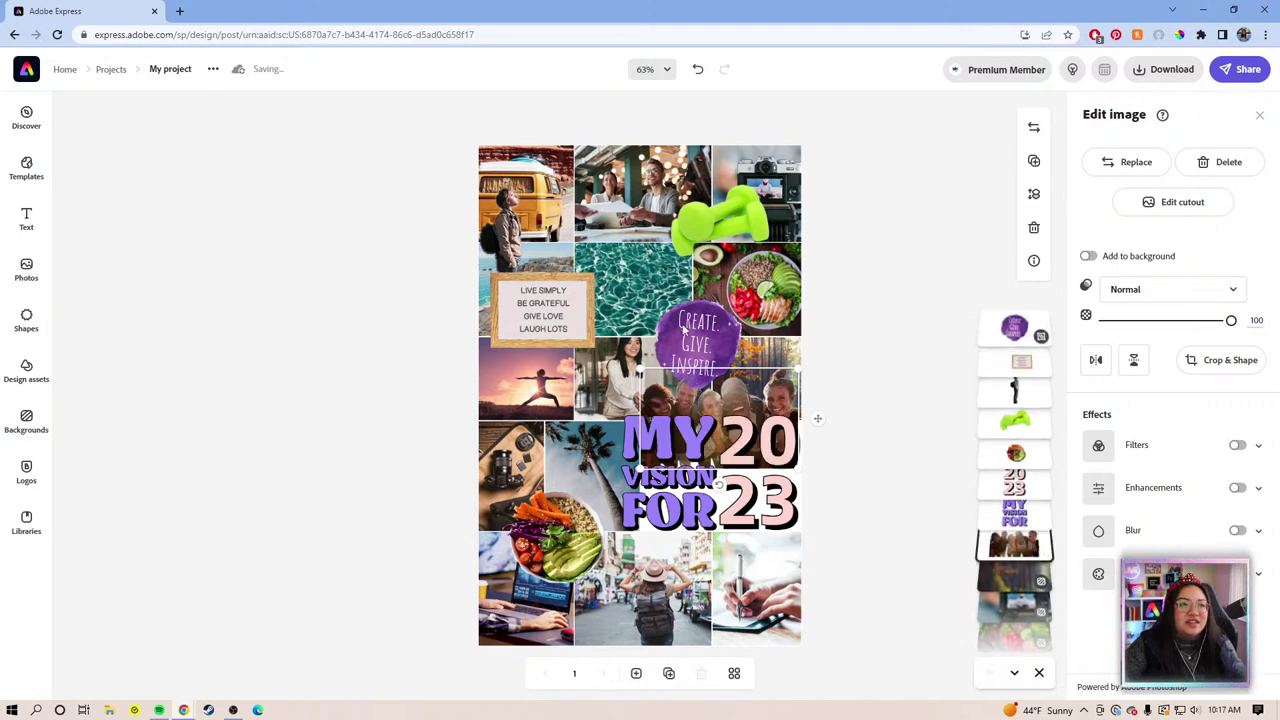
Move the purple badge onto the pool photo, then shrink the friends cutout and place it below the salad at the page's right edge.
drag(706, 329, 657, 285)
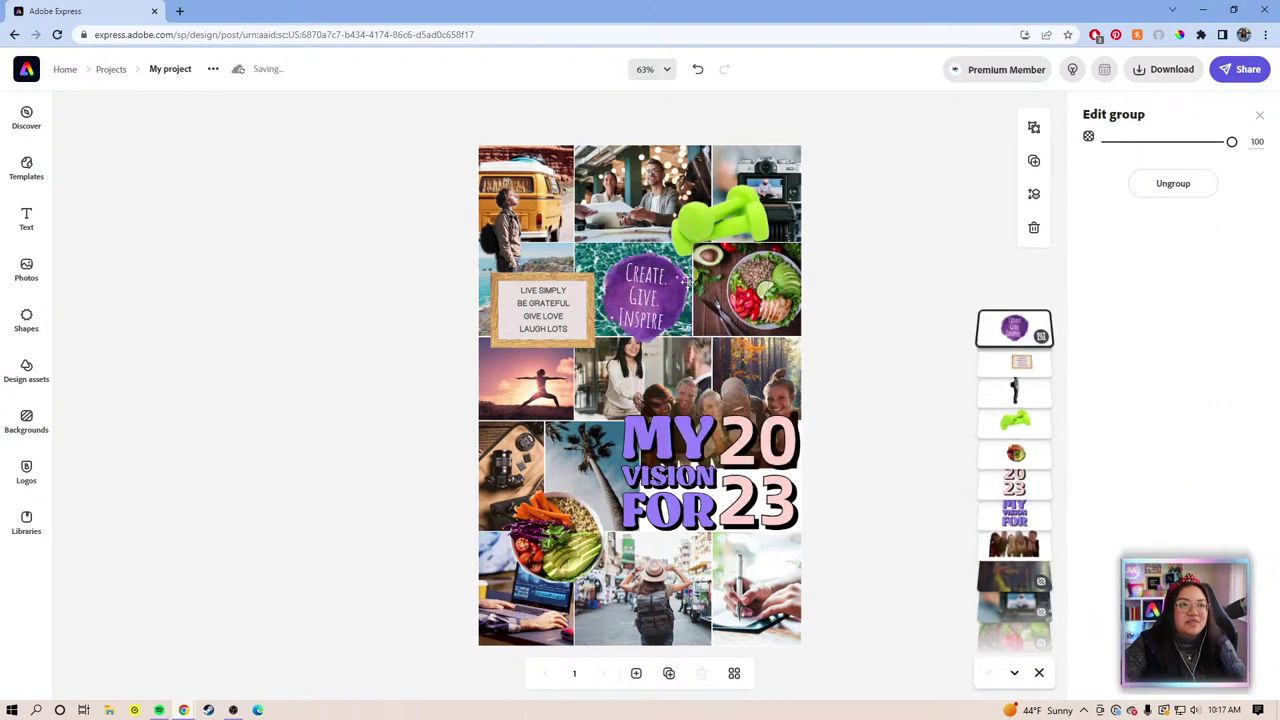
click(779, 393)
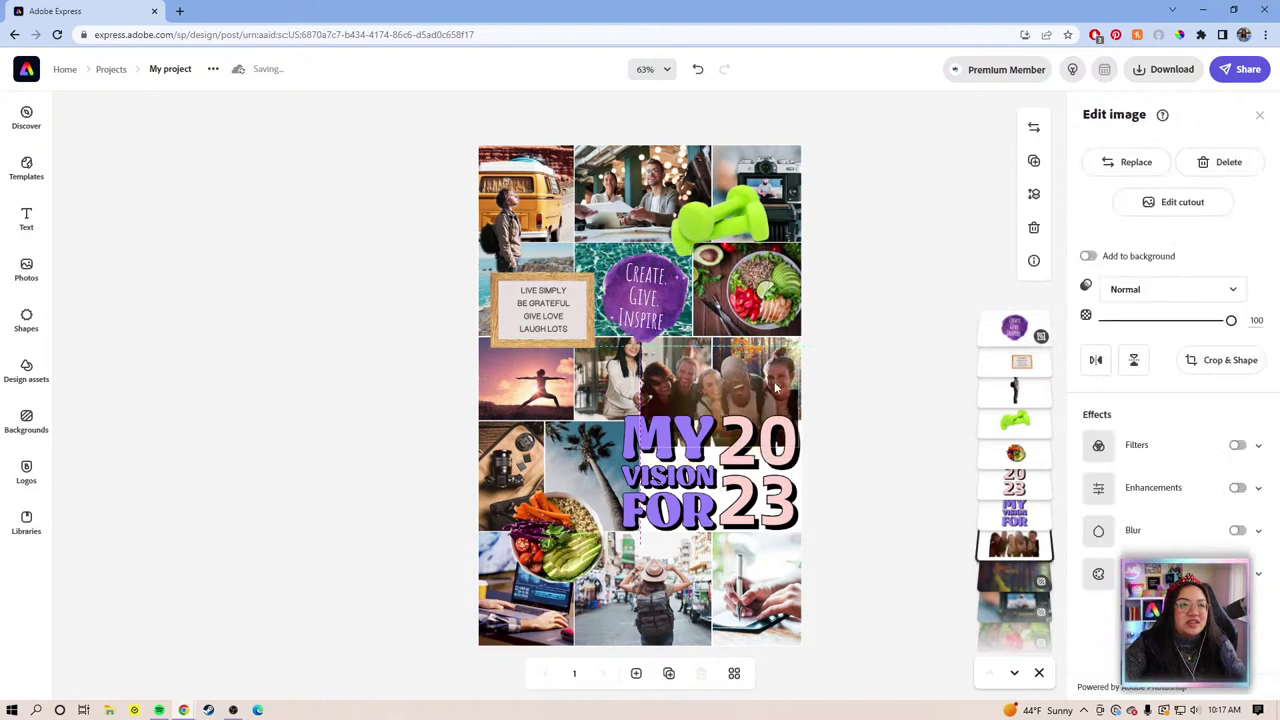
drag(779, 393, 817, 397)
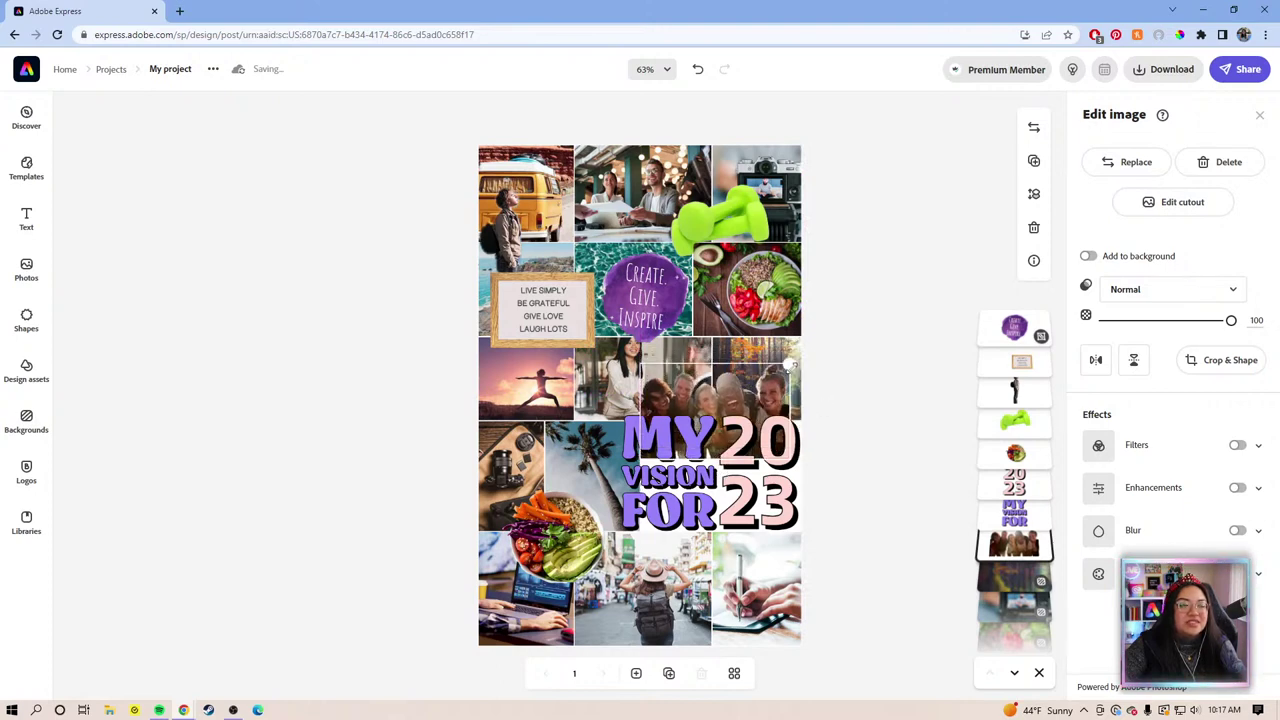
drag(776, 373, 779, 338)
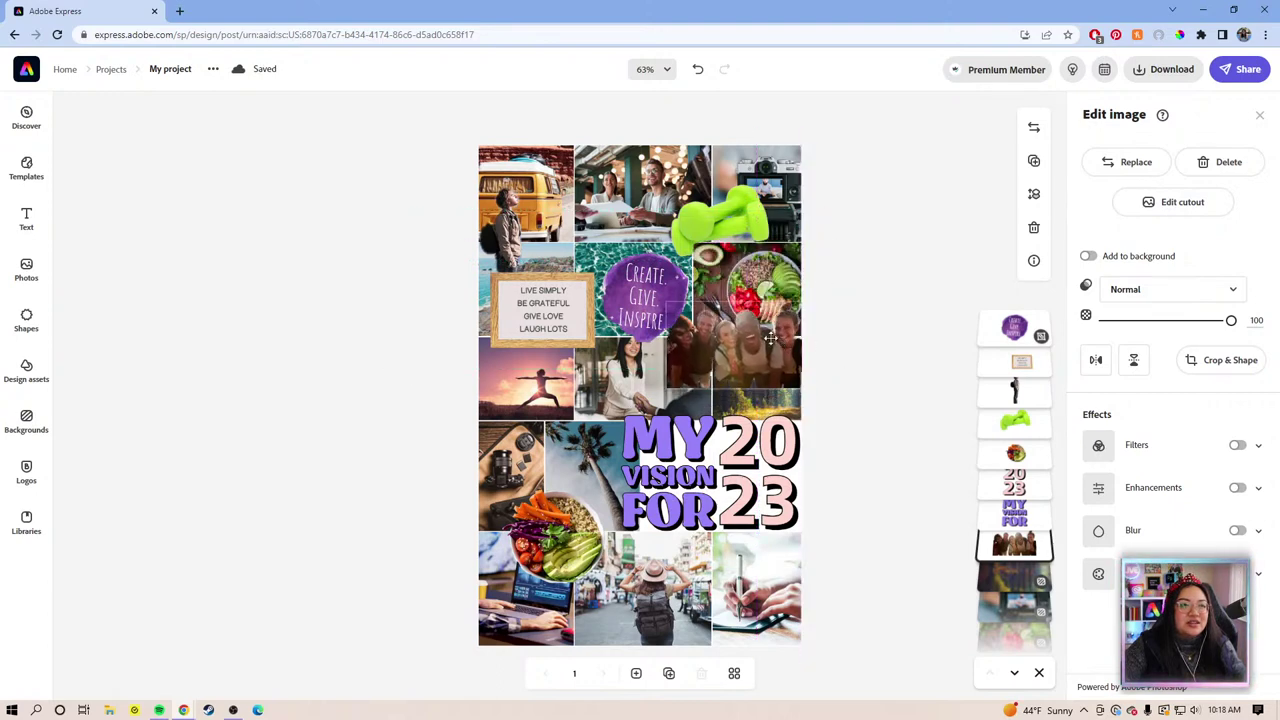
Move the purple badge up between the van and meeting photos and nudge the "LIVE SIMPLY" frame slightly right and down.
drag(677, 285, 599, 196)
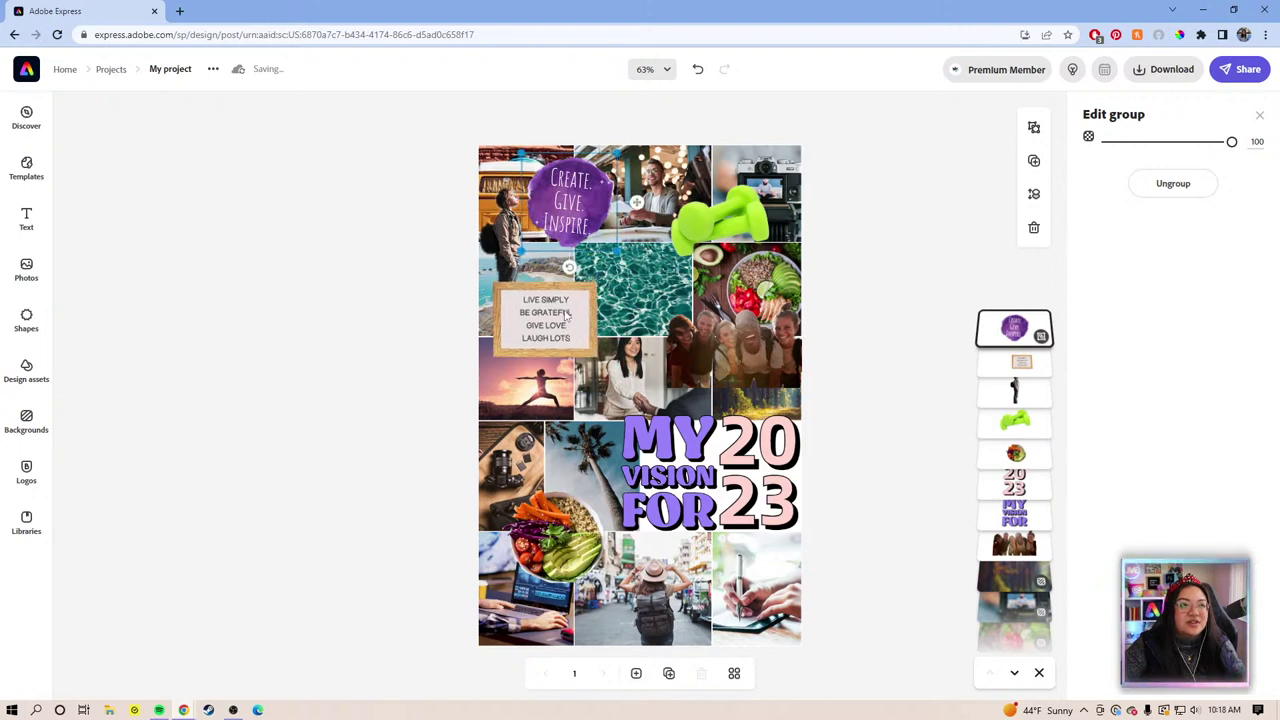
drag(568, 313, 572, 309)
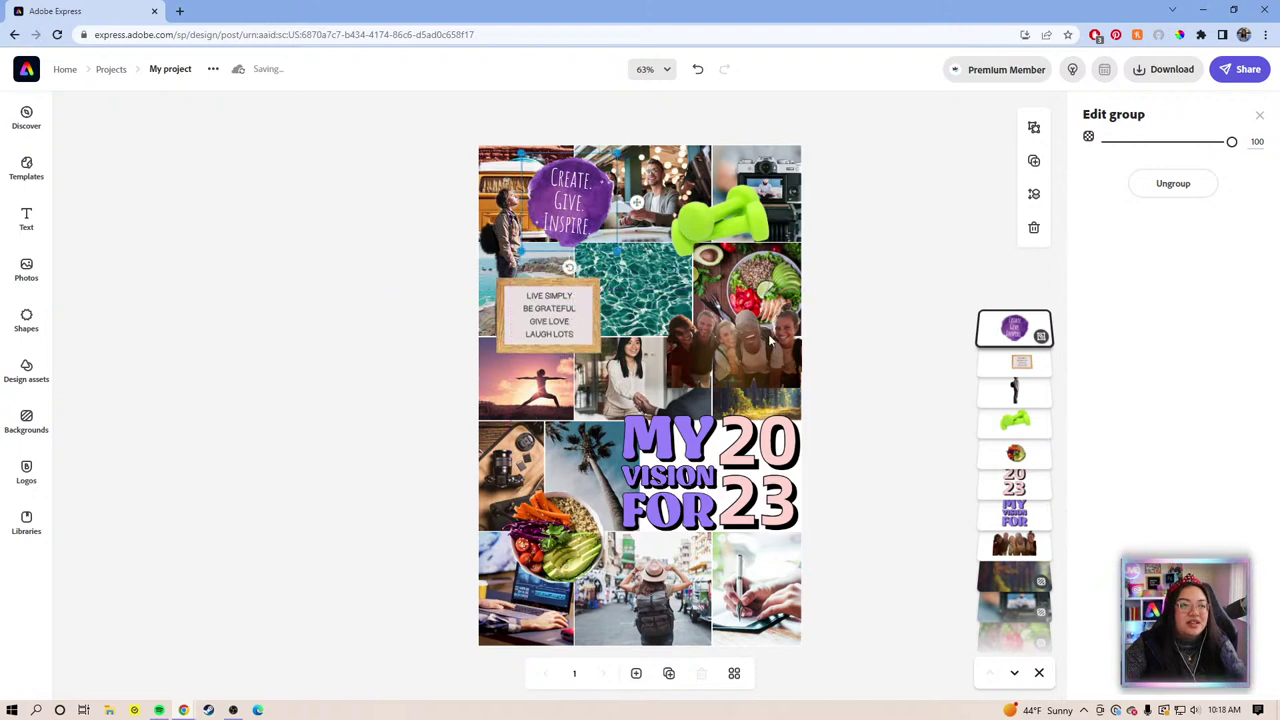
click(758, 345)
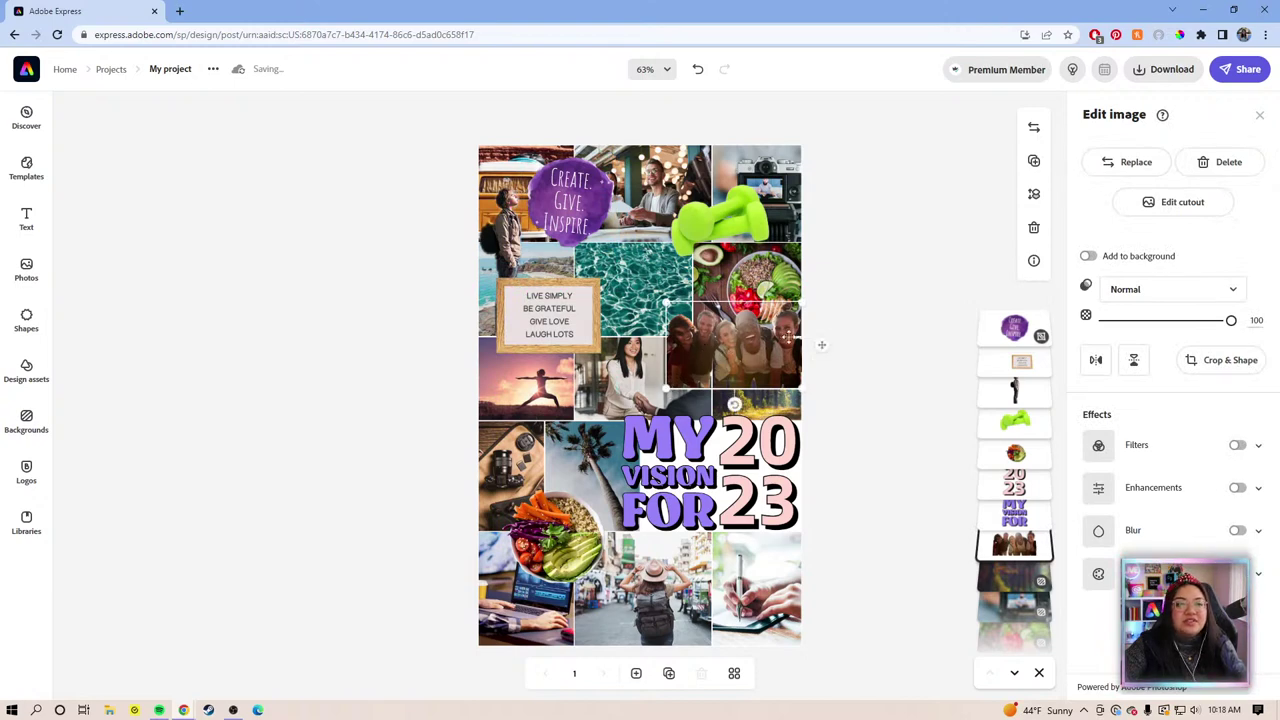
click(1228, 362)
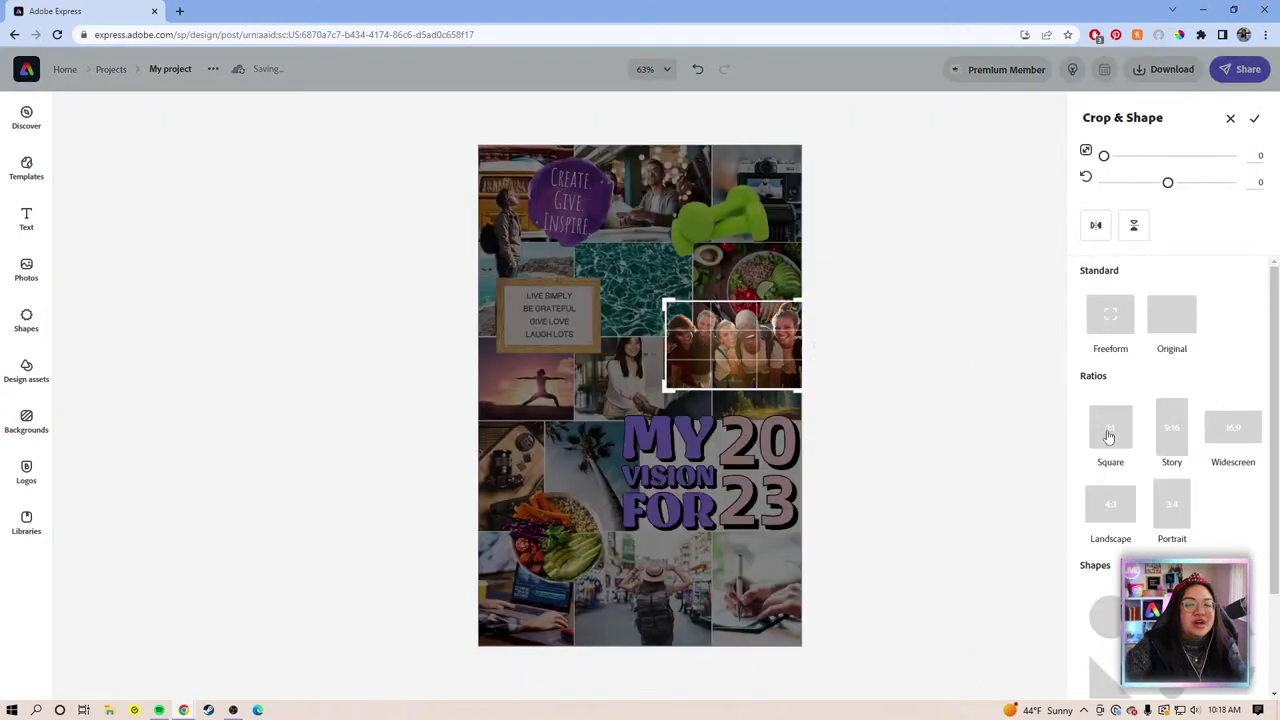
scroll(1108, 438, down, 2)
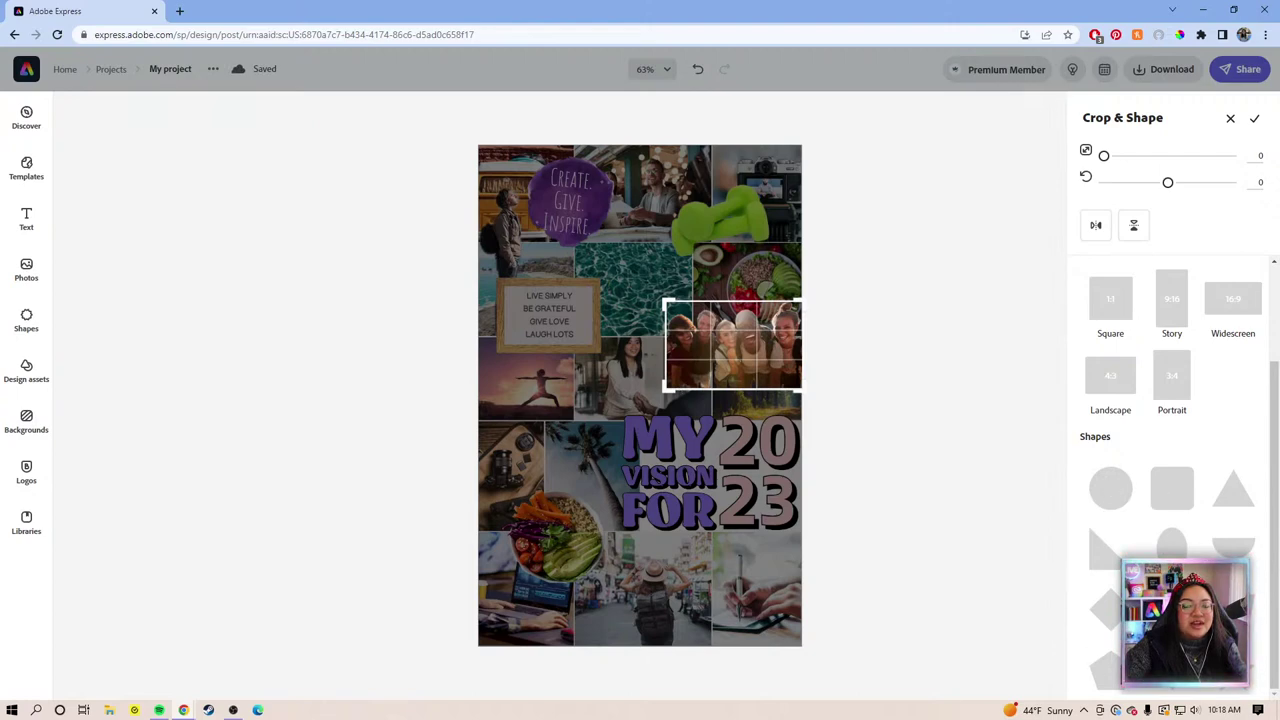
key(Right)
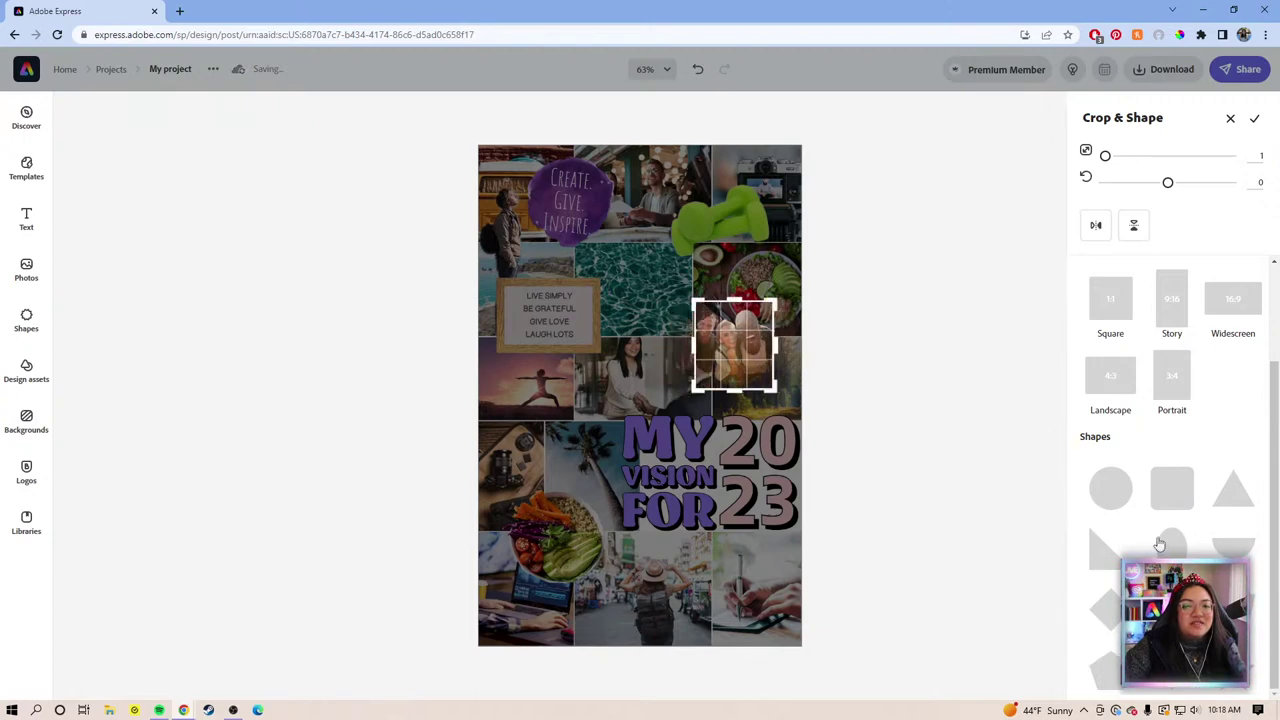
click(1168, 492)
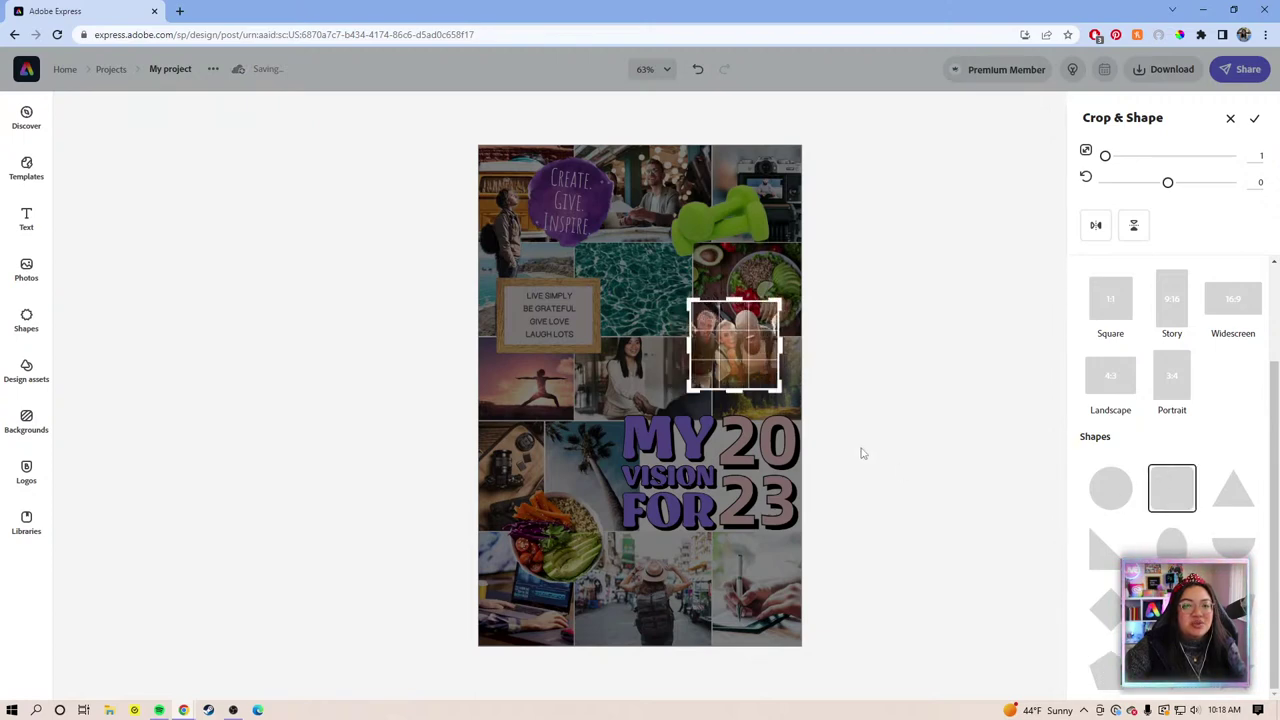
click(1100, 489)
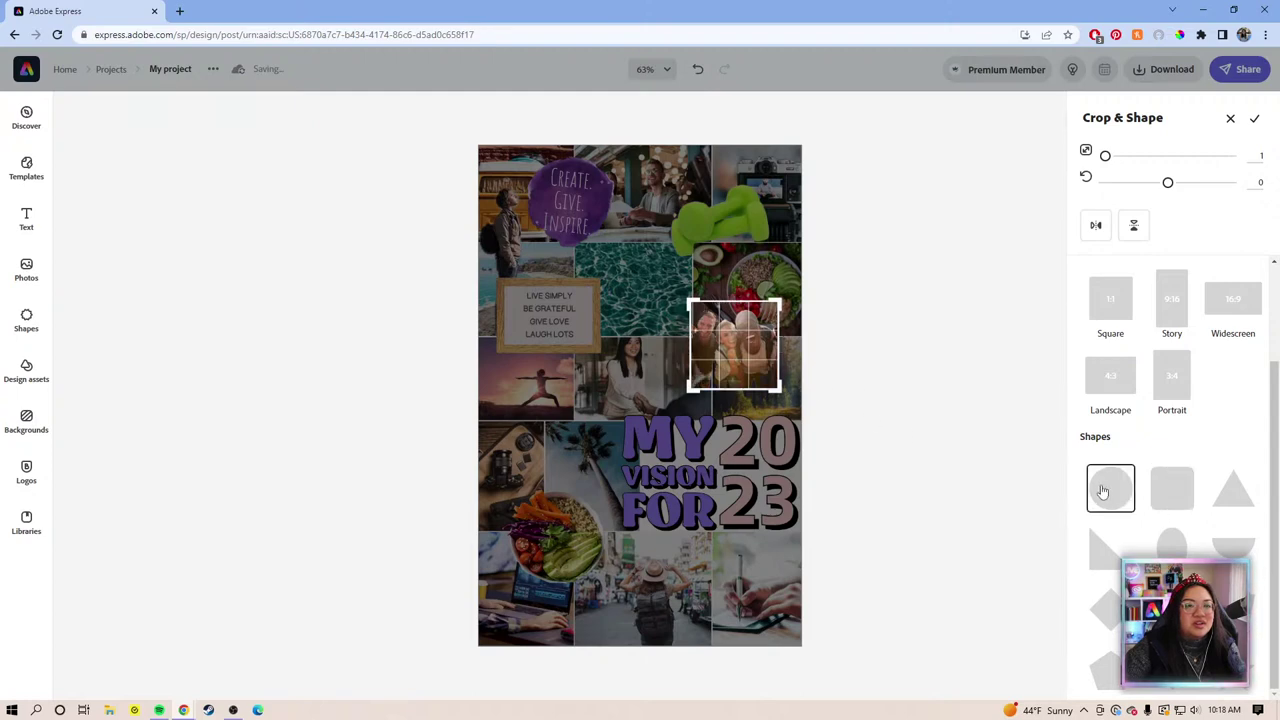
click(1172, 543)
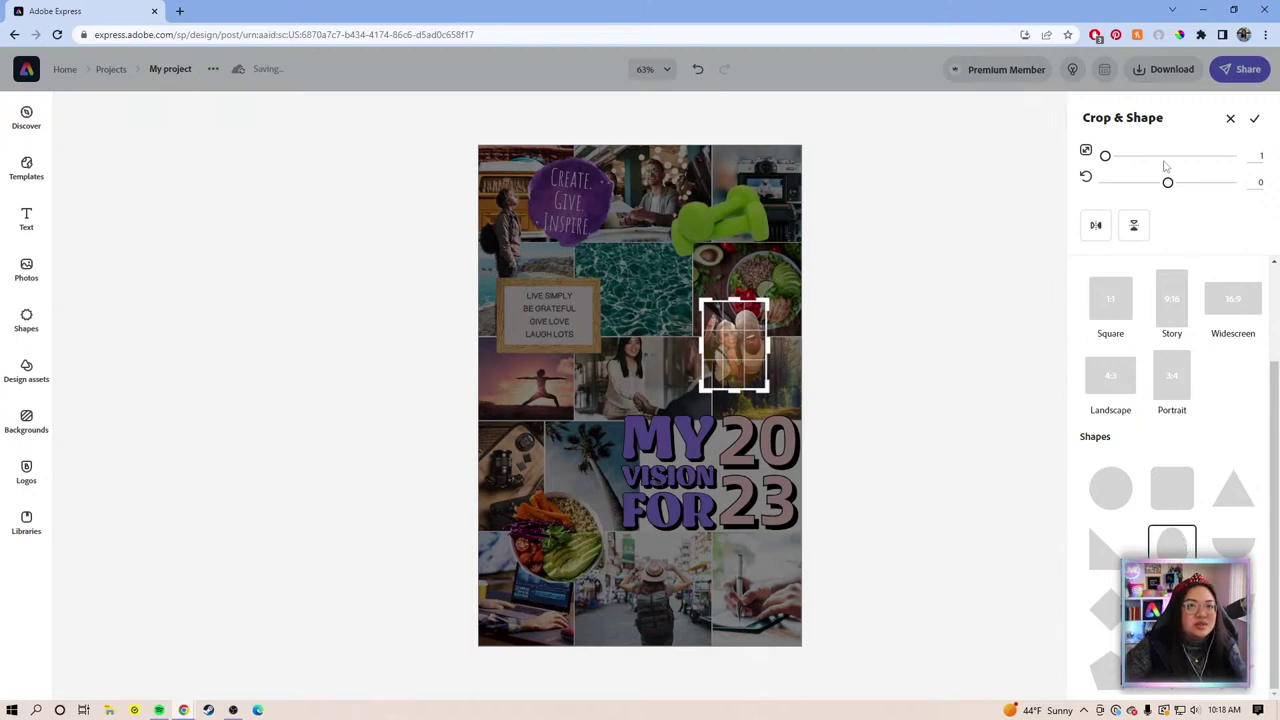
click(1229, 119)
Nudge the friends cutout slightly upward and reopen the stock photo search.
drag(735, 348, 737, 348)
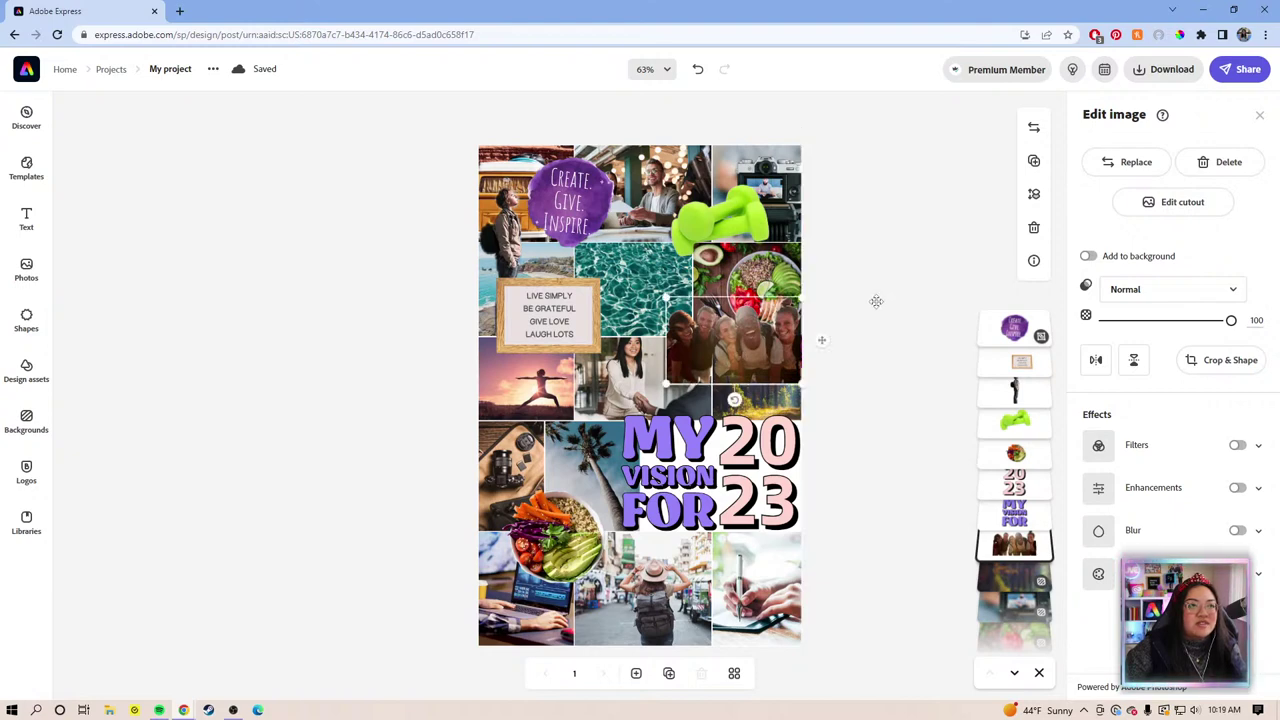
click(876, 307)
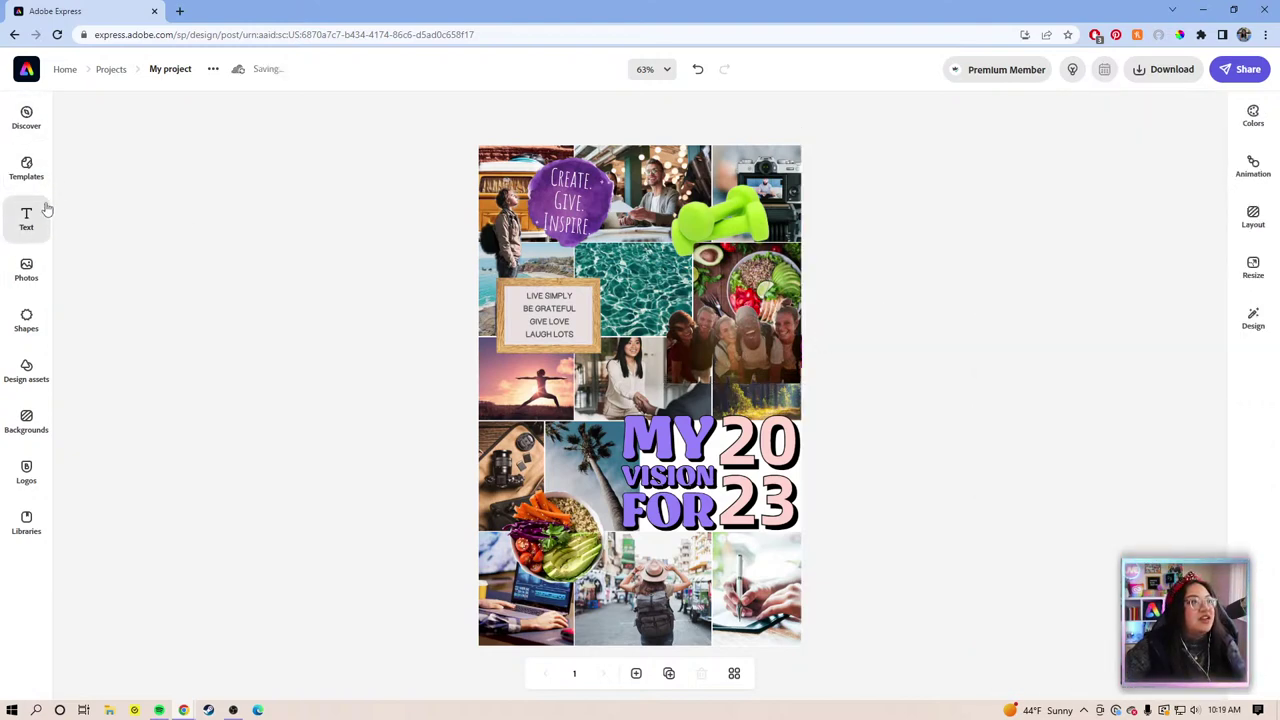
click(32, 280)
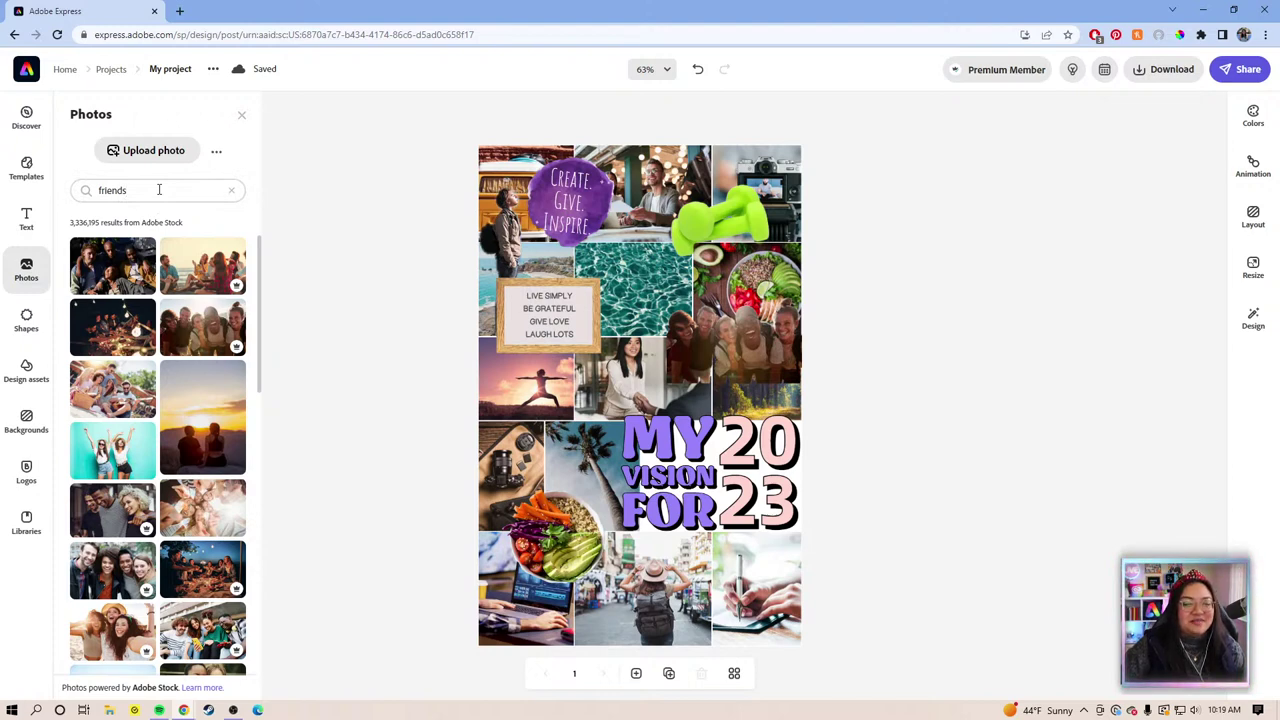
Replace the current stock photo search term with "piano".
click(160, 189)
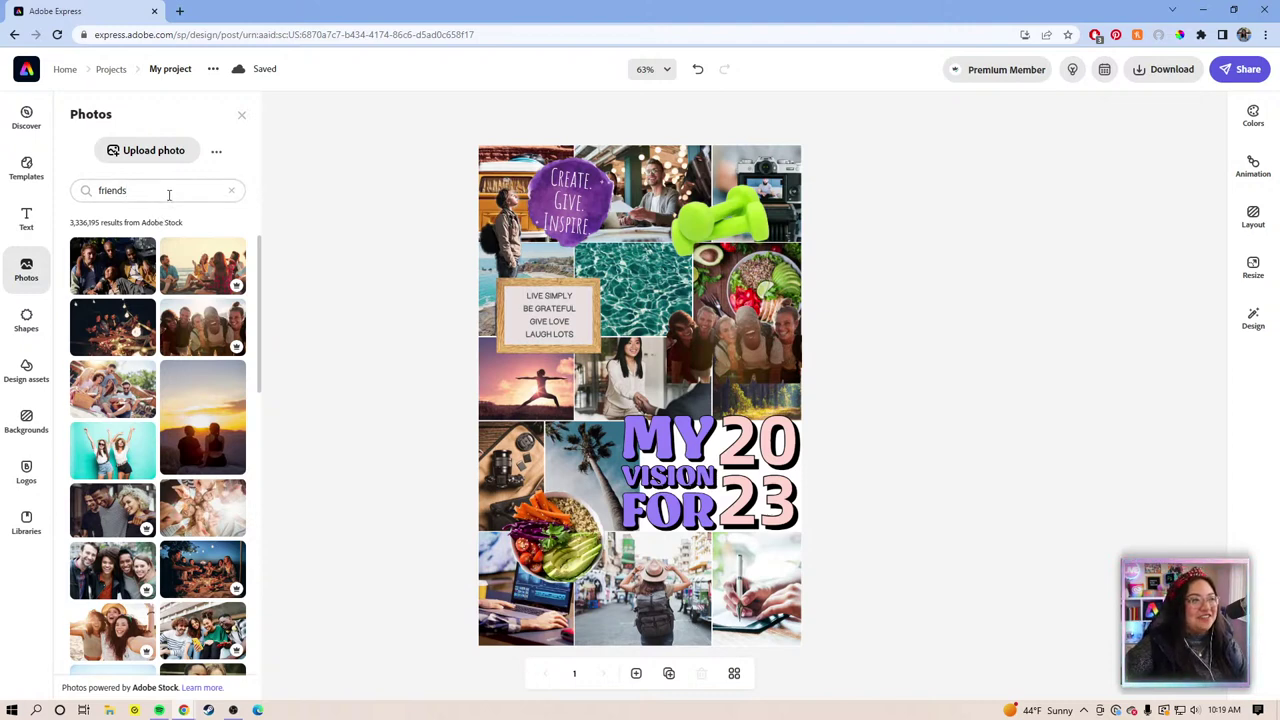
key(BackSpace)
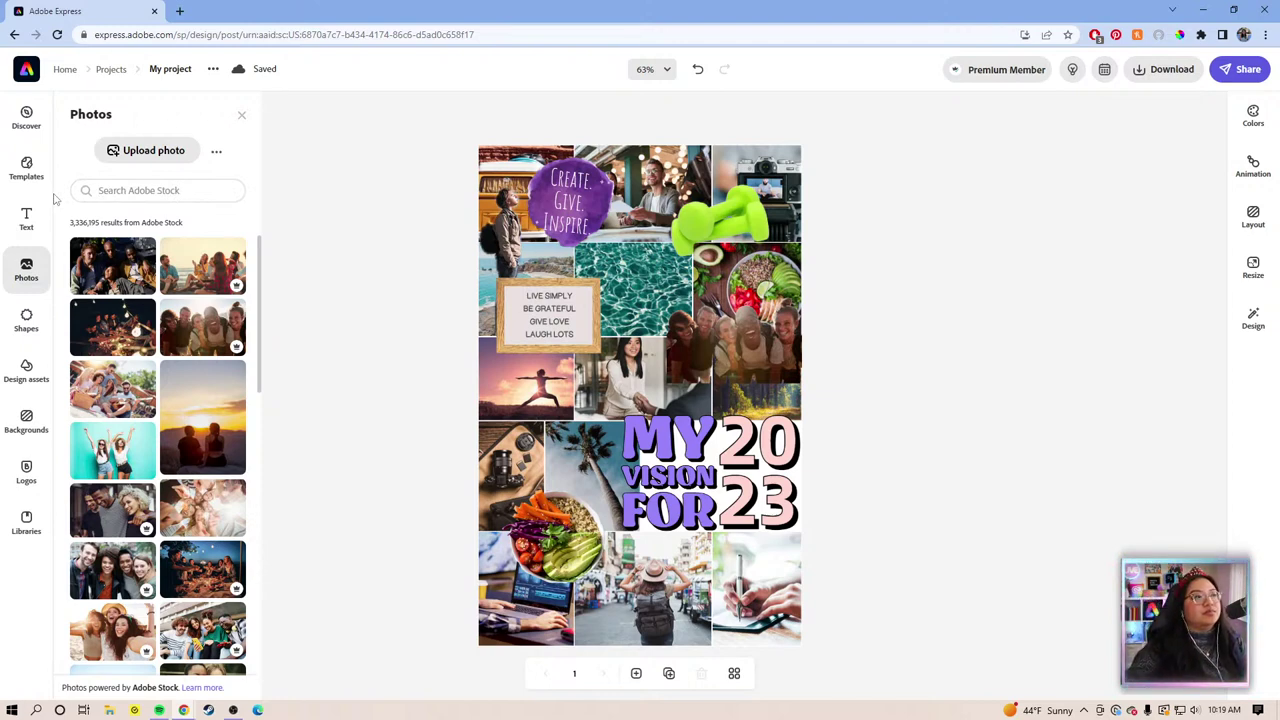
text(friends)
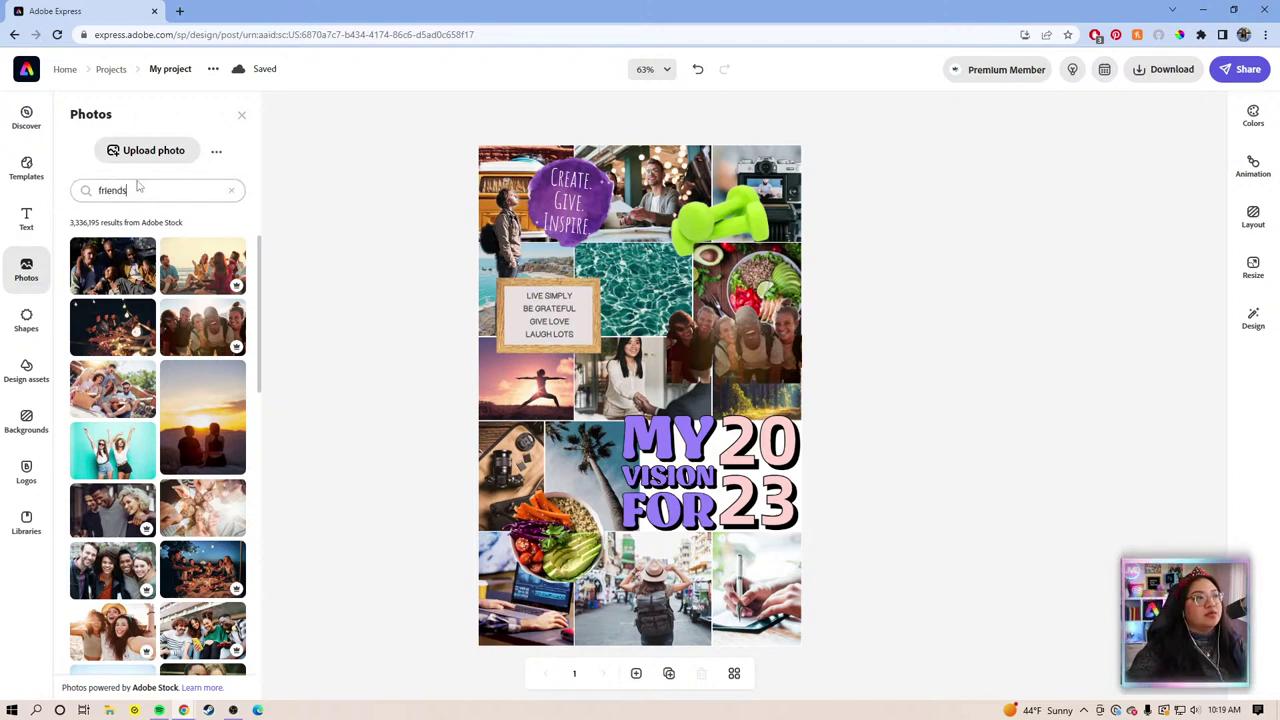
click(228, 191)
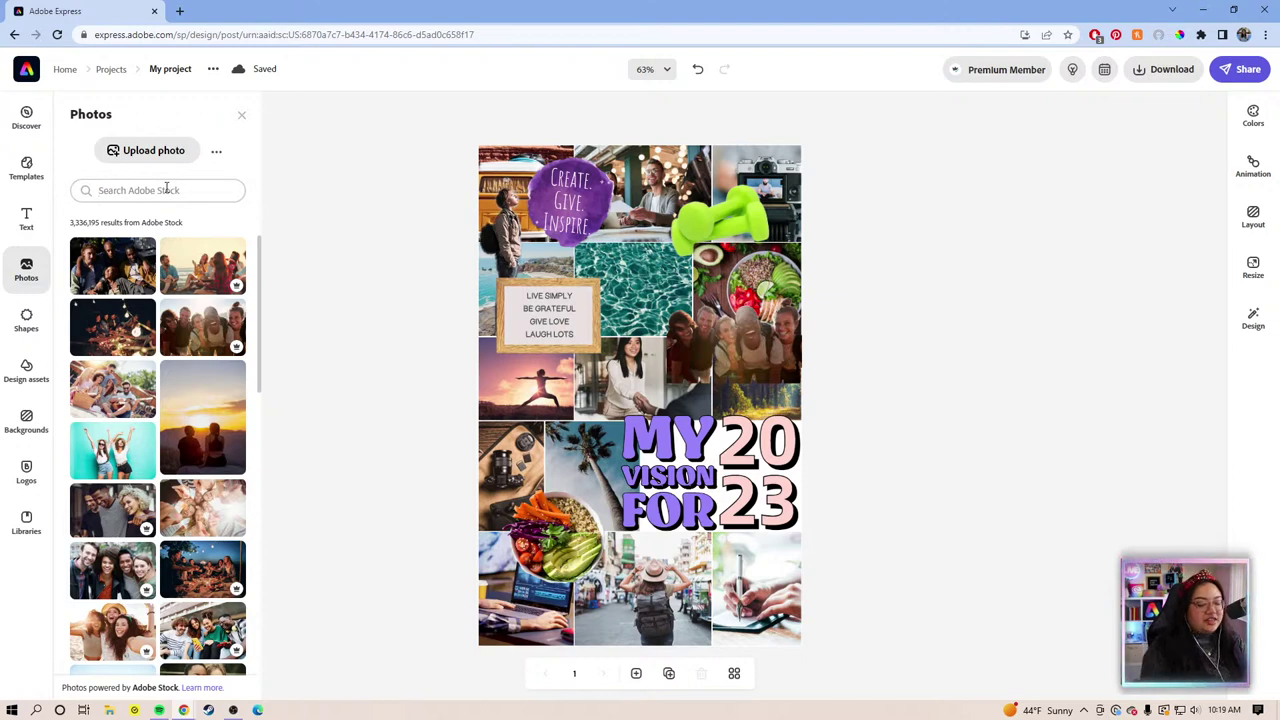
text(p)
key(BackSpace)
text(p)
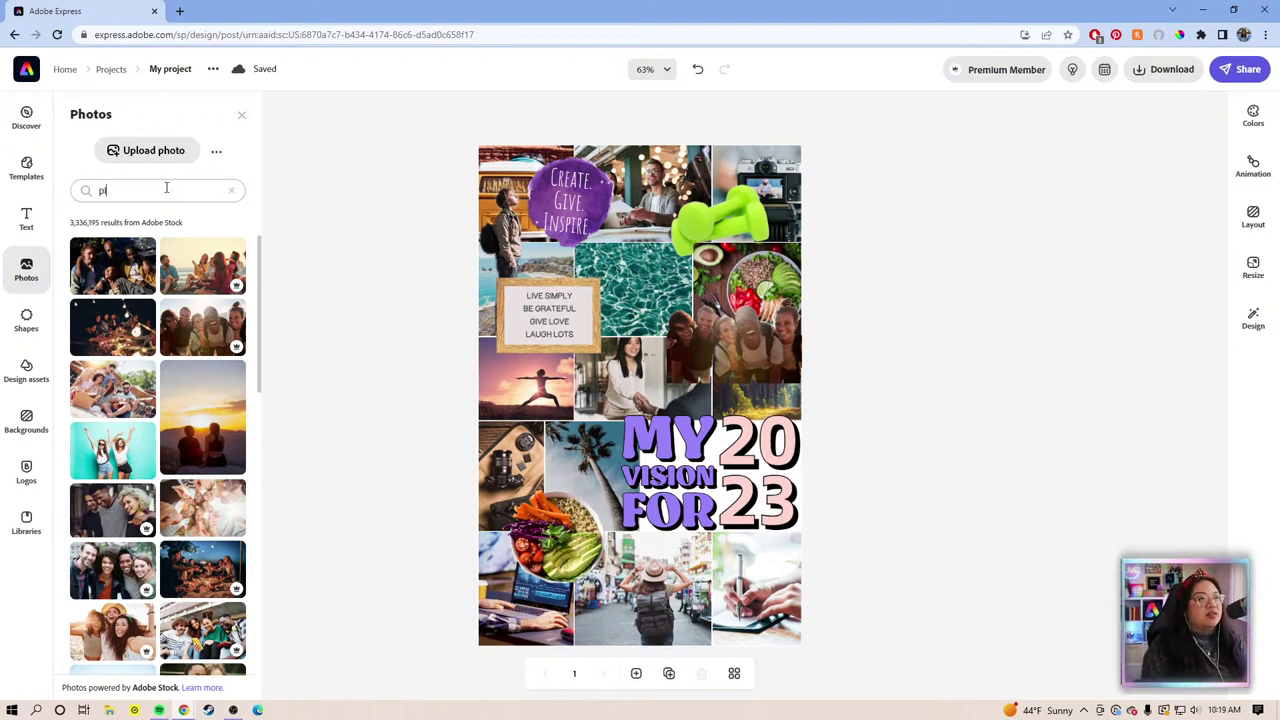
text(iano)
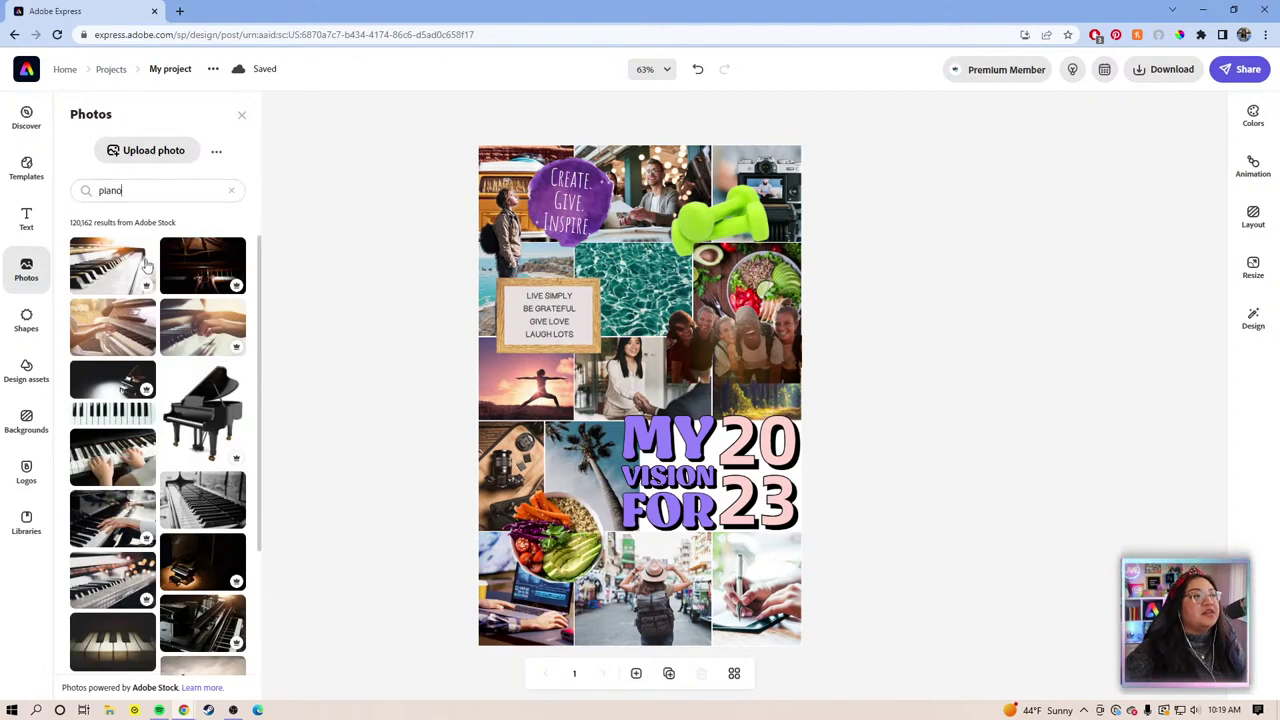
Look through the piano photo results for an image that suits the collage.
scroll(148, 457, down, 10)
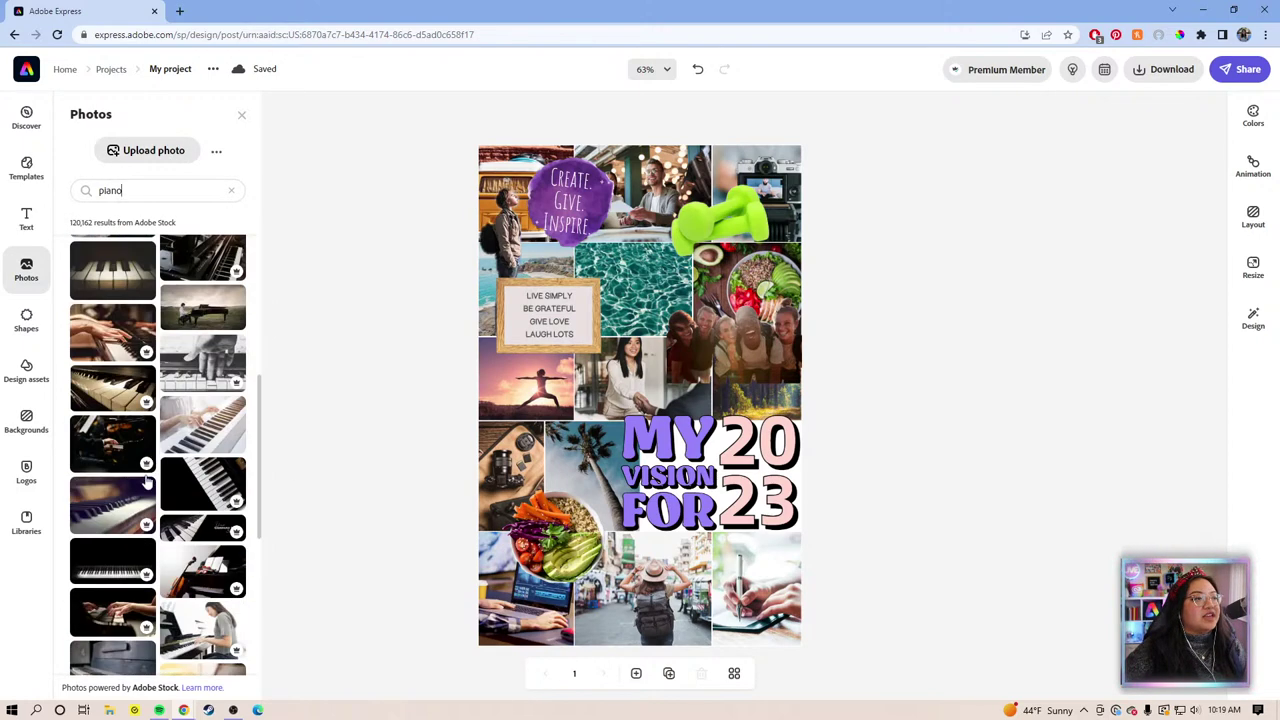
scroll(150, 505, down, 3)
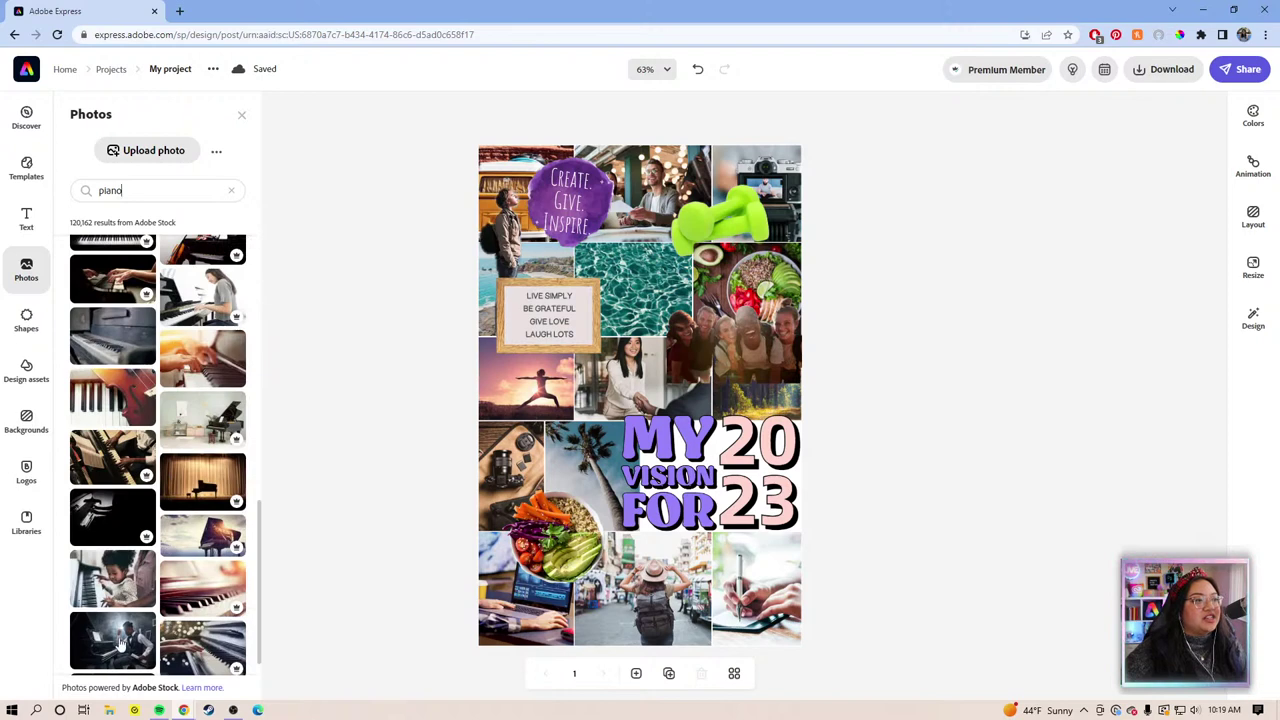
scroll(112, 600, down, 1)
scroll(140, 557, down, 3)
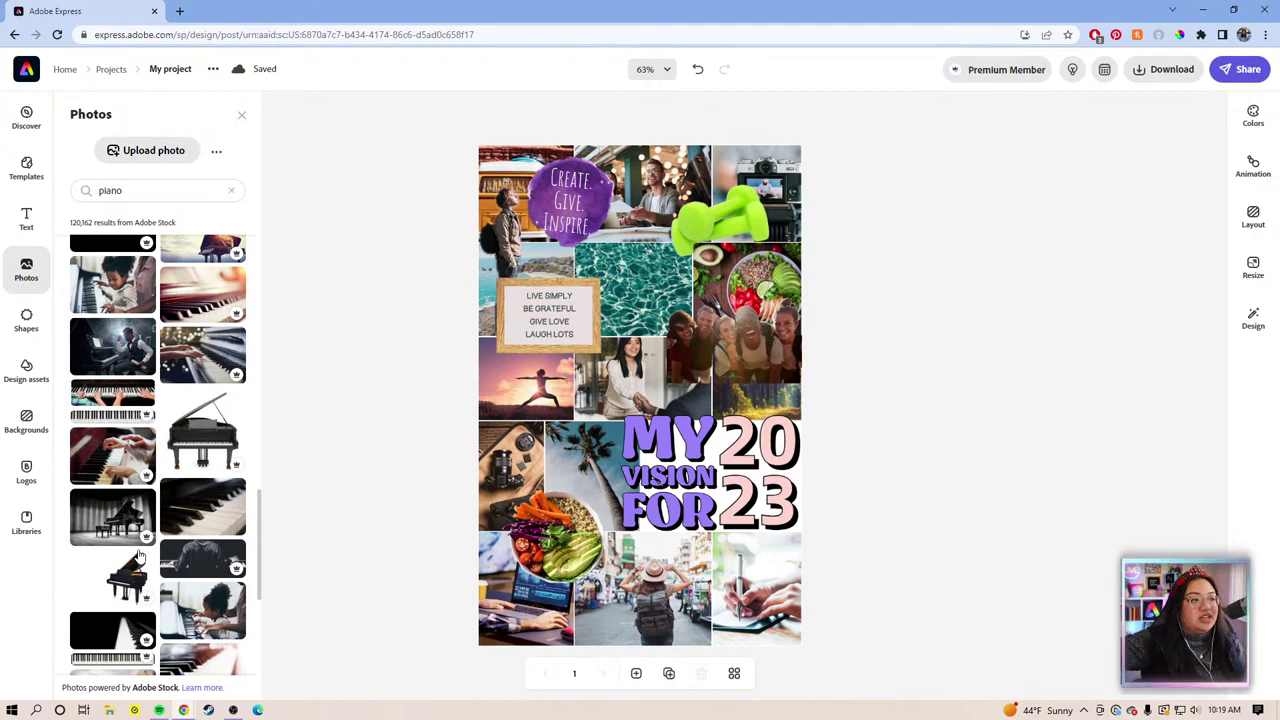
scroll(140, 557, down, 3)
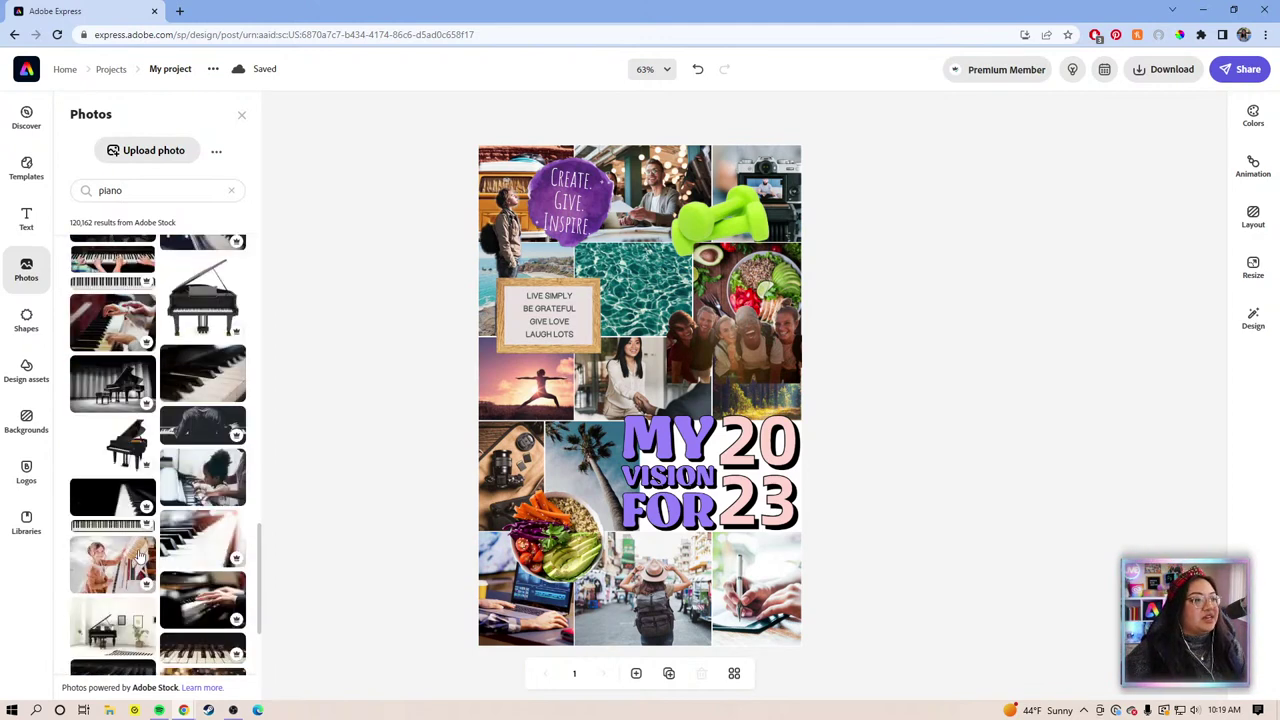
scroll(88, 597, down, 2)
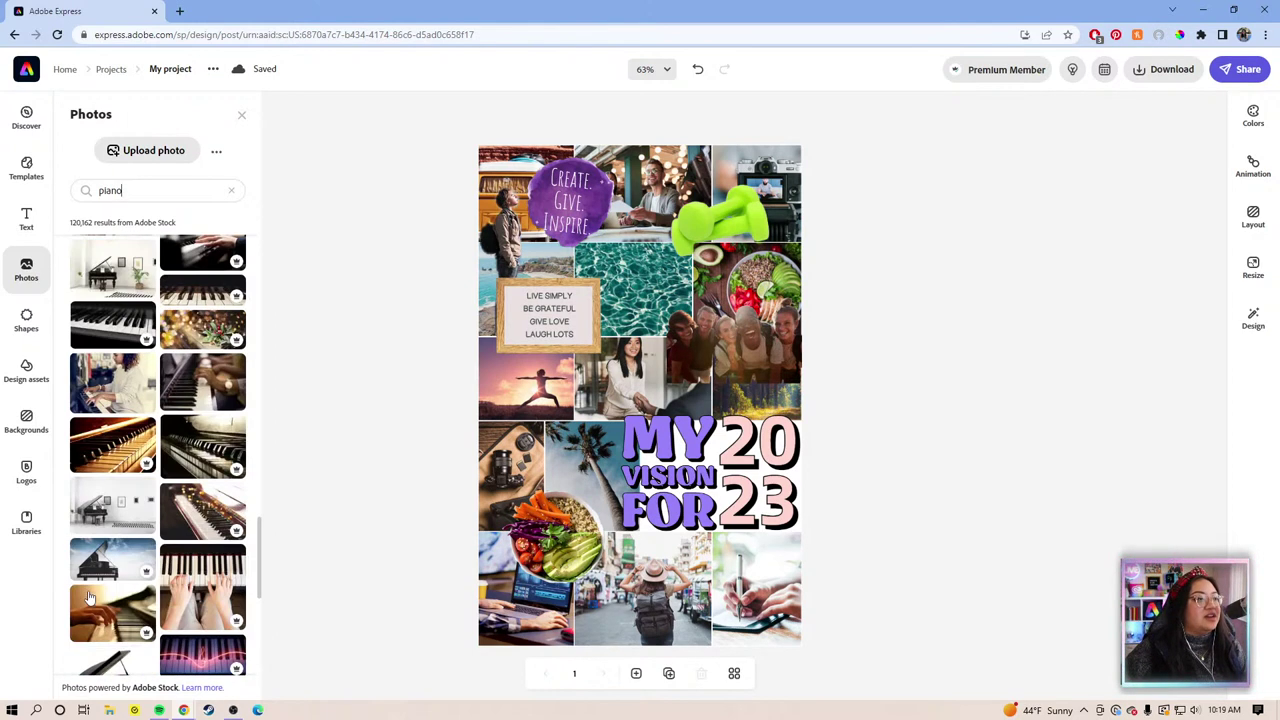
scroll(88, 597, down, 3)
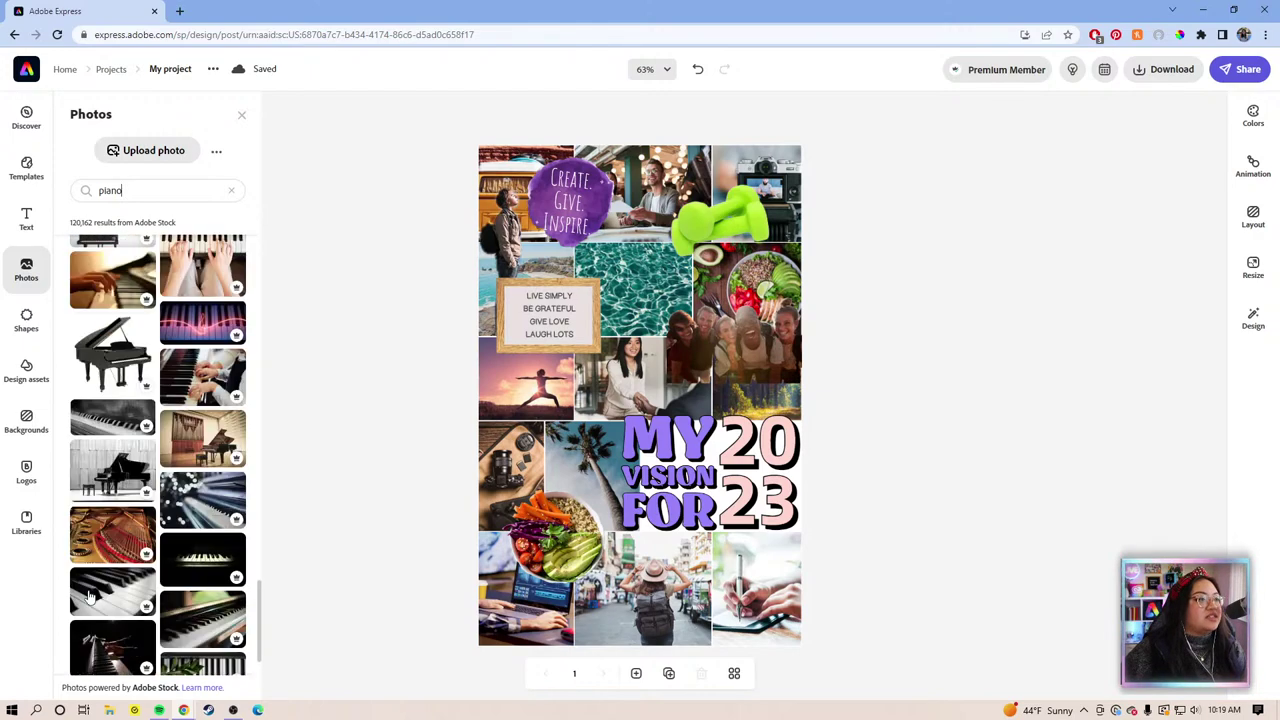
scroll(88, 467, down, 5)
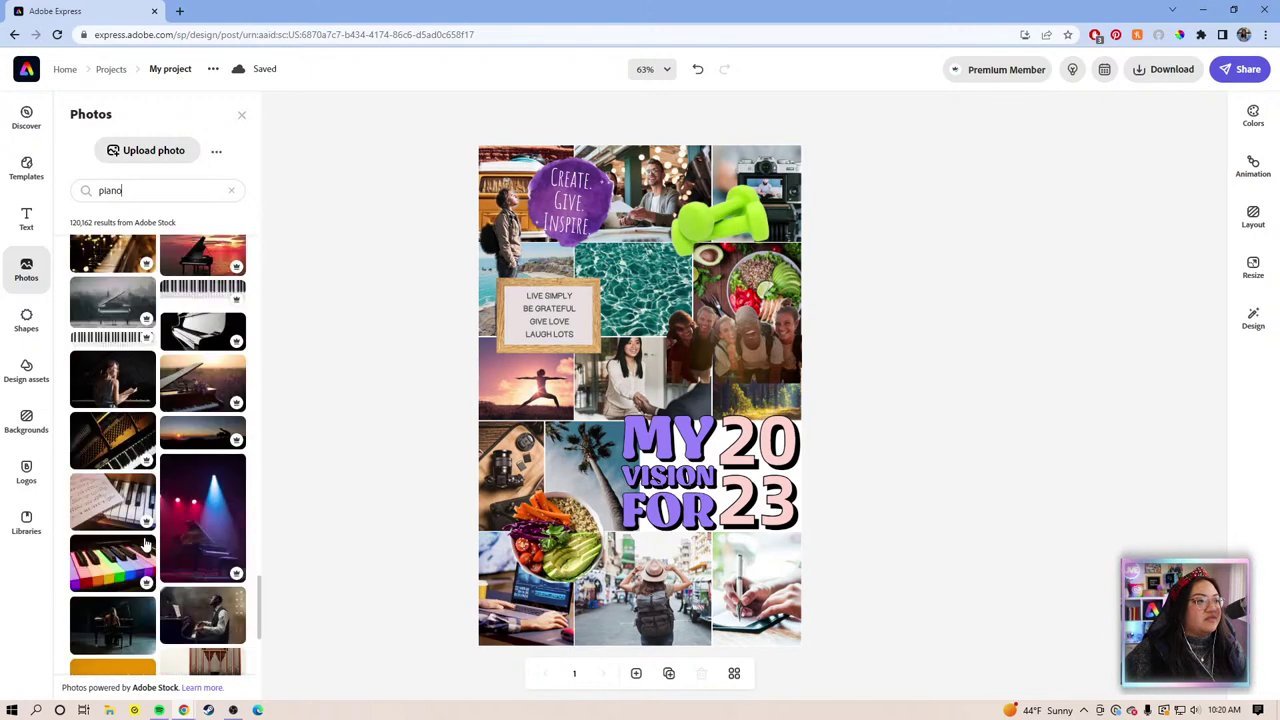
scroll(145, 545, down, 1)
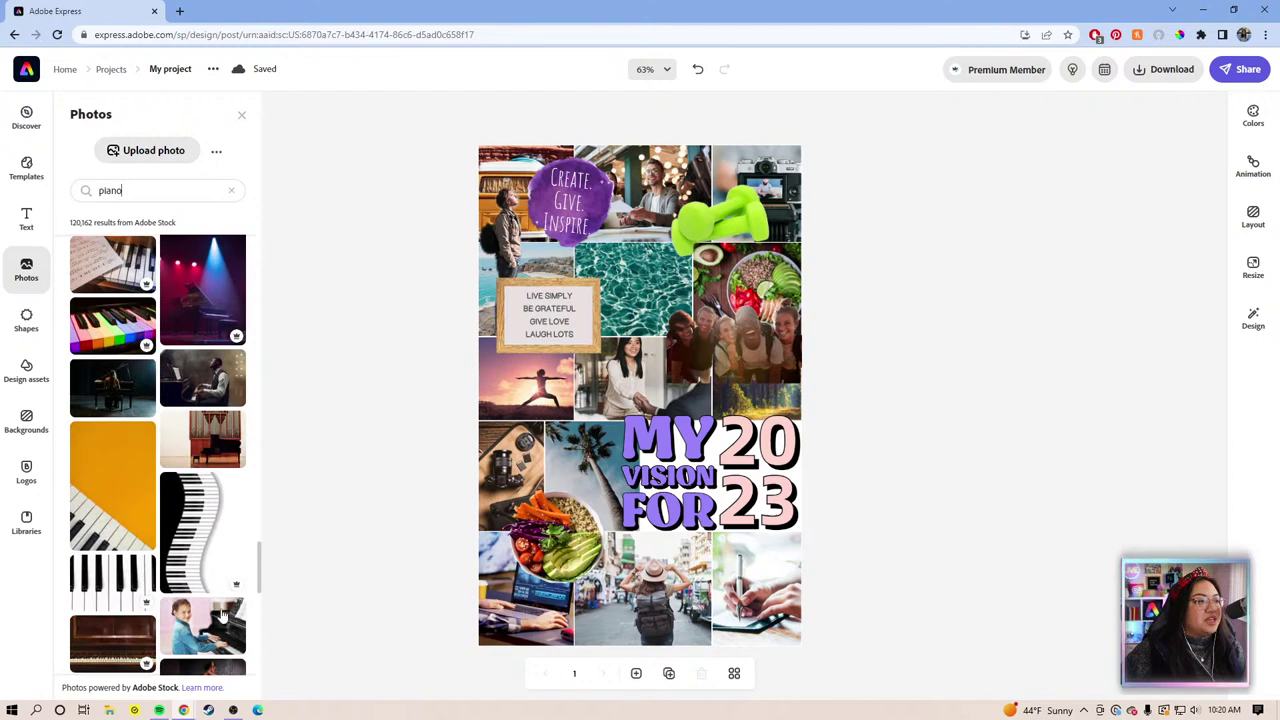
drag(264, 571, 259, 653)
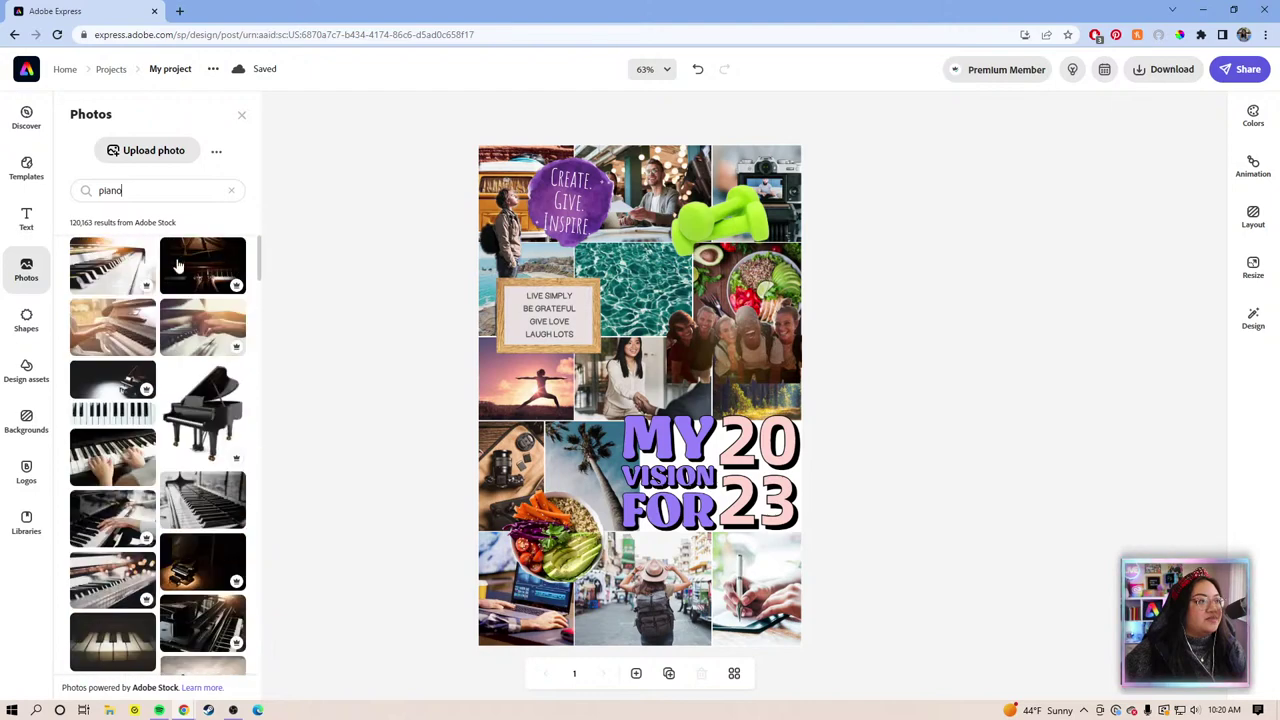
scroll(78, 342, down, 10)
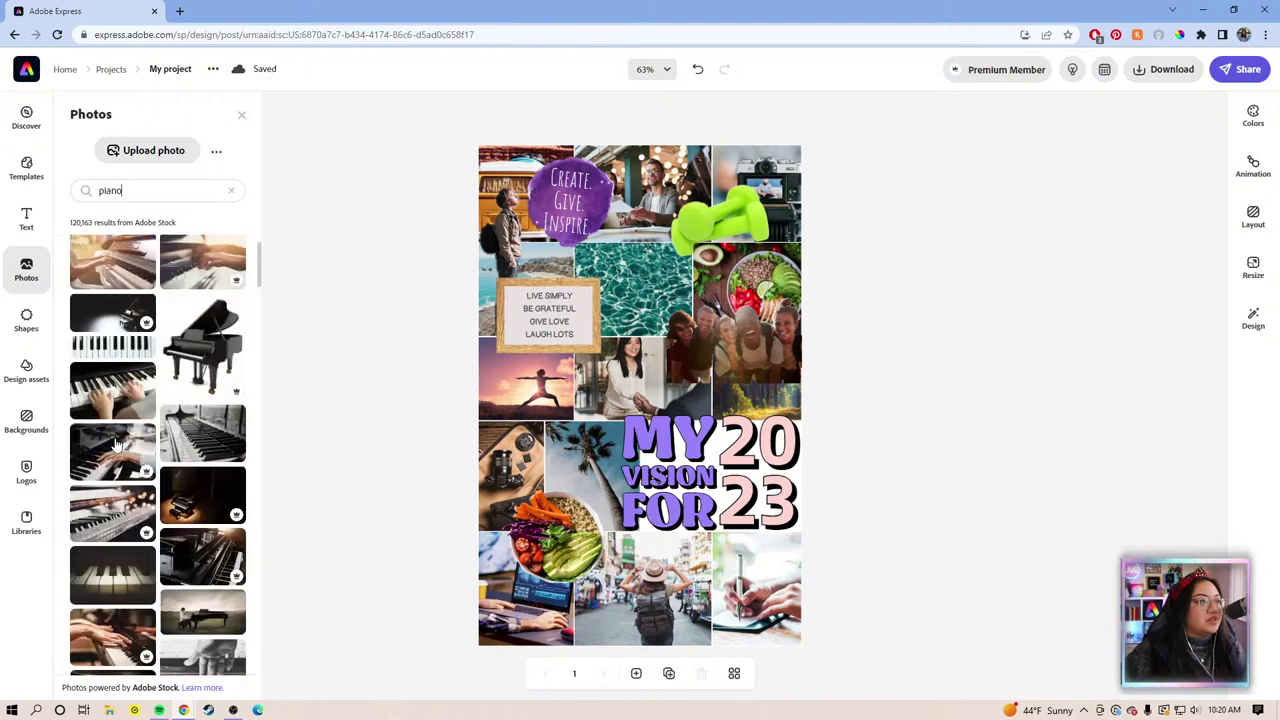
scroll(86, 425, down, 5)
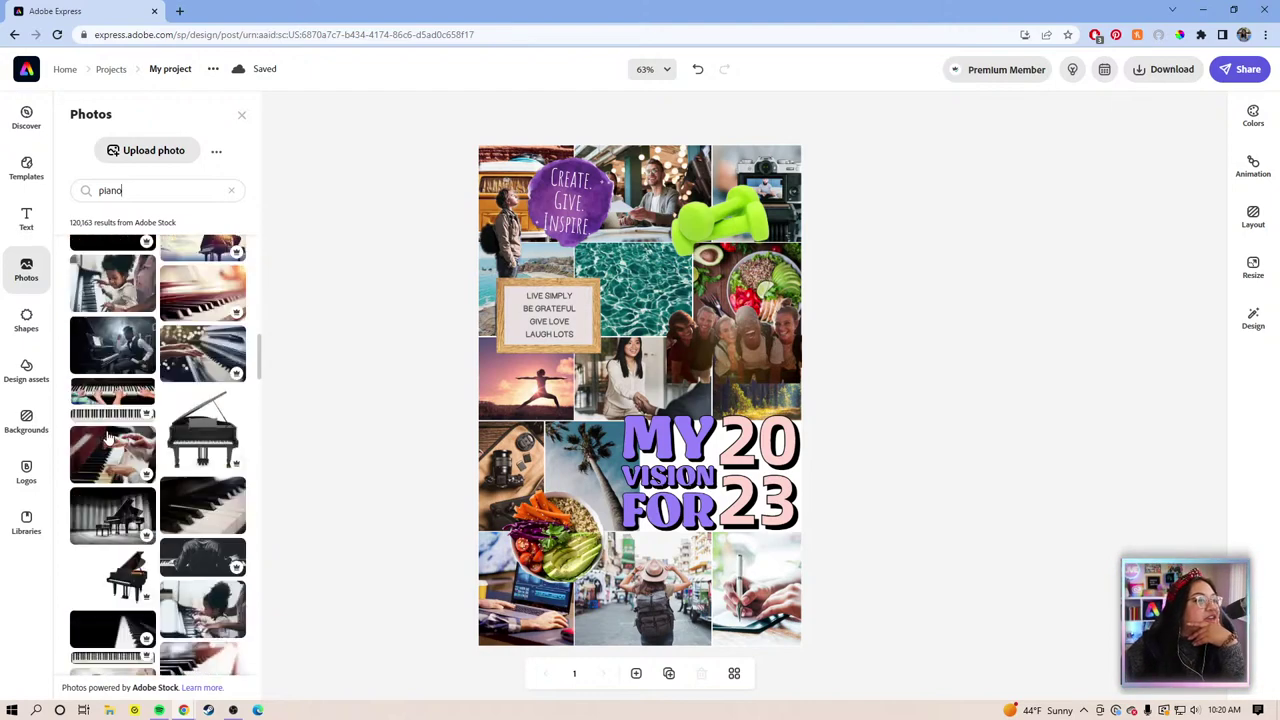
scroll(113, 430, down, 10)
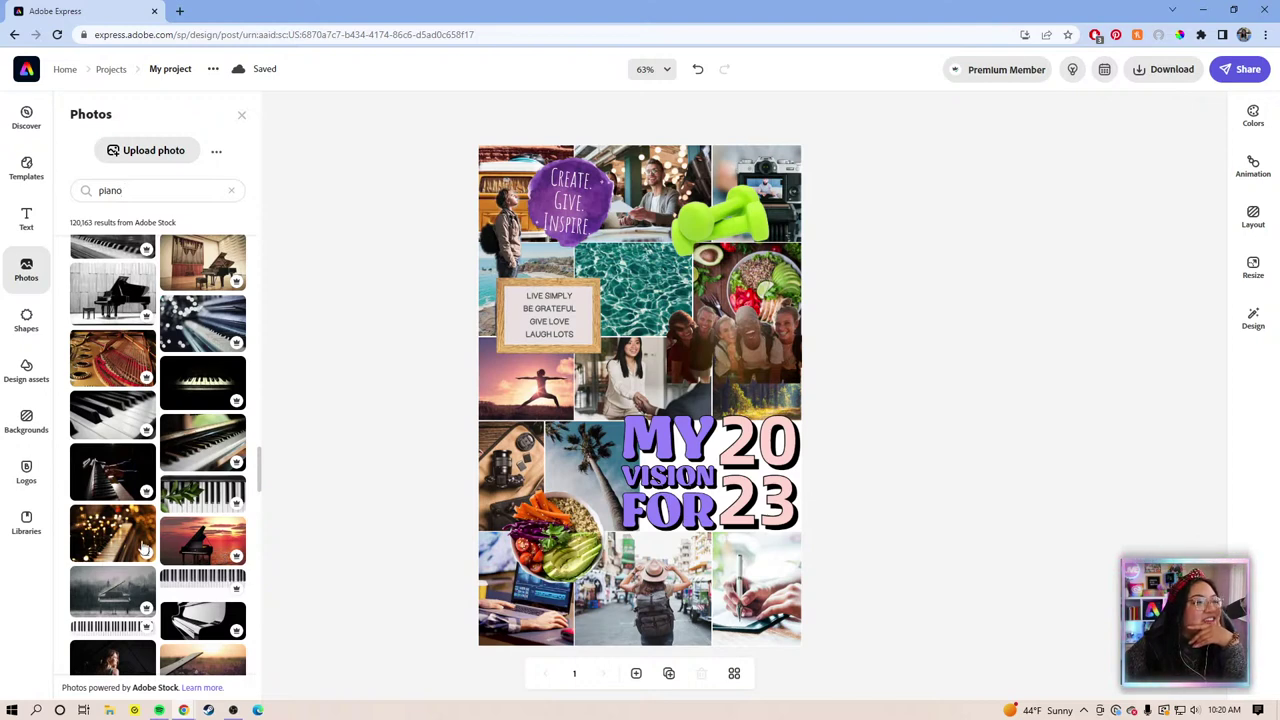
scroll(191, 539, down, 3)
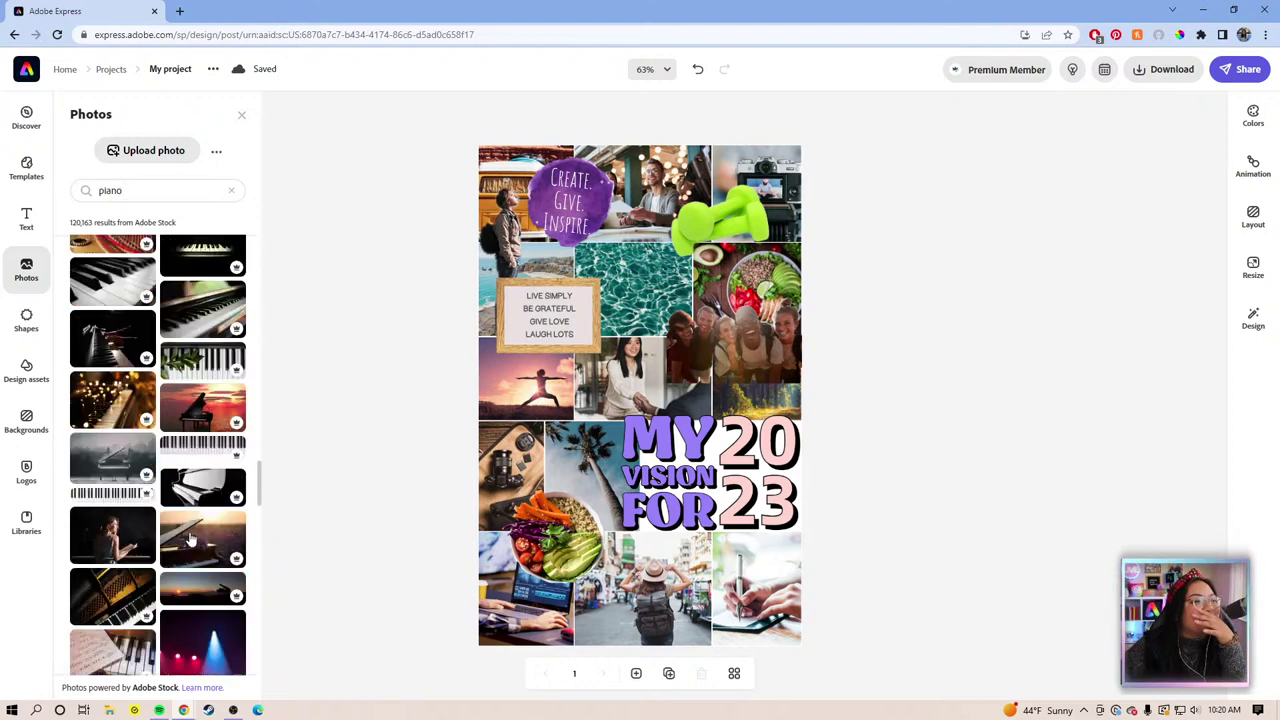
scroll(191, 539, down, 6)
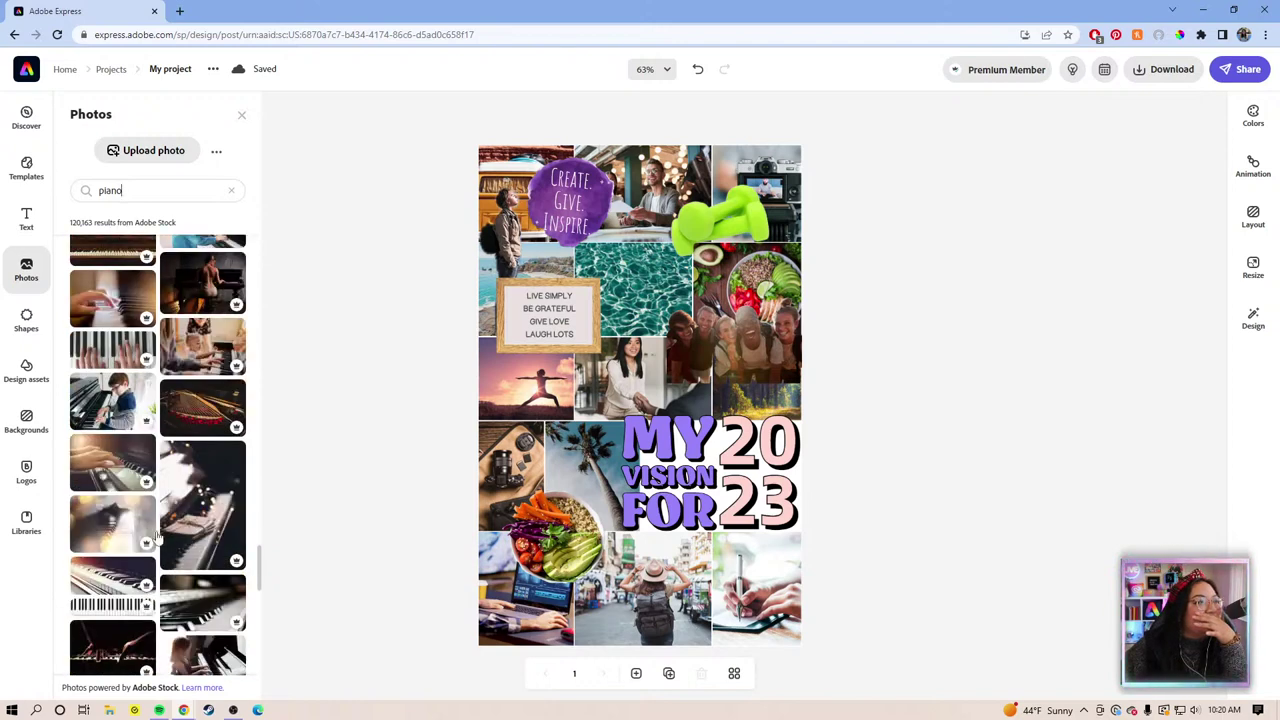
Add the photo of hands playing white piano keys and shrink it into the page's lower right corner.
click(86, 346)
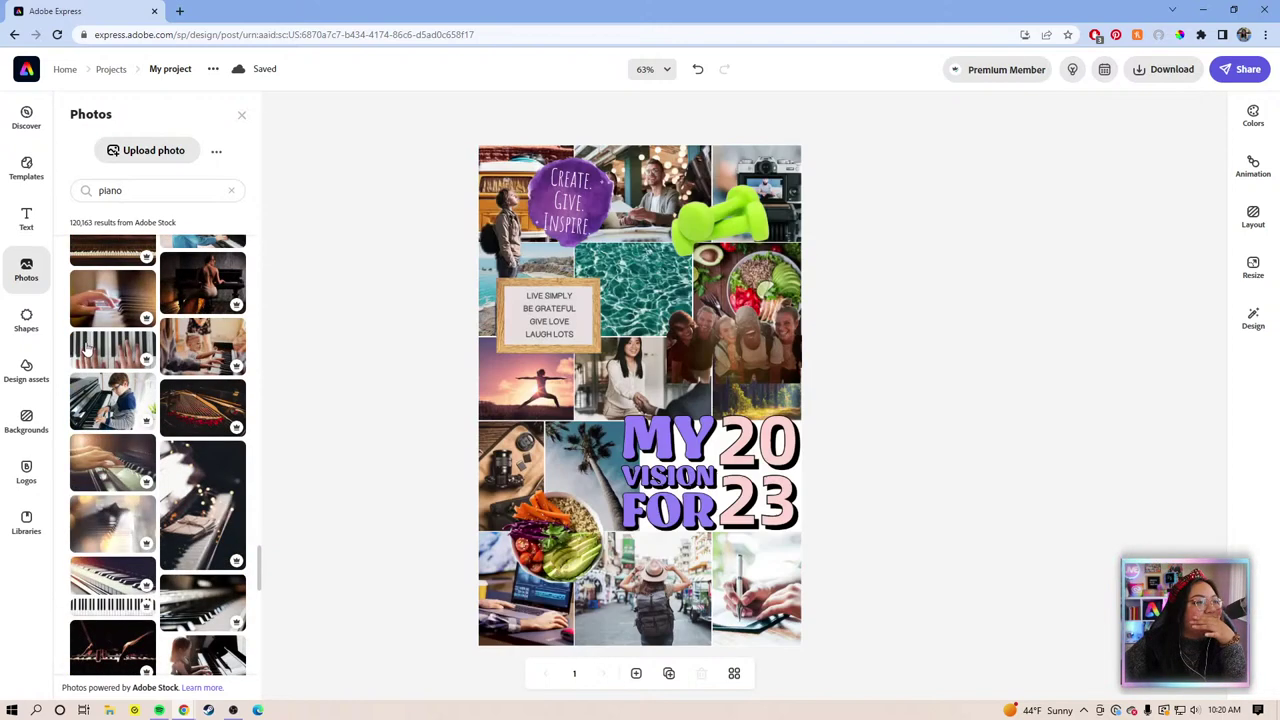
click(735, 600)
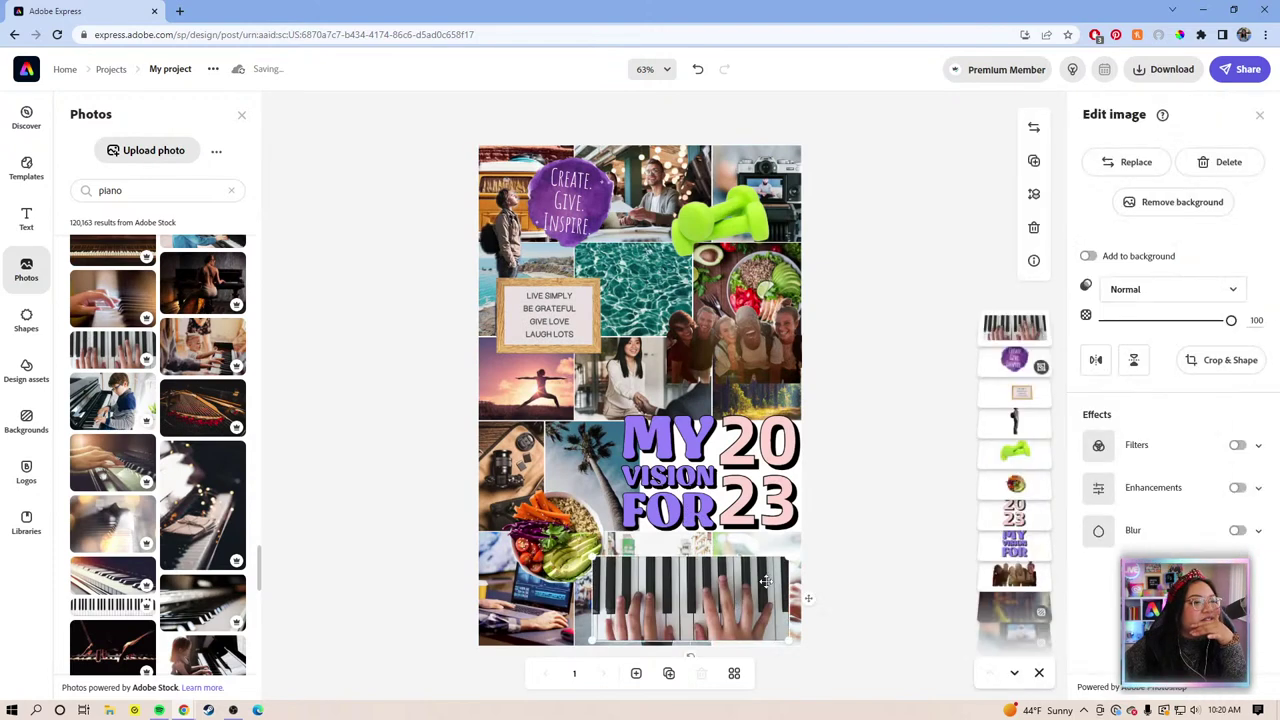
drag(790, 598, 765, 605)
Move the green dumbbells down beside the lower salad bowl and place the piano photo up near the camera photo.
click(718, 210)
drag(718, 210, 588, 564)
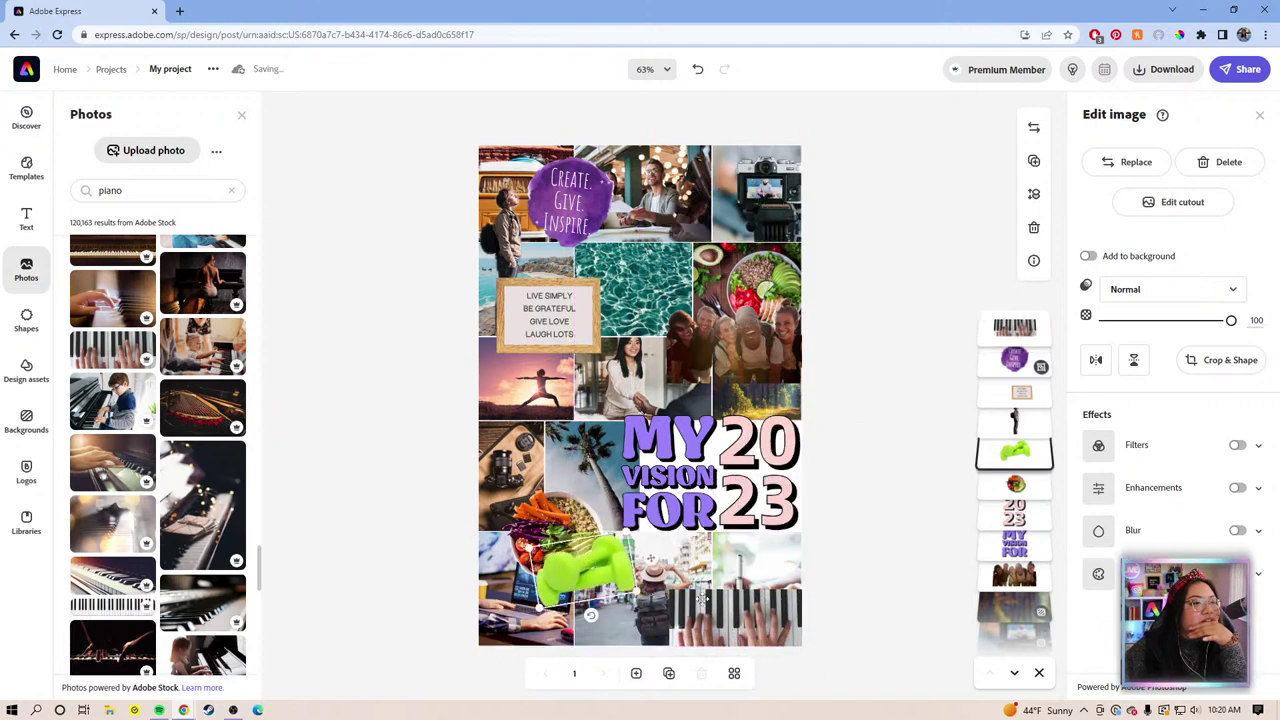
drag(706, 610, 690, 214)
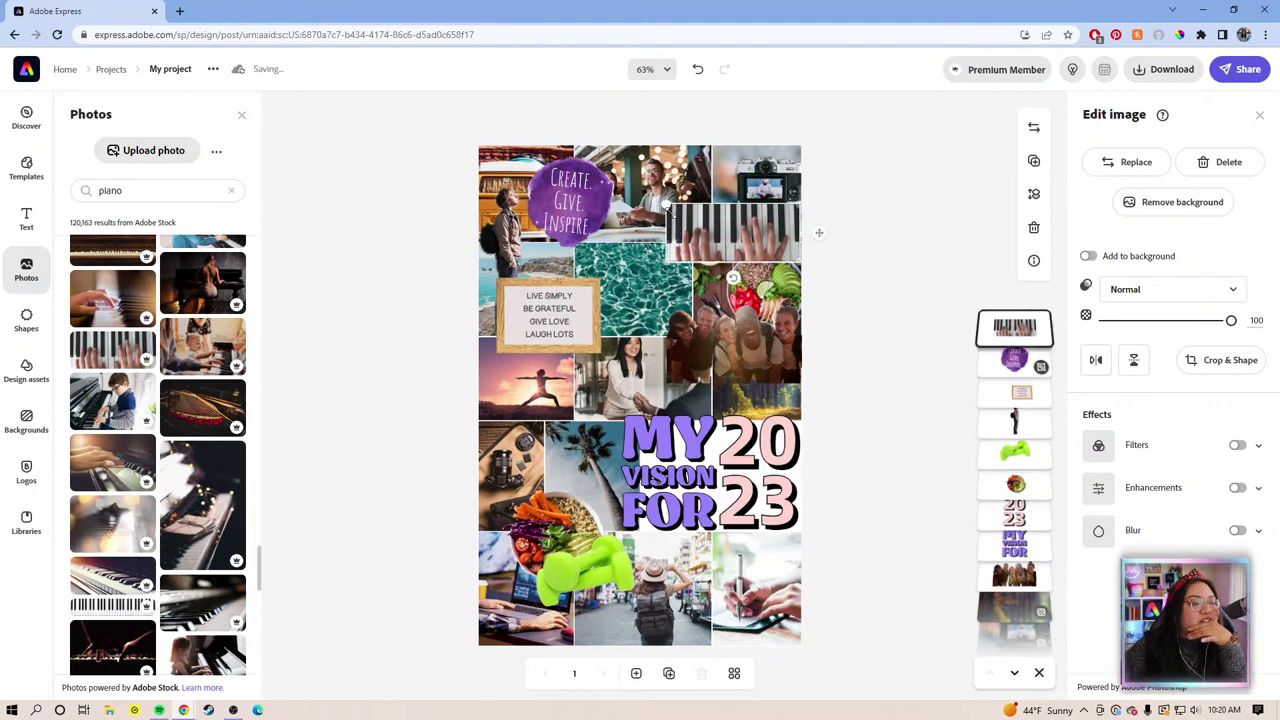
drag(763, 258, 697, 243)
Shrink the "LIVE SIMPLY" frame and move it up between the smiling man and the camera photo.
drag(550, 332, 556, 333)
drag(624, 232, 584, 290)
drag(525, 340, 731, 186)
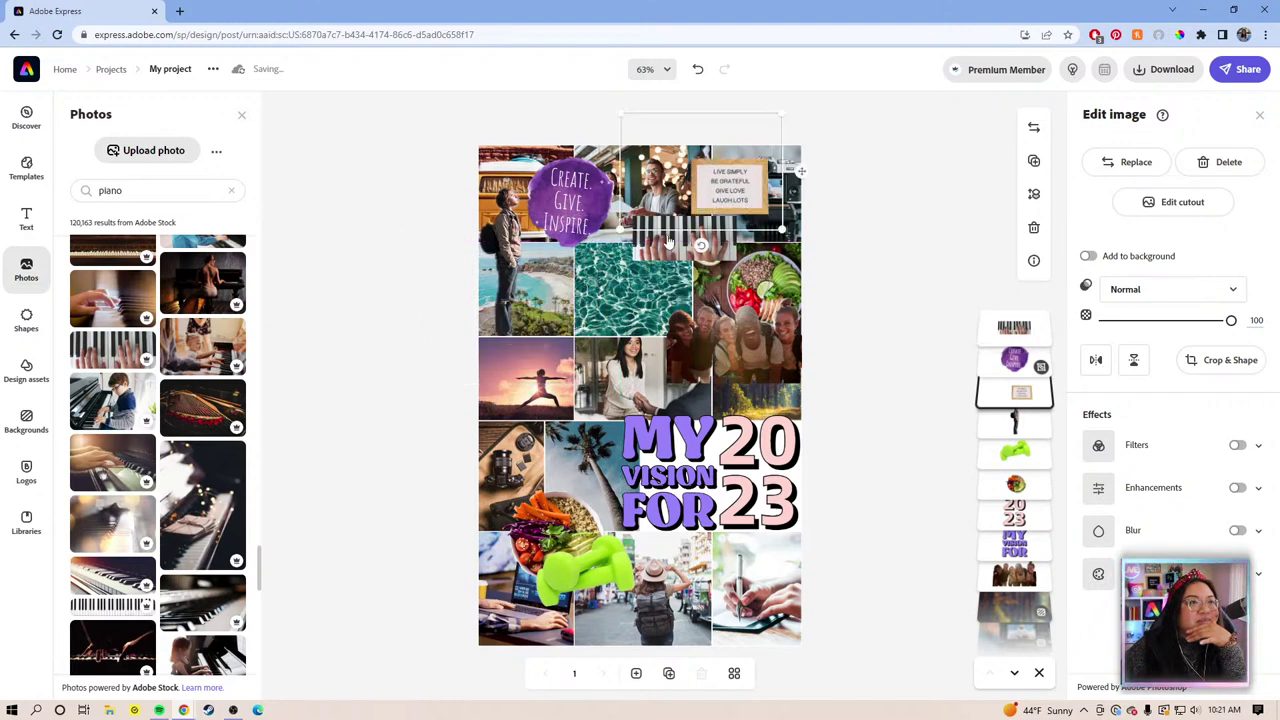
Move the piano photo to the page's left edge below the hiker and enlarge it slightly past the pool photo's edge.
click(641, 254)
drag(641, 254, 502, 336)
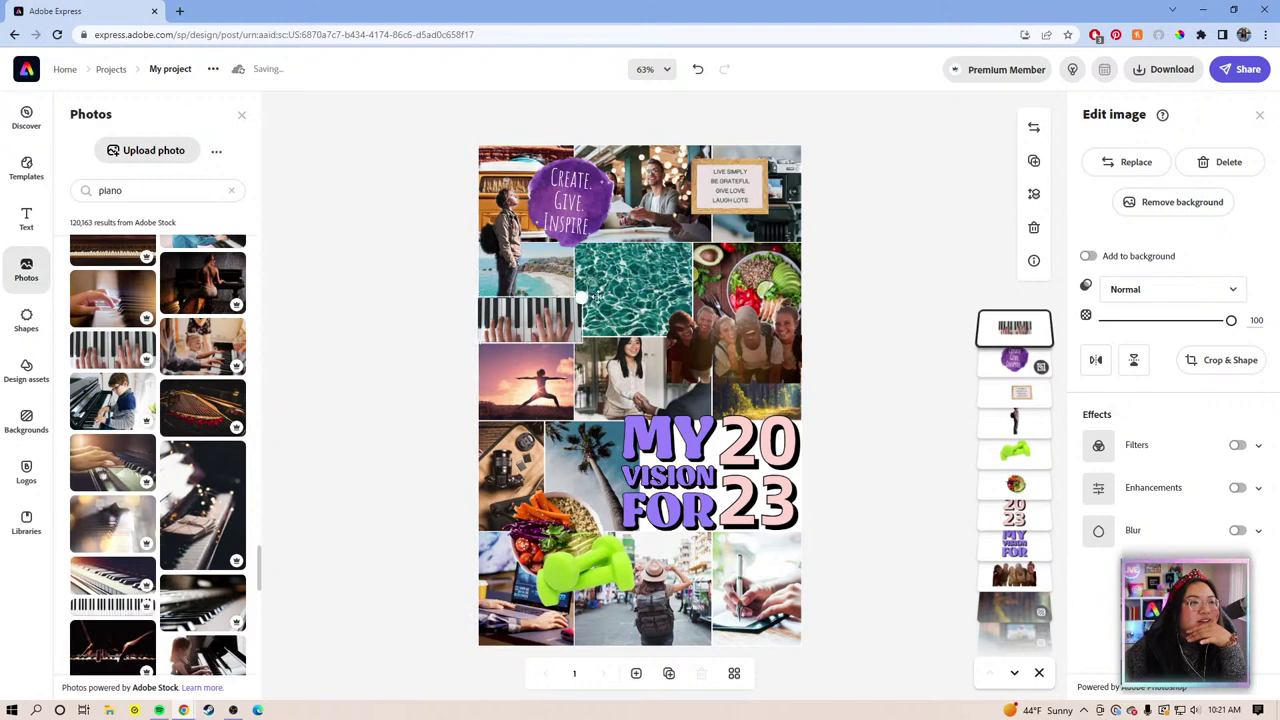
drag(590, 298, 608, 287)
drag(573, 326, 573, 338)
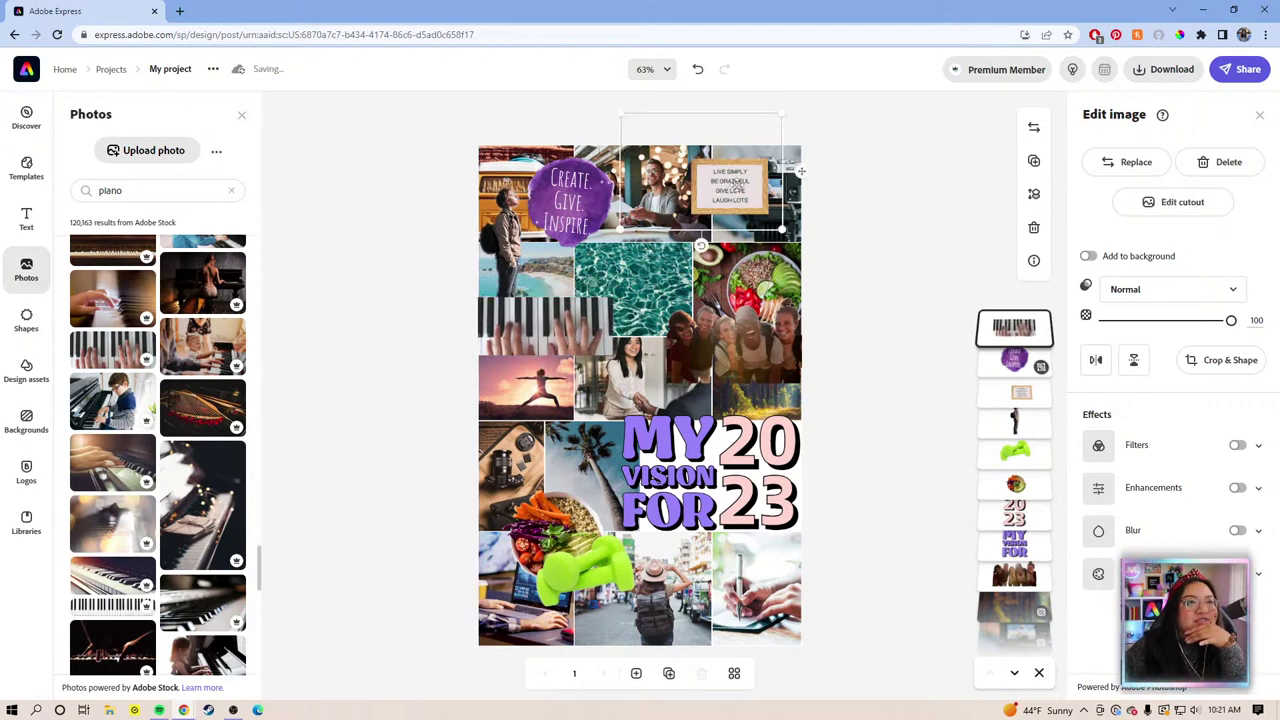
Crop the empty margins off the "LIVE SIMPLY" frame with a Freeform crop and enlarge it over the pool photo's upper right corner.
drag(716, 190, 684, 220)
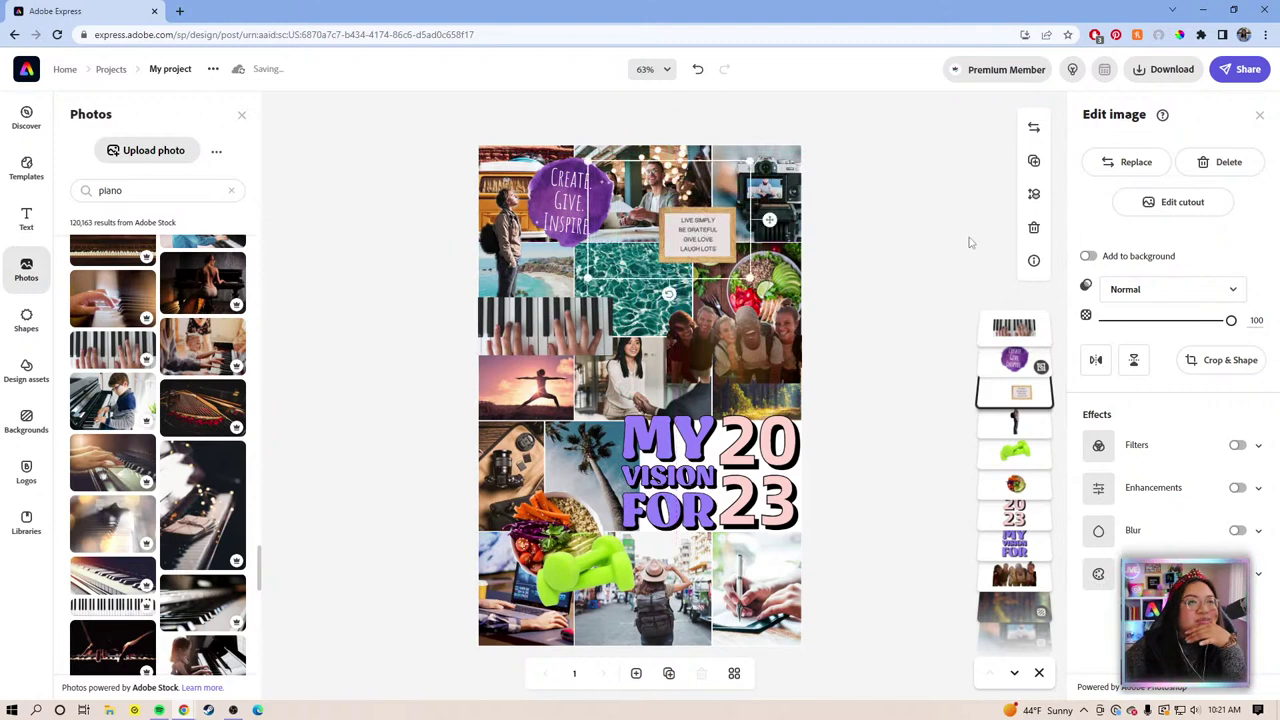
click(1222, 360)
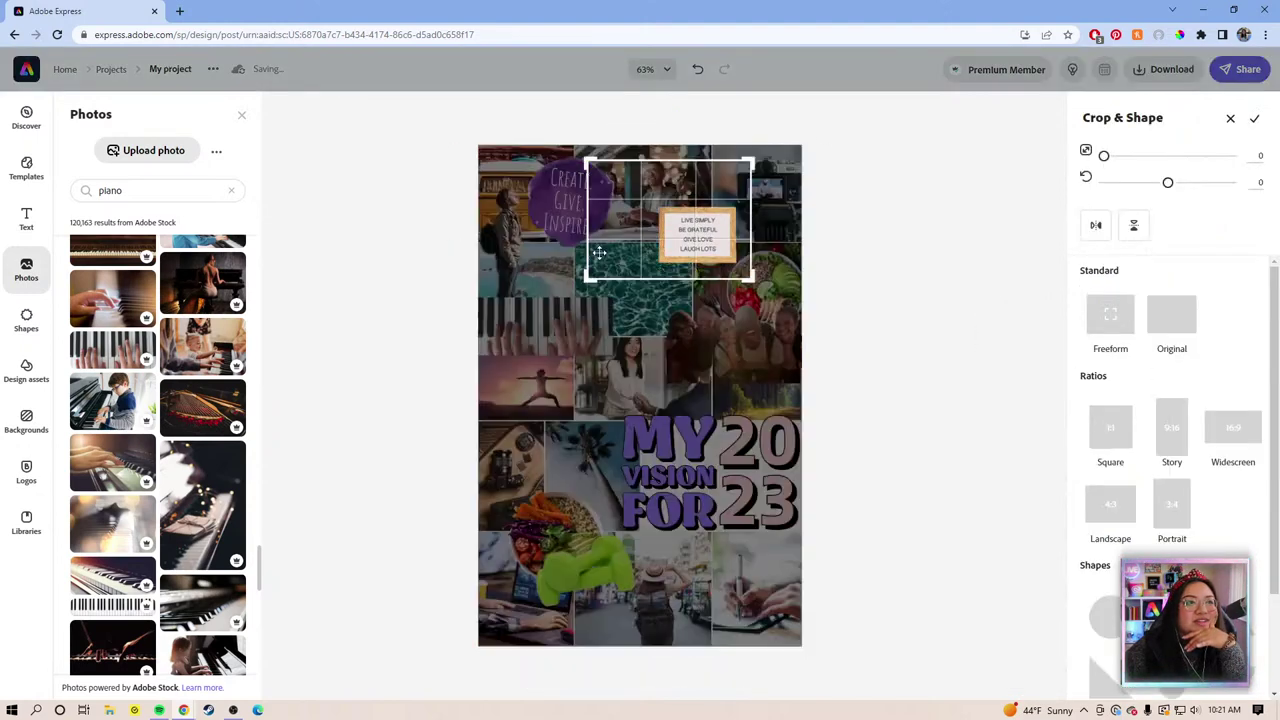
click(1110, 316)
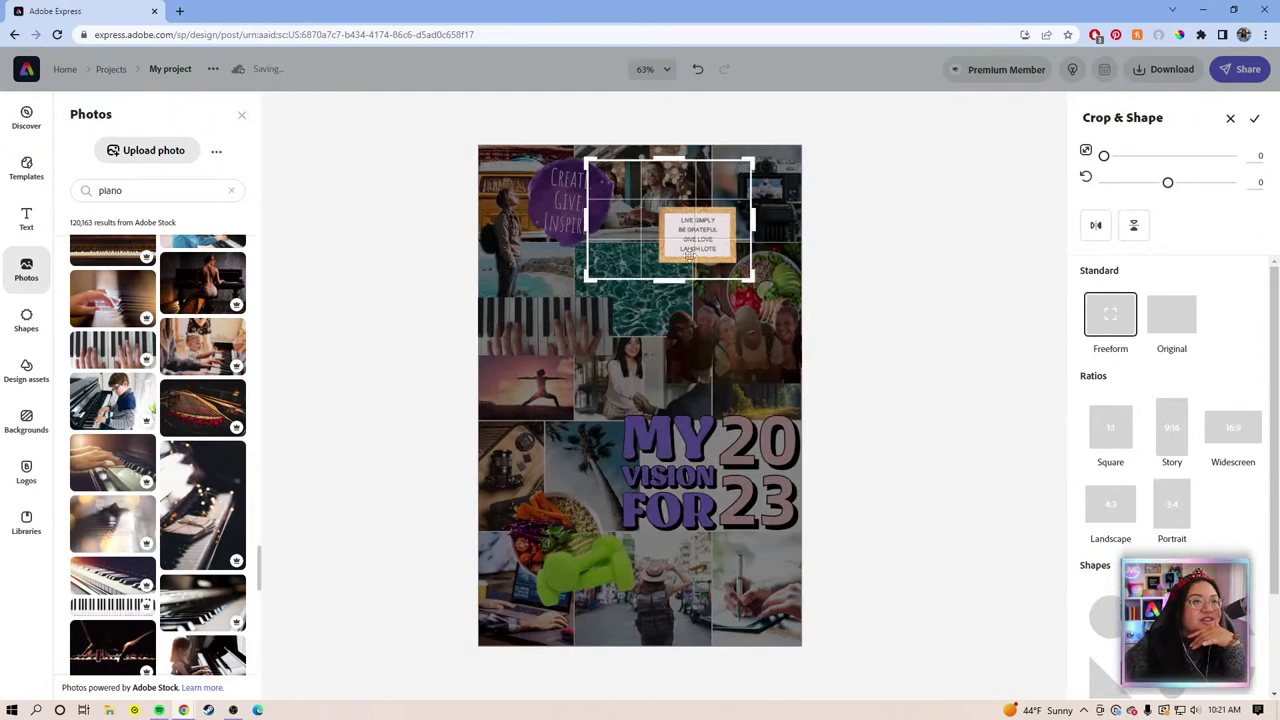
drag(588, 222, 644, 222)
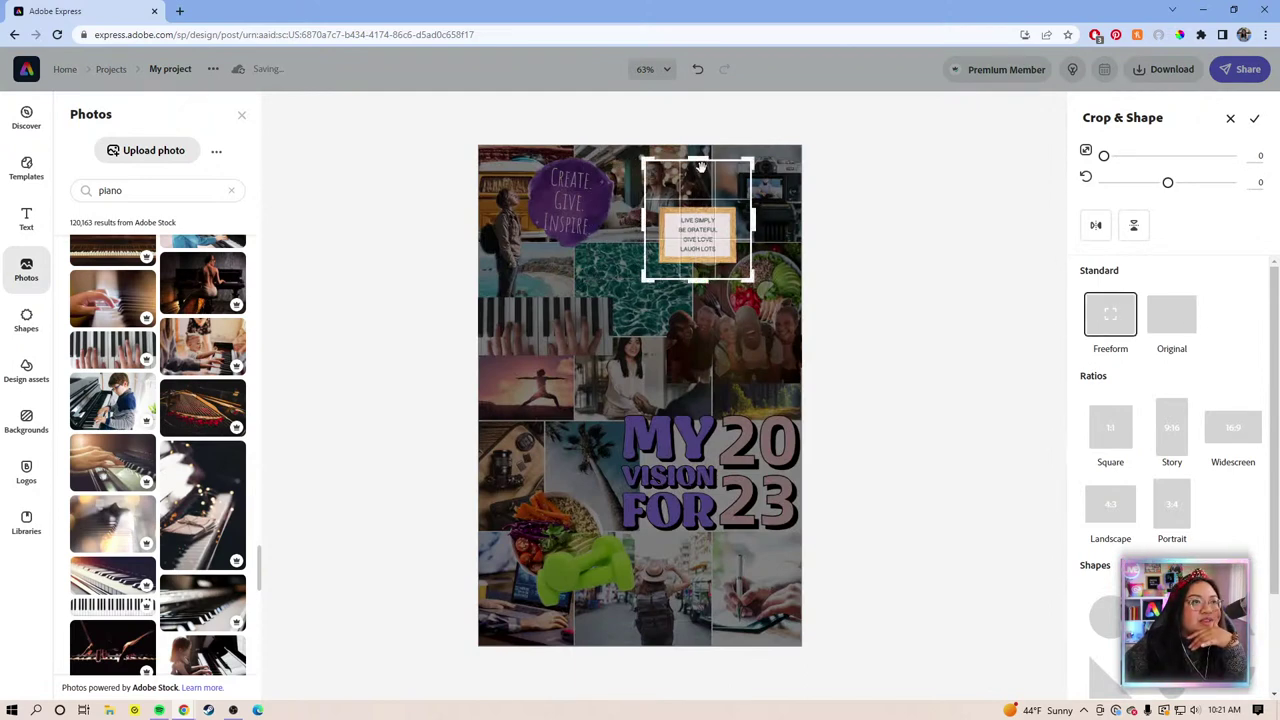
drag(704, 153, 704, 188)
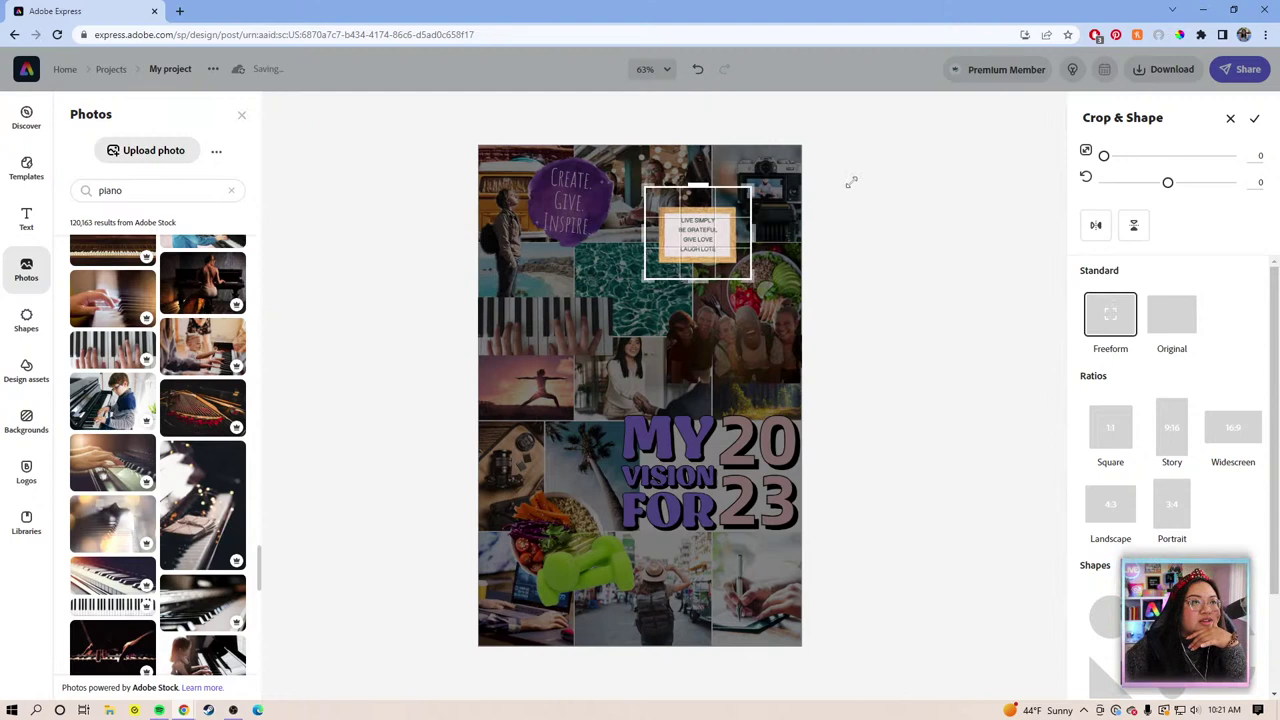
click(1254, 118)
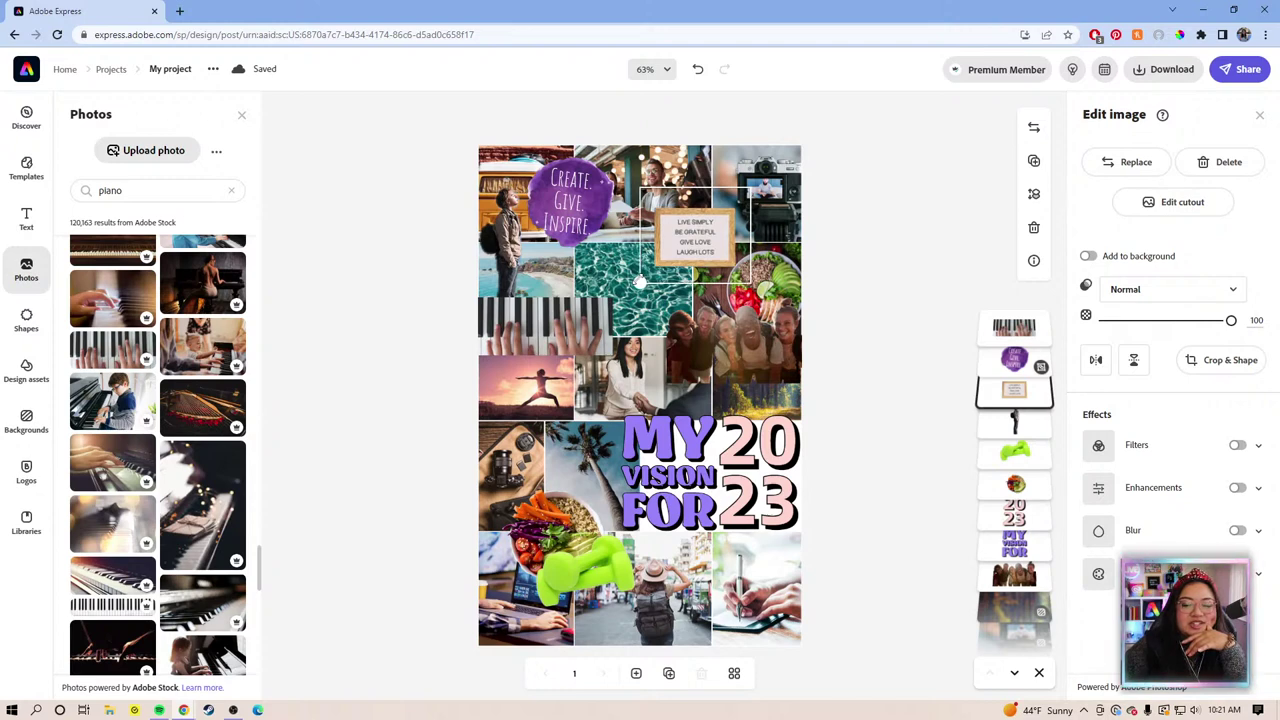
drag(695, 230, 683, 229)
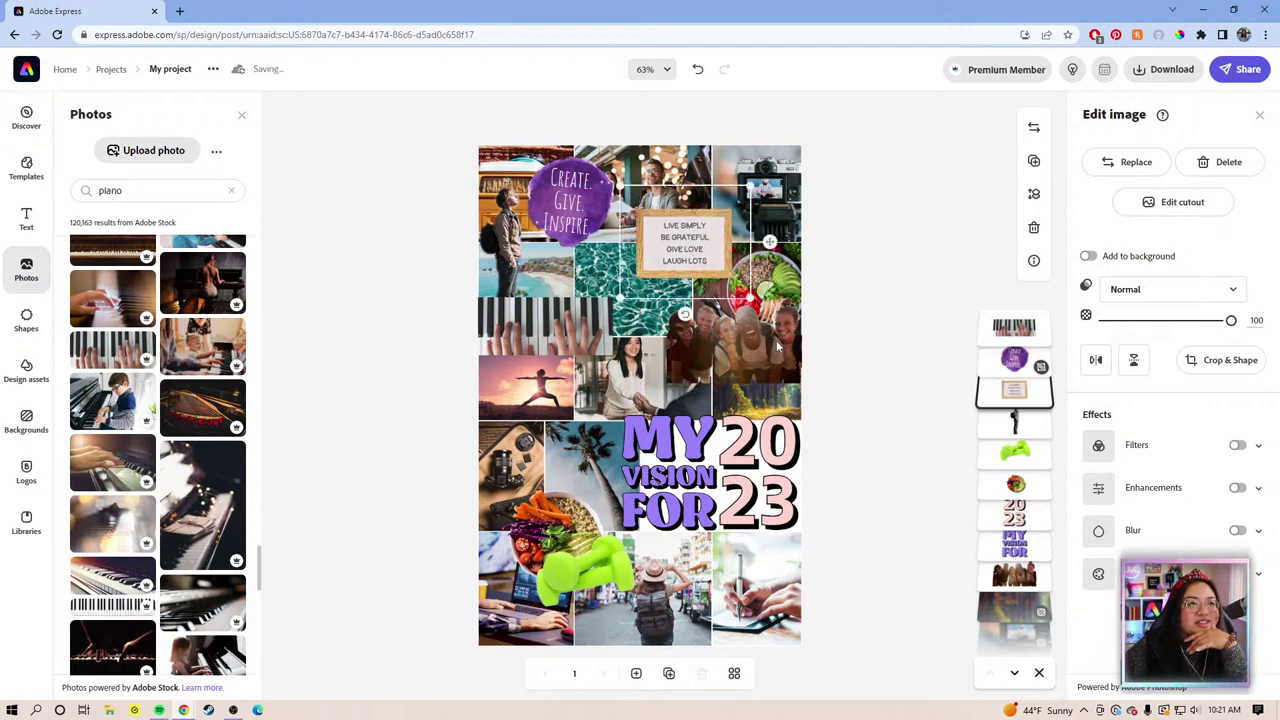
click(792, 318)
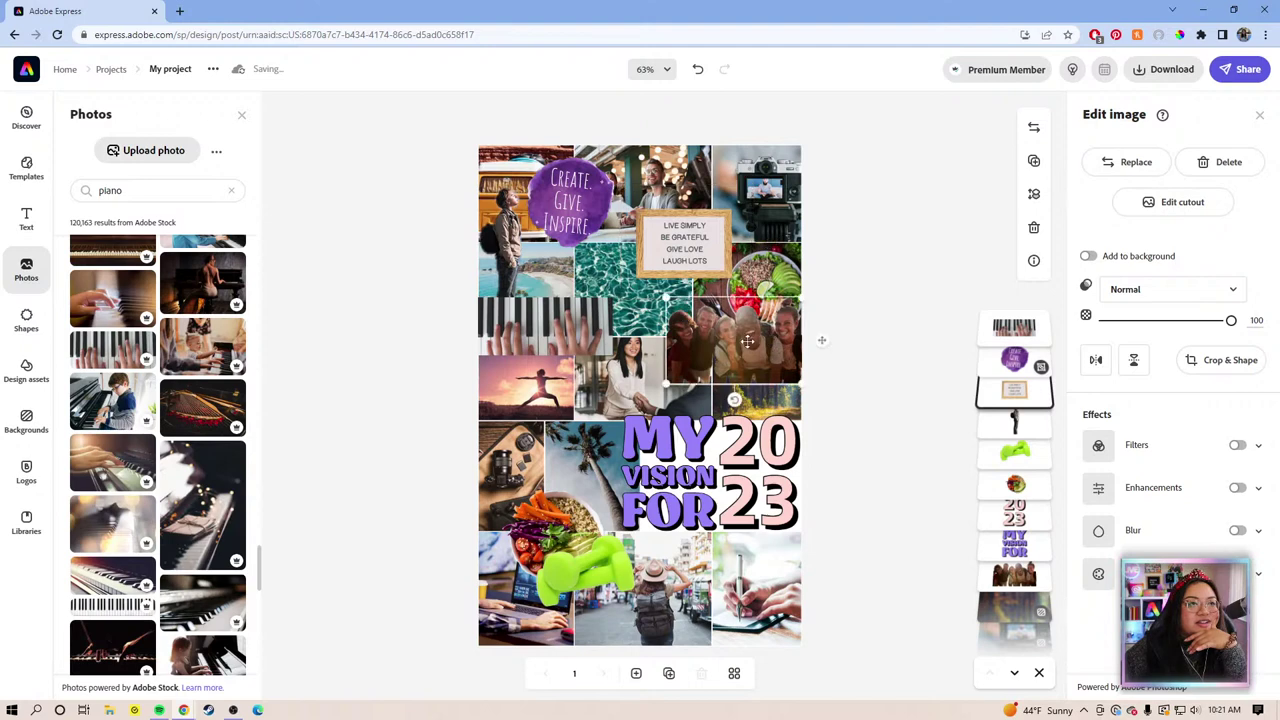
Shrink the group-of-friends cutout to fit between the pool photo and the lower salad area, and nudge the "LIVE SIMPLY" frame slightly right.
drag(792, 298, 751, 312)
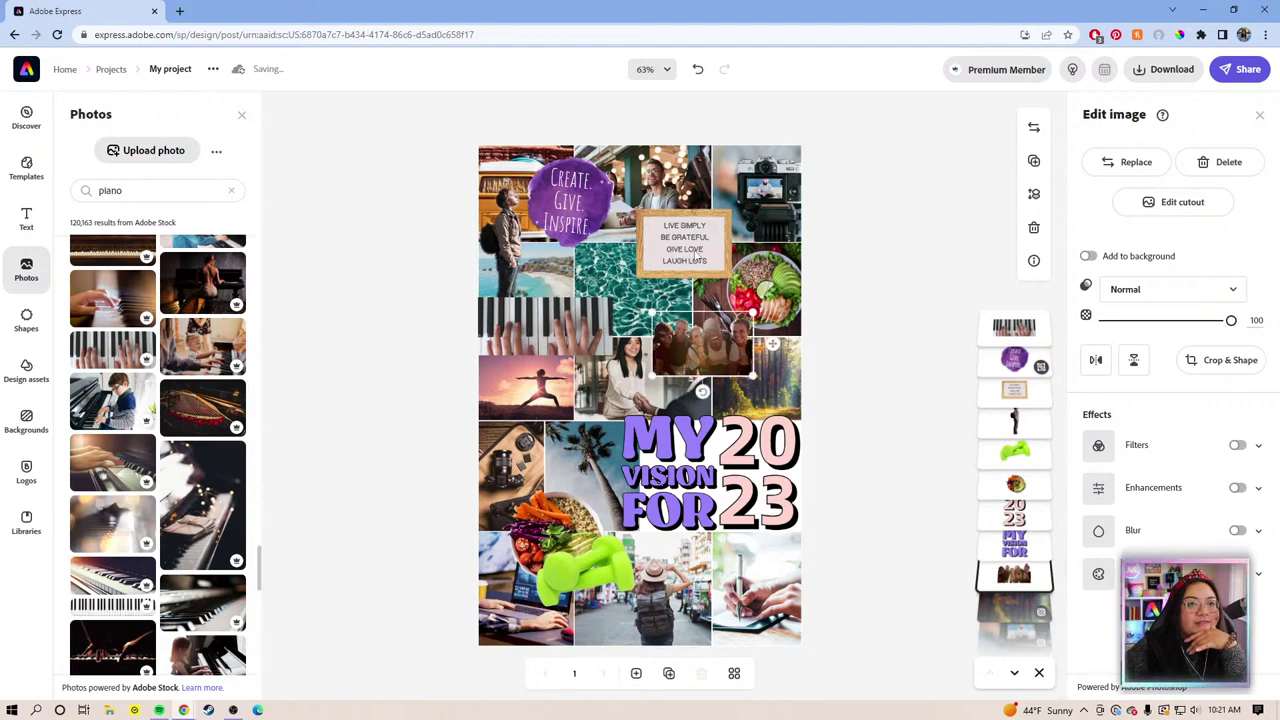
drag(697, 258, 703, 258)
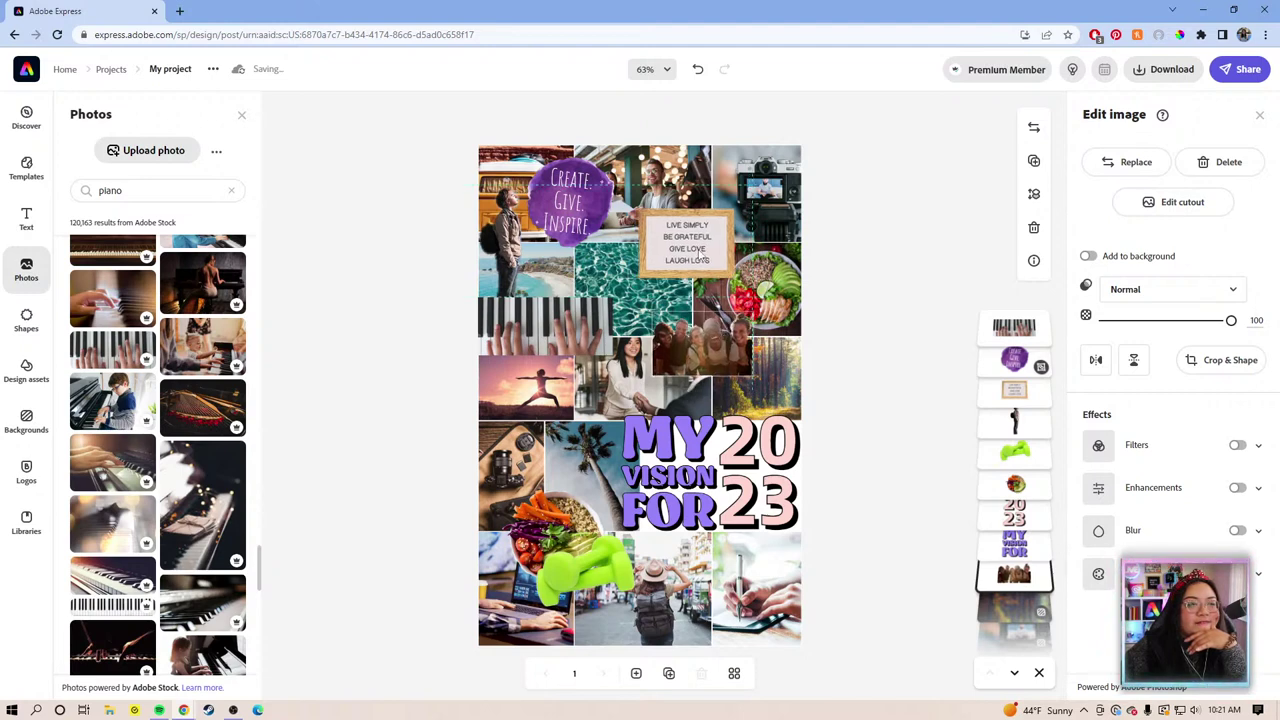
click(600, 205)
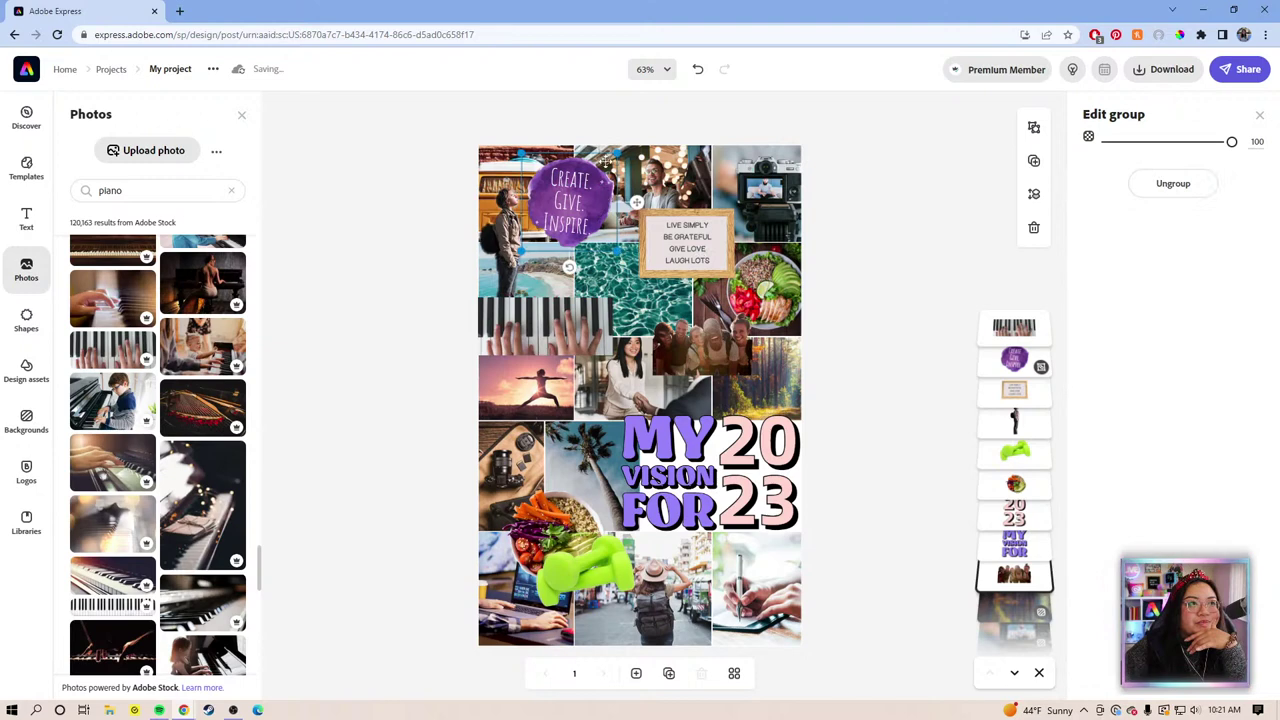
click(836, 230)
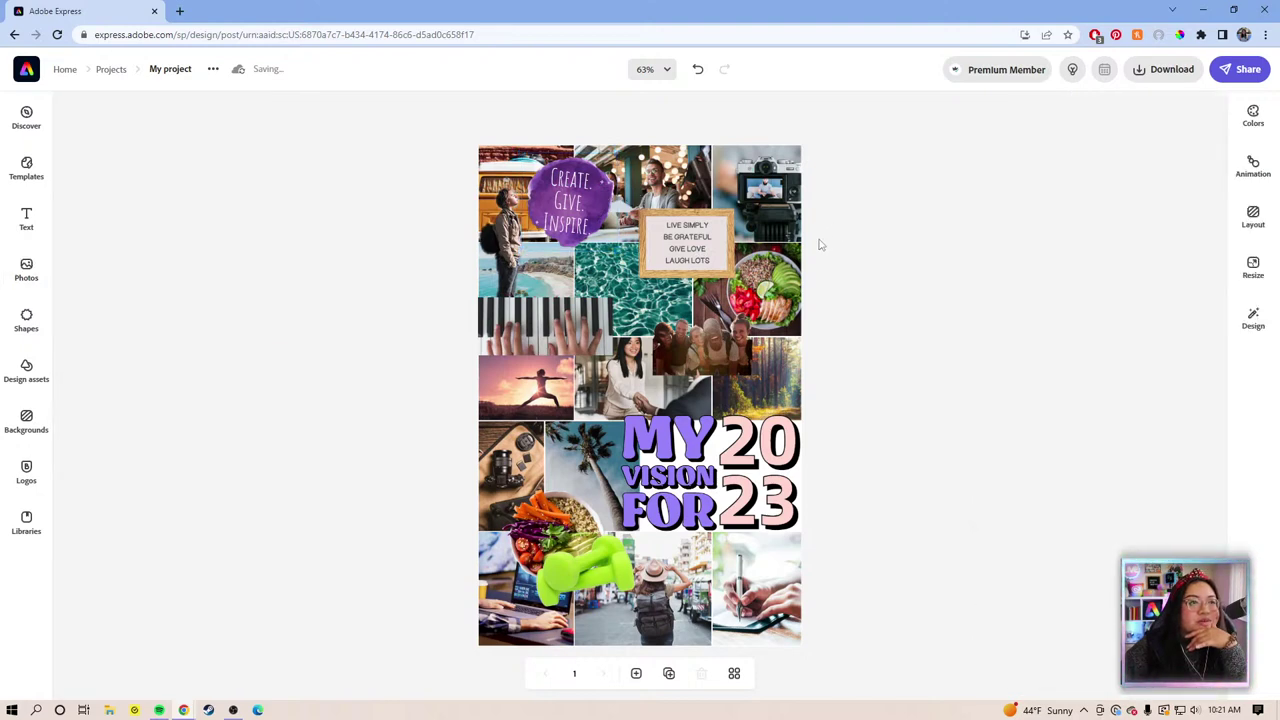
click(572, 322)
click(911, 270)
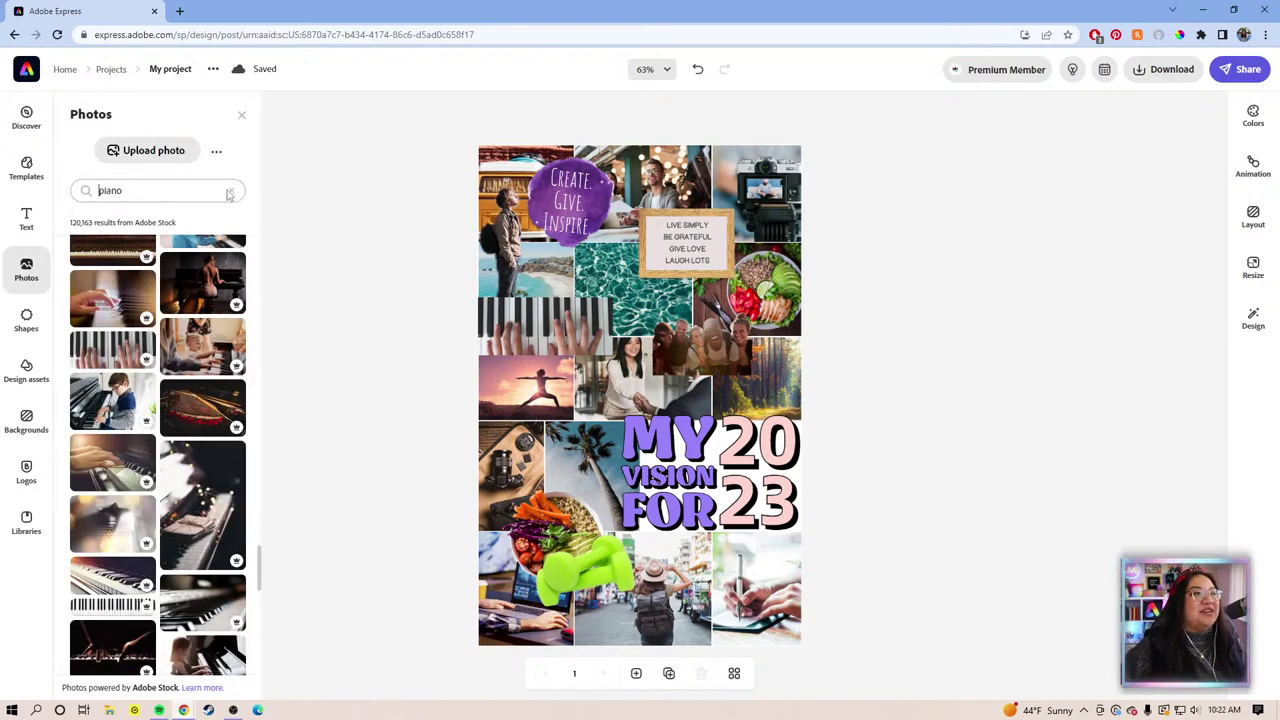
Search the stock photos for "butterflies" and add the wide picture of a row of blue butterflies to the page.
click(234, 193)
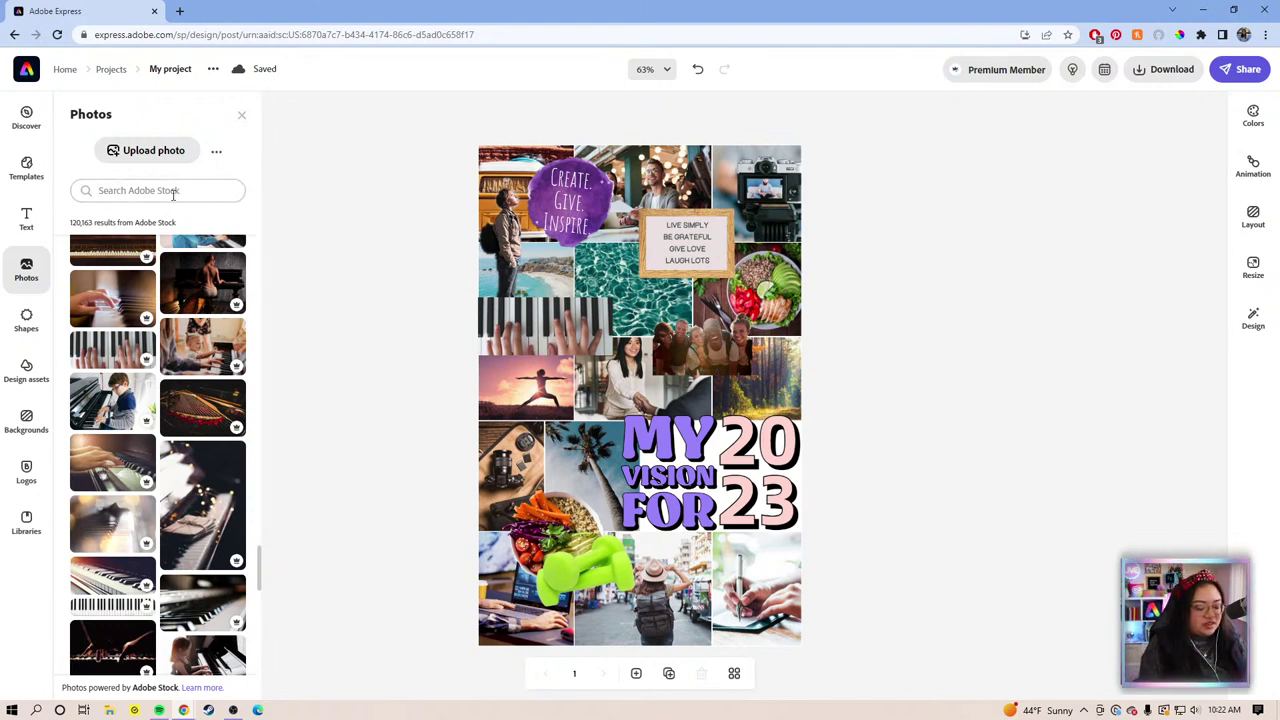
text(butter)
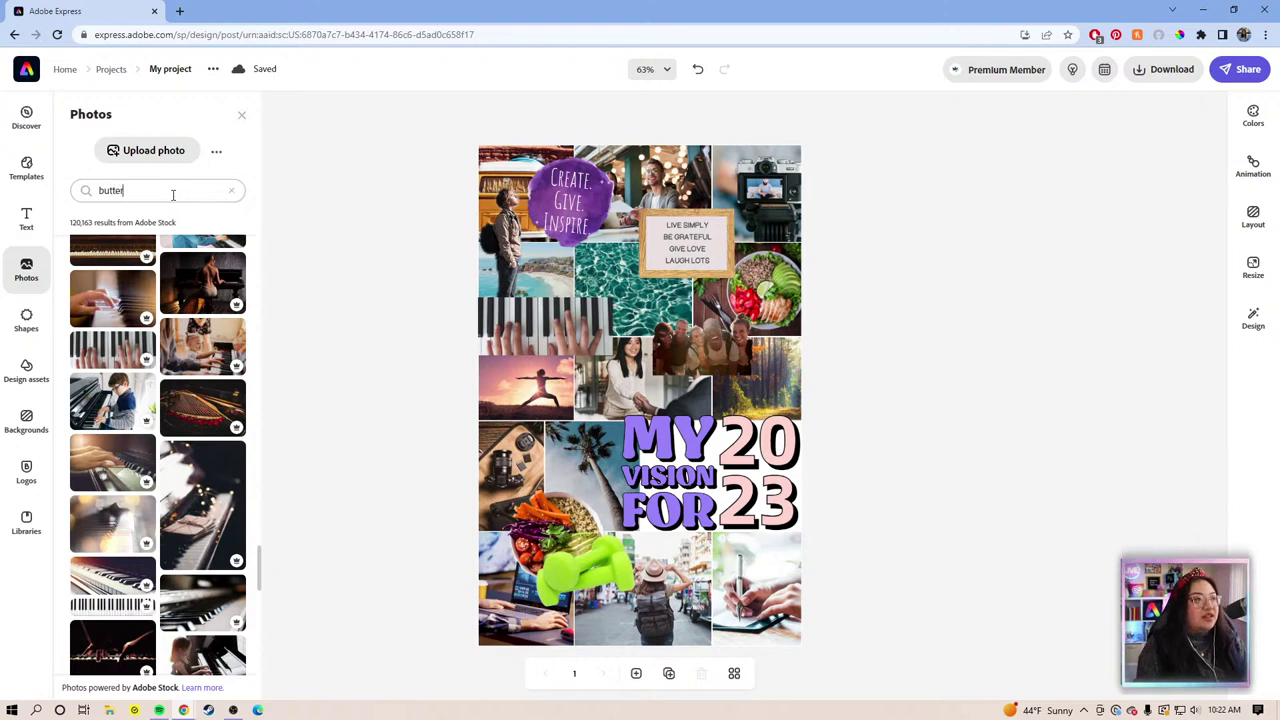
text(flies)
key(Return)
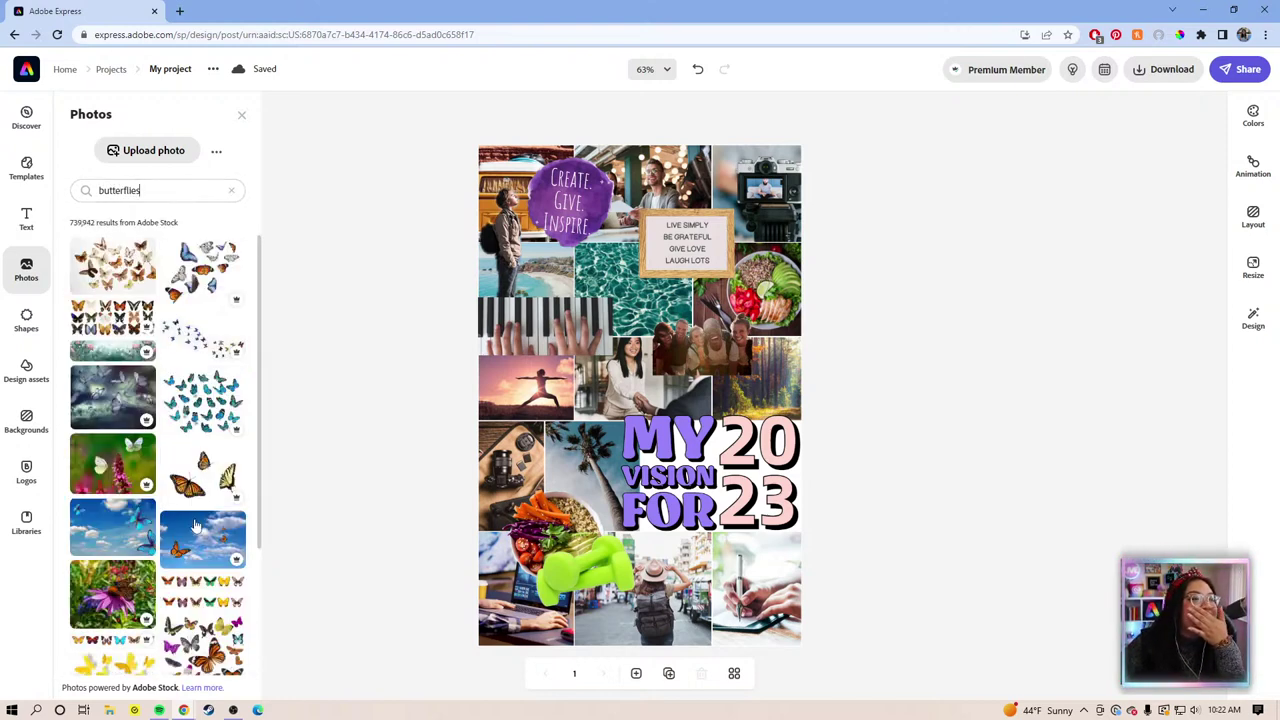
scroll(166, 371, down, 2)
scroll(170, 440, down, 6)
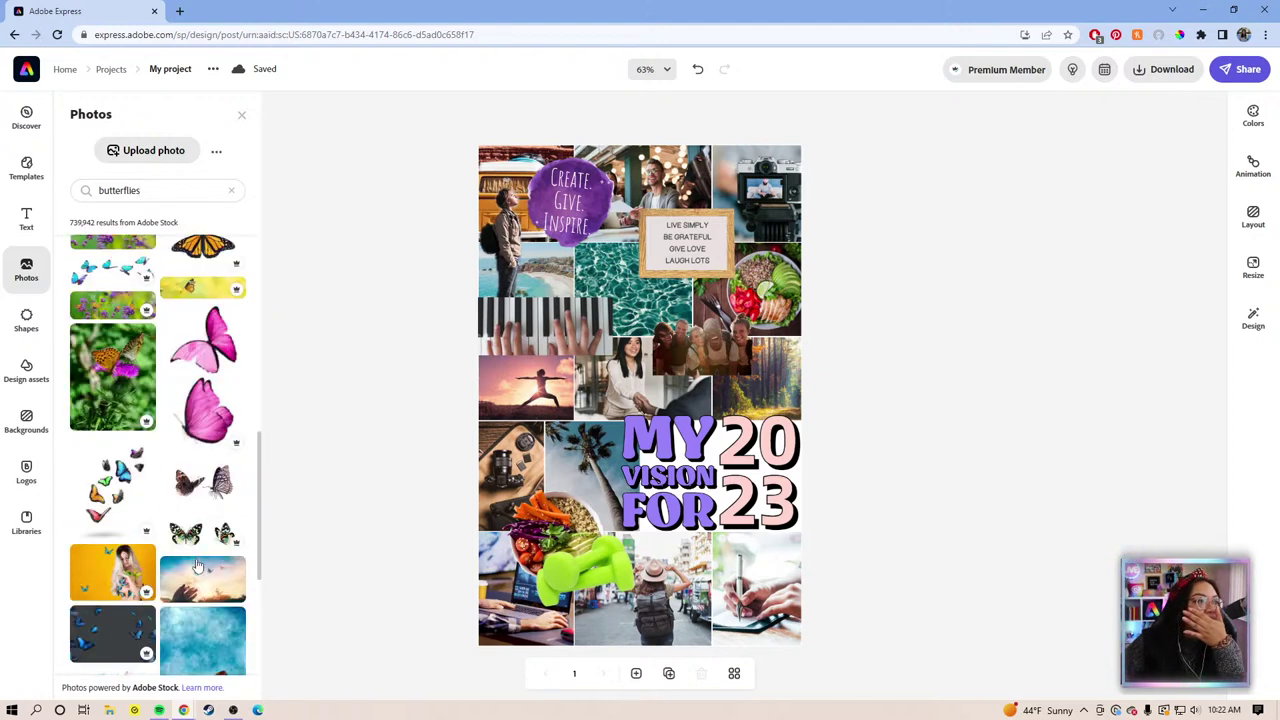
scroll(197, 566, down, 4)
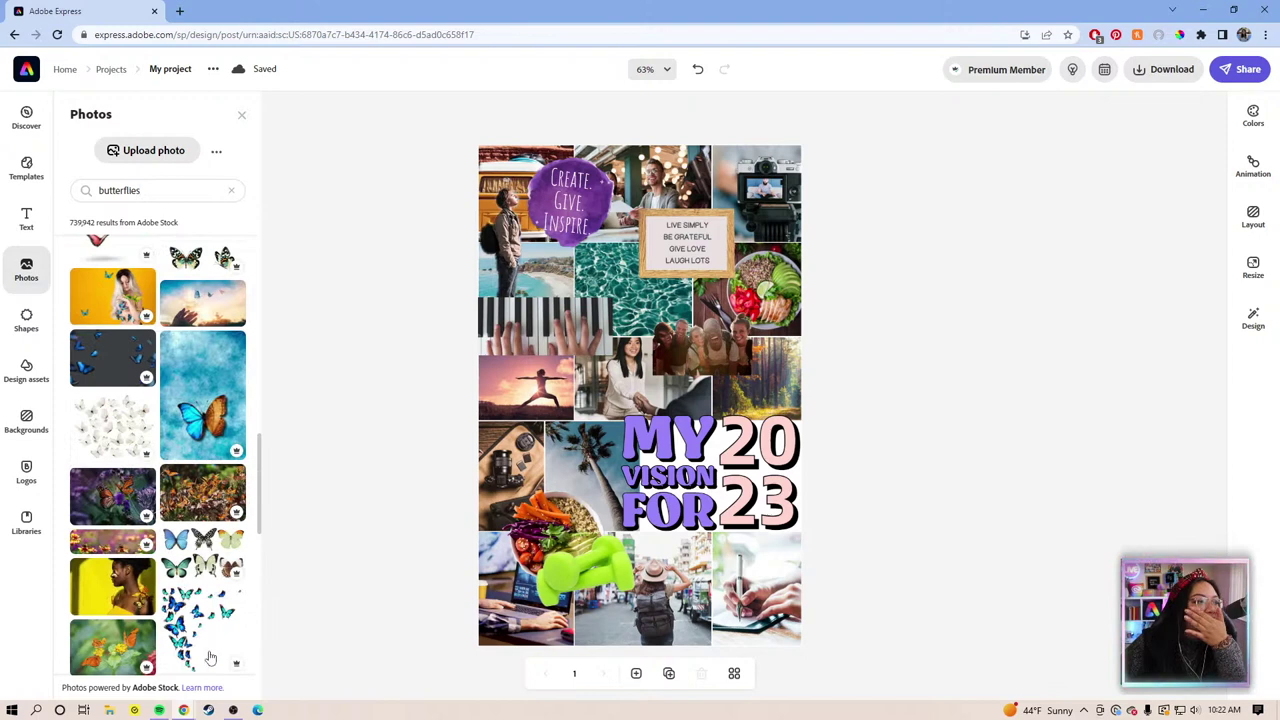
scroll(207, 640, up, 10)
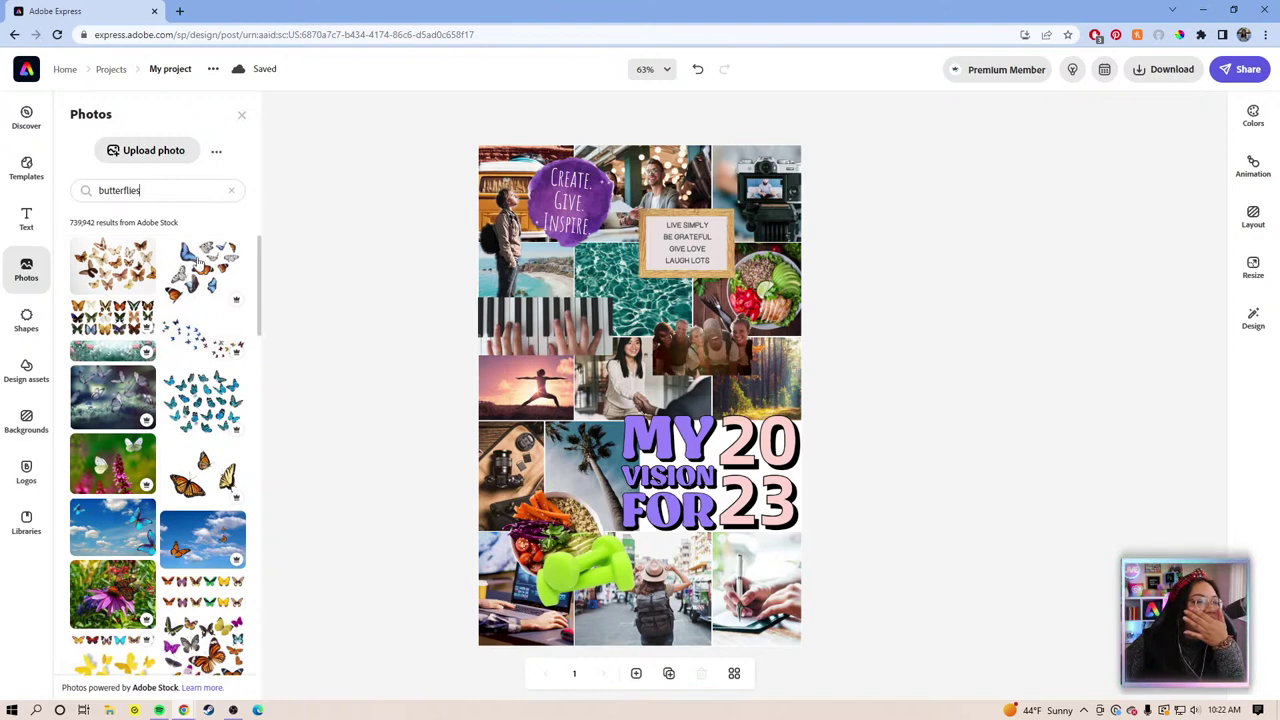
scroll(207, 335, down, 4)
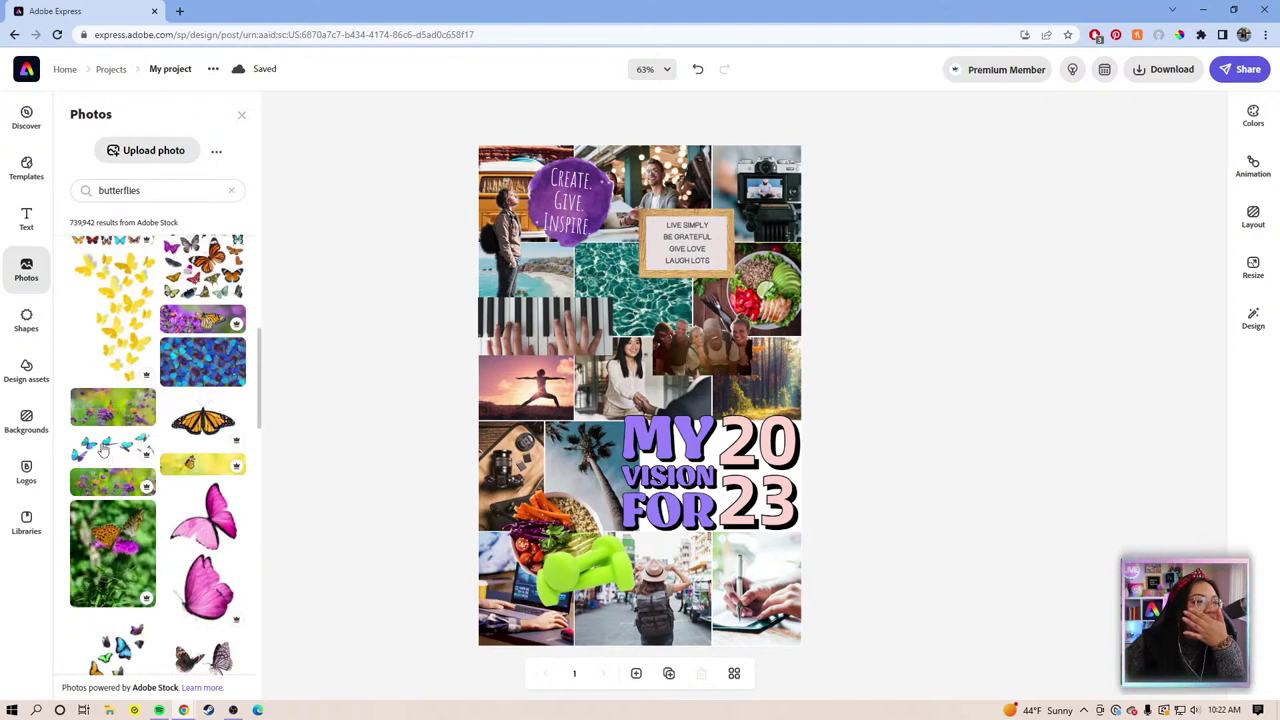
drag(101, 449, 650, 410)
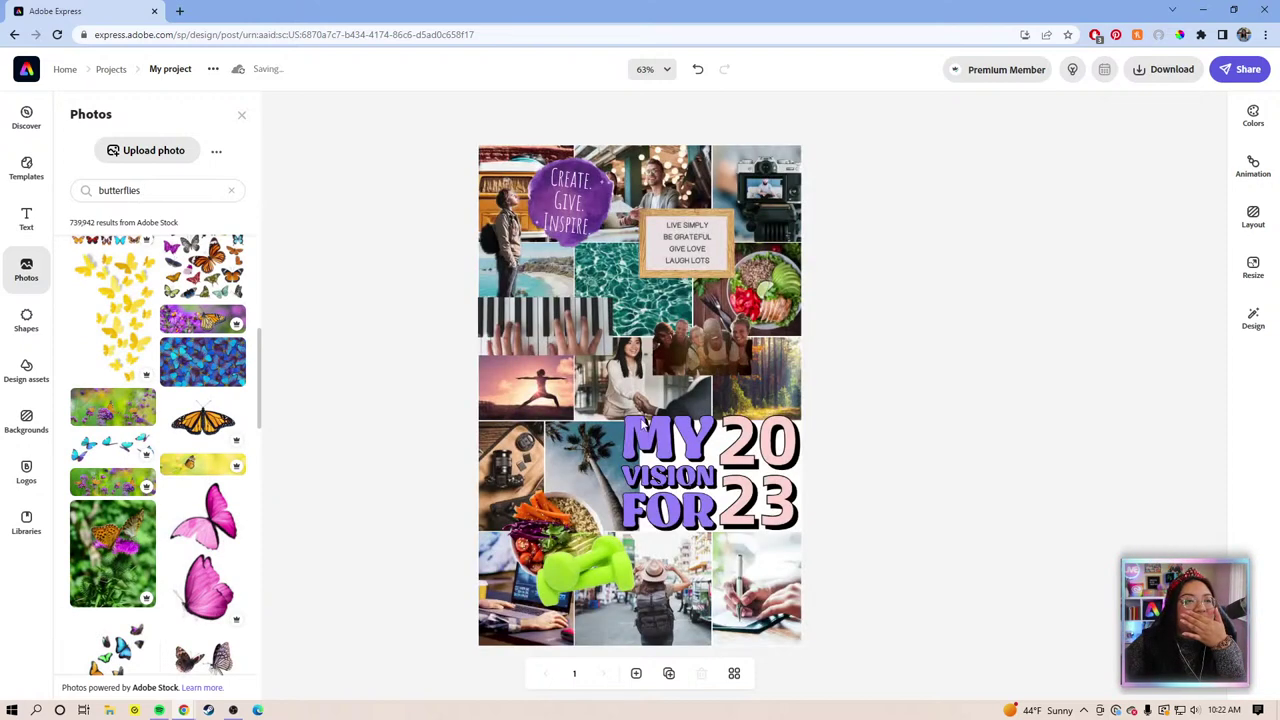
Remove the blue butterflies' background and tilt them upward to the right across the upper part of "MY VISION FOR 2023".
click(668, 590)
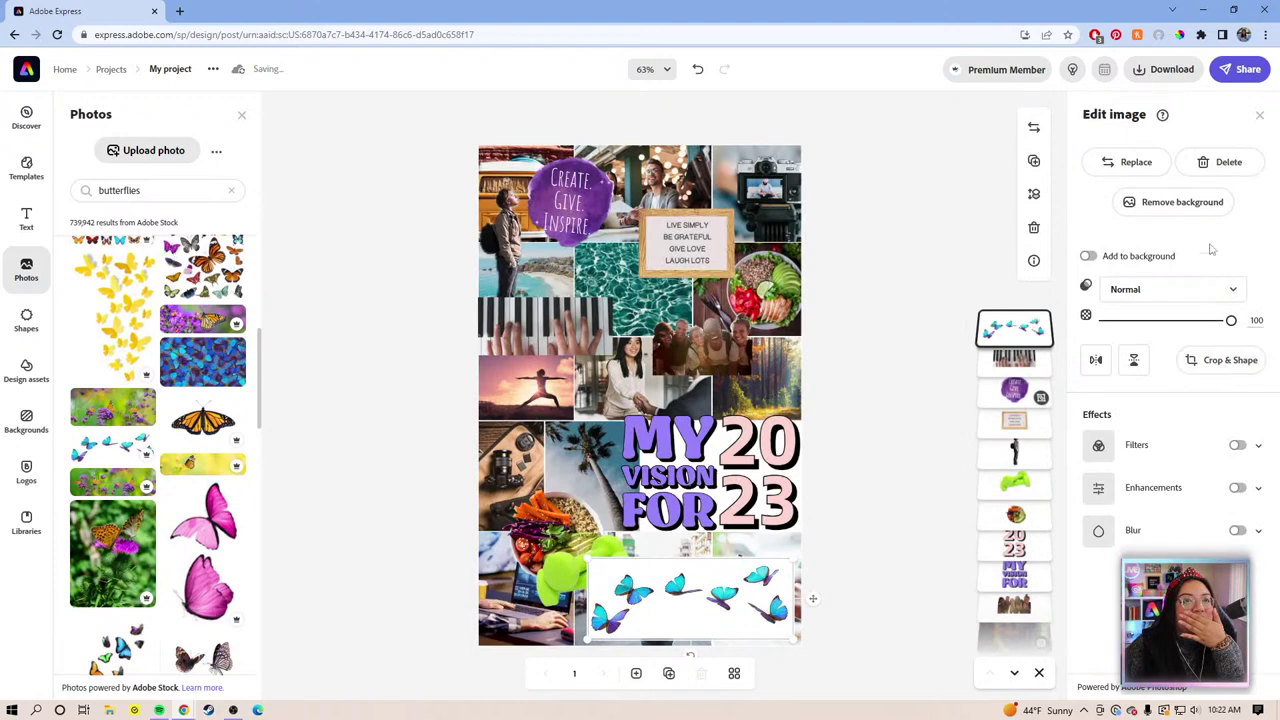
click(1200, 212)
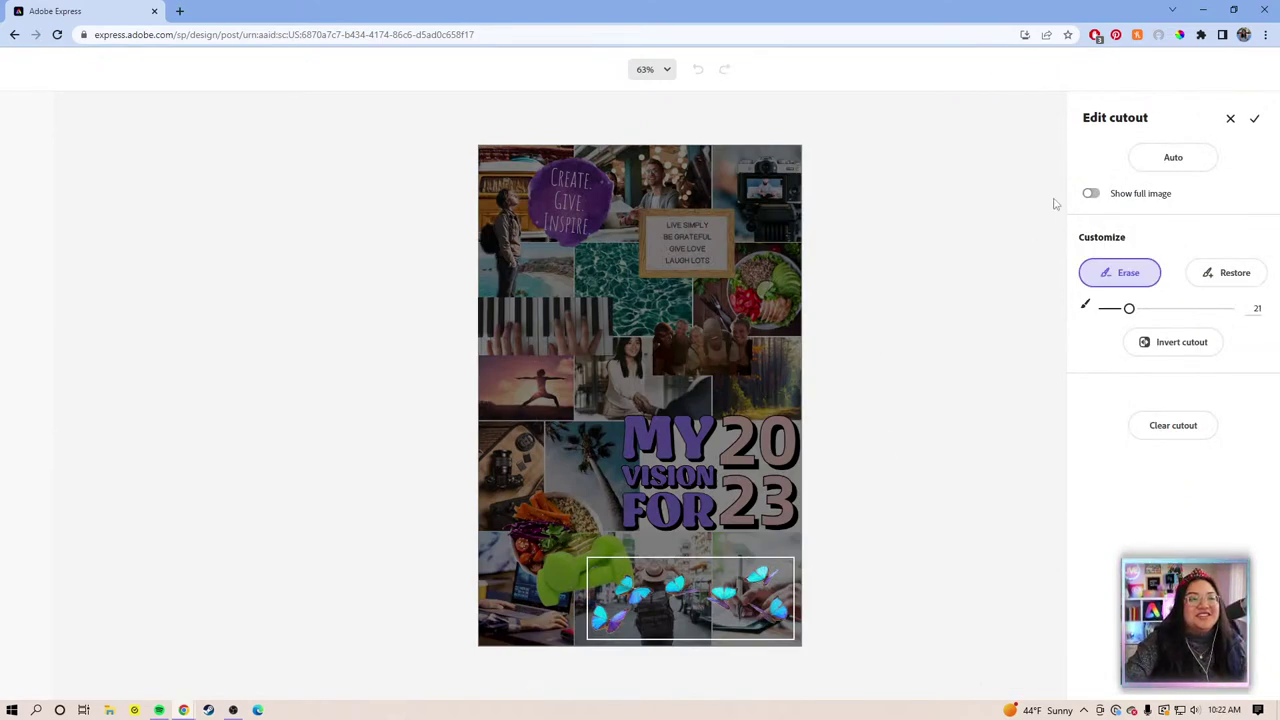
click(1252, 121)
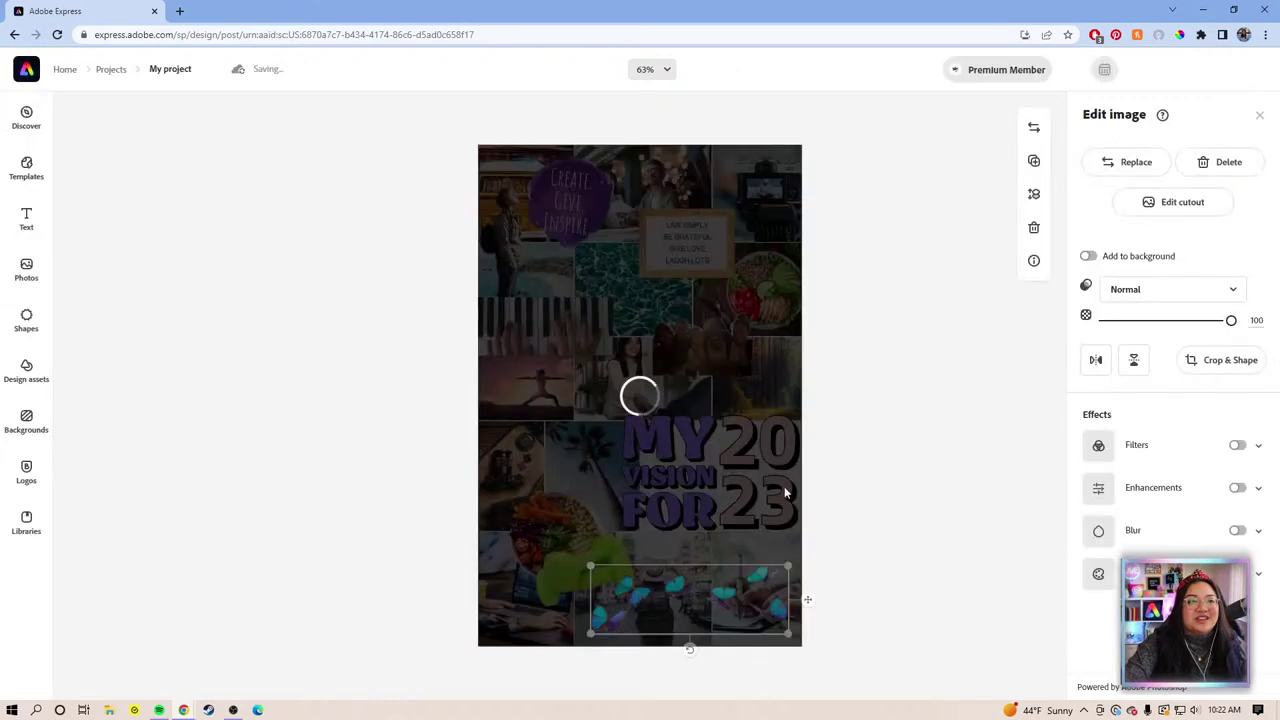
drag(742, 608, 703, 443)
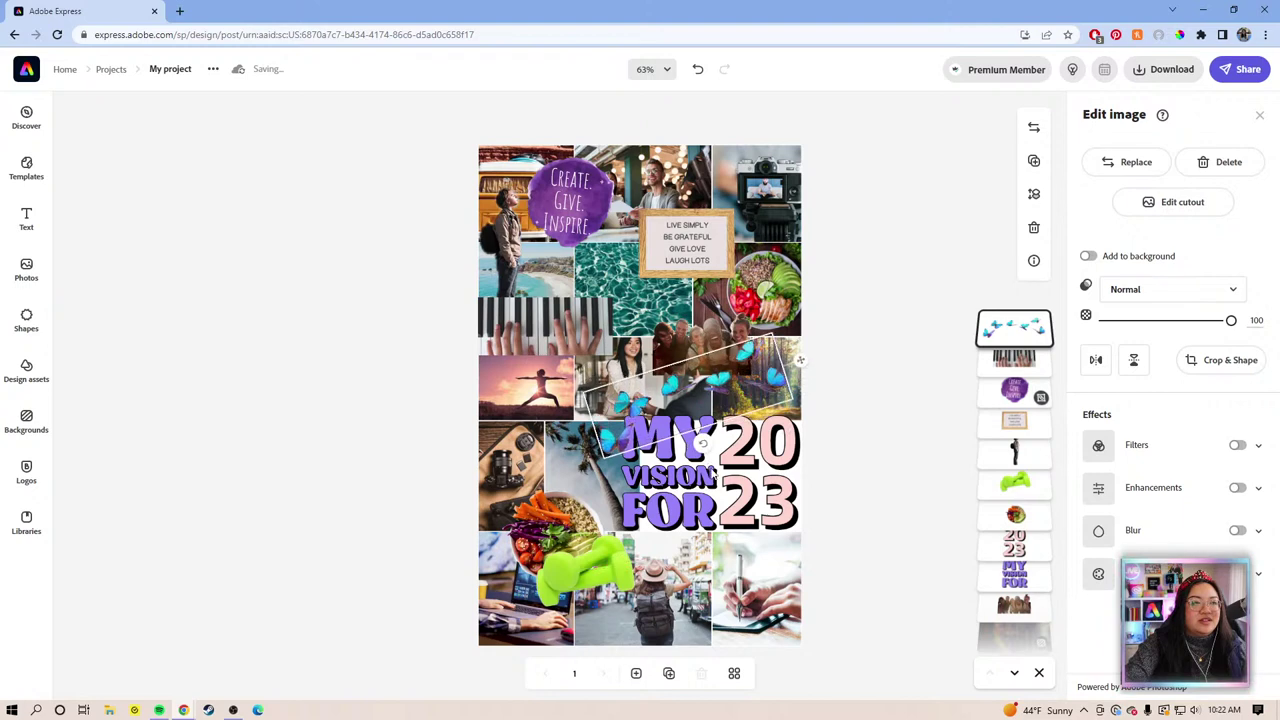
drag(728, 388, 718, 423)
drag(794, 389, 820, 393)
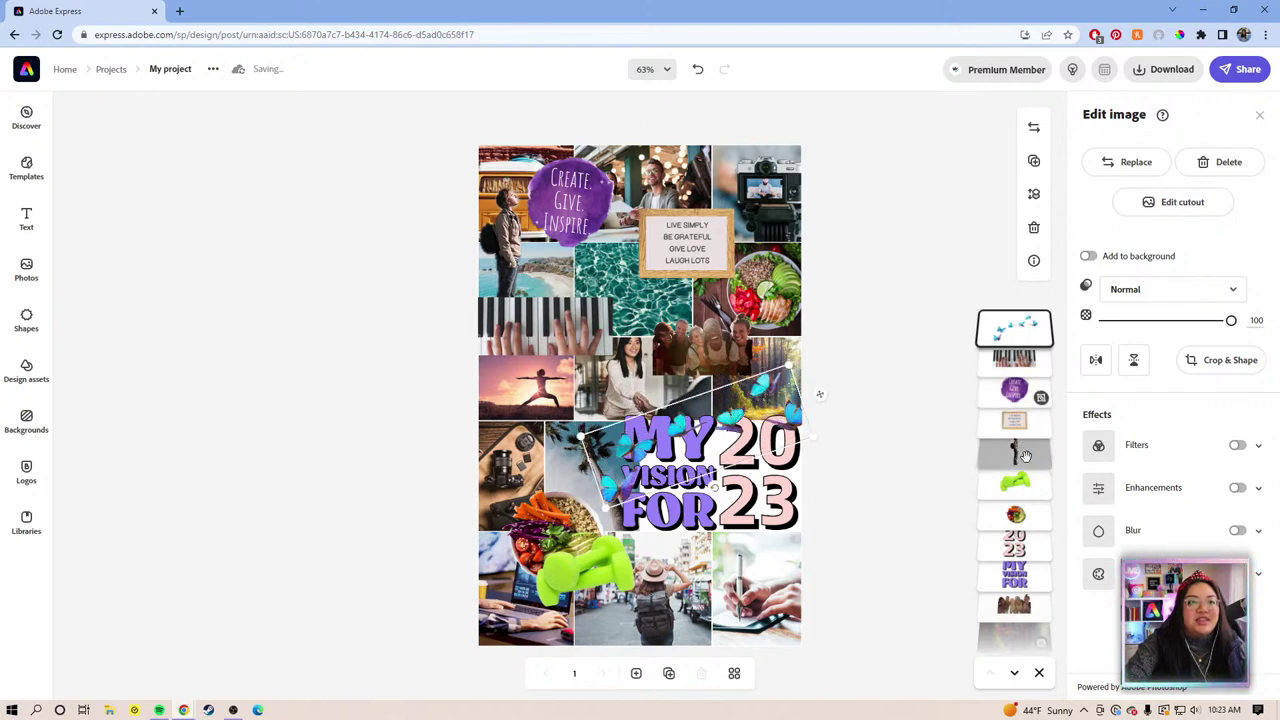
Layer the butterflies behind "MY VISION FOR" but in front of "2023", shrink them slightly and nudge them into place.
drag(1018, 327, 1020, 515)
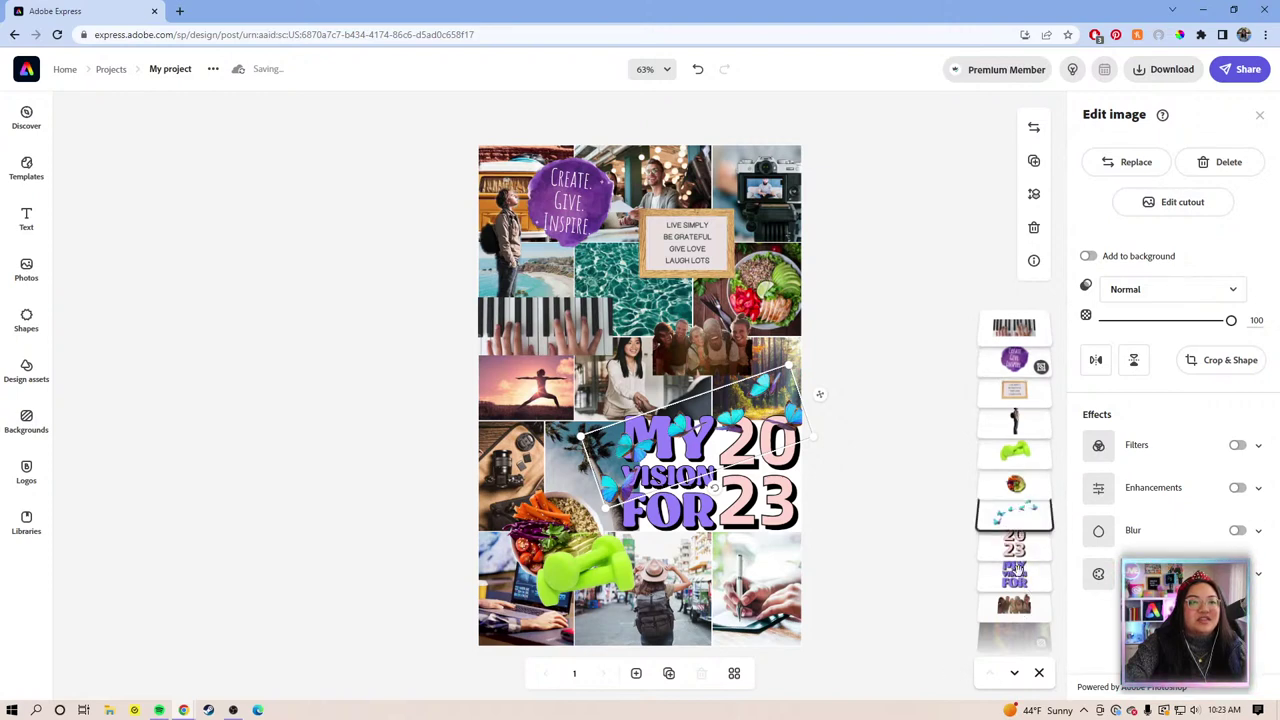
drag(1012, 577, 1010, 510)
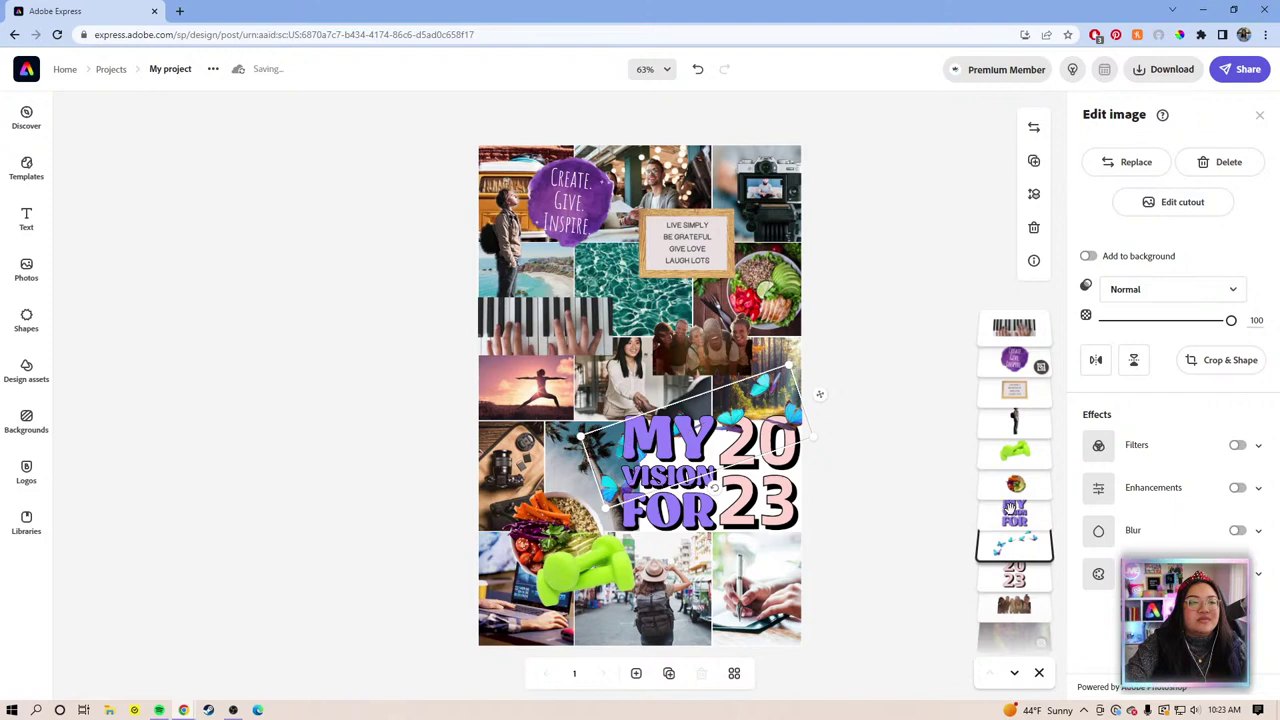
drag(813, 440, 806, 437)
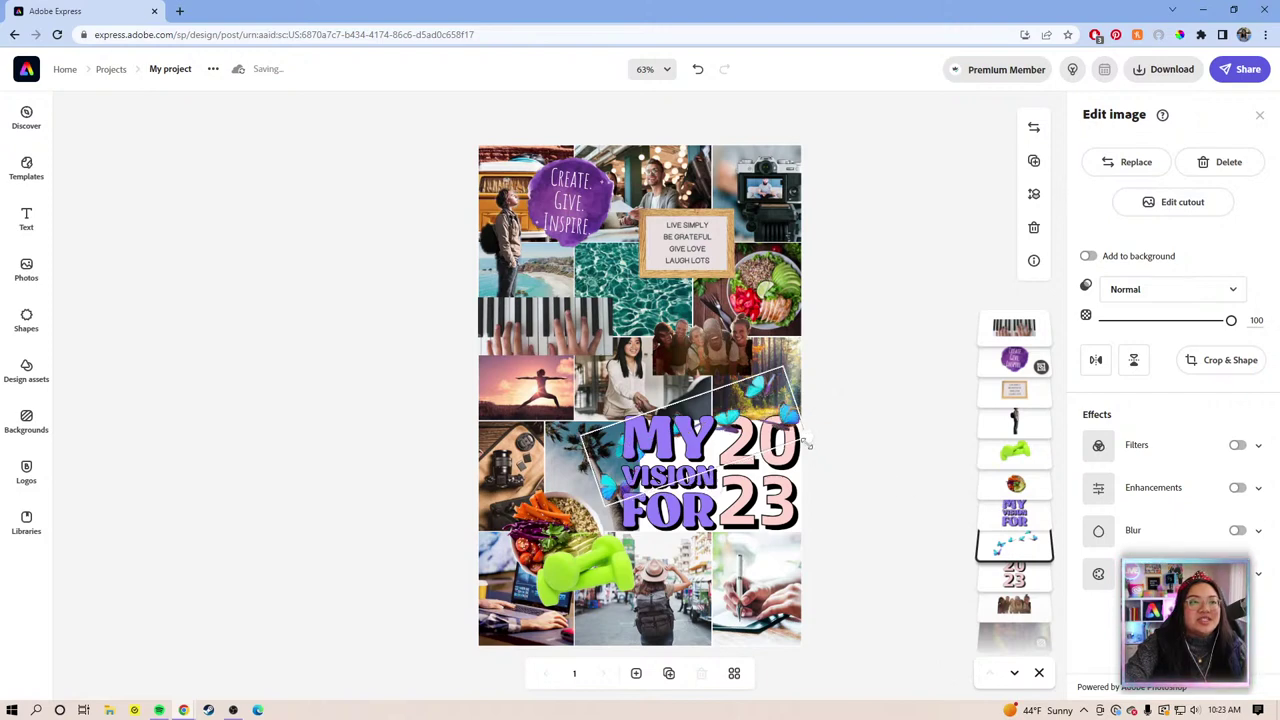
drag(764, 400, 769, 403)
click(860, 422)
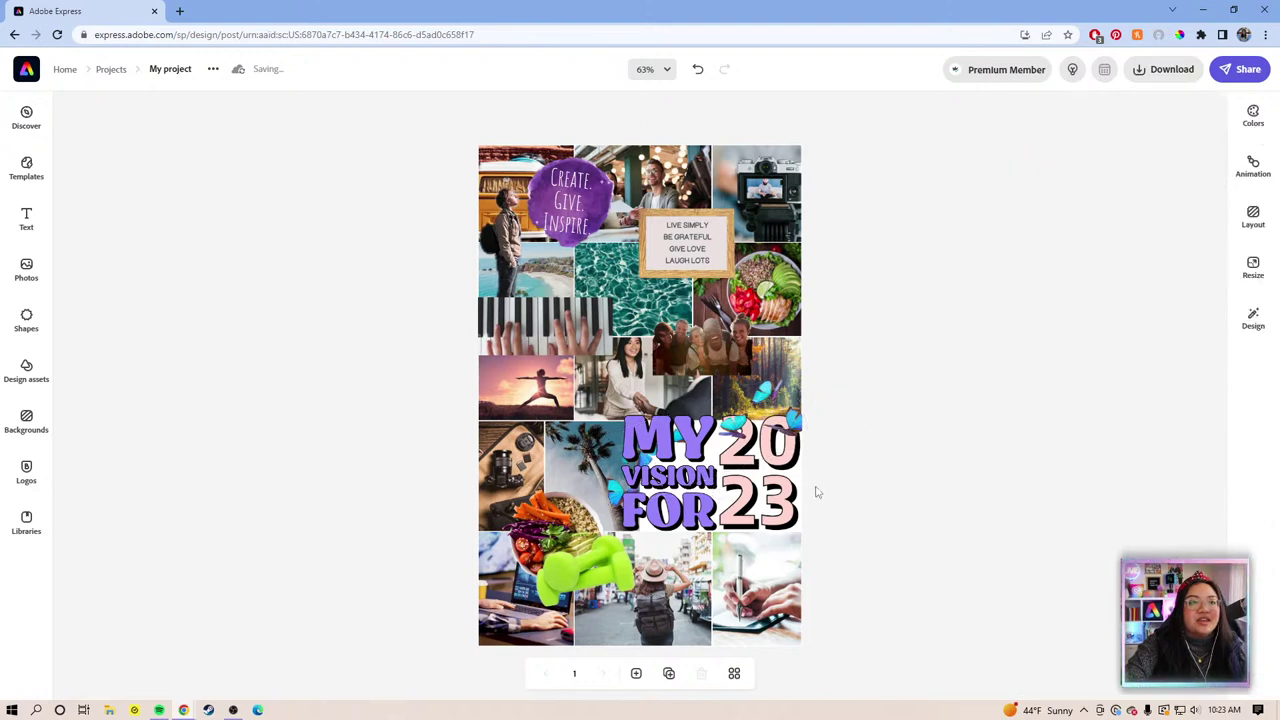
Fill the white grid cell behind "MY VISION FOR" with the pale mint brand color #C6E1DC.
click(800, 478)
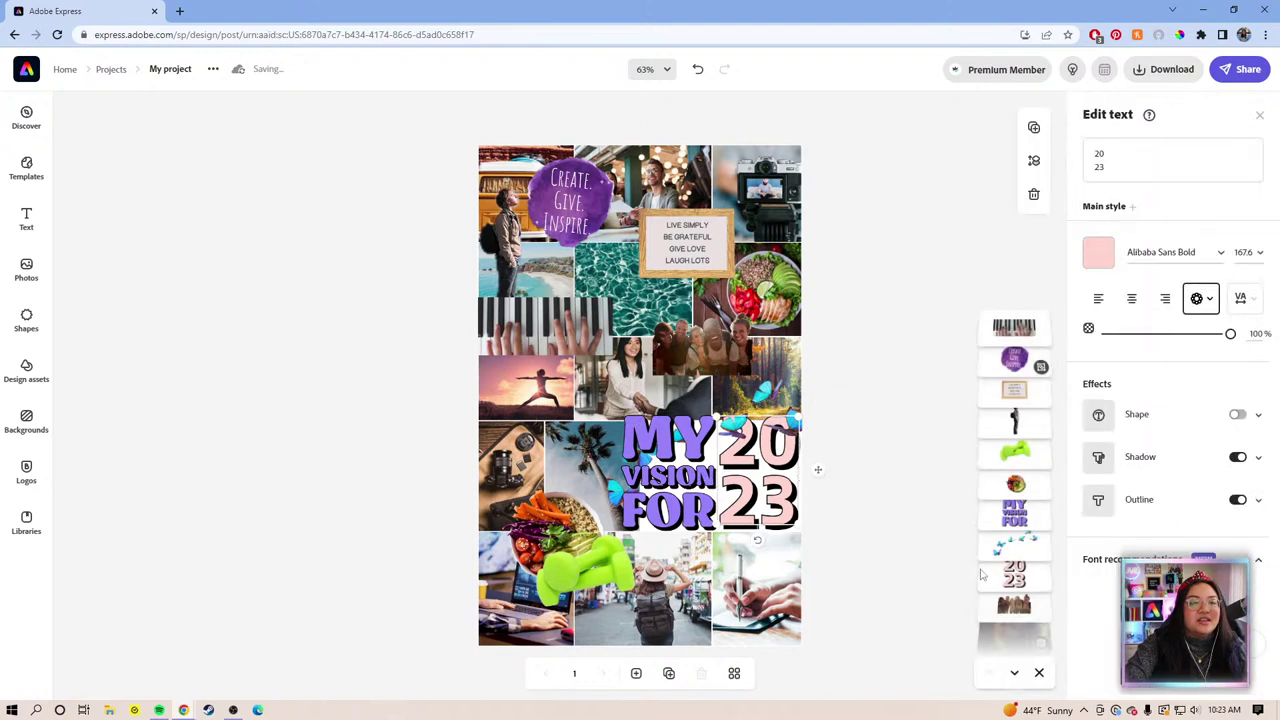
scroll(1015, 560, down, 5)
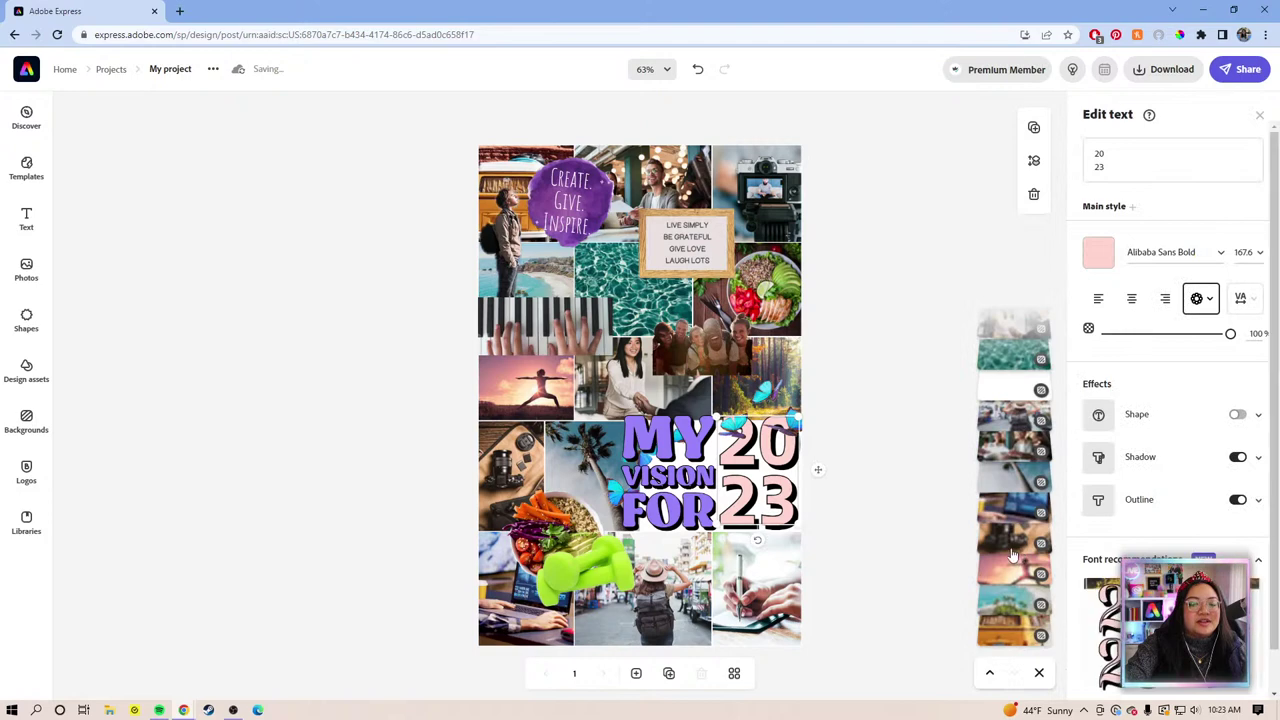
click(838, 532)
click(773, 488)
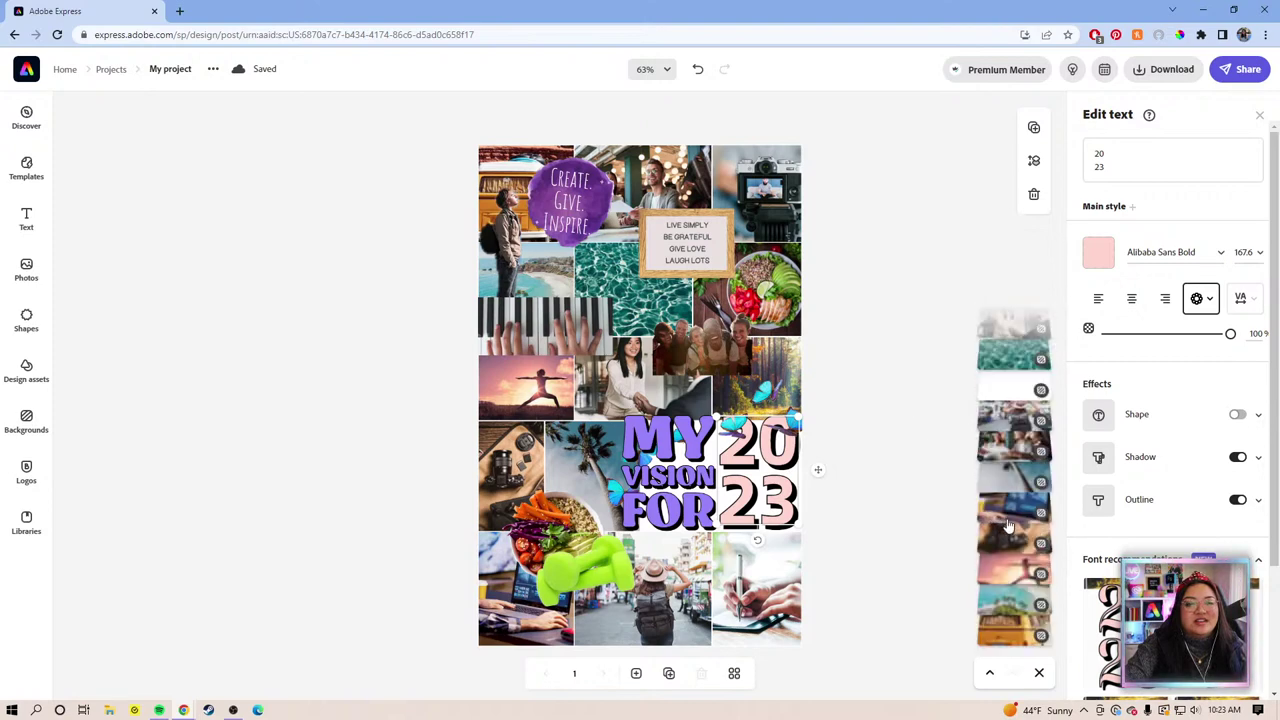
click(1004, 393)
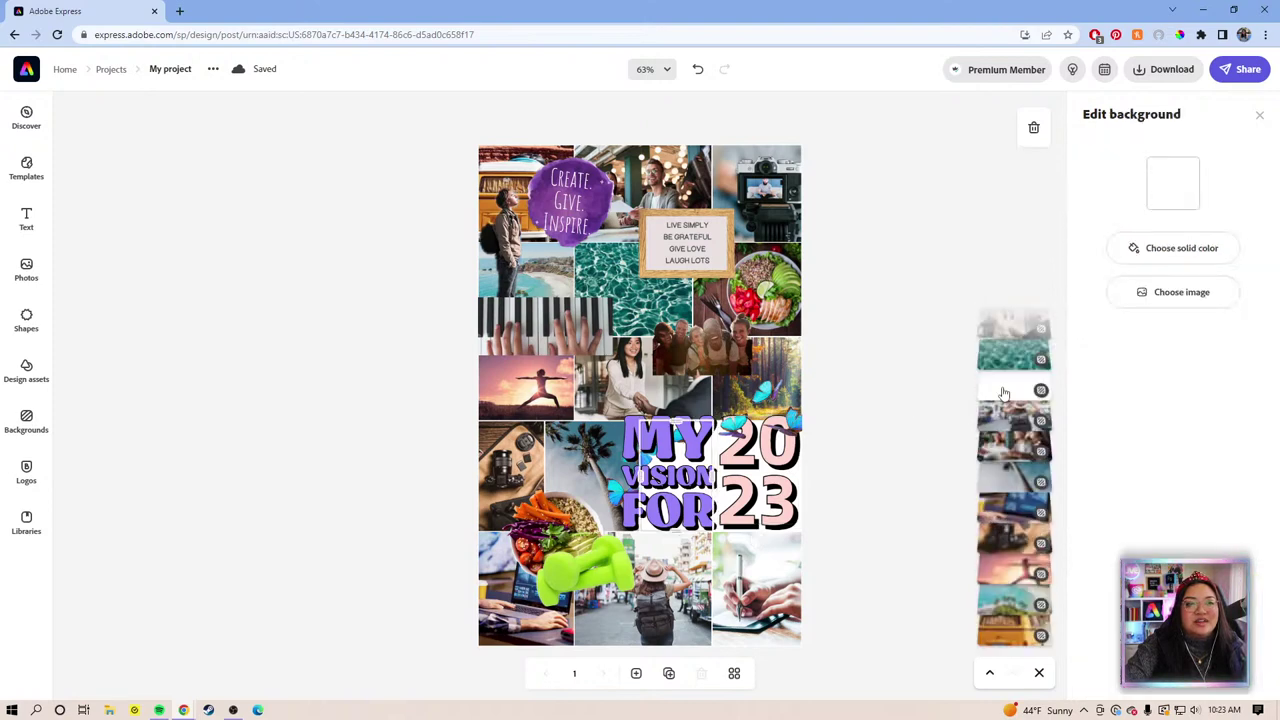
click(1155, 195)
click(1113, 265)
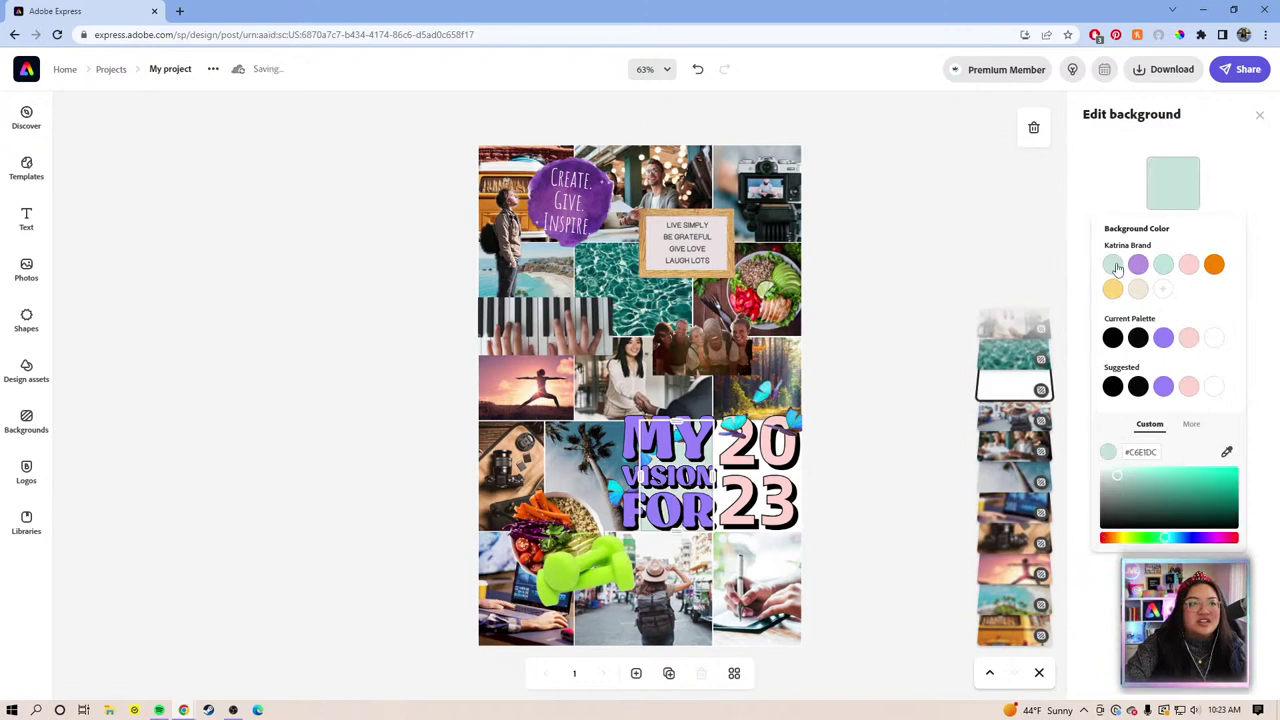
Fill the white grid cell behind "2023" with the first pale mint color of the brand palette.
click(800, 474)
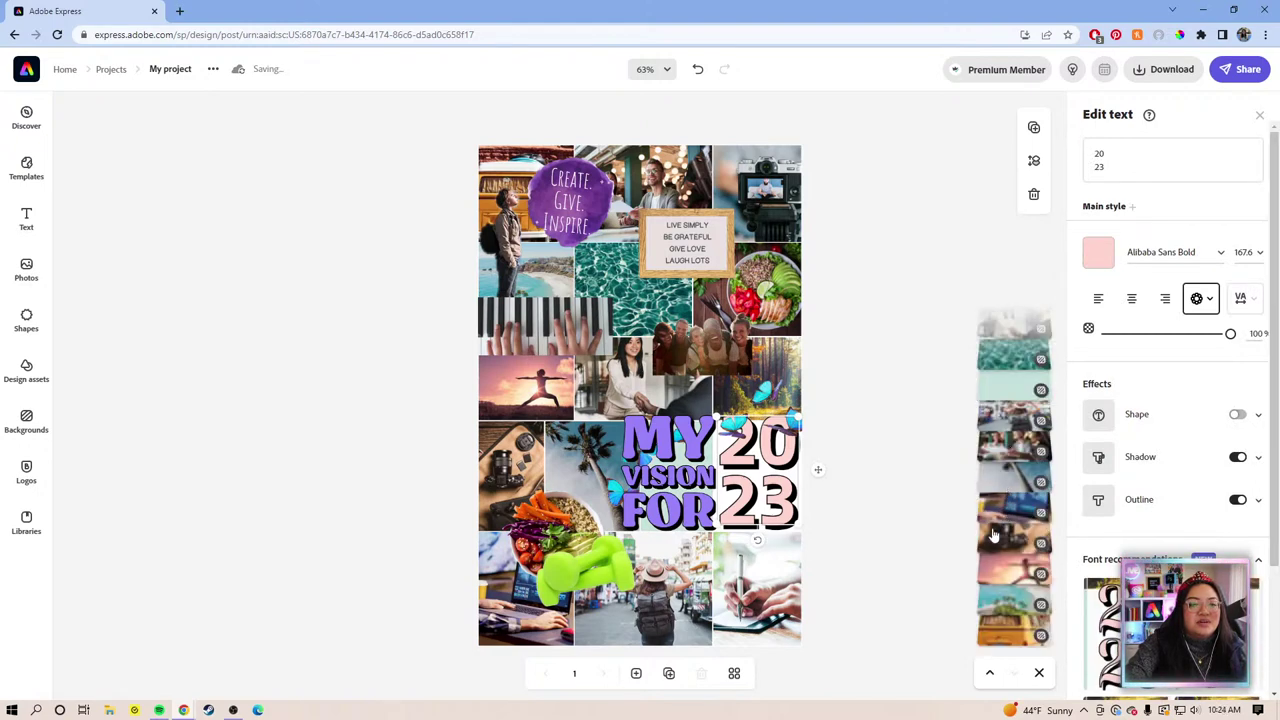
scroll(1012, 610, up, 3)
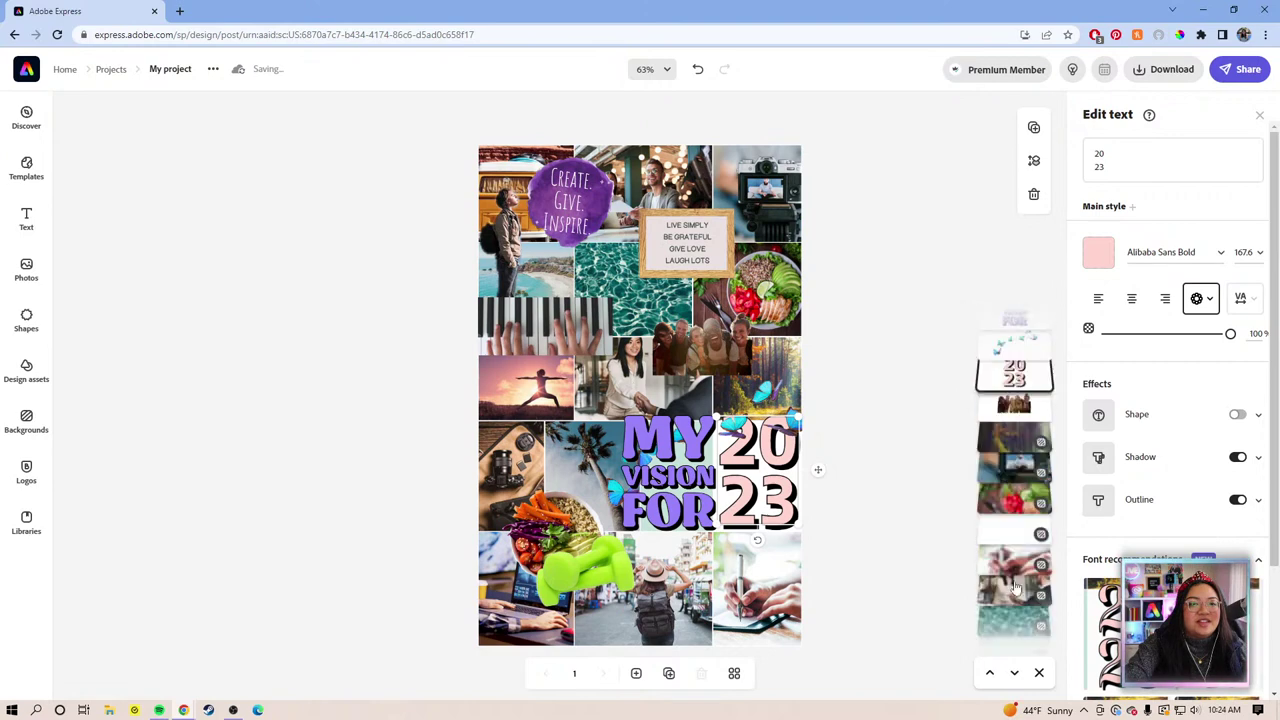
click(1098, 252)
click(921, 383)
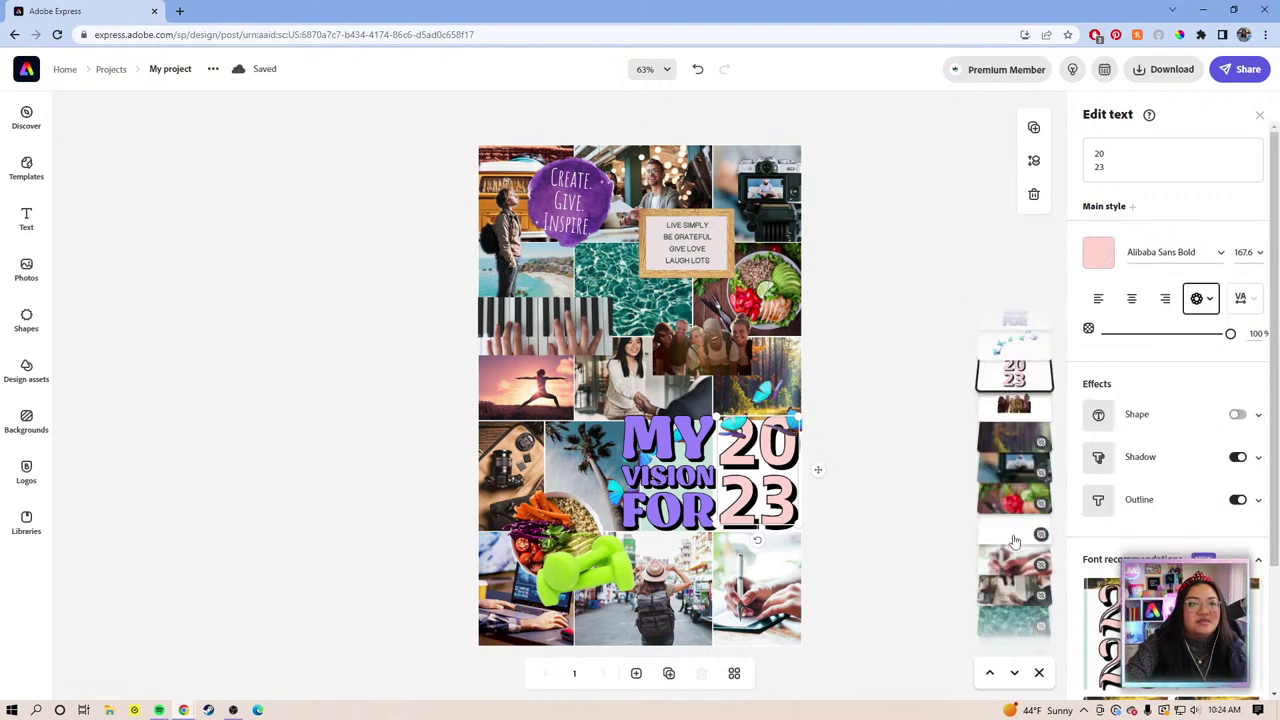
click(1012, 540)
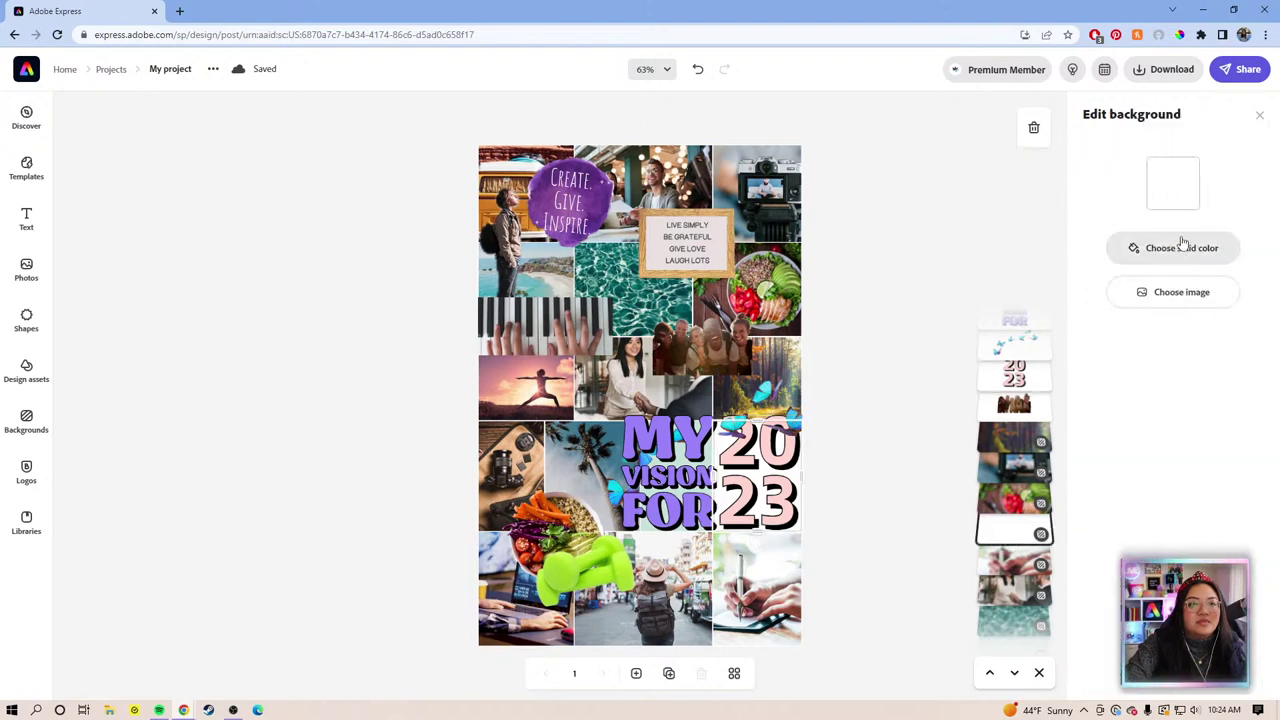
click(1175, 198)
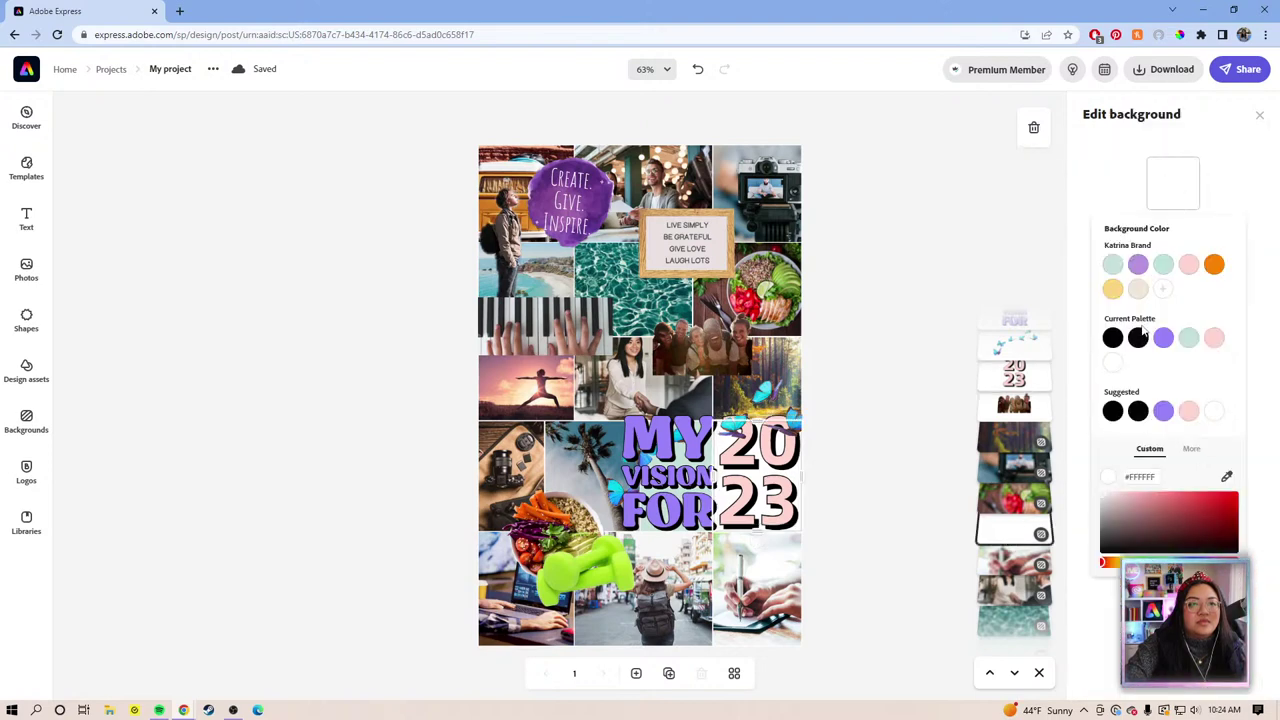
click(1113, 266)
click(968, 249)
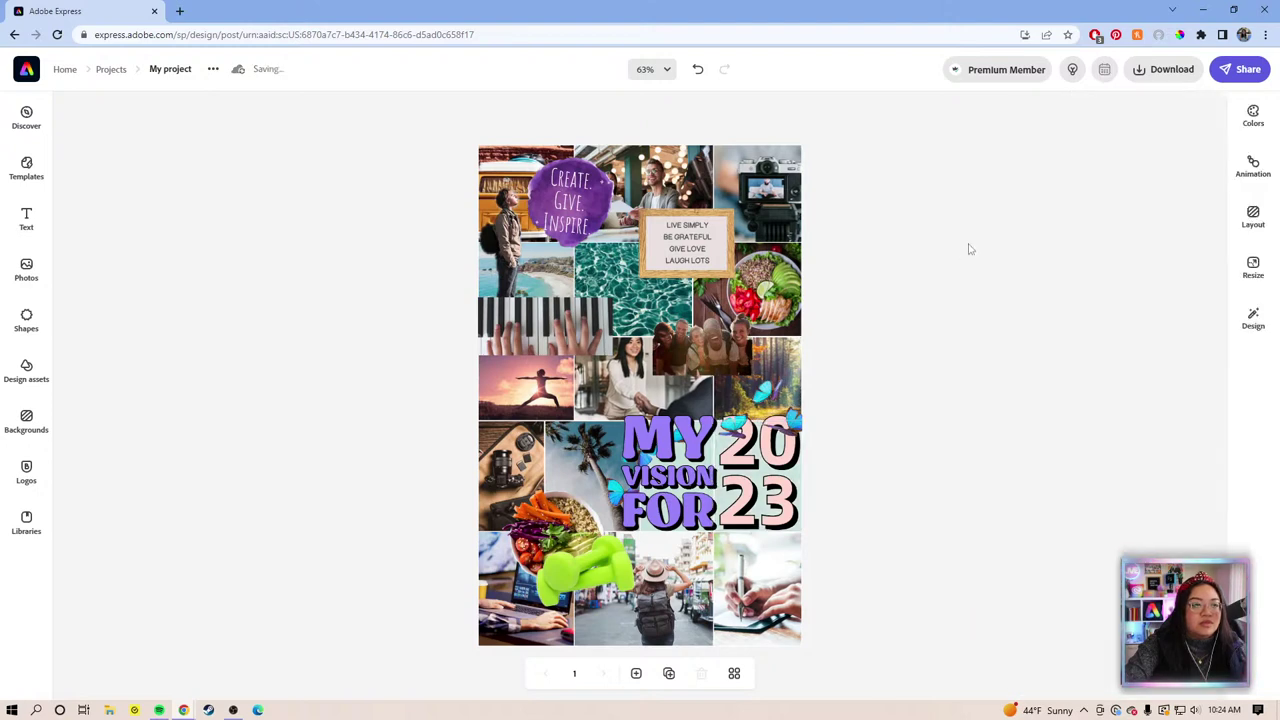
Add the stock photo of two pink butterflies to the collage, remove its background and scale the cutout down.
click(802, 425)
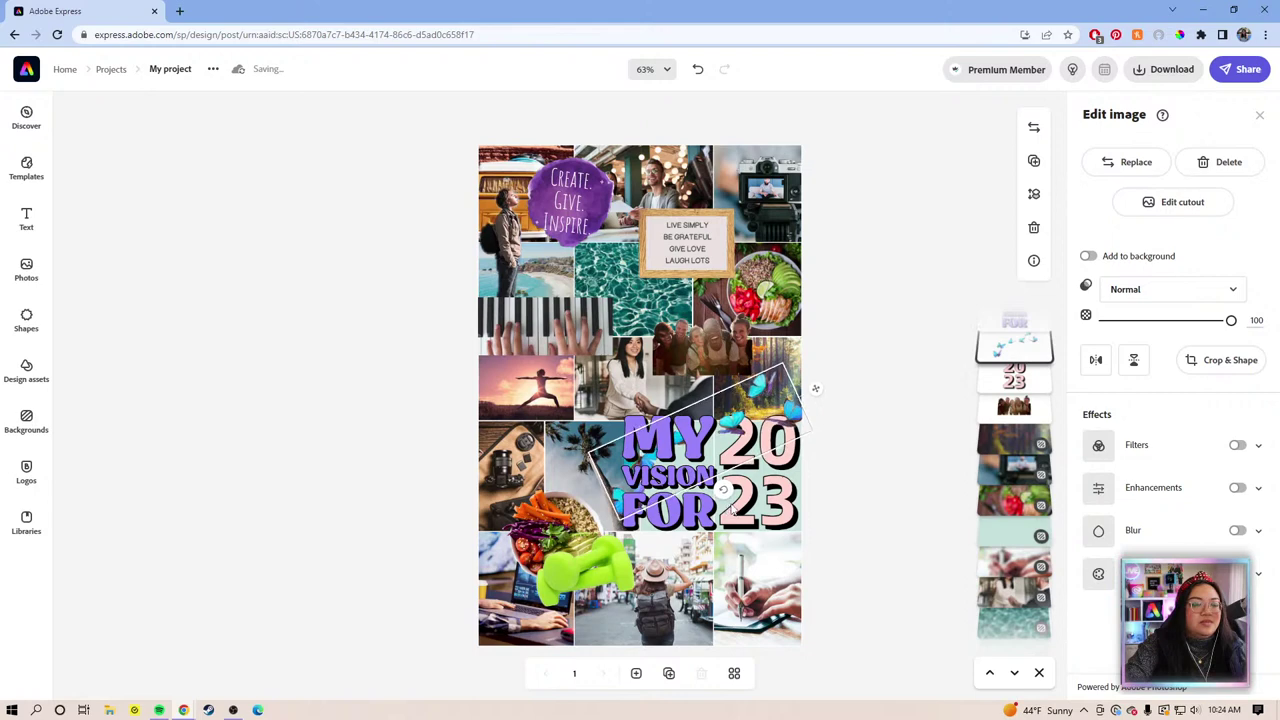
click(24, 278)
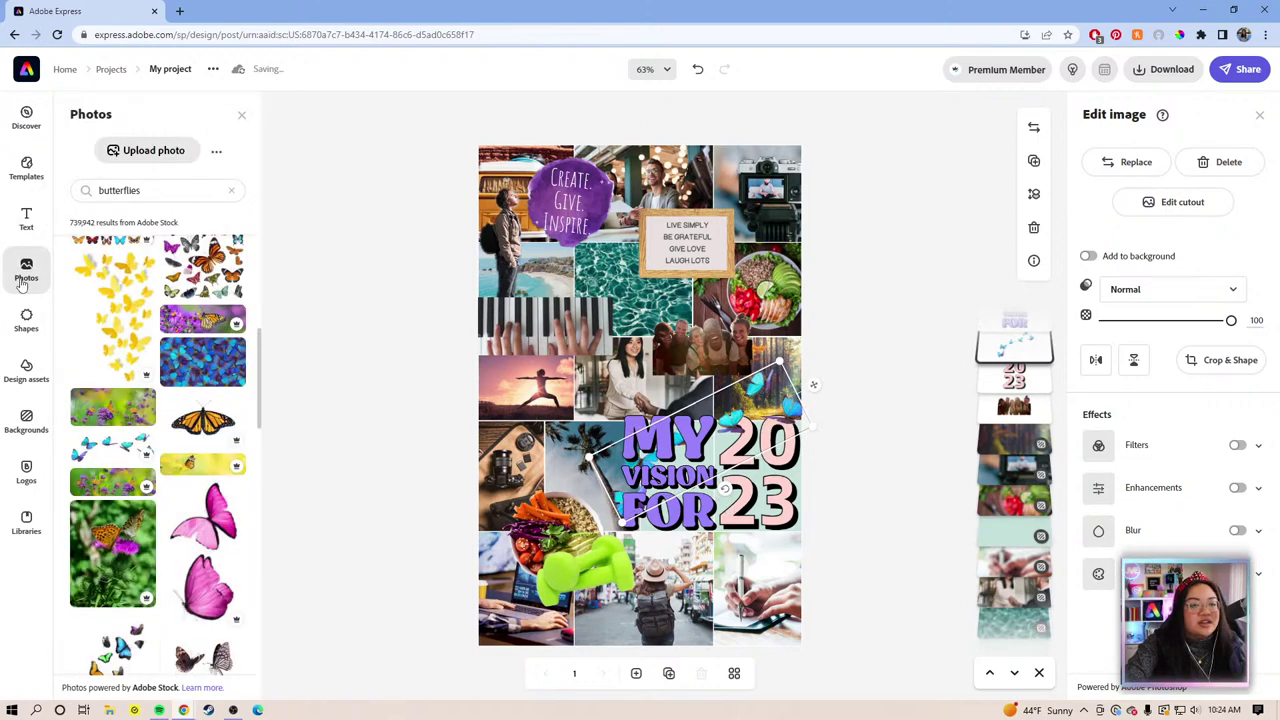
scroll(105, 450, down, 3)
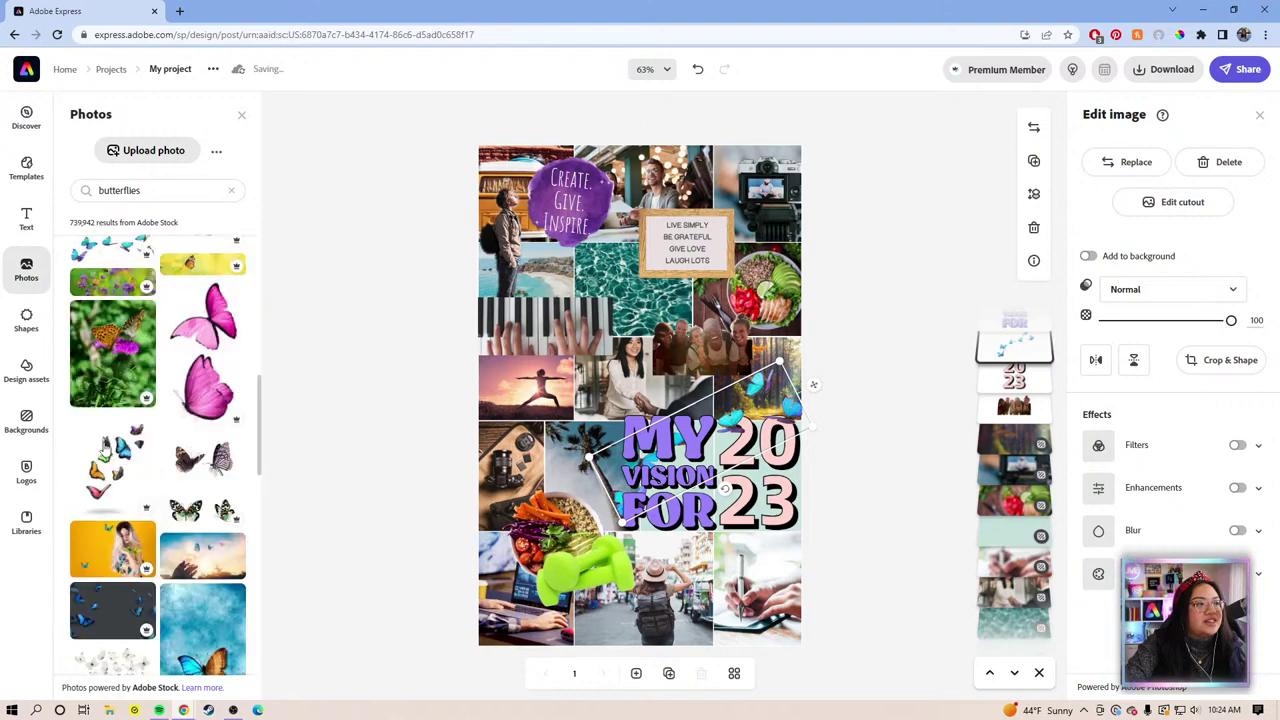
scroll(105, 450, up, 1)
click(216, 396)
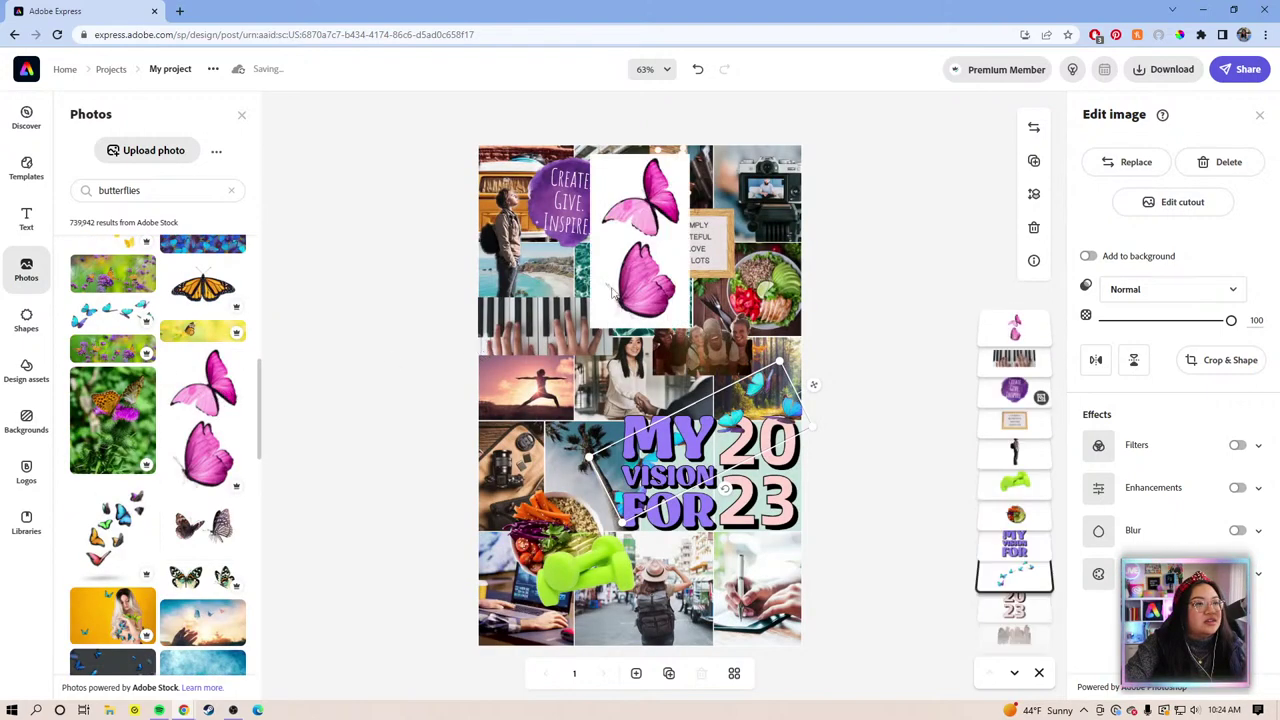
click(1166, 206)
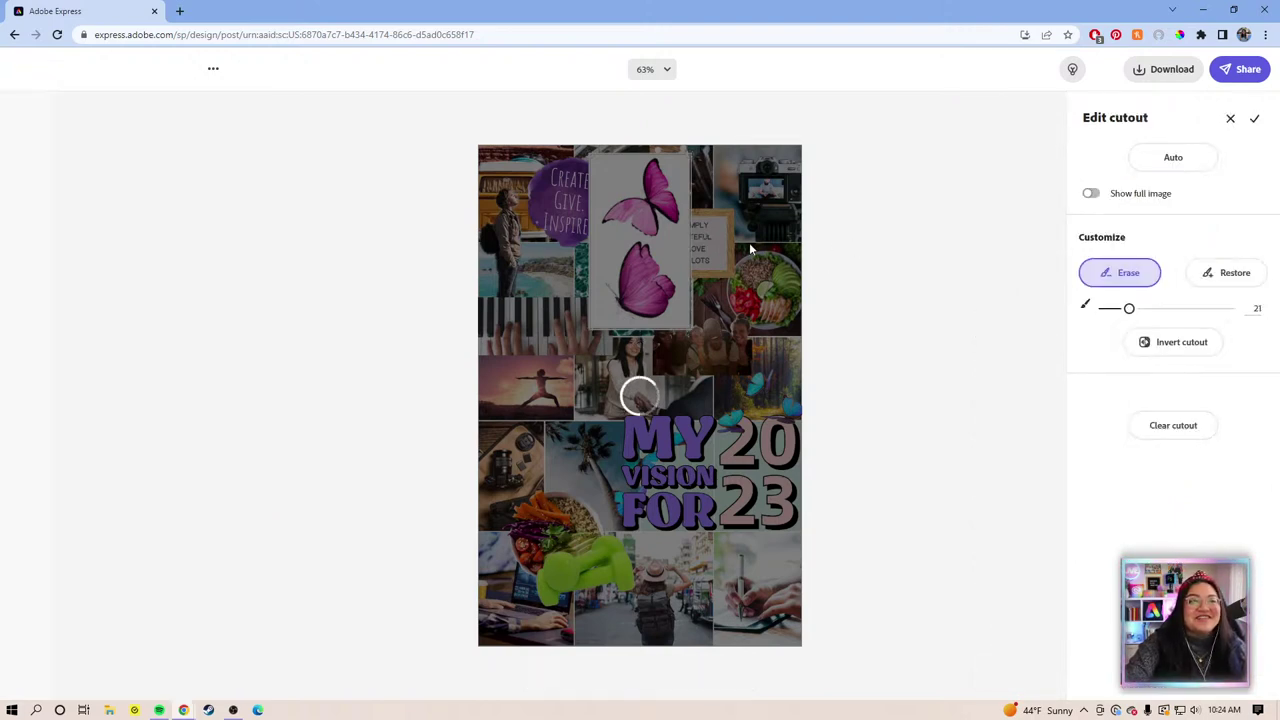
click(1256, 119)
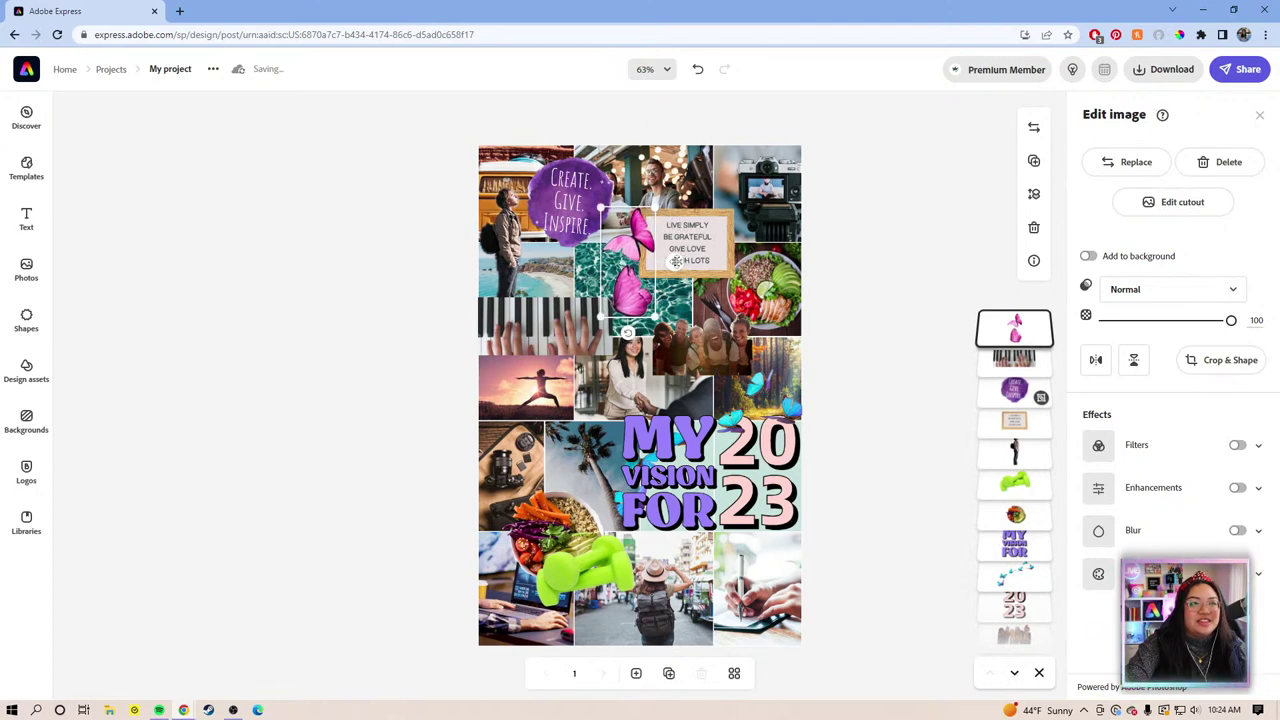
Move the pink butterflies onto the bottom row between the traveler and tablet photos and tilt them clockwise.
drag(640, 327, 757, 578)
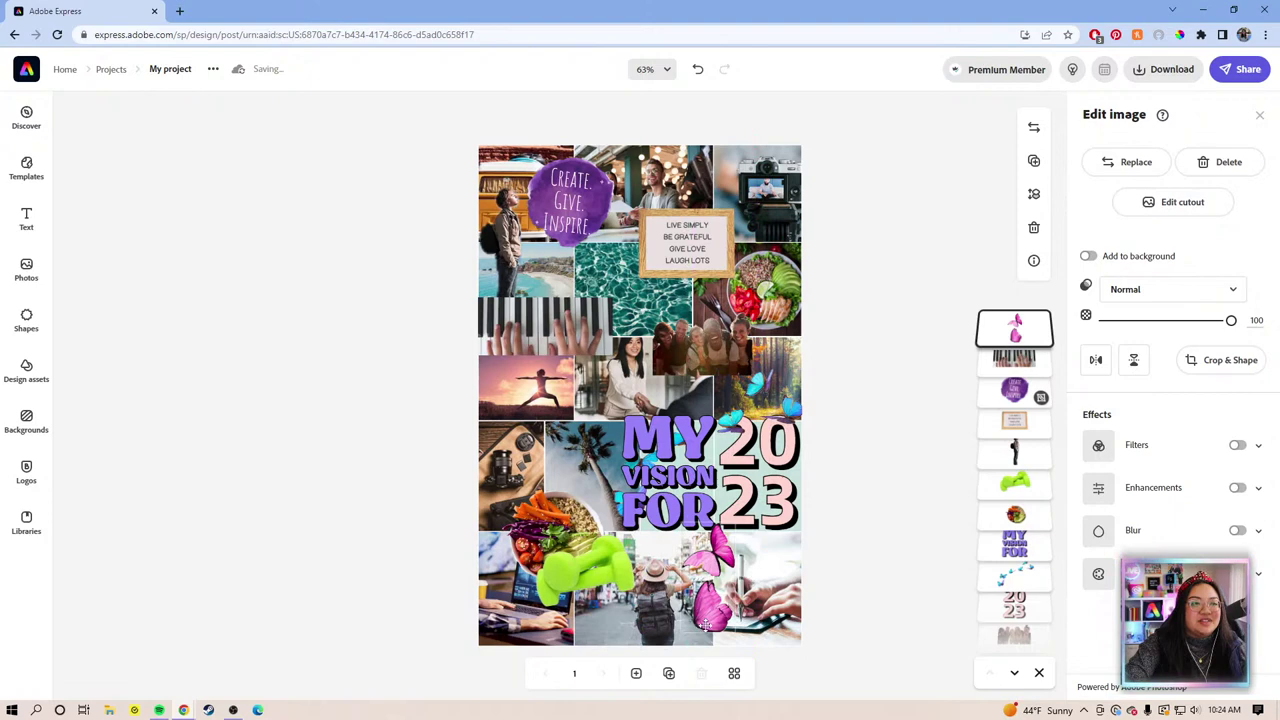
drag(703, 655, 724, 566)
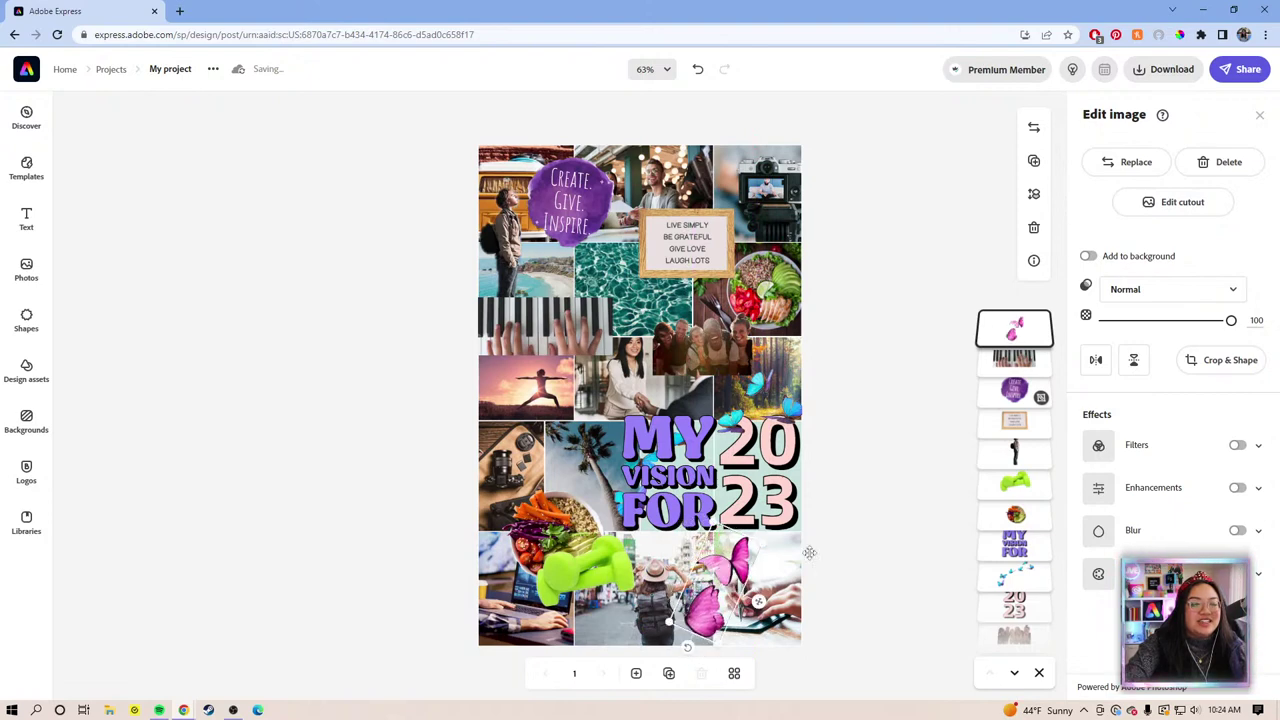
click(866, 514)
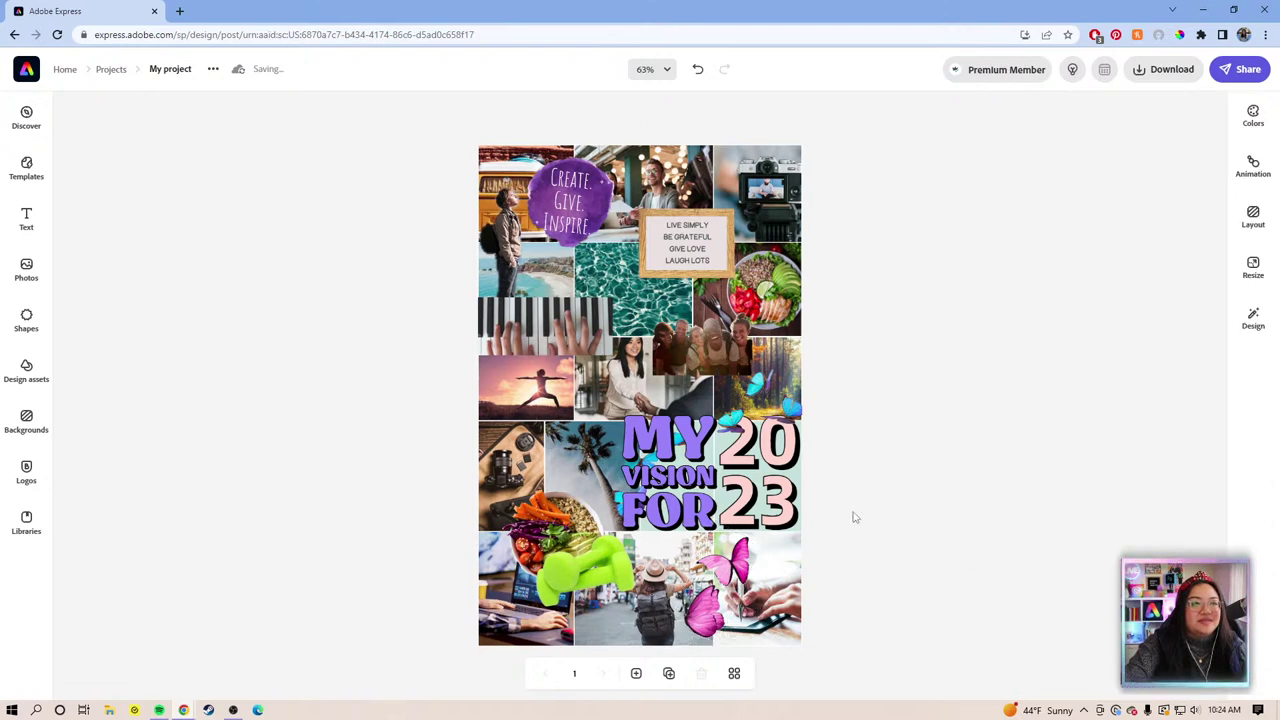
Add the photo of a single turquoise butterfly from the butterflies results and remove its background.
click(31, 314)
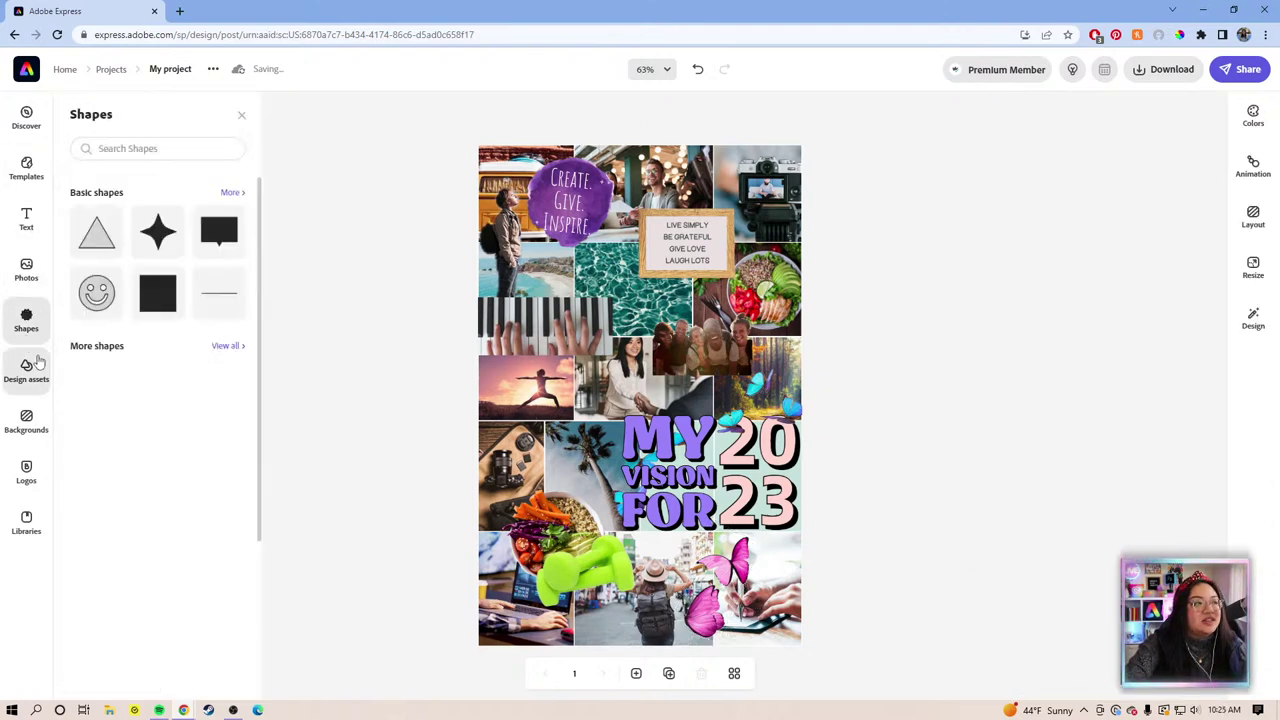
click(27, 270)
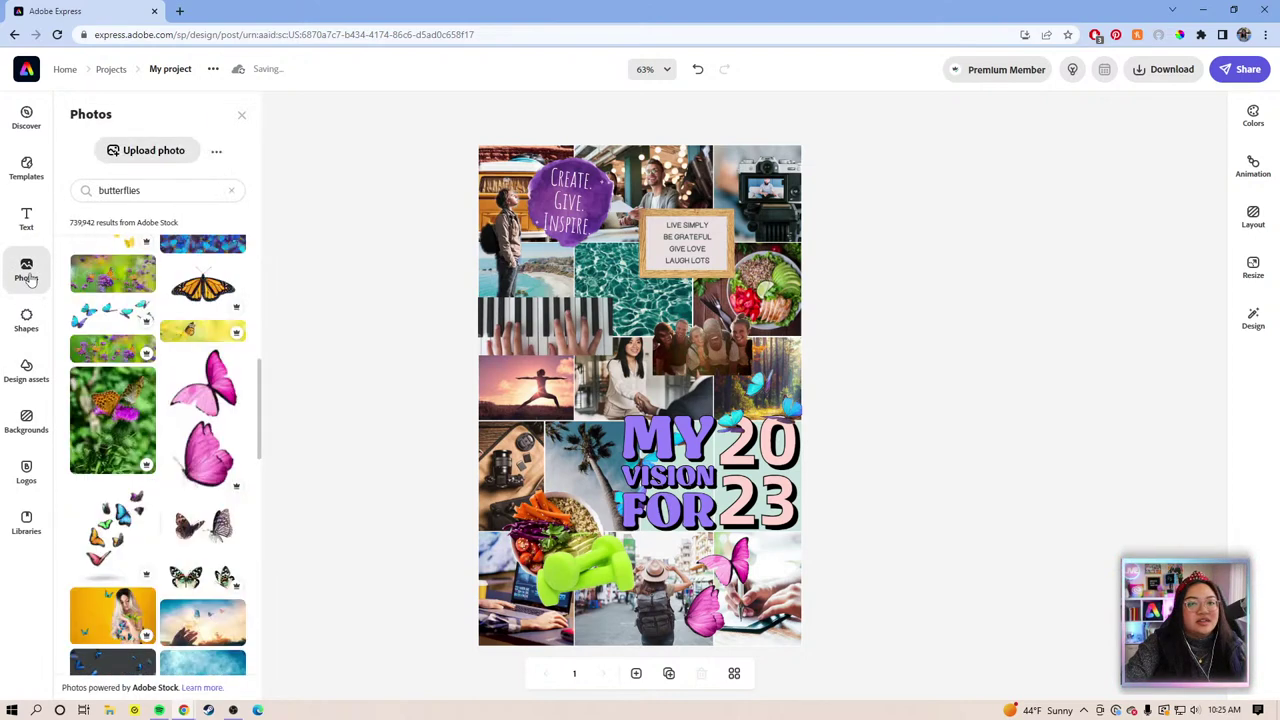
scroll(139, 300, down, 10)
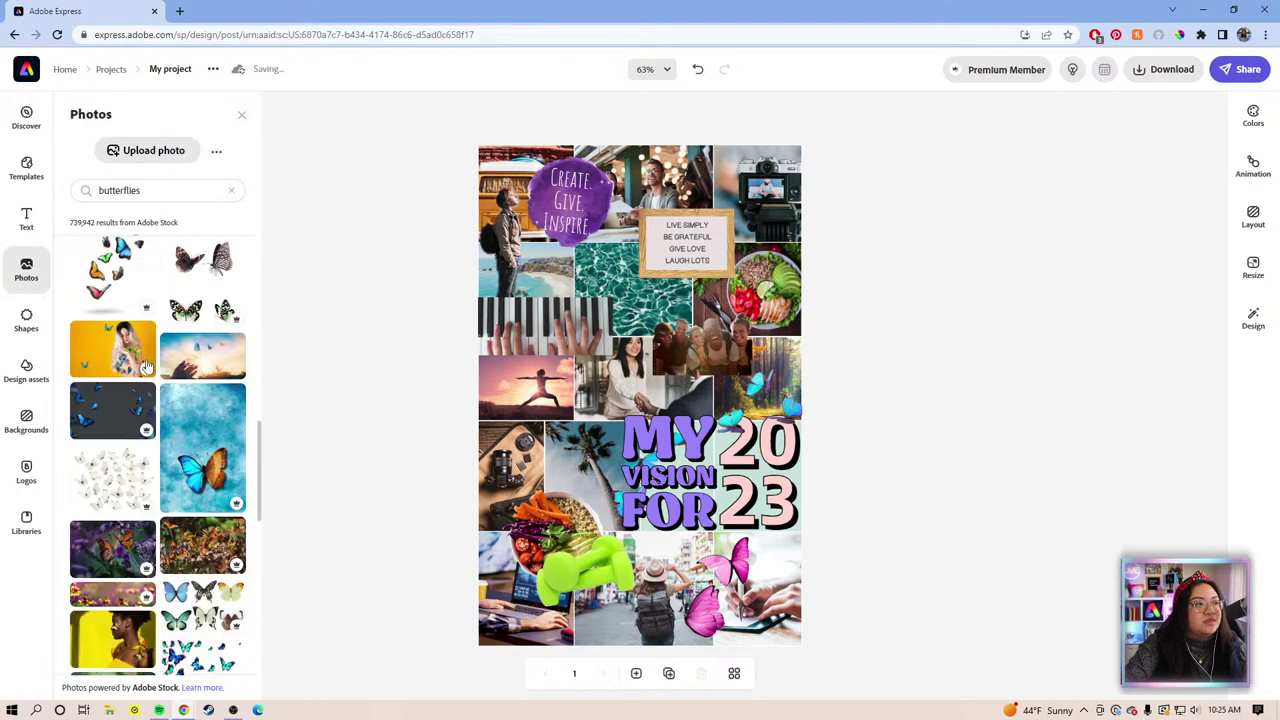
scroll(147, 366, down, 4)
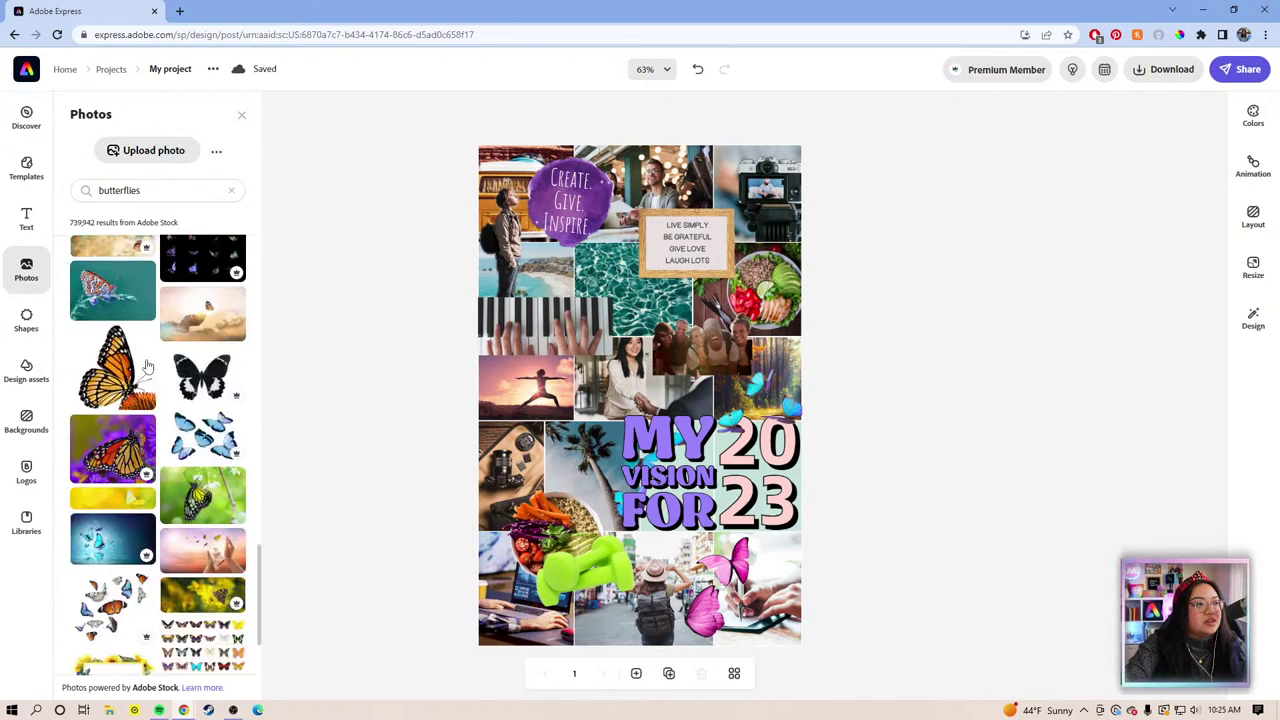
scroll(147, 366, down, 4)
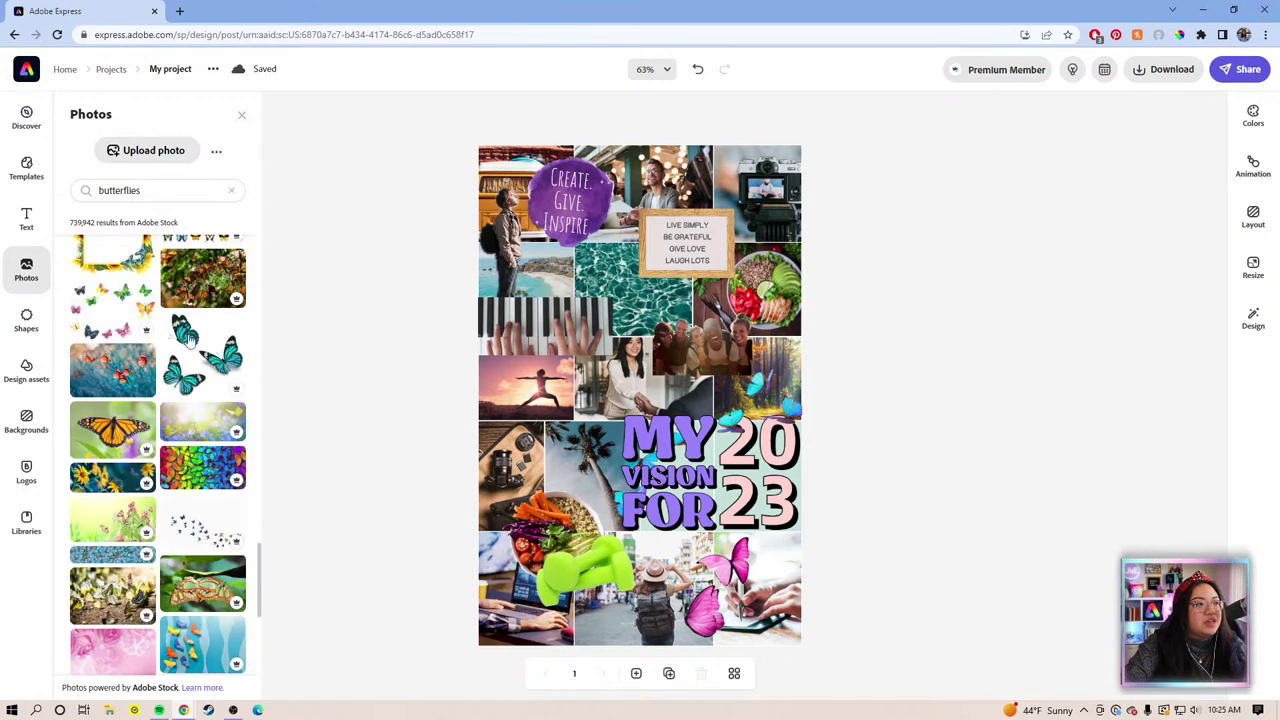
scroll(113, 358, down, 2)
scroll(113, 358, down, 6)
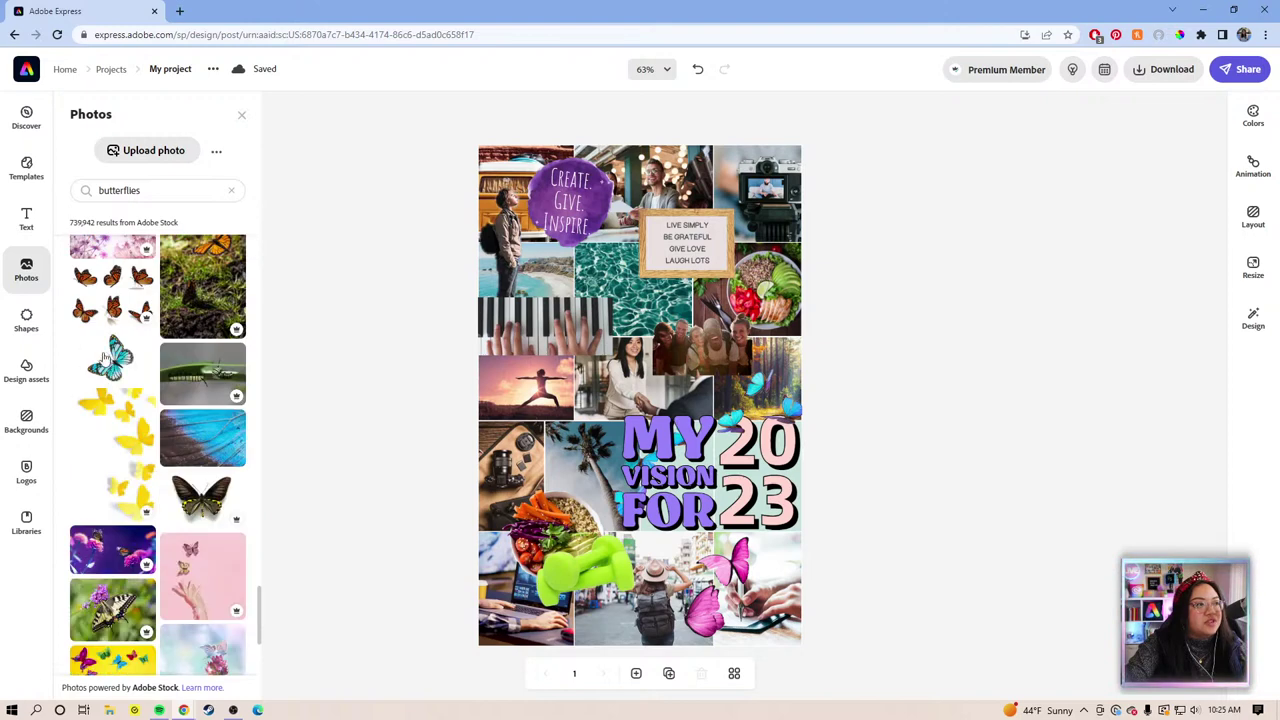
click(140, 364)
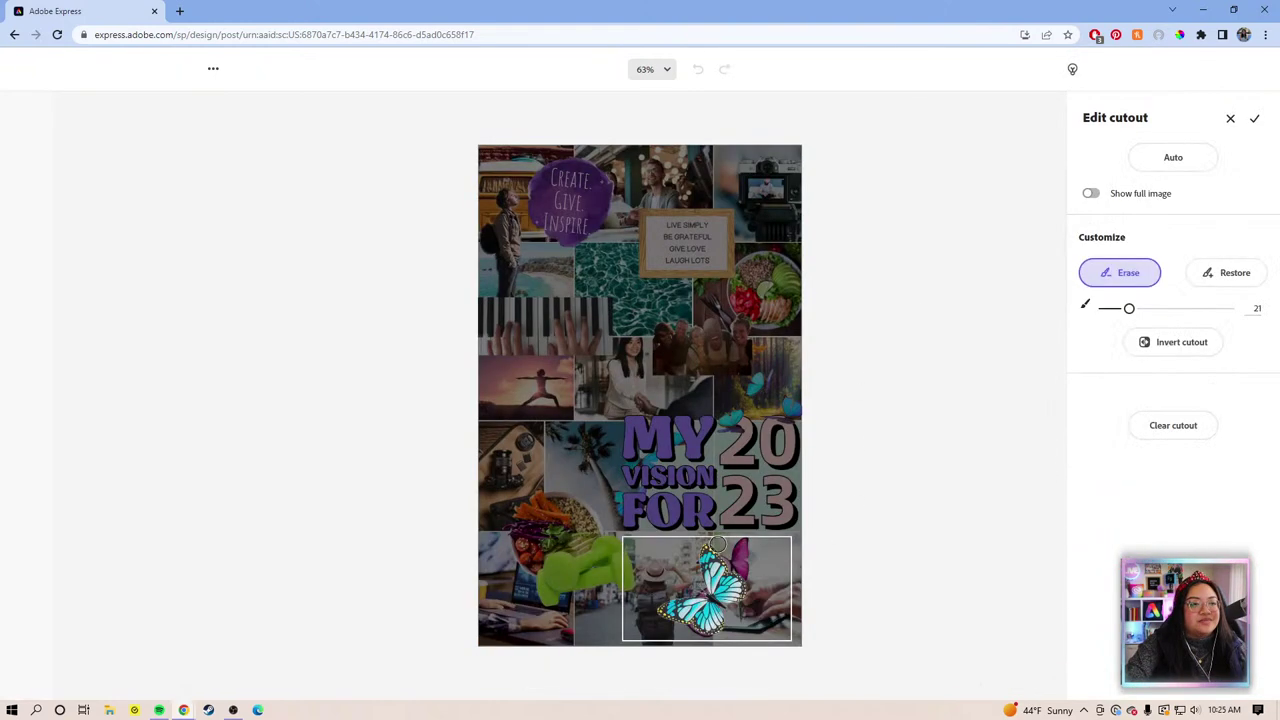
click(1254, 118)
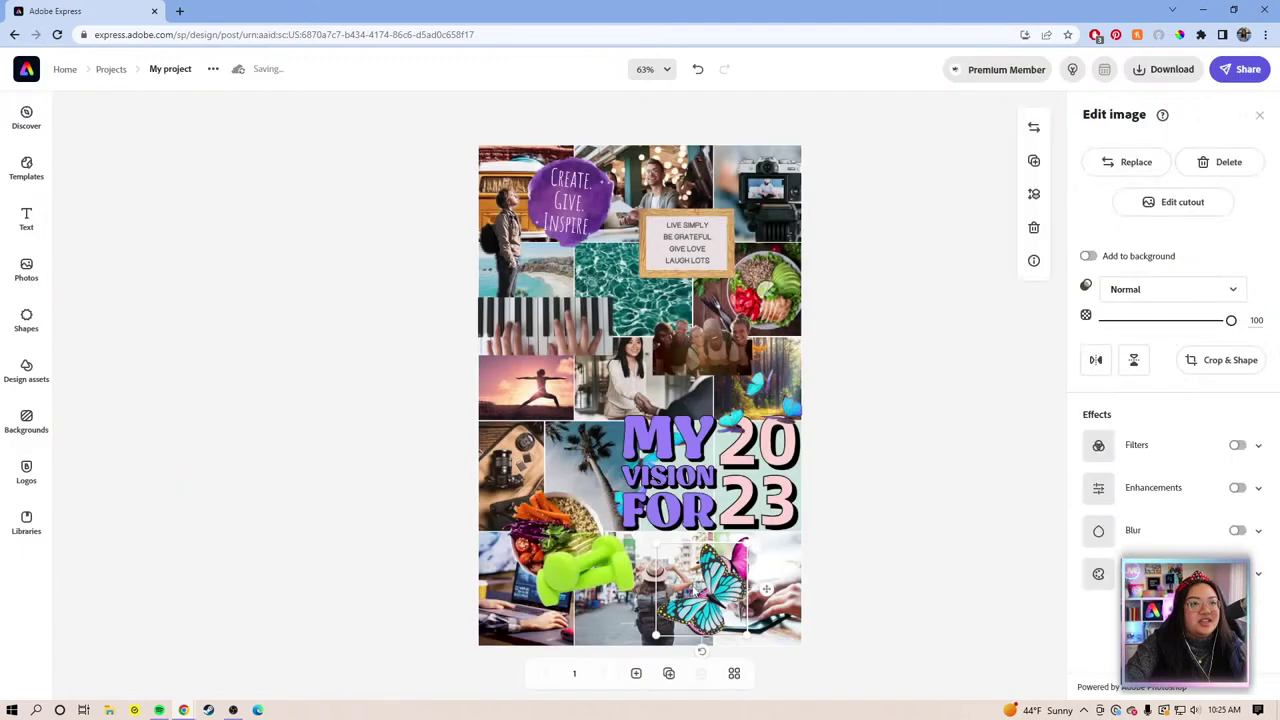
Place the turquoise butterfly smaller and rotated clockwise over the edge between the beach and piano photos.
drag(706, 590, 540, 322)
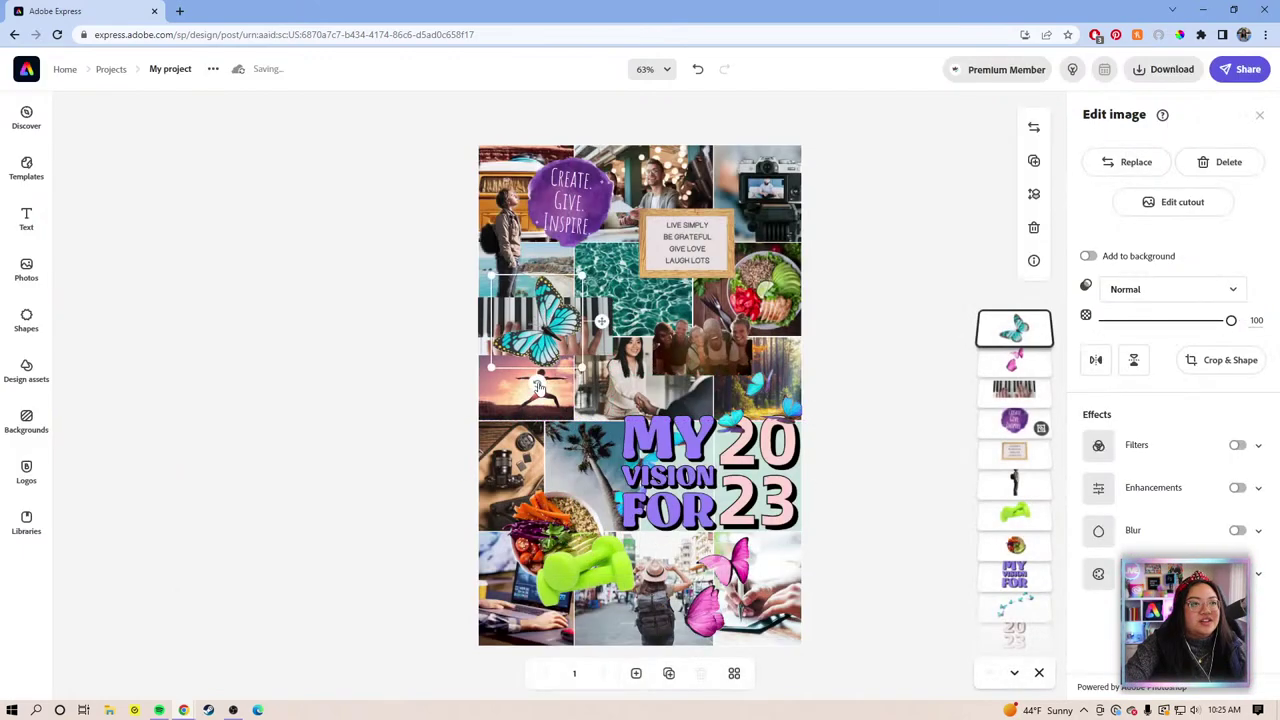
drag(537, 383, 480, 292)
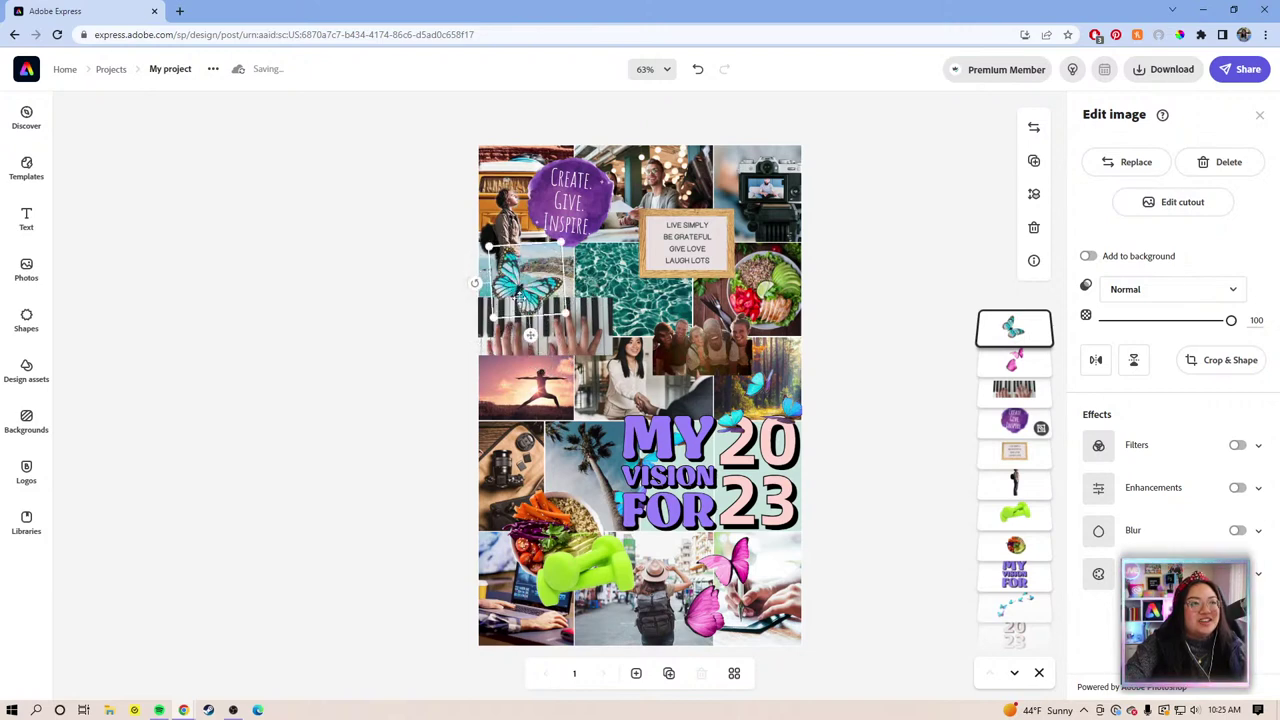
click(842, 295)
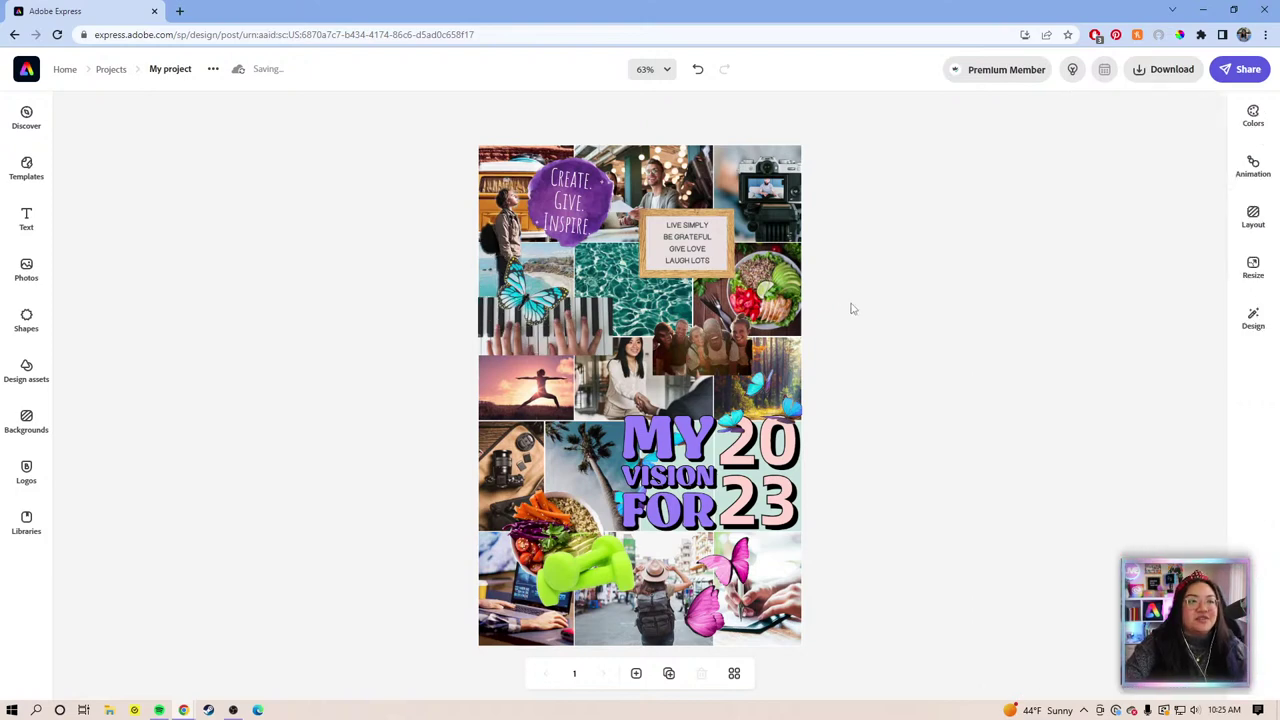